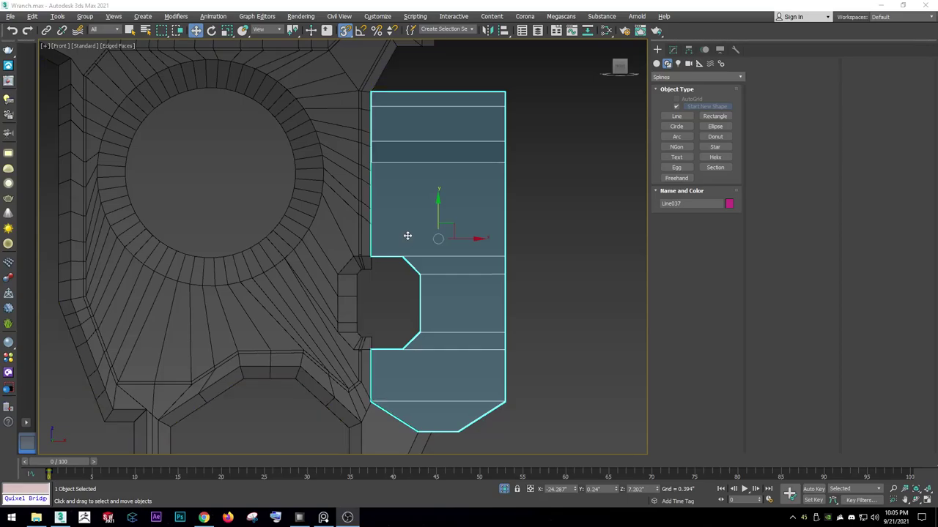
# Unhide all hidden objects in the scene and select the wrench body.
pyautogui.rightClick(408, 235)
pyautogui.click(412, 244)
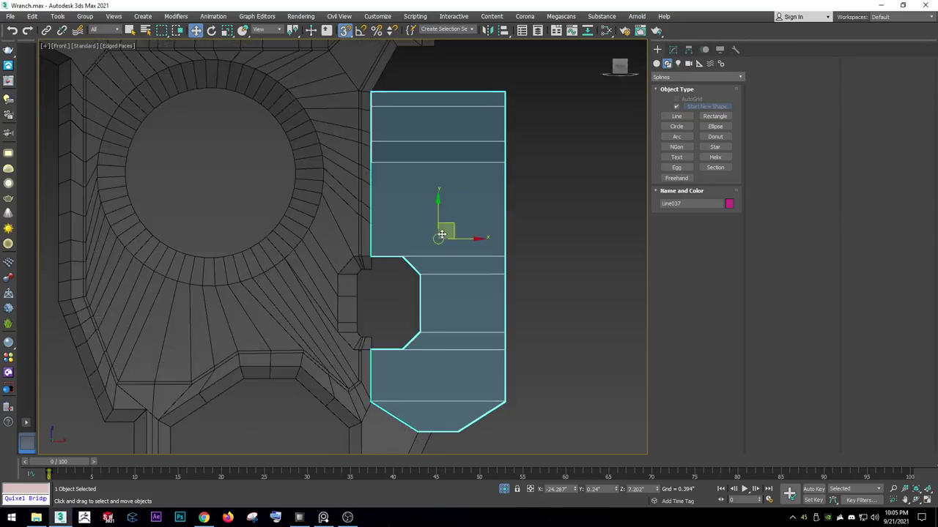
pyautogui.moveTo(447, 230); pyautogui.dragTo(354, 217, button='middle')
pyautogui.click(220, 308)
pyautogui.click(113, 46)
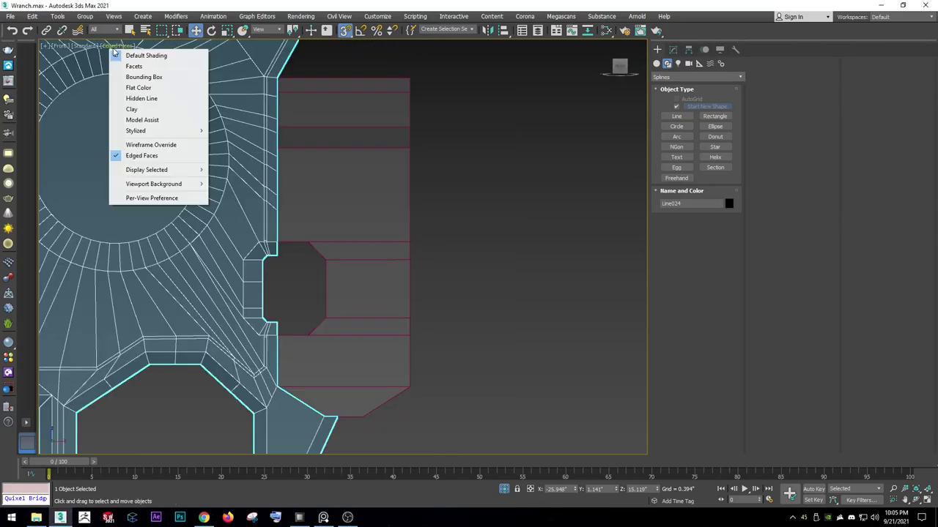
pyautogui.click(315, 218)
pyautogui.rightClick(335, 232)
pyautogui.click(387, 182)
pyautogui.rightClick(350, 180)
pyautogui.click(360, 190)
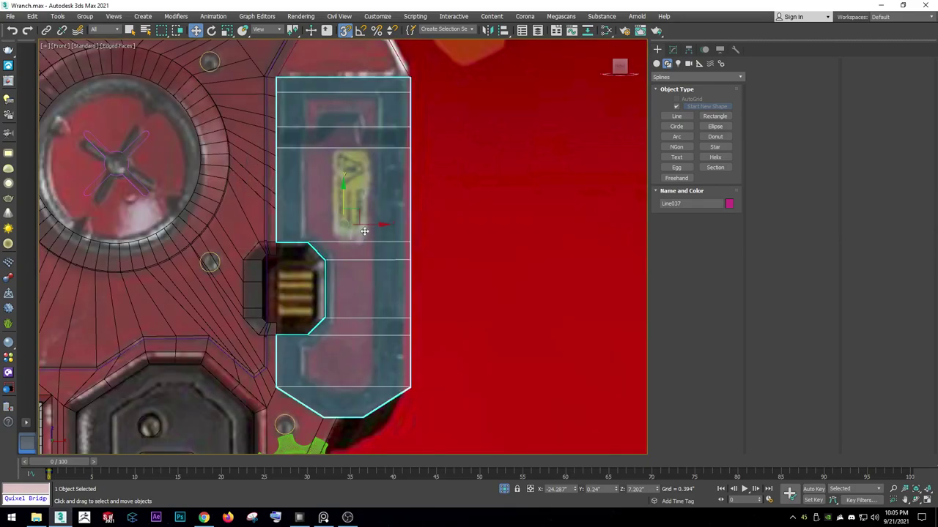
# Return to the front view and try the Cut and QuickSlice tools on the panel.
pyautogui.rightClick(362, 228)
pyautogui.click(351, 199)
pyautogui.scroll(2, 341, 216)
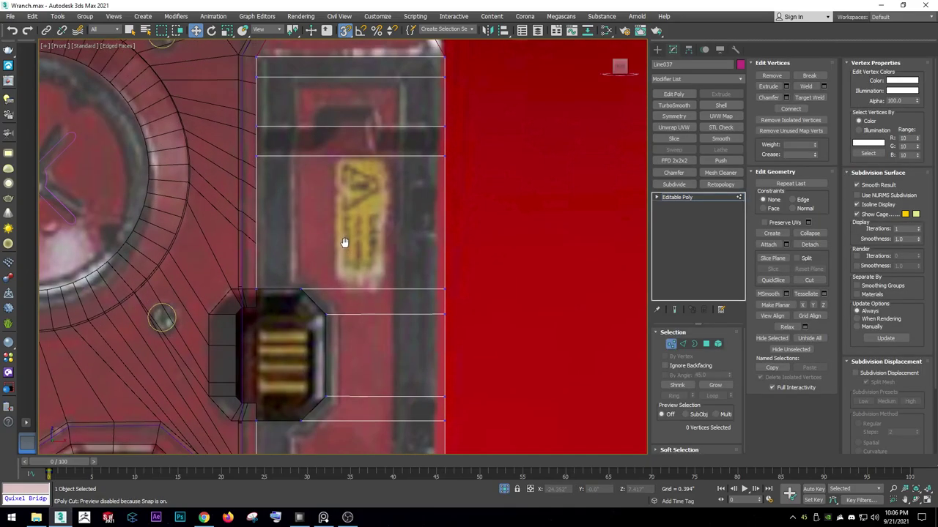
pyautogui.moveTo(344, 242)
pyautogui.keyDown('alt'); pyautogui.mouseDown(button='middle')
pyautogui.moveTo(256, 250)
pyautogui.moveTo(250, 238)
pyautogui.mouseUp(button='middle'); pyautogui.keyUp('alt')
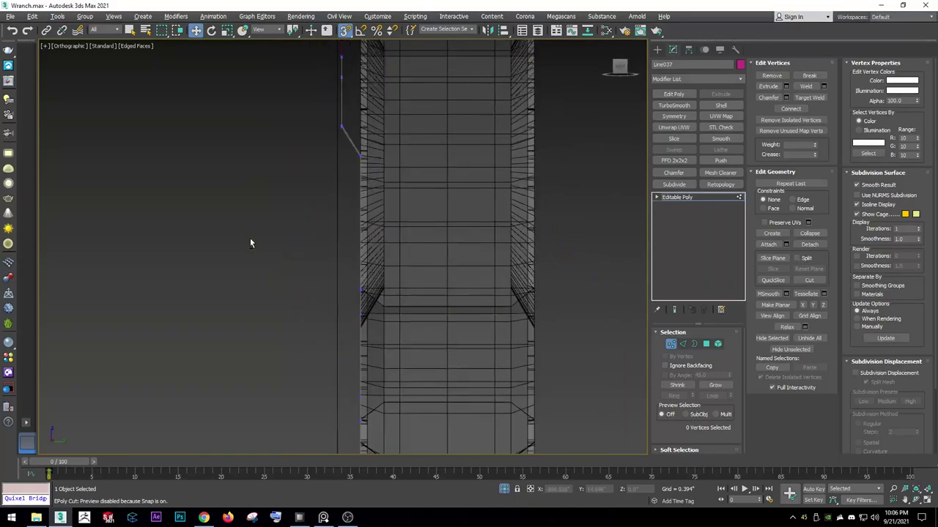
pyautogui.press('f')
pyautogui.rightClick(322, 179)
pyautogui.click(316, 156)
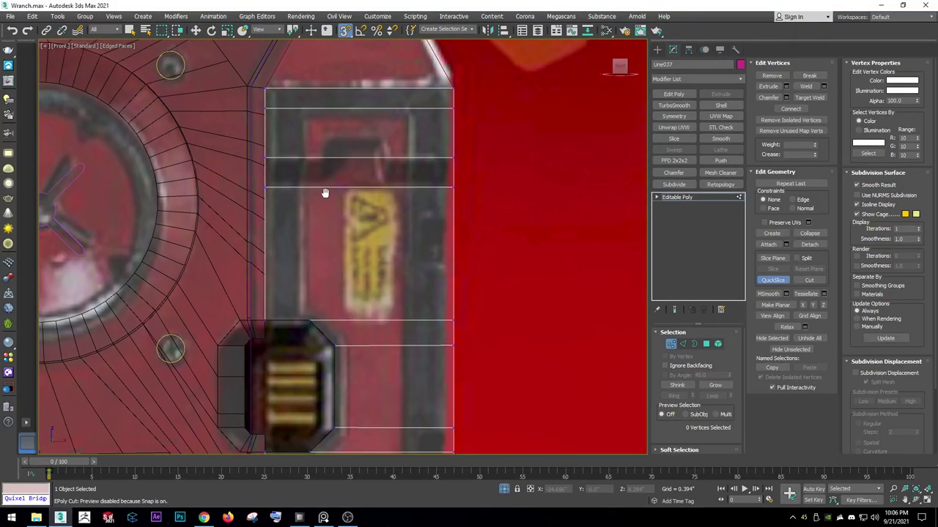
pyautogui.moveTo(316, 156); pyautogui.dragTo(343, 223, button='middle')
pyautogui.rightClick(343, 223)
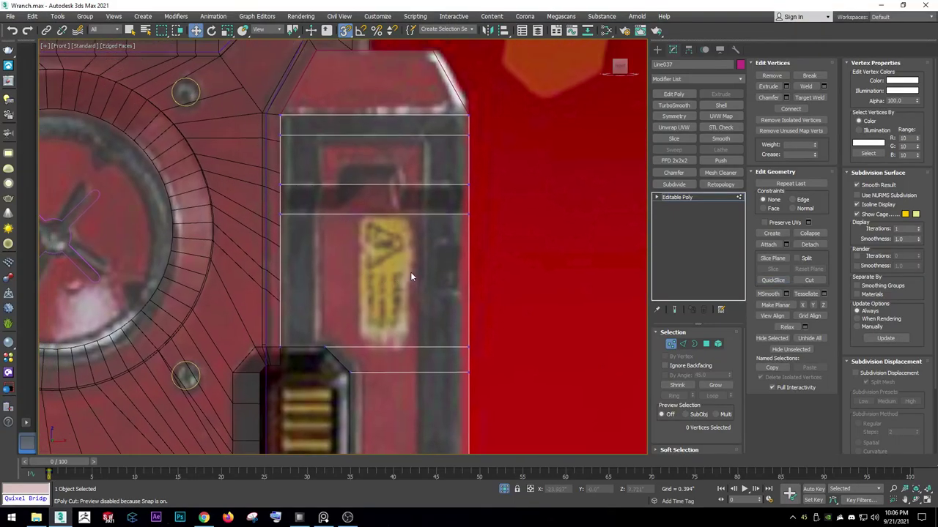
pyautogui.moveTo(411, 277)
pyautogui.mouseDown(button='middle')
pyautogui.moveTo(410, 159)
pyautogui.moveTo(410, 218)
pyautogui.mouseUp(button='middle')
pyautogui.scroll(-3, 407, 158)
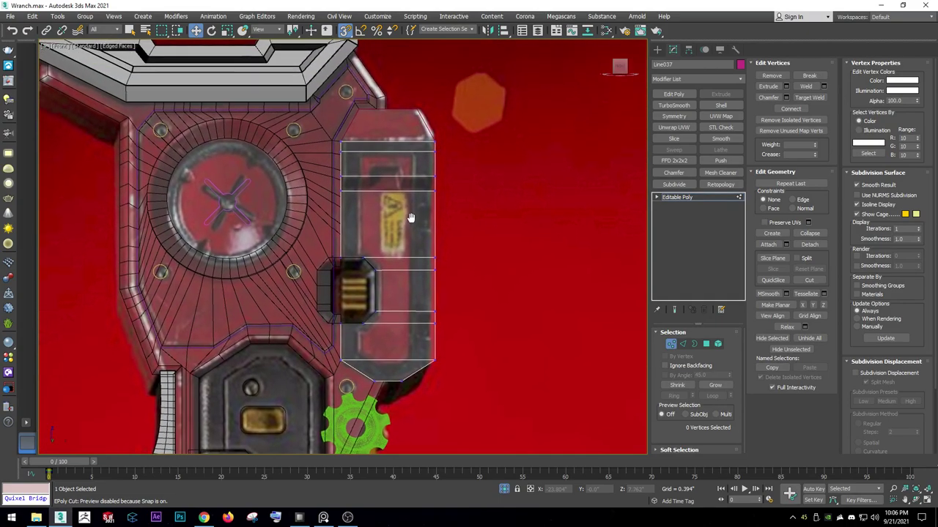
pyautogui.scroll(3, 391, 373)
# Cut a new vertical edge from the panel's top edge down into its top section.
pyautogui.rightClick(400, 319)
pyautogui.click(413, 364)
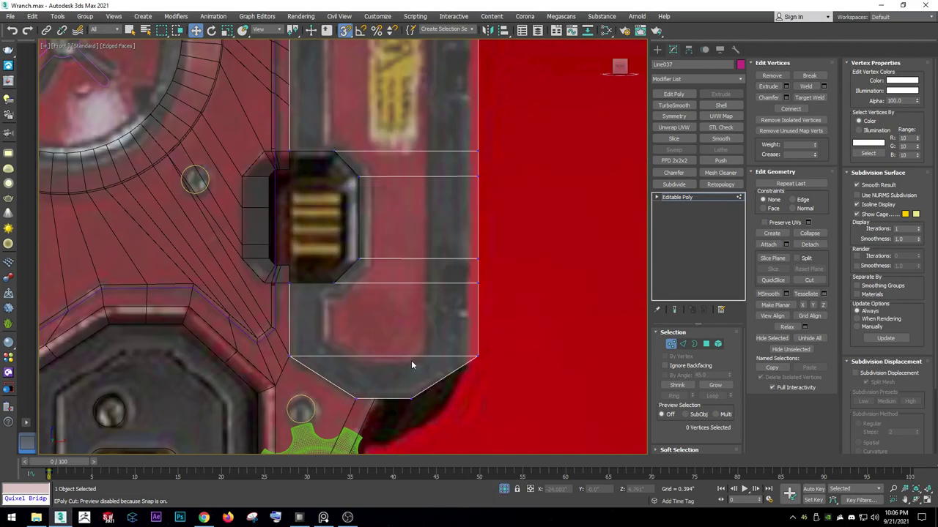
pyautogui.rightClick(408, 315)
pyautogui.click(420, 352)
pyautogui.moveTo(422, 220); pyautogui.dragTo(424, 418, button='middle')
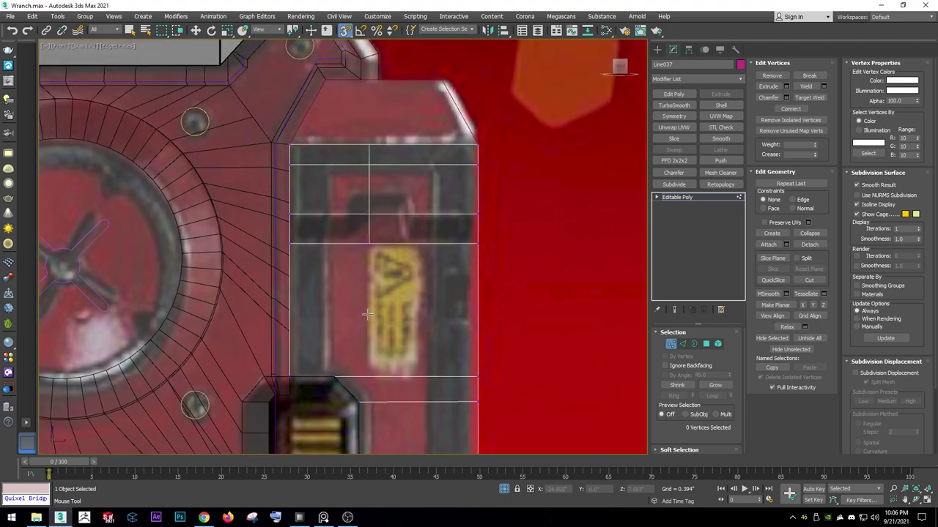
pyautogui.click(326, 144)
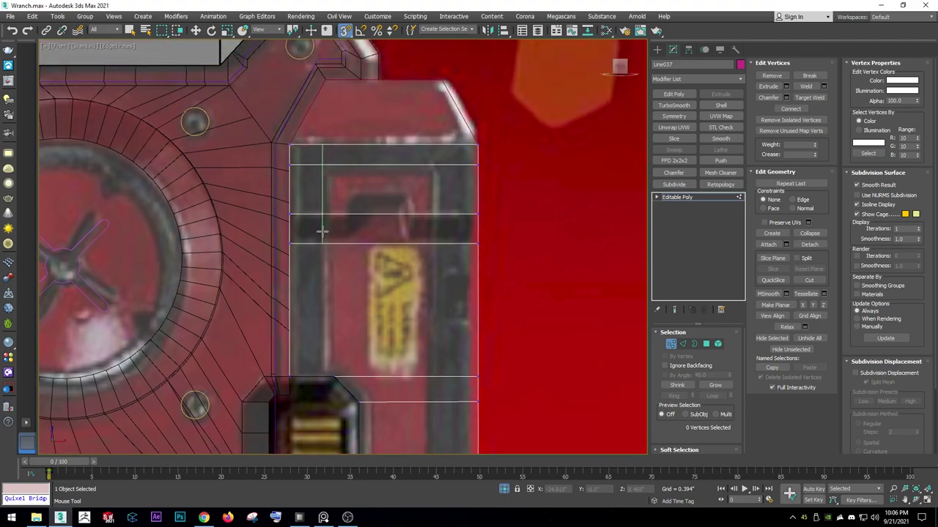
pyautogui.click(322, 232)
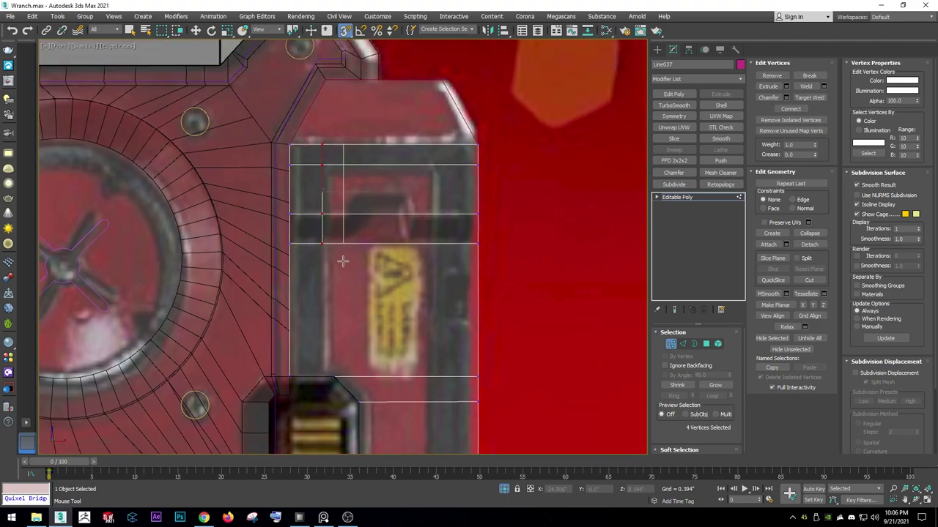
# Switch to the Move tool and go back to editing the whole object.
pyautogui.press('w')
pyautogui.moveTo(341, 314); pyautogui.dragTo(354, 292, button='middle')
pyautogui.press('1')
pyautogui.scroll(-2, 354, 292)
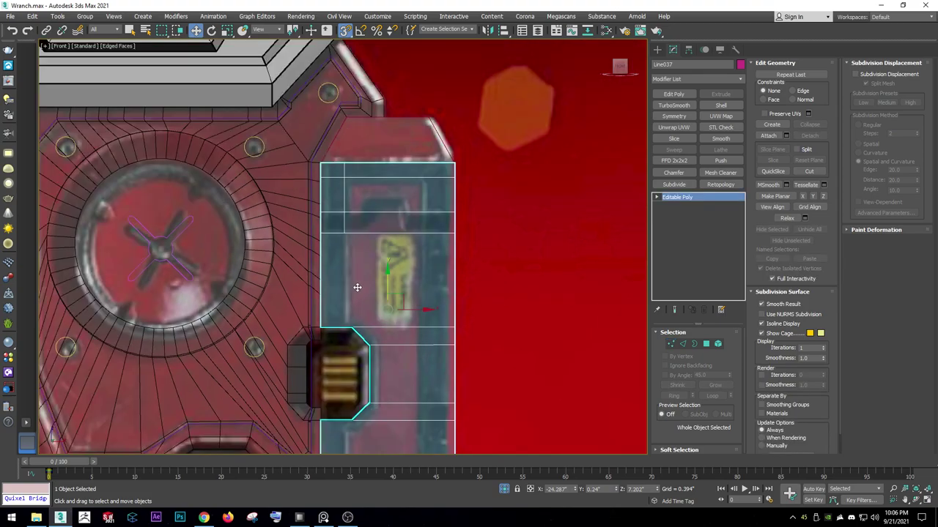
# Start a Line from the Shapes panel, then discard the first attempt.
pyautogui.click(657, 49)
pyautogui.click(676, 115)
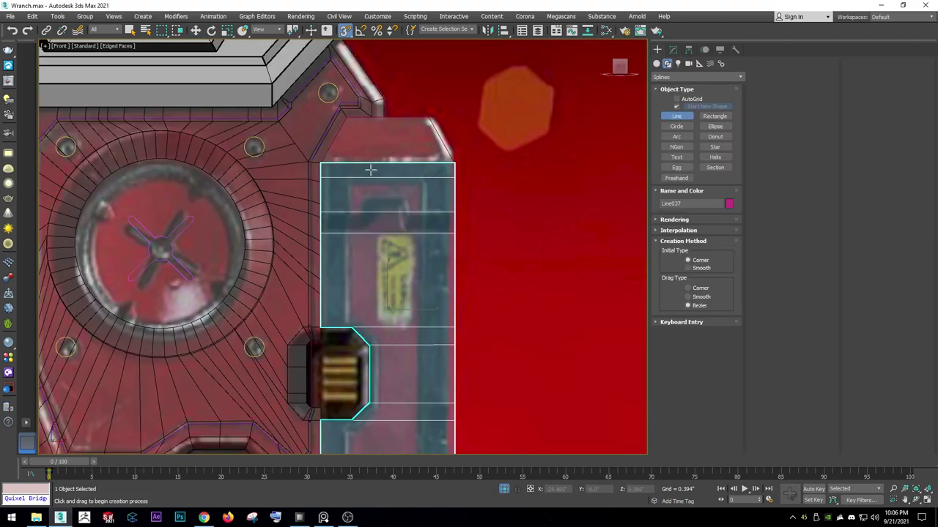
pyautogui.scroll(2, 346, 174)
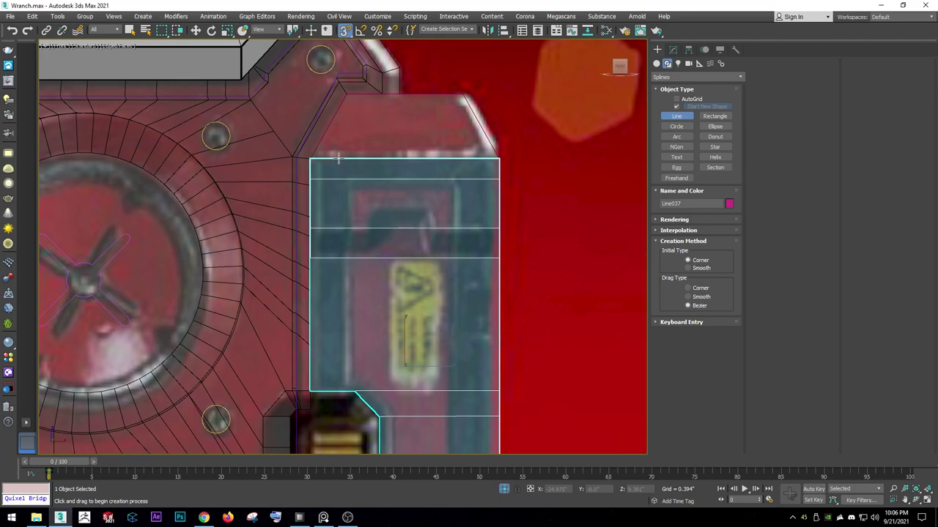
pyautogui.click(339, 153)
pyautogui.moveTo(317, 339); pyautogui.dragTo(342, 229, button='middle')
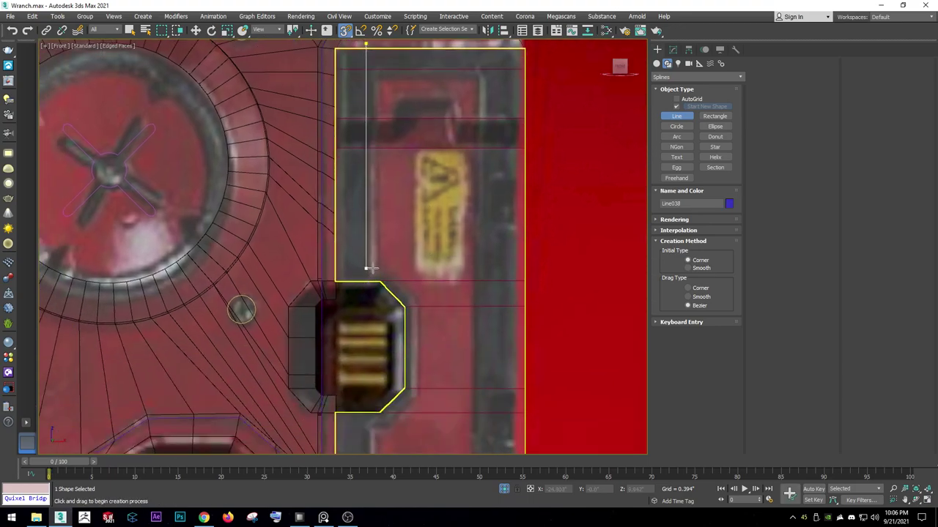
pyautogui.rightClick(369, 268)
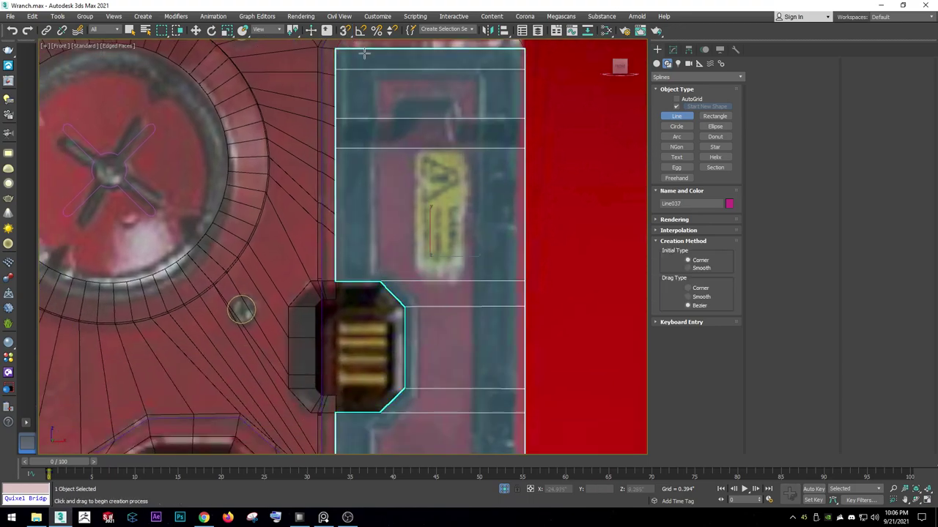
# Begin a new line at the panel's top edge, placing vertices around the notch and its diagonal.
pyautogui.click(366, 45)
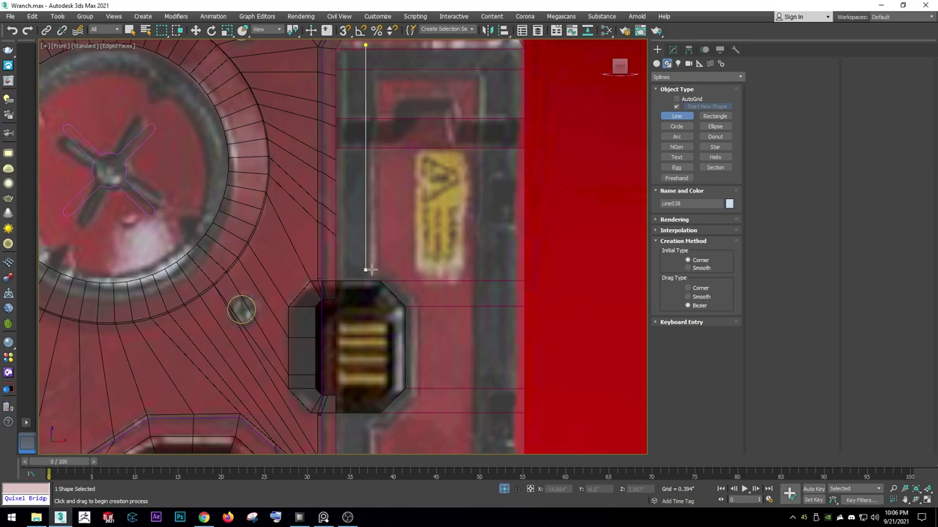
pyautogui.click(370, 269)
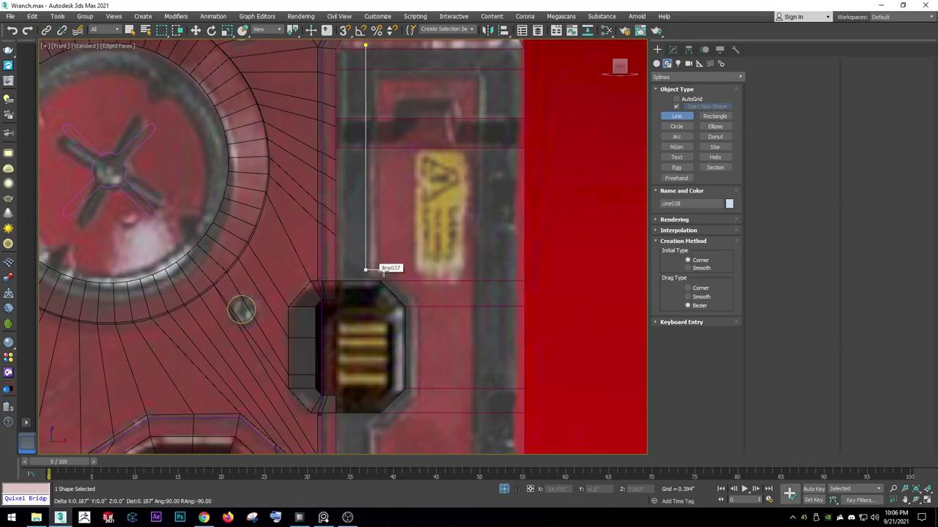
pyautogui.click(418, 306)
pyautogui.moveTo(418, 306); pyautogui.dragTo(415, 220, button='middle')
pyautogui.scroll(2, 414, 263)
pyautogui.scroll(2, 412, 309)
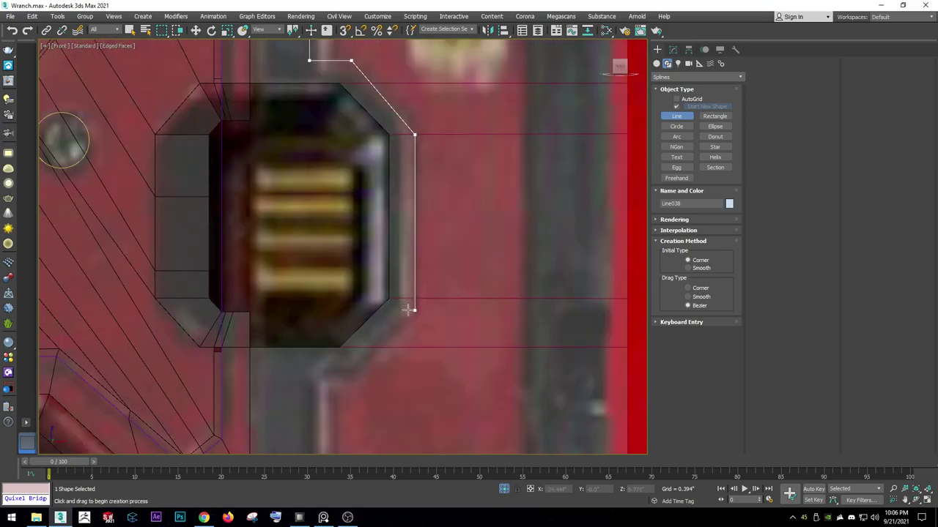
pyautogui.click(413, 312)
pyautogui.click(349, 377)
pyautogui.moveTo(349, 377); pyautogui.dragTo(344, 242, button='middle')
# Add vertices at the lower corner and bottom chamfer, then close the spline on its first point.
pyautogui.scroll(2, 337, 256)
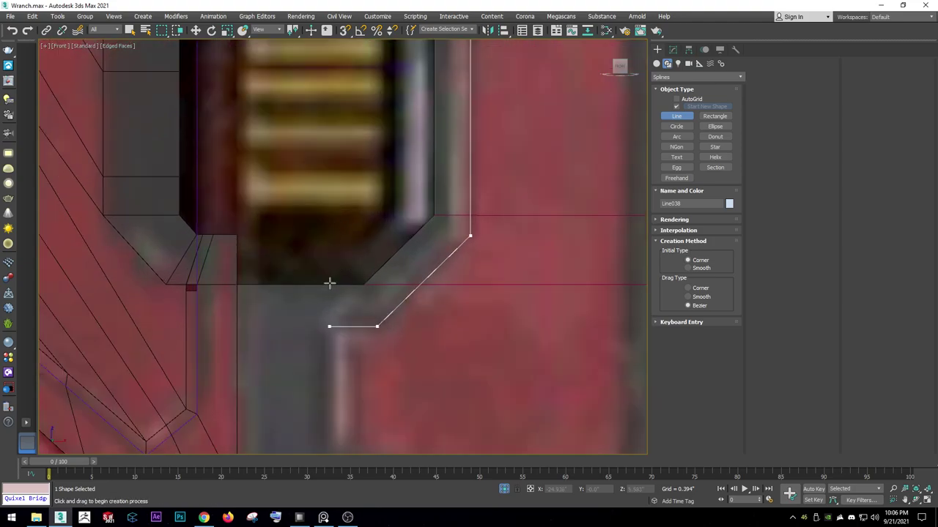
pyautogui.scroll(-2, 329, 283)
pyautogui.scroll(-3, 334, 226)
pyautogui.scroll(4, 335, 256)
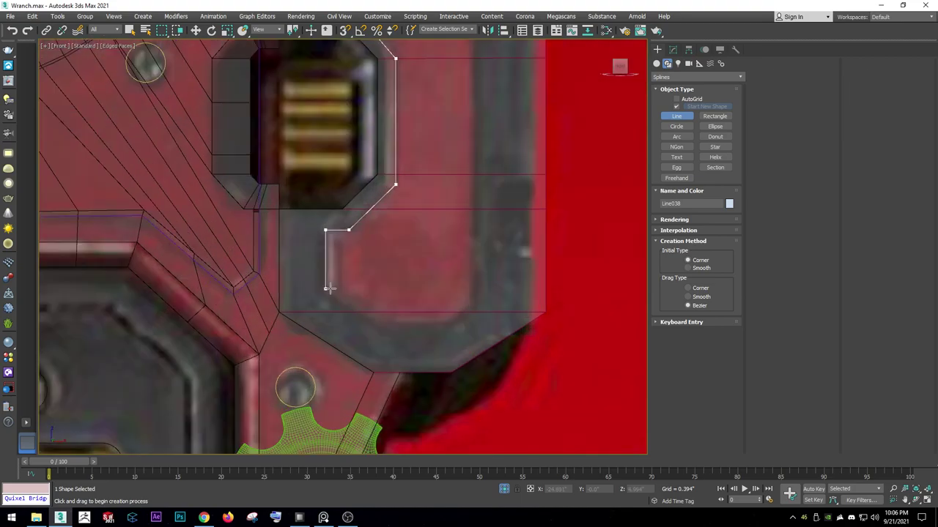
pyautogui.click(326, 290)
pyautogui.click(379, 327)
pyautogui.scroll(-4, 481, 280)
pyautogui.scroll(3, 454, 227)
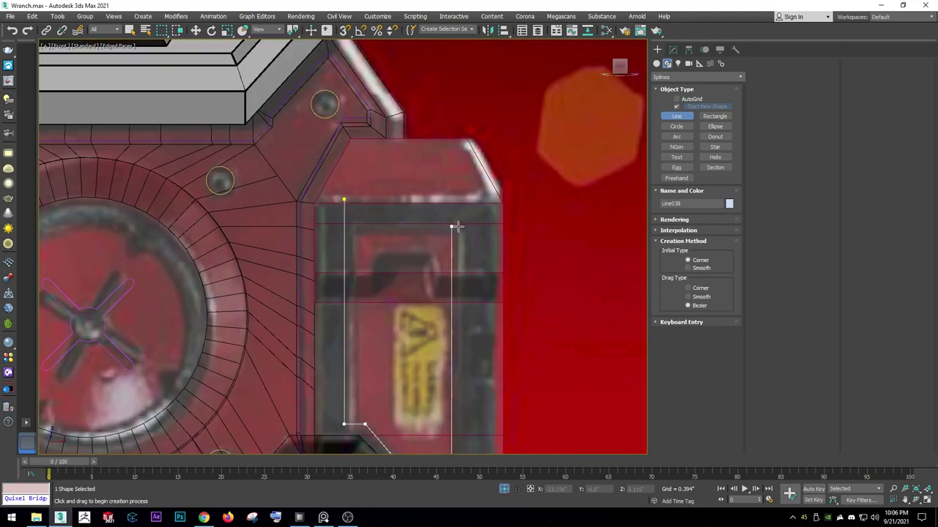
pyautogui.click(343, 200)
# End line creation, select the corner vertices in wireframe, and nudge the top-right vertex right.
pyautogui.rightClick(351, 208)
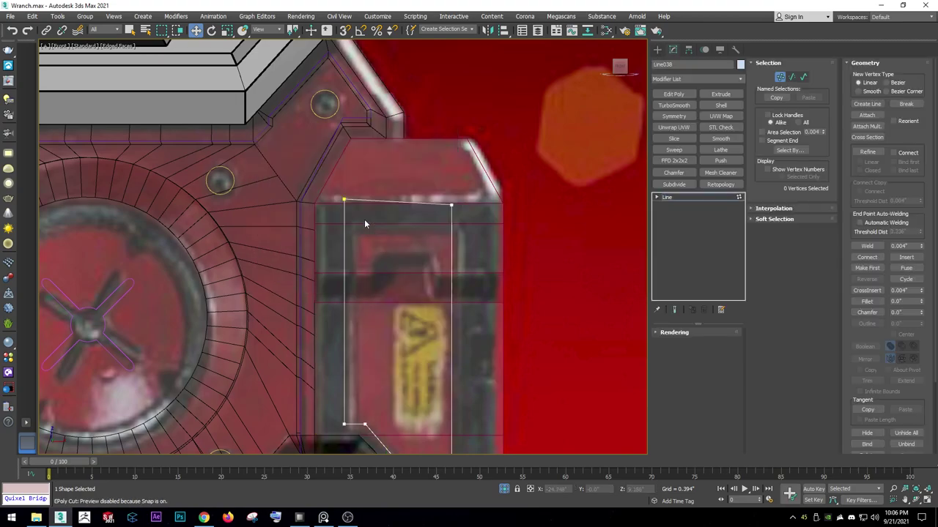
pyautogui.click(450, 205)
pyautogui.scroll(-3, 452, 183)
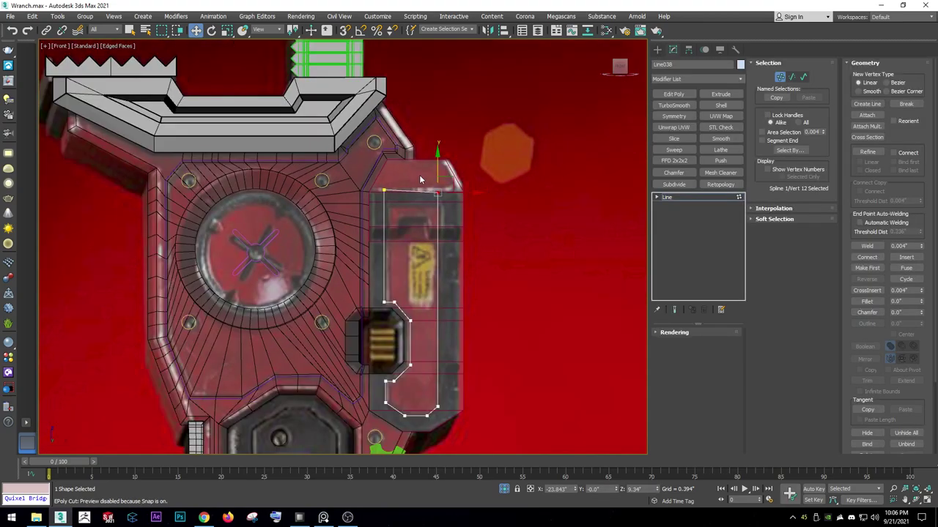
pyautogui.moveTo(451, 423); pyautogui.dragTo(418, 399)
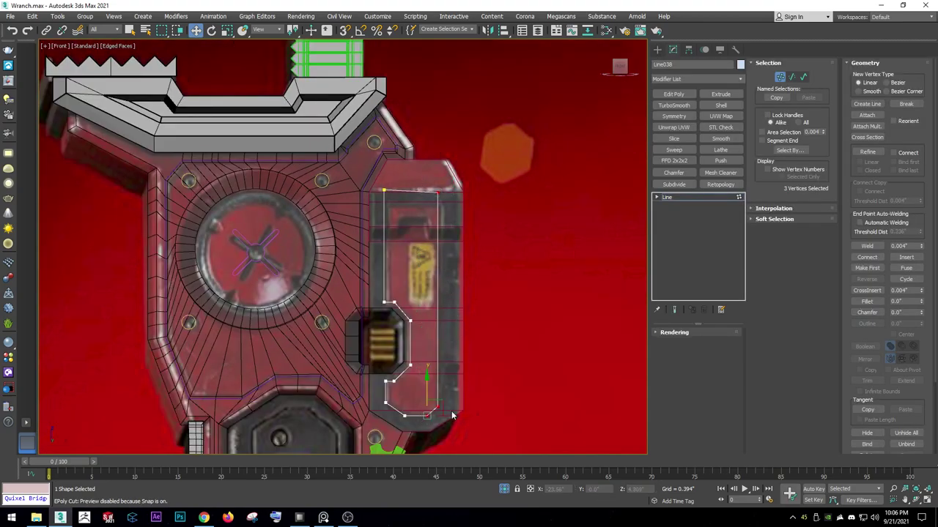
pyautogui.moveTo(440, 419); pyautogui.dragTo(457, 389)
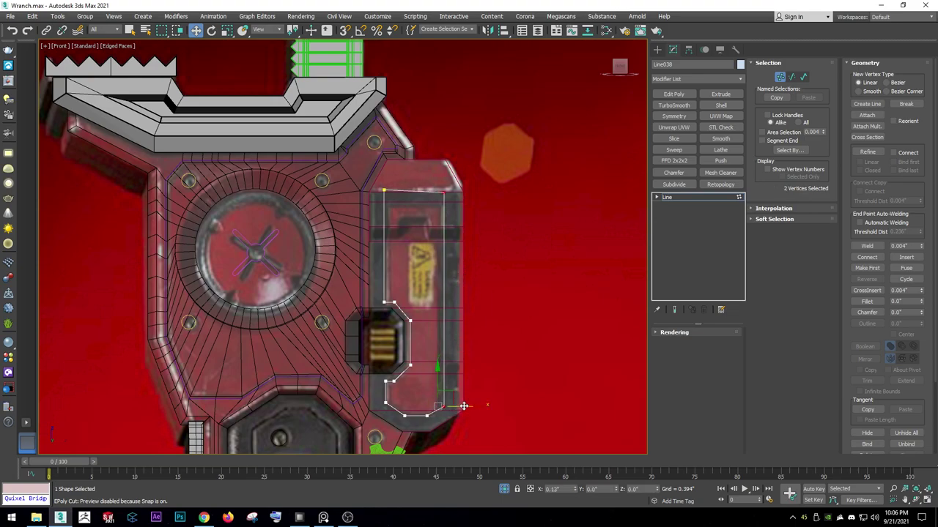
pyautogui.press('F3')
pyautogui.scroll(5, 440, 205)
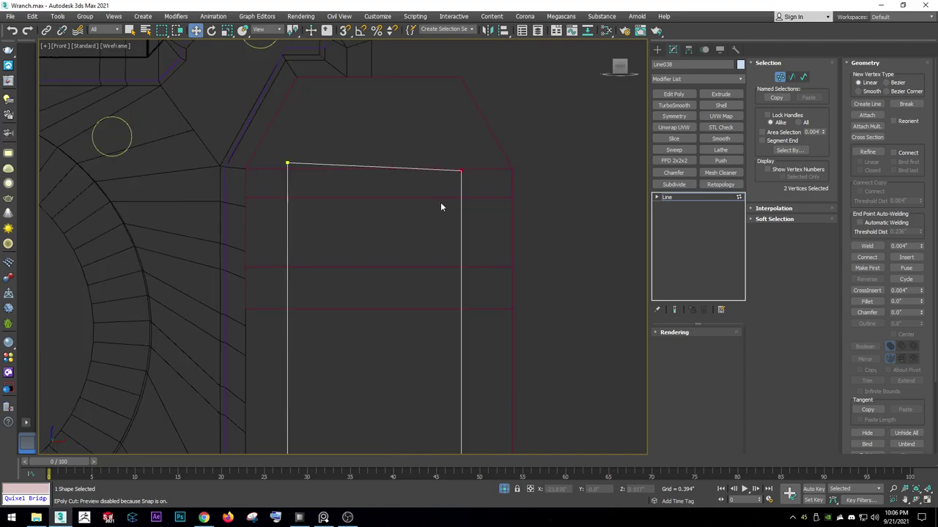
pyautogui.moveTo(459, 185); pyautogui.dragTo(462, 185)
pyautogui.click(438, 187)
pyautogui.press('F3')
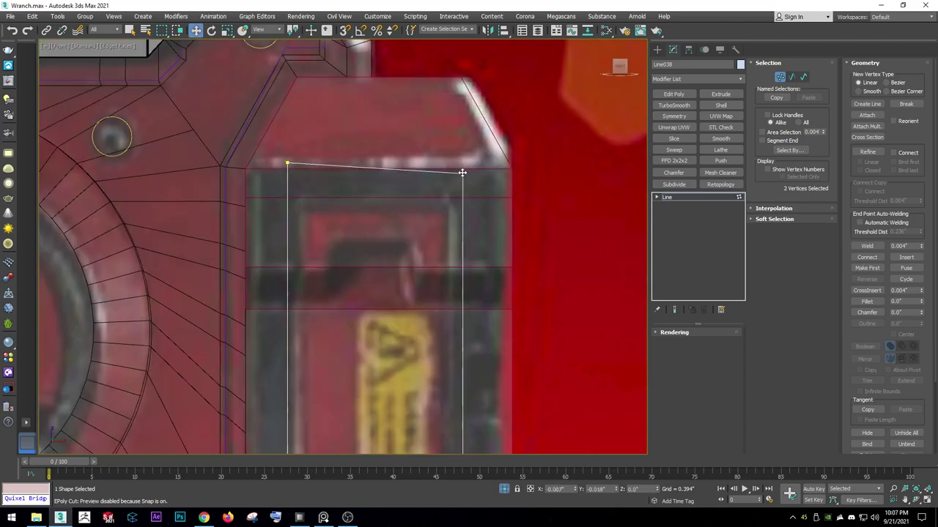
# Move the outline's right edge inward to narrow the spline.
pyautogui.moveTo(463, 170); pyautogui.dragTo(439, 173)
pyautogui.rightClick(440, 173)
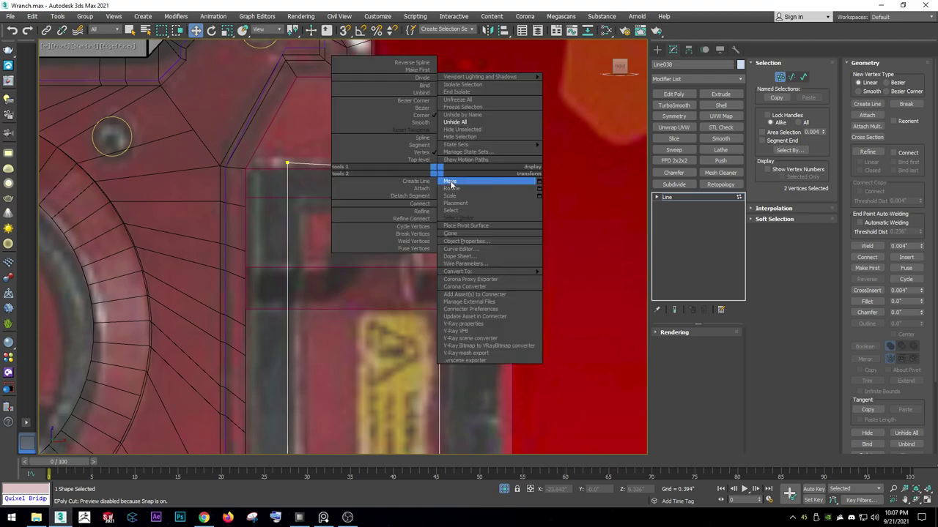
pyautogui.scroll(-5, 455, 205)
pyautogui.scroll(4, 469, 221)
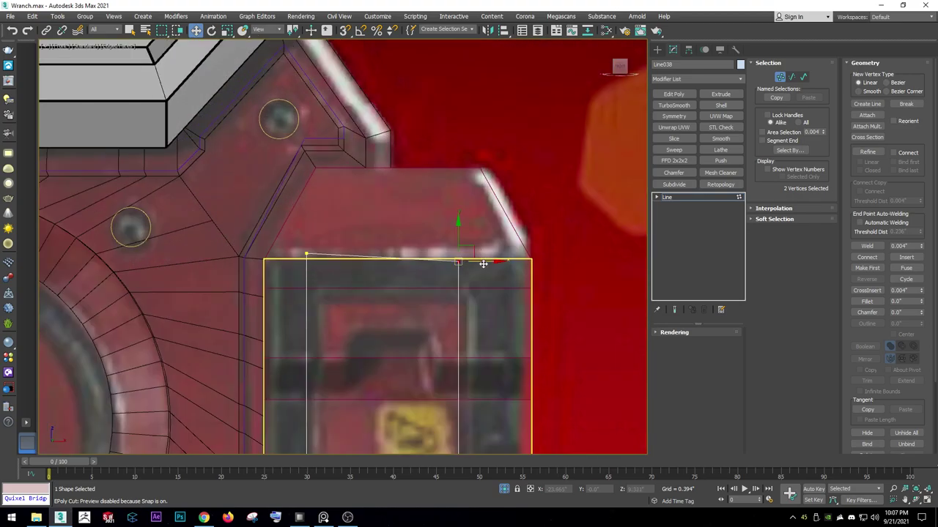
pyautogui.moveTo(482, 264); pyautogui.dragTo(463, 249)
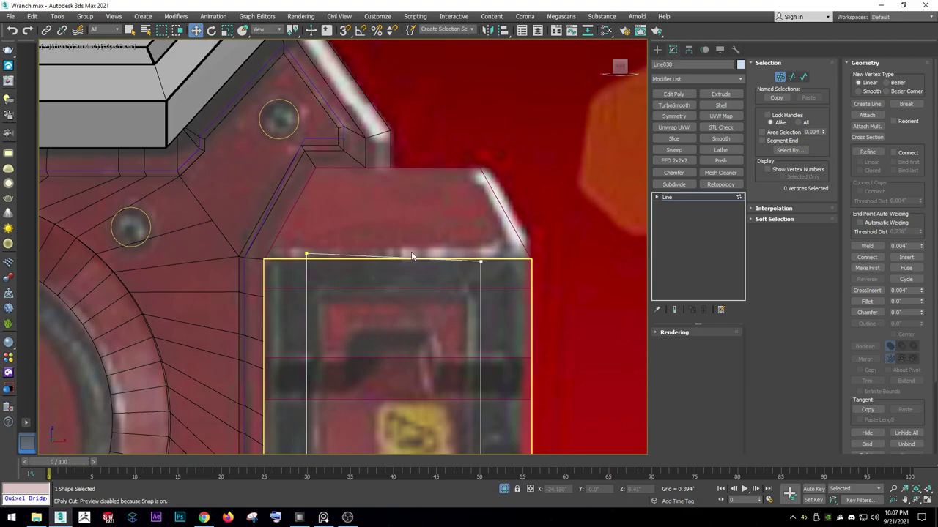
pyautogui.scroll(-2, 411, 256)
# Lower both top-segment vertices onto the panel edge with snapping on, levelling the top.
pyautogui.click(486, 193)
pyautogui.moveTo(487, 167); pyautogui.dragTo(487, 193)
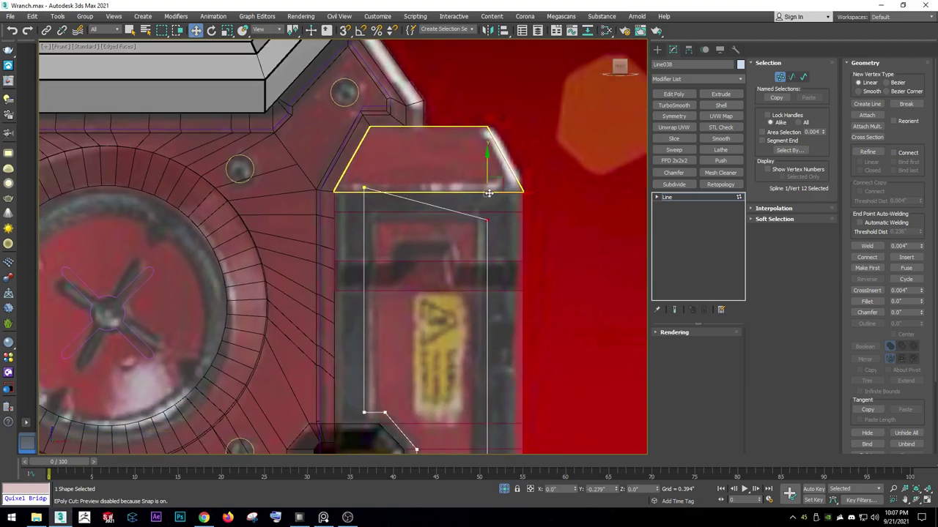
pyautogui.click(364, 189)
pyautogui.click(345, 30)
pyautogui.moveTo(360, 137); pyautogui.dragTo(360, 168)
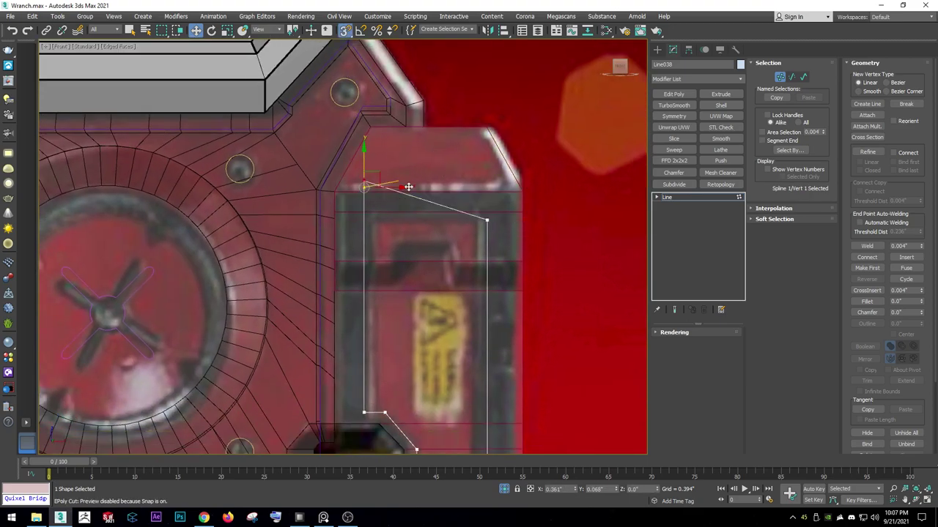
# Raise the lower-right corner vertex so the spline traces the inset outline.
pyautogui.scroll(-2, 470, 212)
pyautogui.moveTo(417, 279); pyautogui.dragTo(433, 120, button='middle')
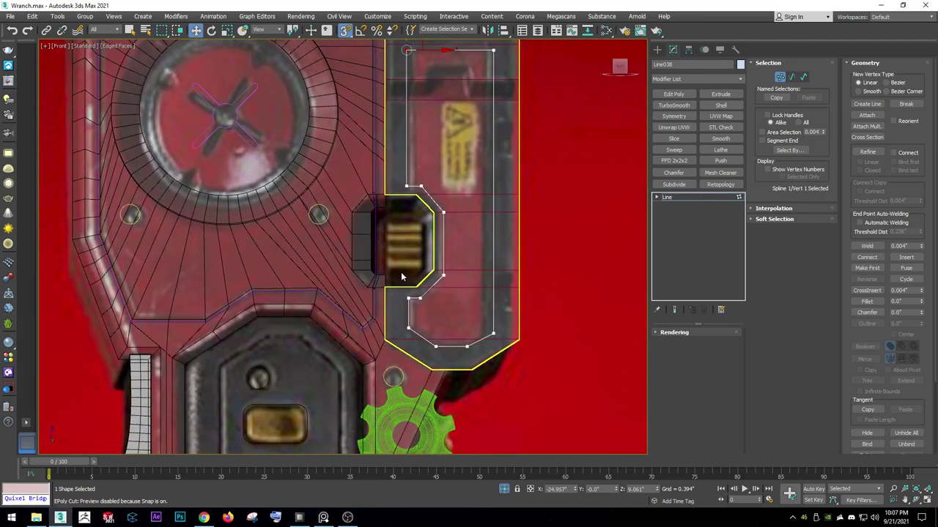
pyautogui.moveTo(410, 326); pyautogui.dragTo(428, 296)
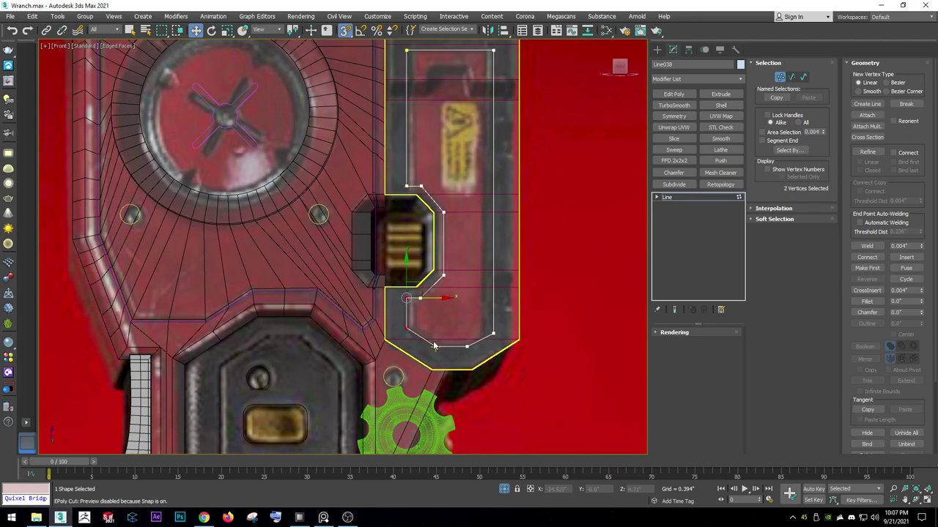
pyautogui.scroll(3, 440, 339)
pyautogui.moveTo(440, 339); pyautogui.dragTo(433, 304, button='middle')
pyautogui.scroll(2, 433, 303)
pyautogui.click(503, 313)
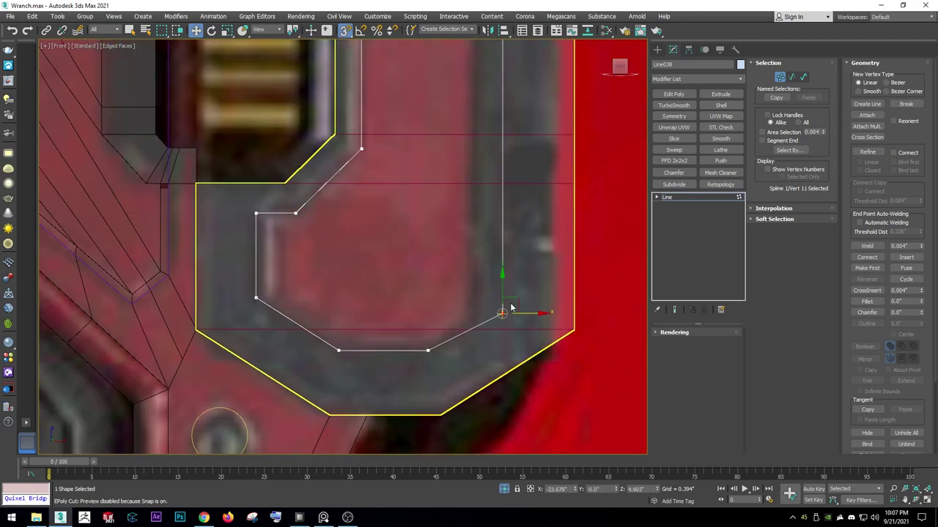
pyautogui.moveTo(502, 314)
pyautogui.mouseDown()
pyautogui.moveTo(500, 281)
pyautogui.moveTo(258, 299)
pyautogui.mouseUp()
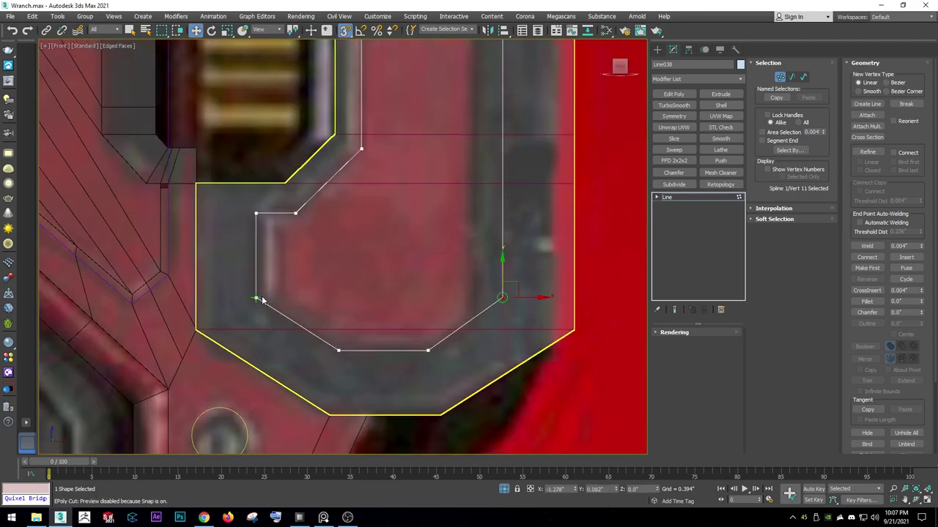
pyautogui.scroll(-2, 439, 304)
# In wireframe, frame the shapes and select the inner Line038 spline for vertex editing.
pyautogui.click(663, 197)
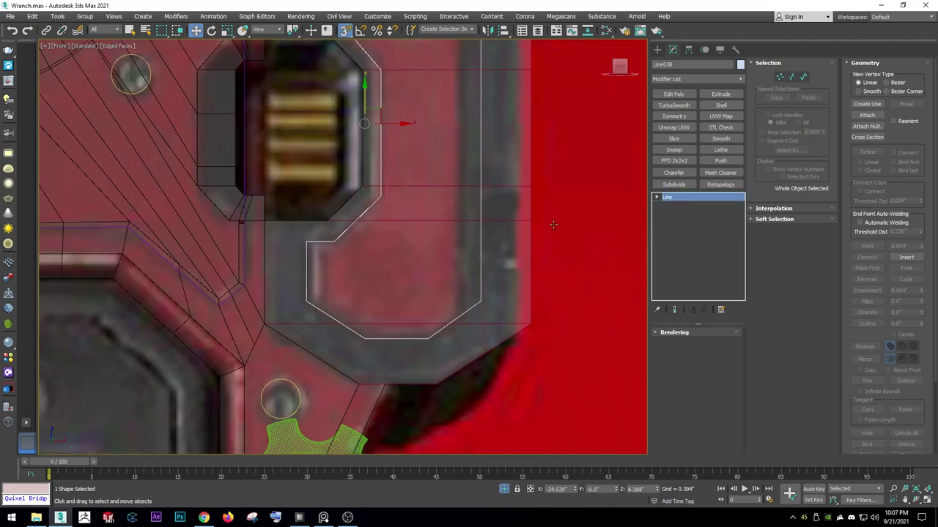
pyautogui.press('F3')
pyautogui.press('z')
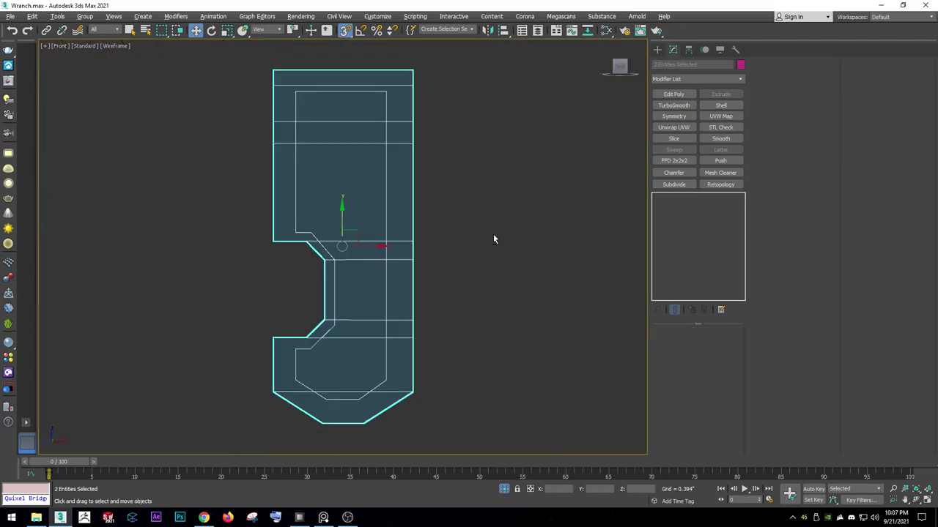
pyautogui.click(523, 228)
pyautogui.rightClick(523, 229)
pyautogui.moveTo(328, 219); pyautogui.dragTo(418, 193)
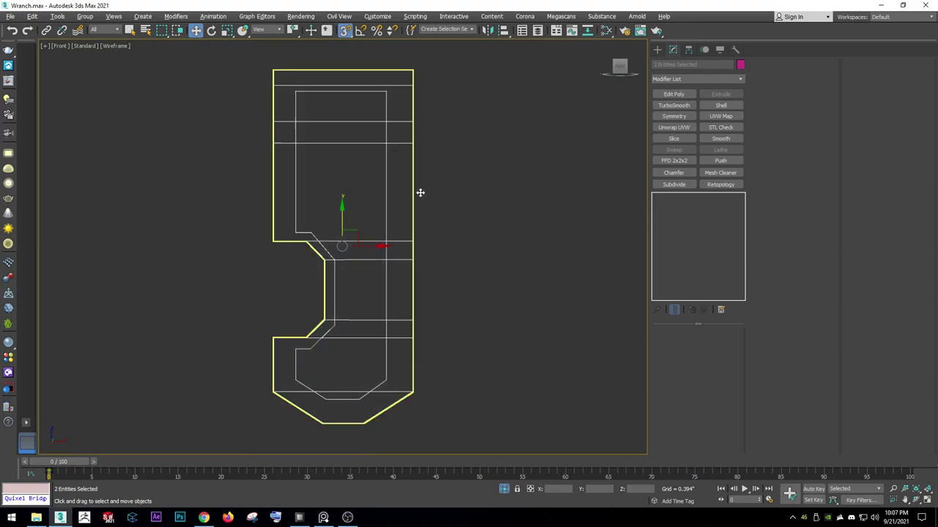
pyautogui.press('1')
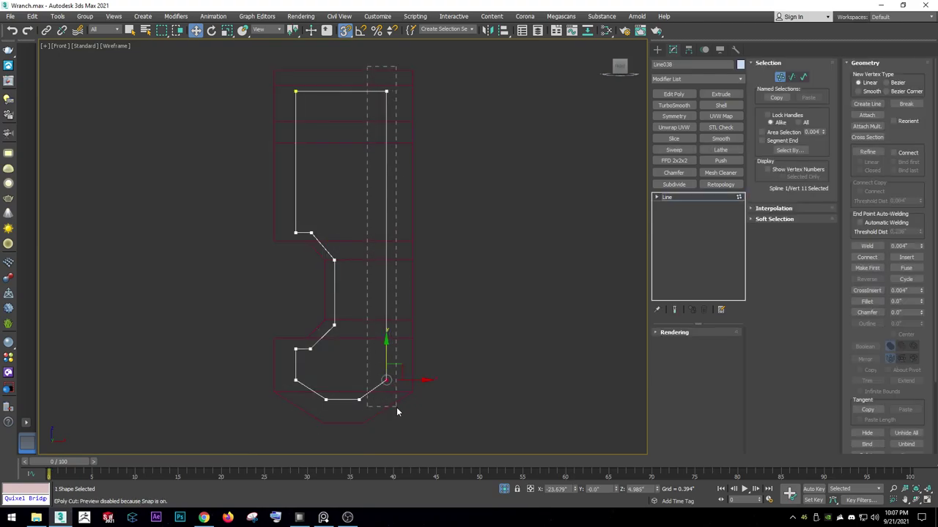
# Nudge the three right-edge vertices slightly right with snapping off.
pyautogui.moveTo(351, 410); pyautogui.dragTo(413, 103)
pyautogui.click(339, 34)
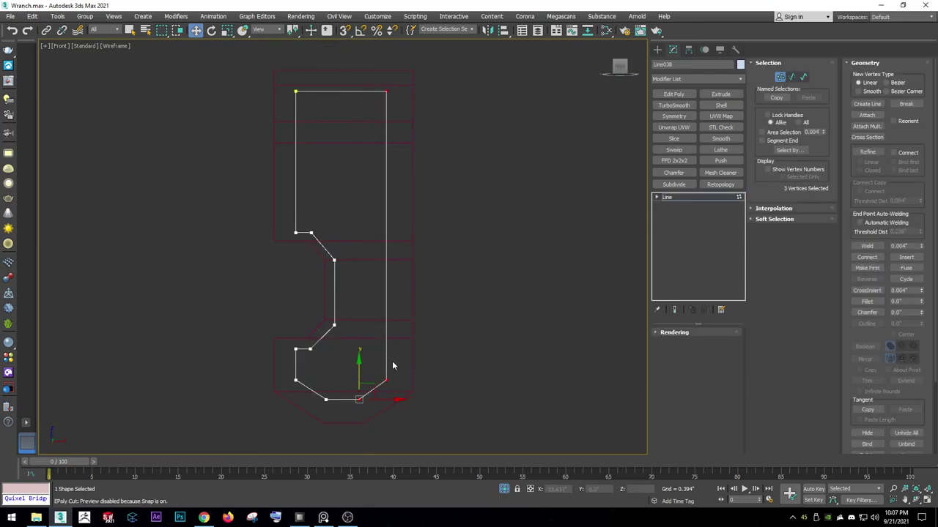
pyautogui.moveTo(390, 400); pyautogui.dragTo(394, 400)
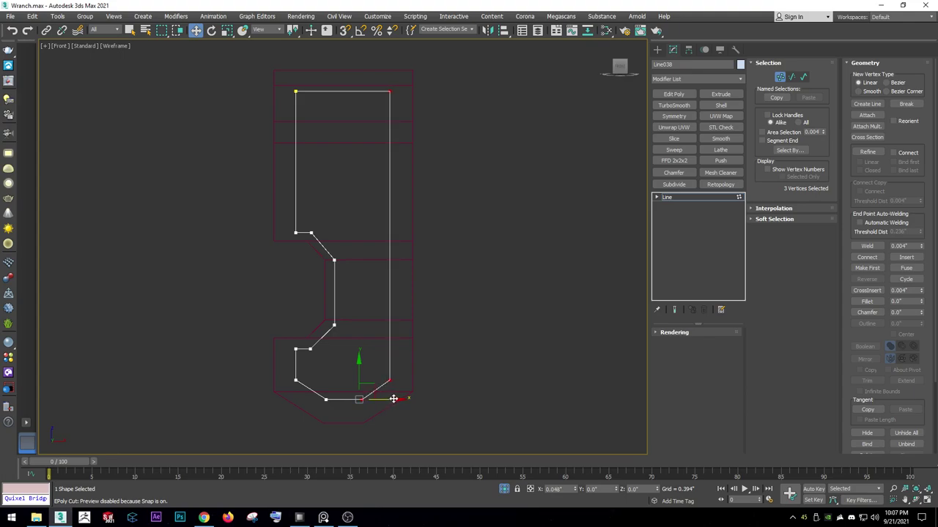
pyautogui.scroll(4, 352, 117)
pyautogui.scroll(1, 351, 118)
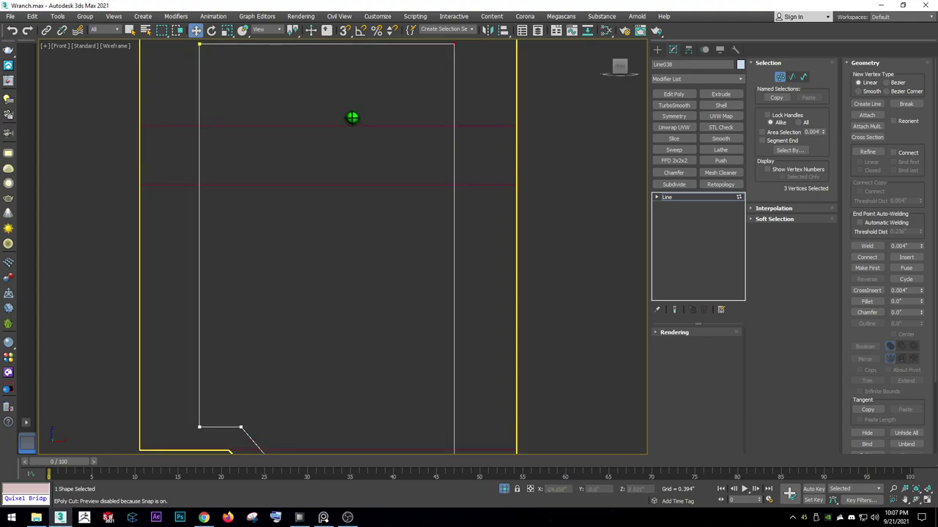
pyautogui.scroll(-5, 352, 117)
pyautogui.scroll(2, 340, 282)
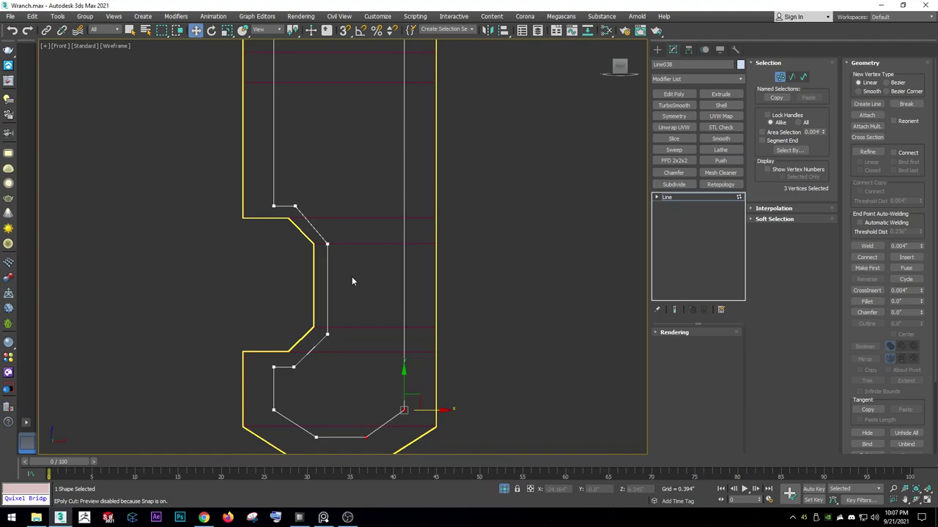
pyautogui.scroll(2, 308, 252)
# Snap the upper notch corner vertex onto the panel's inner notch edge.
pyautogui.click(289, 188)
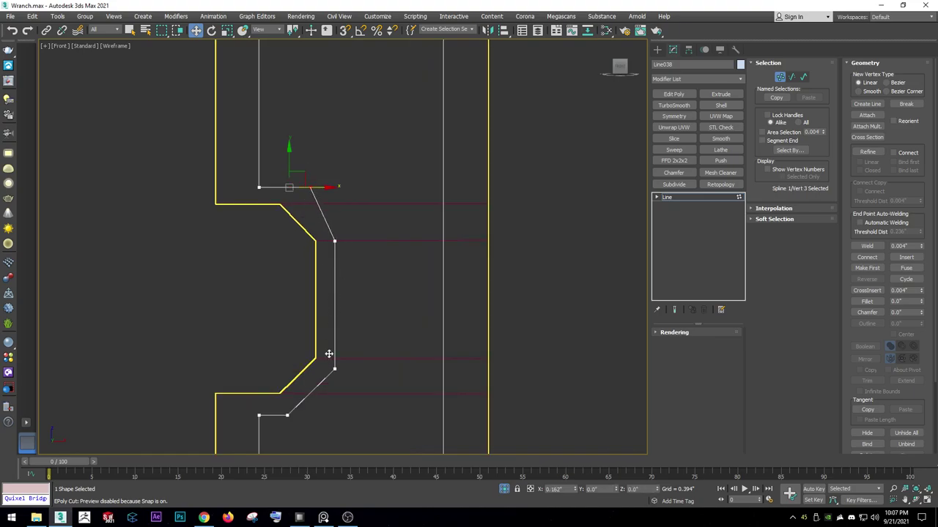
pyautogui.press('Delete')
pyautogui.hotkey('ctrl', 'z')
pyautogui.click(345, 30)
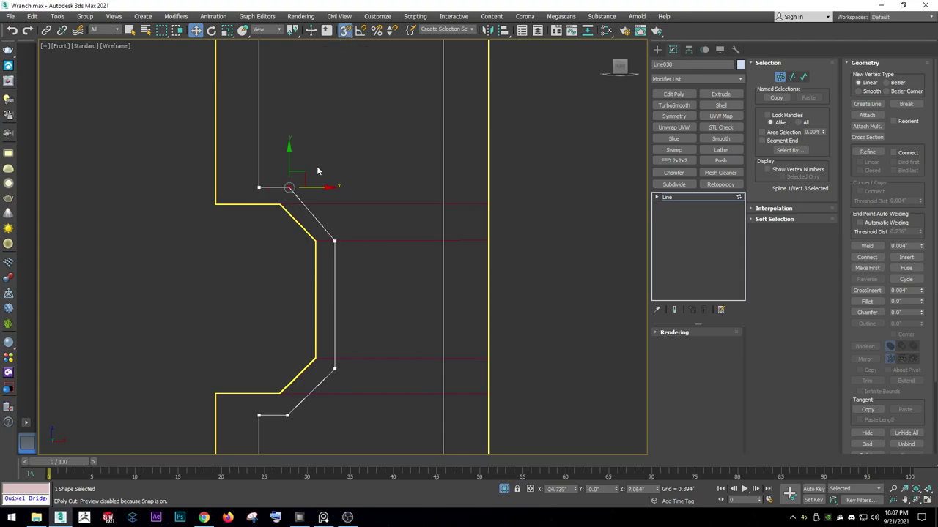
pyautogui.moveTo(289, 188); pyautogui.dragTo(284, 420)
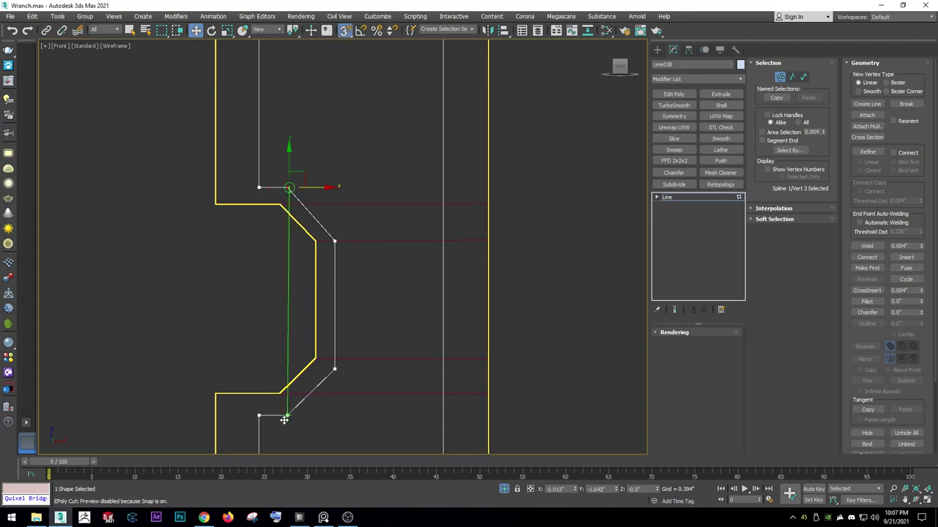
# Adjust the next notch vertex down with snapping turned off.
pyautogui.click(334, 241)
pyautogui.press('s')
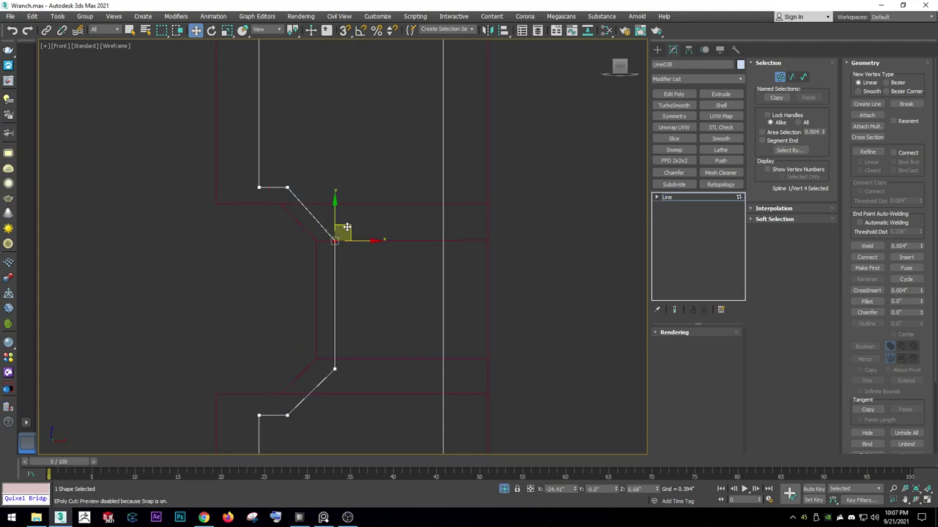
pyautogui.moveTo(353, 234); pyautogui.dragTo(352, 242)
# Raise the three lower notch vertices slightly, then exit vertex editing.
pyautogui.click(334, 368)
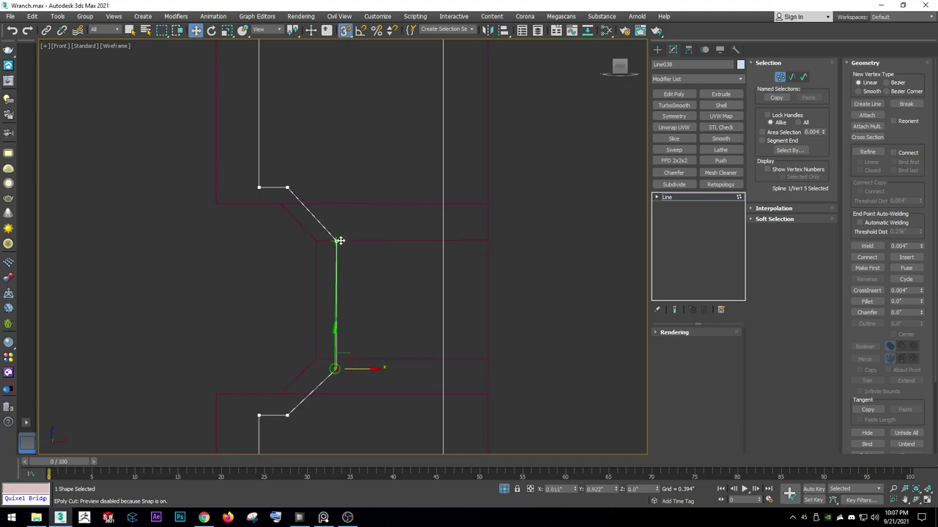
pyautogui.rightClick(345, 291)
pyautogui.scroll(-3, 360, 301)
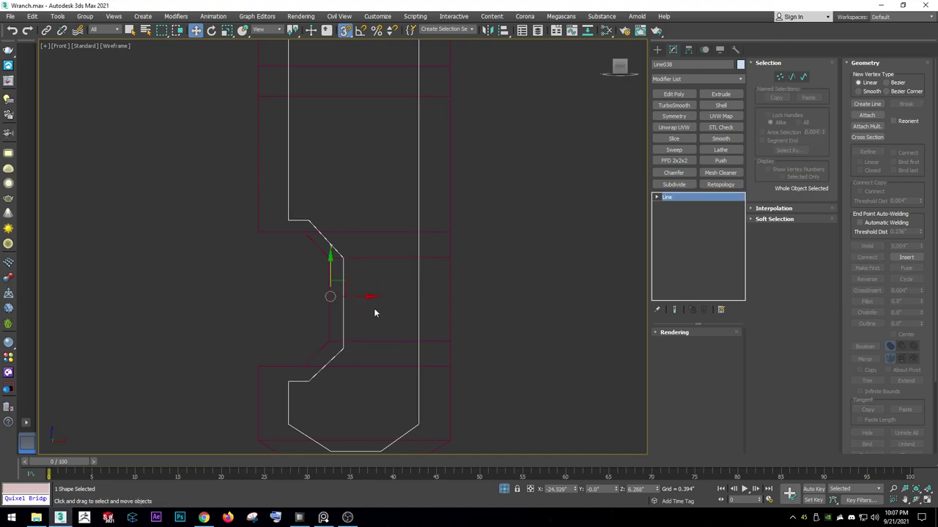
pyautogui.scroll(2, 293, 387)
pyautogui.scroll(2, 293, 386)
pyautogui.keyDown('ctrl'); pyautogui.click(285, 377); pyautogui.keyUp('ctrl')
pyautogui.keyDown('ctrl'); pyautogui.click(325, 375); pyautogui.keyUp('ctrl')
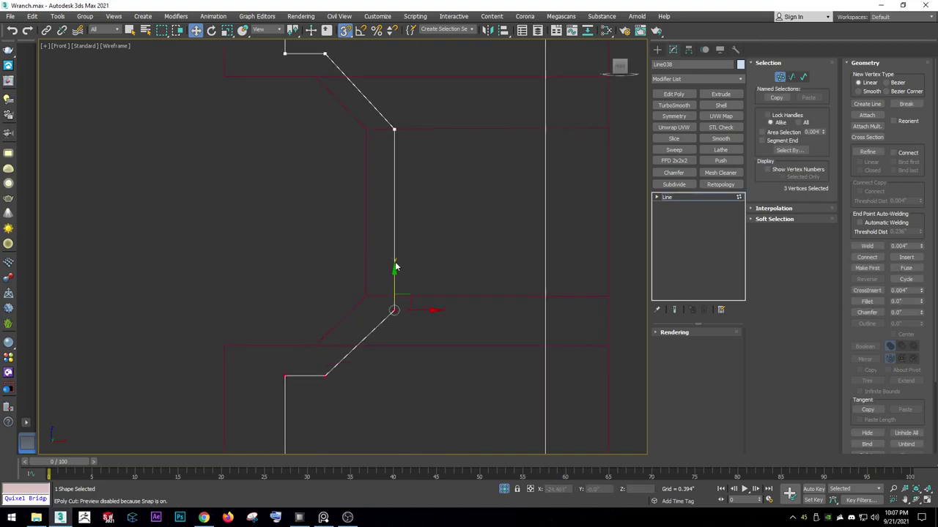
pyautogui.moveTo(392, 295); pyautogui.dragTo(395, 279)
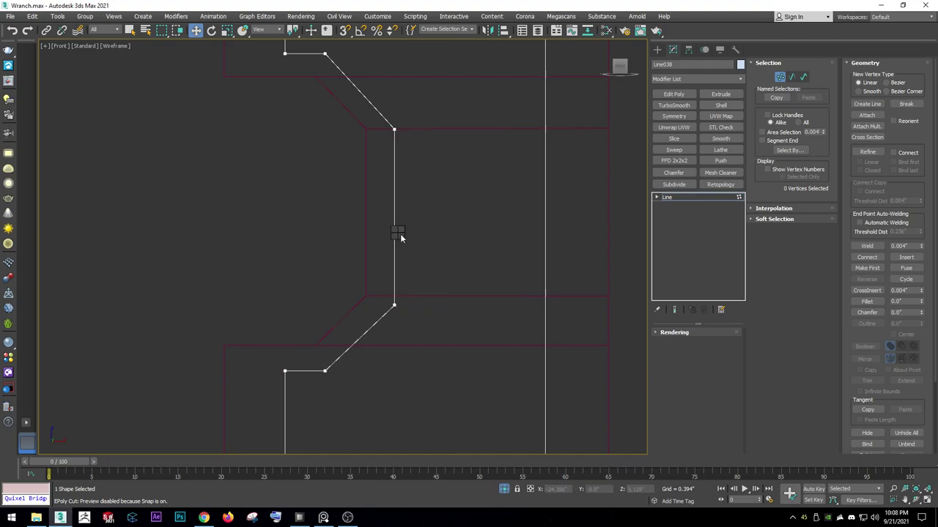
pyautogui.scroll(-3, 400, 235)
pyautogui.scroll(2, 385, 284)
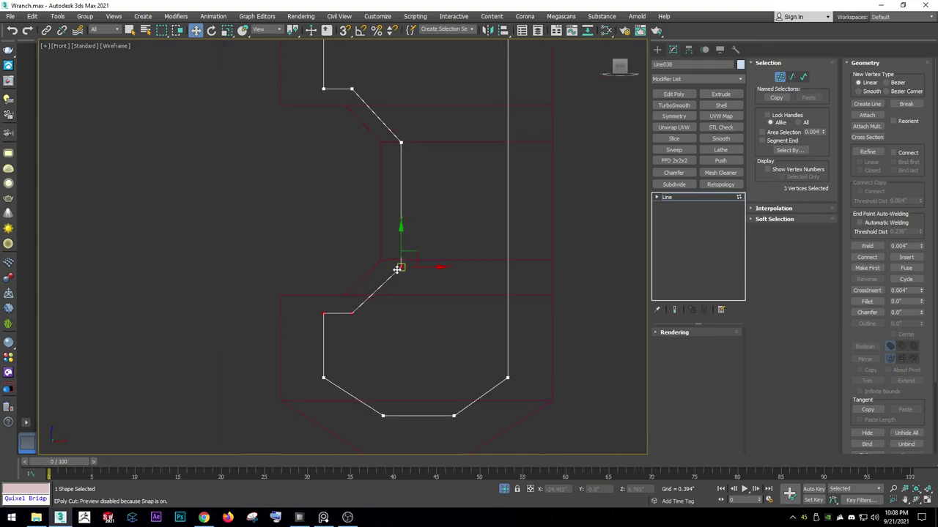
pyautogui.rightClick(378, 236)
pyautogui.click(377, 243)
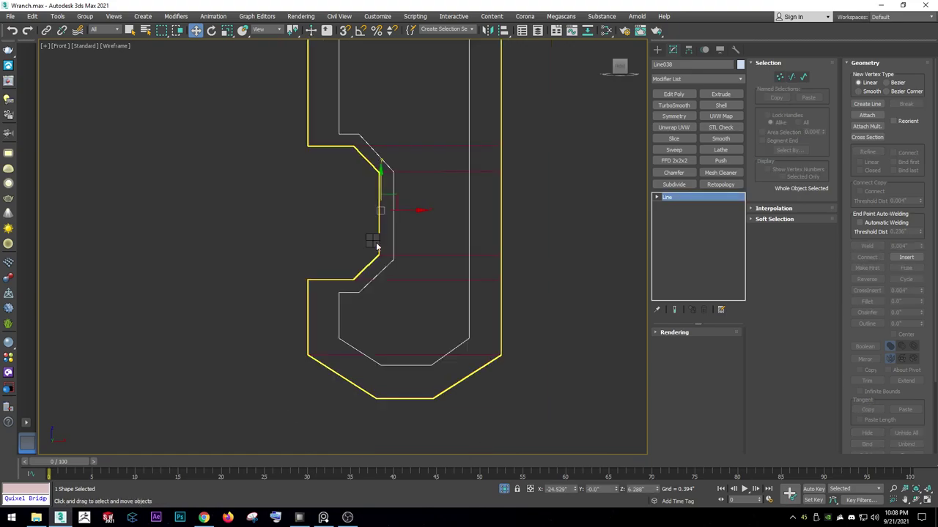
pyautogui.scroll(-3, 374, 308)
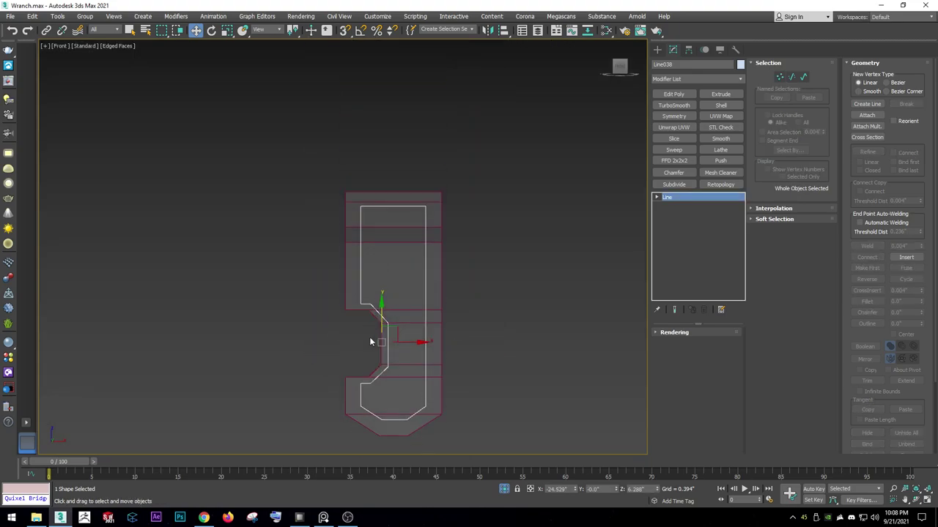
# End isolation, zoom in and select the side panel shape Line037.
pyautogui.click(117, 50)
pyautogui.click(129, 48)
pyautogui.moveTo(232, 170); pyautogui.dragTo(562, 462)
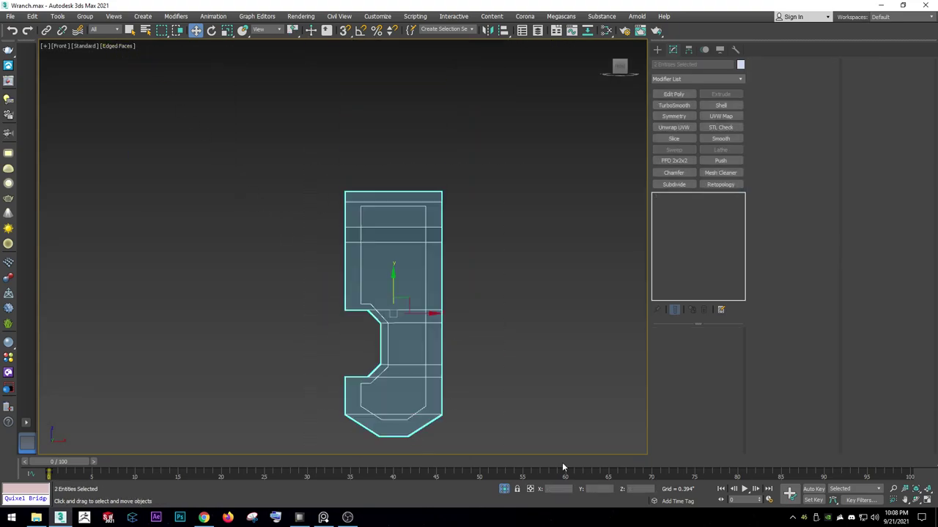
pyautogui.rightClick(491, 307)
pyautogui.click(513, 272)
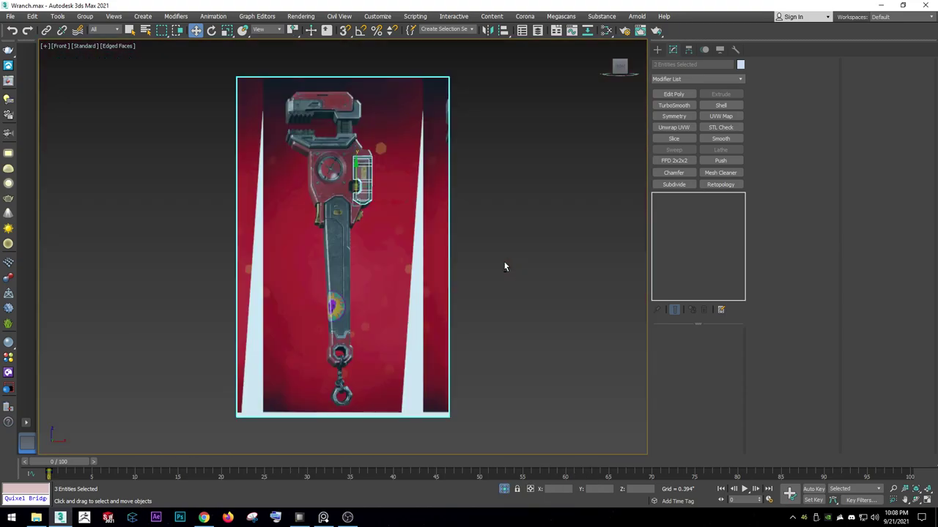
pyautogui.hotkey('ctrl', 'z')
pyautogui.press('z')
pyautogui.click(382, 182)
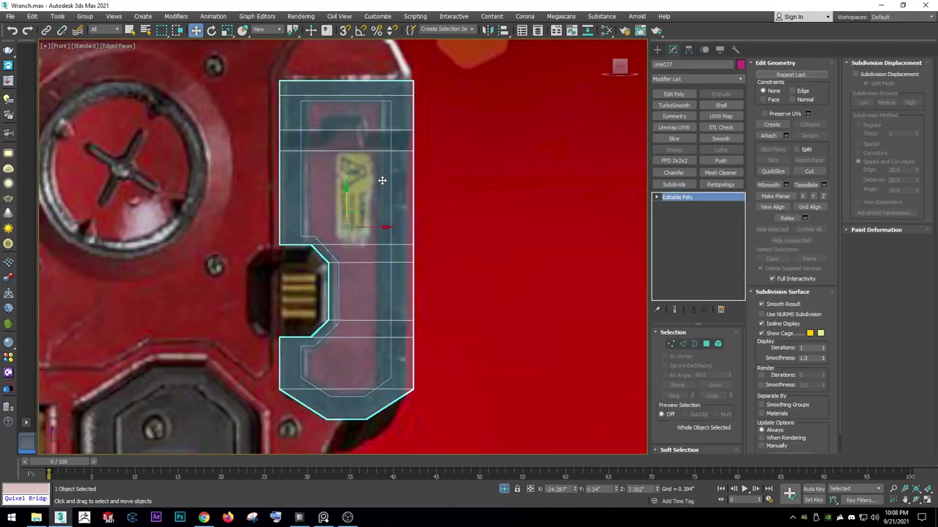
# Cut new edges from the panel's top corner across it and from the inner notch corner.
pyautogui.scroll(3, 337, 163)
pyautogui.rightClick(352, 216)
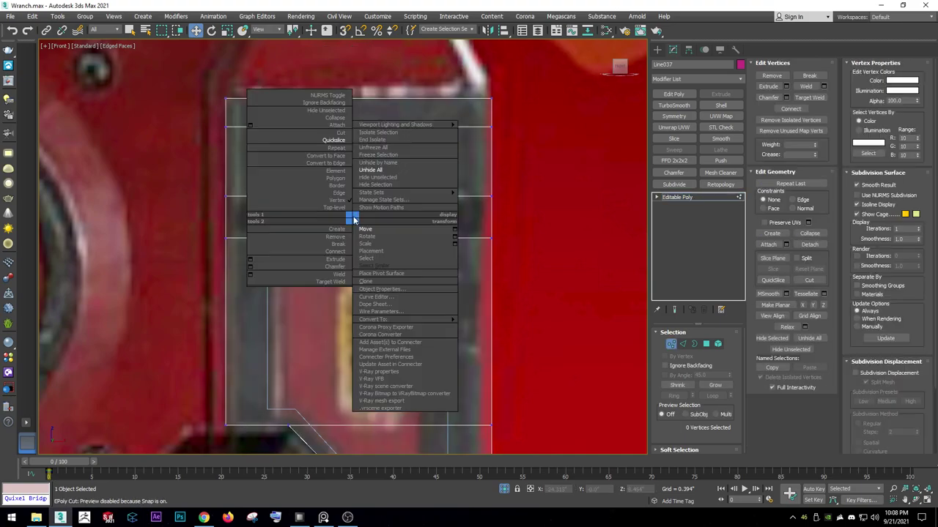
pyautogui.click(335, 134)
pyautogui.click(268, 143)
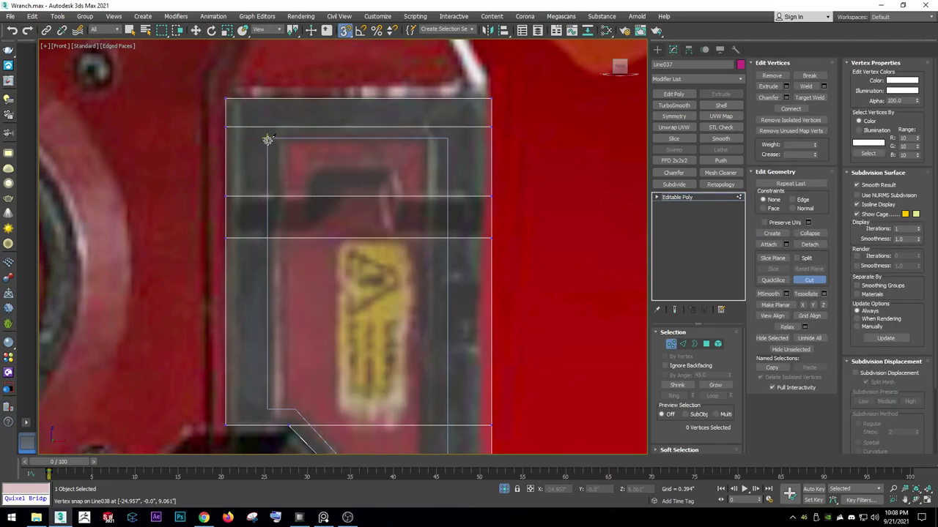
pyautogui.click(446, 142)
pyautogui.moveTo(390, 426)
pyautogui.mouseDown(button='middle')
pyautogui.moveTo(440, 206)
pyautogui.moveTo(439, 98)
pyautogui.mouseUp(button='middle')
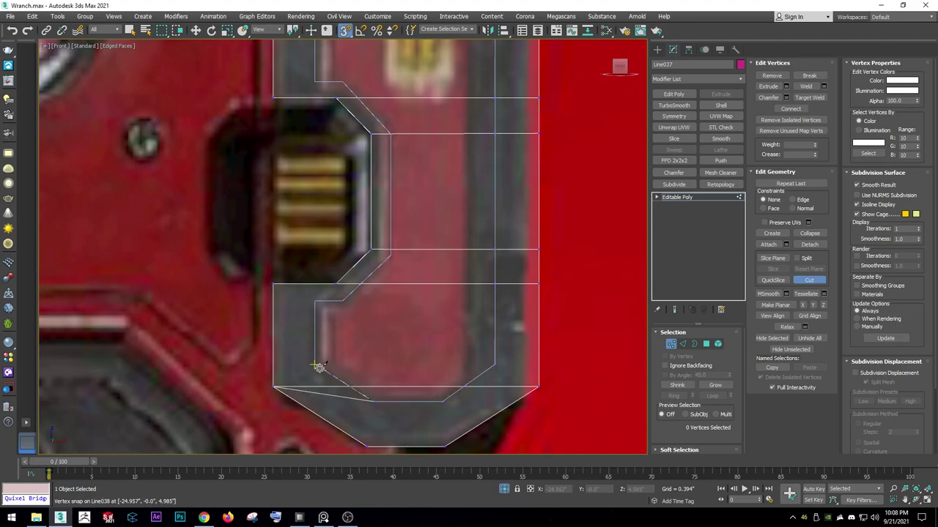
pyautogui.click(315, 301)
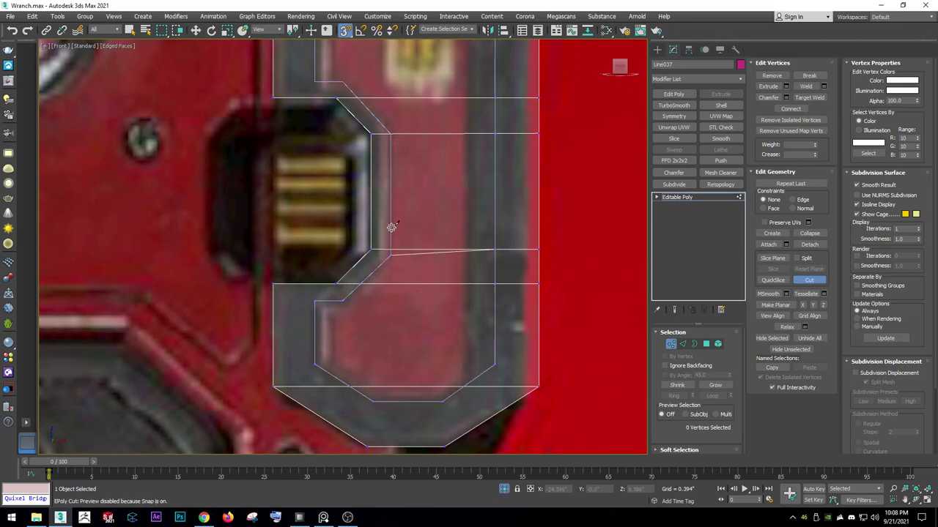
pyautogui.moveTo(393, 137); pyautogui.dragTo(395, 308, button='middle')
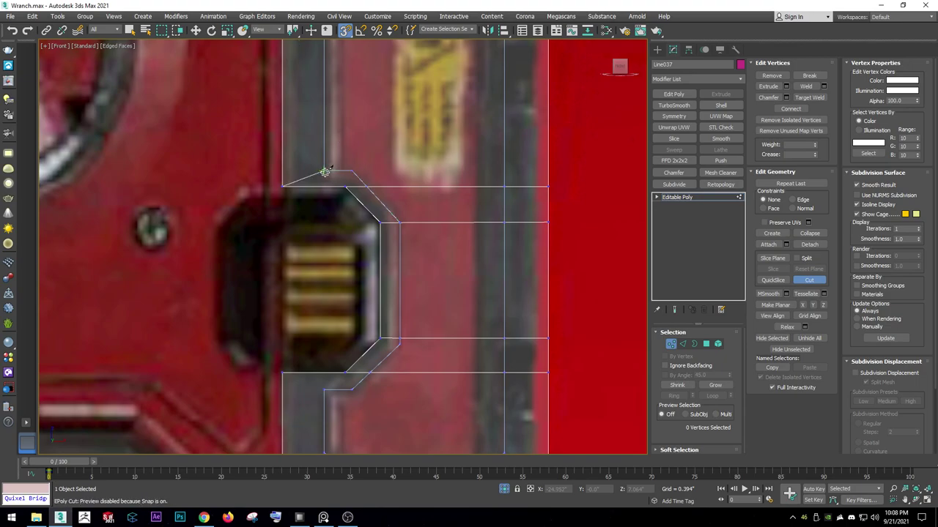
pyautogui.moveTo(334, 181); pyautogui.dragTo(338, 269, button='middle')
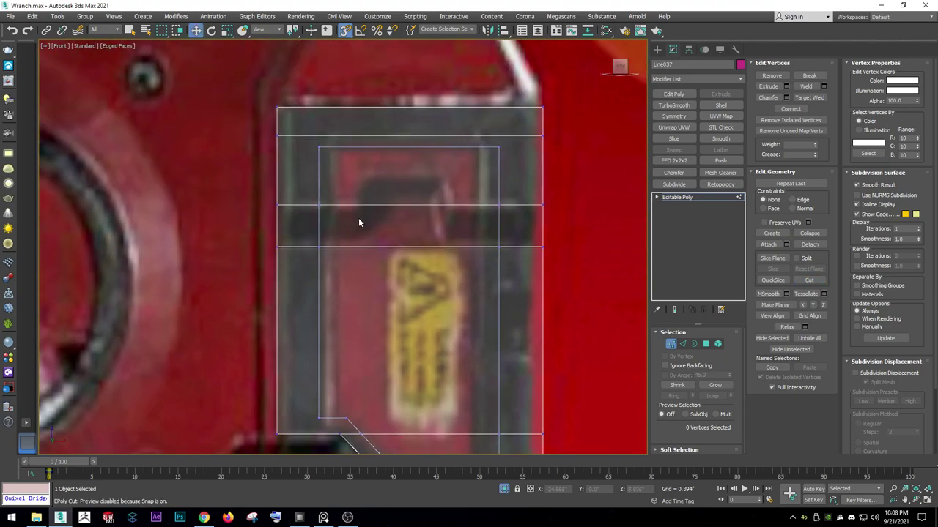
pyautogui.rightClick(356, 218)
pyautogui.click(366, 228)
# Cut an edge along the top frame line with snapping turned off.
pyautogui.scroll(2, 318, 123)
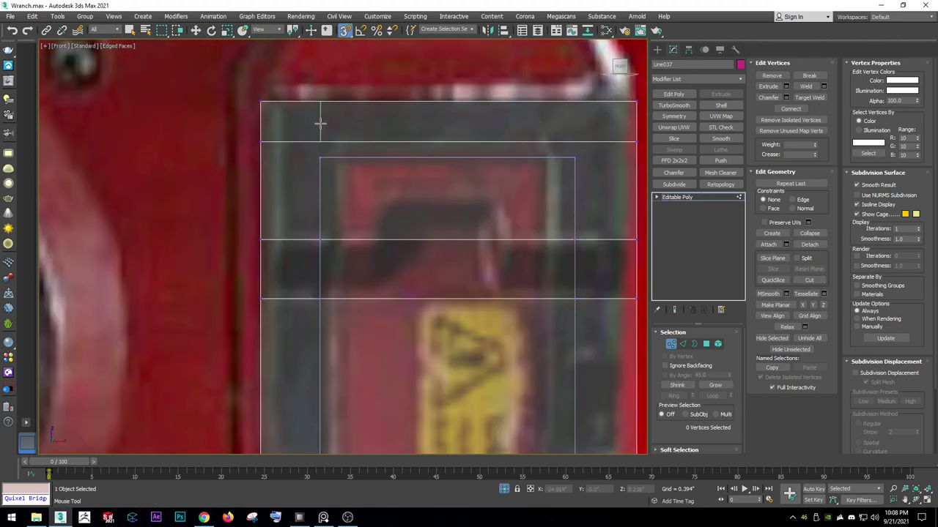
pyautogui.rightClick(326, 144)
pyautogui.click(294, 65)
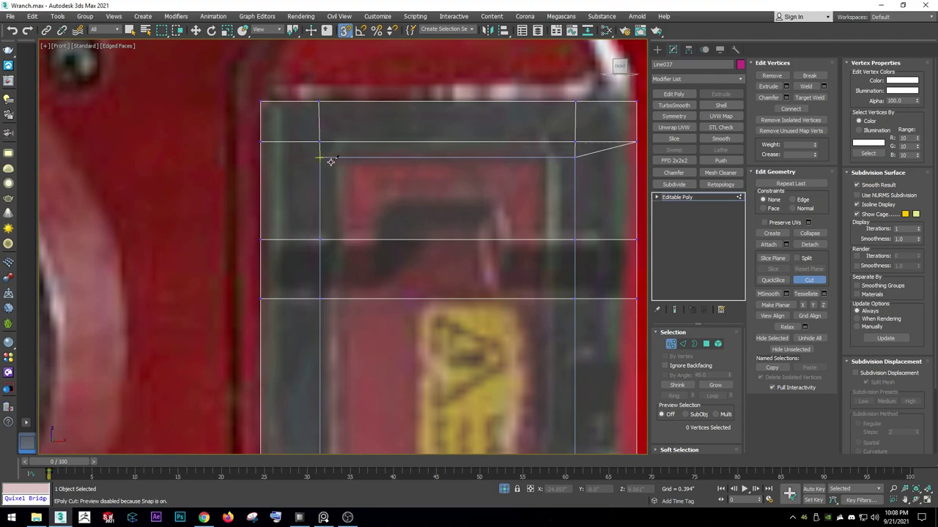
pyautogui.click(345, 30)
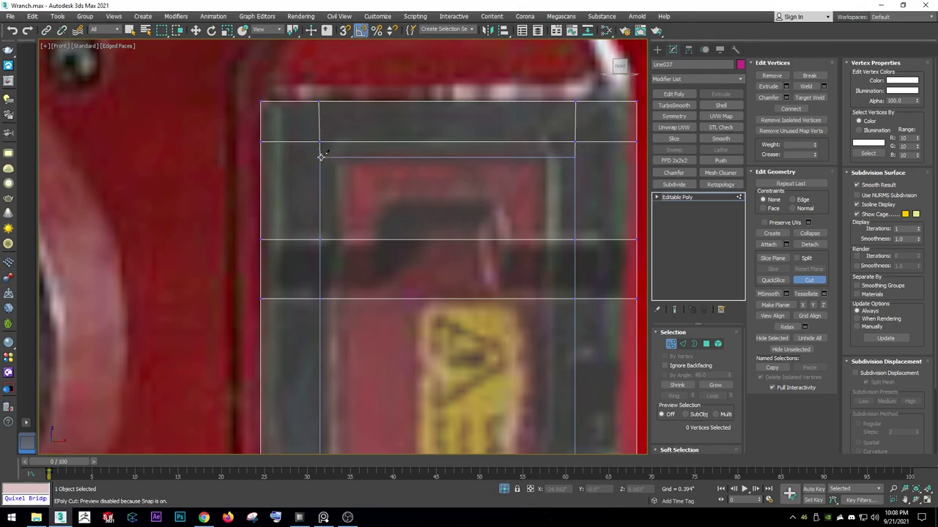
pyautogui.press('s')
pyautogui.scroll(2, 551, 157)
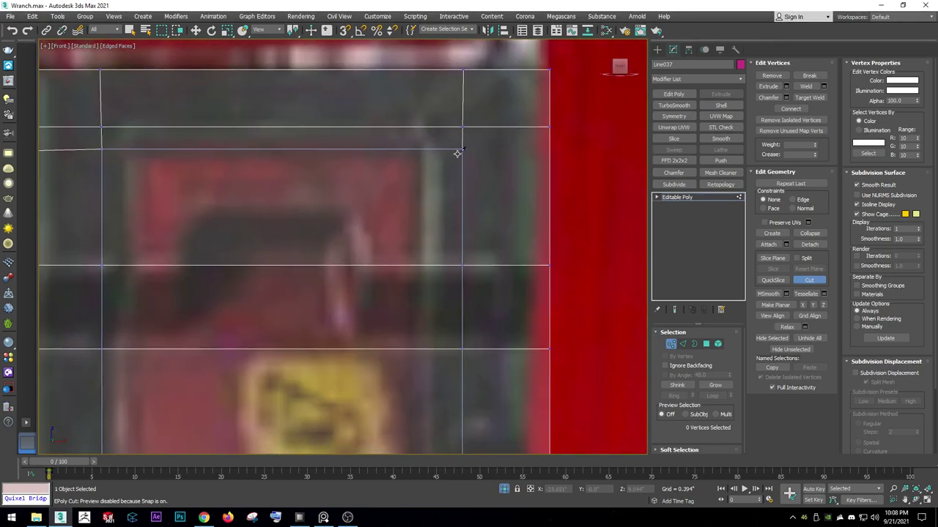
pyautogui.scroll(-5, 527, 153)
pyautogui.moveTo(450, 296); pyautogui.dragTo(450, 230, button='middle')
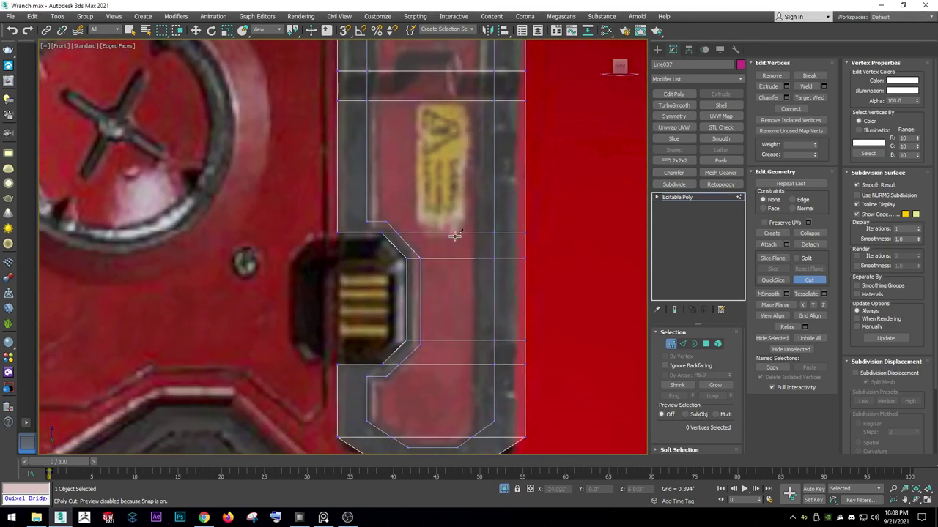
pyautogui.scroll(2, 391, 214)
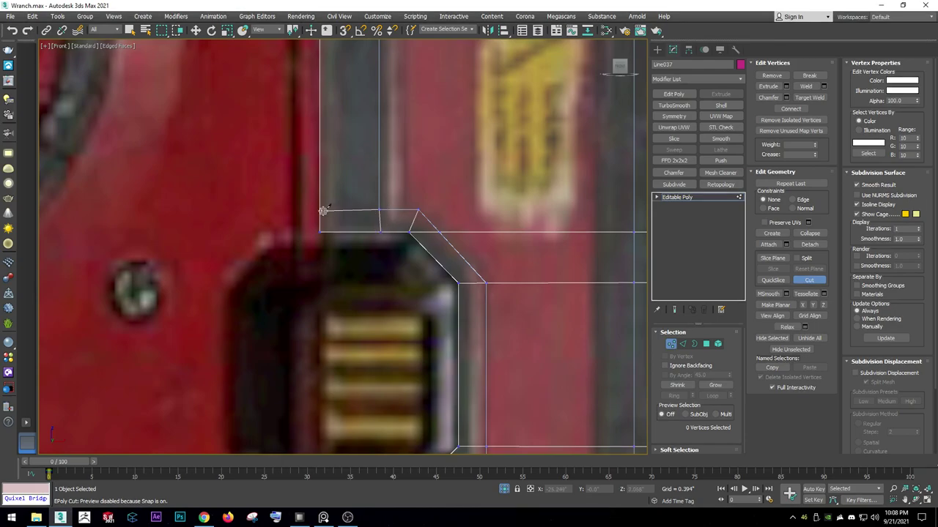
pyautogui.scroll(-5, 354, 191)
pyautogui.scroll(5, 365, 249)
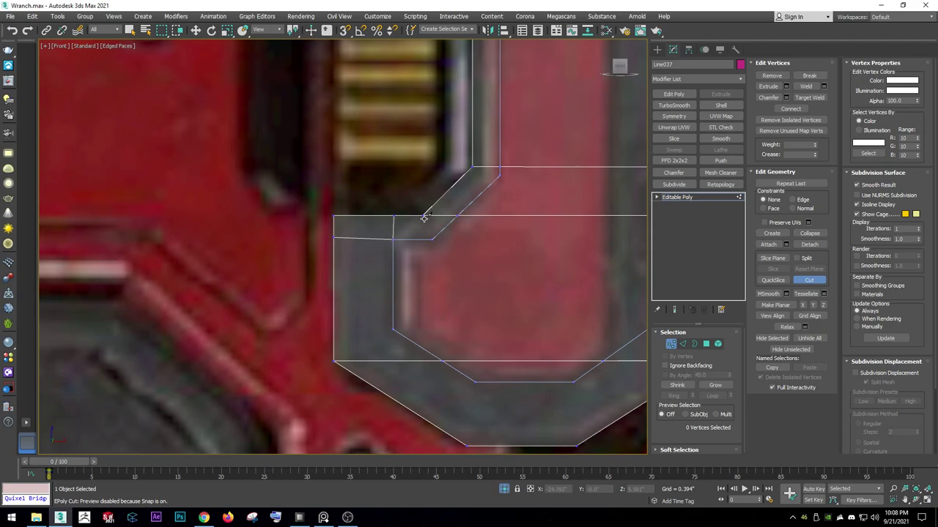
# Target Weld the notch corner vertex onto its neighbouring vertex.
pyautogui.rightClick(451, 244)
pyautogui.rightClick(548, 180)
pyautogui.click(512, 240)
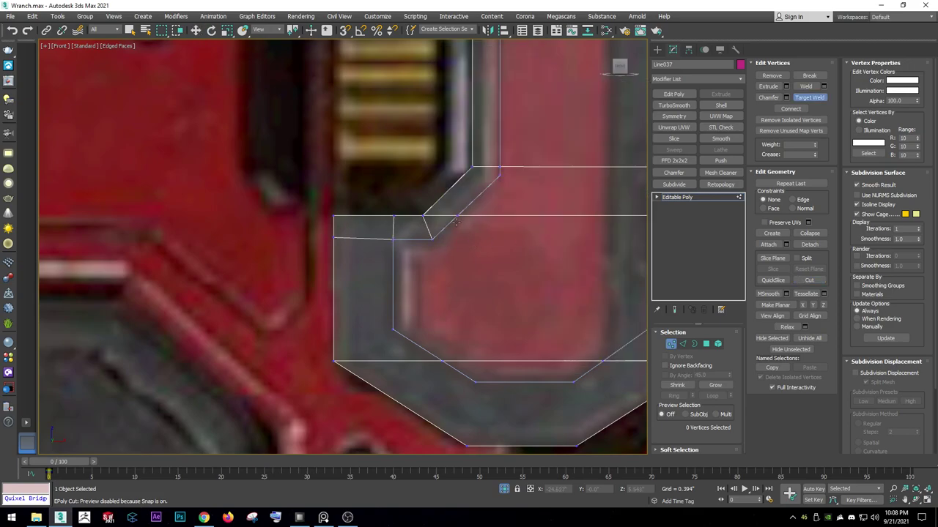
pyautogui.click(431, 238)
pyautogui.moveTo(535, 225)
pyautogui.mouseDown(button='middle')
pyautogui.moveTo(315, 271)
pyautogui.moveTo(342, 387)
pyautogui.mouseUp(button='middle')
pyautogui.scroll(2, 247, 286)
pyautogui.click(221, 262)
pyautogui.scroll(-3, 296, 243)
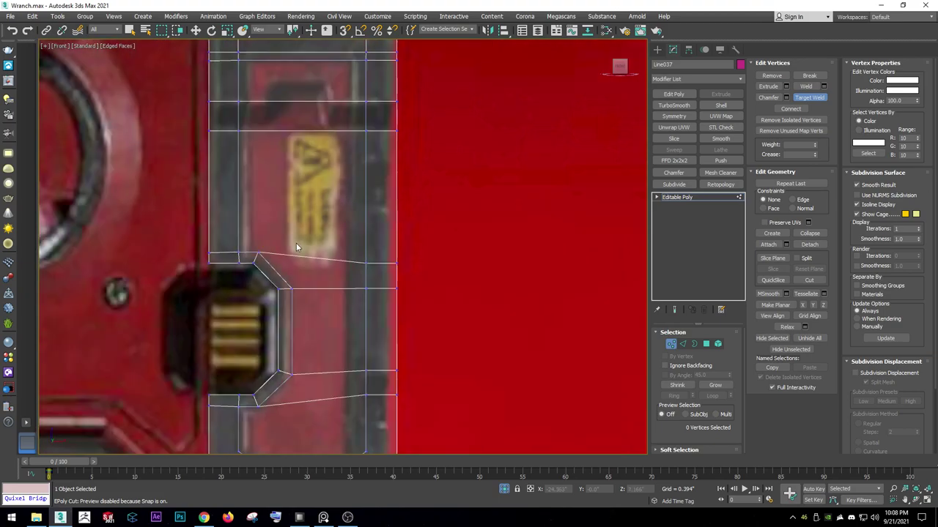
pyautogui.moveTo(296, 242); pyautogui.dragTo(381, 73, button='middle')
pyautogui.scroll(2, 369, 245)
pyautogui.moveTo(368, 245)
pyautogui.mouseDown(button='middle')
pyautogui.moveTo(368, 330)
pyautogui.moveTo(413, 259)
pyautogui.mouseUp(button='middle')
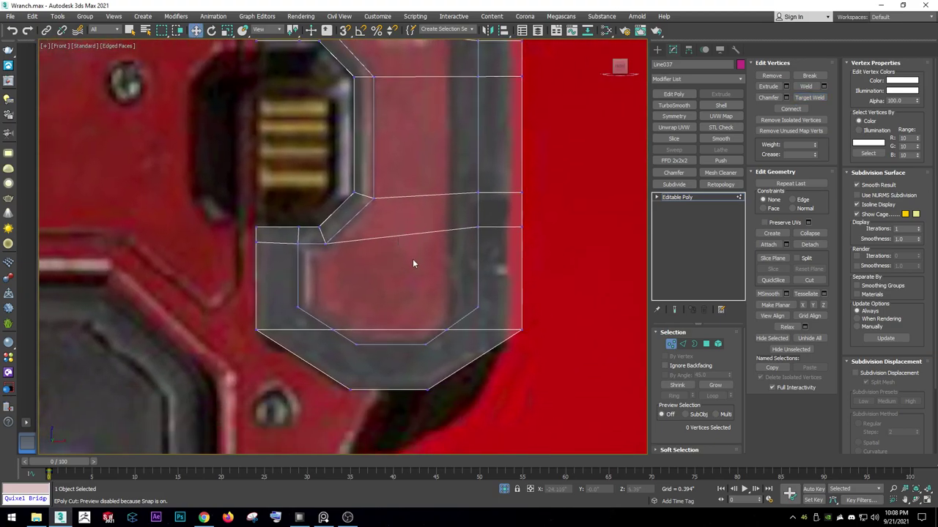
# Cut an edge from the right side to the notch's lower corner, then select two right-edge vertices.
pyautogui.rightClick(412, 259)
pyautogui.click(366, 177)
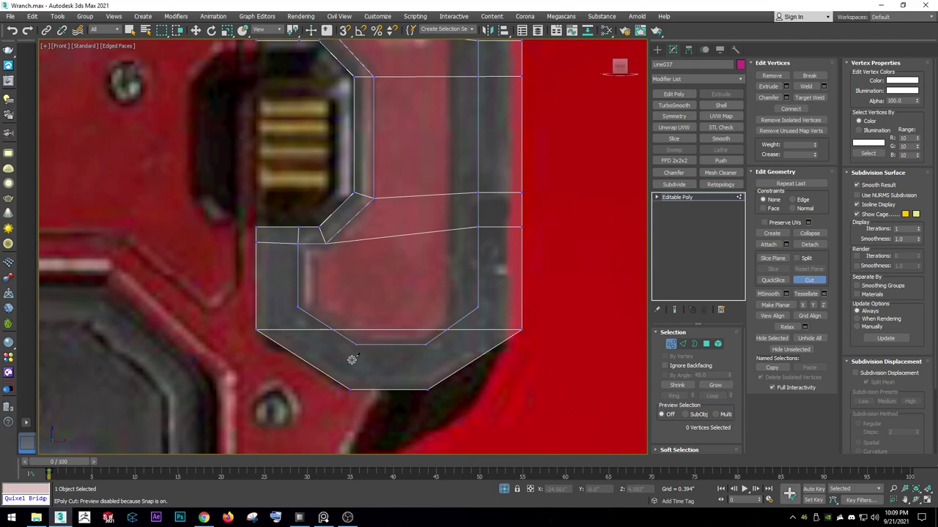
pyautogui.click(432, 389)
pyautogui.click(425, 344)
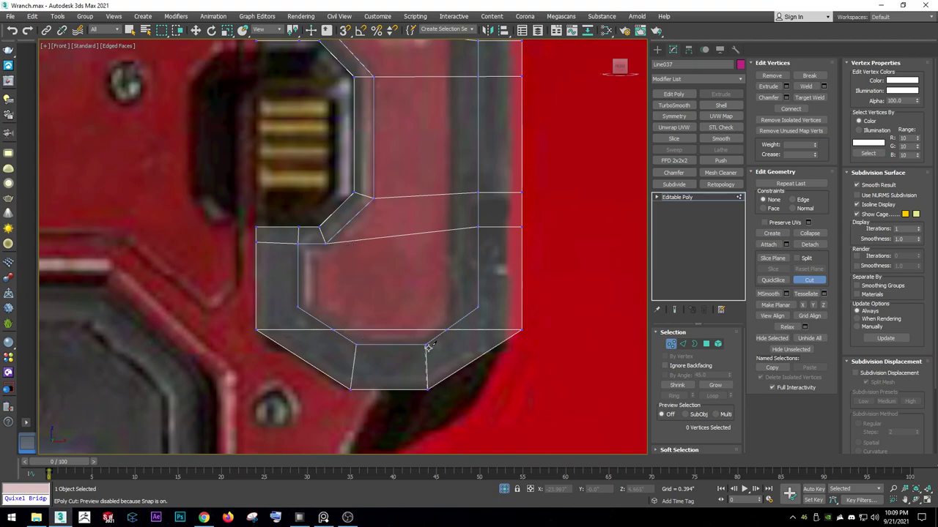
pyautogui.rightClick(477, 308)
pyautogui.click(489, 313)
pyautogui.moveTo(471, 301); pyautogui.dragTo(543, 335)
# Cut one more edge to the panel's right corner vertex.
pyautogui.press('a')
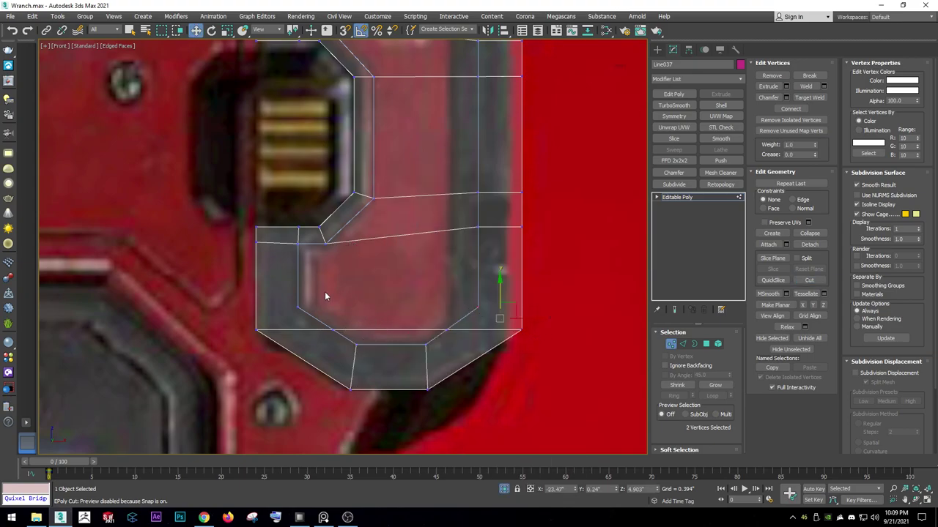
pyautogui.rightClick(425, 317)
pyautogui.press('z')
pyautogui.rightClick(439, 265)
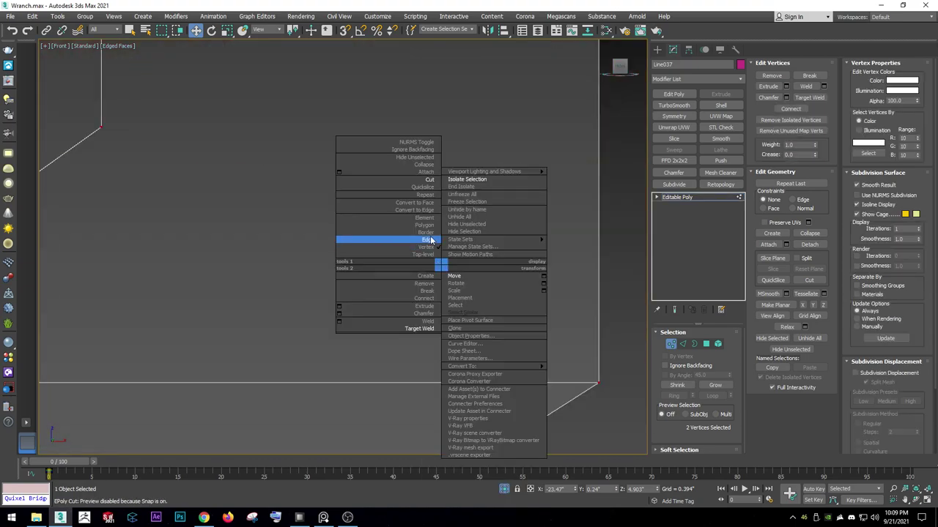
pyautogui.click(430, 179)
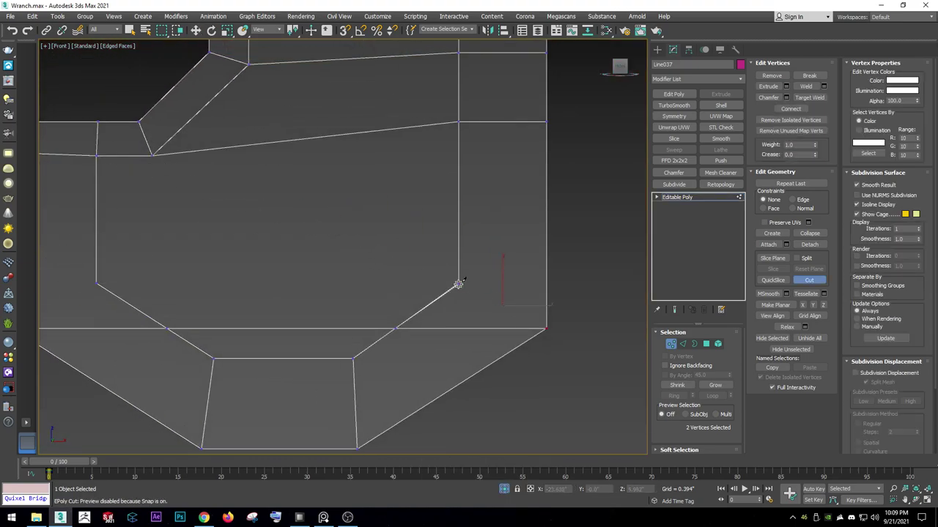
pyautogui.click(458, 284)
pyautogui.scroll(-3, 258, 285)
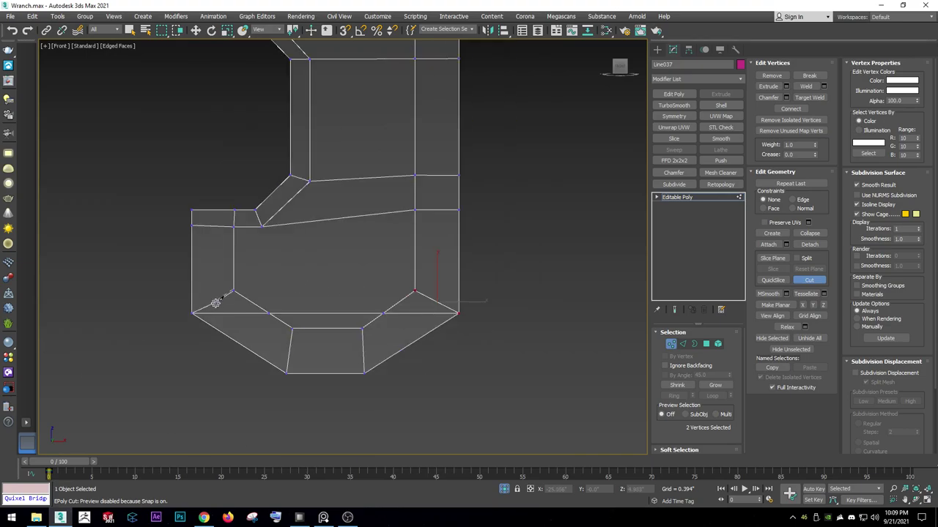
pyautogui.press('w')
# In Edge mode, select the two bottom horizontal edges and clear them via the quad menu.
pyautogui.press('2')
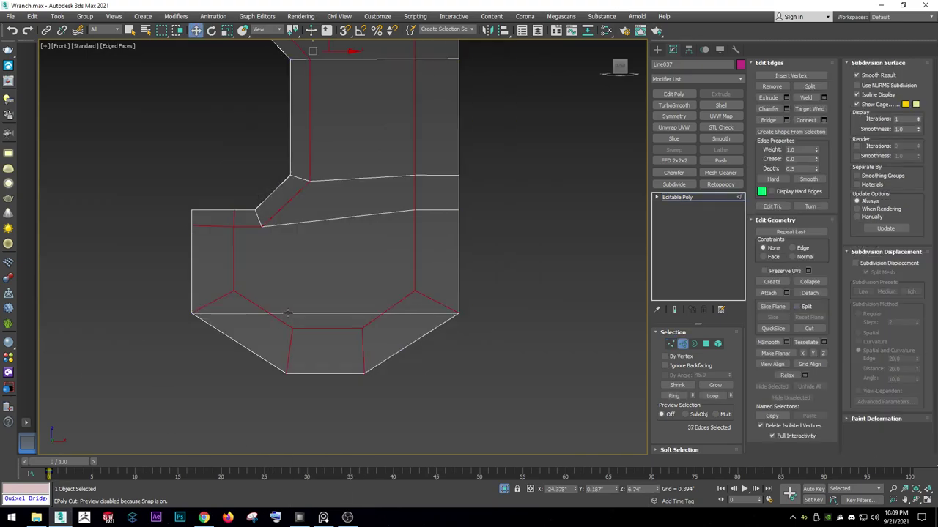
pyautogui.click(275, 315)
pyautogui.keyDown('ctrl'); pyautogui.click(392, 315); pyautogui.keyUp('ctrl')
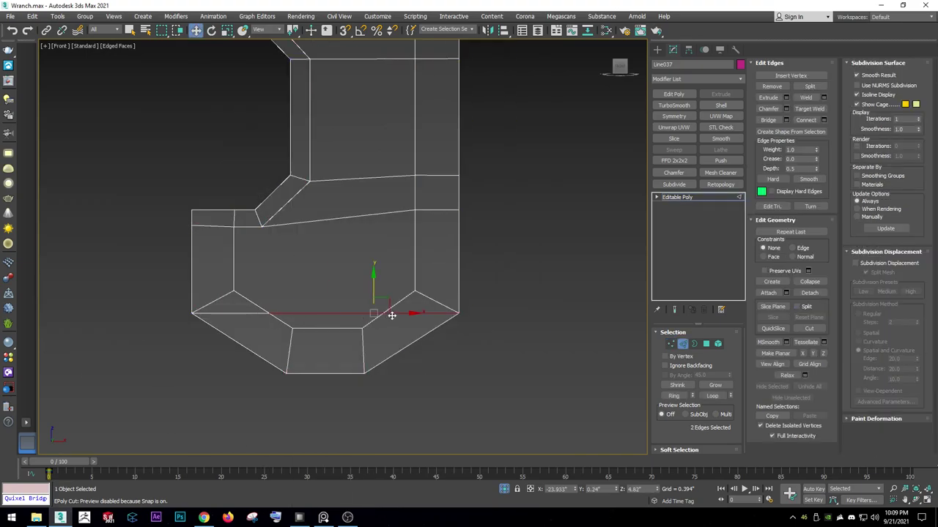
pyautogui.rightClick(260, 315)
pyautogui.click(268, 325)
# Unhide all scene objects and zoom in on the connector notch.
pyautogui.scroll(-3, 304, 308)
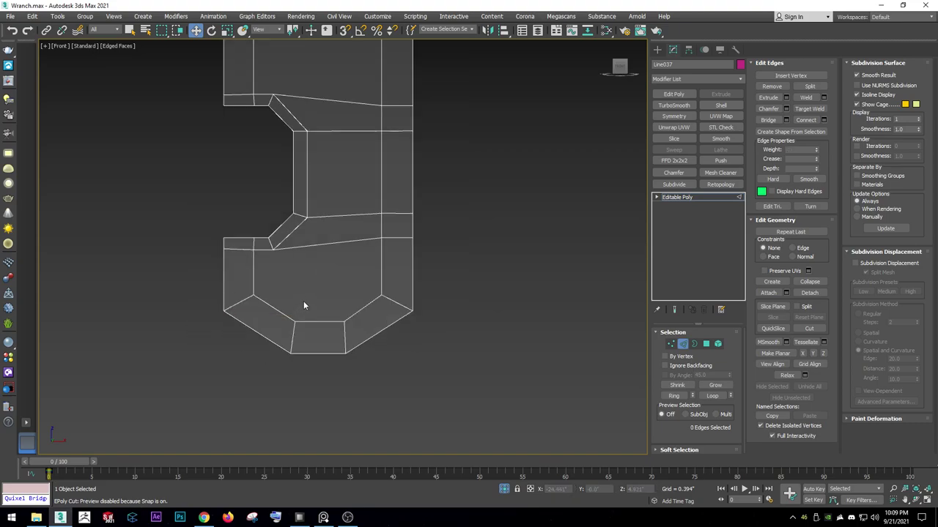
pyautogui.rightClick(304, 306)
pyautogui.click(319, 250)
pyautogui.rightClick(319, 253)
pyautogui.click(315, 260)
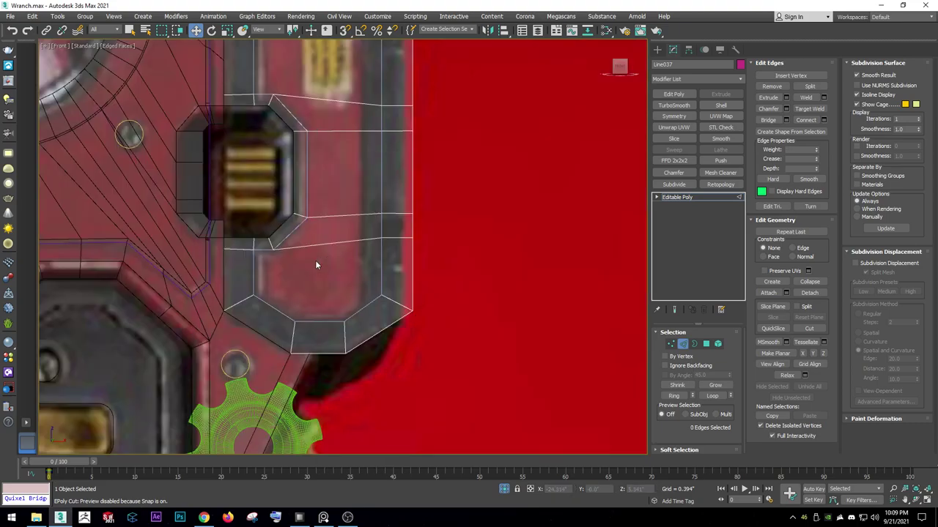
pyautogui.scroll(-3, 324, 255)
pyautogui.scroll(4, 390, 206)
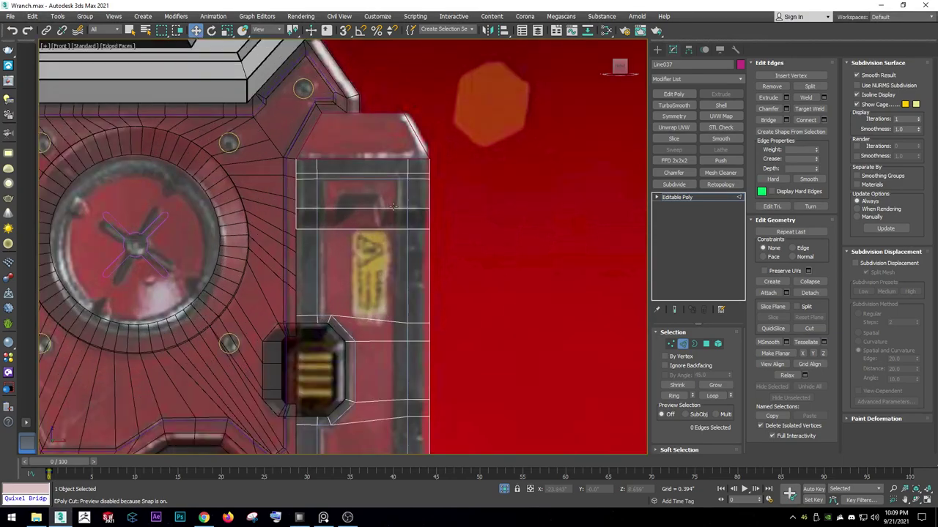
pyautogui.rightClick(390, 206)
pyautogui.click(407, 225)
pyautogui.press('w')
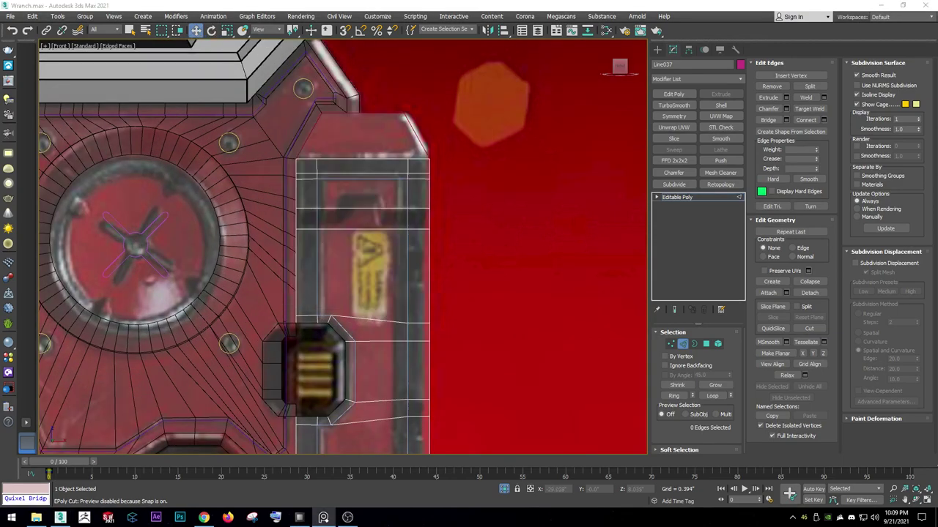
pyautogui.moveTo(370, 425); pyautogui.dragTo(370, 261, button='middle')
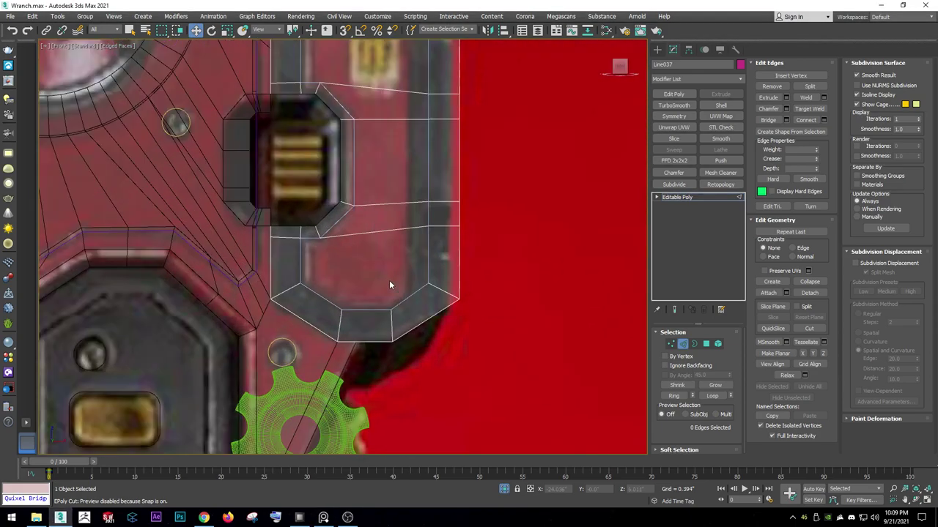
pyautogui.scroll(2, 389, 280)
# Select the panel's 30-edge open border and scale it outward into a new ring of faces.
pyautogui.press('4')
pyautogui.click(422, 302)
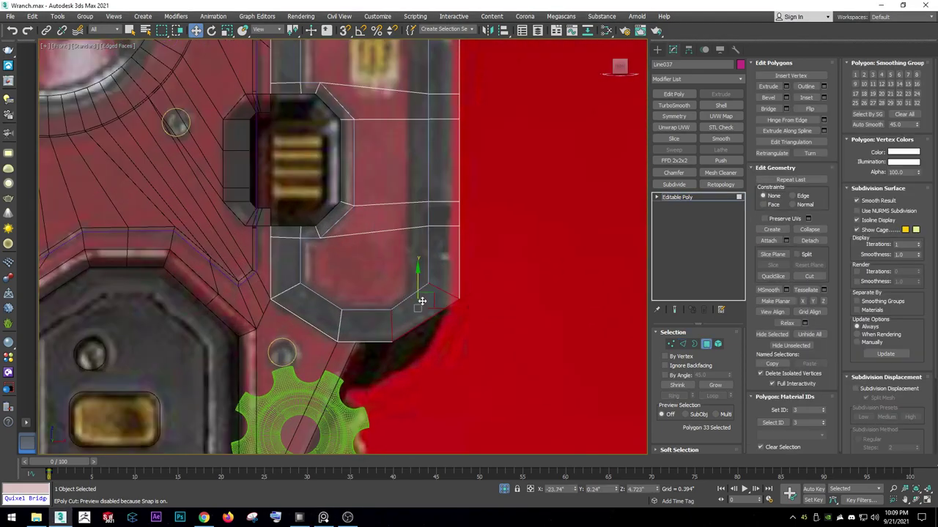
pyautogui.click(694, 344)
pyautogui.scroll(-2, 490, 316)
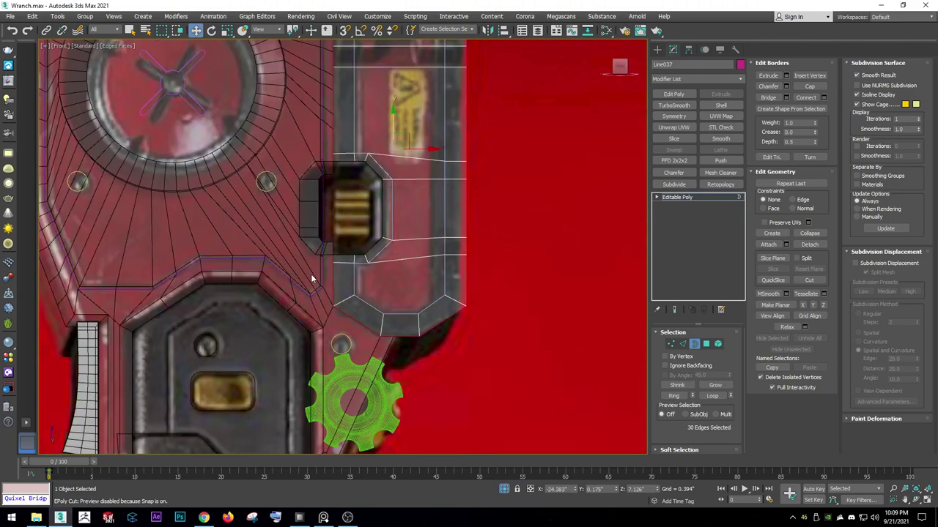
pyautogui.rightClick(409, 229)
pyautogui.click(419, 254)
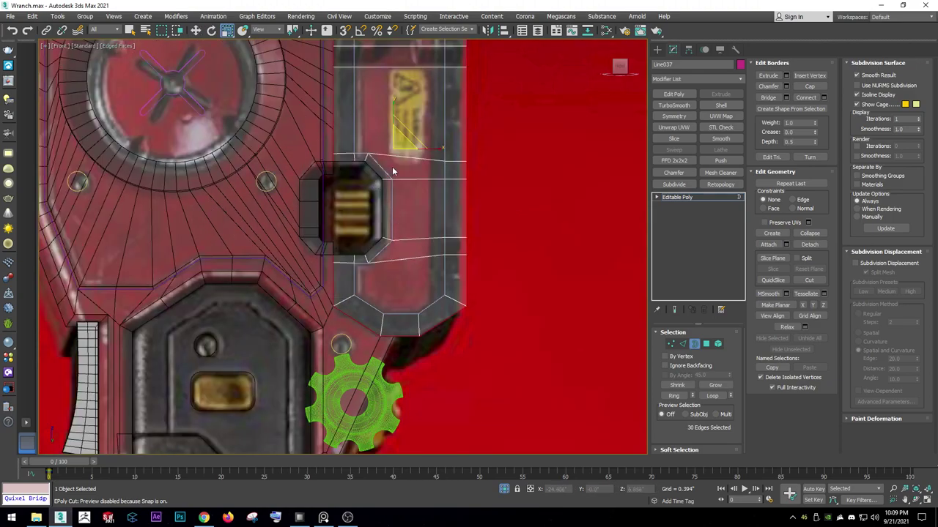
pyautogui.keyDown('shift'); pyautogui.moveTo(395, 145); pyautogui.dragTo(397, 133); pyautogui.keyUp('shift')
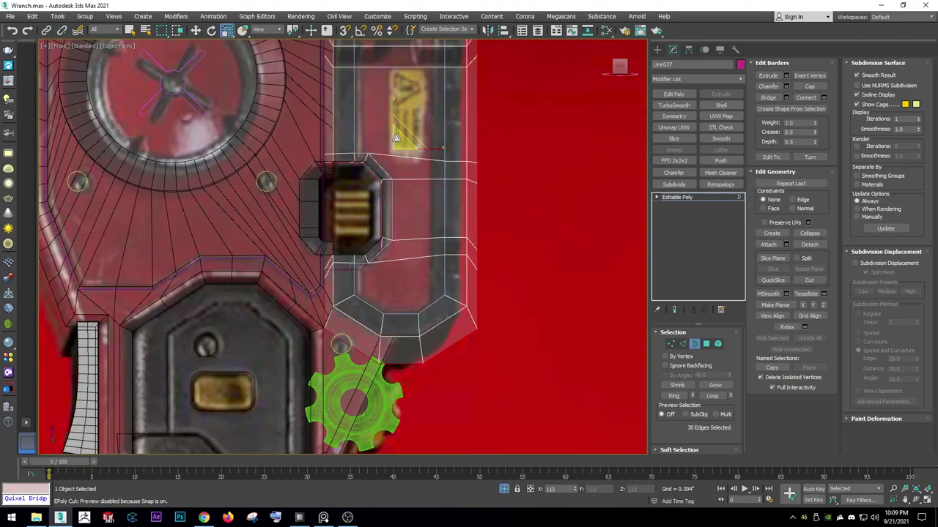
pyautogui.rightClick(415, 217)
pyautogui.click(439, 226)
pyautogui.scroll(2, 432, 274)
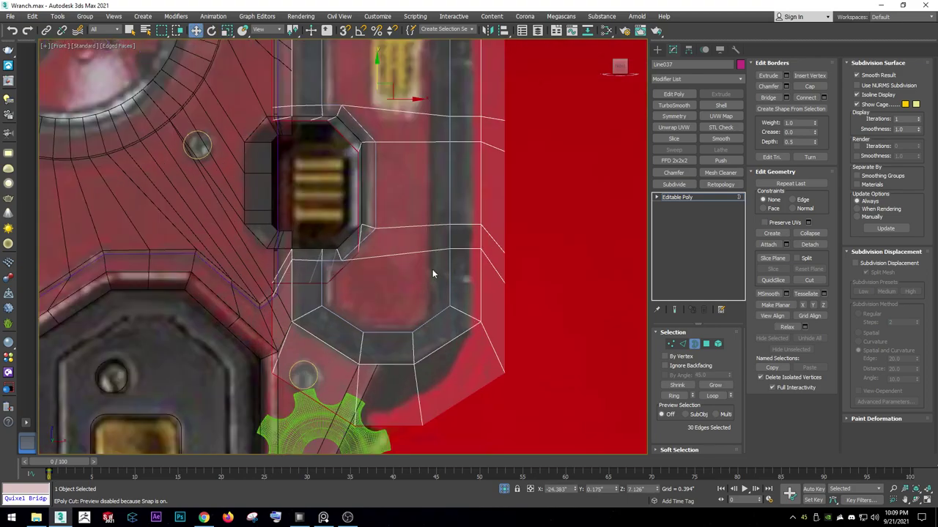
pyautogui.scroll(-2, 433, 295)
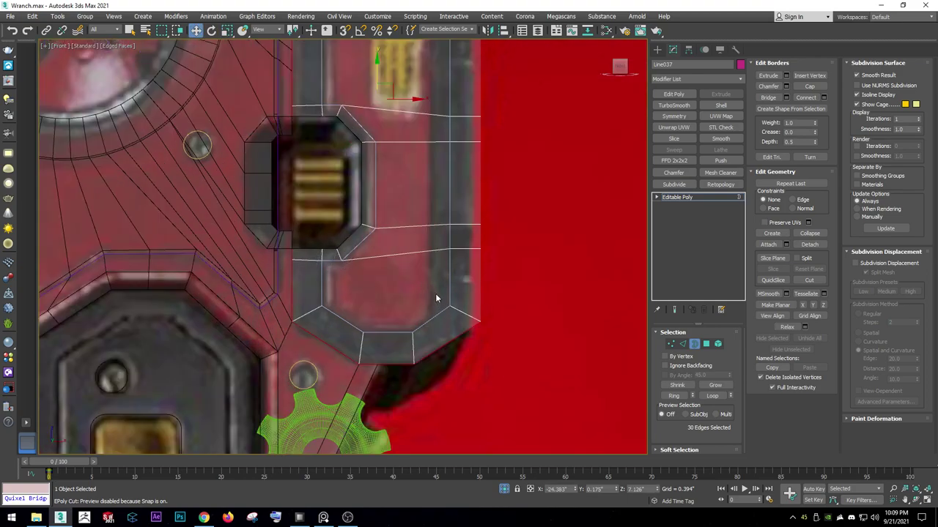
pyautogui.moveTo(436, 296)
pyautogui.mouseDown(button='middle')
pyautogui.moveTo(419, 347)
pyautogui.moveTo(424, 331)
pyautogui.mouseUp(button='middle')
# In Polygon mode, select the vertical frame strip, dropping the triangular and small faces.
pyautogui.rightClick(400, 264)
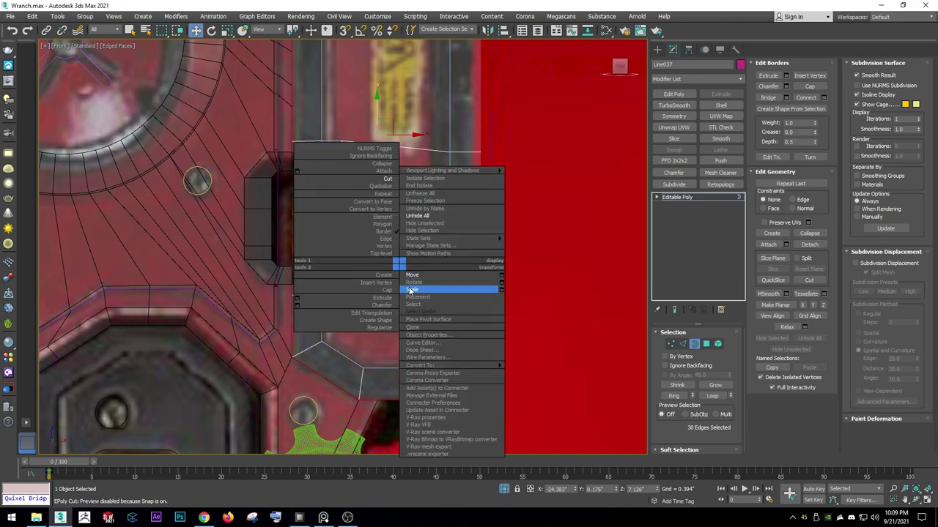
pyautogui.click(429, 287)
pyautogui.press('4')
pyautogui.rightClick(398, 176)
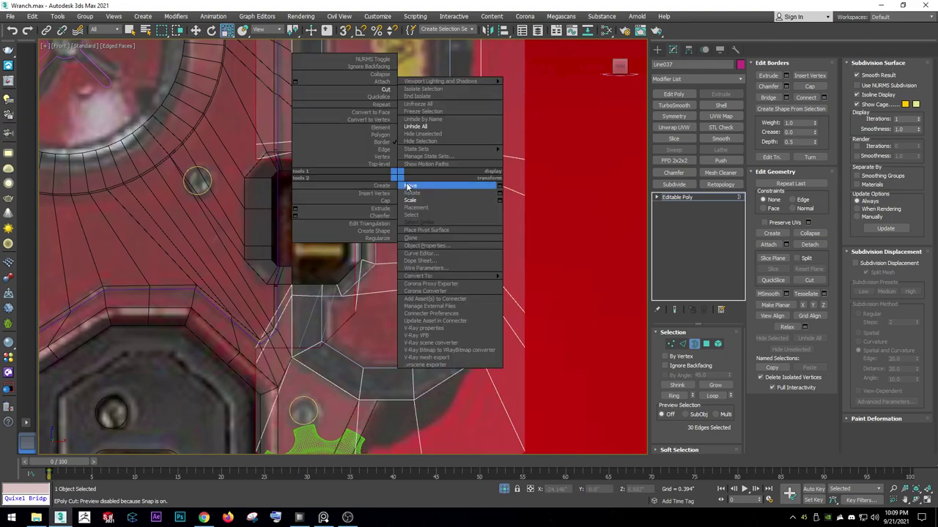
pyautogui.click(425, 184)
pyautogui.keyDown('shift'); pyautogui.click(471, 294); pyautogui.keyUp('shift')
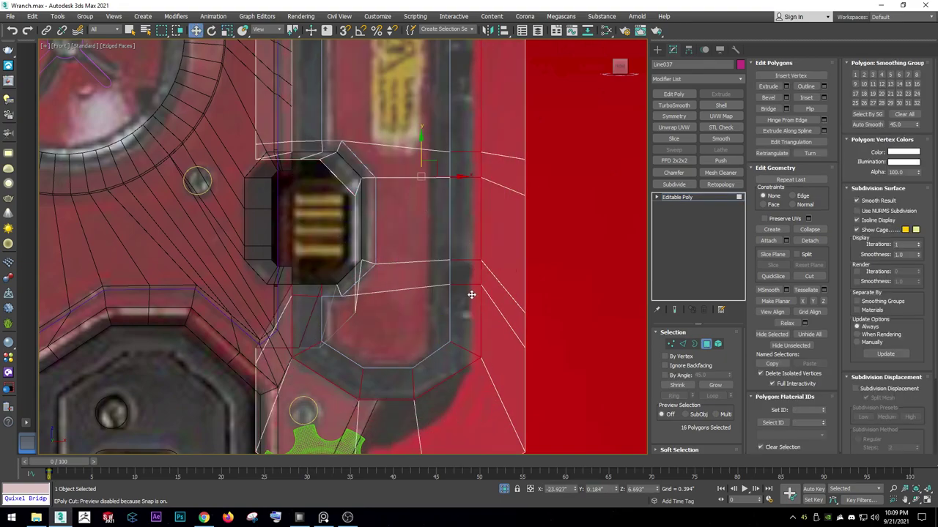
pyautogui.press('F2')
pyautogui.keyDown('alt'); pyautogui.click(277, 351); pyautogui.keyUp('alt')
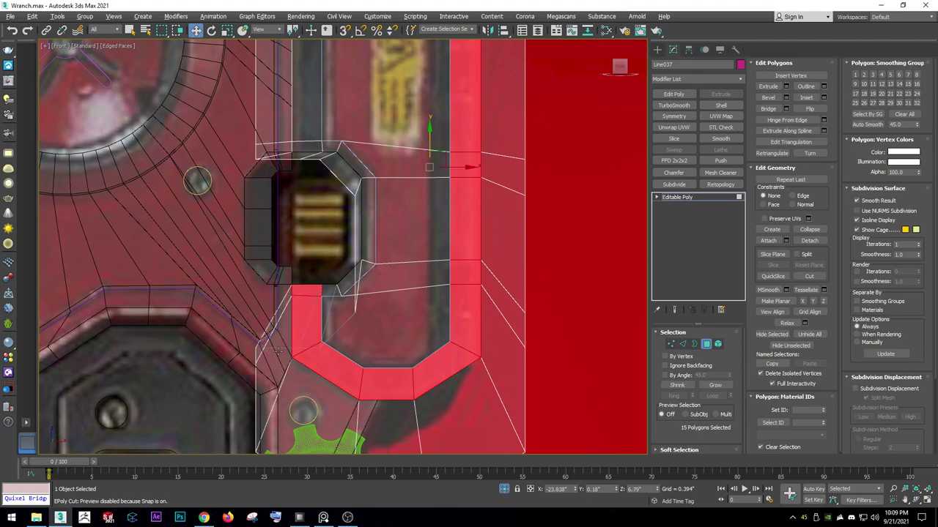
pyautogui.keyDown('alt'); pyautogui.click(315, 291); pyautogui.keyUp('alt')
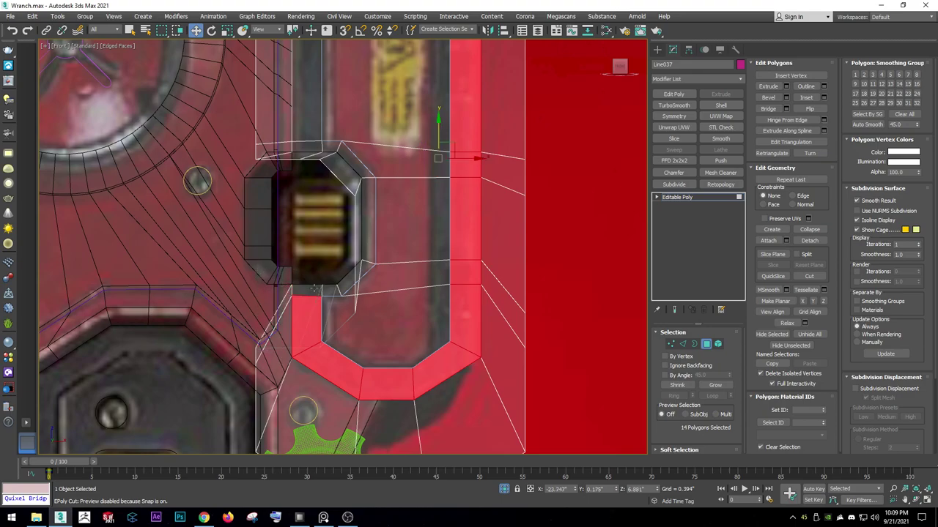
# Add the inner chamfer, left-strip and top-edge frame faces, excluding the slanted top-right face.
pyautogui.keyDown('ctrl'); pyautogui.click(311, 291); pyautogui.keyUp('ctrl')
pyautogui.keyDown('ctrl'); pyautogui.click(334, 290); pyautogui.keyUp('ctrl')
pyautogui.keyDown('ctrl'); pyautogui.click(358, 277); pyautogui.keyUp('ctrl')
pyautogui.keyDown('ctrl'); pyautogui.click(369, 220); pyautogui.keyUp('ctrl')
pyautogui.keyDown('ctrl'); pyautogui.click(354, 167); pyautogui.keyUp('ctrl')
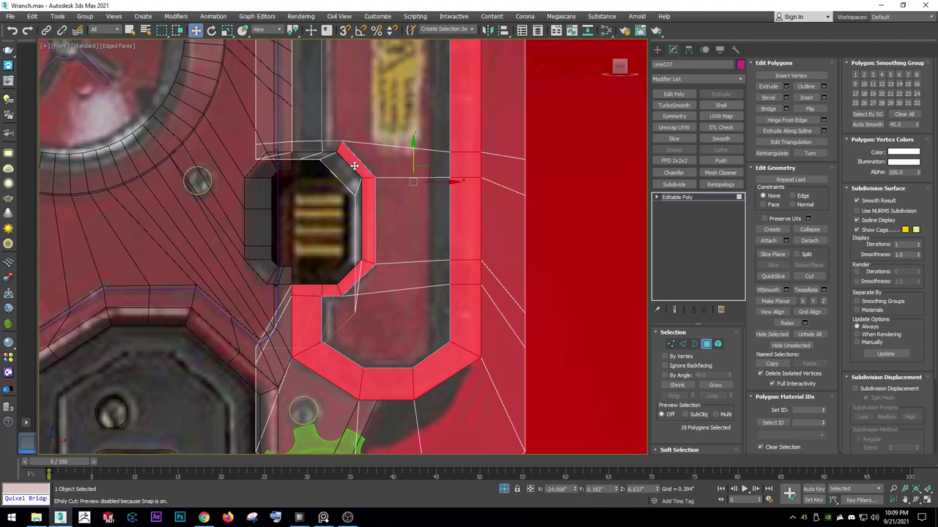
pyautogui.keyDown('ctrl'); pyautogui.click(328, 147); pyautogui.keyUp('ctrl')
pyautogui.keyDown('ctrl'); pyautogui.click(310, 144); pyautogui.keyUp('ctrl')
pyautogui.scroll(-3, 308, 169)
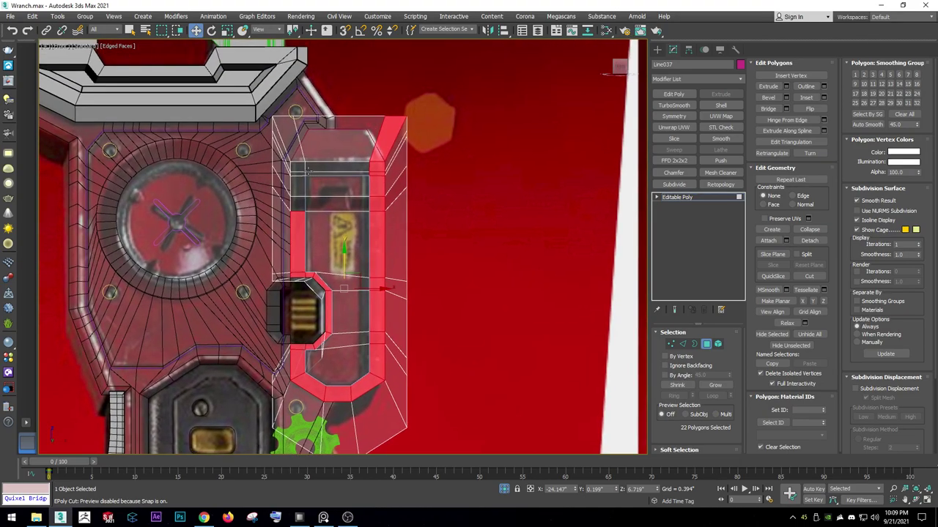
pyautogui.scroll(3, 308, 170)
pyautogui.keyDown('ctrl'); pyautogui.click(301, 165); pyautogui.keyUp('ctrl')
pyautogui.keyDown('ctrl'); pyautogui.click(301, 180); pyautogui.keyUp('ctrl')
pyautogui.keyDown('ctrl'); pyautogui.click(299, 199); pyautogui.keyUp('ctrl')
pyautogui.keyDown('ctrl'); pyautogui.click(302, 238); pyautogui.keyUp('ctrl')
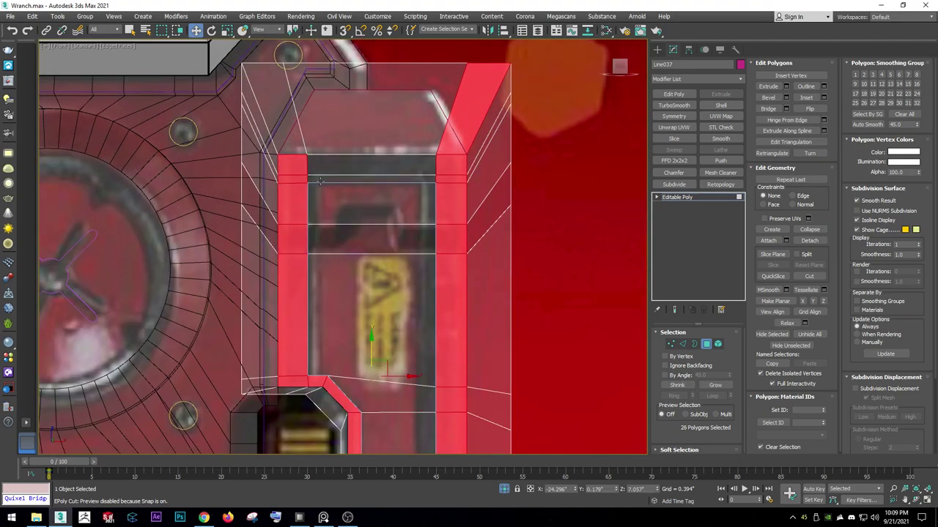
pyautogui.keyDown('ctrl'); pyautogui.click(320, 179); pyautogui.keyUp('ctrl')
pyautogui.keyDown('ctrl'); pyautogui.click(335, 169); pyautogui.keyUp('ctrl')
pyautogui.keyDown('alt'); pyautogui.click(458, 138); pyautogui.keyUp('alt')
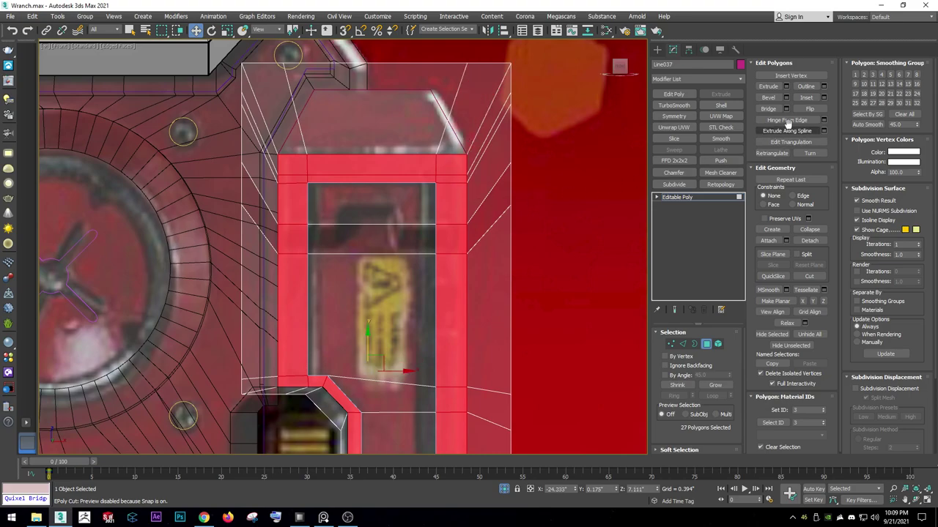
# Inset the selected frame faces to a thin border, then deselect them.
pyautogui.click(806, 98)
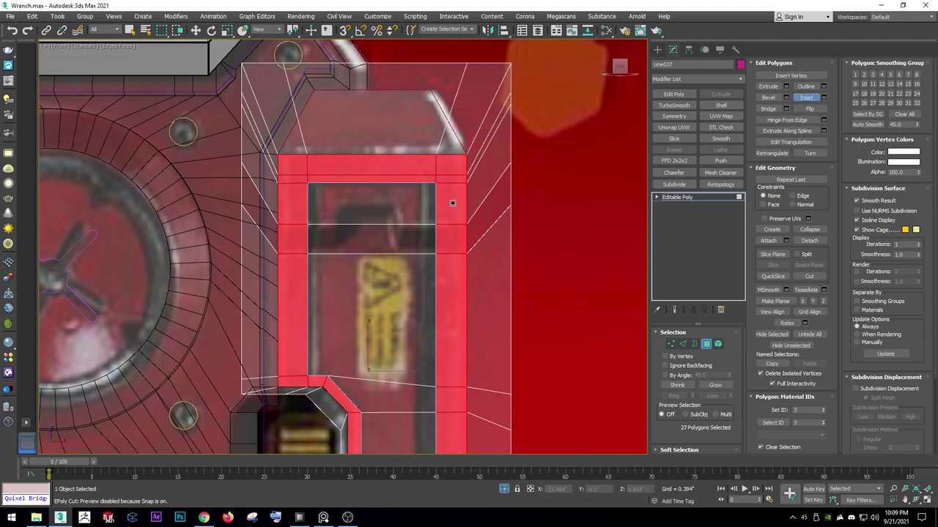
pyautogui.moveTo(452, 202); pyautogui.dragTo(454, 199)
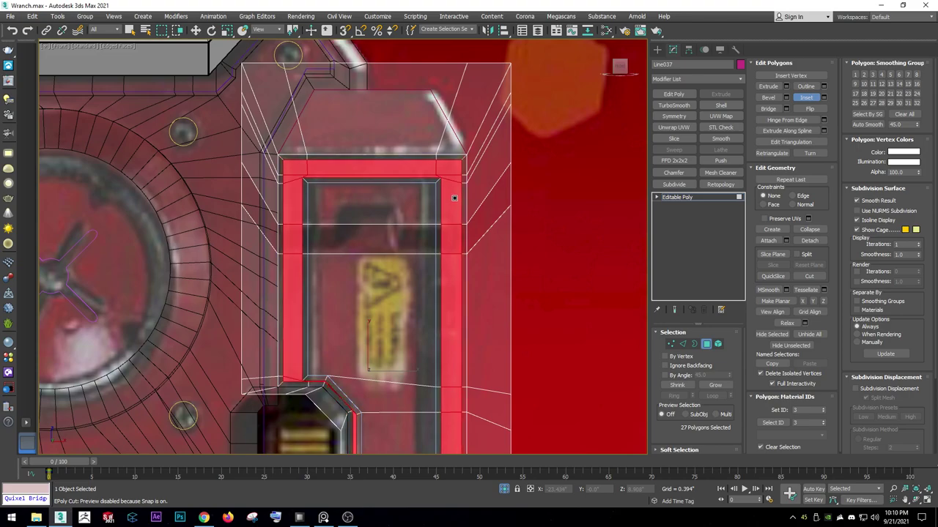
pyautogui.moveTo(455, 199); pyautogui.dragTo(453, 200)
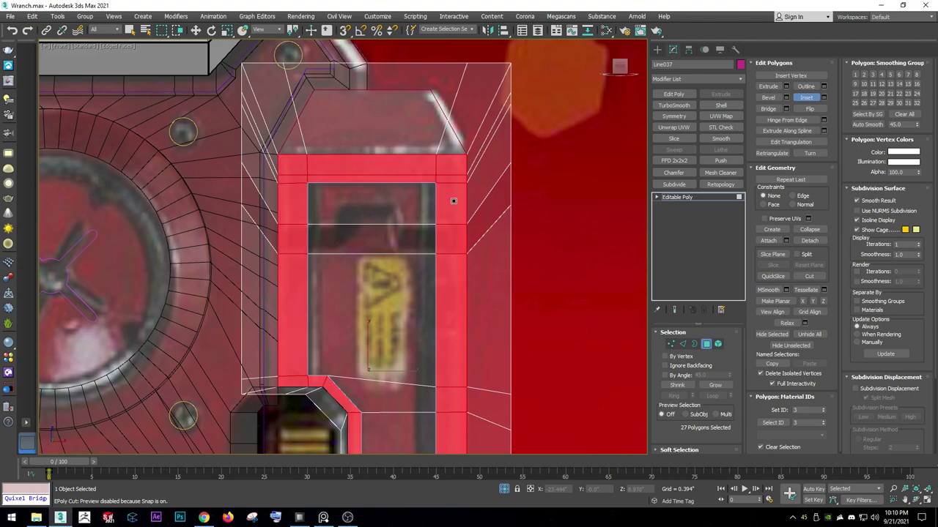
pyautogui.click(514, 244)
pyautogui.rightClick(542, 245)
# Select the tray's upper and lower inner panel faces.
pyautogui.click(542, 250)
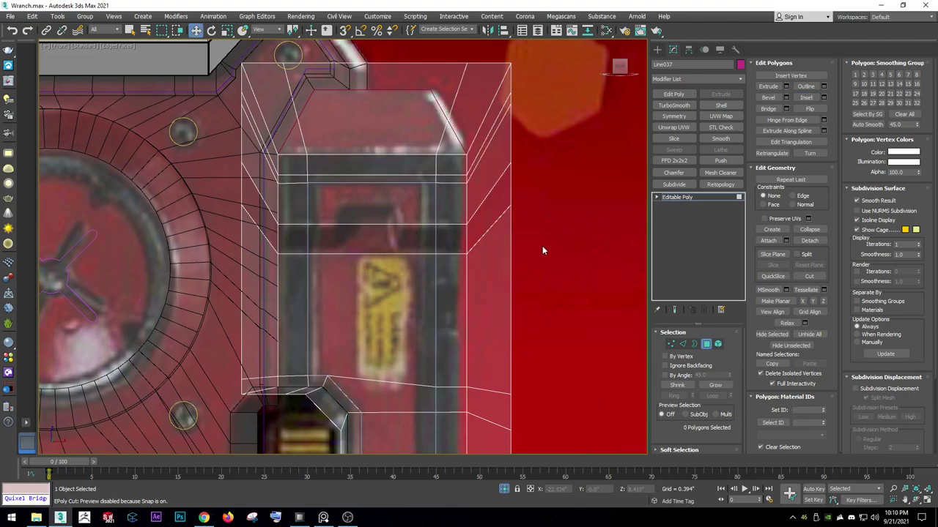
pyautogui.click(410, 206)
pyautogui.keyDown('ctrl'); pyautogui.click(395, 240); pyautogui.keyUp('ctrl')
pyautogui.keyDown('ctrl'); pyautogui.click(395, 333); pyautogui.keyUp('ctrl')
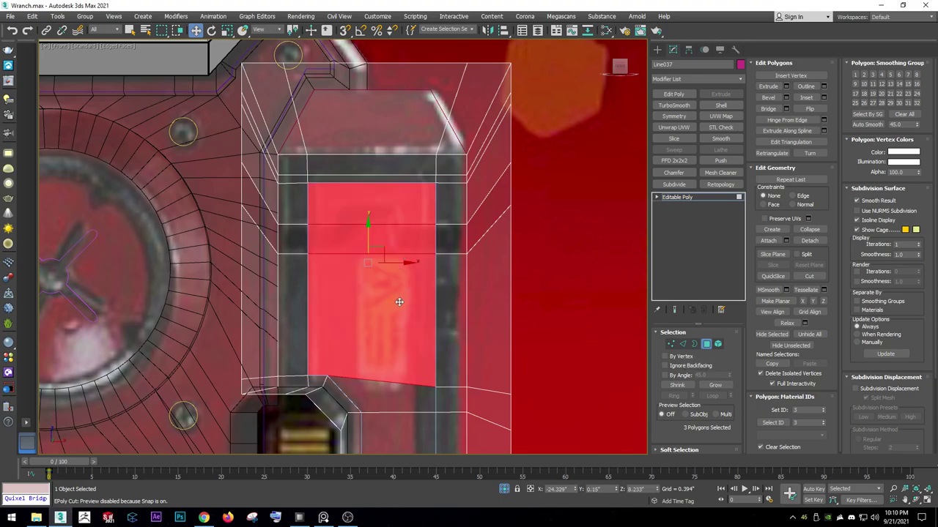
pyautogui.moveTo(380, 403); pyautogui.dragTo(410, 168, button='middle')
pyautogui.keyDown('ctrl'); pyautogui.click(412, 165); pyautogui.keyUp('ctrl')
pyautogui.keyDown('ctrl'); pyautogui.click(413, 151); pyautogui.keyUp('ctrl')
pyautogui.keyDown('ctrl'); pyautogui.click(416, 248); pyautogui.keyUp('ctrl')
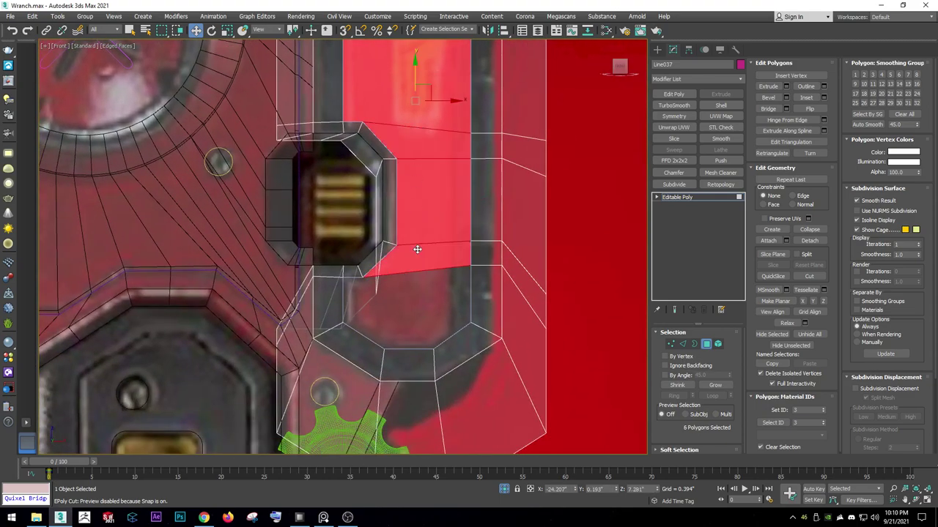
pyautogui.keyDown('ctrl'); pyautogui.click(415, 287); pyautogui.keyUp('ctrl')
# Inset the selected inner panel faces into a narrow rim.
pyautogui.press('3')
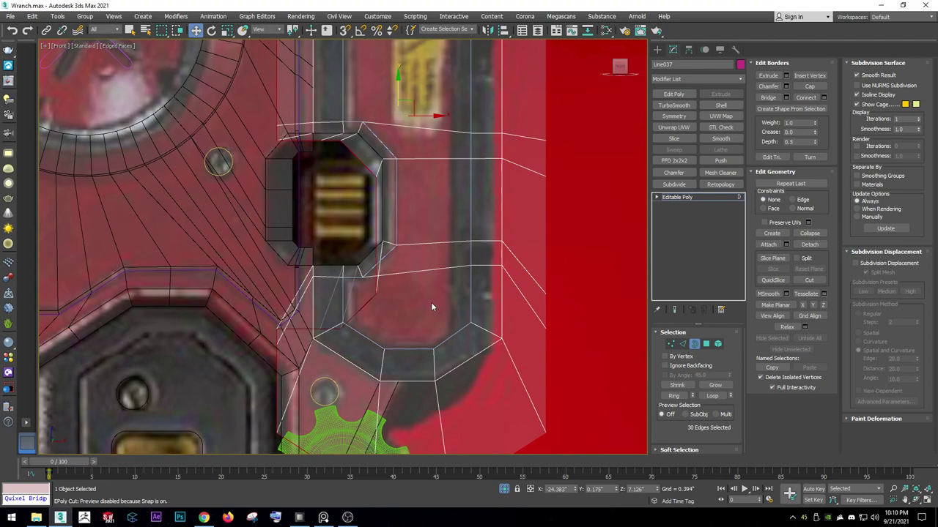
pyautogui.press('4')
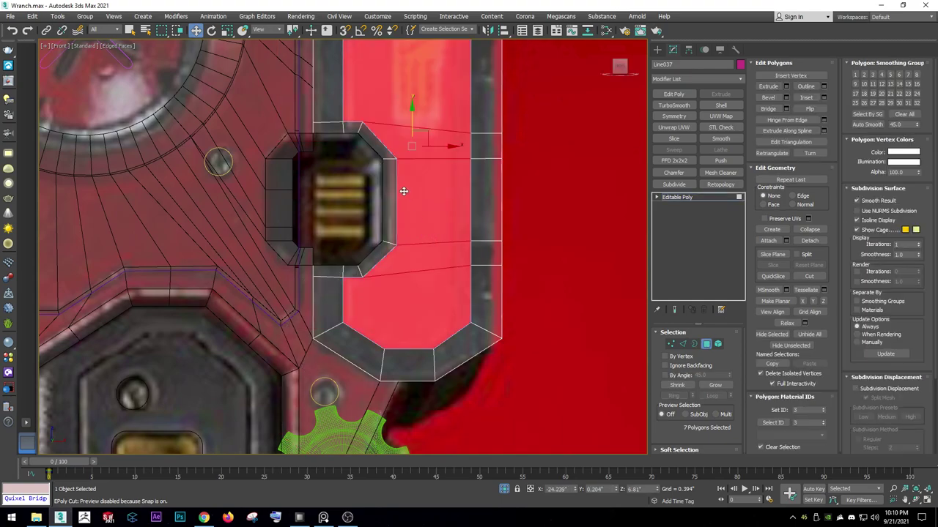
pyautogui.moveTo(439, 241); pyautogui.dragTo(474, 324, button='middle')
pyautogui.click(805, 98)
pyautogui.moveTo(496, 249); pyautogui.dragTo(408, 262, button='middle')
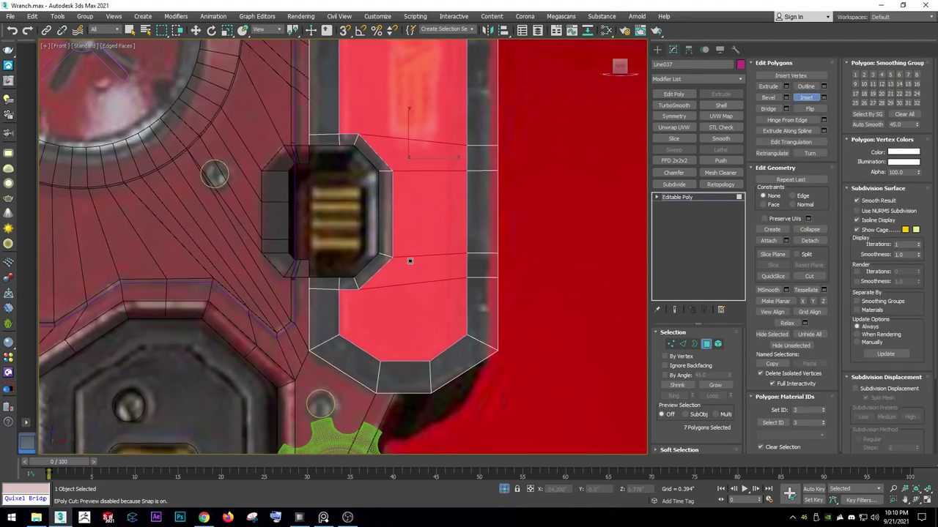
pyautogui.scroll(4, 404, 278)
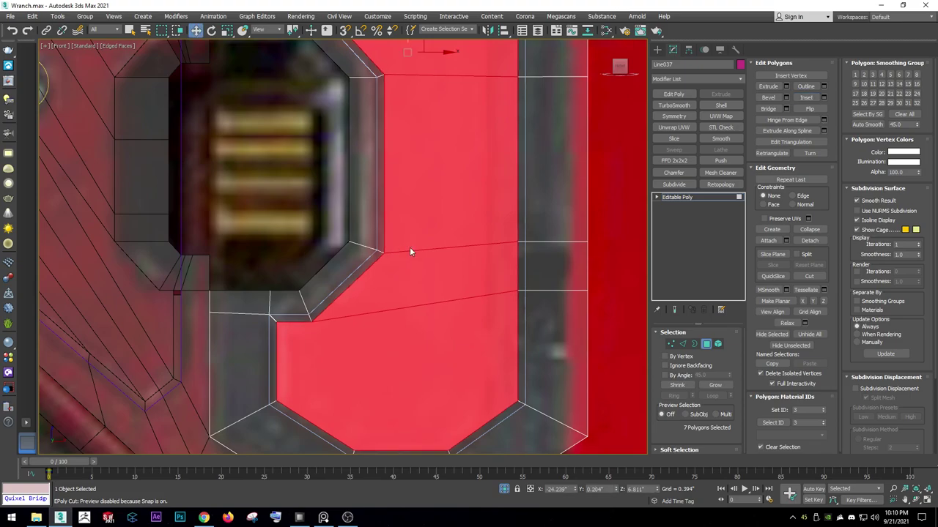
pyautogui.press('w')
# Show the selected faces as outlines and orbit to inspect the inset recess.
pyautogui.scroll(-5, 408, 249)
pyautogui.scroll(3, 429, 219)
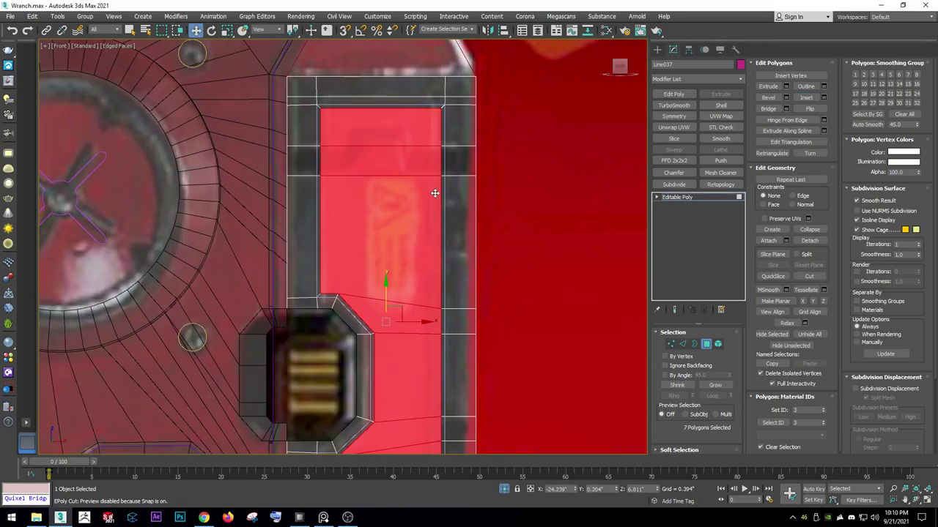
pyautogui.press('3')
pyautogui.scroll(2, 443, 147)
pyautogui.press('4')
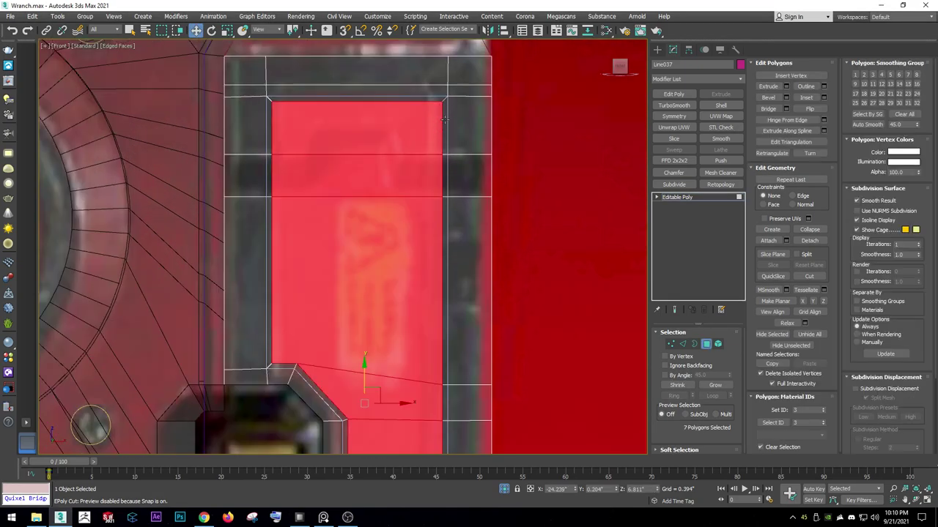
pyautogui.press('F2')
pyautogui.moveTo(429, 108)
pyautogui.keyDown('alt'); pyautogui.mouseDown(button='middle')
pyautogui.moveTo(373, 274)
pyautogui.moveTo(340, 250)
pyautogui.mouseUp(button='middle'); pyautogui.keyUp('alt')
# In Front view, add a vertical and a horizontal SwiftLoop edge loop across the notch.
pyautogui.press('f')
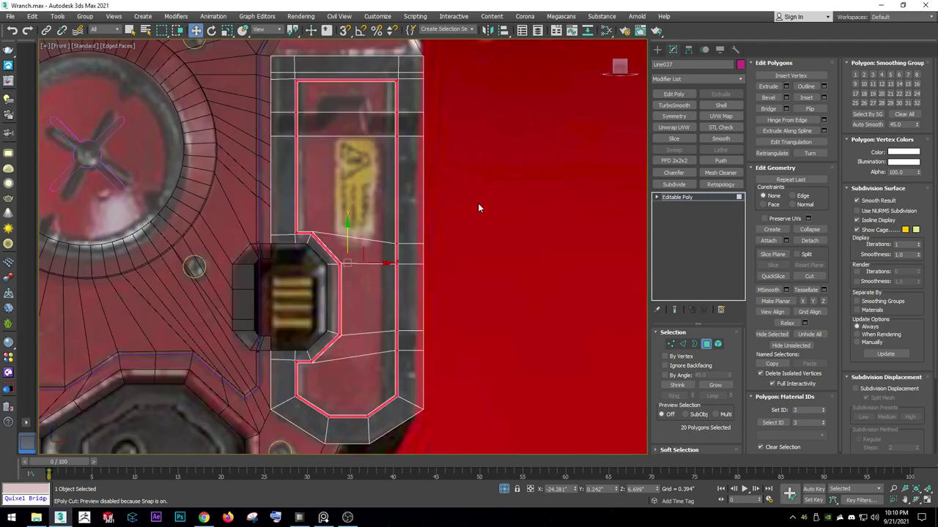
pyautogui.press('1')
pyautogui.scroll(4, 370, 226)
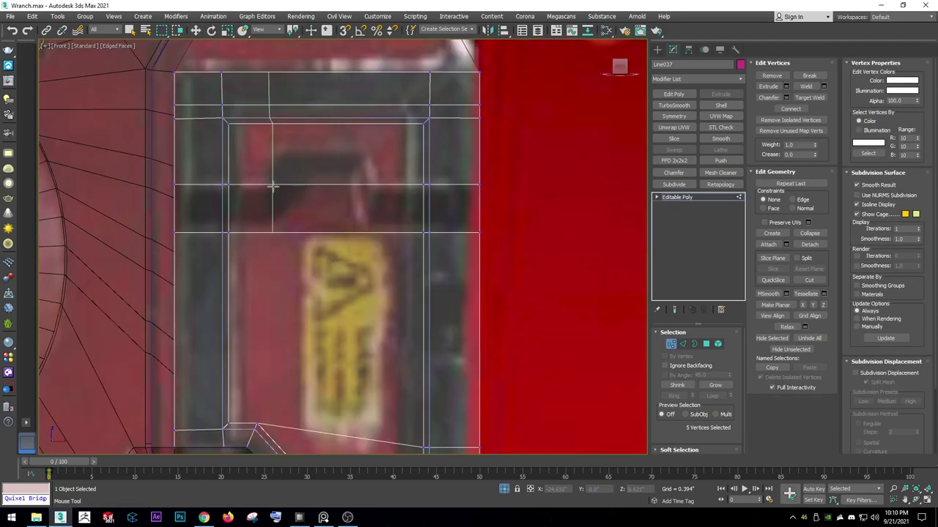
pyautogui.click(273, 187)
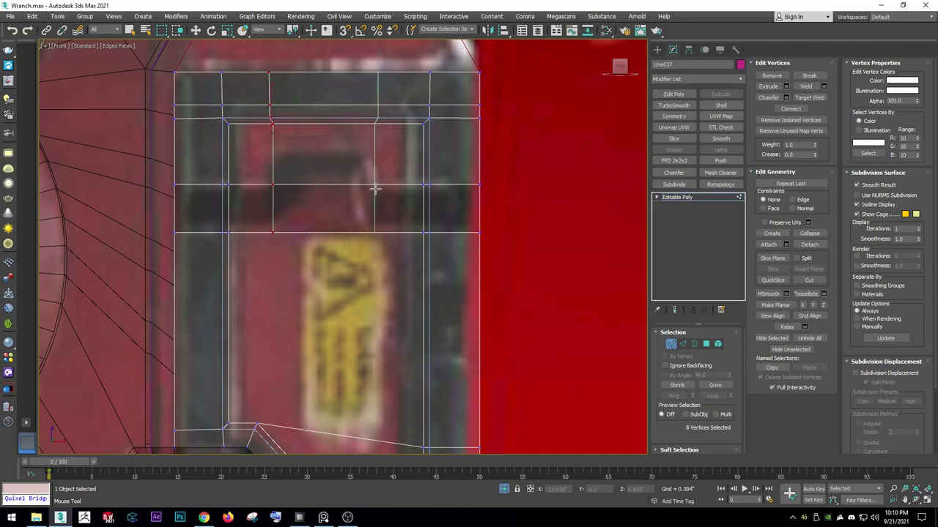
pyautogui.click(366, 151)
# Switch to Move and select the notch's two centre polygons.
pyautogui.rightClick(360, 159)
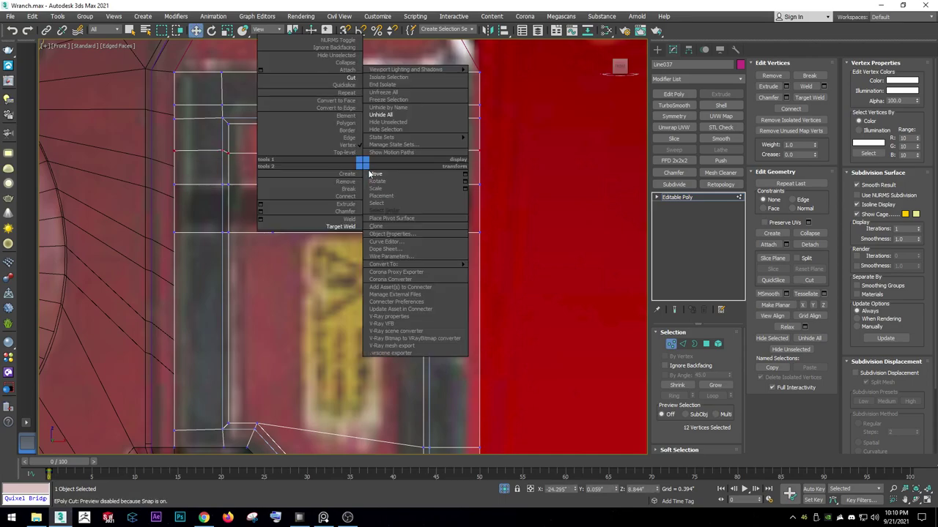
pyautogui.click(369, 176)
pyautogui.press('4')
pyautogui.click(330, 167)
pyautogui.keyDown('ctrl'); pyautogui.click(329, 209); pyautogui.keyUp('ctrl')
pyautogui.moveTo(341, 186)
pyautogui.keyDown('alt'); pyautogui.mouseDown(button='middle')
pyautogui.moveTo(326, 170)
pyautogui.moveTo(314, 192)
pyautogui.mouseUp(button='middle'); pyautogui.keyUp('alt')
# Switch the viewport to clay shading and delete the two selected centre faces.
pyautogui.click(143, 47)
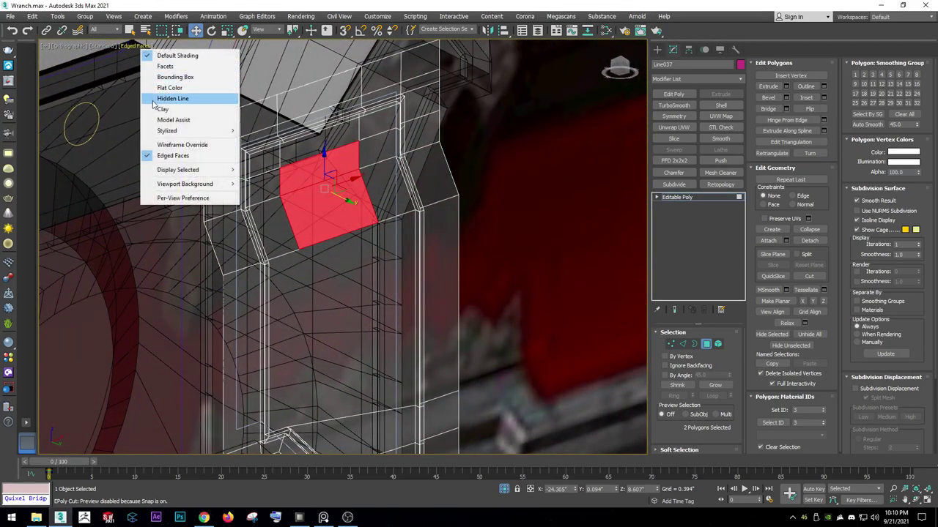
pyautogui.click(155, 108)
pyautogui.press('Delete')
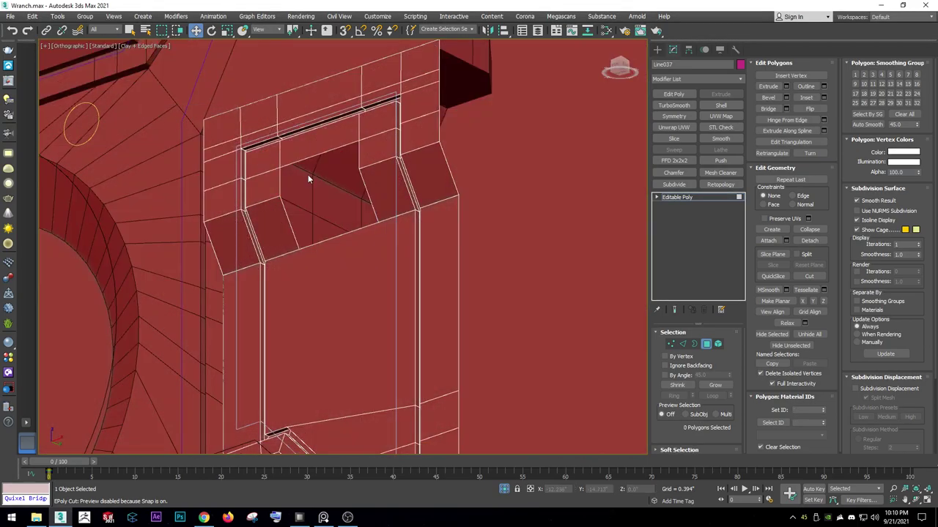
# With snaps on, move the hole's lower edge up to its top edge.
pyautogui.press('2')
pyautogui.click(341, 236)
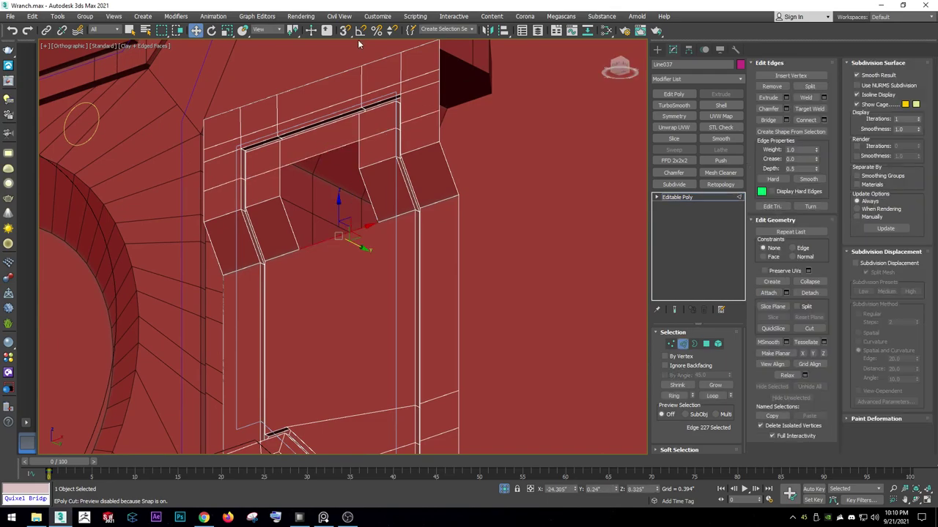
pyautogui.press('s')
pyautogui.moveTo(338, 209); pyautogui.dragTo(278, 175)
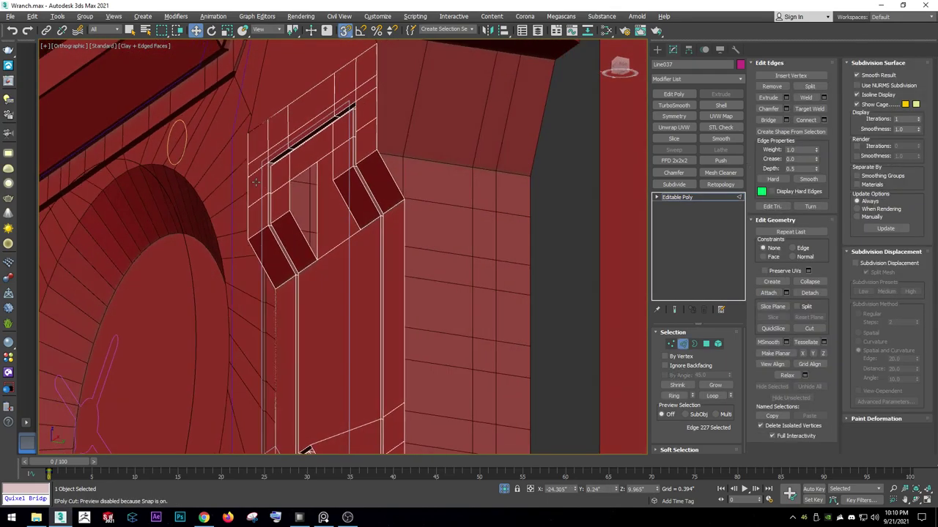
pyautogui.moveTo(276, 176)
pyautogui.keyDown('alt'); pyautogui.mouseDown(button='middle')
pyautogui.moveTo(284, 195)
pyautogui.moveTo(332, 215)
pyautogui.mouseUp(button='middle'); pyautogui.keyUp('alt')
pyautogui.moveTo(338, 196); pyautogui.dragTo(342, 99)
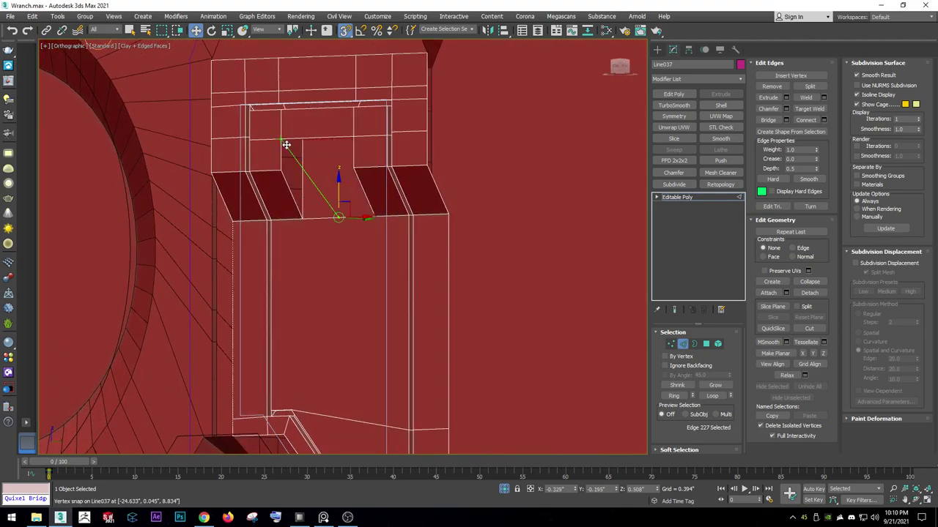
pyautogui.keyDown('alt'); pyautogui.moveTo(341, 99); pyautogui.dragTo(313, 140, button='middle'); pyautogui.keyUp('alt')
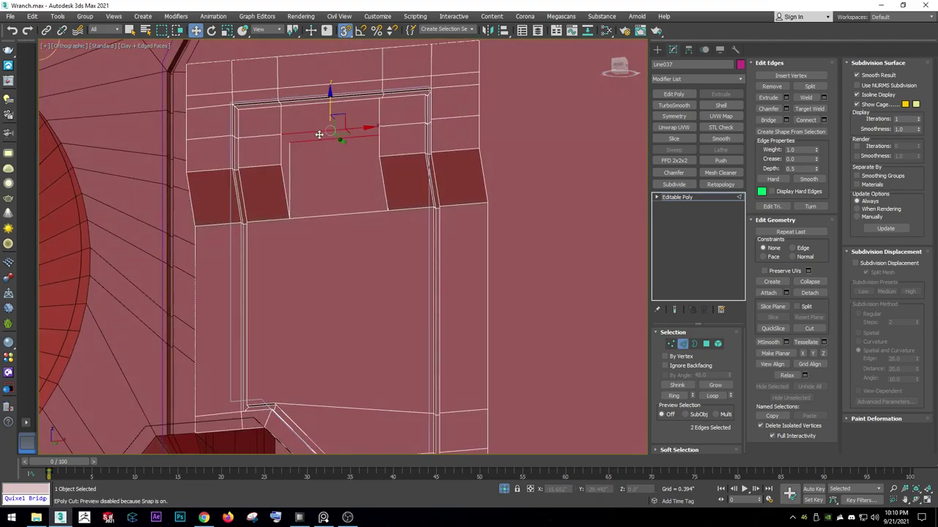
pyautogui.keyDown('ctrl'); pyautogui.click(330, 139); pyautogui.keyUp('ctrl')
pyautogui.keyDown('alt'); pyautogui.moveTo(590, 143); pyautogui.dragTo(349, 150, button='middle'); pyautogui.keyUp('alt')
# Select the remaining gap's border and grow the selection around it.
pyautogui.press('3')
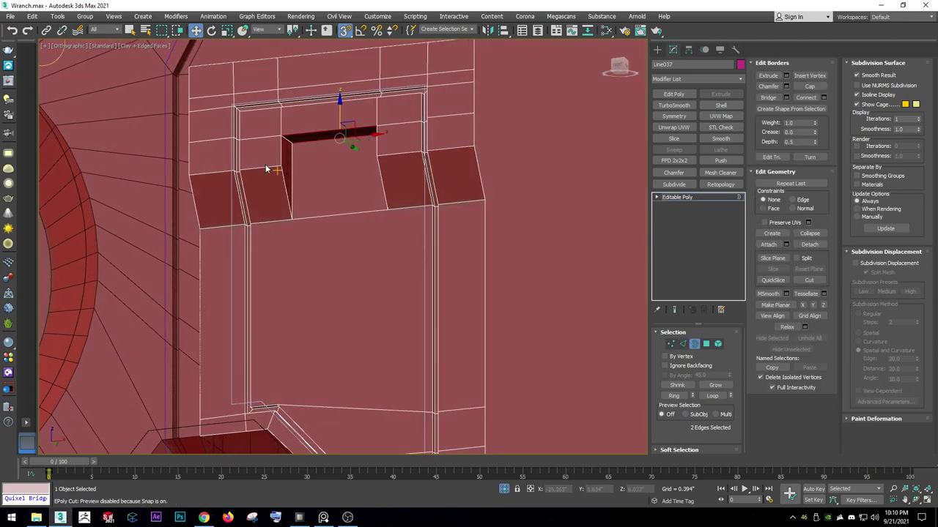
pyautogui.click(265, 163)
pyautogui.keyDown('alt'); pyautogui.moveTo(273, 160); pyautogui.dragTo(388, 158, button='middle'); pyautogui.keyUp('alt')
pyautogui.hotkey('ctrl', 'pageup')
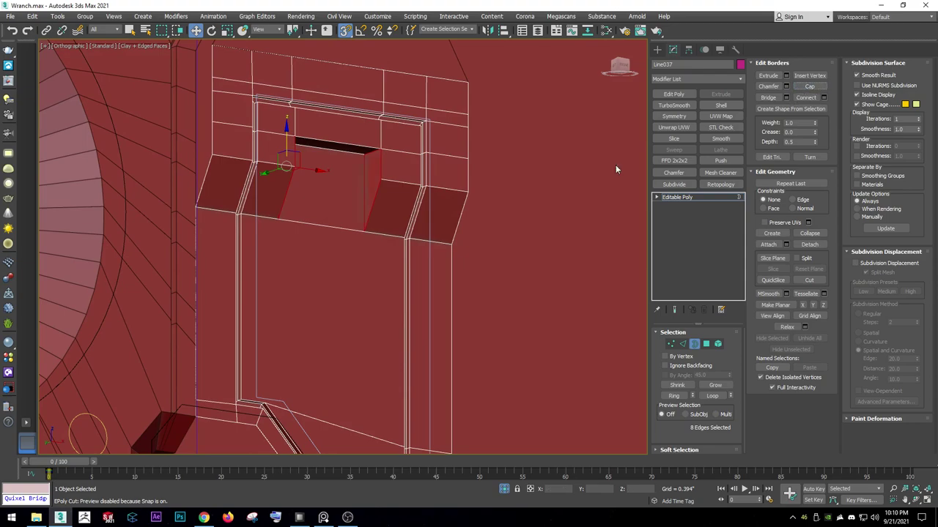
pyautogui.moveTo(616, 165)
pyautogui.keyDown('alt'); pyautogui.mouseDown(button='middle')
pyautogui.moveTo(418, 208)
pyautogui.moveTo(359, 243)
pyautogui.moveTo(322, 227)
pyautogui.mouseUp(button='middle'); pyautogui.keyUp('alt')
pyautogui.scroll(-4, 343, 229)
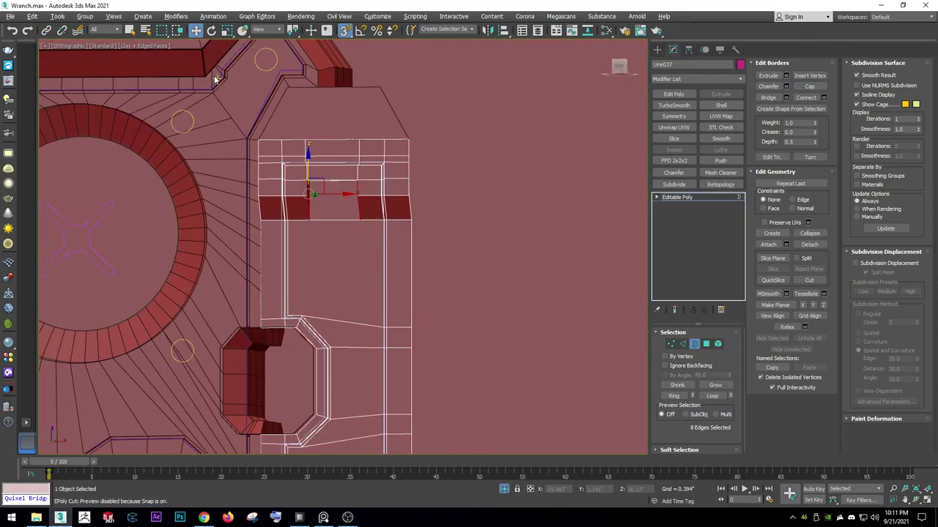
# Return the viewport to textured shading and exit Border mode to see the whole panel.
pyautogui.click(165, 46)
pyautogui.click(184, 58)
pyautogui.scroll(-3, 344, 242)
pyautogui.moveTo(344, 241)
pyautogui.keyDown('alt'); pyautogui.mouseDown(button='middle')
pyautogui.moveTo(442, 200)
pyautogui.moveTo(411, 231)
pyautogui.mouseUp(button='middle'); pyautogui.keyUp('alt')
pyautogui.press('3')
pyautogui.press('3')
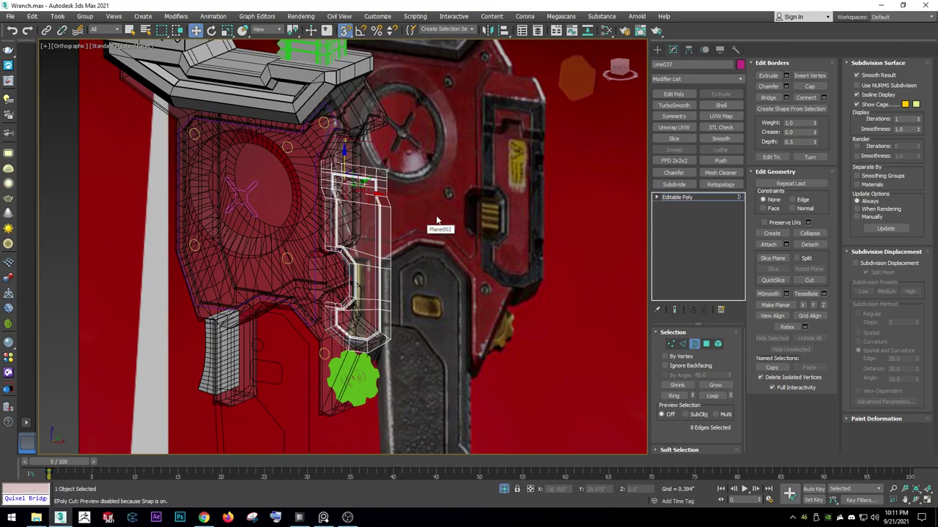
pyautogui.keyDown('alt'); pyautogui.moveTo(364, 258); pyautogui.dragTo(513, 220, button='middle'); pyautogui.keyUp('alt')
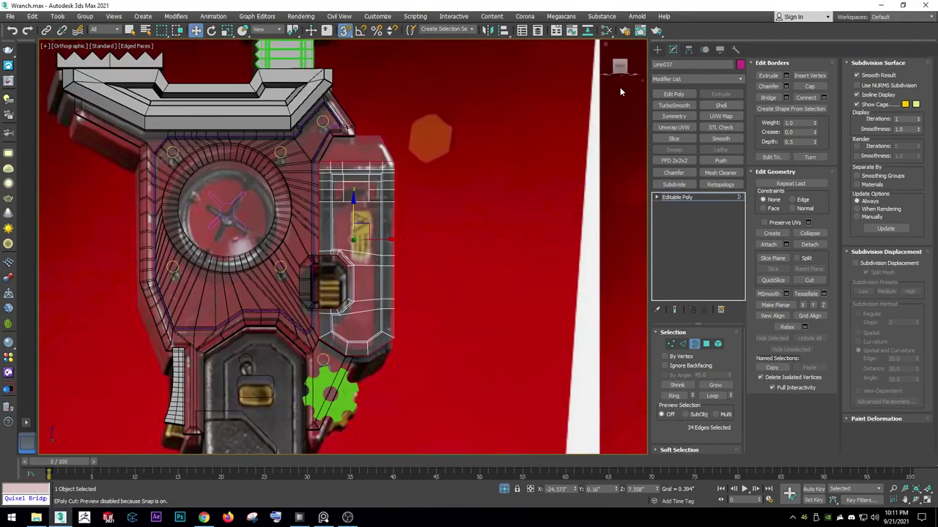
pyautogui.click(657, 50)
# Frame the model in Front view, zoom to the slot and select the side panel.
pyautogui.press('f')
pyautogui.hotkey('ctrl', 'a')
pyautogui.press('z')
pyautogui.scroll(5, 498, 157)
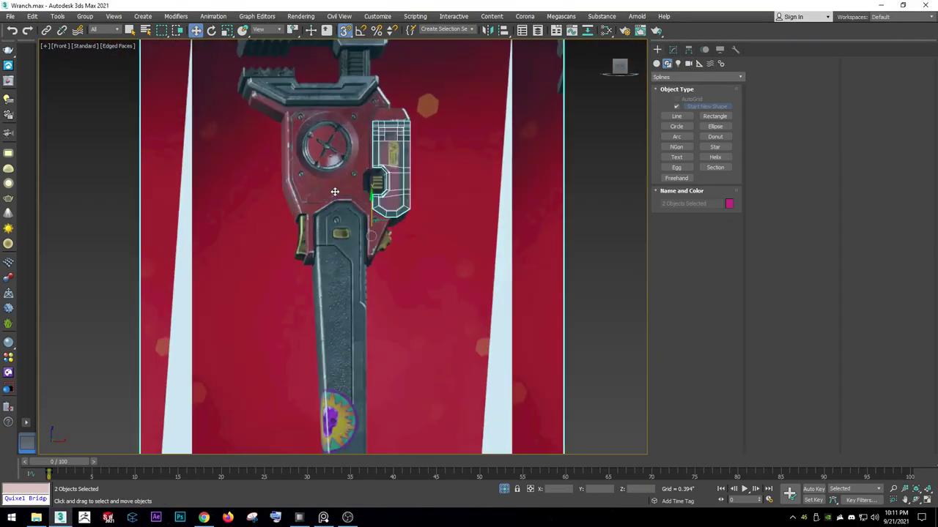
pyautogui.scroll(4, 382, 186)
pyautogui.click(381, 187)
pyautogui.moveTo(381, 187); pyautogui.dragTo(403, 191, button='middle')
pyautogui.scroll(3, 411, 190)
pyautogui.click(449, 184)
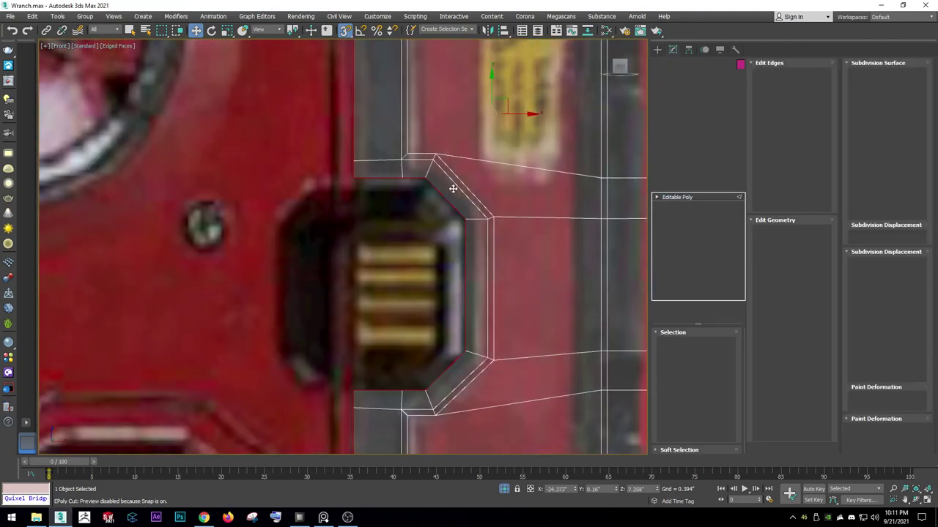
# Select the slot's corner, side and bottom edges, switch to Scale, and unhide the scene geometry.
pyautogui.press('2')
pyautogui.click(445, 197)
pyautogui.keyDown('ctrl'); pyautogui.click(390, 176); pyautogui.keyUp('ctrl')
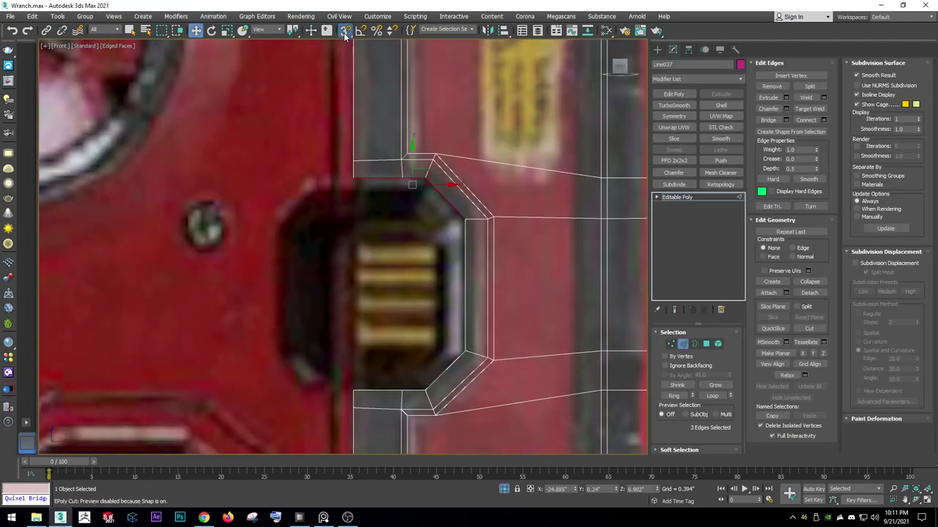
pyautogui.moveTo(425, 301); pyautogui.dragTo(404, 195, button='middle')
pyautogui.keyDown('ctrl'); pyautogui.click(440, 224); pyautogui.keyUp('ctrl')
pyautogui.keyDown('ctrl'); pyautogui.click(423, 270); pyautogui.keyUp('ctrl')
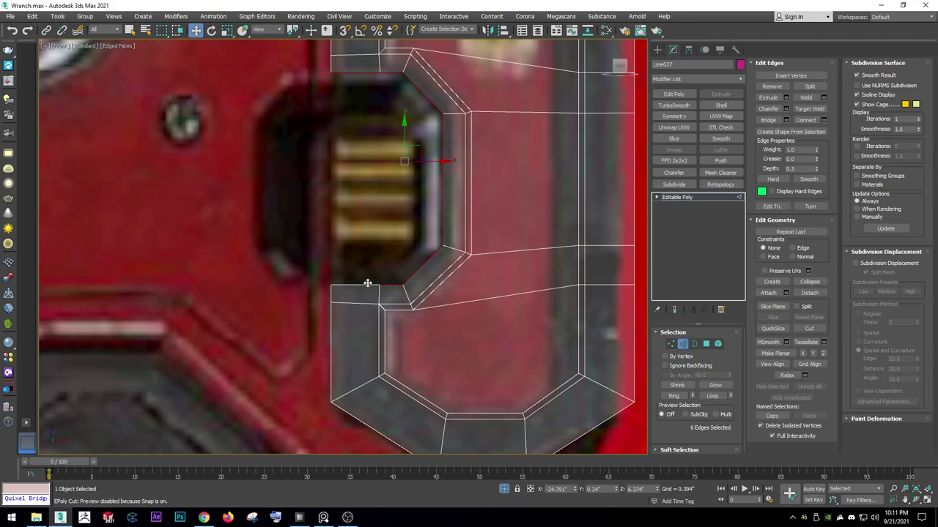
pyautogui.keyDown('ctrl'); pyautogui.click(367, 283); pyautogui.keyUp('ctrl')
pyautogui.rightClick(387, 203)
pyautogui.click(394, 234)
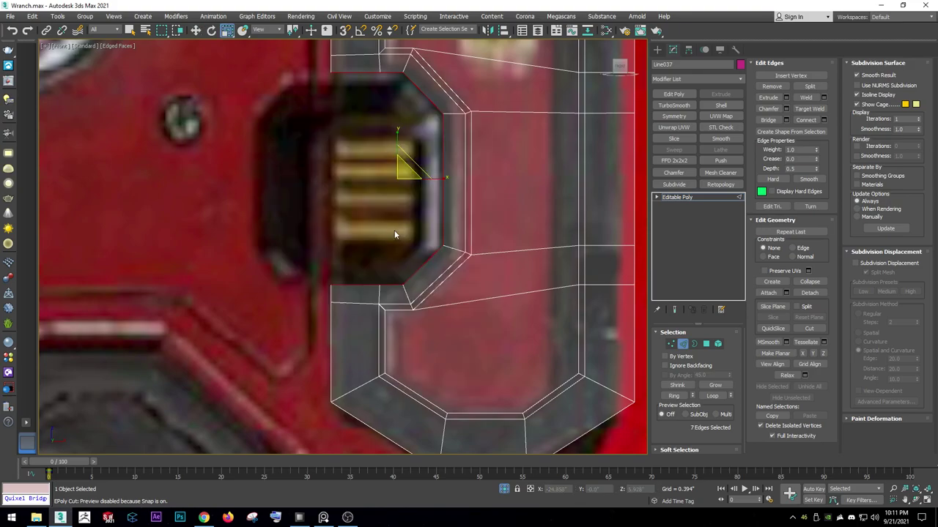
pyautogui.rightClick(389, 178)
pyautogui.click(423, 148)
# Frame the panel and zoom onto the selected slot edges.
pyautogui.click(690, 203)
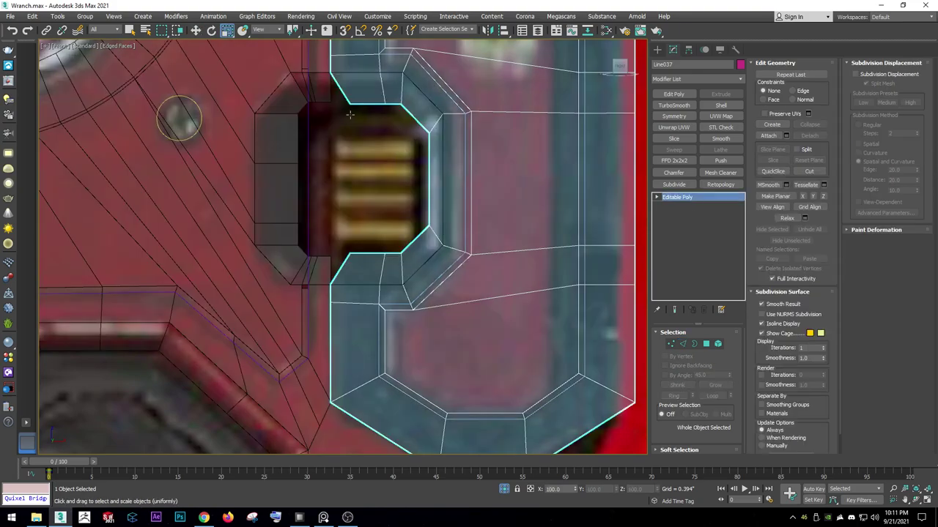
pyautogui.hotkey('ctrl', 'alt', 'z')
pyautogui.press('z')
pyautogui.rightClick(315, 156)
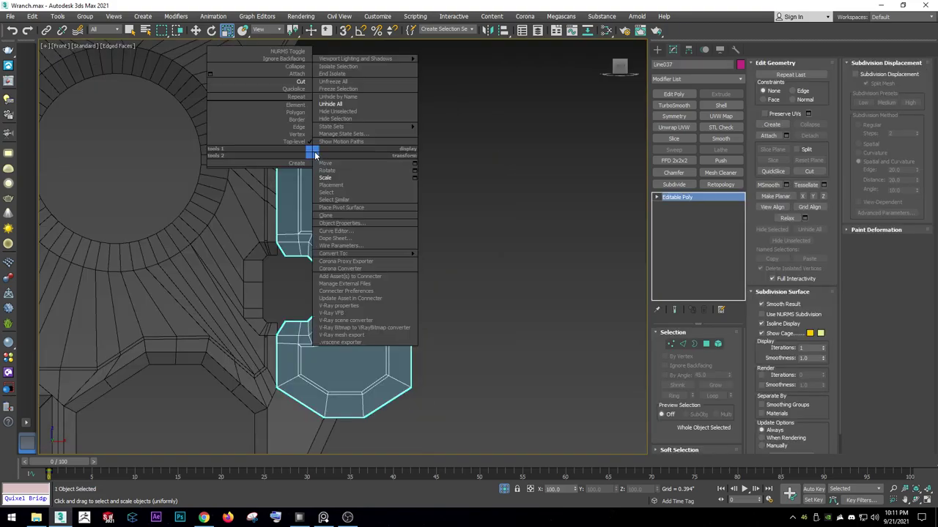
pyautogui.click(293, 133)
pyautogui.press('w')
pyautogui.press('z')
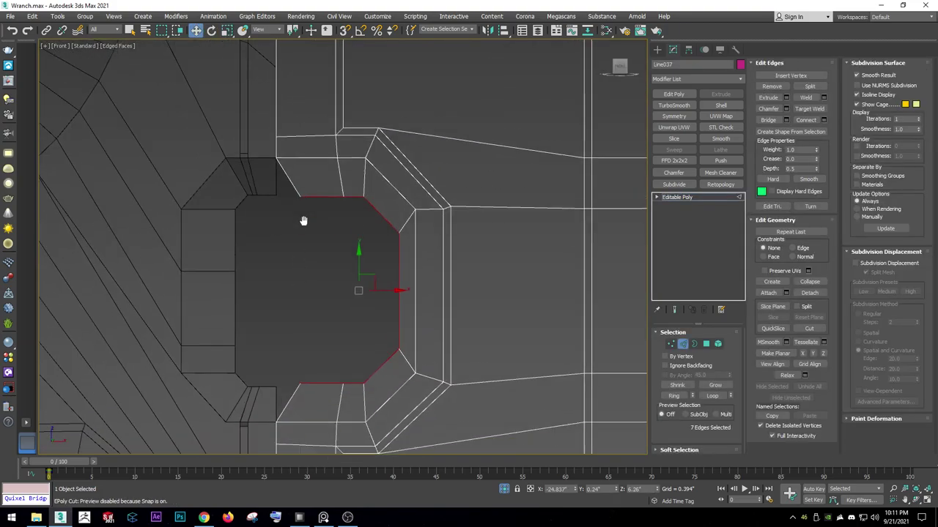
pyautogui.scroll(2, 295, 198)
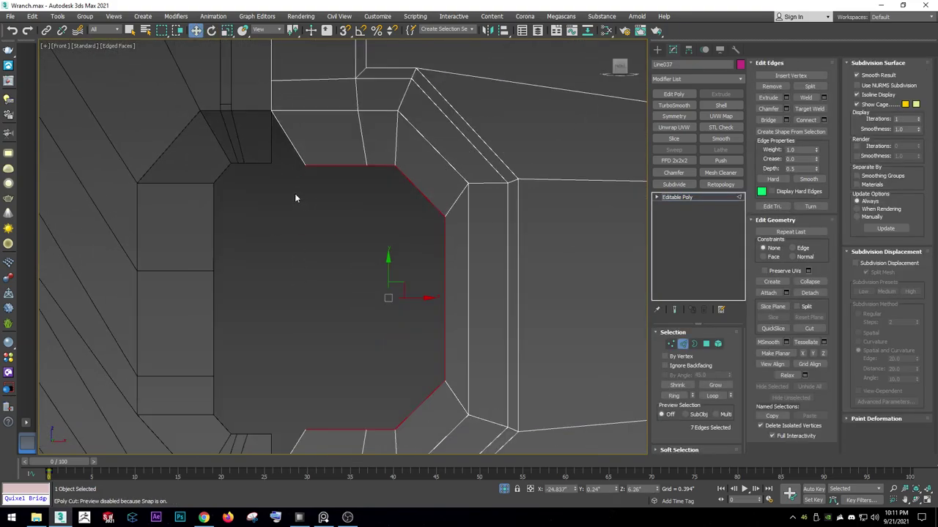
# Scale the slot's edge outline down slightly and shift it a little left.
pyautogui.rightClick(318, 223)
pyautogui.click(330, 244)
pyautogui.moveTo(392, 293); pyautogui.dragTo(393, 297)
pyautogui.rightClick(392, 296)
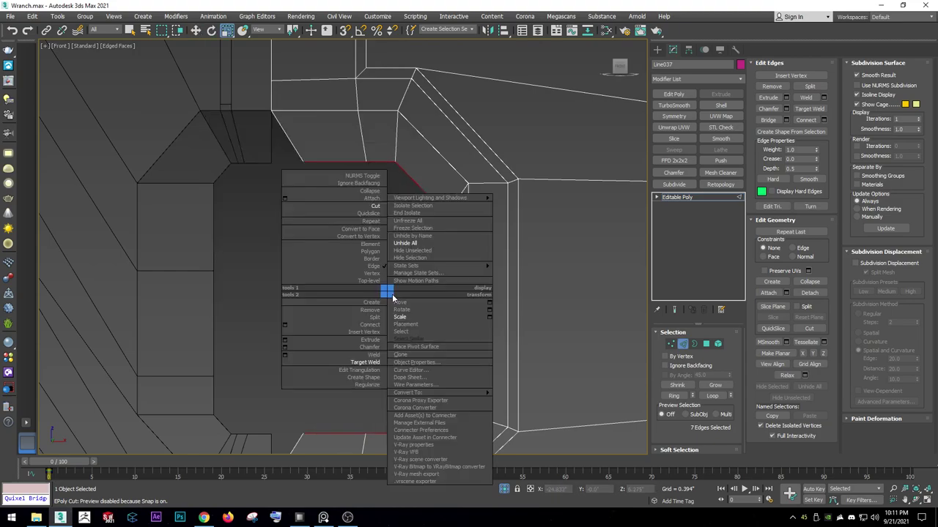
pyautogui.click(399, 302)
pyautogui.rightClick(392, 297)
pyautogui.click(405, 312)
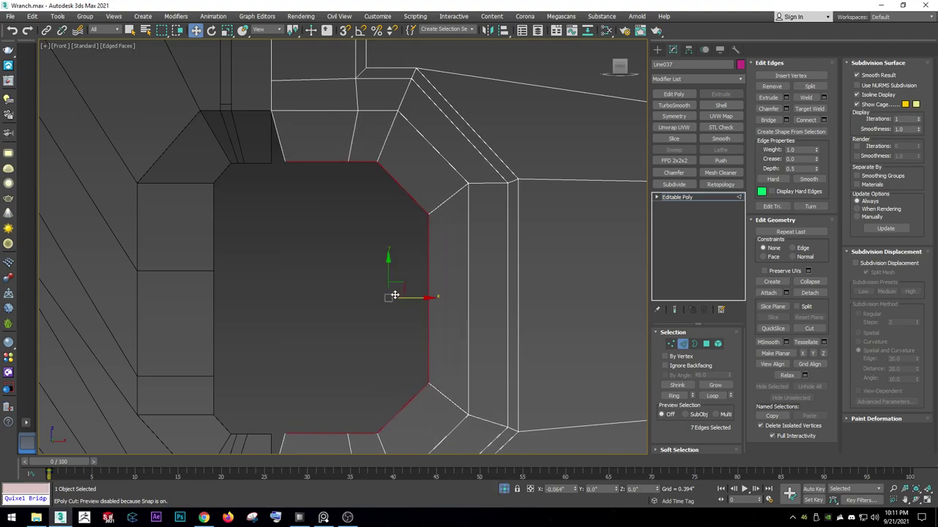
pyautogui.moveTo(394, 296); pyautogui.dragTo(383, 296)
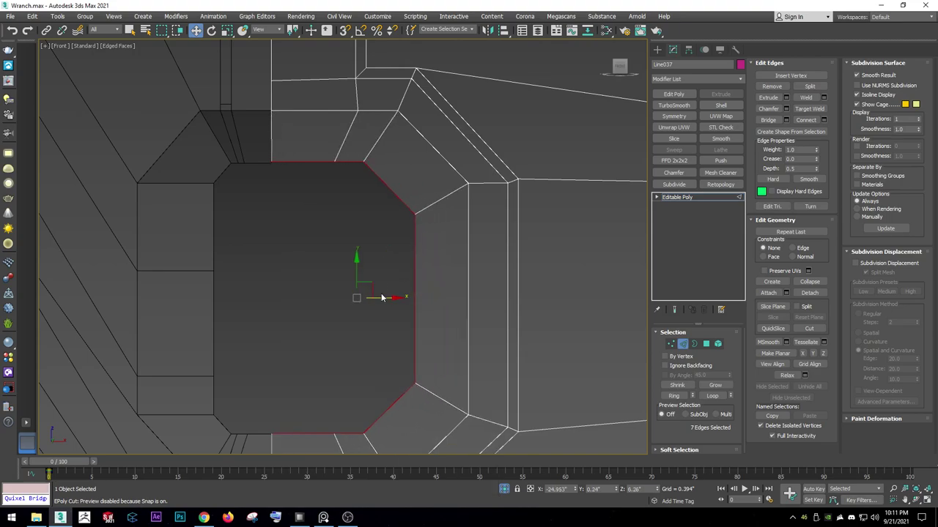
# Unhide all objects, inspect the slot's edge loop, then return to Front view.
pyautogui.rightClick(370, 292)
pyautogui.click(389, 239)
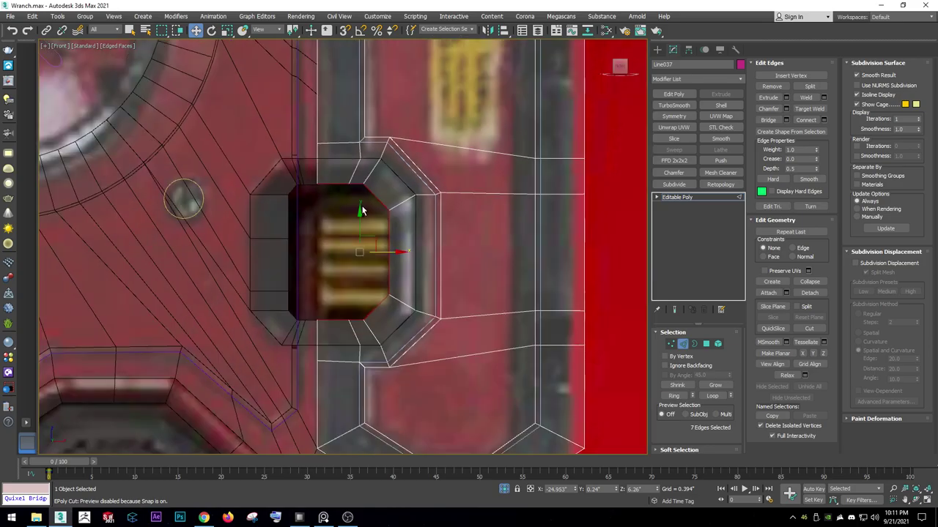
pyautogui.keyDown('alt'); pyautogui.moveTo(362, 211); pyautogui.dragTo(315, 46, button='middle'); pyautogui.keyUp('alt')
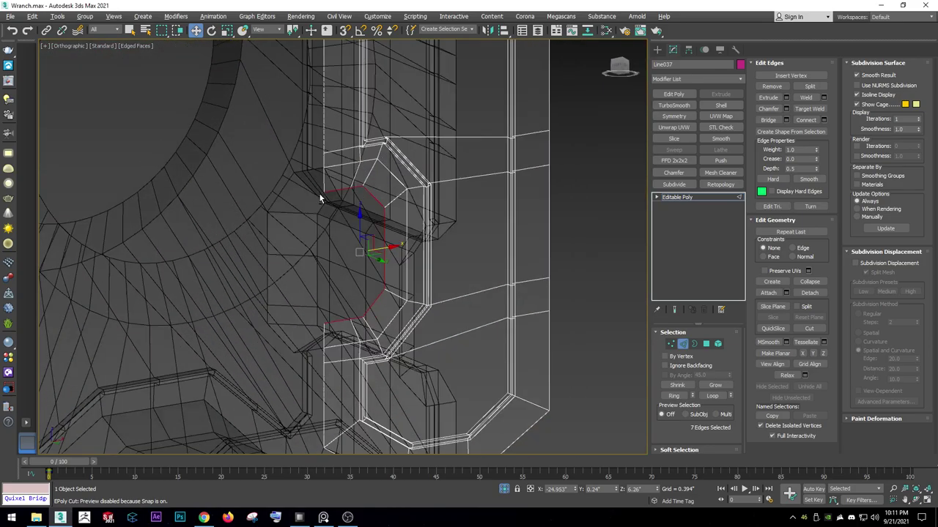
pyautogui.keyDown('alt'); pyautogui.moveTo(314, 186); pyautogui.dragTo(310, 145, button='middle'); pyautogui.keyUp('alt')
pyautogui.scroll(2, 363, 251)
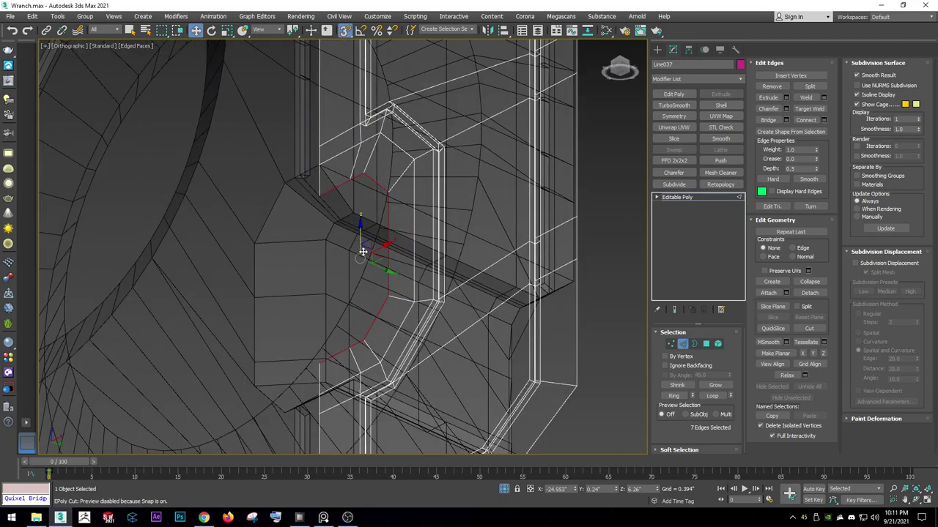
pyautogui.moveTo(385, 270)
pyautogui.keyDown('alt'); pyautogui.mouseDown(button='middle')
pyautogui.moveTo(363, 224)
pyautogui.moveTo(356, 273)
pyautogui.mouseUp(button='middle'); pyautogui.keyUp('alt')
pyautogui.press('f')
pyautogui.scroll(1, 379, 244)
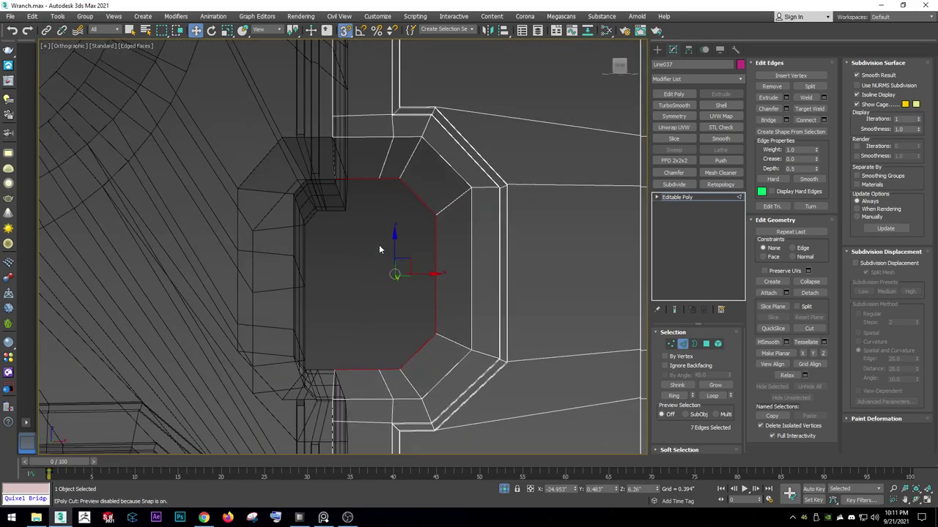
pyautogui.scroll(1, 351, 212)
pyautogui.scroll(-2, 320, 115)
# Unhide the textured wrench reference and switch the mesh to Border mode.
pyautogui.rightClick(348, 193)
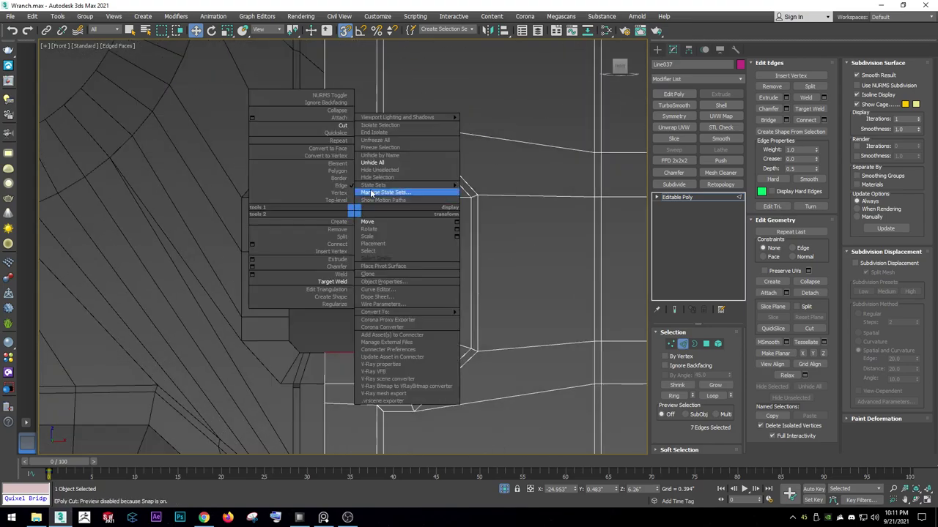
pyautogui.click(376, 163)
pyautogui.click(699, 200)
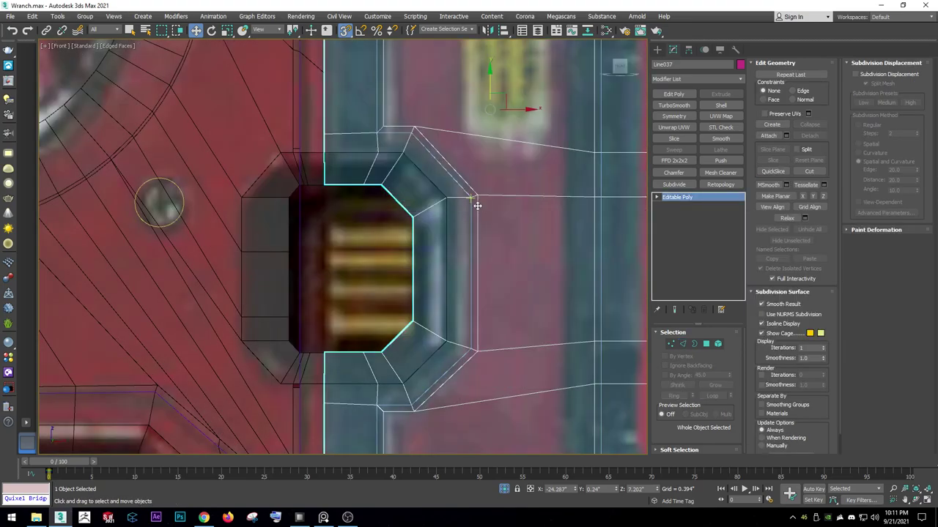
pyautogui.scroll(-4, 469, 205)
pyautogui.scroll(1, 454, 213)
pyautogui.press('3')
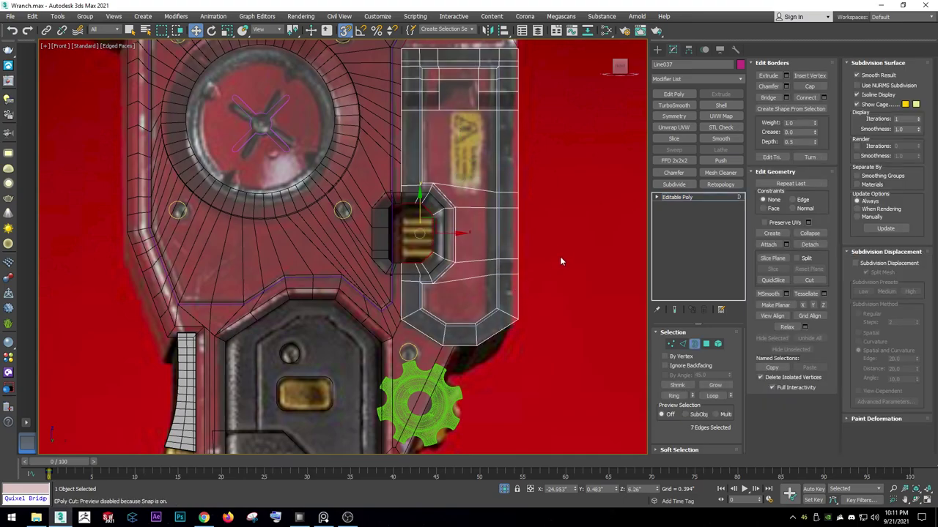
pyautogui.moveTo(559, 256)
pyautogui.keyDown('alt'); pyautogui.mouseDown(button='middle')
pyautogui.moveTo(443, 256)
pyautogui.moveTo(383, 319)
pyautogui.mouseUp(button='middle'); pyautogui.keyUp('alt')
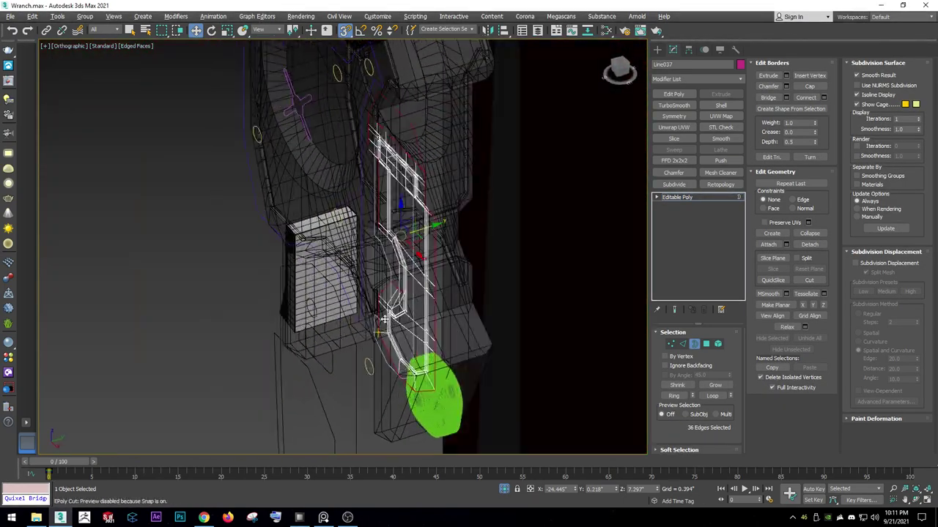
# Switch to clay shading and inspect the slot's cutouts from several angles.
pyautogui.click(135, 45)
pyautogui.click(167, 81)
pyautogui.moveTo(131, 130)
pyautogui.keyDown('alt'); pyautogui.mouseDown(button='middle')
pyautogui.moveTo(504, 241)
pyautogui.moveTo(410, 147)
pyautogui.mouseUp(button='middle'); pyautogui.keyUp('alt')
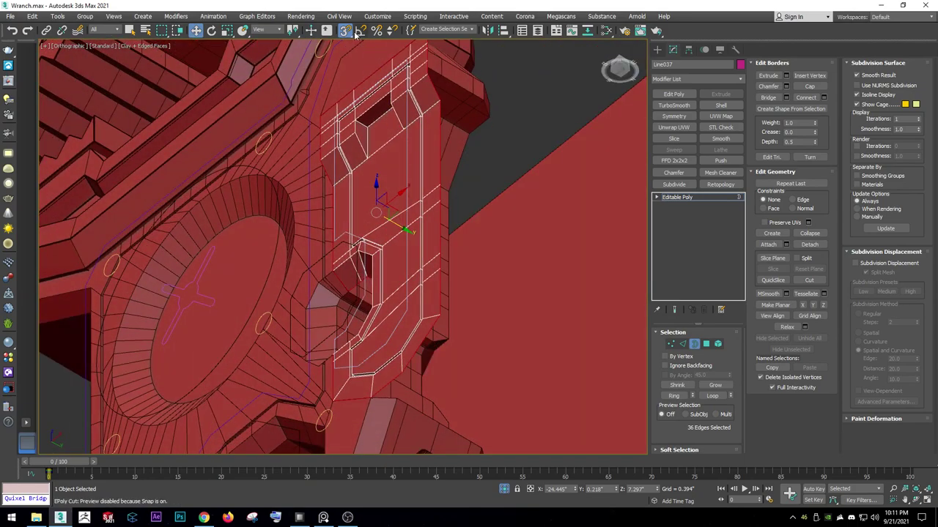
pyautogui.click(323, 517)
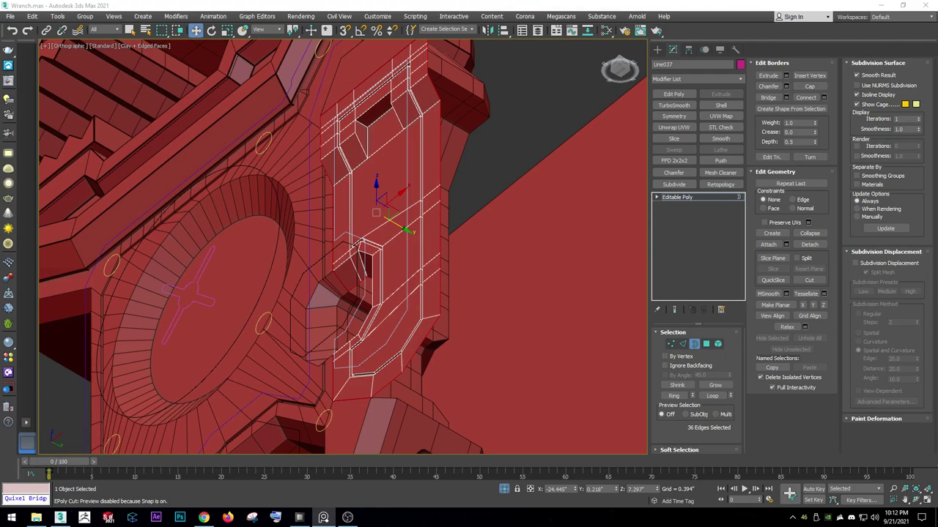
pyautogui.moveTo(276, 266); pyautogui.dragTo(258, 272, button='middle')
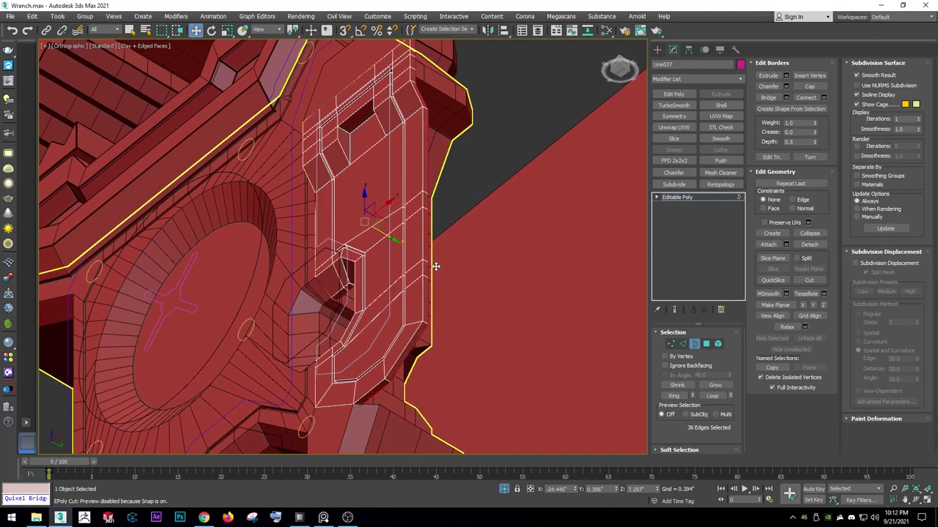
pyautogui.moveTo(380, 231)
pyautogui.keyDown('alt'); pyautogui.mouseDown(button='middle')
pyautogui.moveTo(389, 232)
pyautogui.moveTo(379, 255)
pyautogui.moveTo(408, 278)
pyautogui.mouseUp(button='middle'); pyautogui.keyUp('alt')
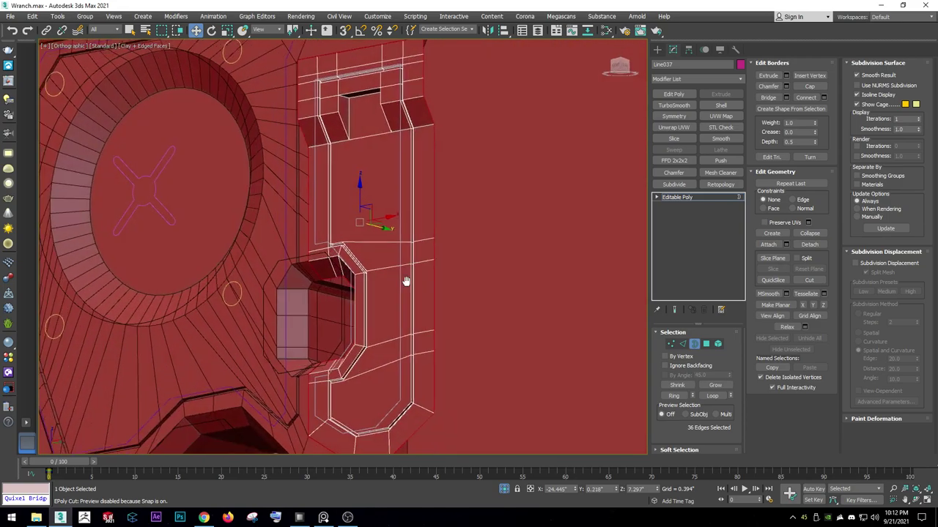
# Return to Front view in textured shading and go to Create > Shapes.
pyautogui.press('f')
pyautogui.click(144, 46)
pyautogui.click(175, 55)
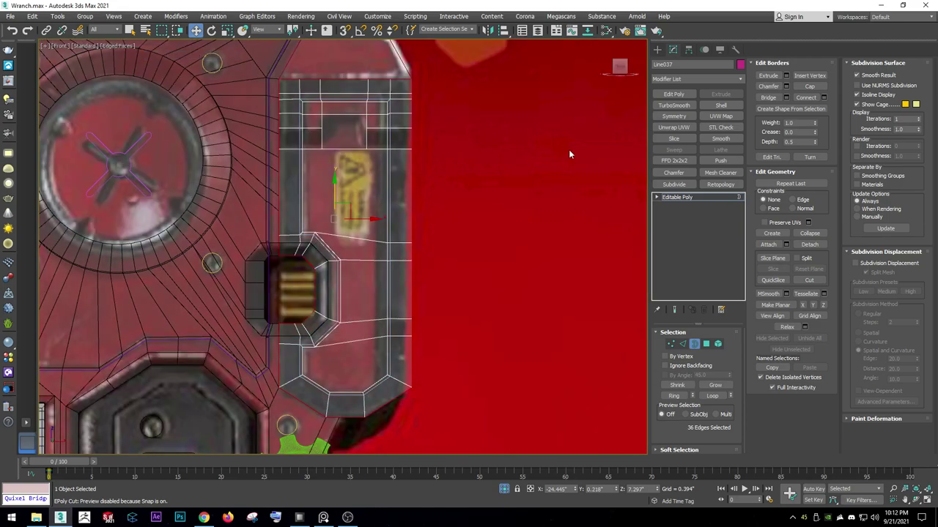
pyautogui.click(659, 49)
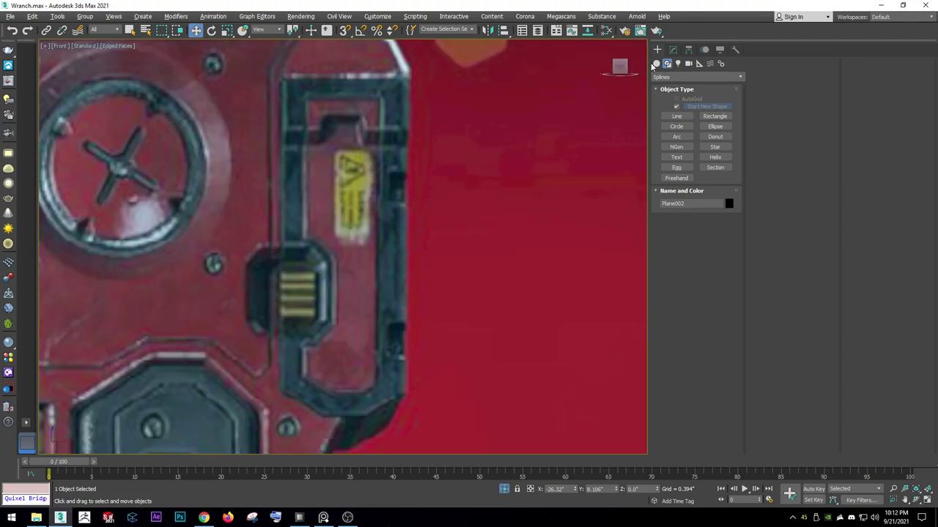
# Draw a small square rectangle against the slot's right edge.
pyautogui.click(714, 117)
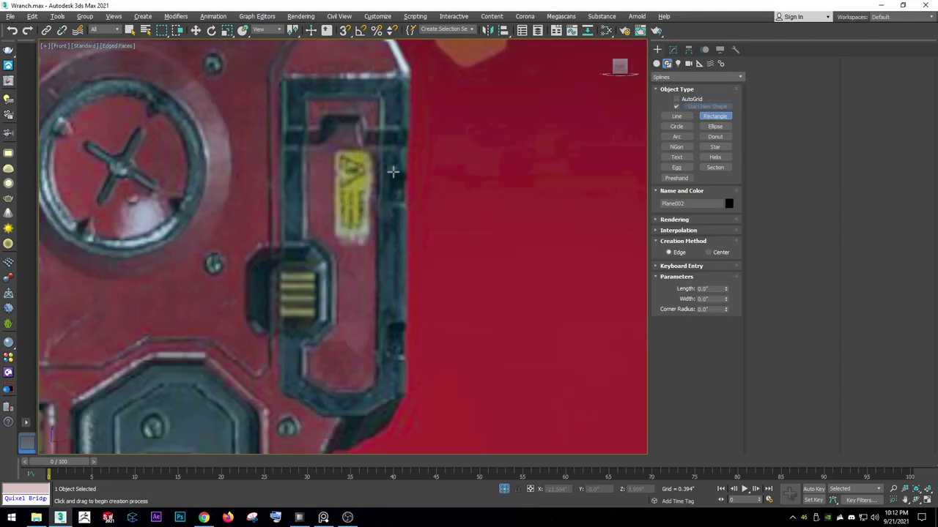
pyautogui.moveTo(391, 172); pyautogui.dragTo(417, 200)
pyautogui.press('w')
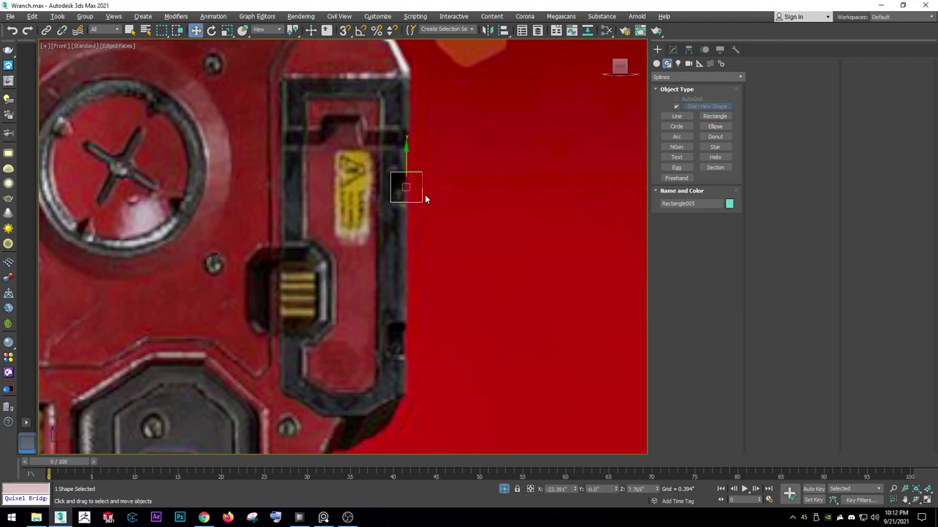
# Unhide all, select Line037 and box-select its vertices near the top of the column.
pyautogui.rightClick(442, 162)
pyautogui.click(476, 110)
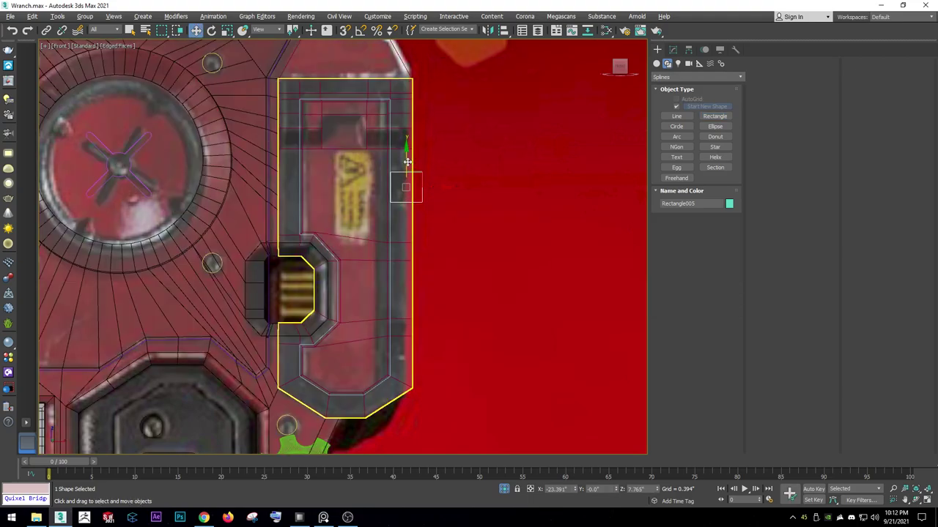
pyautogui.scroll(3, 403, 160)
pyautogui.click(417, 161)
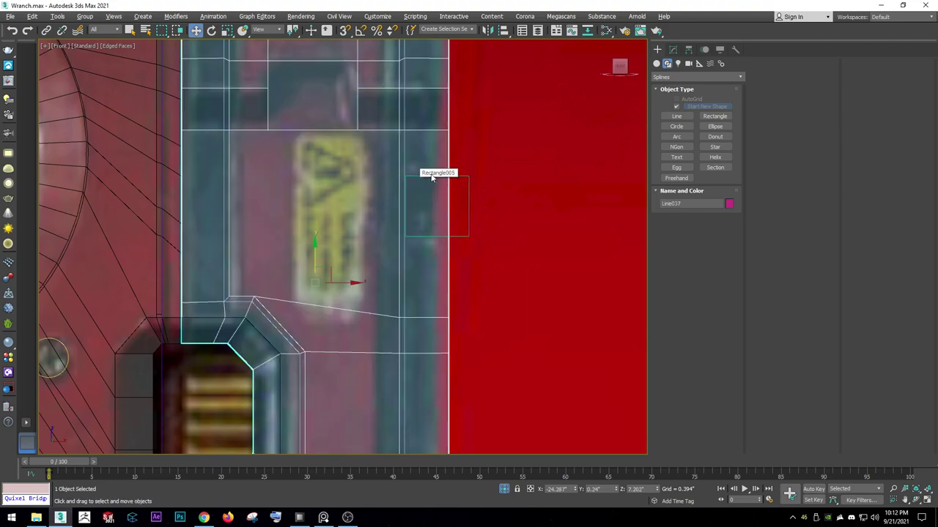
pyautogui.scroll(1, 432, 174)
pyautogui.press('1')
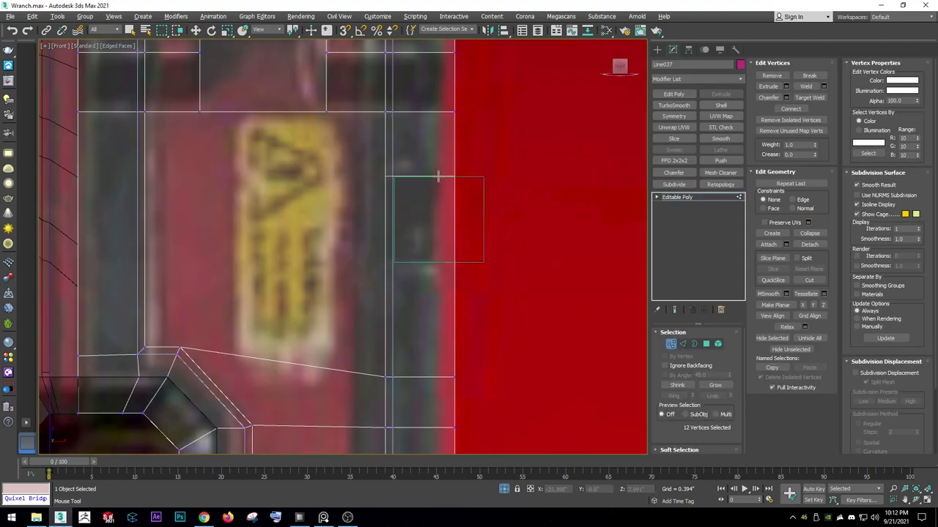
pyautogui.moveTo(439, 175); pyautogui.dragTo(454, 243)
pyautogui.press('w')
pyautogui.scroll(-3, 463, 173)
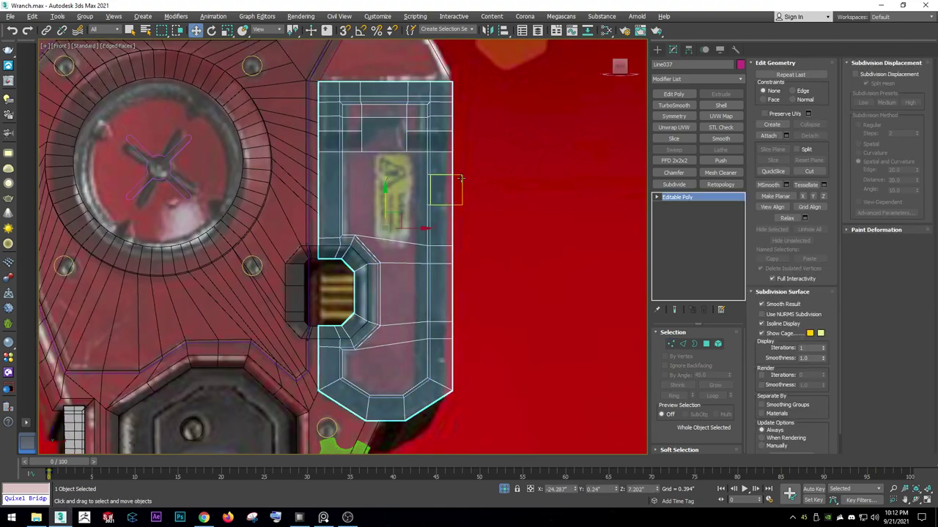
# Check Rectangle005, then reselect Line037 and enter its vertex level beside the rectangle.
pyautogui.click(460, 180)
pyautogui.moveTo(460, 180); pyautogui.dragTo(446, 118, button='middle')
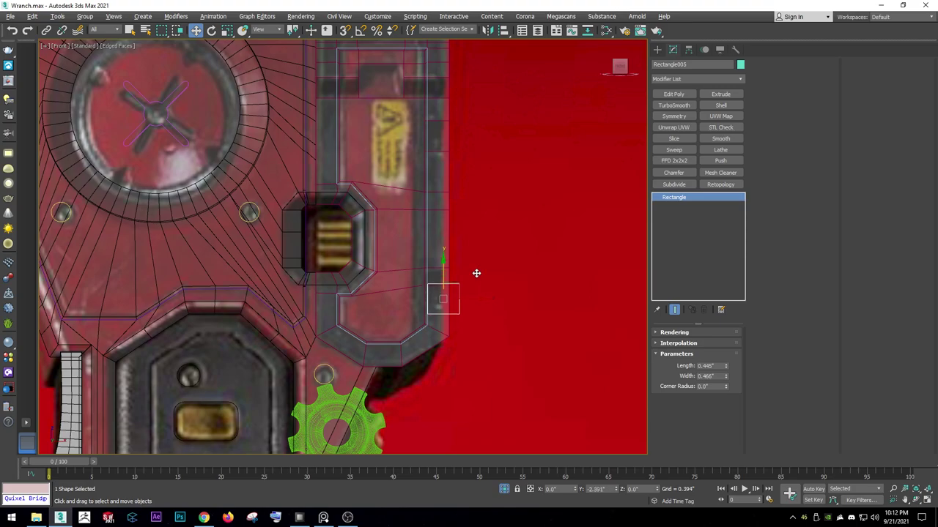
pyautogui.click(394, 274)
pyautogui.scroll(5, 419, 268)
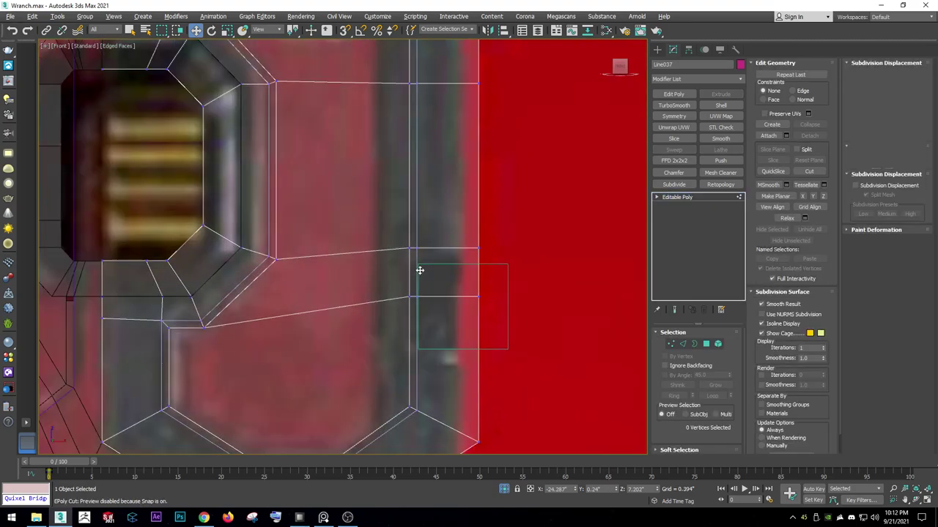
pyautogui.hotkey('alt', 'c')
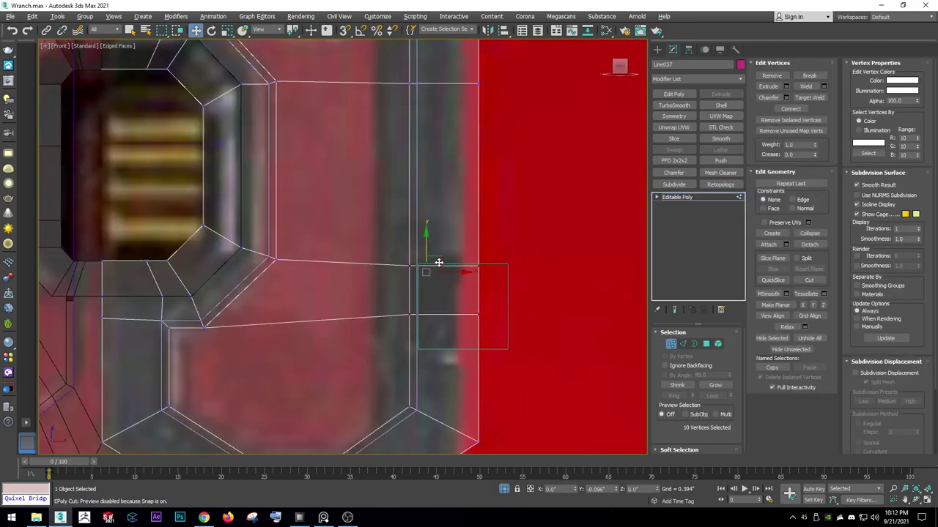
pyautogui.scroll(2, 424, 295)
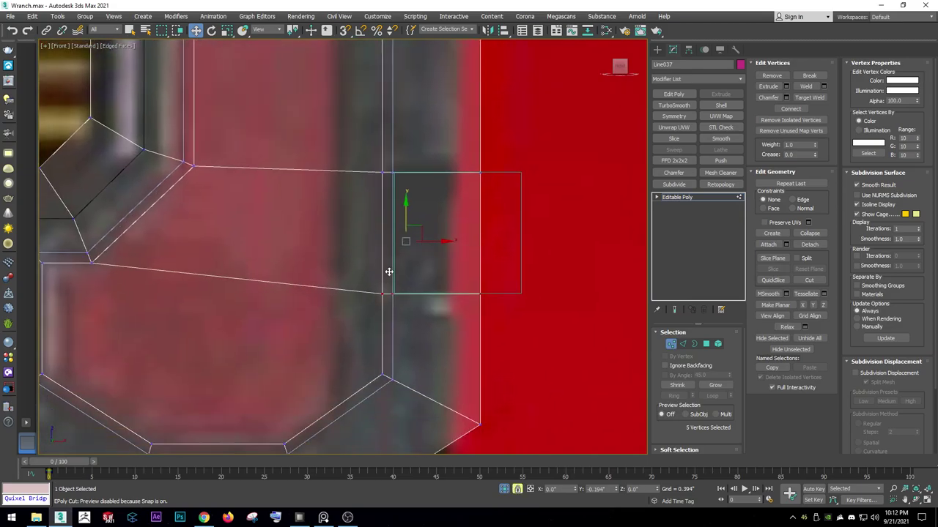
# In Polygon mode, select the rectangle-matching polygon and add the polygon below the red square.
pyautogui.press('4')
pyautogui.click(394, 272)
pyautogui.scroll(-3, 412, 241)
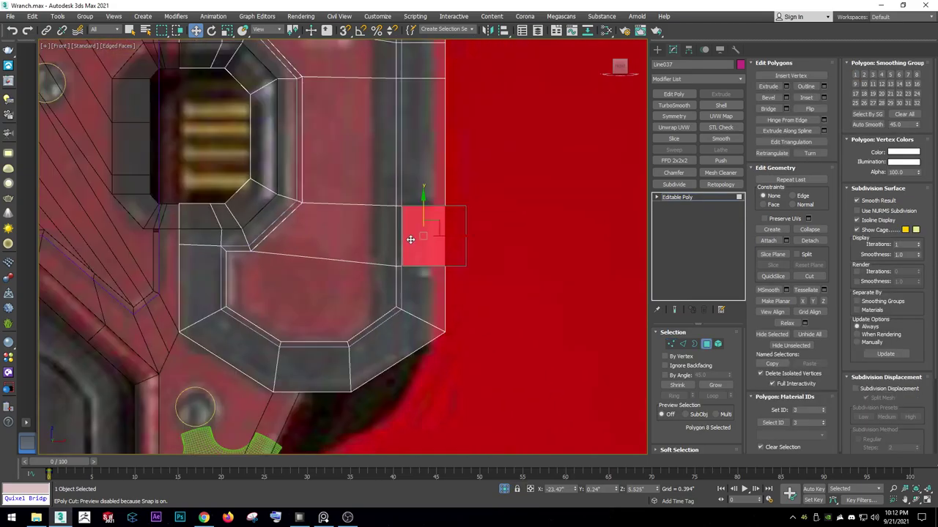
pyautogui.moveTo(412, 241)
pyautogui.keyDown('alt'); pyautogui.mouseDown(button='middle')
pyautogui.moveTo(390, 259)
pyautogui.moveTo(399, 252)
pyautogui.mouseUp(button='middle'); pyautogui.keyUp('alt')
pyautogui.press('f')
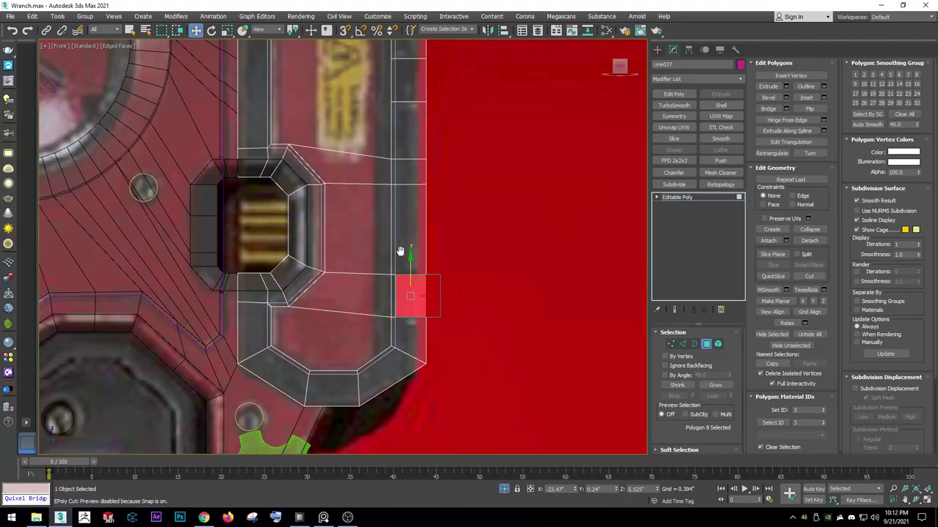
pyautogui.scroll(2, 395, 290)
pyautogui.press('q')
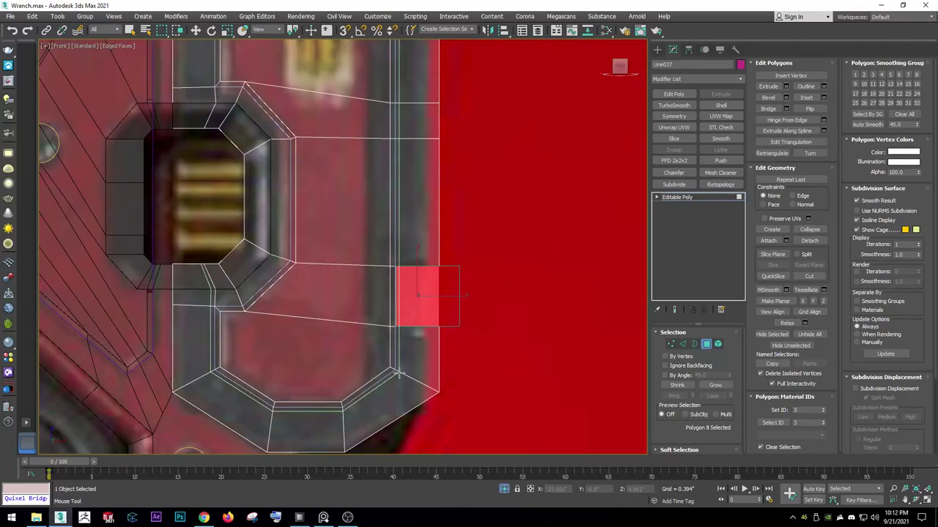
pyautogui.moveTo(397, 373); pyautogui.dragTo(411, 320, button='middle')
pyautogui.scroll(3, 410, 320)
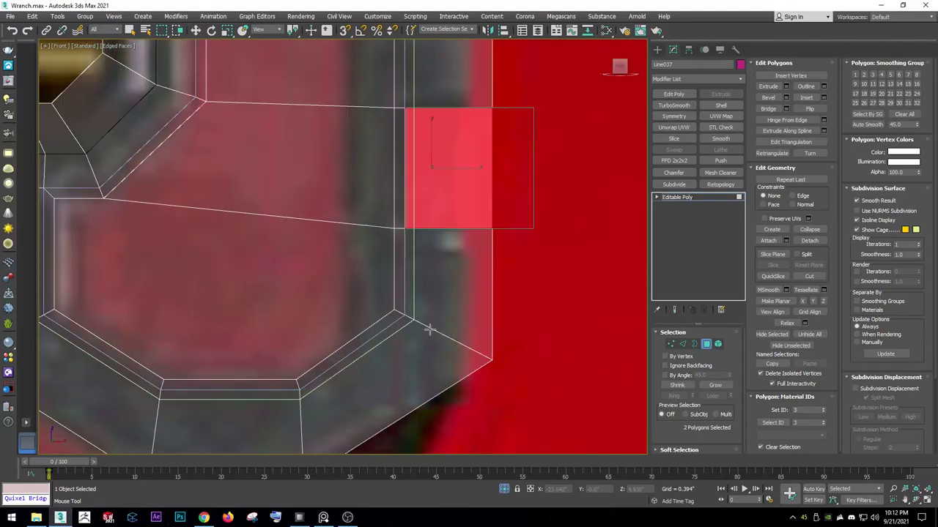
pyautogui.keyDown('ctrl'); pyautogui.click(415, 320); pyautogui.keyUp('ctrl')
pyautogui.moveTo(416, 320); pyautogui.dragTo(411, 317)
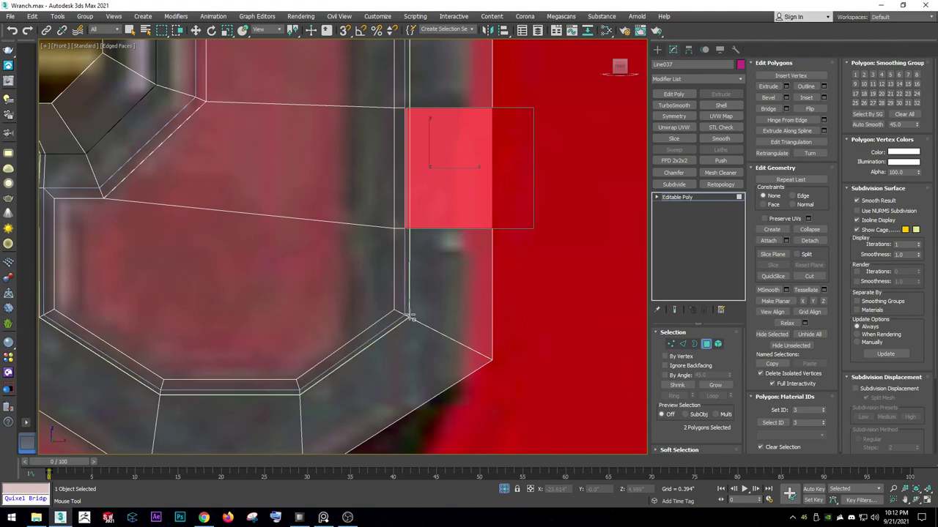
# Delete the selected polygons beside the octagonal slot, leaving an open square hole.
pyautogui.moveTo(331, 287); pyautogui.dragTo(227, 251, button='middle')
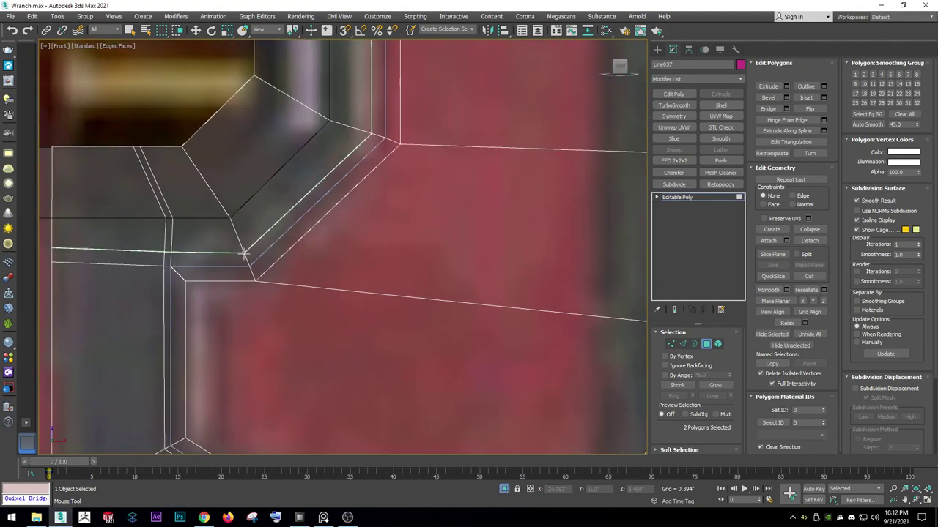
pyautogui.scroll(-5, 278, 313)
pyautogui.scroll(5, 278, 313)
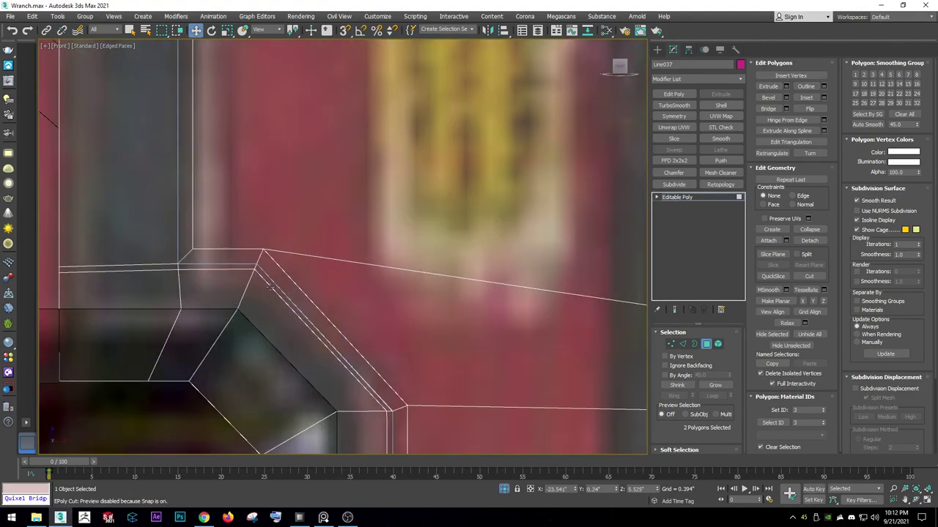
pyautogui.scroll(-5, 223, 279)
pyautogui.moveTo(188, 366); pyautogui.dragTo(251, 393, button='middle')
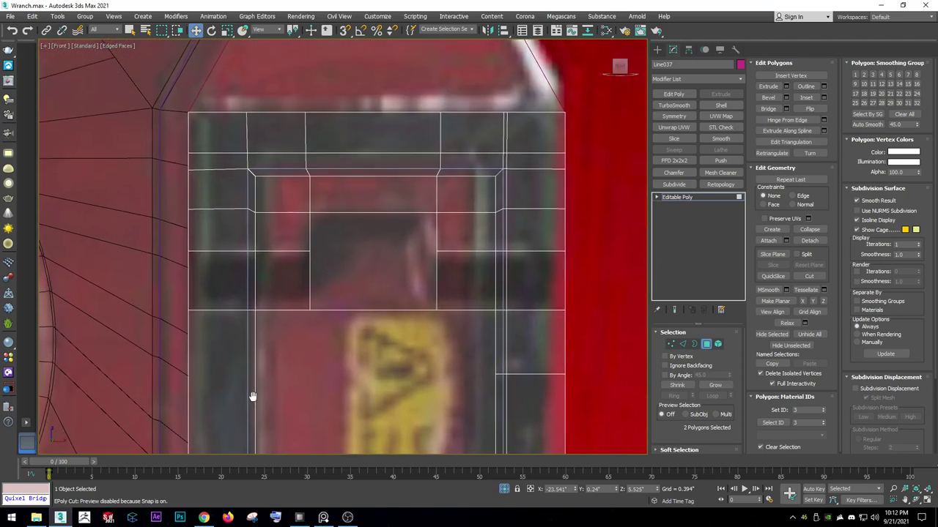
pyautogui.scroll(3, 291, 221)
pyautogui.scroll(2, 327, 186)
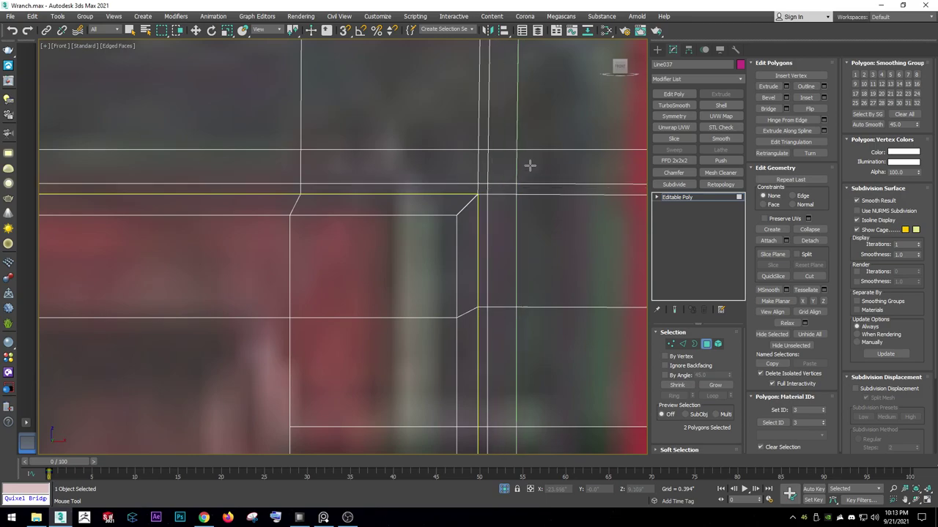
pyautogui.scroll(-5, 529, 163)
pyautogui.scroll(5, 358, 198)
pyautogui.scroll(-5, 359, 198)
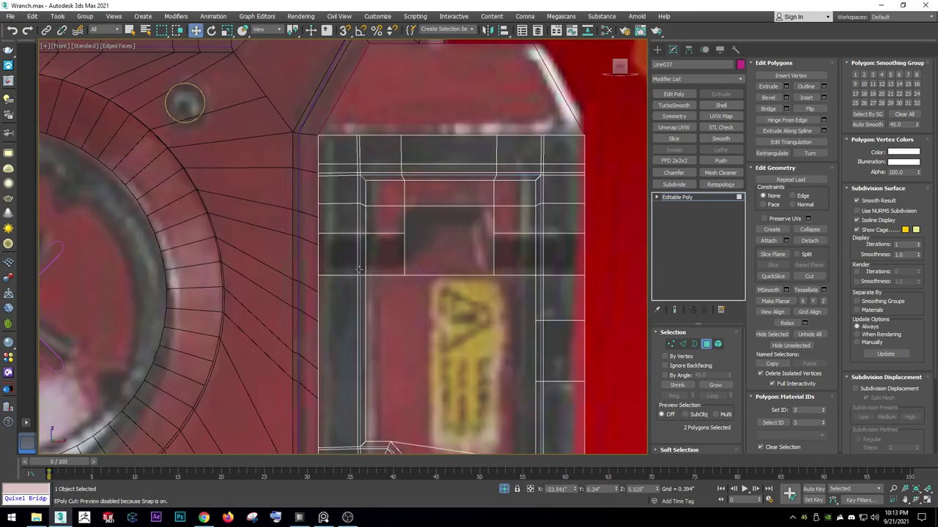
pyautogui.scroll(1, 373, 362)
pyautogui.scroll(3, 398, 229)
pyautogui.moveTo(399, 228); pyautogui.dragTo(298, 111, button='middle')
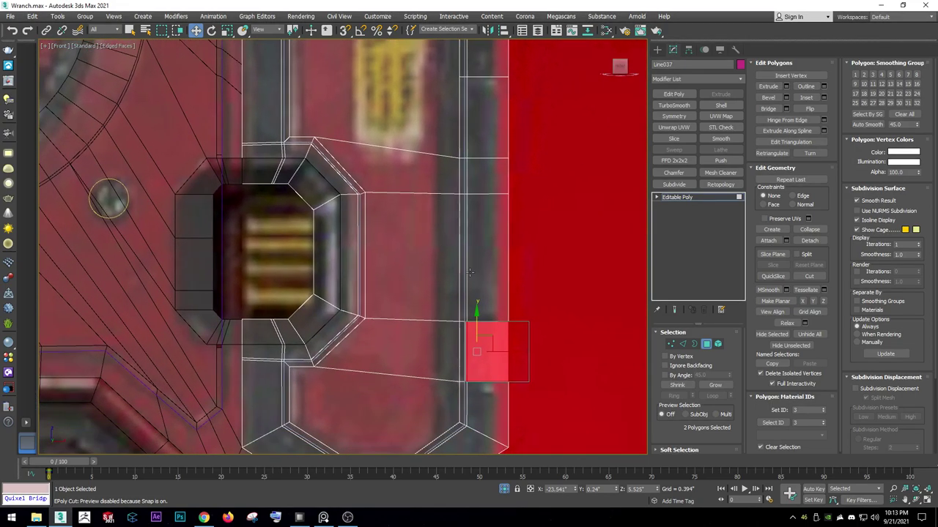
pyautogui.moveTo(484, 233); pyautogui.dragTo(491, 339, button='middle')
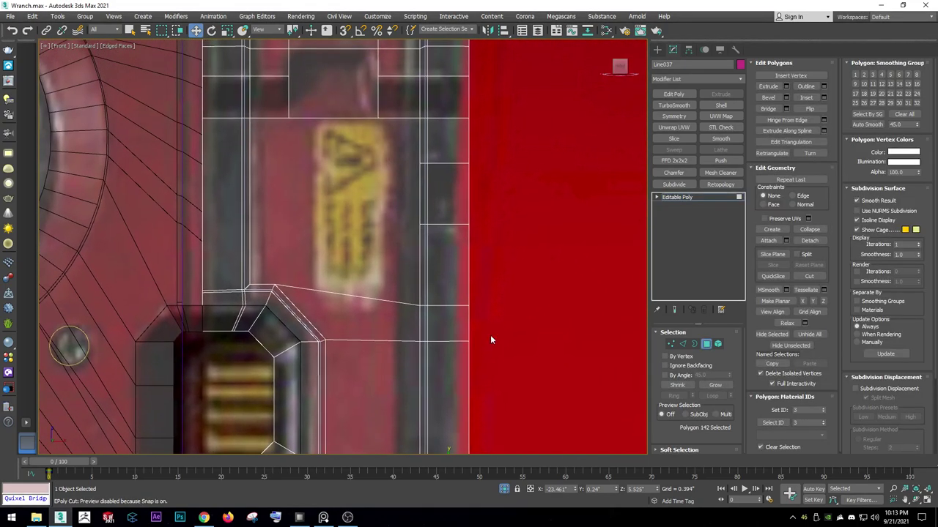
pyautogui.press('Delete')
# Switch to Edge mode and set the viewport shading to Clay with Edged Faces.
pyautogui.rightClick(466, 227)
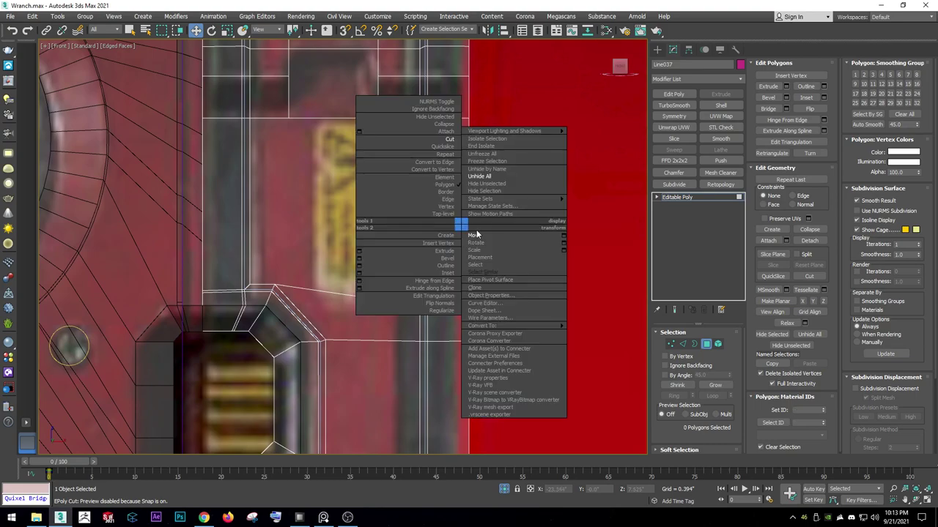
pyautogui.click(468, 236)
pyautogui.keyDown('alt'); pyautogui.moveTo(453, 228); pyautogui.dragTo(431, 214, button='middle'); pyautogui.keyUp('alt')
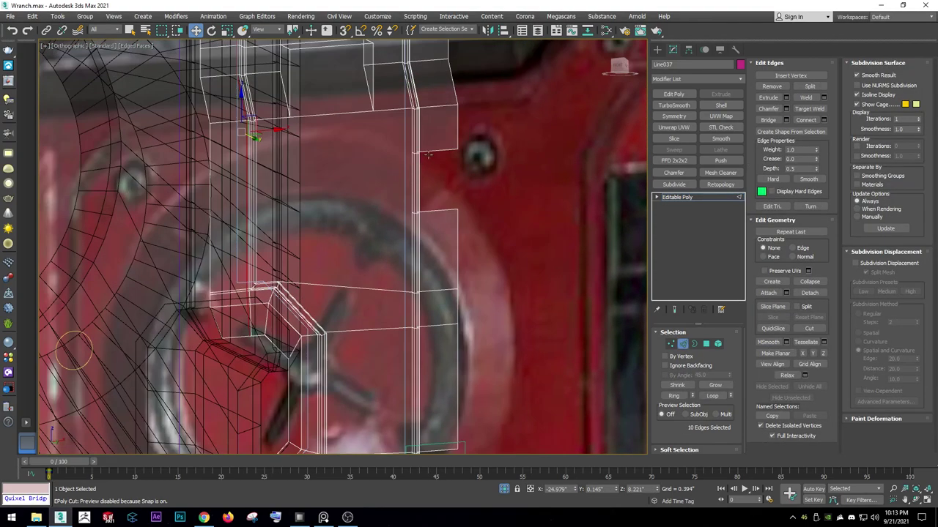
pyautogui.click(139, 49)
pyautogui.click(168, 110)
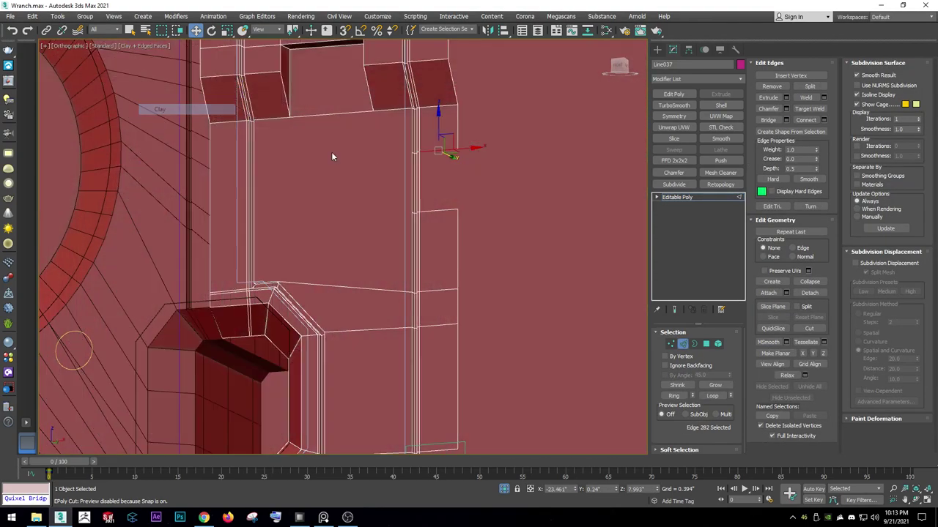
# Select the border edges around the hole and orbit to inspect the panel's depth.
pyautogui.keyDown('alt'); pyautogui.moveTo(330, 155); pyautogui.dragTo(427, 174, button='middle'); pyautogui.keyUp('alt')
pyautogui.keyDown('ctrl'); pyautogui.click(472, 277); pyautogui.keyUp('ctrl')
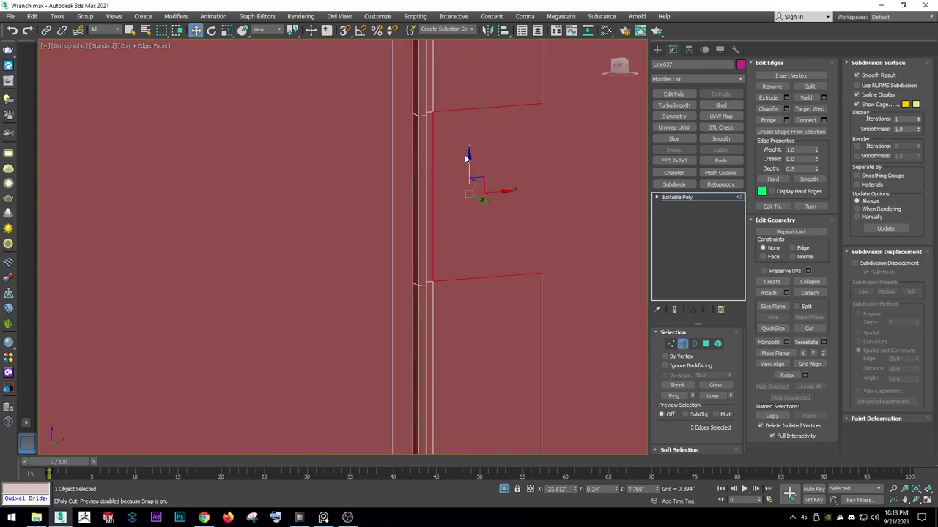
pyautogui.scroll(-5, 469, 268)
pyautogui.scroll(6, 466, 262)
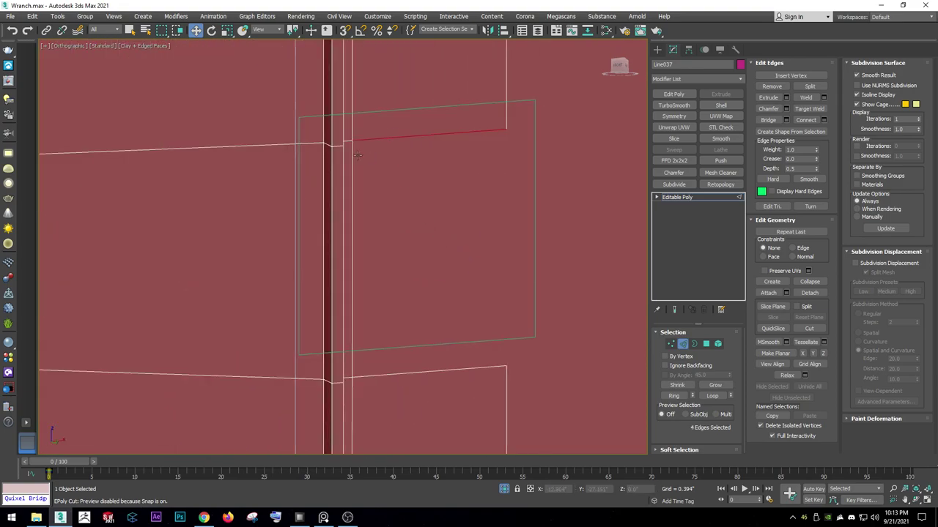
pyautogui.keyDown('ctrl'); pyautogui.click(394, 368); pyautogui.keyUp('ctrl')
pyautogui.scroll(-5, 429, 261)
pyautogui.moveTo(429, 262)
pyautogui.keyDown('alt'); pyautogui.mouseDown(button='middle')
pyautogui.moveTo(373, 272)
pyautogui.moveTo(367, 293)
pyautogui.mouseUp(button='middle'); pyautogui.keyUp('alt')
pyautogui.scroll(6, 432, 262)
pyautogui.moveTo(431, 262)
pyautogui.keyDown('alt'); pyautogui.mouseDown(button='middle')
pyautogui.moveTo(396, 268)
pyautogui.moveTo(346, 308)
pyautogui.mouseUp(button='middle'); pyautogui.keyUp('alt')
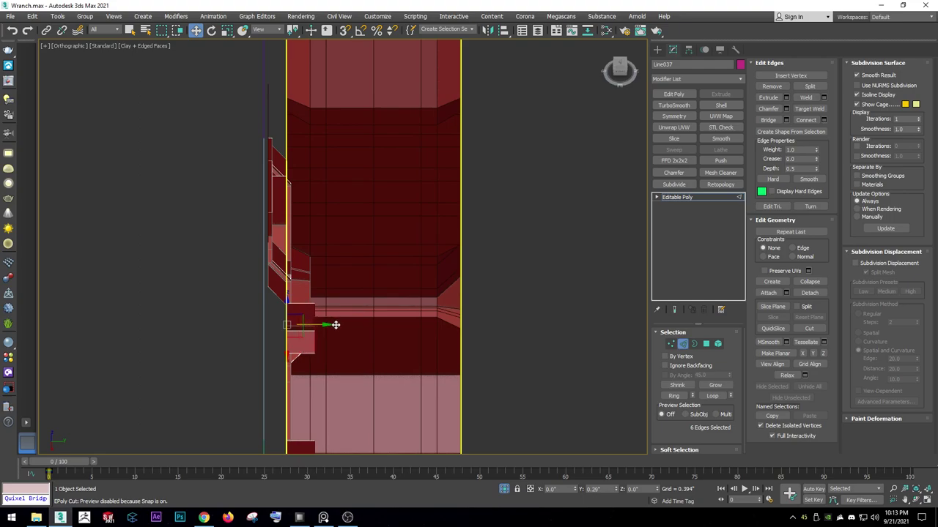
pyautogui.keyDown('alt'); pyautogui.moveTo(317, 330); pyautogui.dragTo(344, 308, button='middle'); pyautogui.keyUp('alt')
pyautogui.scroll(4, 395, 287)
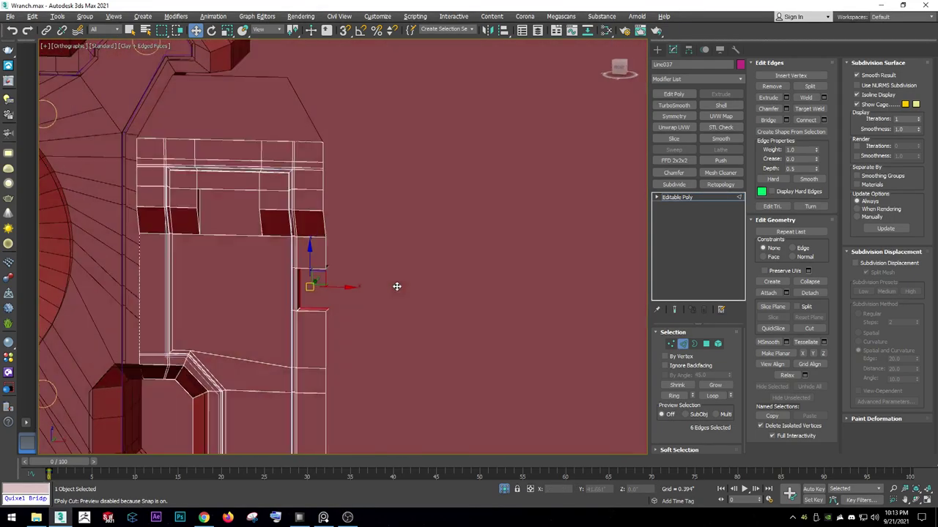
pyautogui.moveTo(396, 286)
pyautogui.mouseDown(button='middle')
pyautogui.moveTo(373, 218)
pyautogui.moveTo(359, 264)
pyautogui.mouseUp(button='middle')
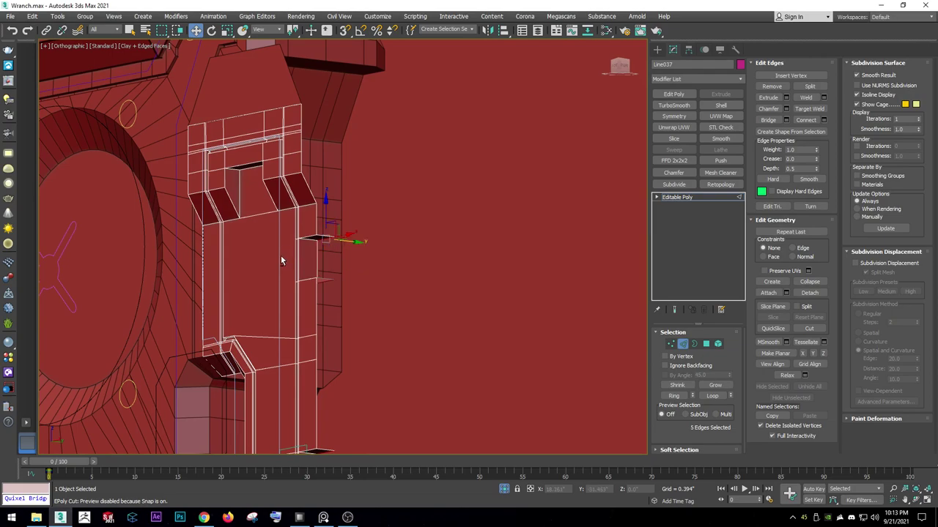
pyautogui.keyDown('alt'); pyautogui.moveTo(281, 258); pyautogui.dragTo(300, 255, button='middle'); pyautogui.keyUp('alt')
pyautogui.scroll(3, 352, 220)
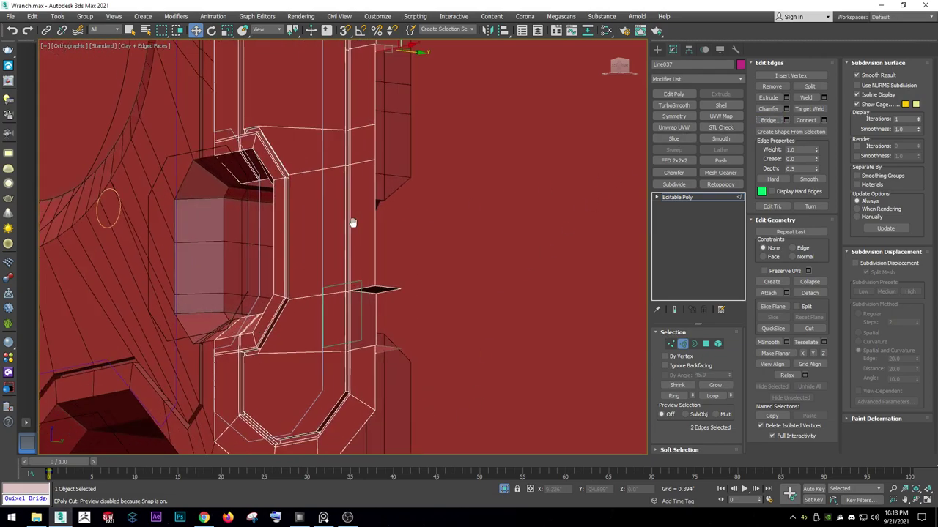
pyautogui.scroll(3, 407, 223)
pyautogui.keyDown('alt'); pyautogui.moveTo(412, 211); pyautogui.dragTo(417, 293, button='middle'); pyautogui.keyUp('alt')
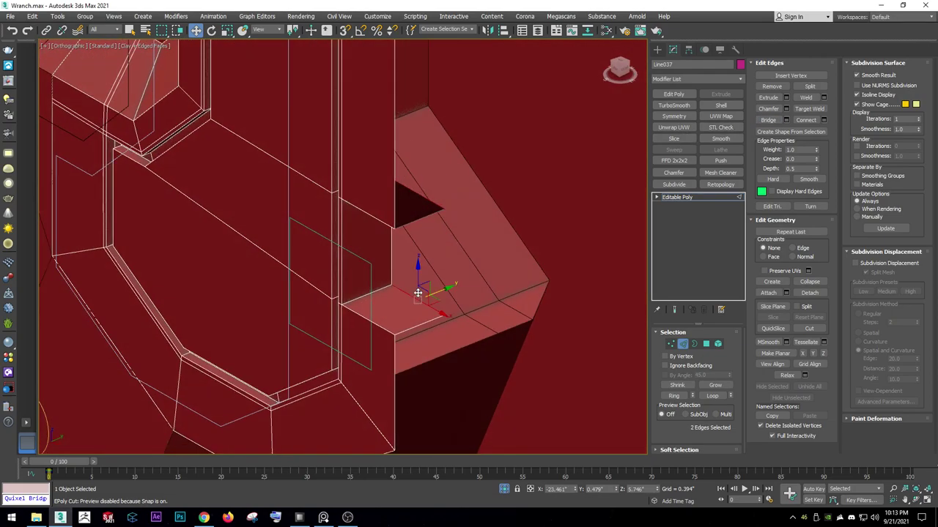
# Return to Front view with Default Shading and exit edge editing to object level.
pyautogui.press('f')
pyautogui.scroll(3, 477, 174)
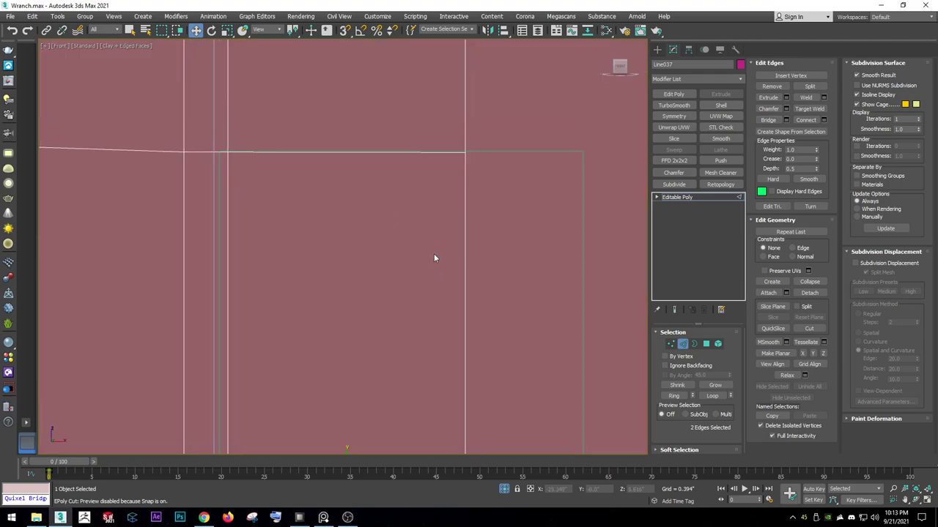
pyautogui.scroll(-5, 433, 253)
pyautogui.moveTo(434, 253); pyautogui.dragTo(444, 325, button='middle')
pyautogui.click(132, 46)
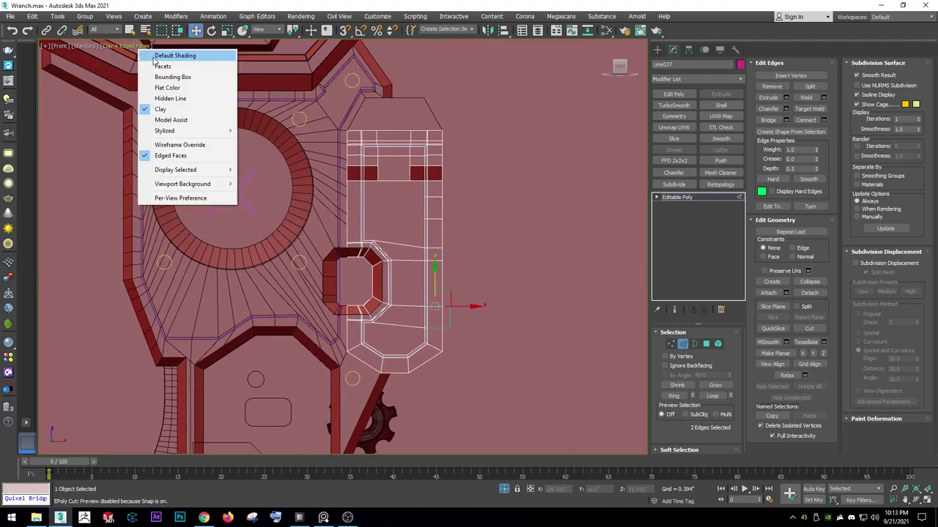
pyautogui.click(157, 53)
pyautogui.click(676, 197)
# Select the side panel Line037, zoom to it, and try moving it before cancelling.
pyautogui.press('z')
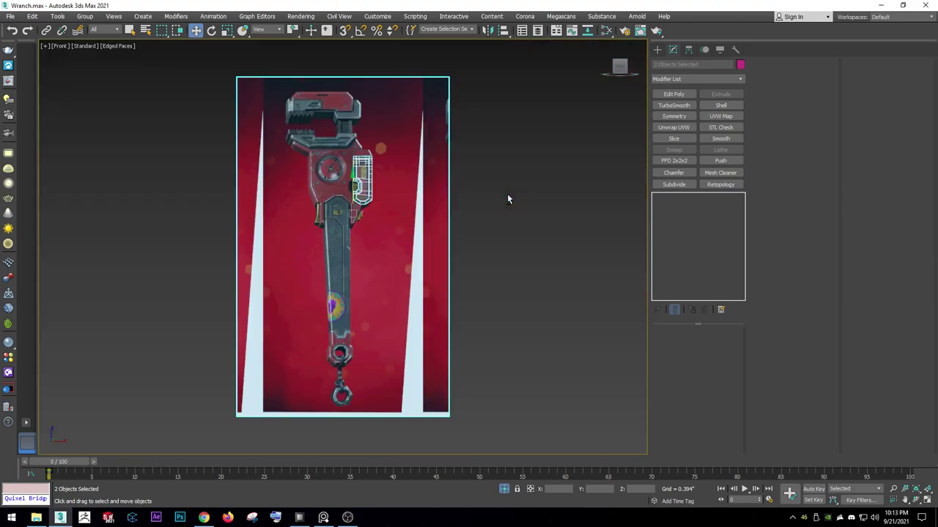
pyautogui.click(429, 190)
pyautogui.press('z')
pyautogui.moveTo(347, 222)
pyautogui.mouseDown()
pyautogui.moveTo(209, 198)
pyautogui.moveTo(213, 217)
pyautogui.mouseUp()
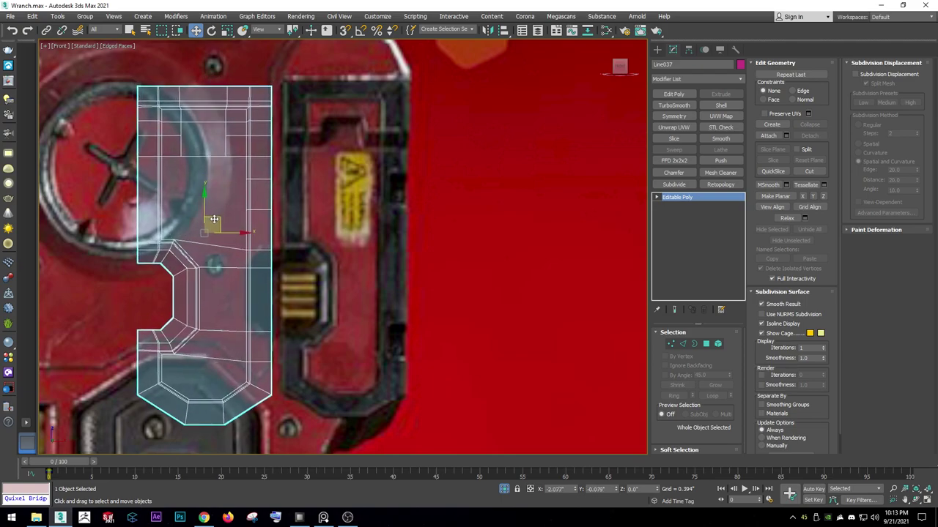
pyautogui.rightClick(213, 216)
# Orbit away from the reference image and set shading to Clay with Edged Faces.
pyautogui.rightClick(344, 184)
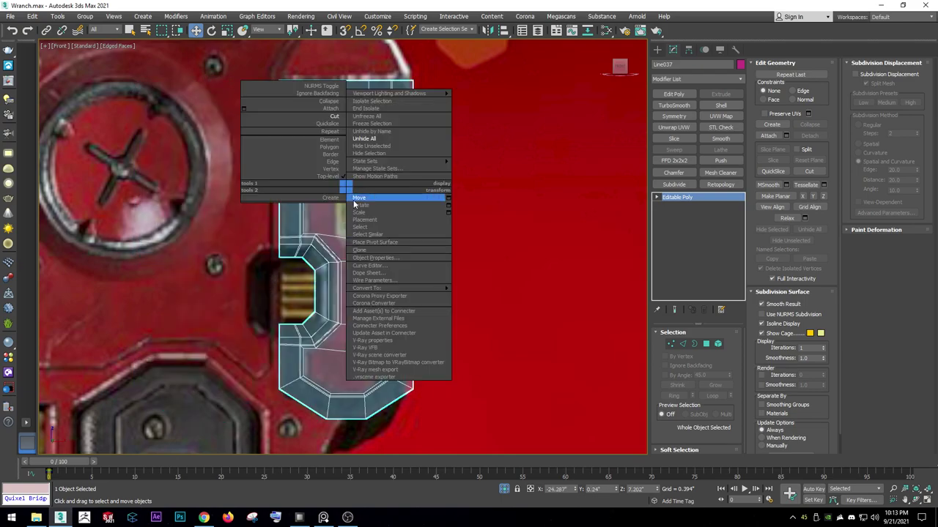
pyautogui.press('Escape')
pyautogui.keyDown('alt'); pyautogui.moveTo(345, 184); pyautogui.dragTo(306, 215, button='middle'); pyautogui.keyUp('alt')
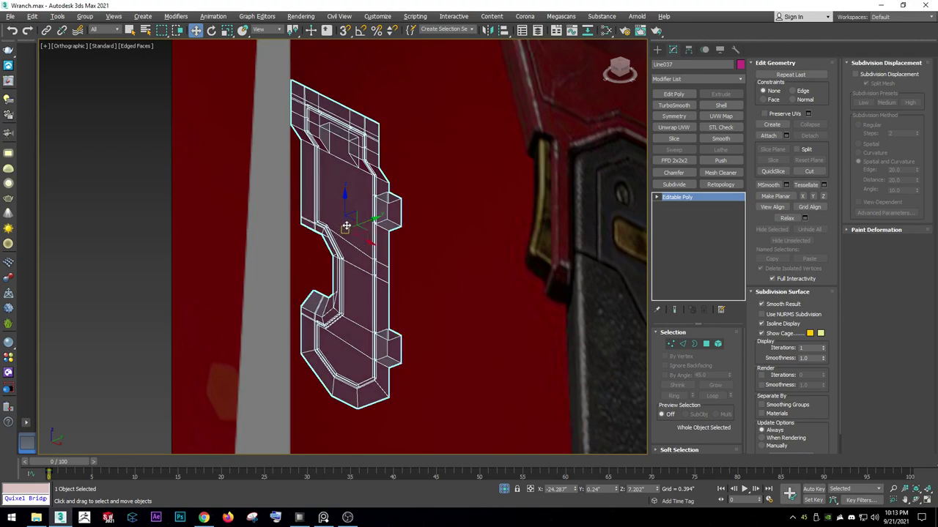
pyautogui.keyDown('alt'); pyautogui.moveTo(347, 225); pyautogui.dragTo(327, 182, button='middle'); pyautogui.keyUp('alt')
pyautogui.click(151, 46)
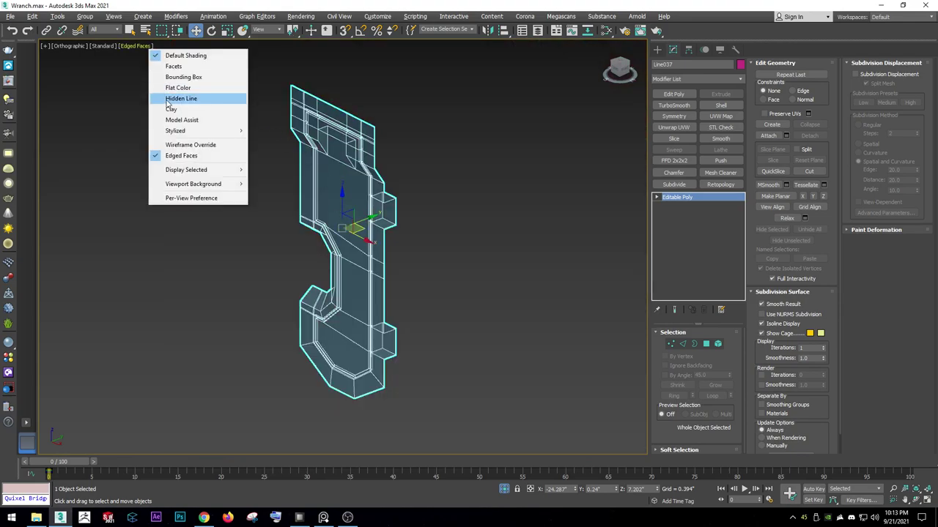
pyautogui.click(183, 110)
# Select all open borders, convert them to edges, and snap them onto neighbouring vertices.
pyautogui.press('3')
pyautogui.hotkey('ctrl', 'a')
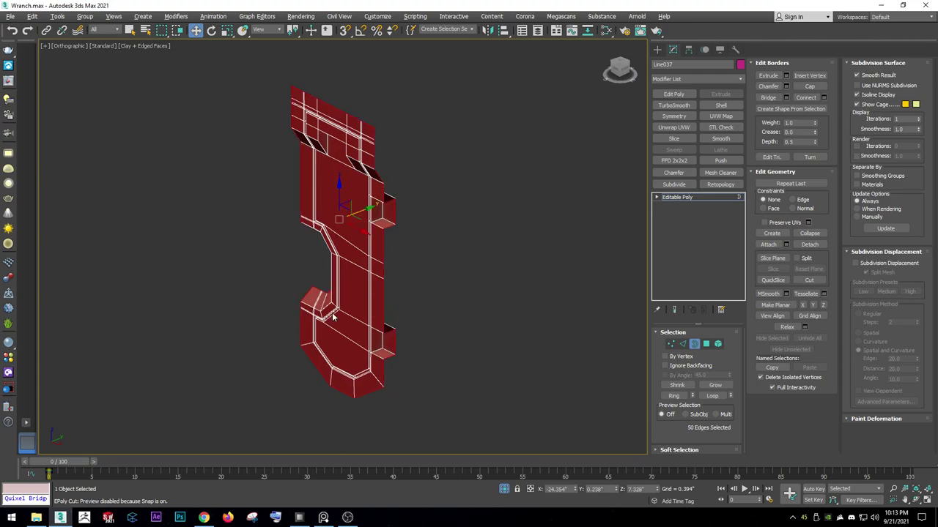
pyautogui.press('2')
pyautogui.moveTo(398, 173)
pyautogui.keyDown('alt'); pyautogui.mouseDown(button='middle')
pyautogui.moveTo(304, 243)
pyautogui.moveTo(333, 175)
pyautogui.moveTo(345, 55)
pyautogui.mouseUp(button='middle'); pyautogui.keyUp('alt')
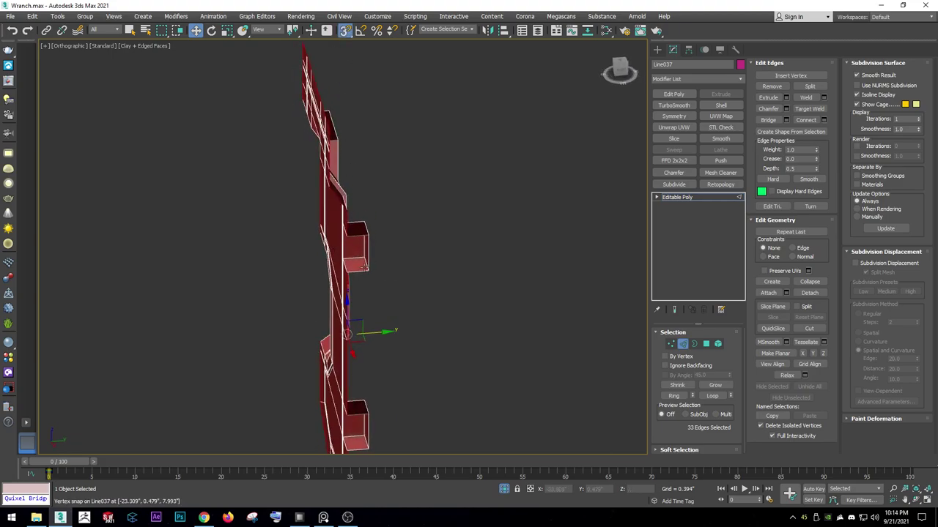
pyautogui.moveTo(374, 331); pyautogui.dragTo(373, 233)
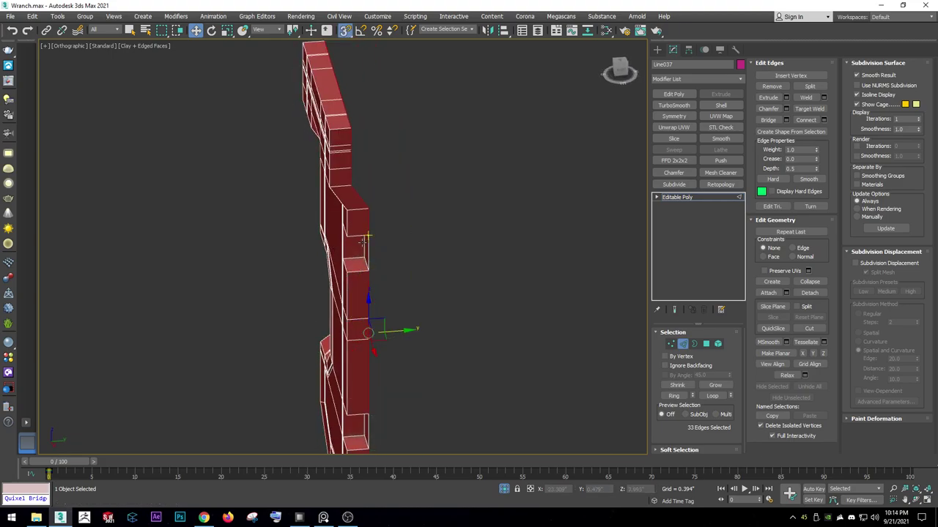
pyautogui.keyDown('alt'); pyautogui.moveTo(363, 240); pyautogui.dragTo(284, 87, button='middle'); pyautogui.keyUp('alt')
# Weld the overlapping vertices from the quad menu, inspect the panel's edge, then undo.
pyautogui.press('1')
pyautogui.scroll(5, 381, 185)
pyautogui.rightClick(383, 189)
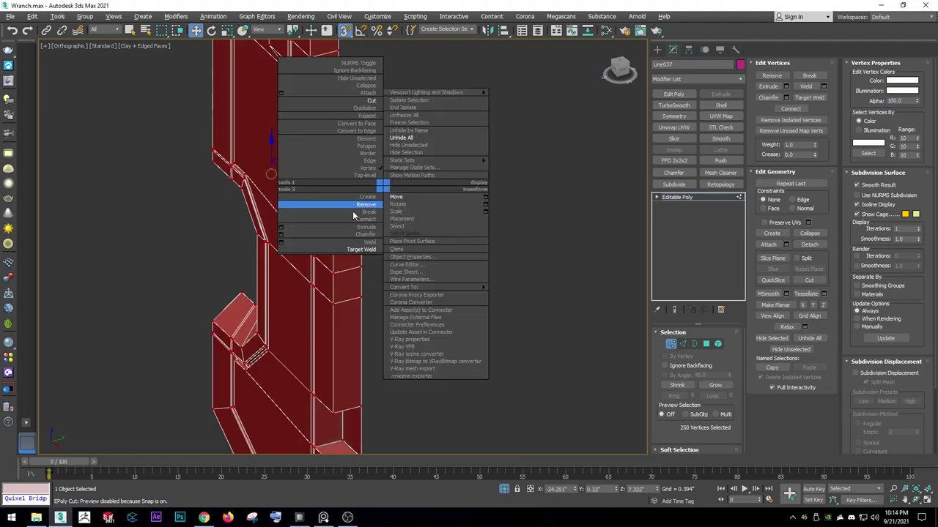
pyautogui.click(281, 243)
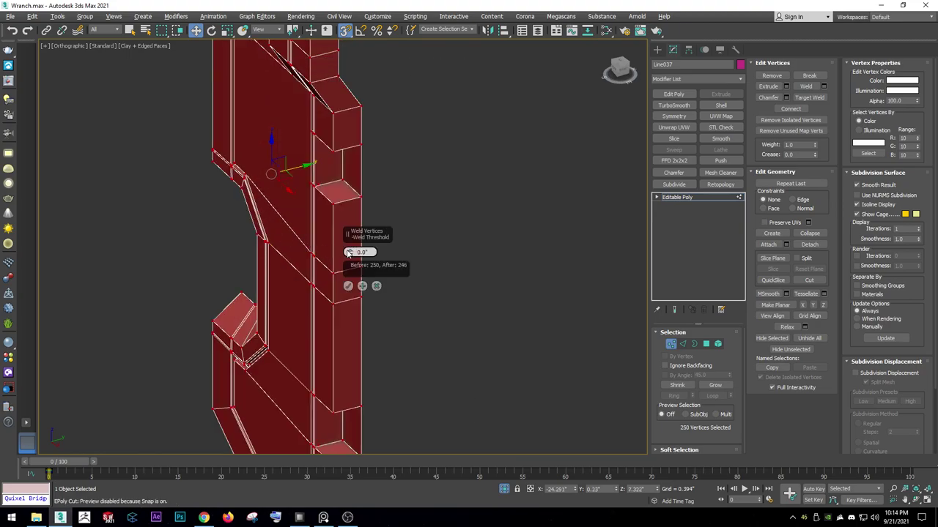
pyautogui.click(348, 286)
pyautogui.press('3')
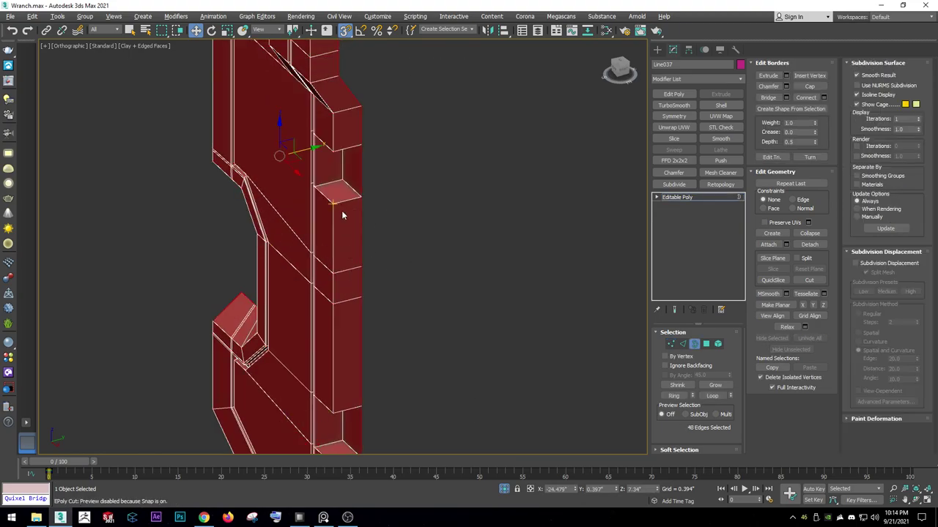
pyautogui.moveTo(317, 141); pyautogui.dragTo(312, 162, button='middle')
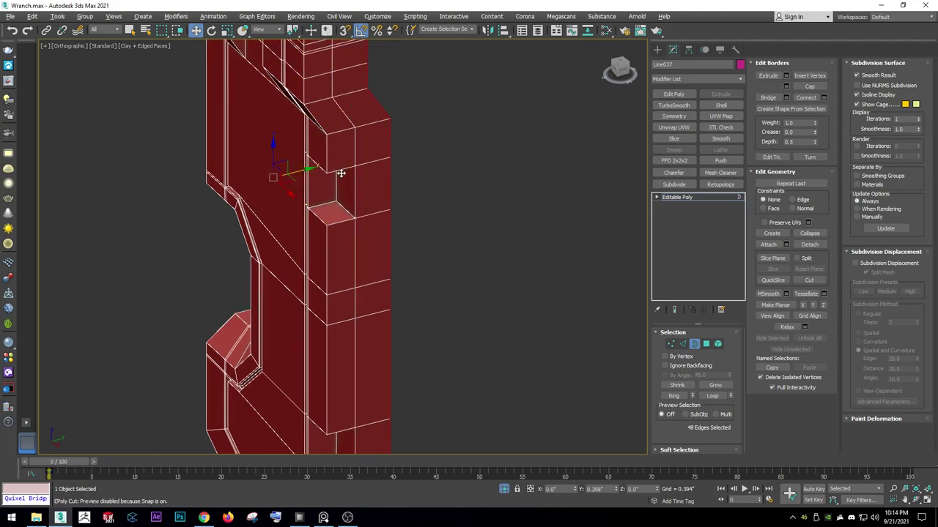
pyautogui.moveTo(309, 170)
pyautogui.keyDown('alt'); pyautogui.mouseDown(button='middle')
pyautogui.moveTo(442, 239)
pyautogui.moveTo(365, 194)
pyautogui.moveTo(356, 209)
pyautogui.moveTo(325, 192)
pyautogui.moveTo(344, 184)
pyautogui.mouseUp(button='middle'); pyautogui.keyUp('alt')
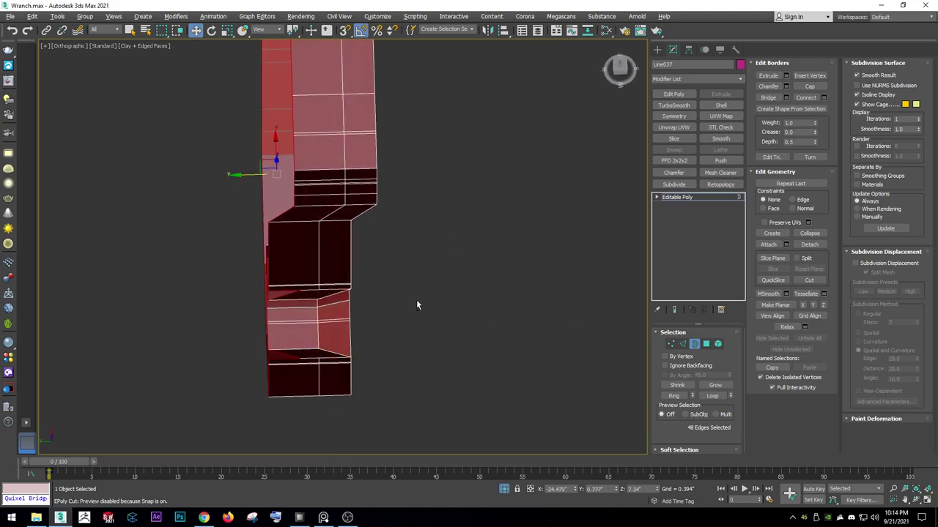
pyautogui.moveTo(416, 302)
pyautogui.keyDown('alt'); pyautogui.mouseDown(button='middle')
pyautogui.moveTo(418, 229)
pyautogui.moveTo(370, 308)
pyautogui.moveTo(394, 301)
pyautogui.moveTo(494, 337)
pyautogui.moveTo(402, 301)
pyautogui.moveTo(286, 293)
pyautogui.mouseUp(button='middle'); pyautogui.keyUp('alt')
pyautogui.hotkey('ctrl', 'z')
# Weld the selected notch vertices together and turn on Target Weld.
pyautogui.press('1')
pyautogui.rightClick(372, 268)
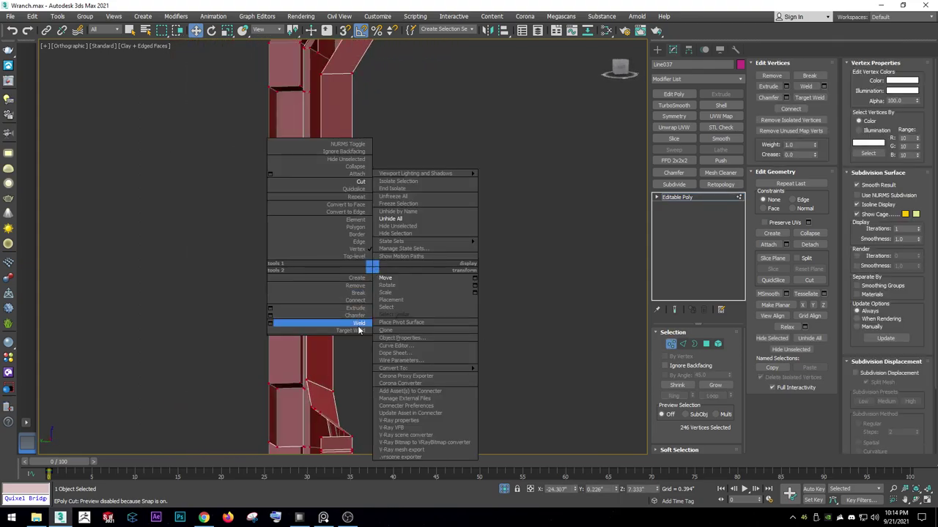
pyautogui.click(358, 330)
pyautogui.keyDown('alt'); pyautogui.moveTo(343, 293); pyautogui.dragTo(372, 224, button='middle'); pyautogui.keyUp('alt')
pyautogui.rightClick(372, 224)
pyautogui.moveTo(235, 269)
pyautogui.keyDown('alt'); pyautogui.mouseDown(button='middle')
pyautogui.moveTo(261, 255)
pyautogui.moveTo(244, 299)
pyautogui.moveTo(239, 237)
pyautogui.mouseUp(button='middle'); pyautogui.keyUp('alt')
pyautogui.rightClick(261, 255)
pyautogui.click(241, 317)
pyautogui.scroll(3, 238, 237)
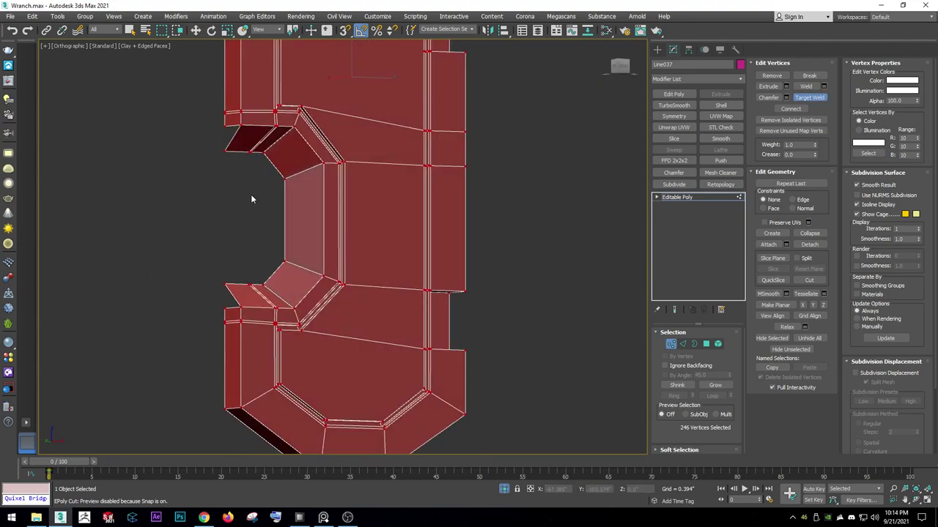
# Clear the vertex selection and re-enable Target Weld at the notch's lower corner.
pyautogui.press('w')
pyautogui.press('2')
pyautogui.scroll(3, 257, 130)
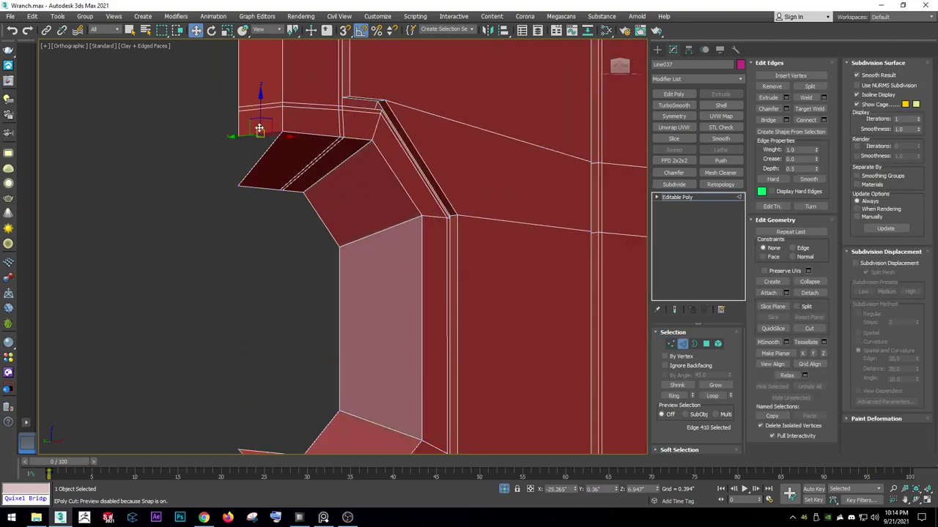
pyautogui.press('1')
pyautogui.rightClick(279, 183)
pyautogui.click(259, 244)
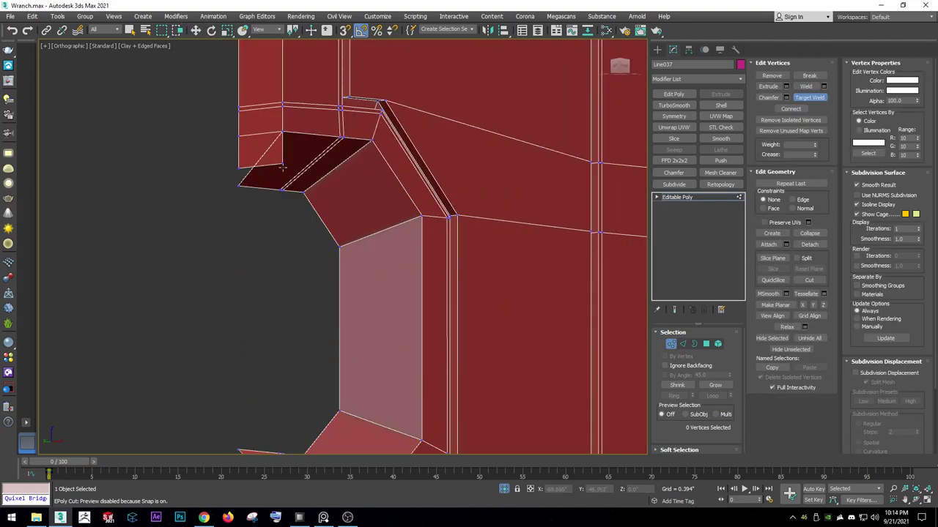
pyautogui.moveTo(247, 307); pyautogui.dragTo(310, 304, button='middle')
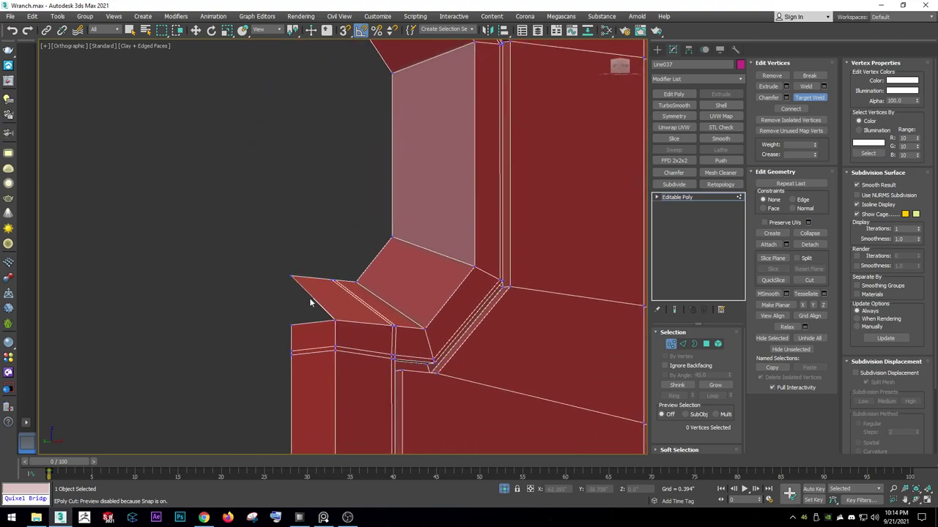
pyautogui.press('w')
pyautogui.press('2')
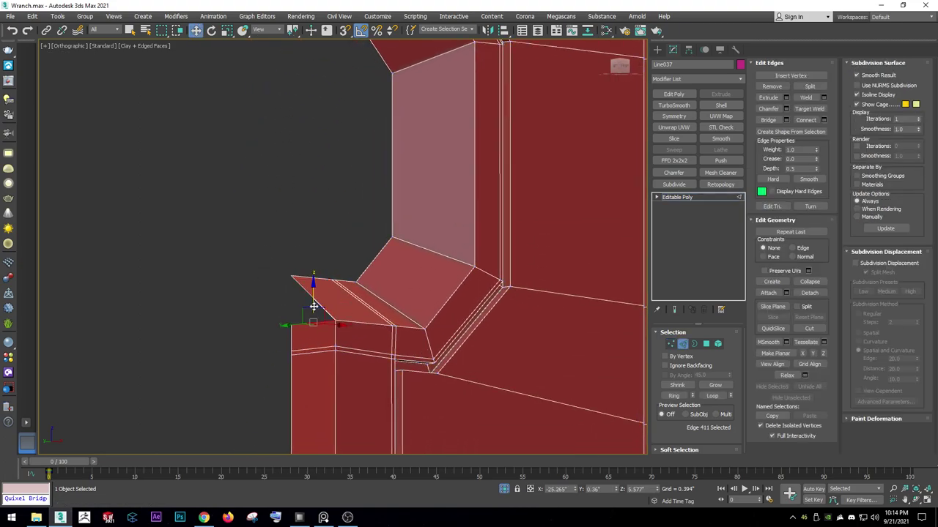
pyautogui.press('1')
pyautogui.rightClick(354, 228)
pyautogui.click(331, 290)
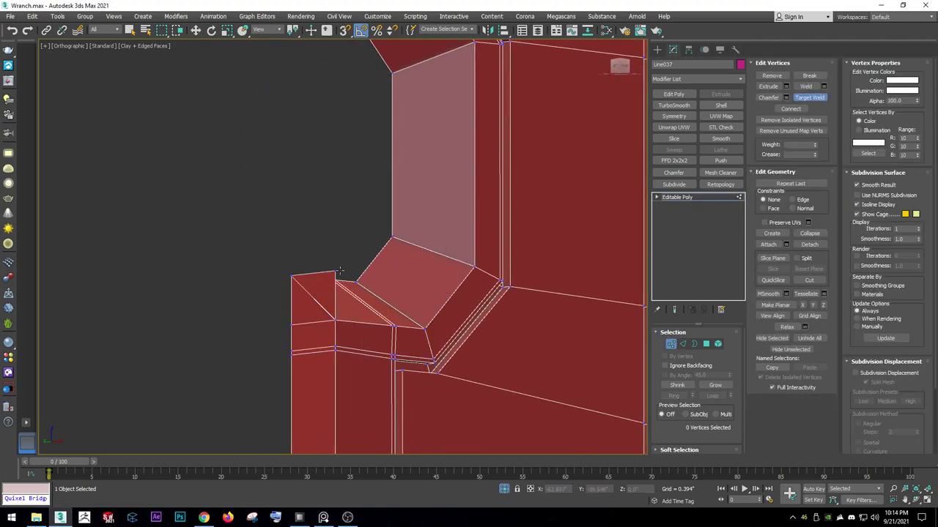
# Target-weld the stray corner vertex onto its neighbour, then select the panel's open border edges.
pyautogui.rightClick(293, 276)
pyautogui.scroll(3, 288, 278)
pyautogui.rightClick(370, 276)
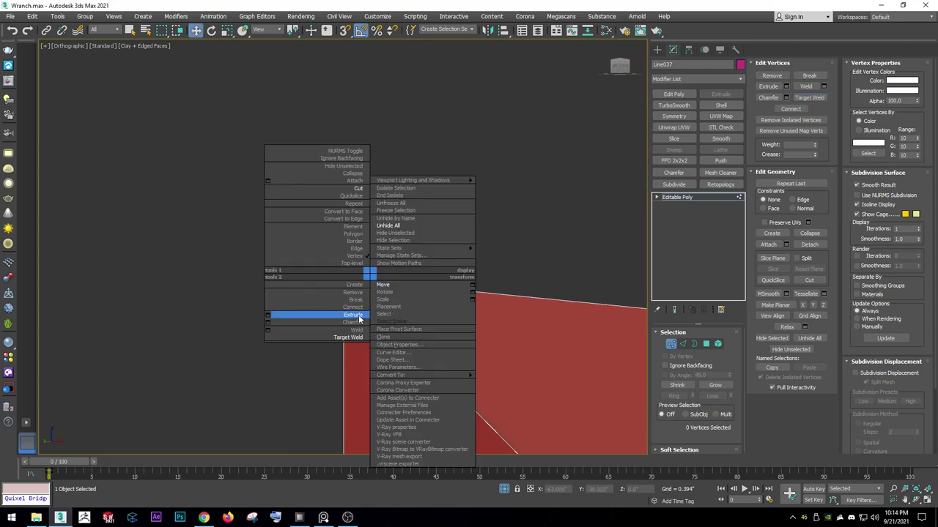
pyautogui.click(356, 340)
pyautogui.moveTo(345, 278); pyautogui.dragTo(332, 279)
pyautogui.rightClick(320, 299)
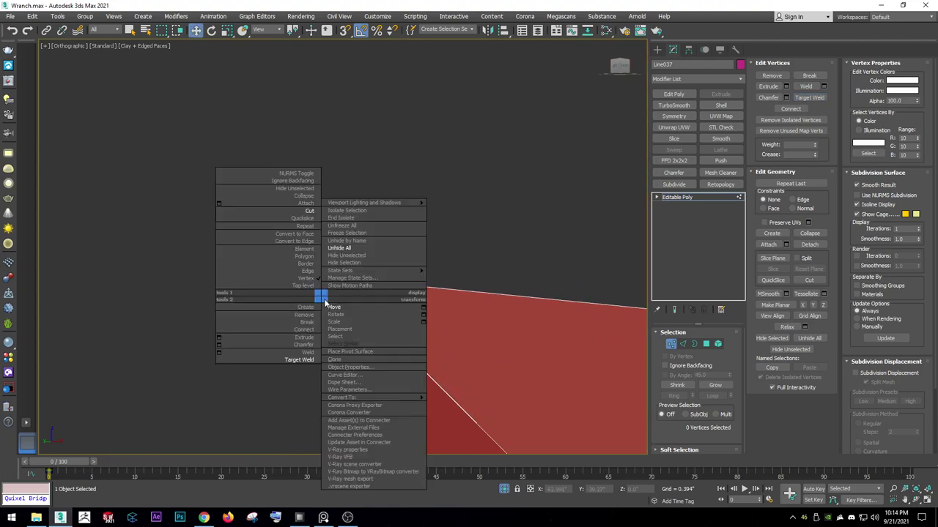
pyautogui.press('3')
pyautogui.rightClick(331, 308)
pyautogui.click(387, 309)
# Flatten the selected border edges with Make Planar Z.
pyautogui.press('z')
pyautogui.scroll(-2, 329, 303)
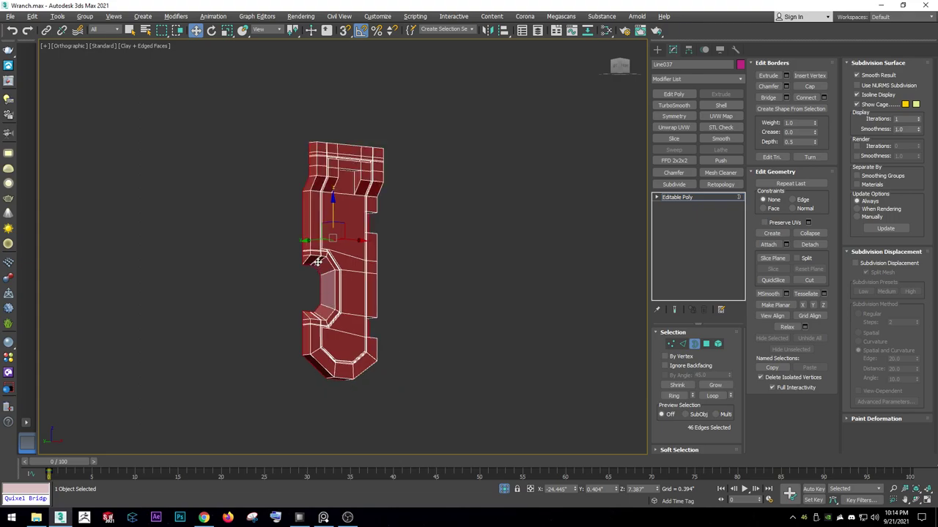
pyautogui.keyDown('alt'); pyautogui.moveTo(329, 304); pyautogui.dragTo(345, 206, button='middle'); pyautogui.keyUp('alt')
pyautogui.scroll(2, 326, 233)
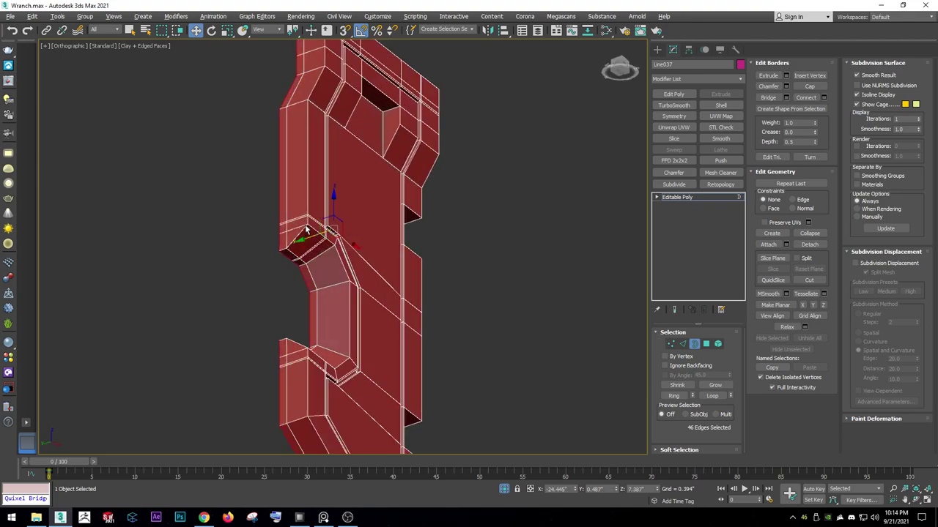
pyautogui.keyDown('alt'); pyautogui.moveTo(306, 230); pyautogui.dragTo(330, 286, button='middle'); pyautogui.keyUp('alt')
pyautogui.click(822, 306)
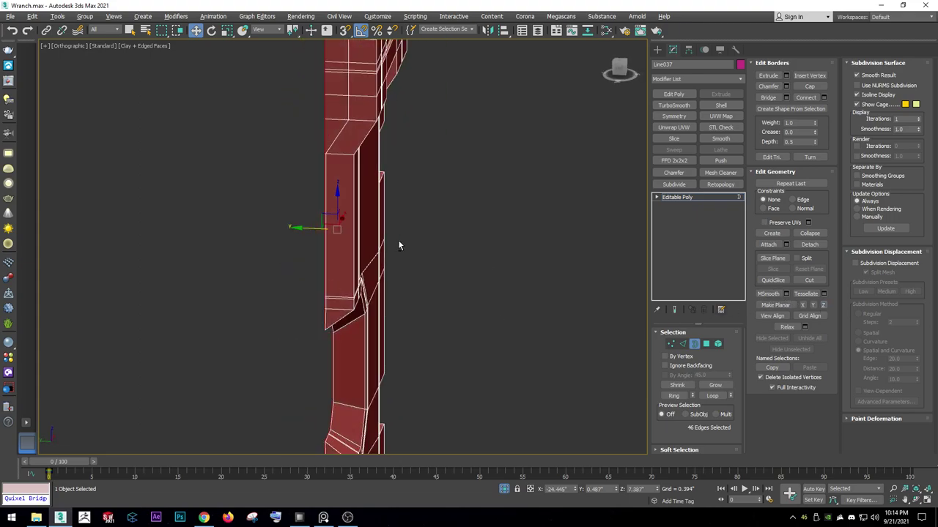
pyautogui.keyDown('alt'); pyautogui.moveTo(398, 245); pyautogui.dragTo(418, 284, button='middle'); pyautogui.keyUp('alt')
pyautogui.moveTo(314, 246)
pyautogui.keyDown('alt'); pyautogui.mouseDown(button='middle')
pyautogui.moveTo(286, 264)
pyautogui.moveTo(322, 287)
pyautogui.moveTo(521, 194)
pyautogui.mouseUp(button='middle'); pyautogui.keyUp('alt')
# Return to object level, unhide the other wrench parts, and select the top trim piece.
pyautogui.rightClick(287, 261)
pyautogui.press('F4')
pyautogui.hotkey('alt', 'x')
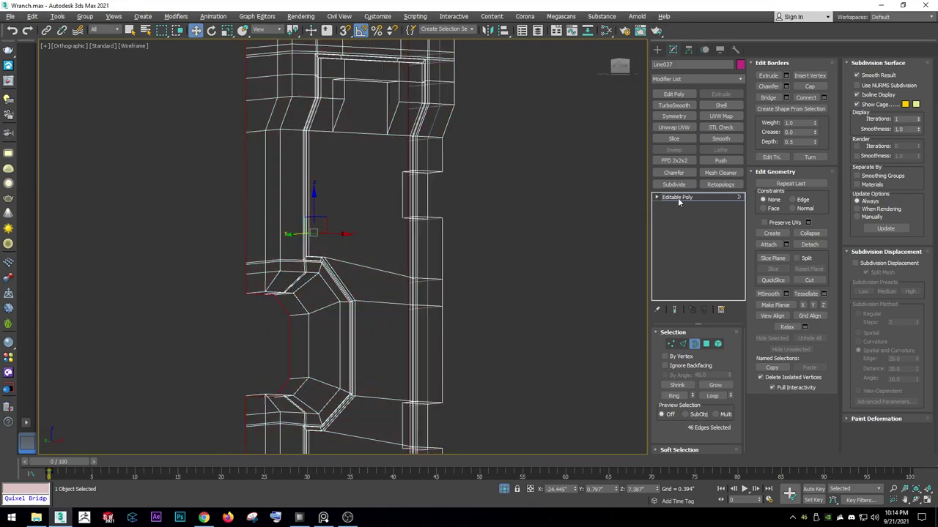
pyautogui.click(677, 197)
pyautogui.rightClick(403, 241)
pyautogui.click(413, 199)
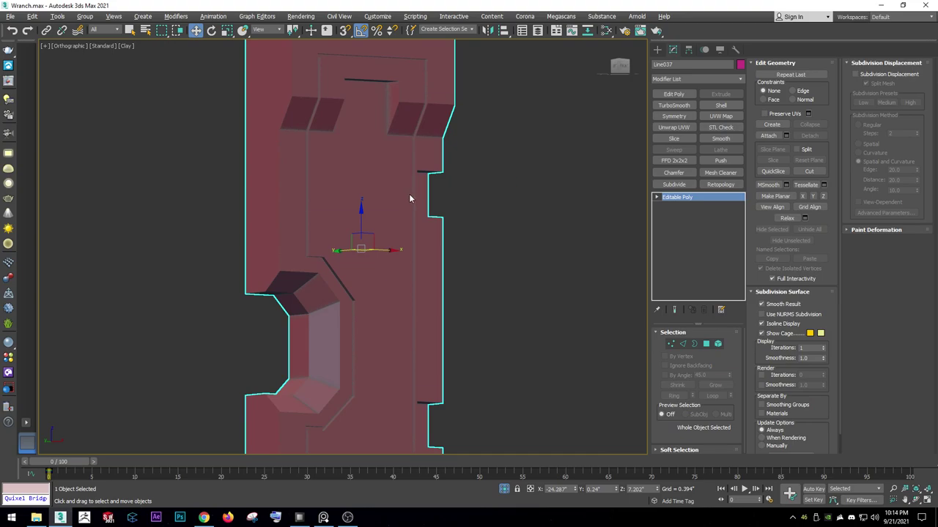
pyautogui.rightClick(412, 199)
pyautogui.click(399, 152)
pyautogui.moveTo(300, 44); pyautogui.dragTo(308, 106, button='middle')
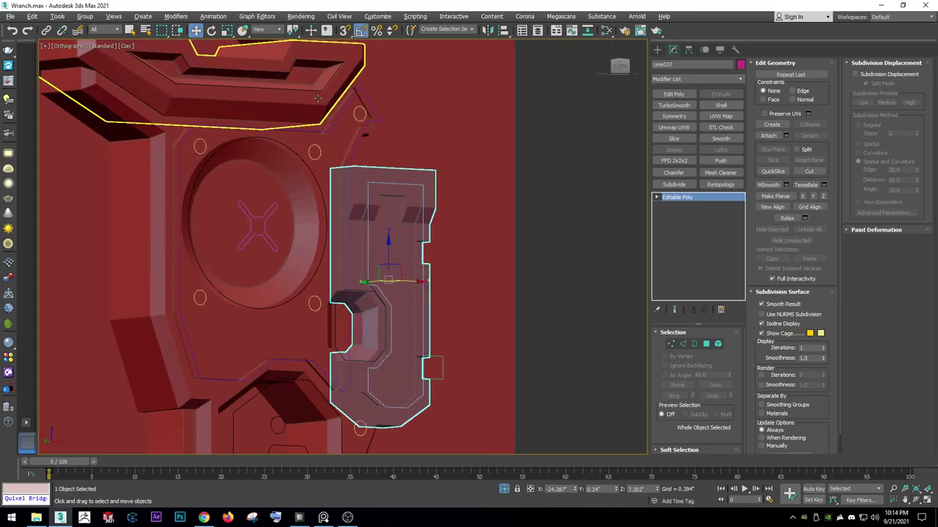
pyautogui.click(307, 103)
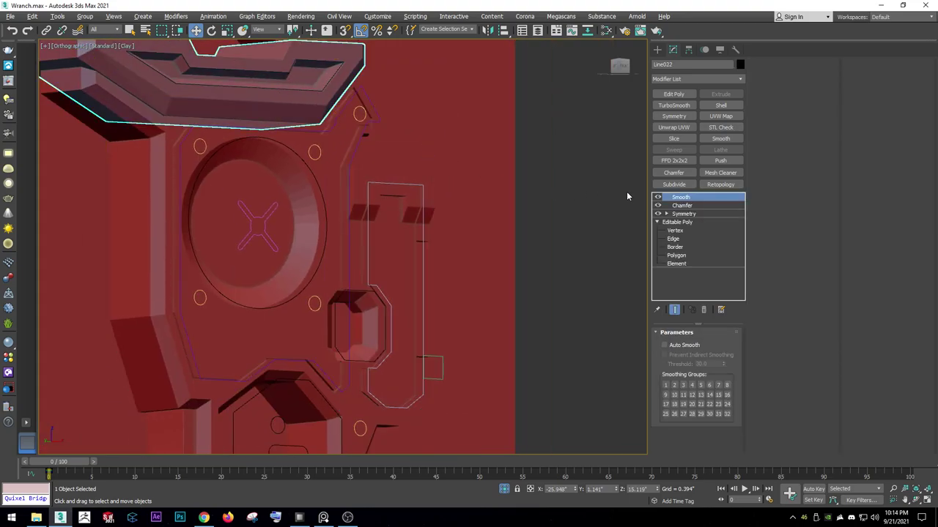
# Copy the top piece's Chamfer onto the side panel and isolate the panel.
pyautogui.click(407, 233)
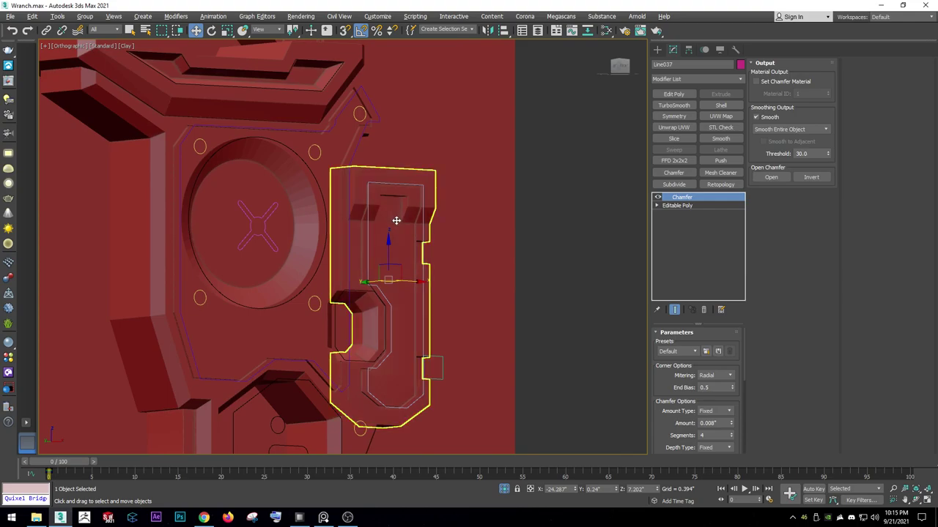
pyautogui.hotkey('alt', 'q')
pyautogui.scroll(4, 372, 168)
pyautogui.moveTo(366, 151)
pyautogui.mouseDown(button='middle')
pyautogui.moveTo(358, 174)
pyautogui.moveTo(645, 144)
pyautogui.moveTo(530, 188)
pyautogui.moveTo(444, 266)
pyautogui.mouseUp(button='middle')
# Add a Smooth modifier above Chamfer and inspect the panel's bevels and notch.
pyautogui.click(720, 139)
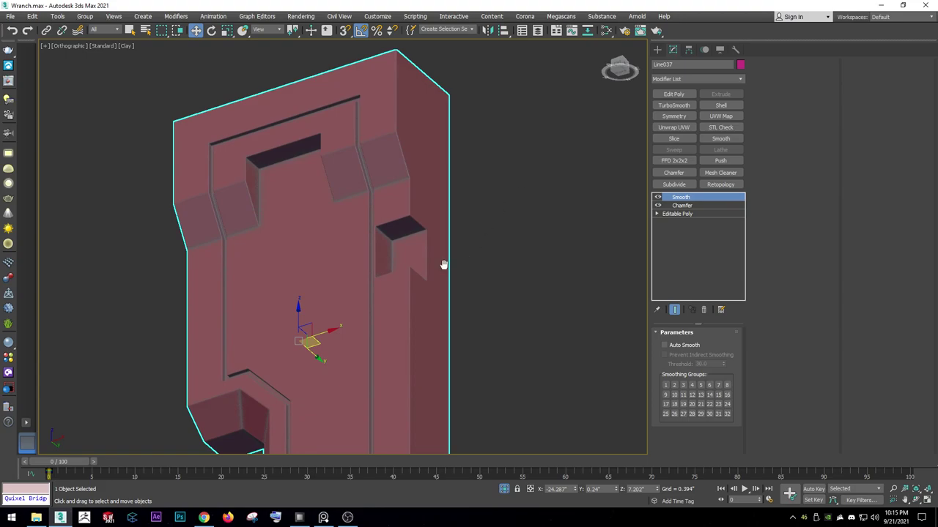
pyautogui.scroll(5, 410, 253)
pyautogui.scroll(-3, 387, 243)
pyautogui.moveTo(383, 262); pyautogui.dragTo(339, 171, button='middle')
pyautogui.scroll(2, 289, 234)
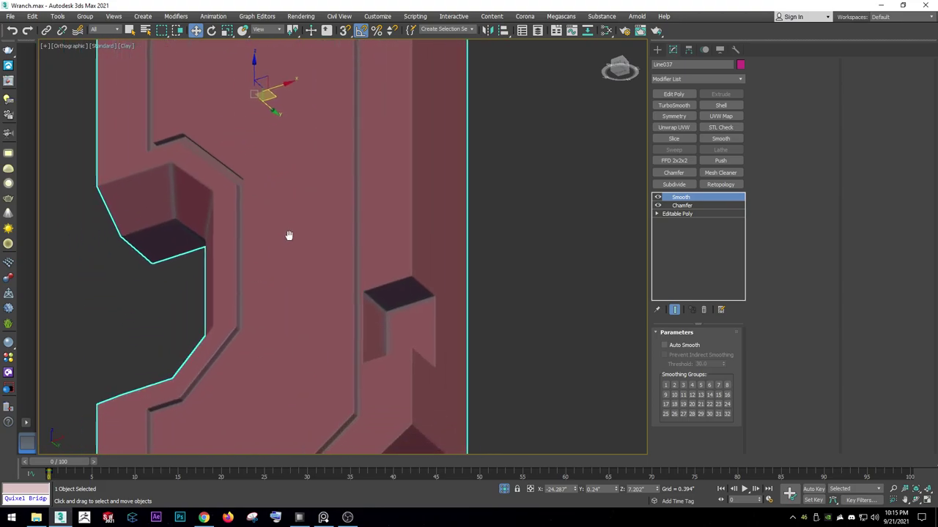
pyautogui.scroll(3, 289, 234)
pyautogui.moveTo(288, 234)
pyautogui.mouseDown(button='middle')
pyautogui.moveTo(366, 238)
pyautogui.moveTo(356, 268)
pyautogui.mouseUp(button='middle')
# End isolation to show the whole wrench, then reselect the side panel.
pyautogui.rightClick(343, 270)
pyautogui.click(363, 265)
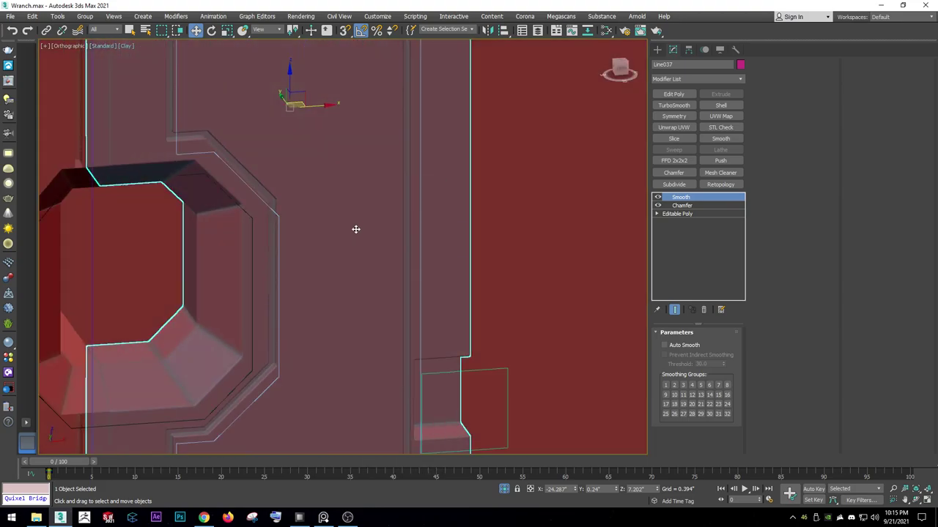
pyautogui.scroll(-5, 414, 255)
pyautogui.scroll(5, 564, 267)
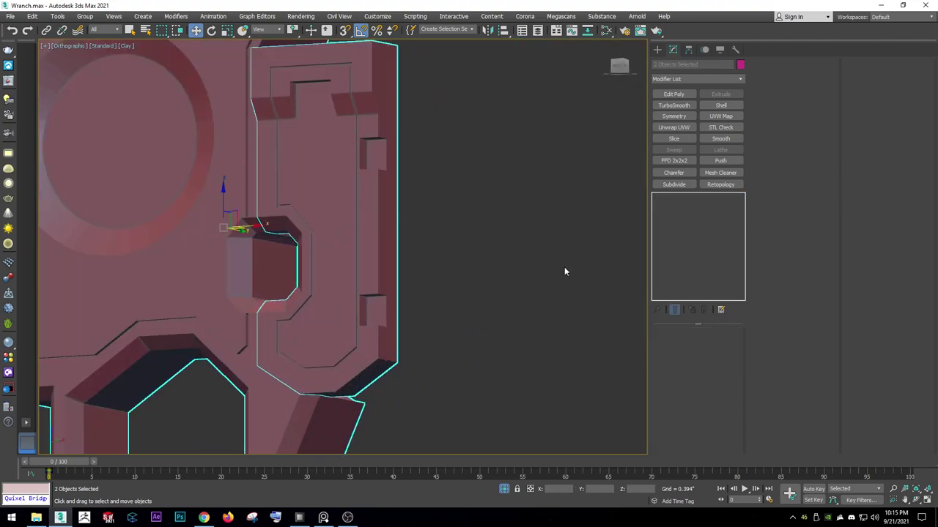
pyautogui.click(564, 267)
pyautogui.scroll(3, 319, 223)
pyautogui.click(505, 217)
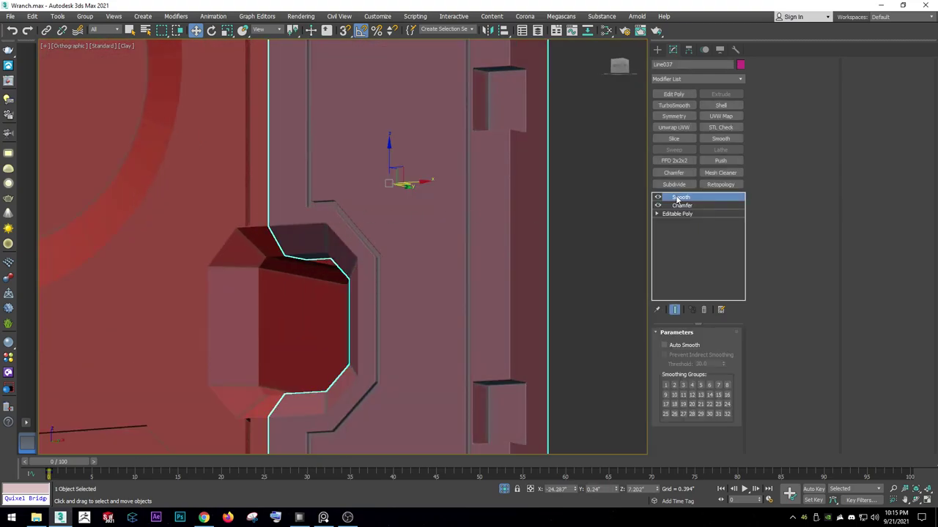
# Delete the Chamfer accidentally dropped on Line024 and reselect the side panel.
pyautogui.moveTo(214, 208); pyautogui.dragTo(529, 216)
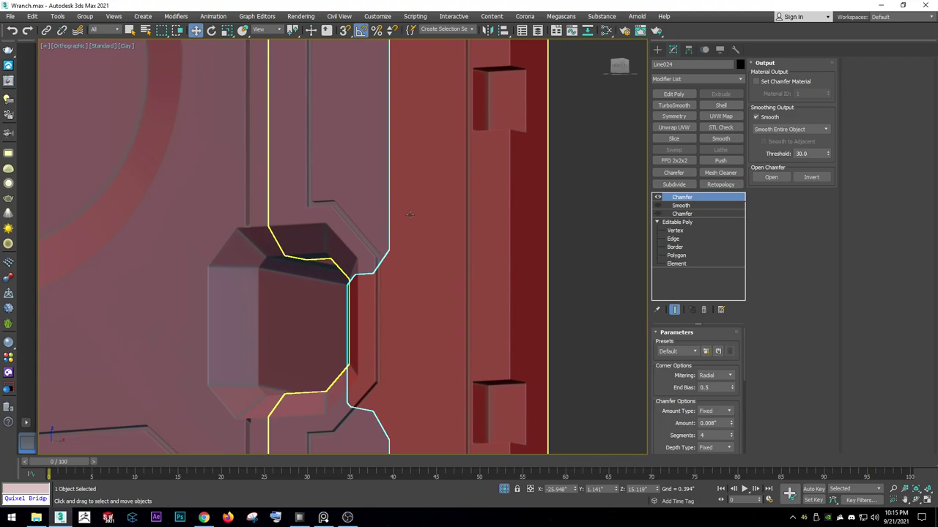
pyautogui.rightClick(659, 197)
pyautogui.click(668, 210)
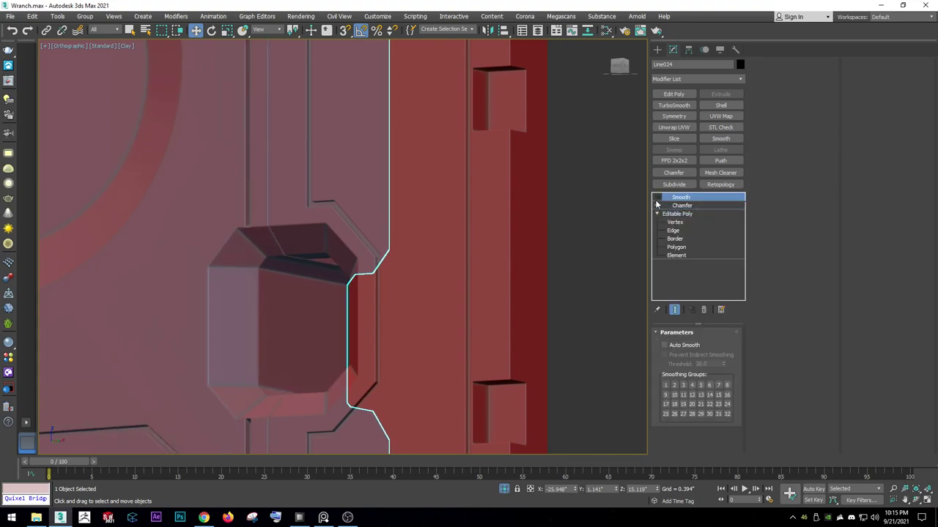
pyautogui.click(606, 225)
pyautogui.click(435, 237)
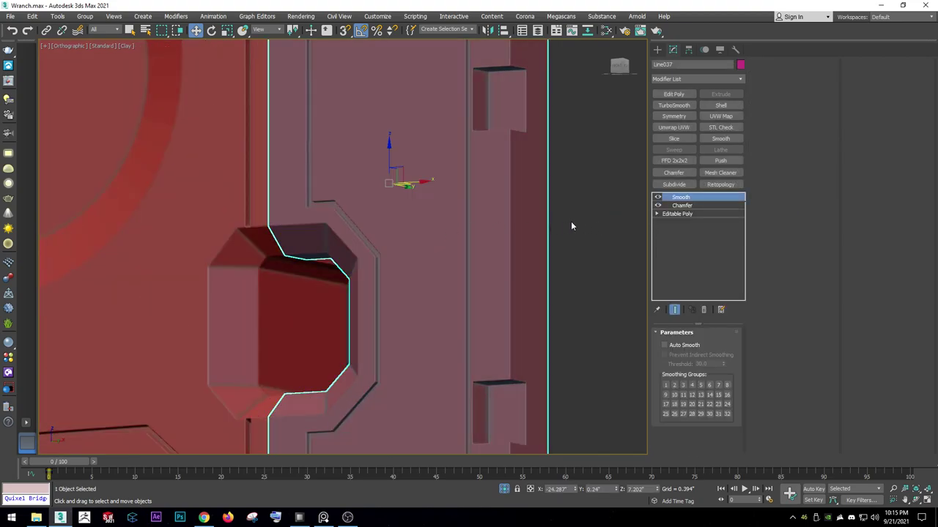
# Orbit around the bevelled side panel to compare its rounded edges.
pyautogui.click(571, 224)
pyautogui.click(474, 232)
pyautogui.moveTo(429, 239)
pyautogui.keyDown('alt'); pyautogui.mouseDown(button='middle')
pyautogui.moveTo(449, 218)
pyautogui.moveTo(461, 230)
pyautogui.moveTo(455, 281)
pyautogui.moveTo(420, 293)
pyautogui.moveTo(450, 278)
pyautogui.mouseUp(button='middle'); pyautogui.keyUp('alt')
pyautogui.click(582, 264)
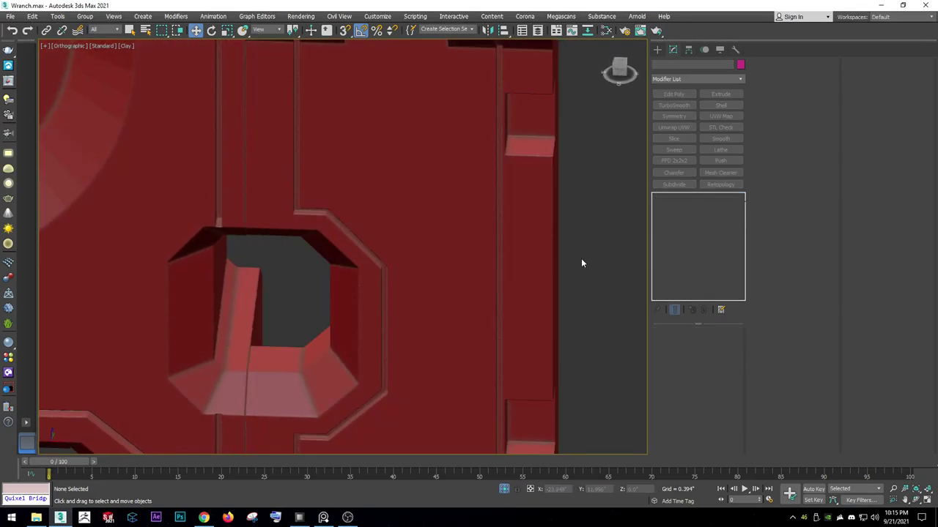
pyautogui.moveTo(581, 263)
pyautogui.keyDown('alt'); pyautogui.mouseDown(button='middle')
pyautogui.moveTo(506, 262)
pyautogui.moveTo(474, 278)
pyautogui.moveTo(439, 241)
pyautogui.mouseUp(button='middle'); pyautogui.keyUp('alt')
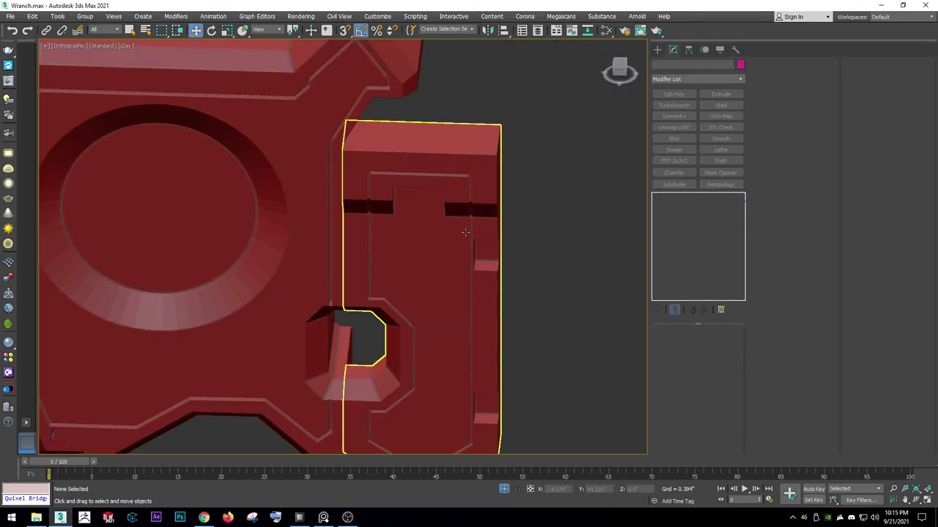
pyautogui.click(426, 234)
# Hide the finished side panel Line037 with Hide Selected.
pyautogui.press('f')
pyautogui.press('z')
pyautogui.rightClick(401, 196)
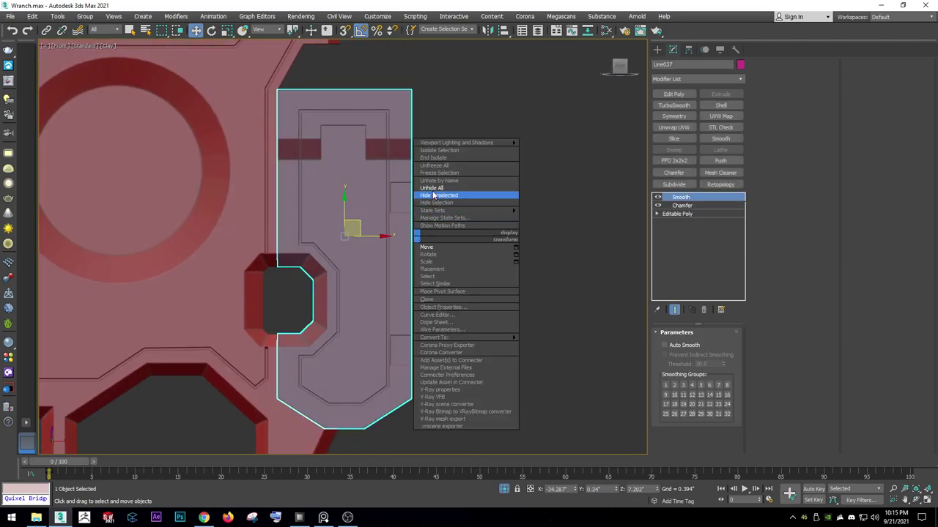
pyautogui.click(411, 213)
# Select the angled piece Object001 and enter its Border sub-object level.
pyautogui.moveTo(354, 144)
pyautogui.mouseDown(button='middle')
pyautogui.moveTo(345, 178)
pyautogui.moveTo(300, 213)
pyautogui.moveTo(422, 235)
pyautogui.mouseUp(button='middle')
pyautogui.click(342, 180)
pyautogui.press('4')
pyautogui.click(692, 344)
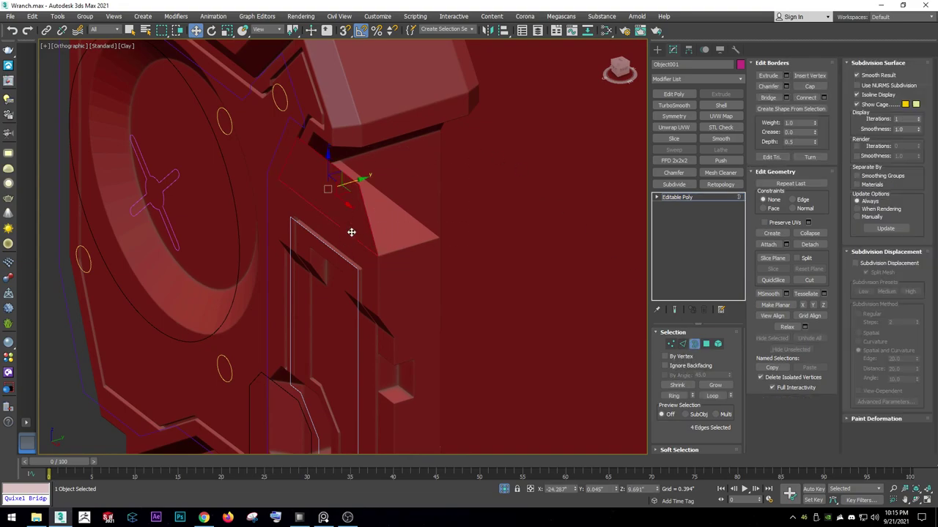
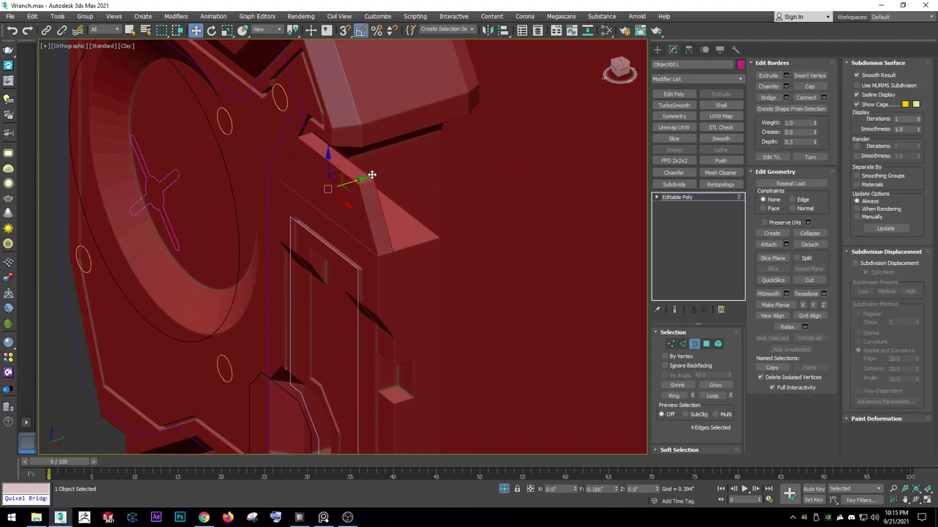
# Select the long side block Line037 and inspect its base mesh borders.
pyautogui.moveTo(385, 170)
pyautogui.keyDown('alt'); pyautogui.mouseDown(button='middle')
pyautogui.moveTo(377, 203)
pyautogui.moveTo(366, 184)
pyautogui.mouseUp(button='middle'); pyautogui.keyUp('alt')
pyautogui.scroll(2, 377, 189)
pyautogui.scroll(-2, 376, 188)
pyautogui.press('3')
pyautogui.click(399, 257)
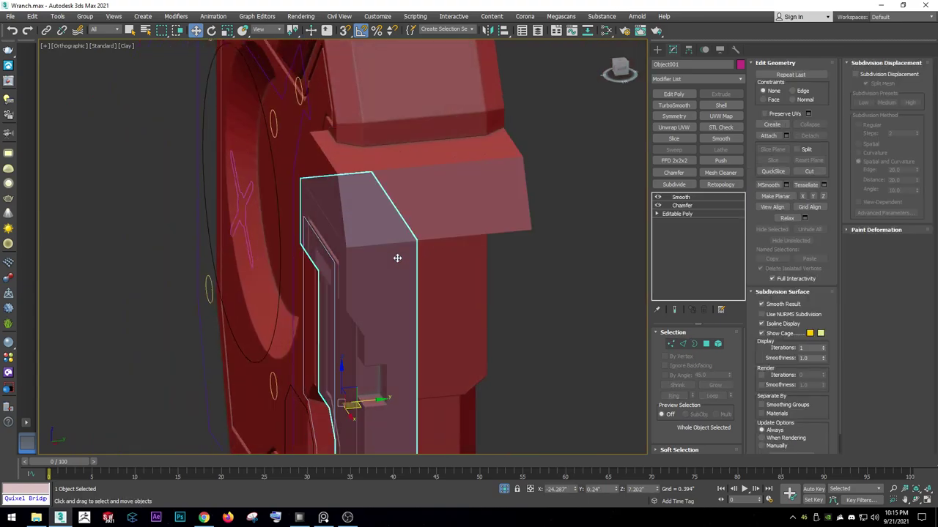
pyautogui.click(688, 214)
pyautogui.press('3')
pyautogui.keyDown('alt'); pyautogui.moveTo(498, 247); pyautogui.dragTo(389, 267, button='middle'); pyautogui.keyUp('alt')
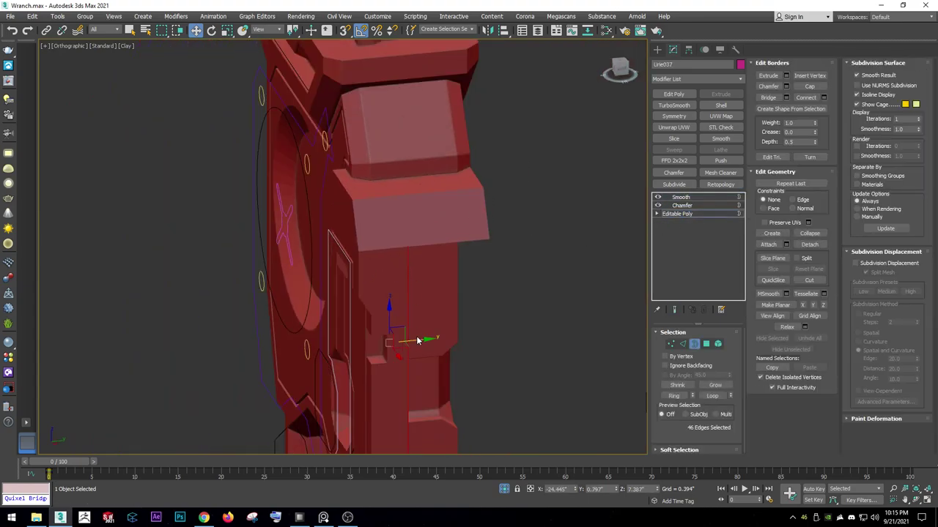
pyautogui.keyDown('alt'); pyautogui.moveTo(442, 345); pyautogui.dragTo(444, 283, button='middle'); pyautogui.keyUp('alt')
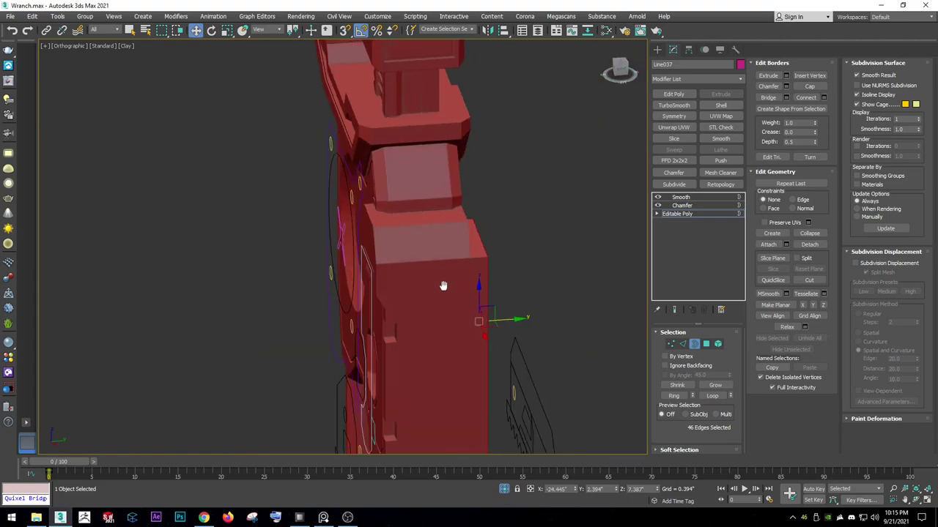
pyautogui.click(680, 214)
pyautogui.keyDown('alt'); pyautogui.moveTo(535, 242); pyautogui.dragTo(478, 234, button='middle'); pyautogui.keyUp('alt')
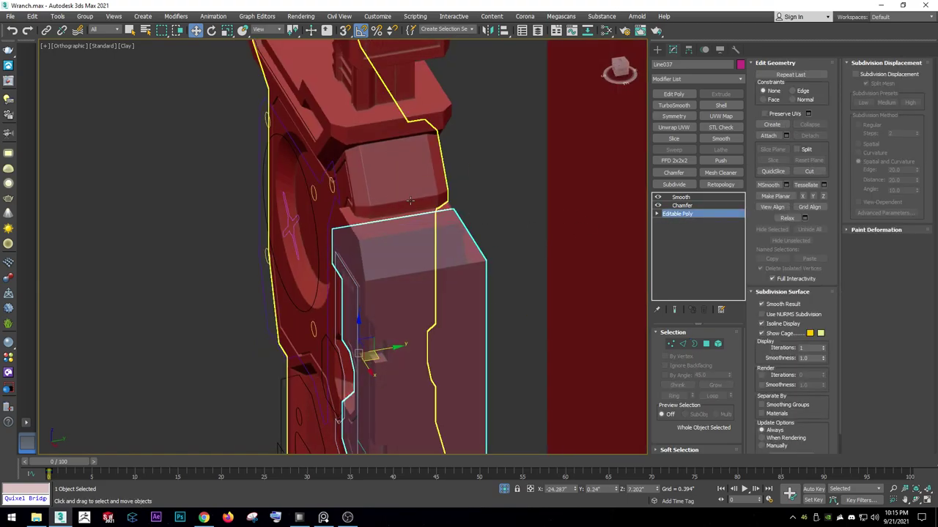
# Align the side block's pivot to the top block Object001.
pyautogui.keyDown('ctrl'); pyautogui.click(351, 226); pyautogui.keyUp('ctrl')
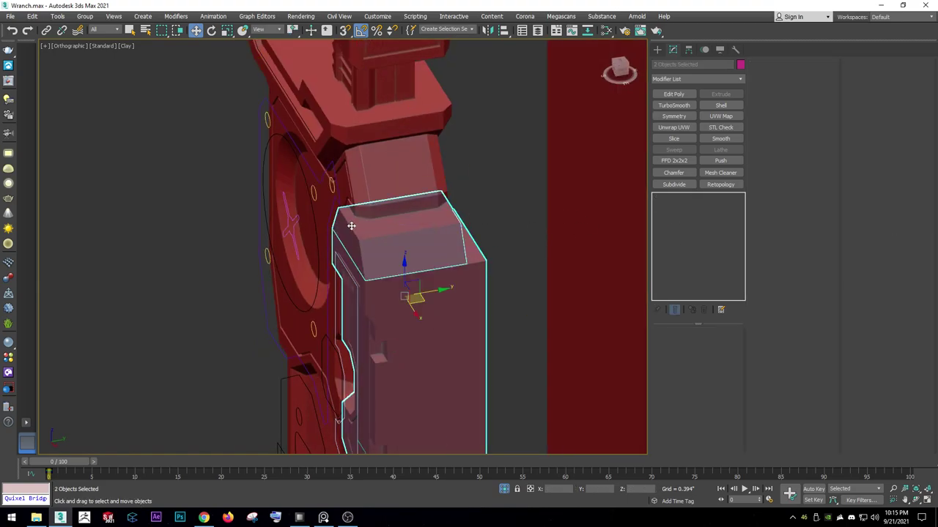
pyautogui.click(688, 49)
pyautogui.click(696, 117)
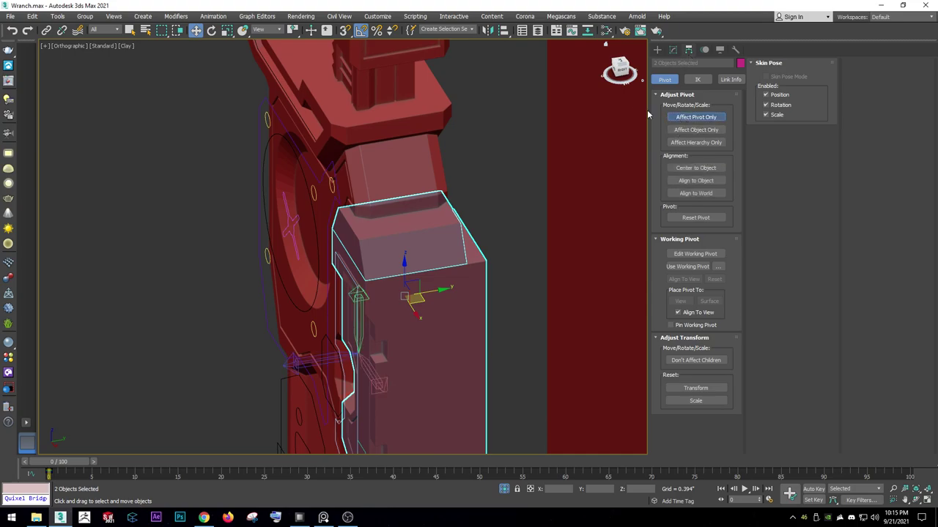
pyautogui.click(424, 109)
pyautogui.click(471, 338)
# Add a Symmetry modifier to the side block Line037.
pyautogui.click(673, 49)
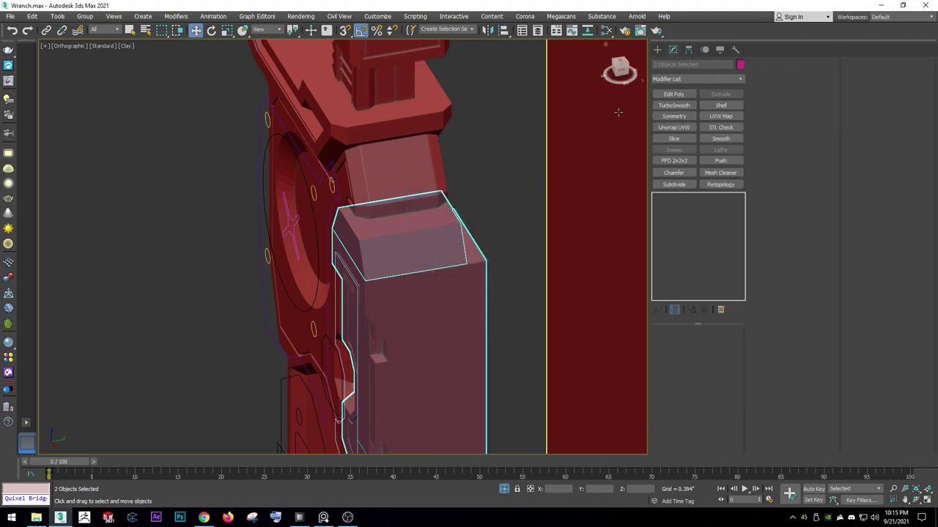
pyautogui.keyDown('alt'); pyautogui.moveTo(618, 115); pyautogui.dragTo(482, 161, button='middle'); pyautogui.keyUp('alt')
pyautogui.click(677, 214)
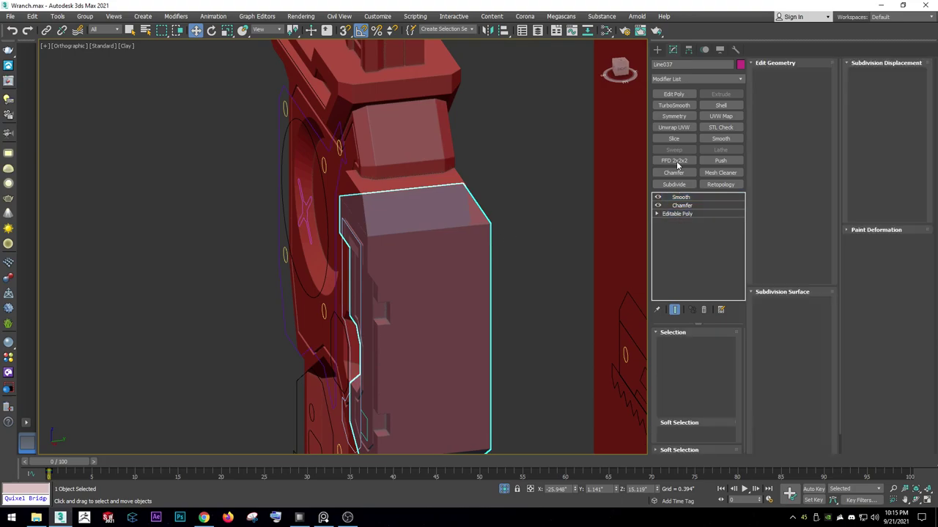
pyautogui.click(673, 115)
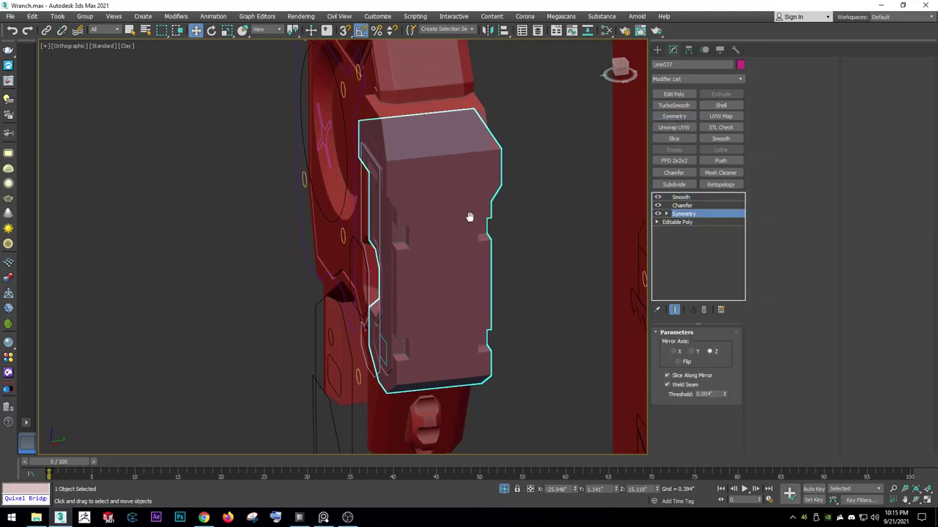
# Mirror the top block Object001 with Symmetry and change its mirror axis.
pyautogui.keyDown('alt'); pyautogui.moveTo(471, 216); pyautogui.dragTo(440, 146, button='middle'); pyautogui.keyUp('alt')
pyautogui.click(425, 110)
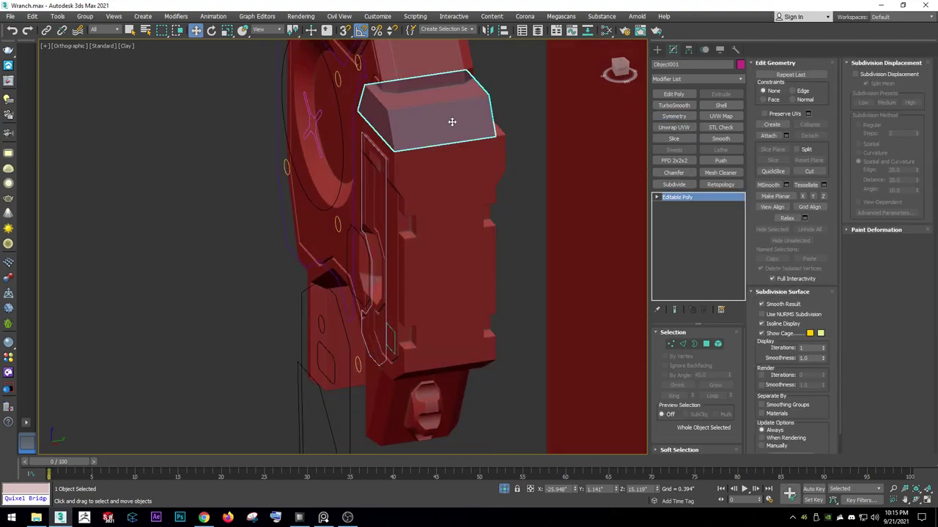
pyautogui.press('F4')
pyautogui.press('z')
pyautogui.press('F4')
pyautogui.press('F4')
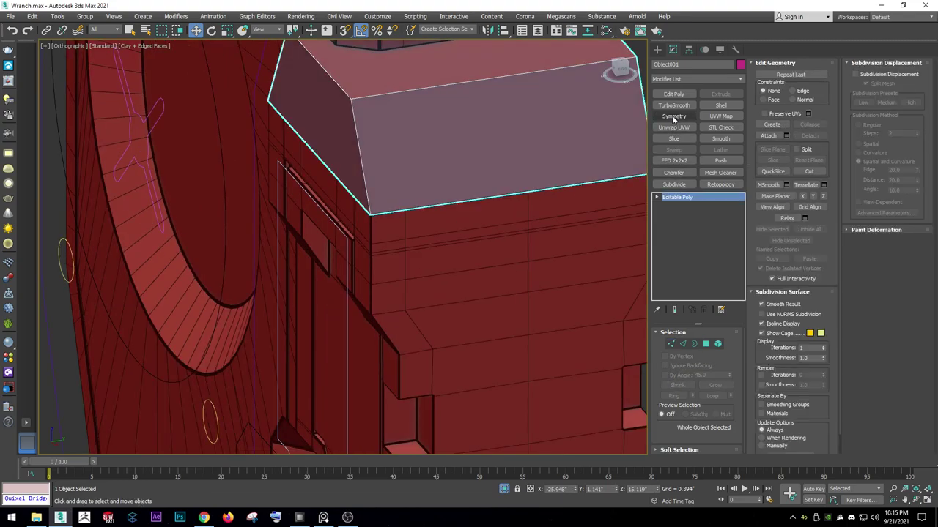
pyautogui.click(673, 115)
pyautogui.click(710, 352)
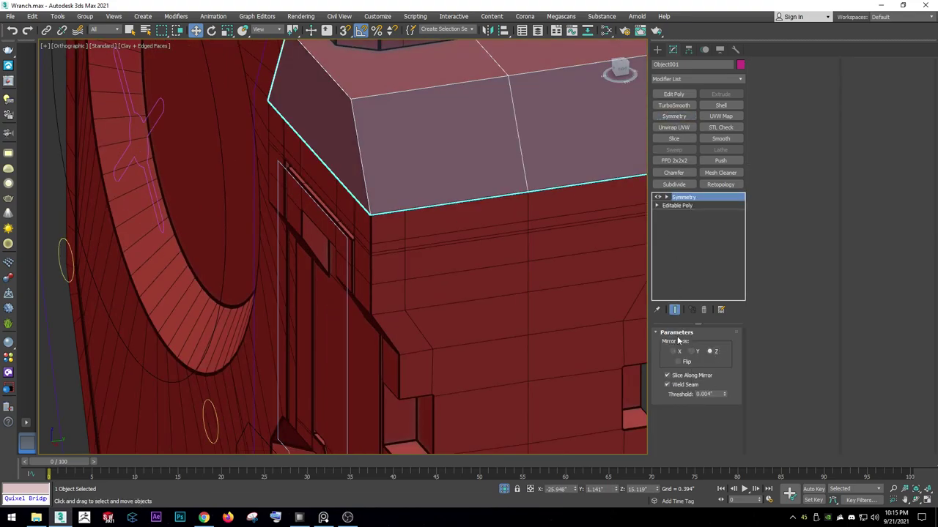
# Review the side and top blocks' modifier stacks and hide mesh edges on the shaded view.
pyautogui.click(472, 237)
pyautogui.click(675, 205)
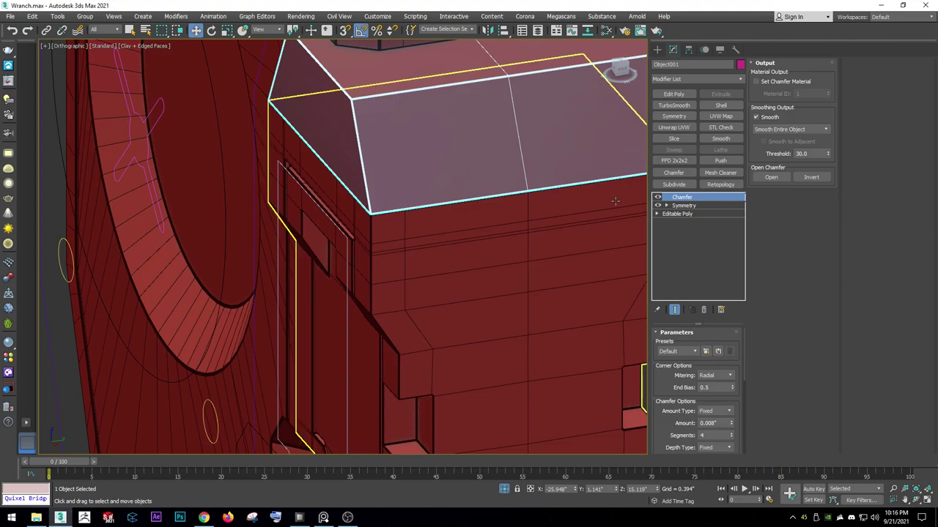
pyautogui.click(459, 209)
pyautogui.press('z')
pyautogui.scroll(-3, 459, 210)
pyautogui.press('F4')
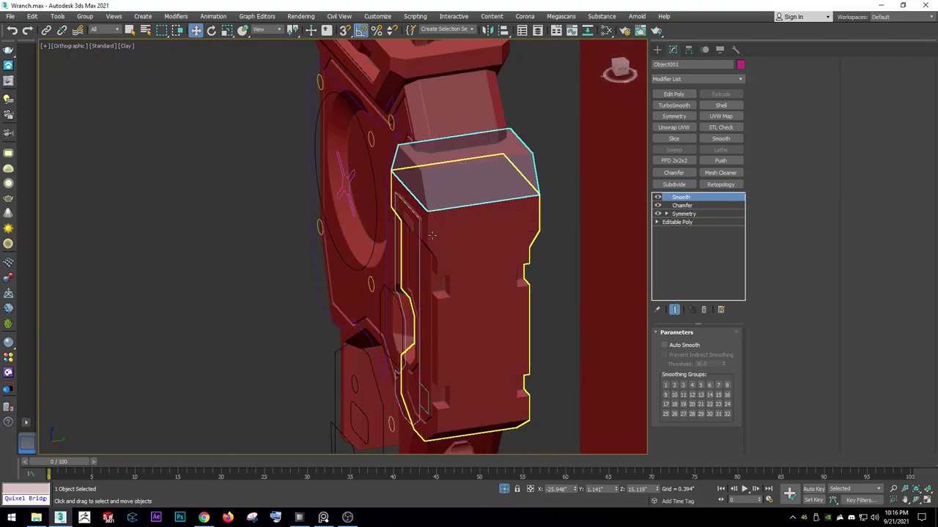
# Isolate the side block Line037 with Alt+Q and go to its base mesh level.
pyautogui.click(432, 234)
pyautogui.scroll(2, 429, 243)
pyautogui.scroll(2, 457, 219)
pyautogui.scroll(-2, 442, 226)
pyautogui.scroll(-2, 427, 233)
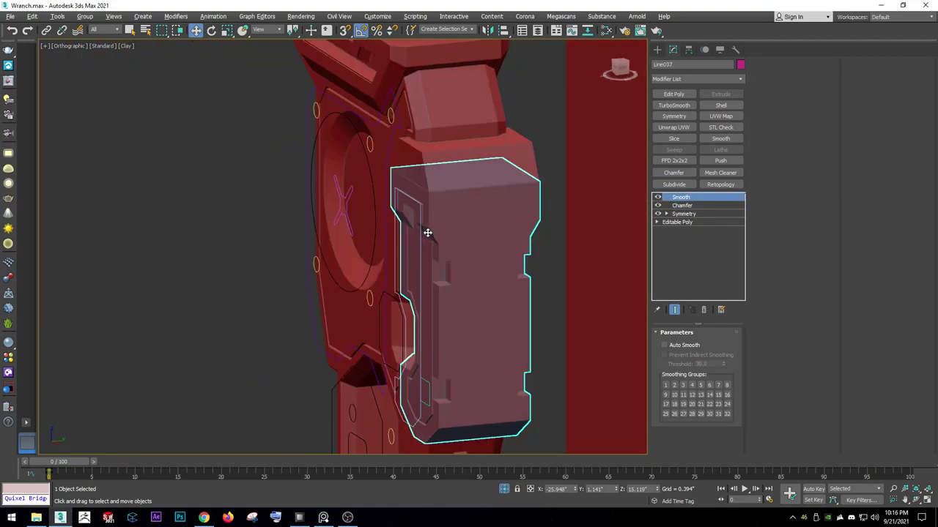
pyautogui.moveTo(427, 233); pyautogui.dragTo(422, 169, button='middle')
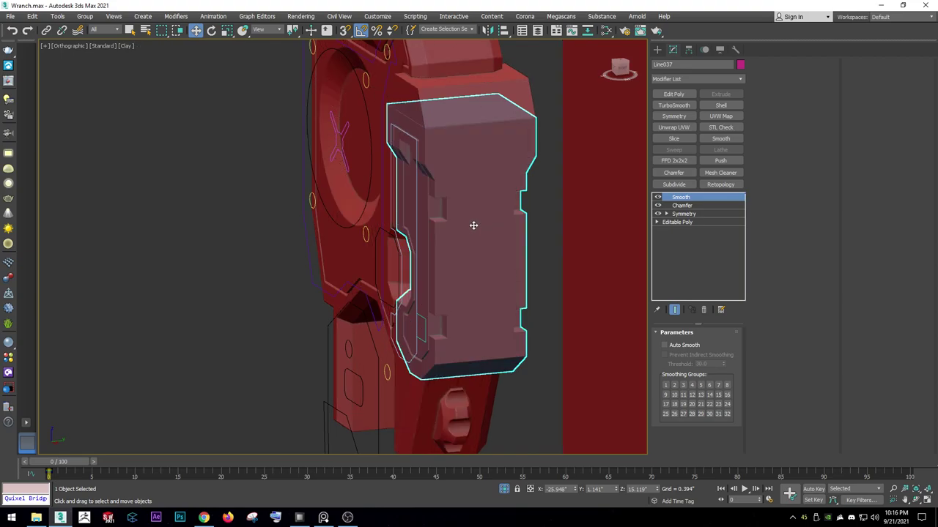
pyautogui.hotkey('alt', 'q')
pyautogui.press('F4')
pyautogui.scroll(5, 414, 230)
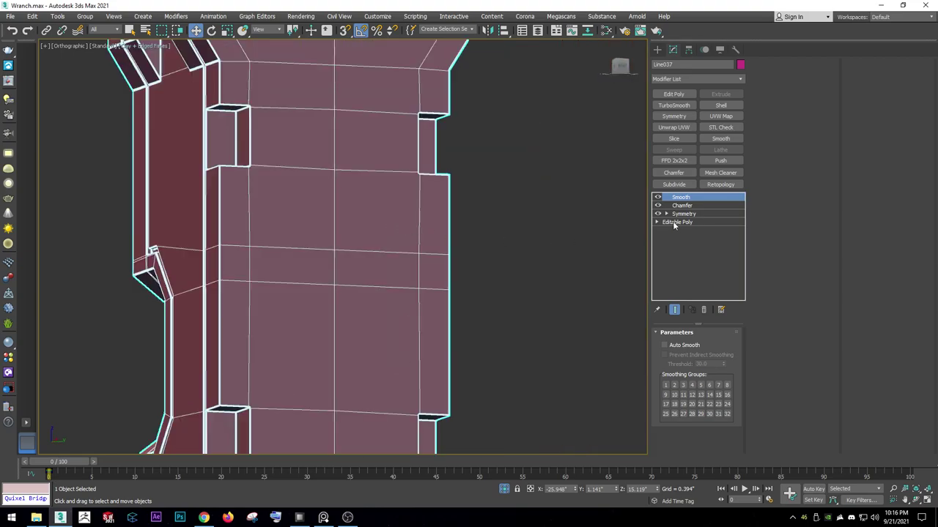
pyautogui.click(675, 222)
# Add an Edit Poly above the side block's Symmetry and switch to edge editing.
pyautogui.rightClick(482, 264)
pyautogui.click(680, 214)
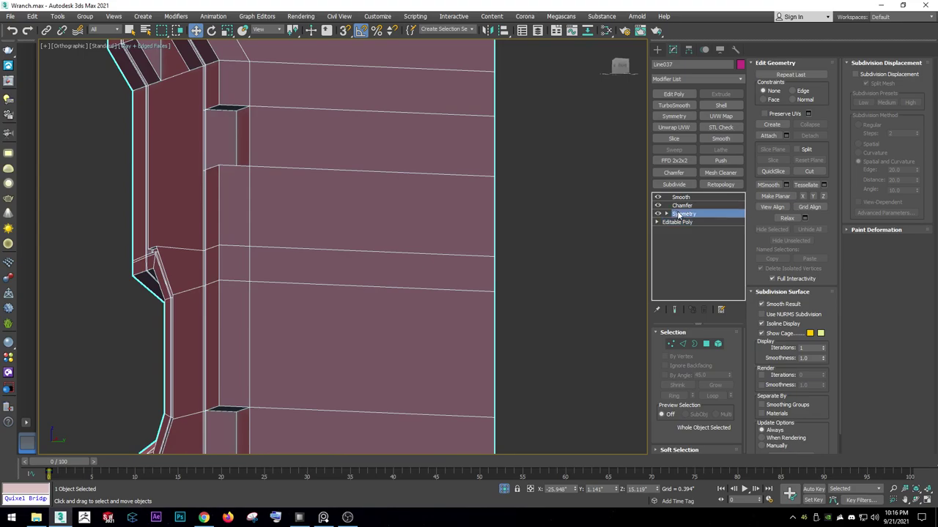
pyautogui.click(674, 93)
pyautogui.press('2')
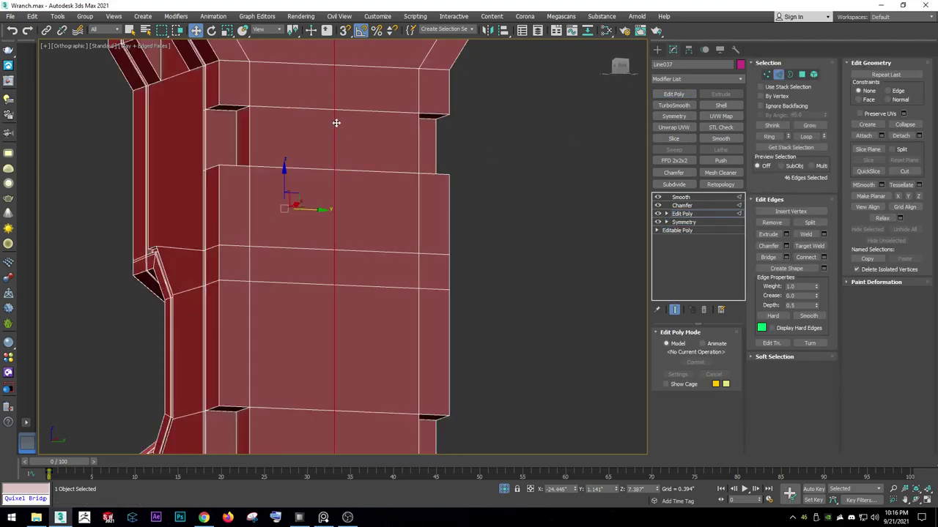
pyautogui.scroll(-3, 336, 122)
pyautogui.moveTo(334, 121)
pyautogui.keyDown('alt'); pyautogui.mouseDown(button='middle')
pyautogui.moveTo(317, 114)
pyautogui.moveTo(318, 100)
pyautogui.moveTo(326, 110)
pyautogui.mouseUp(button='middle'); pyautogui.keyUp('alt')
# Chamfer the selected edges twice, the second time by a thin 0.011".
pyautogui.rightClick(514, 157)
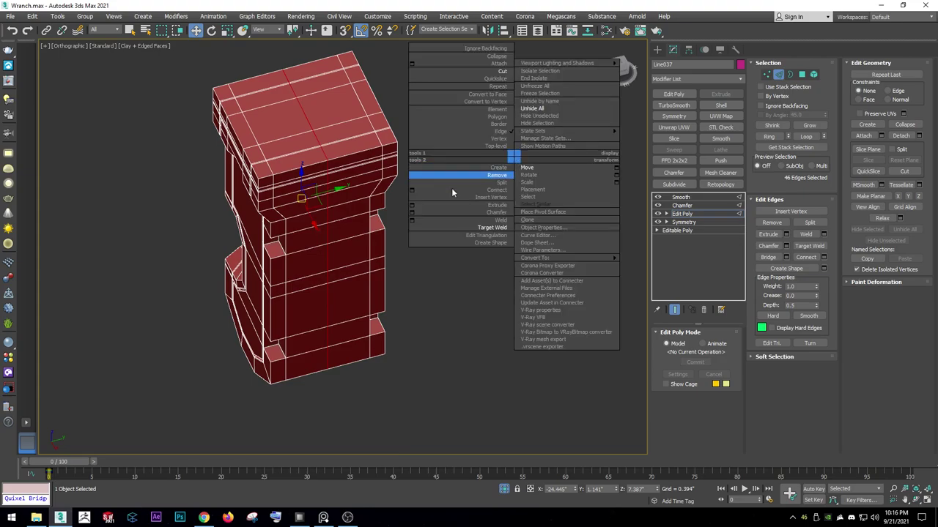
pyautogui.click(411, 212)
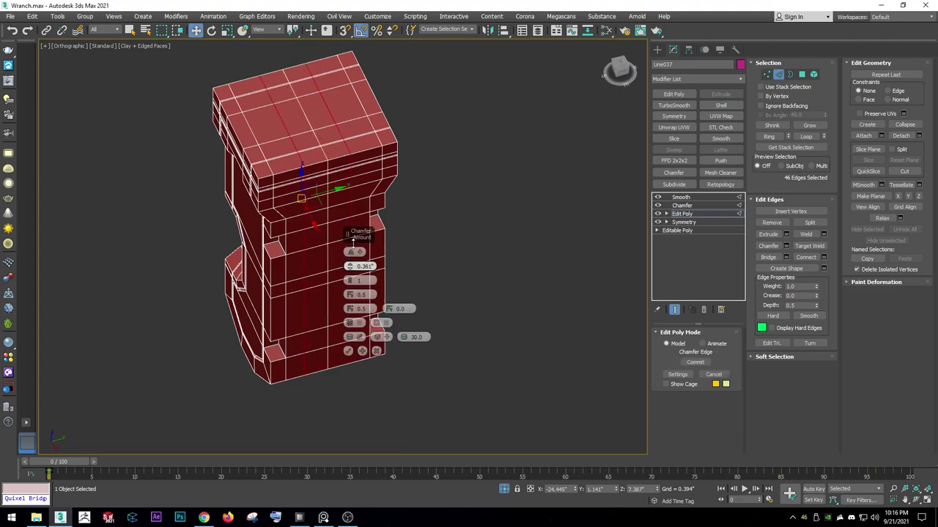
pyautogui.click(349, 353)
pyautogui.scroll(4, 354, 145)
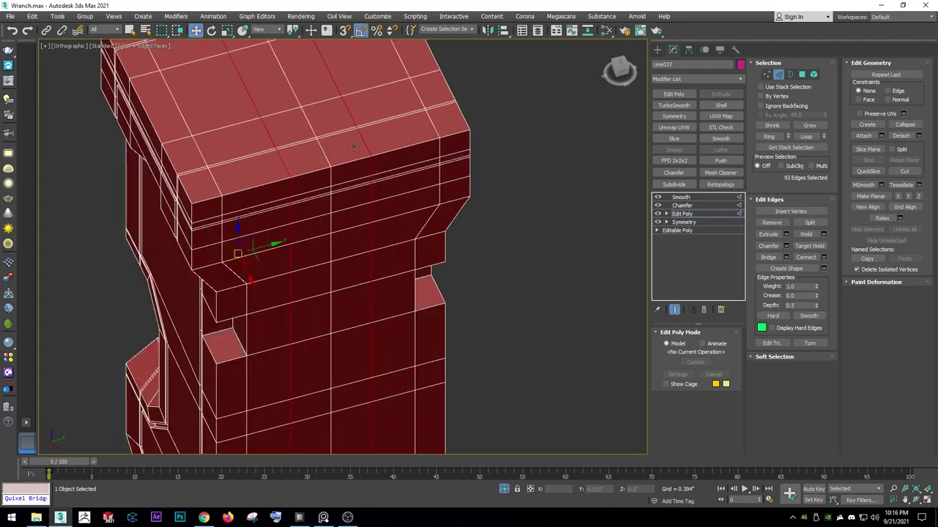
pyautogui.rightClick(340, 158)
pyautogui.click(240, 213)
pyautogui.scroll(3, 348, 268)
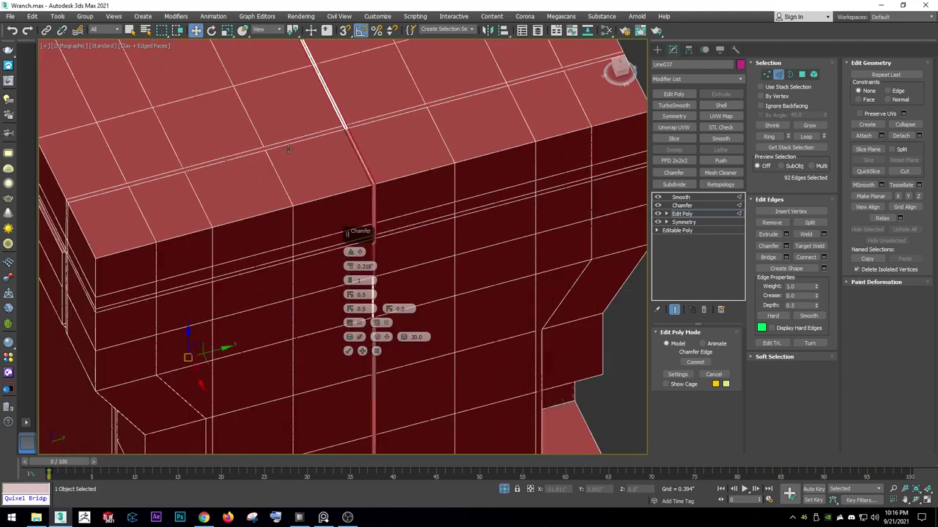
pyautogui.scroll(2, 349, 268)
pyautogui.moveTo(349, 268); pyautogui.dragTo(350, 258)
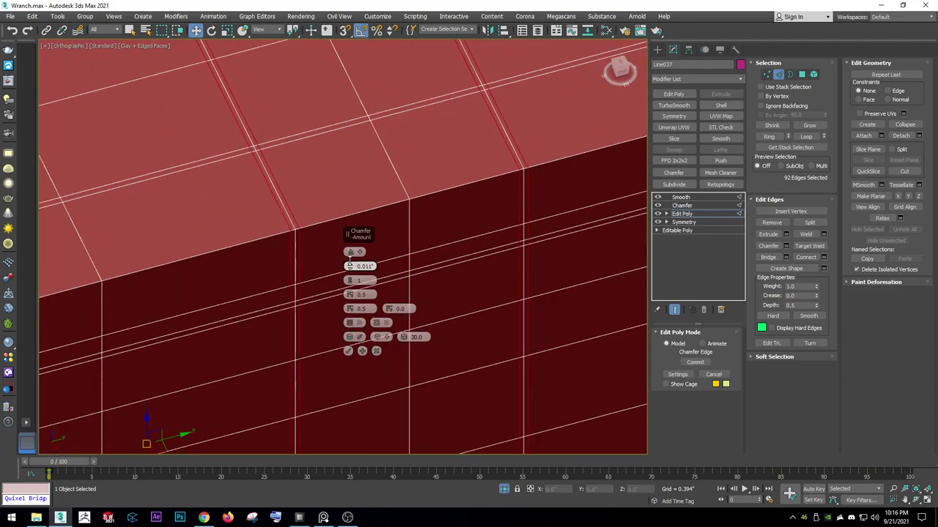
pyautogui.click(347, 352)
# Delete the small corner chamfer polygon.
pyautogui.scroll(2, 287, 207)
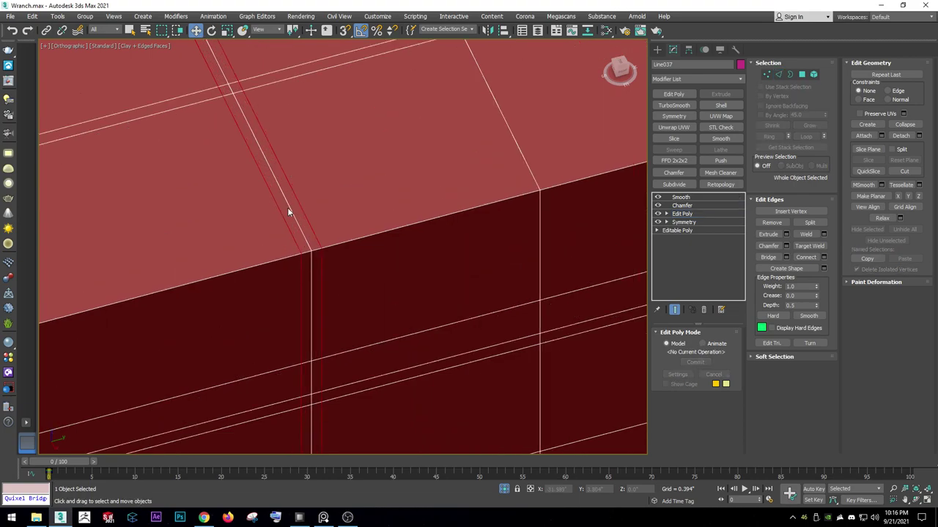
pyautogui.press('2')
pyautogui.press('4')
pyautogui.click(291, 206)
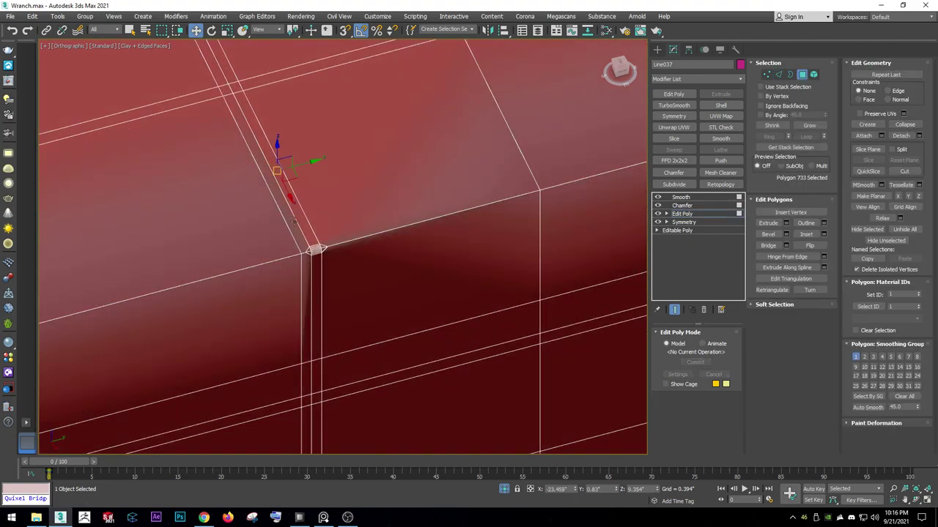
pyautogui.press('Delete')
# Convert the seam edge selection to polygons, selecting the 184 seam strip polygons.
pyautogui.click(678, 214)
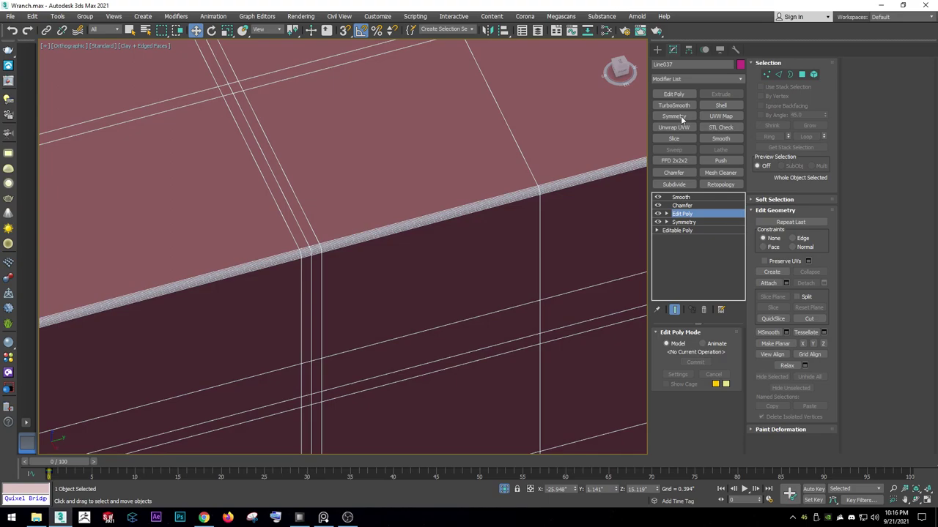
pyautogui.click(779, 77)
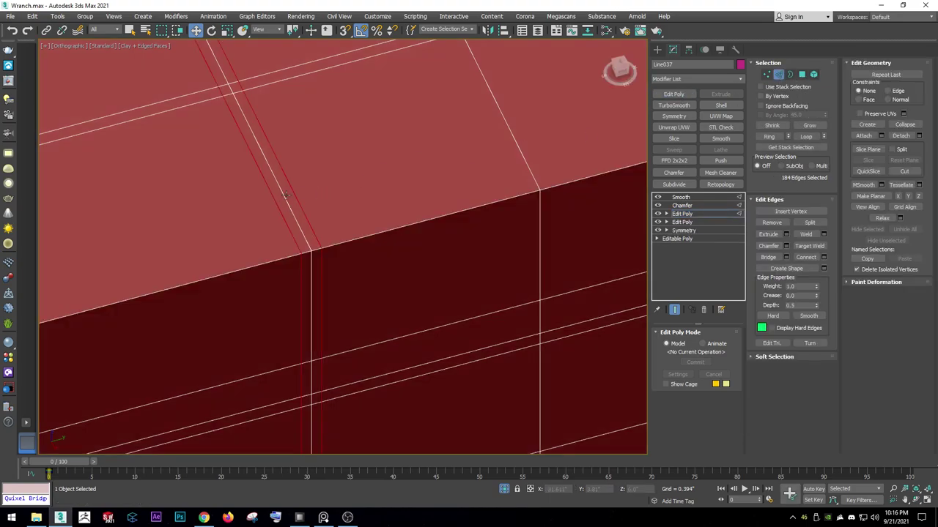
pyautogui.moveTo(285, 195); pyautogui.dragTo(456, 239, button='middle')
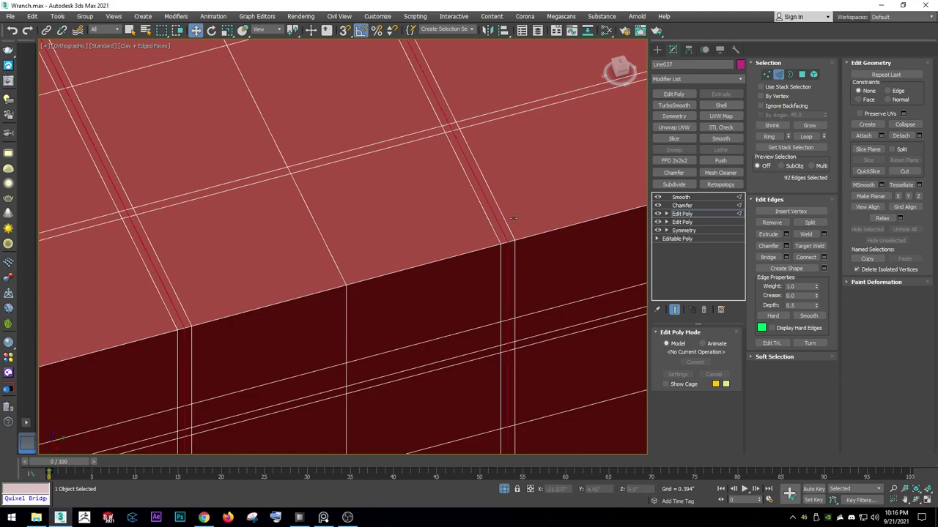
pyautogui.click(802, 75)
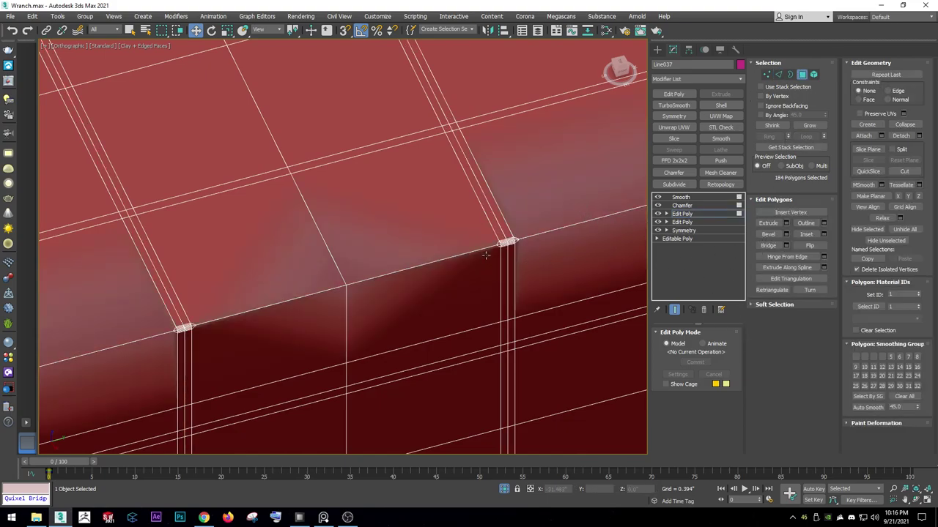
pyautogui.scroll(-5, 485, 255)
pyautogui.scroll(-2, 457, 249)
# Reselect the seam strip polygons in the middle Edit Poly layer.
pyautogui.press('F4')
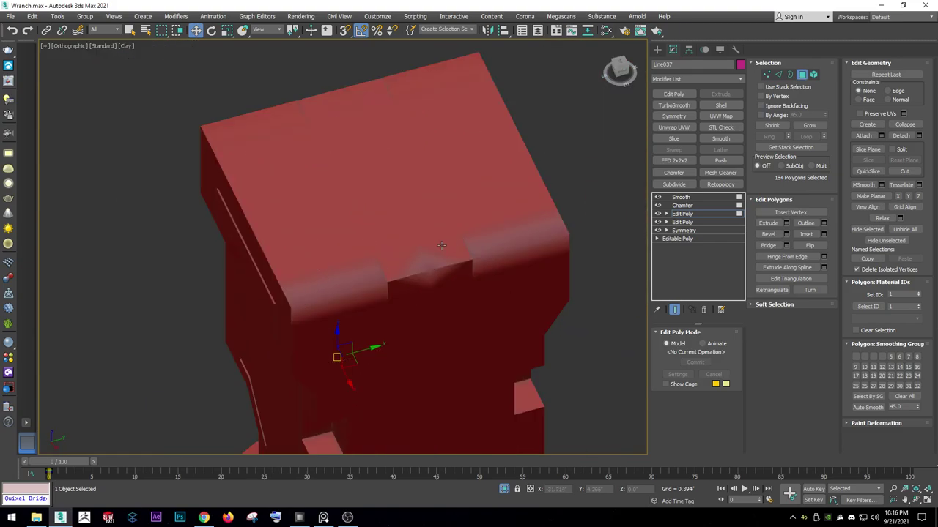
pyautogui.press('F4')
pyautogui.scroll(3, 483, 253)
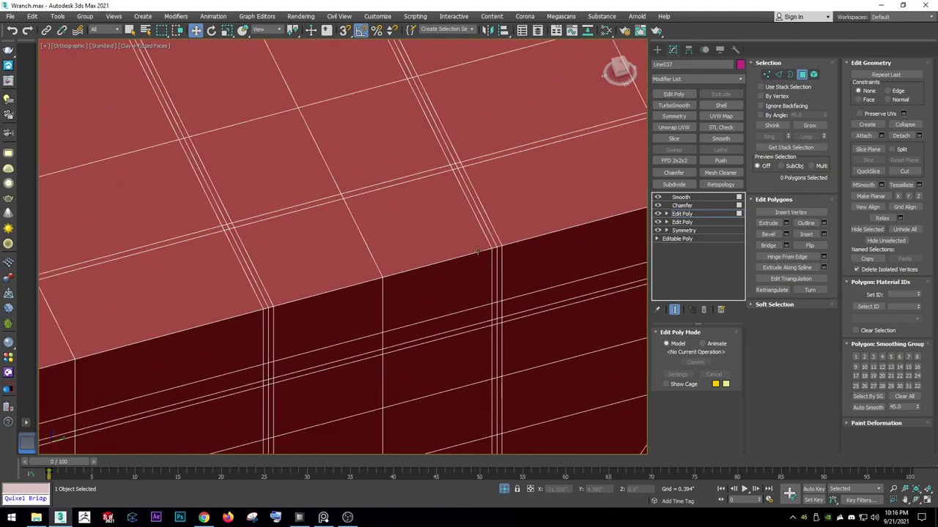
pyautogui.click(489, 236)
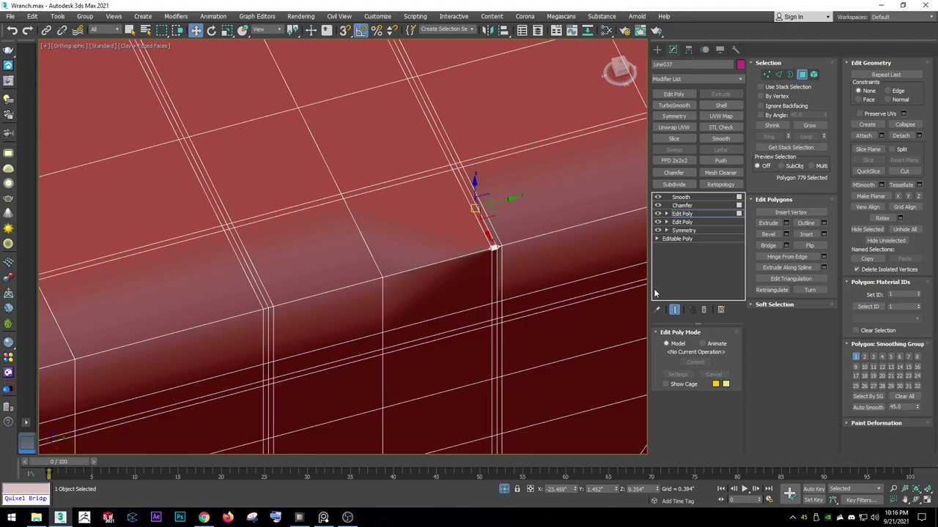
pyautogui.click(674, 309)
pyautogui.click(679, 221)
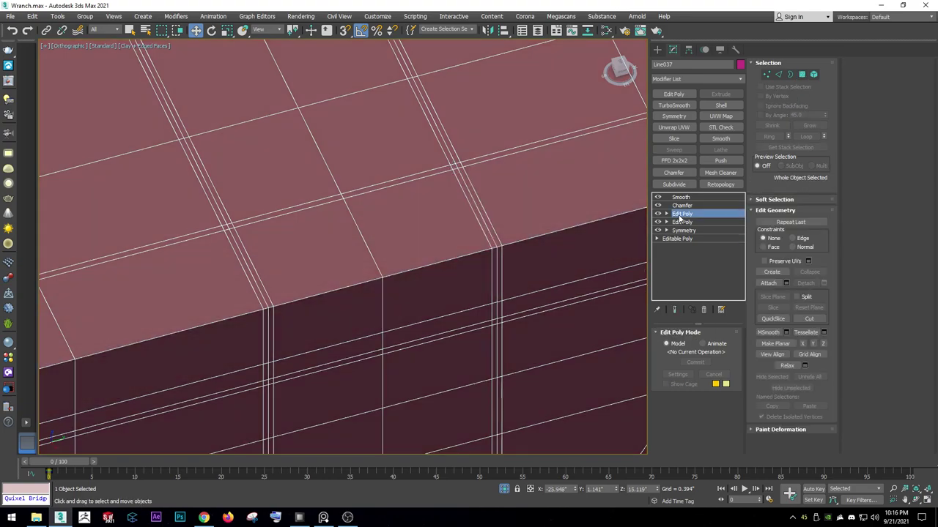
pyautogui.click(679, 214)
pyautogui.click(680, 221)
pyautogui.press('2')
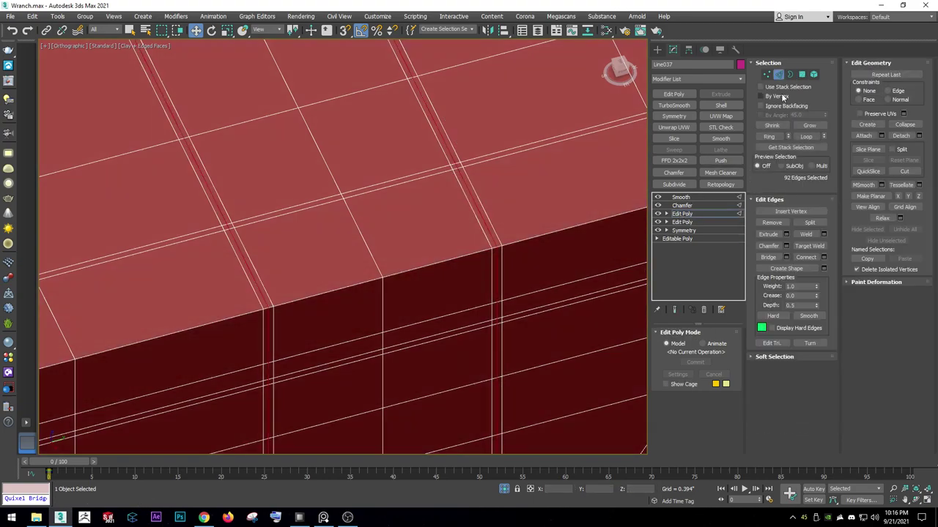
pyautogui.click(801, 74)
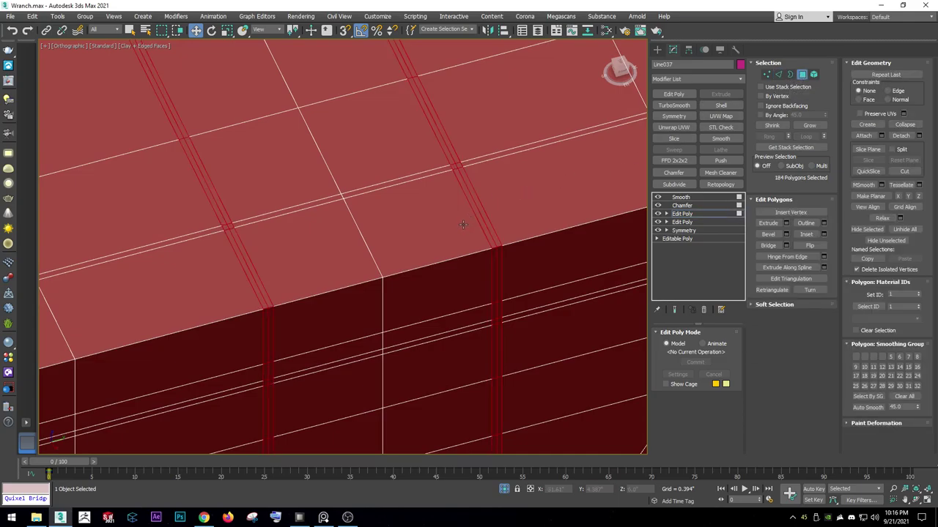
# Extrude the seam strip polygons inward by -0.038" to cut grooves.
pyautogui.scroll(-5, 463, 224)
pyautogui.moveTo(513, 242)
pyautogui.keyDown('alt'); pyautogui.mouseDown(button='middle')
pyautogui.moveTo(556, 218)
pyautogui.moveTo(584, 151)
pyautogui.moveTo(557, 120)
pyautogui.moveTo(441, 212)
pyautogui.moveTo(460, 221)
pyautogui.mouseUp(button='middle'); pyautogui.keyUp('alt')
pyautogui.scroll(10, 442, 212)
pyautogui.scroll(2, 486, 214)
pyautogui.click(786, 223)
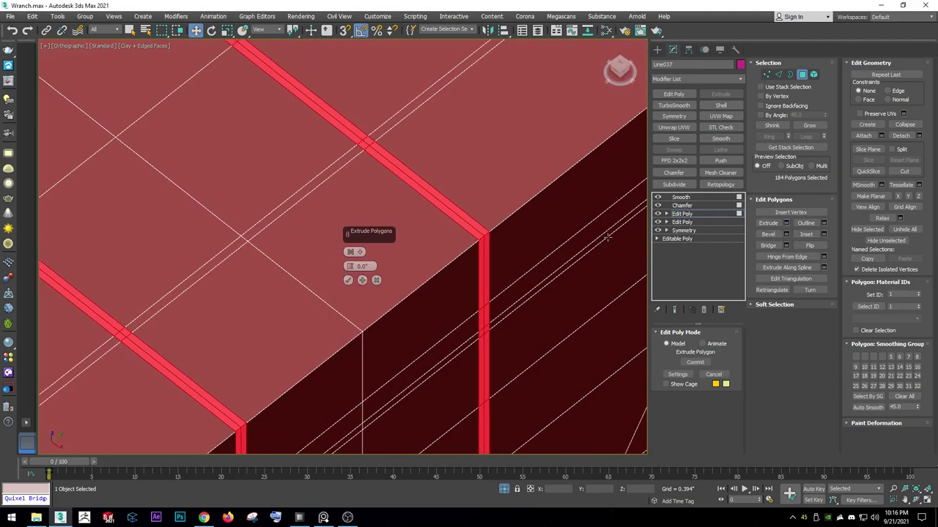
pyautogui.moveTo(351, 268); pyautogui.dragTo(351, 278)
pyautogui.click(351, 252)
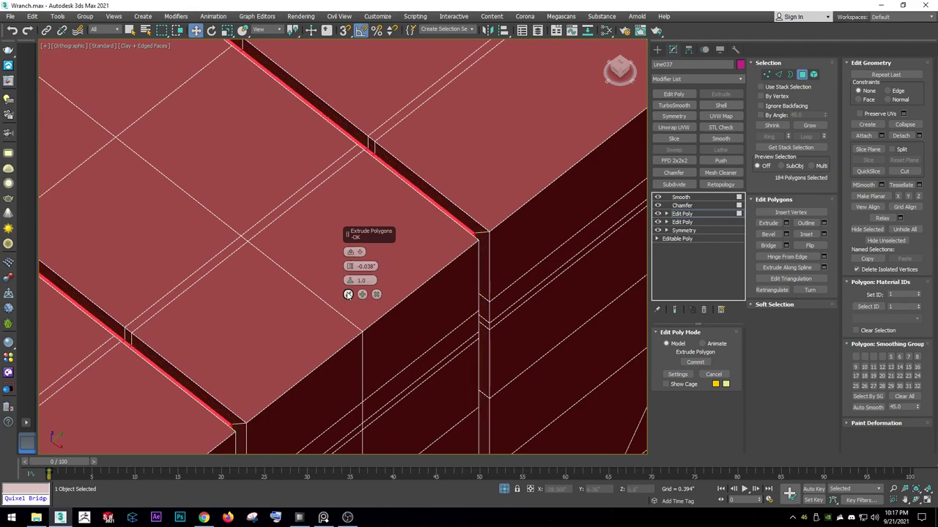
pyautogui.click(348, 294)
# Add another Edit Poly layer and view the final smoothed part without edges.
pyautogui.click(680, 214)
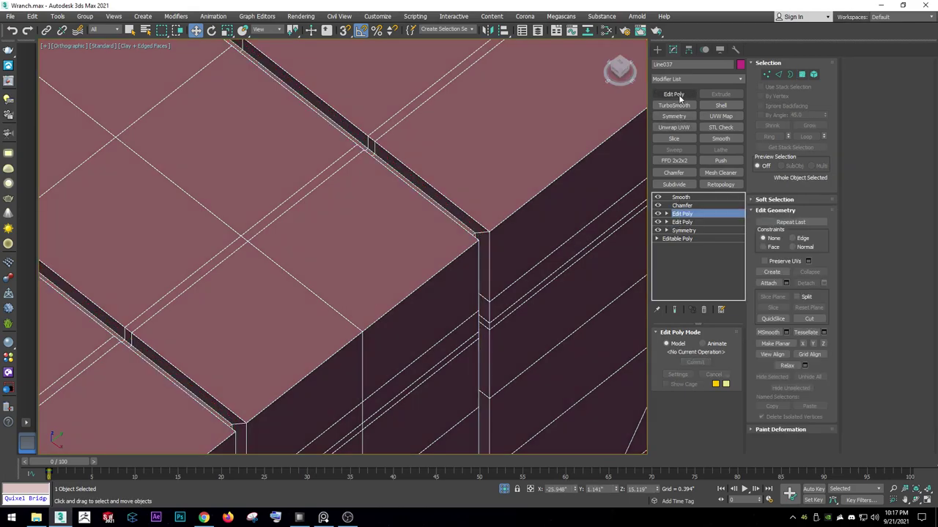
pyautogui.click(673, 94)
pyautogui.click(681, 197)
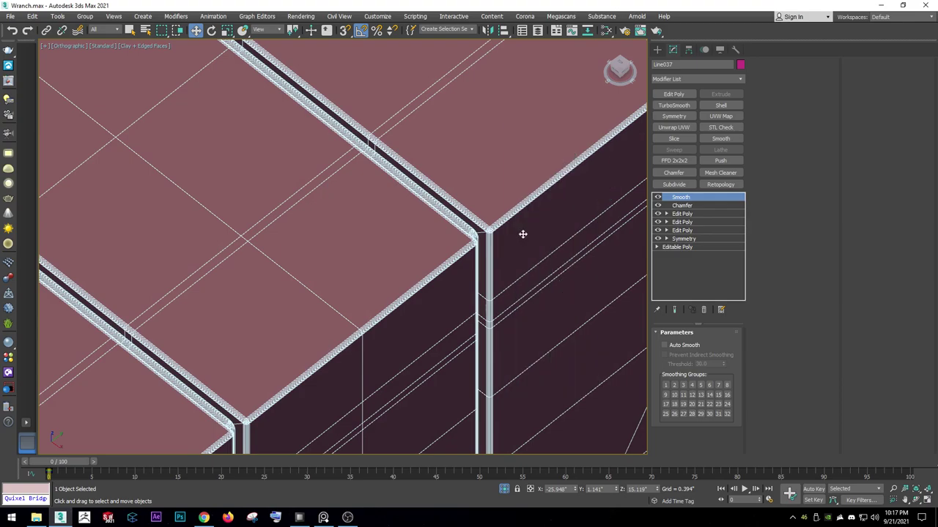
pyautogui.press('F4')
pyautogui.press('z')
# Unhide all the rest of the wrench model.
pyautogui.keyDown('alt'); pyautogui.moveTo(448, 245); pyautogui.dragTo(448, 192, button='middle'); pyautogui.keyUp('alt')
pyautogui.rightClick(460, 233)
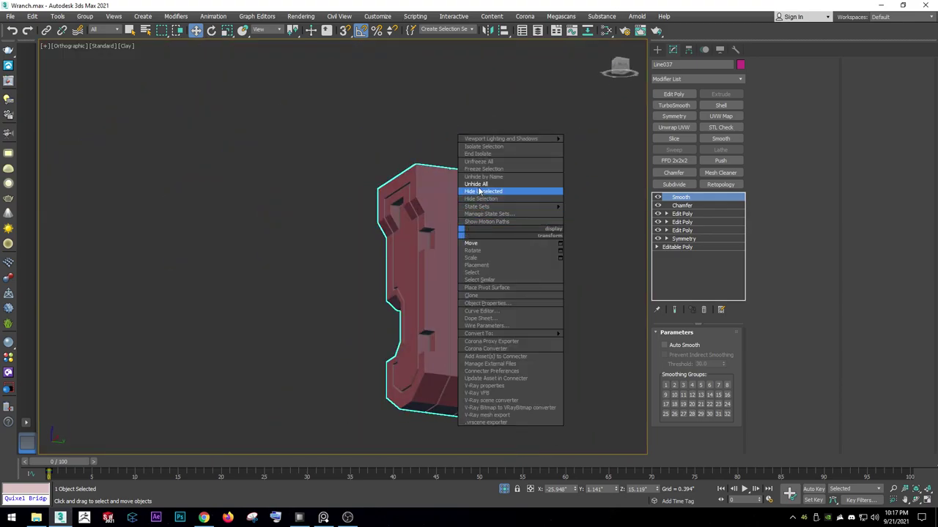
pyautogui.click(477, 184)
pyautogui.scroll(3, 469, 235)
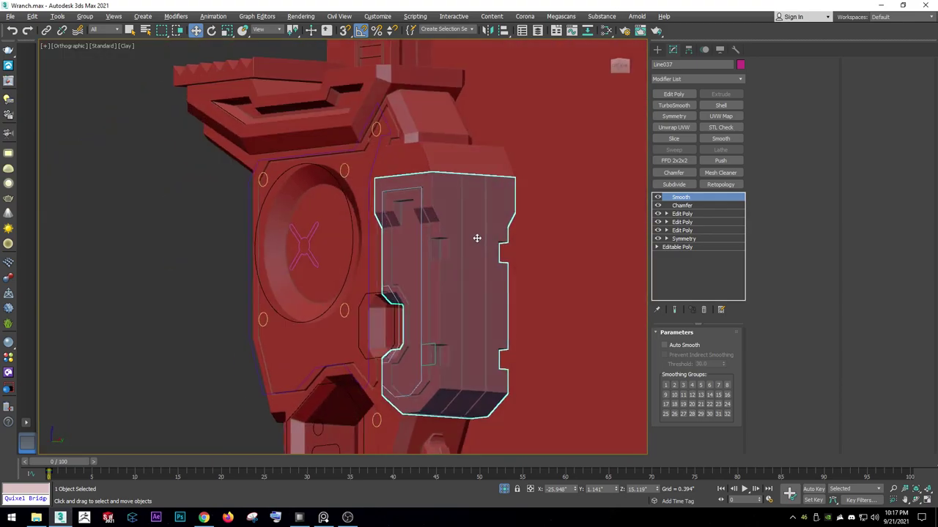
pyautogui.moveTo(476, 238)
pyautogui.keyDown('alt'); pyautogui.mouseDown(button='middle')
pyautogui.moveTo(494, 230)
pyautogui.moveTo(458, 249)
pyautogui.moveTo(462, 220)
pyautogui.moveTo(459, 247)
pyautogui.mouseUp(button='middle'); pyautogui.keyUp('alt')
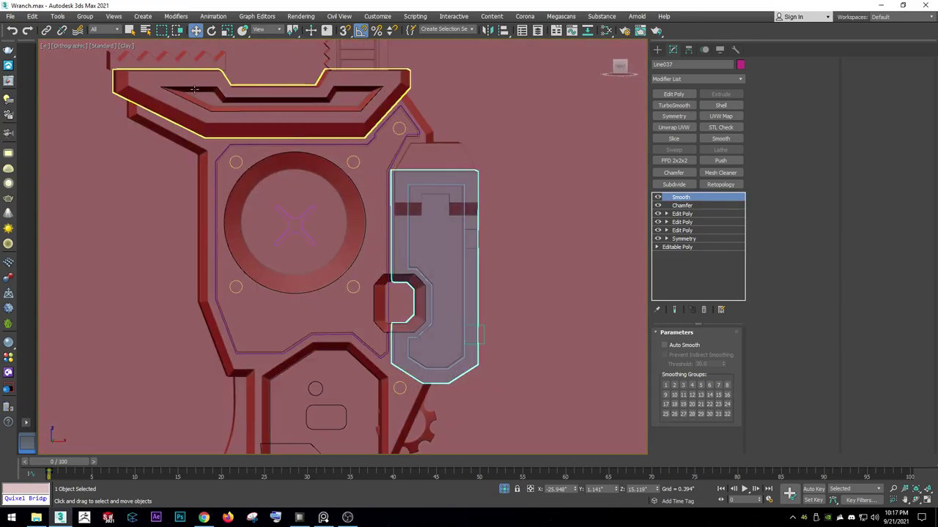
# Switch to Default Shading in the Front view and select the reference image plane.
pyautogui.click(136, 45)
pyautogui.click(150, 55)
pyautogui.press('f')
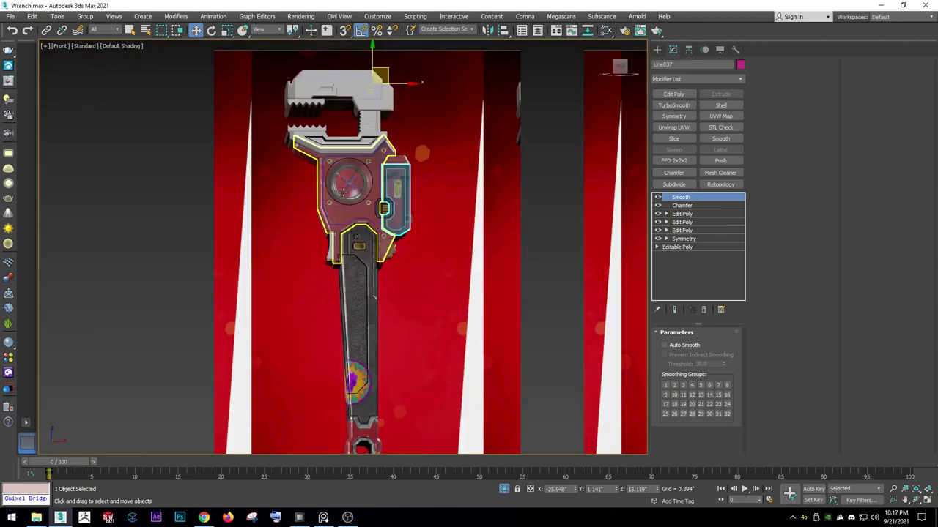
pyautogui.scroll(5, 340, 234)
pyautogui.moveTo(312, 316); pyautogui.dragTo(335, 280, button='middle')
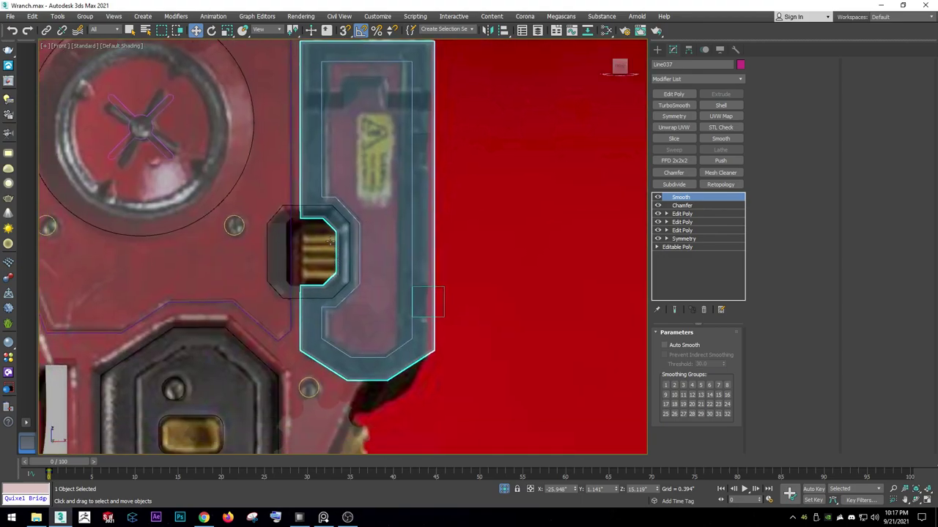
pyautogui.click(342, 235)
# Choose the Cylinder tool under Standard Primitives.
pyautogui.scroll(2, 355, 231)
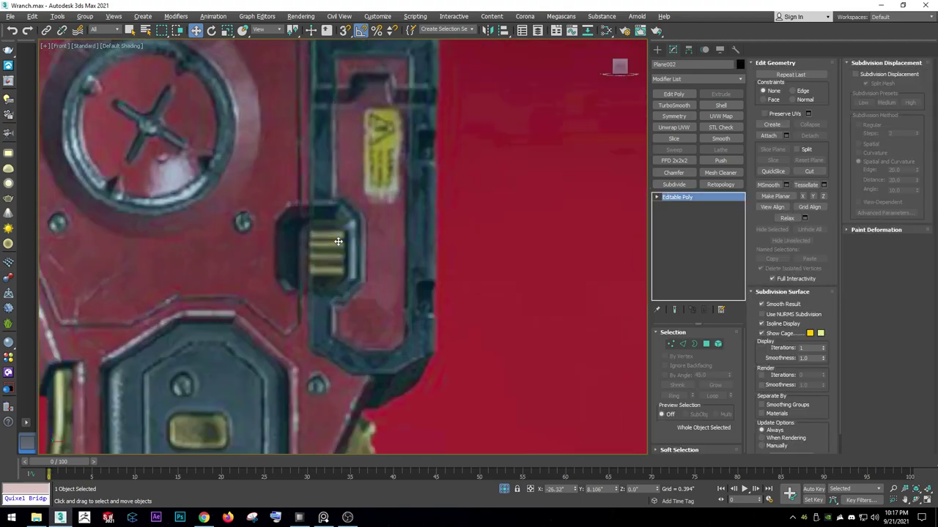
pyautogui.scroll(1, 356, 230)
pyautogui.click(657, 49)
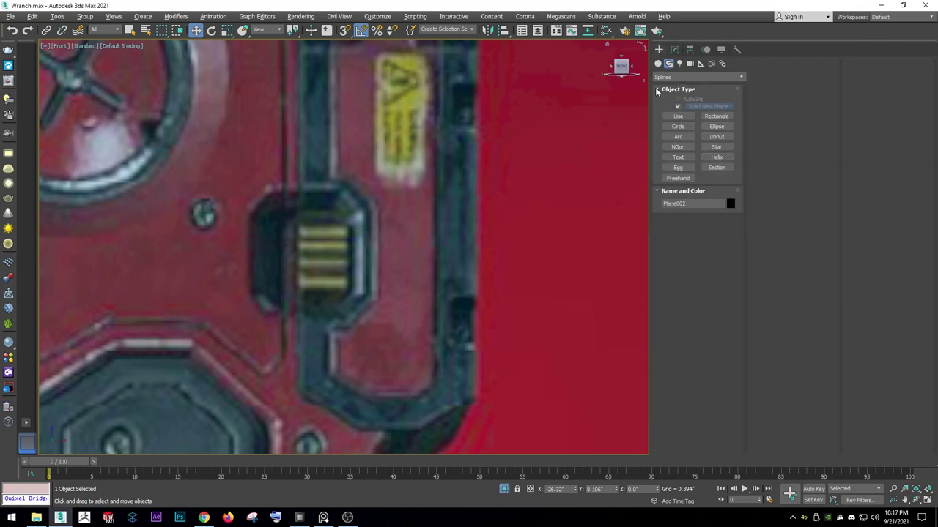
pyautogui.moveTo(649, 87); pyautogui.dragTo(646, 87)
pyautogui.click(654, 64)
pyautogui.click(696, 77)
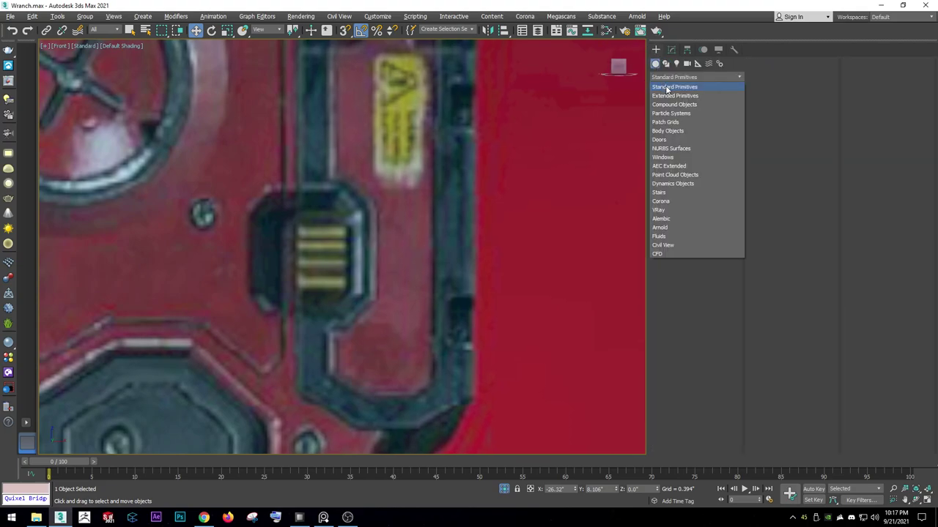
pyautogui.click(681, 86)
pyautogui.click(675, 129)
# Draw a 0.083"-radius, 0.112"-tall cylinder over the ribbed vent and lay it sideways.
pyautogui.scroll(1, 325, 226)
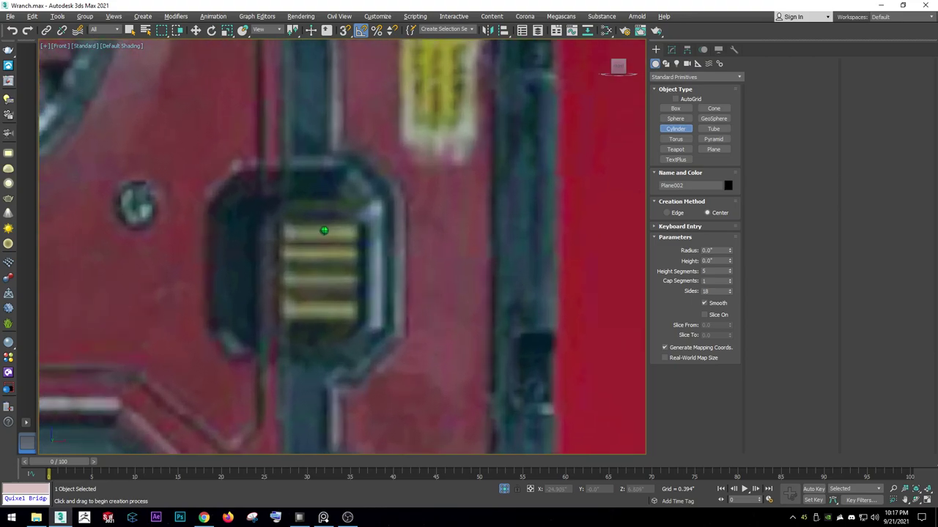
pyautogui.scroll(3, 421, 222)
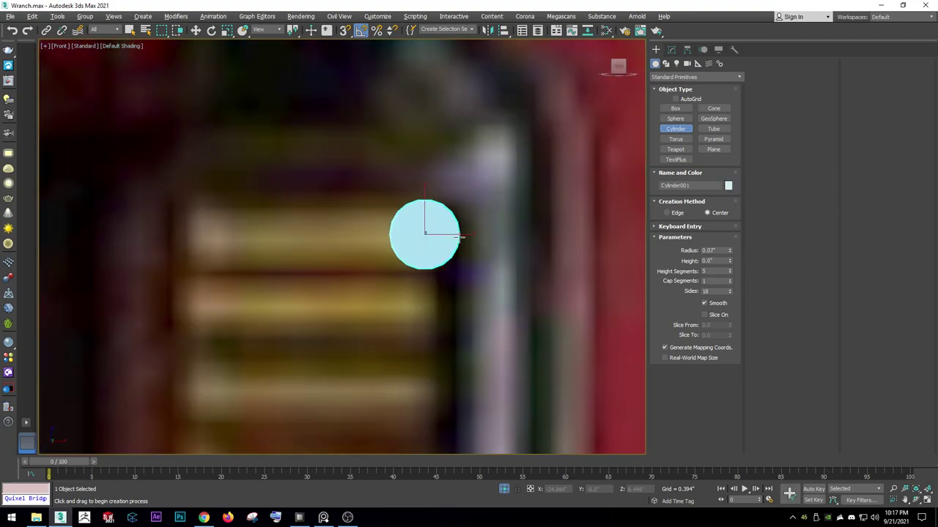
pyautogui.moveTo(425, 236)
pyautogui.mouseDown()
pyautogui.moveTo(464, 218)
pyautogui.moveTo(399, 235)
pyautogui.mouseUp()
pyautogui.press('w')
pyautogui.rightClick(465, 184)
pyautogui.click(487, 207)
pyautogui.rightClick(399, 234)
pyautogui.click(421, 257)
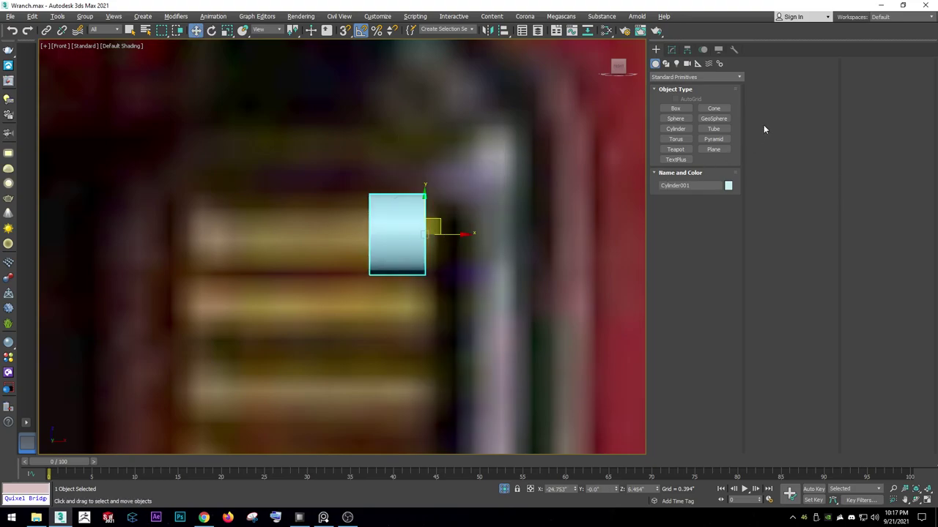
pyautogui.click(671, 49)
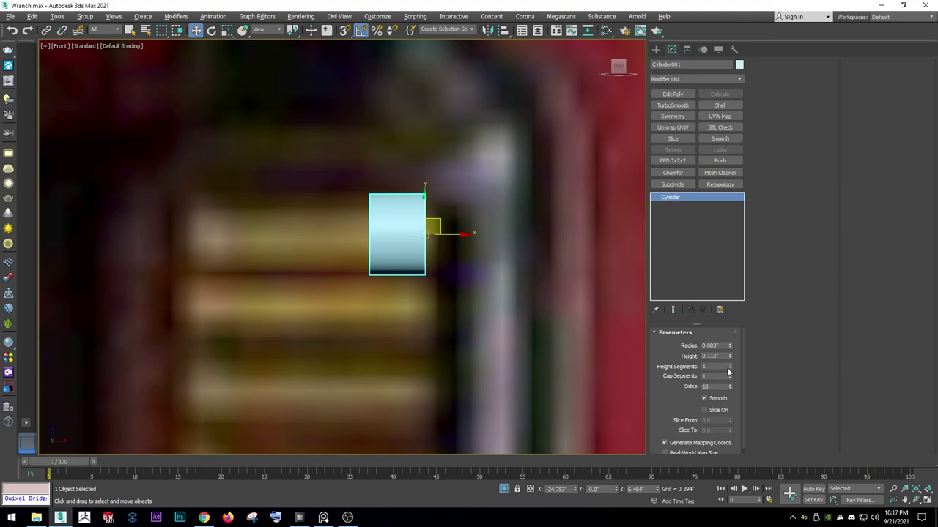
# Convert the cylinder to Editable Poly and stretch both ends at vertex level to lengthen it.
pyautogui.click(672, 94)
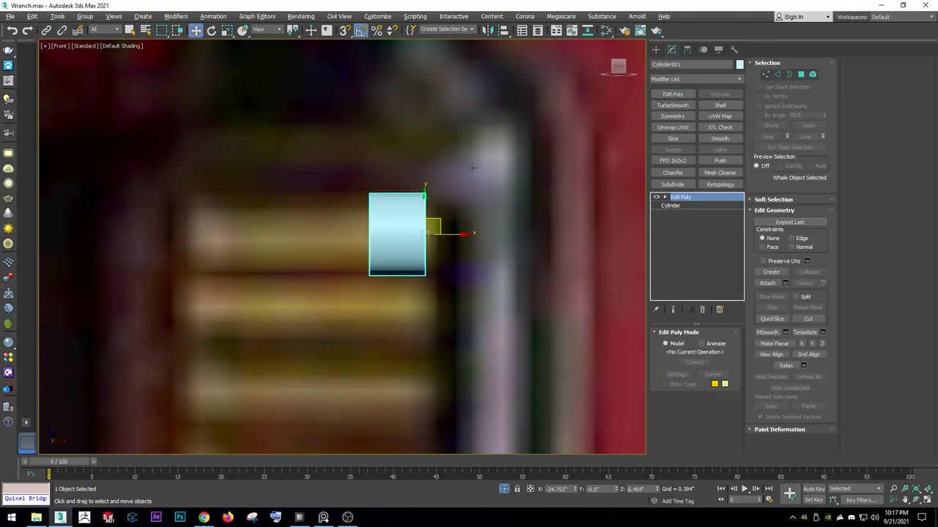
pyautogui.press('1')
pyautogui.moveTo(440, 175); pyautogui.dragTo(463, 316)
pyautogui.moveTo(455, 233); pyautogui.dragTo(472, 233)
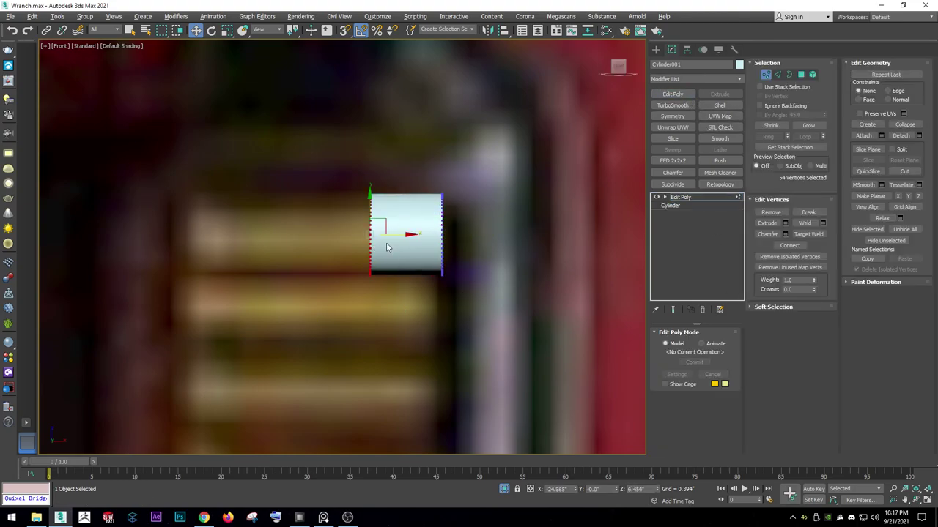
pyautogui.moveTo(387, 247); pyautogui.dragTo(205, 248)
pyautogui.press('1')
pyautogui.scroll(-2, 353, 156)
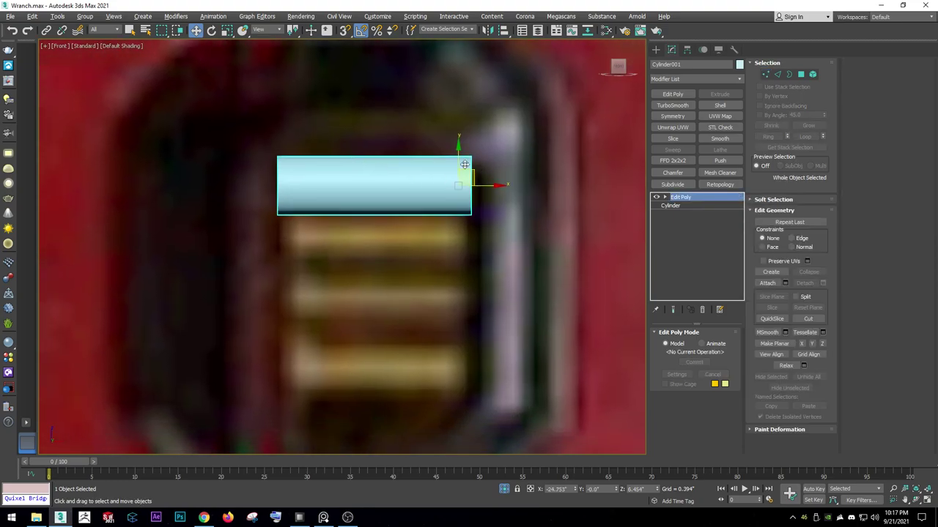
# Shift-copy the cylinder downward into a stack of four and select all the copies.
pyautogui.keyDown('shift'); pyautogui.moveTo(465, 164); pyautogui.dragTo(465, 216); pyautogui.keyUp('shift')
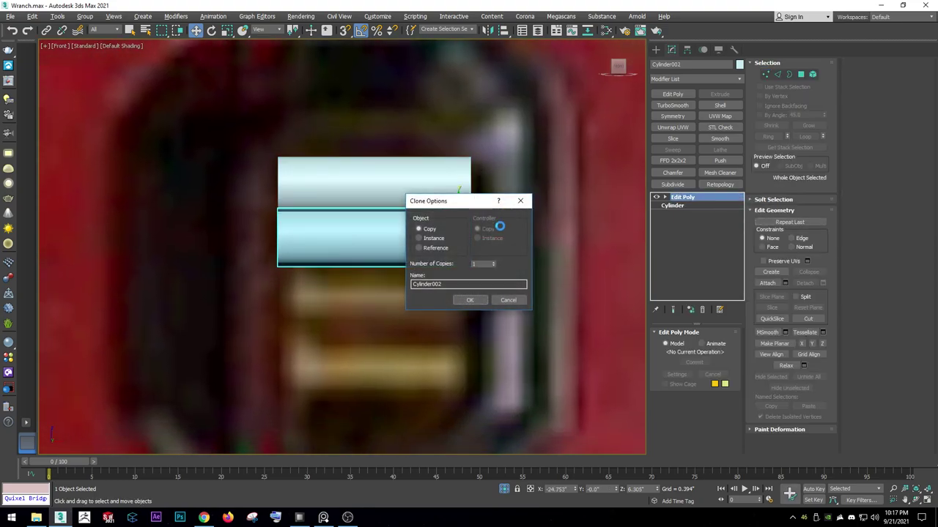
pyautogui.click(469, 299)
pyautogui.rightClick(450, 270)
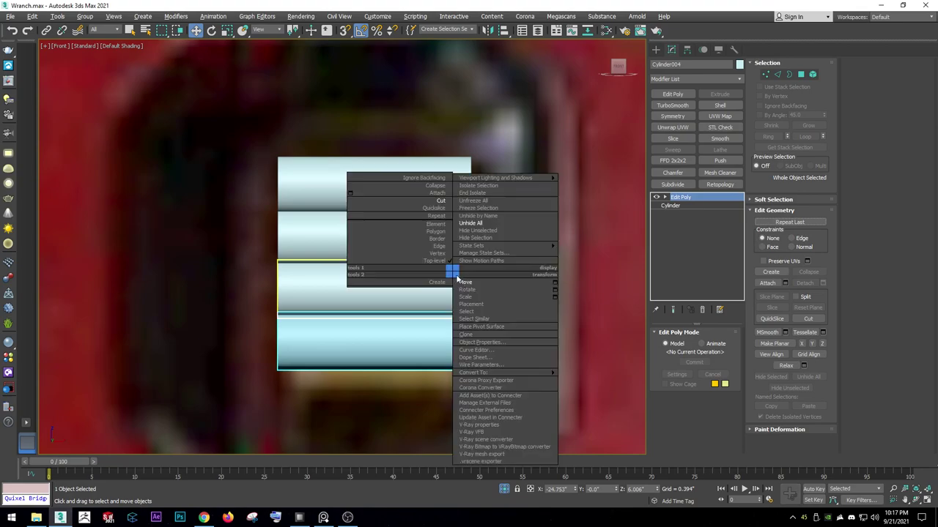
pyautogui.click(444, 242)
pyautogui.keyDown('ctrl'); pyautogui.click(441, 283); pyautogui.keyUp('ctrl')
pyautogui.keyDown('ctrl'); pyautogui.click(440, 284); pyautogui.keyUp('ctrl')
pyautogui.keyDown('ctrl'); pyautogui.click(443, 195); pyautogui.keyUp('ctrl')
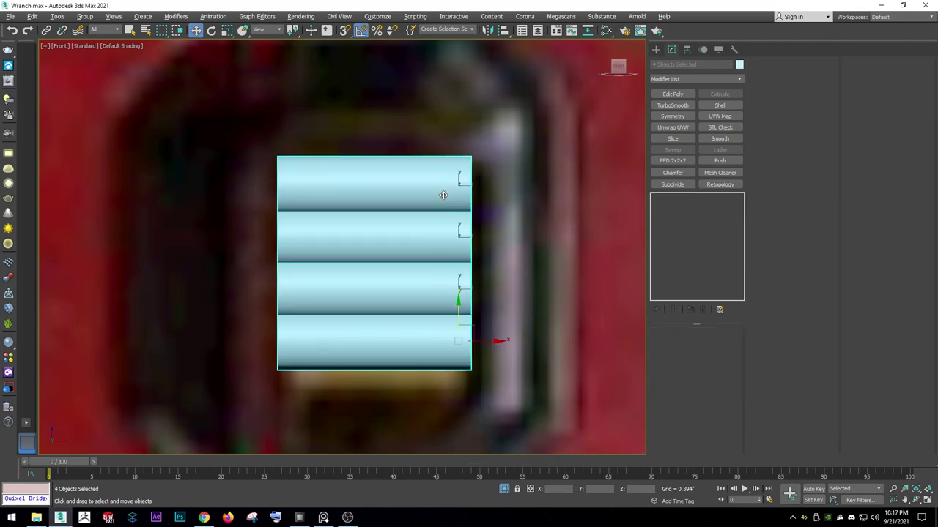
# Try an FFD 2x2x2 modifier on the cylinders, then remove it again.
pyautogui.click(671, 160)
pyautogui.scroll(3, 330, 412)
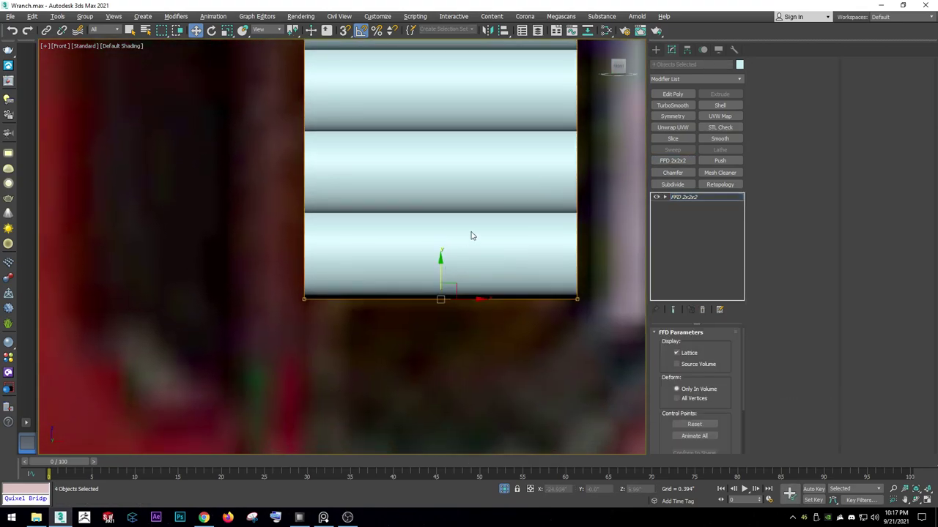
pyautogui.scroll(-3, 471, 236)
pyautogui.rightClick(471, 211)
pyautogui.click(534, 289)
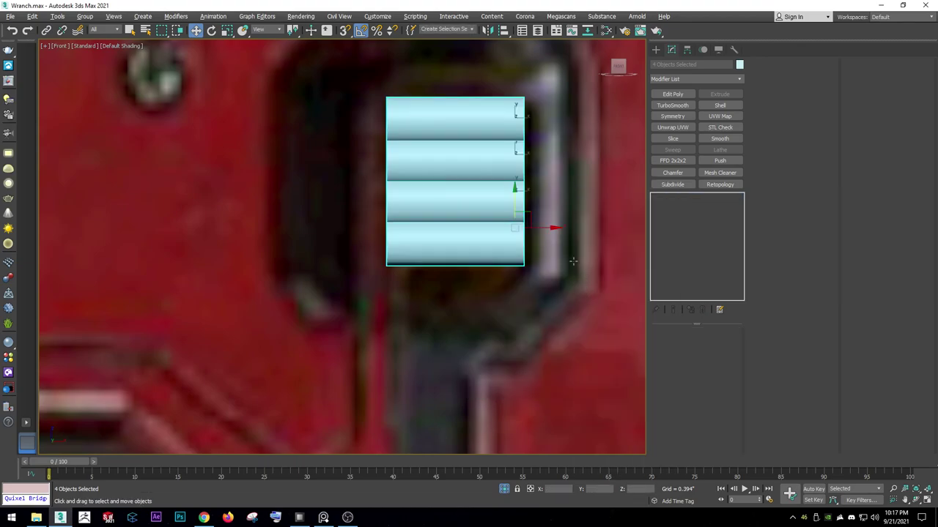
pyautogui.moveTo(573, 261); pyautogui.dragTo(545, 294, button='middle')
# Attach the three lower cylinders into the top cylinder, Cylinder001.
pyautogui.click(461, 154)
pyautogui.click(767, 135)
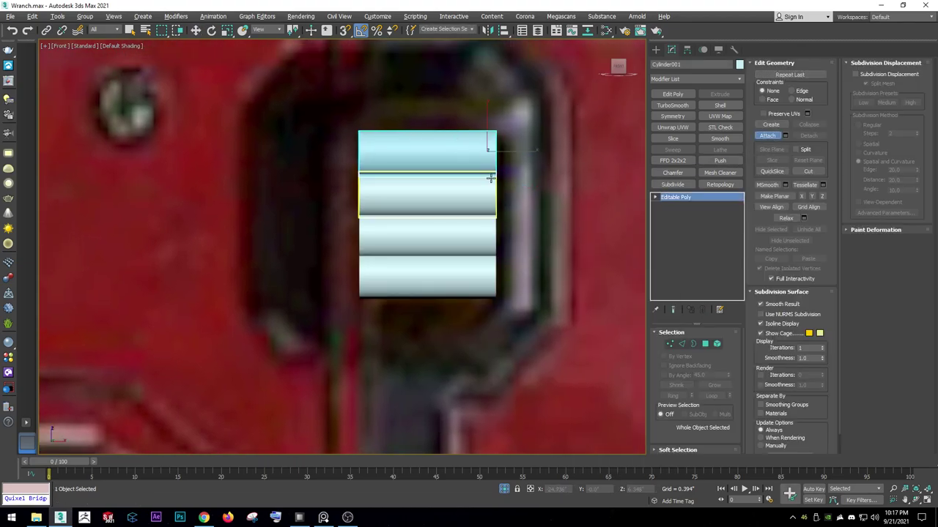
pyautogui.click(491, 194)
pyautogui.click(483, 234)
pyautogui.click(477, 276)
pyautogui.rightClick(495, 226)
pyautogui.click(510, 187)
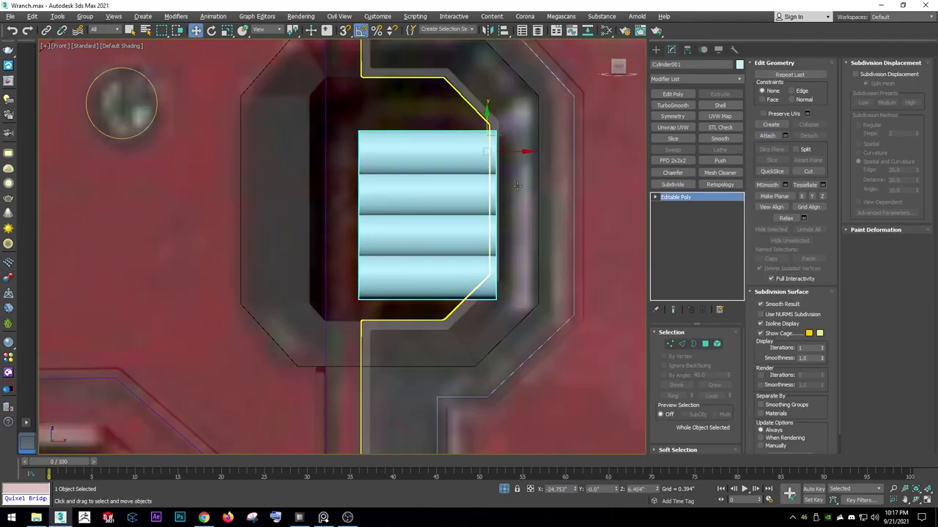
# Inspect the joined ribbed Cylinder001 from an angle, return to the front view, and select the reference plane.
pyautogui.click(604, 179)
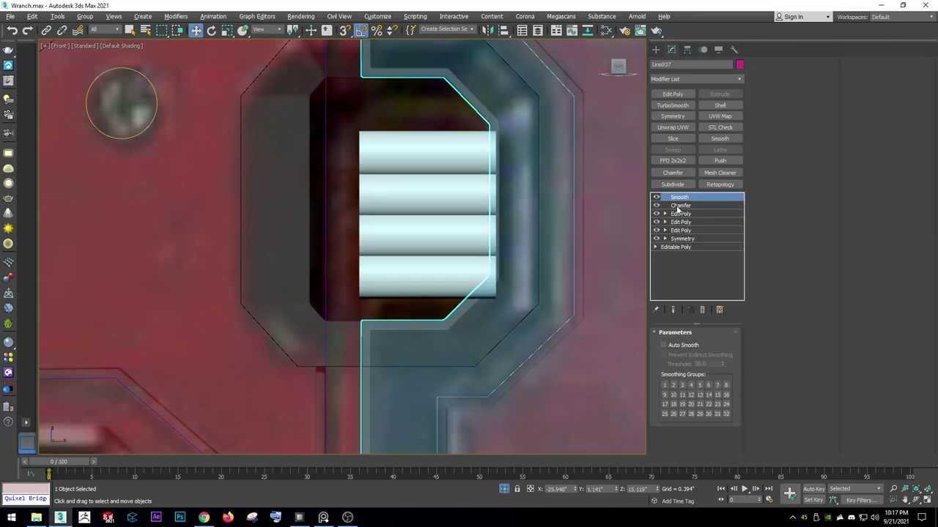
pyautogui.click(435, 195)
pyautogui.keyDown('alt'); pyautogui.moveTo(435, 195); pyautogui.dragTo(452, 177, button='middle'); pyautogui.keyUp('alt')
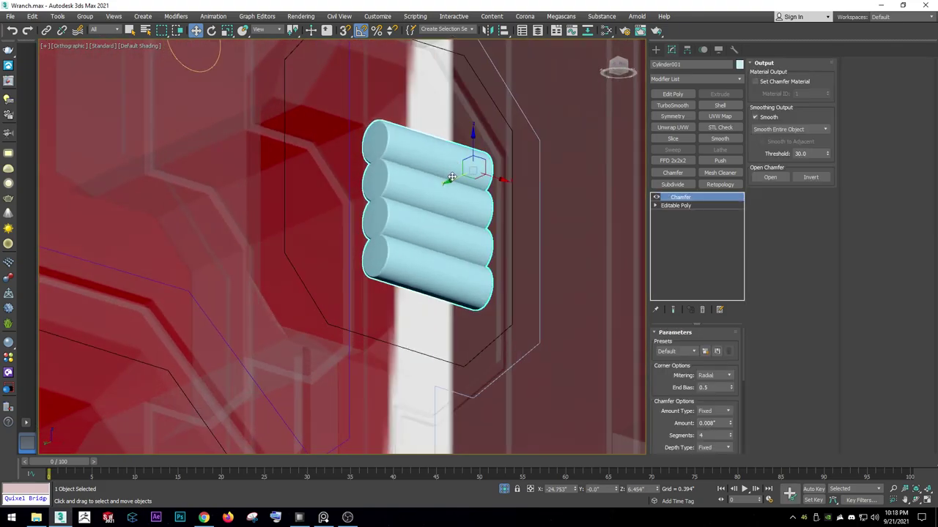
pyautogui.press('f')
pyautogui.scroll(-3, 450, 173)
pyautogui.click(445, 147)
# Frame the reference plane and zoom in on the wrench head.
pyautogui.press('z')
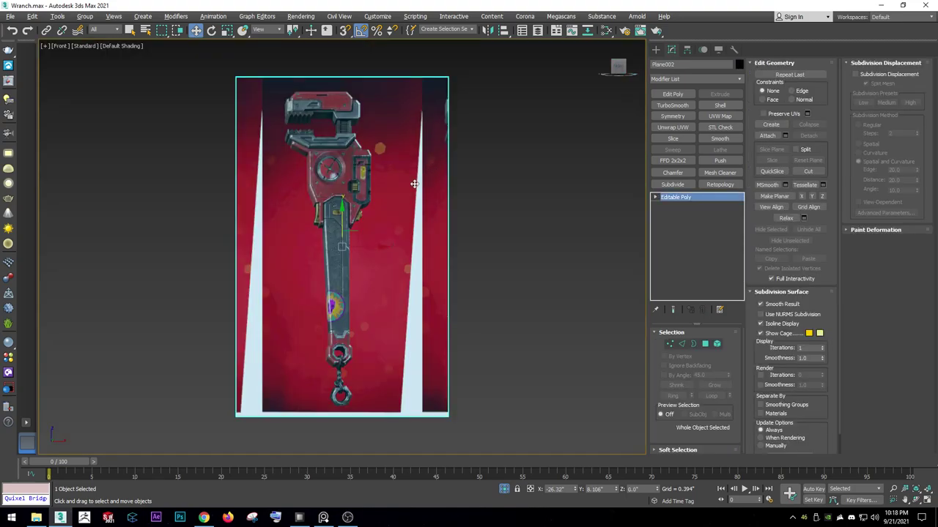
pyautogui.scroll(2, 414, 183)
pyautogui.scroll(3, 366, 190)
pyautogui.scroll(2, 330, 194)
pyautogui.moveTo(290, 214); pyautogui.dragTo(371, 147, button='middle')
pyautogui.moveTo(383, 246); pyautogui.dragTo(368, 387, button='middle')
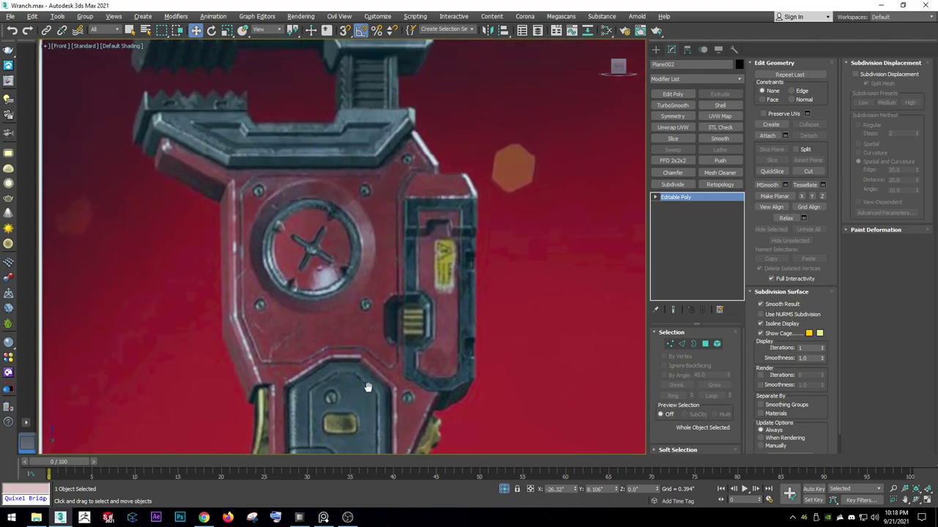
# Unhide all objects, select Line024, and set the viewport shading to Clay.
pyautogui.rightClick(345, 256)
pyautogui.click(353, 227)
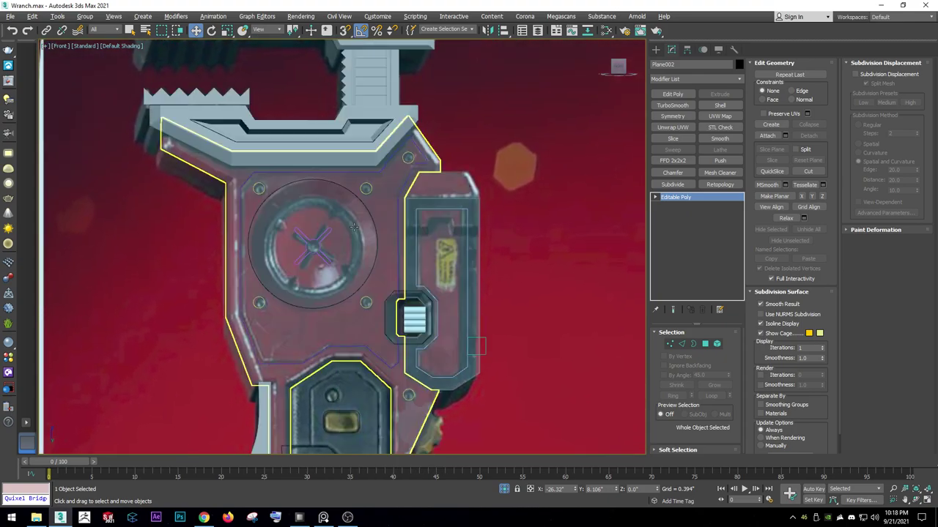
pyautogui.click(353, 227)
pyautogui.keyDown('alt'); pyautogui.moveTo(259, 209); pyautogui.dragTo(145, 51, button='middle'); pyautogui.keyUp('alt')
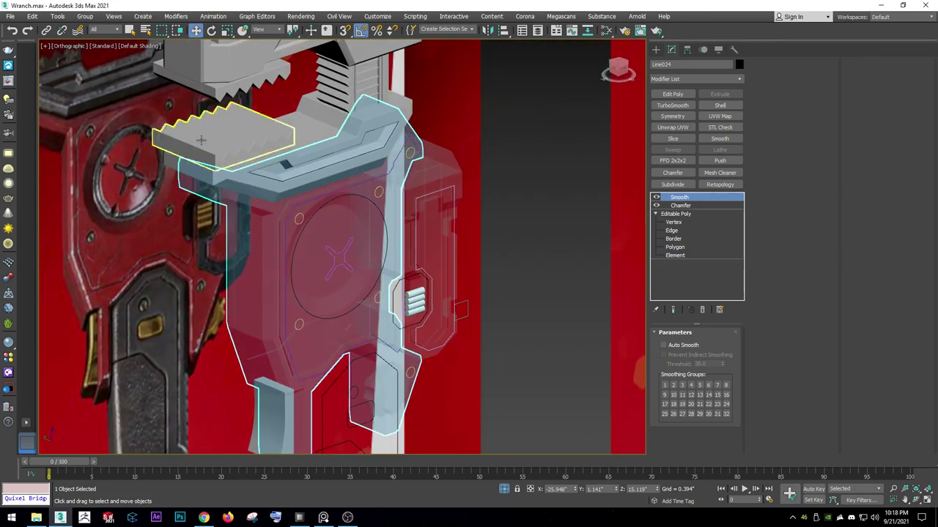
pyautogui.click(139, 45)
pyautogui.click(168, 109)
# Orbit to a side view of the wrench head and isolate Line024 with Alt+Q.
pyautogui.moveTo(220, 183)
pyautogui.keyDown('alt'); pyautogui.mouseDown(button='middle')
pyautogui.moveTo(333, 192)
pyautogui.moveTo(329, 184)
pyautogui.moveTo(324, 268)
pyautogui.moveTo(303, 347)
pyautogui.mouseUp(button='middle'); pyautogui.keyUp('alt')
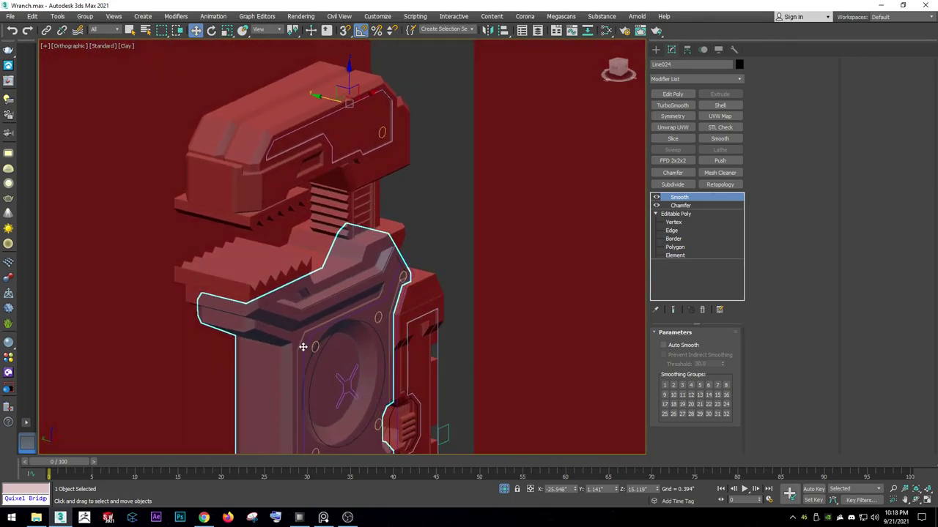
pyautogui.click(323, 517)
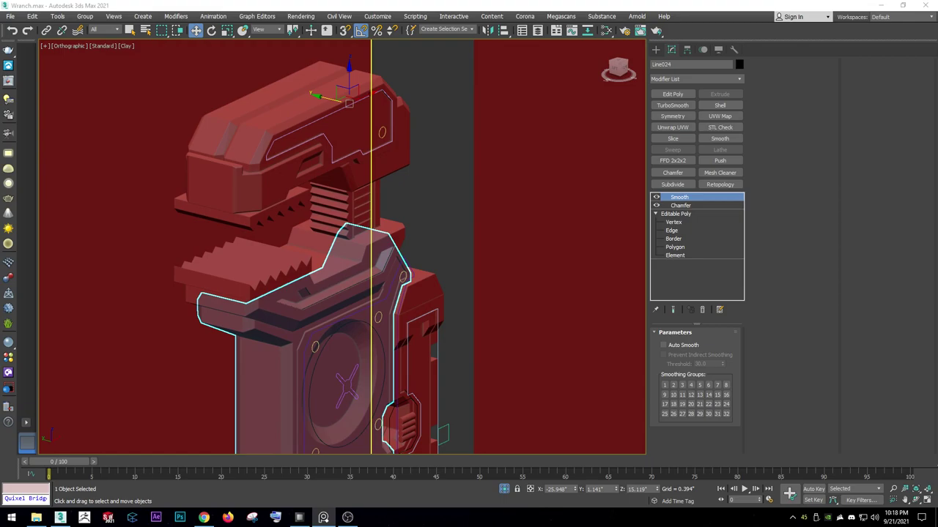
pyautogui.moveTo(301, 345); pyautogui.dragTo(314, 235, button='middle')
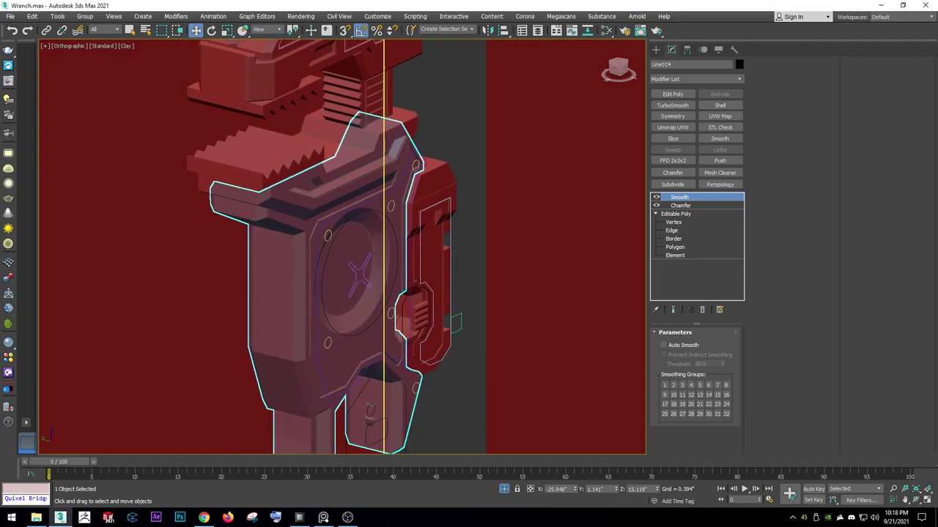
pyautogui.click(323, 517)
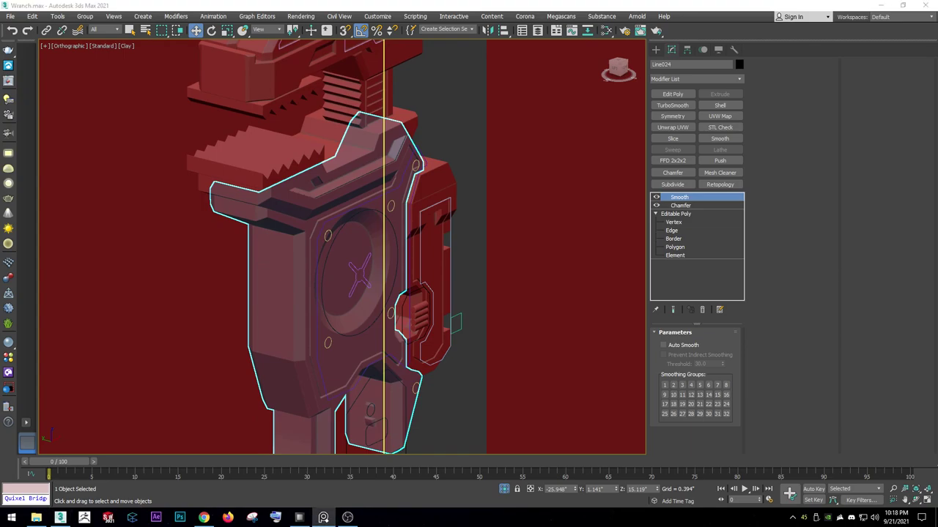
pyautogui.hotkey('alt', 'q')
# Turn on Edged Faces in shaded view and pick an edge on Line024's upper overhang.
pyautogui.press('F3')
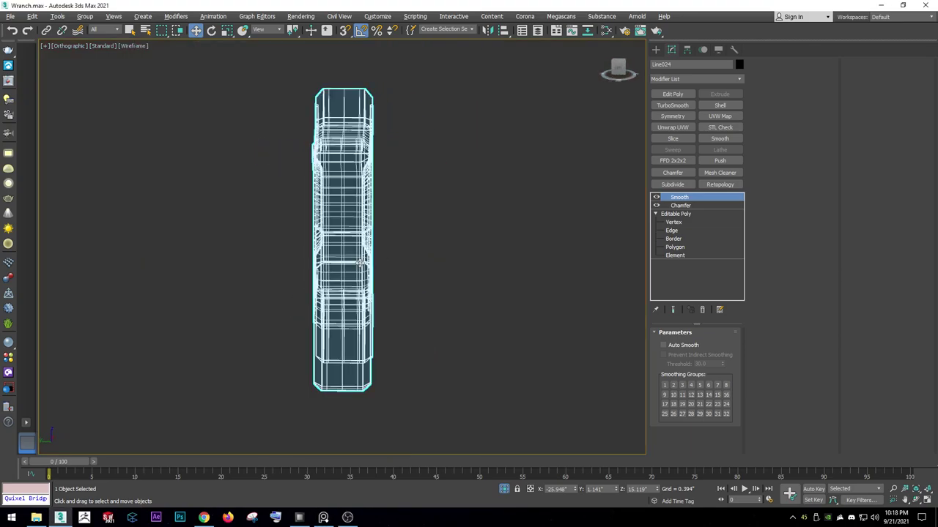
pyautogui.keyDown('alt'); pyautogui.moveTo(360, 261); pyautogui.dragTo(444, 226, button='middle'); pyautogui.keyUp('alt')
pyautogui.scroll(5, 444, 226)
pyautogui.press('F3')
pyautogui.press('F4')
pyautogui.click(671, 230)
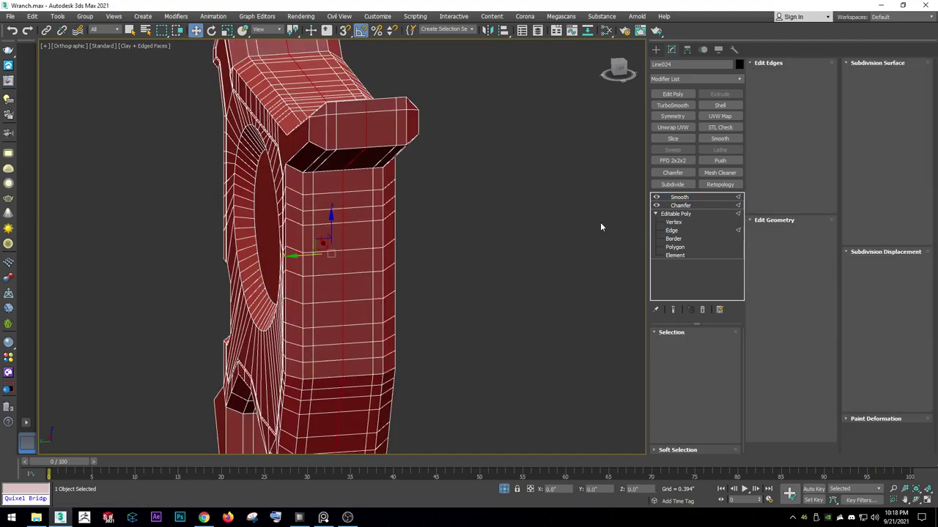
pyautogui.scroll(3, 376, 125)
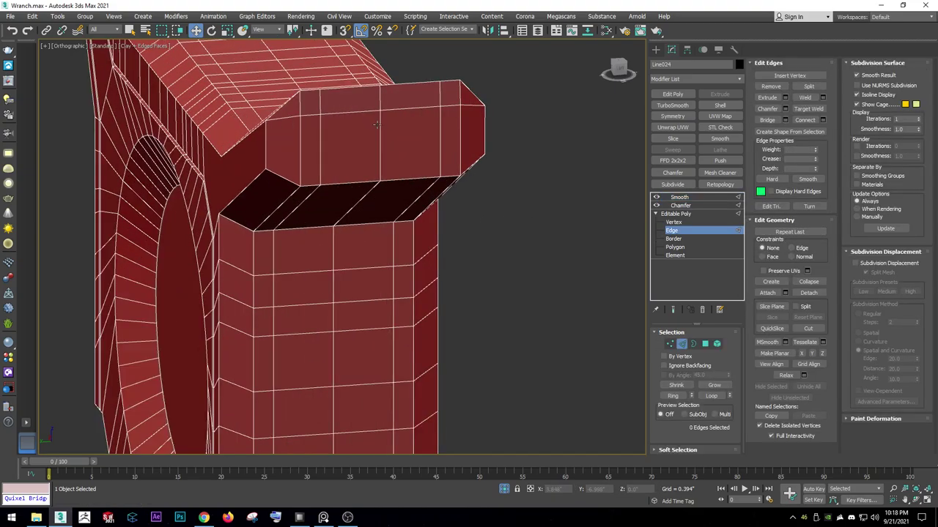
pyautogui.click(375, 124)
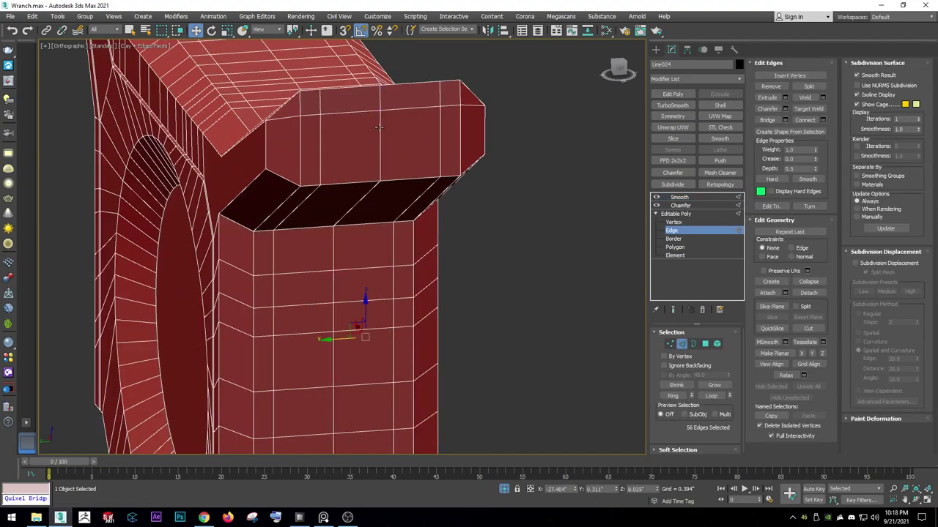
# Select the full edge loop around the head and chamfer it 0.029 inches.
pyautogui.scroll(-5, 379, 127)
pyautogui.scroll(5, 326, 136)
pyautogui.moveTo(396, 216)
pyautogui.keyDown('alt'); pyautogui.mouseDown(button='middle')
pyautogui.moveTo(326, 137)
pyautogui.moveTo(381, 220)
pyautogui.mouseUp(button='middle'); pyautogui.keyUp('alt')
pyautogui.scroll(-3, 326, 138)
pyautogui.scroll(4, 397, 220)
pyautogui.doubleClick(401, 211)
pyautogui.rightClick(421, 206)
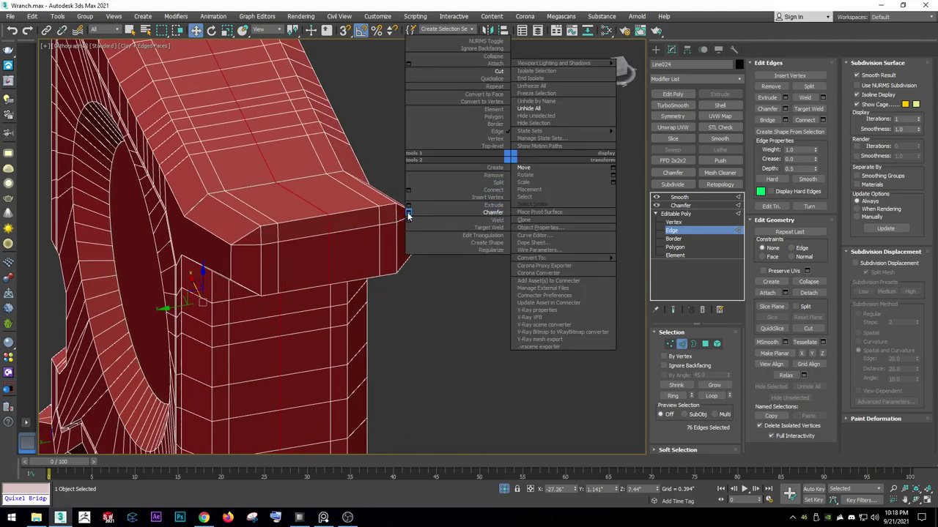
pyautogui.click(405, 214)
pyautogui.scroll(2, 307, 214)
pyautogui.scroll(2, 322, 242)
pyautogui.moveTo(343, 271)
pyautogui.mouseDown()
pyautogui.moveTo(348, 258)
pyautogui.moveTo(347, 296)
pyautogui.mouseUp()
pyautogui.click(347, 352)
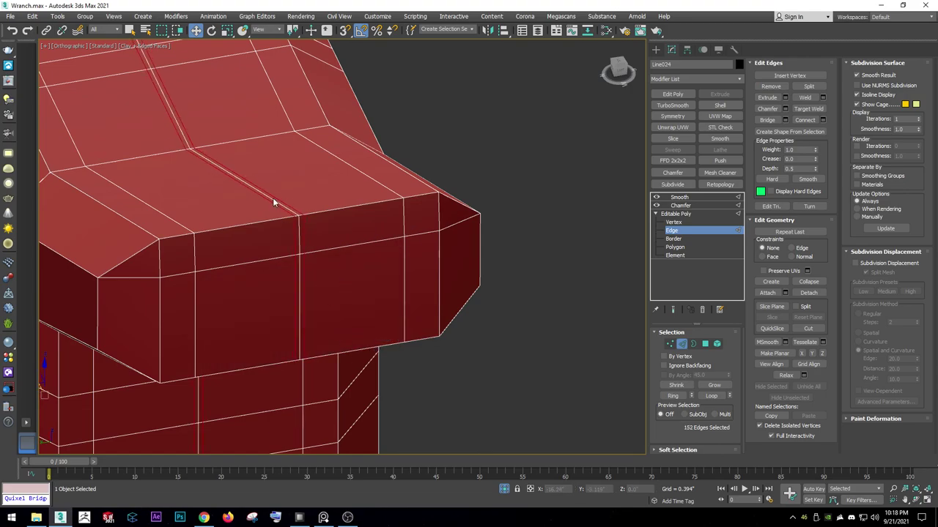
# Extrude the chamfer-strip polygons and preview the result with the Chamfer modifier on top.
pyautogui.scroll(3, 277, 205)
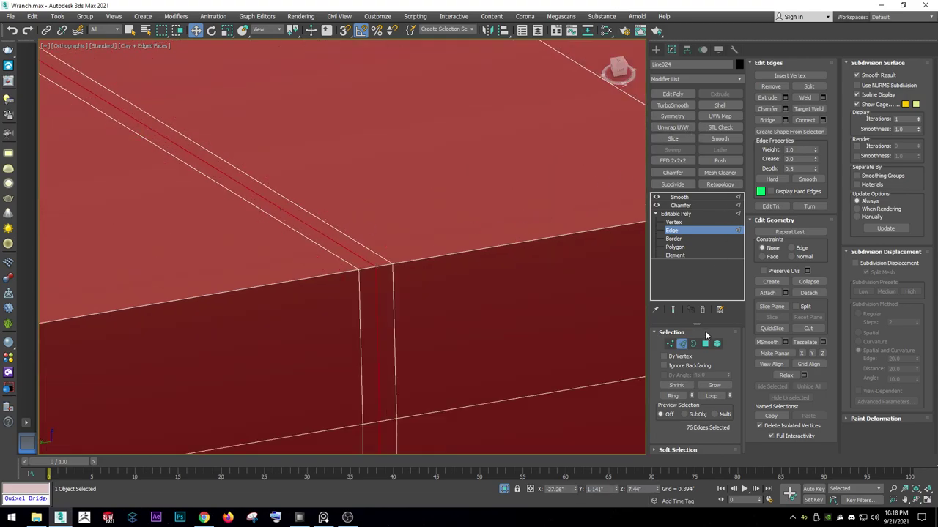
pyautogui.click(706, 344)
pyautogui.rightClick(526, 232)
pyautogui.click(433, 260)
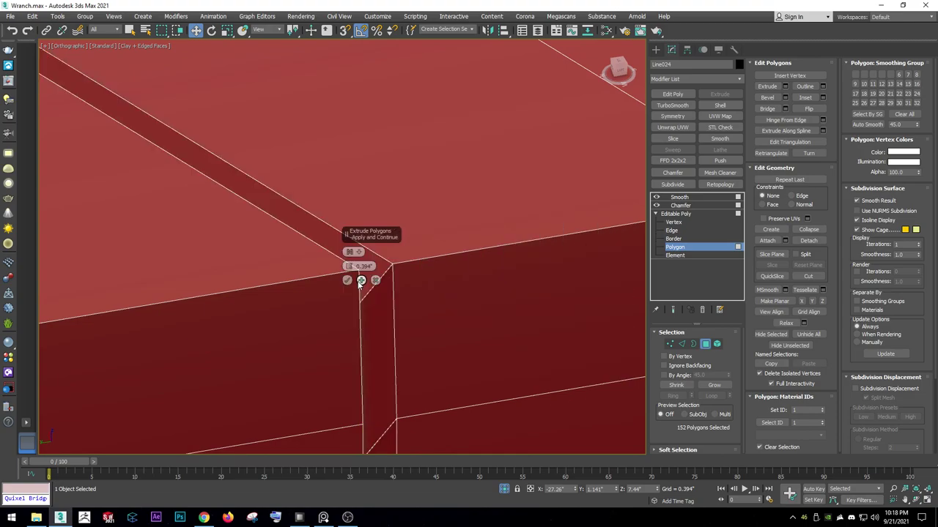
pyautogui.click(376, 281)
pyautogui.click(680, 205)
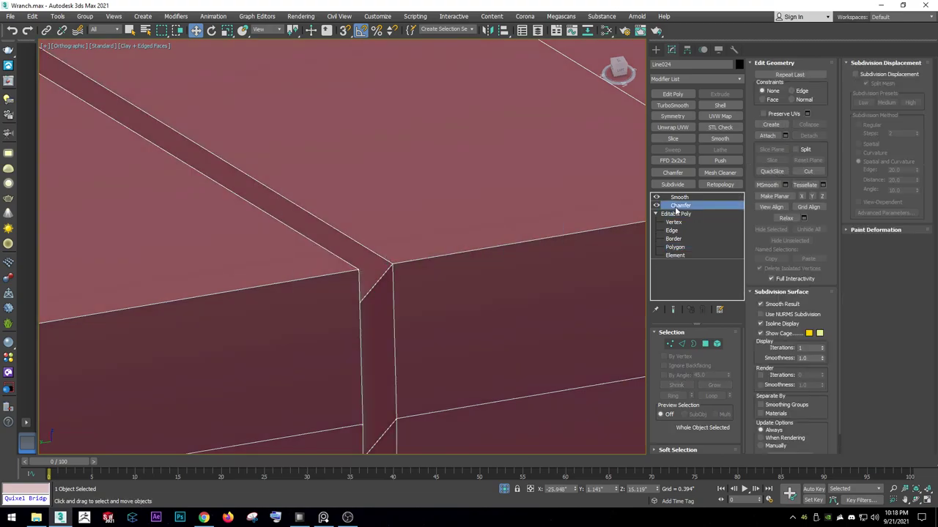
pyautogui.scroll(-3, 477, 246)
pyautogui.moveTo(477, 247)
pyautogui.keyDown('alt'); pyautogui.mouseDown(button='middle')
pyautogui.moveTo(449, 234)
pyautogui.moveTo(454, 213)
pyautogui.mouseUp(button='middle'); pyautogui.keyUp('alt')
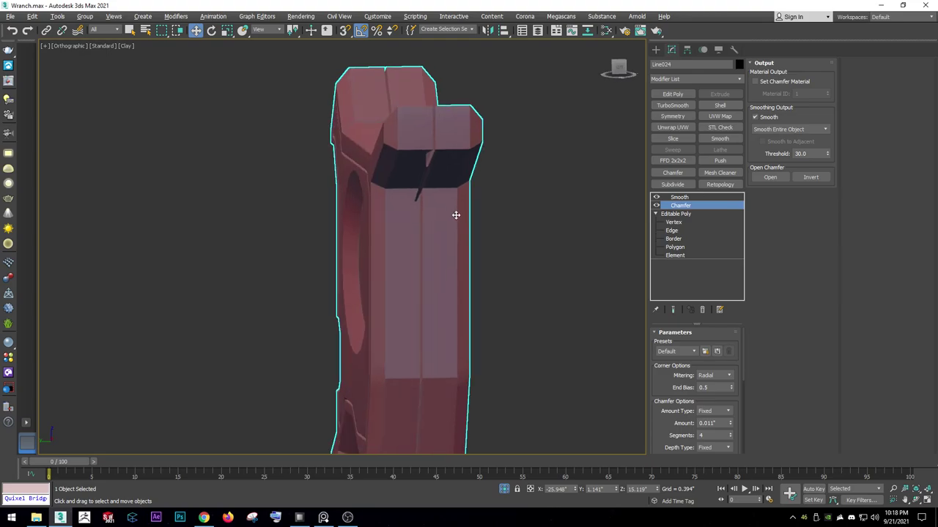
pyautogui.scroll(5, 454, 213)
# Convert the edge loop to a polygon strip and extrude it -0.047 inches, switching off Group extrusion.
pyautogui.click(671, 230)
pyautogui.press('F4')
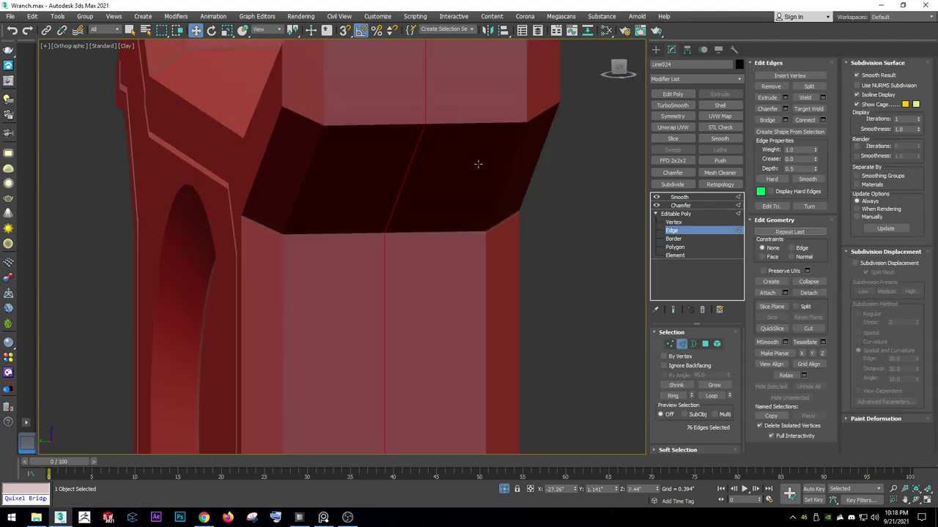
pyautogui.keyDown('alt'); pyautogui.moveTo(477, 163); pyautogui.dragTo(447, 274, button='middle'); pyautogui.keyUp('alt')
pyautogui.scroll(4, 423, 232)
pyautogui.keyDown('ctrl'); pyautogui.click(705, 344); pyautogui.keyUp('ctrl')
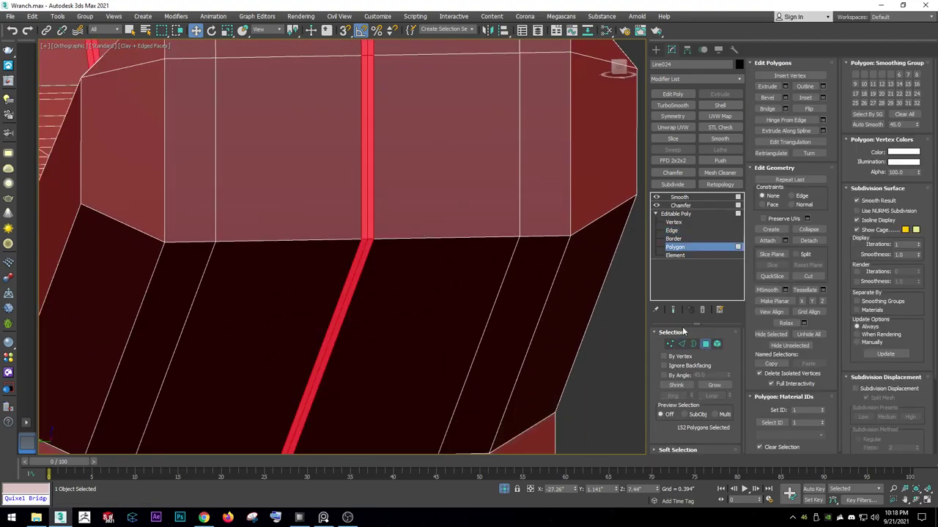
pyautogui.rightClick(564, 230)
pyautogui.click(461, 256)
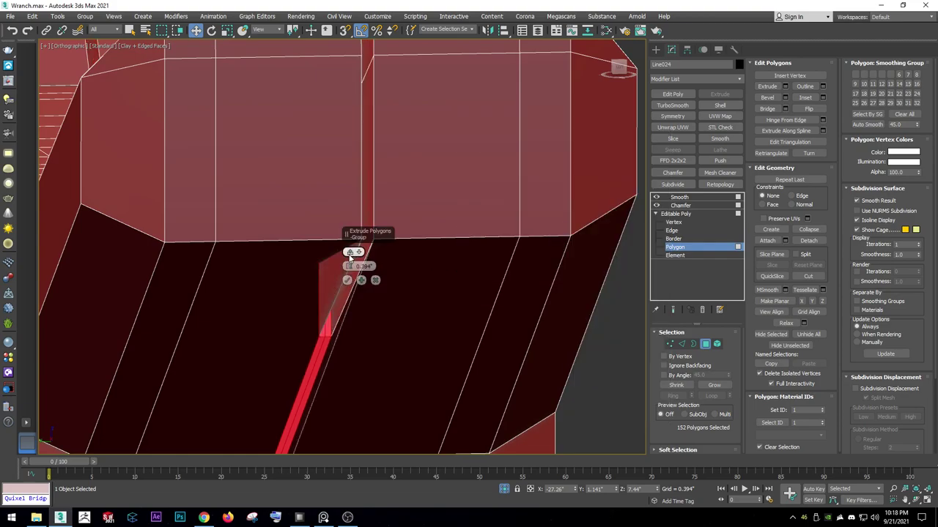
pyautogui.click(349, 252)
pyautogui.moveTo(349, 269); pyautogui.dragTo(348, 282)
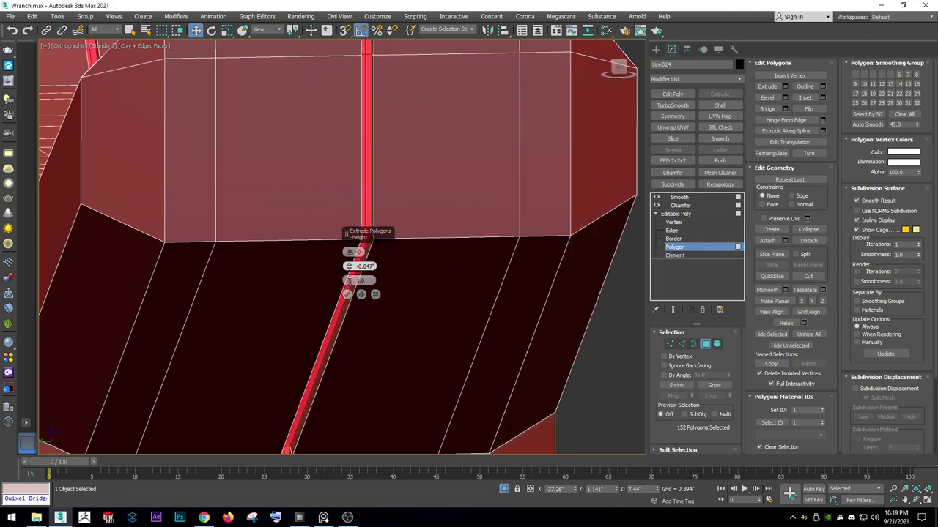
pyautogui.click(349, 292)
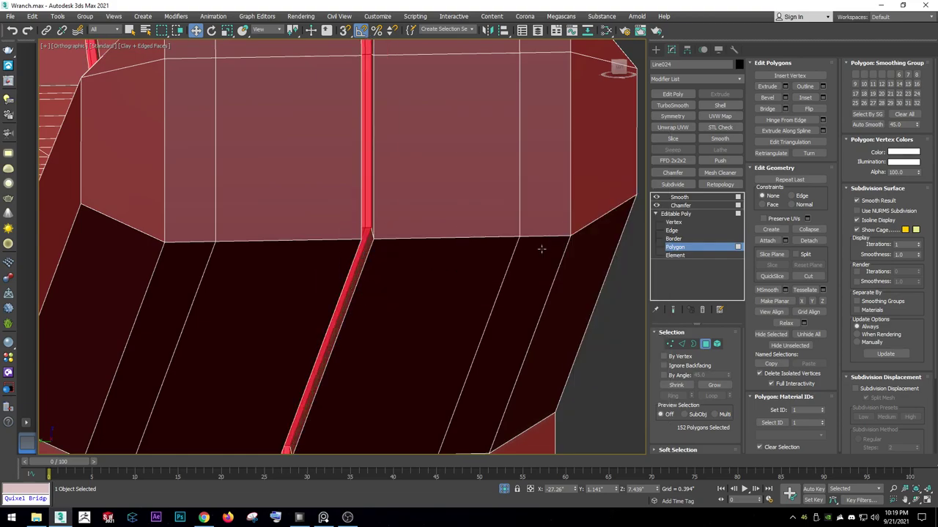
# Exit Polygon level, select the Chamfer modifier, and turn off Edged Faces.
pyautogui.click(683, 247)
pyautogui.click(680, 205)
pyautogui.press('F4')
# Close the Move Transform Type-In and select the Smooth modifier in the stack.
pyautogui.press('F12')
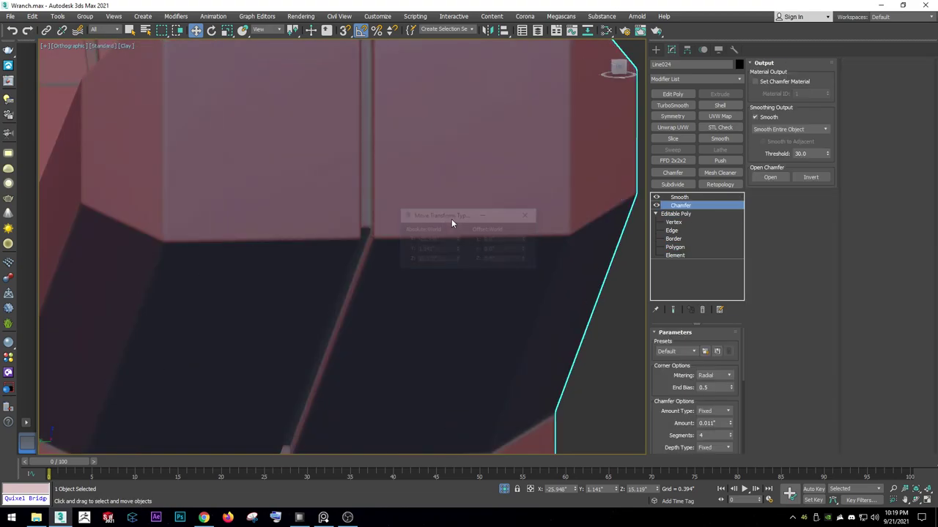
pyautogui.click(524, 216)
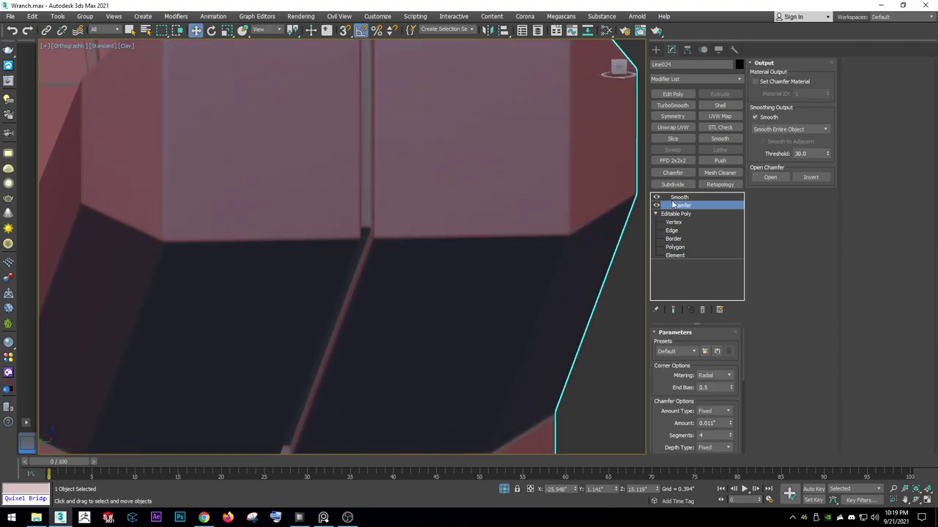
pyautogui.click(675, 197)
# Unhide all the hidden wrench parts and show the safe frame border.
pyautogui.rightClick(491, 209)
pyautogui.press('z')
pyautogui.moveTo(449, 213)
pyautogui.keyDown('alt'); pyautogui.mouseDown(button='middle')
pyautogui.moveTo(373, 193)
pyautogui.moveTo(422, 270)
pyautogui.mouseUp(button='middle'); pyautogui.keyUp('alt')
pyautogui.rightClick(373, 192)
pyautogui.click(396, 163)
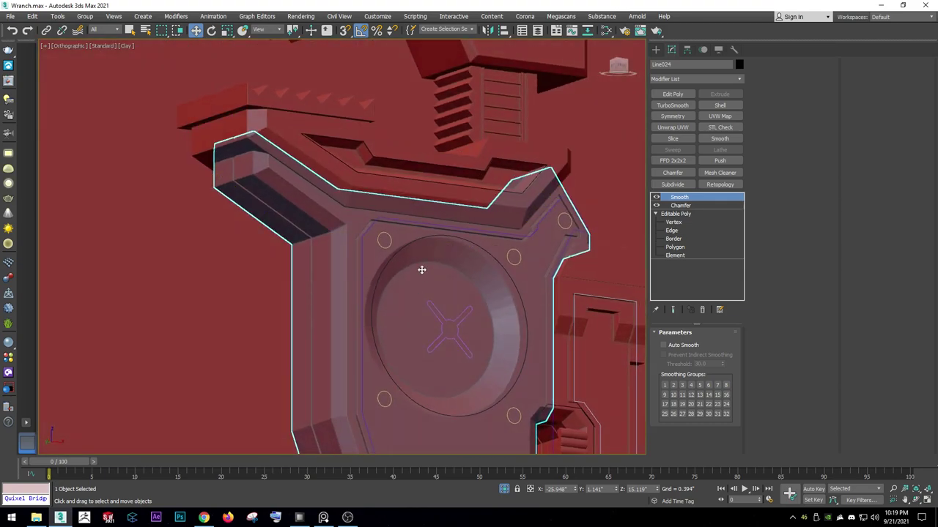
pyautogui.scroll(-3, 411, 266)
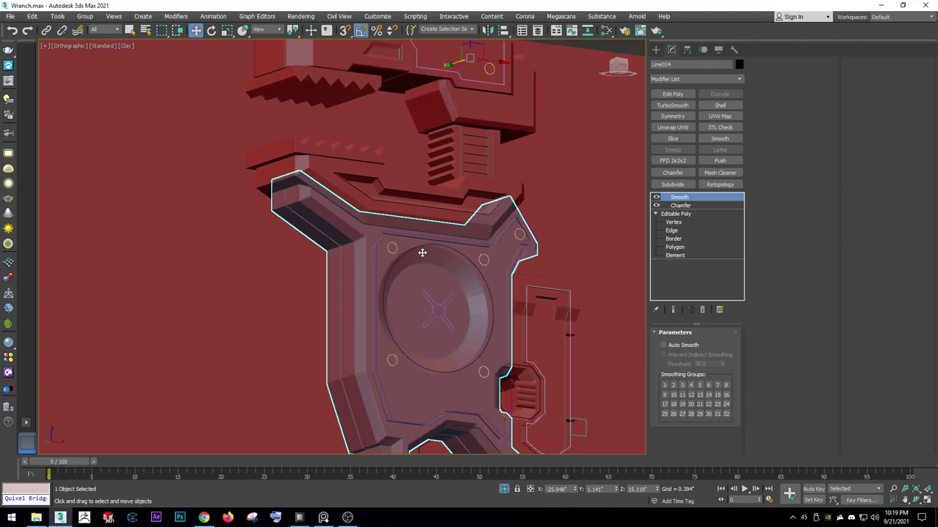
pyautogui.scroll(-3, 418, 256)
pyautogui.hotkey('shift', 'f')
pyautogui.scroll(-2, 391, 255)
# Switch the viewport to textured Default Shading.
pyautogui.click(152, 99)
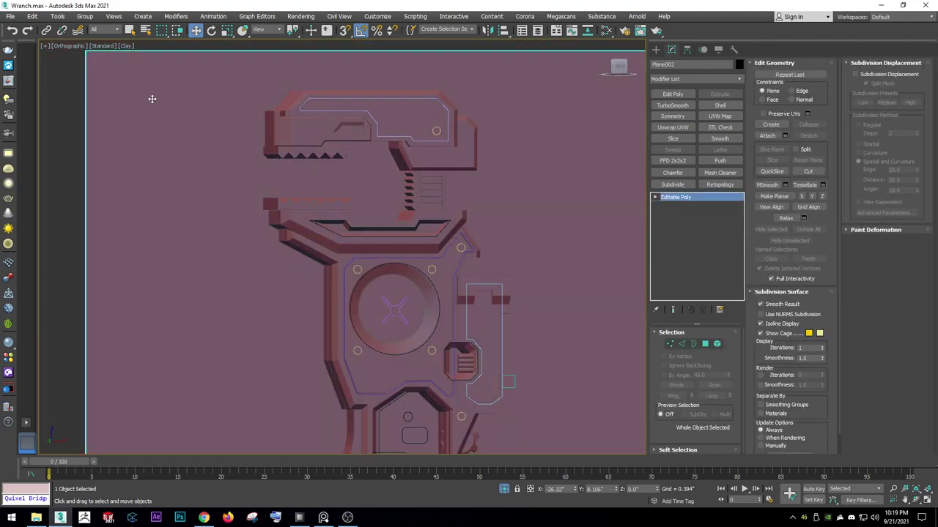
pyautogui.click(132, 53)
pyautogui.click(129, 46)
pyautogui.click(143, 58)
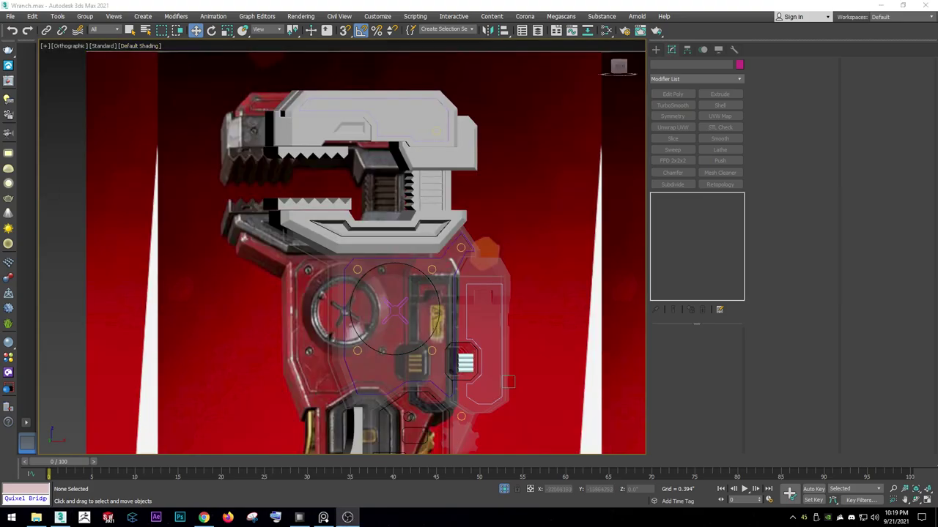
# Select Plane002 in the front view, centre on the vent cap, and hide everything else.
pyautogui.click(245, 291)
pyautogui.press('f')
pyautogui.press('z')
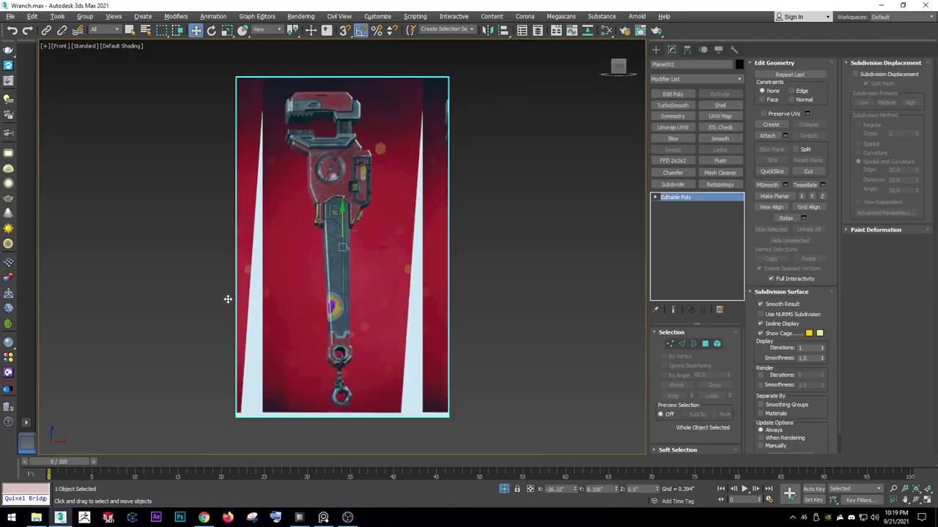
pyautogui.scroll(8, 315, 149)
pyautogui.scroll(-2, 315, 149)
pyautogui.moveTo(272, 216); pyautogui.dragTo(226, 215, button='middle')
pyautogui.rightClick(235, 263)
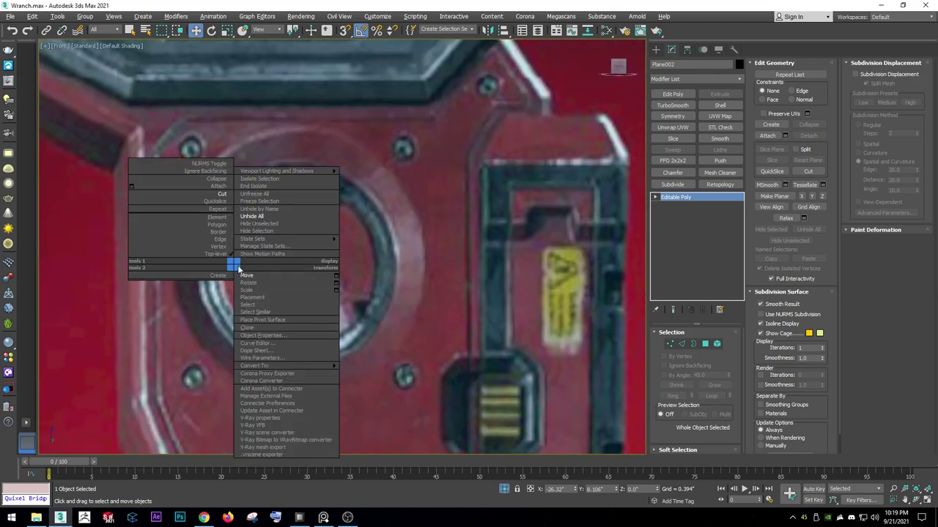
pyautogui.click(244, 223)
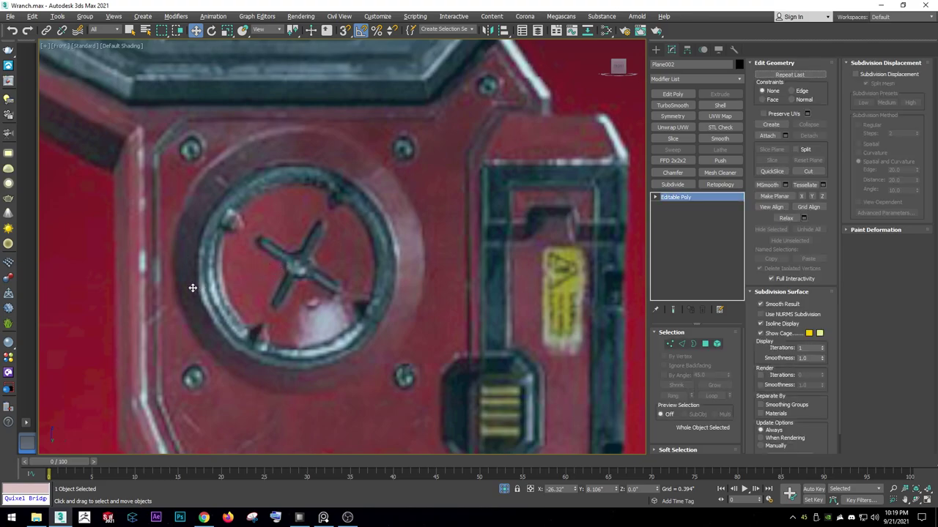
pyautogui.click(654, 52)
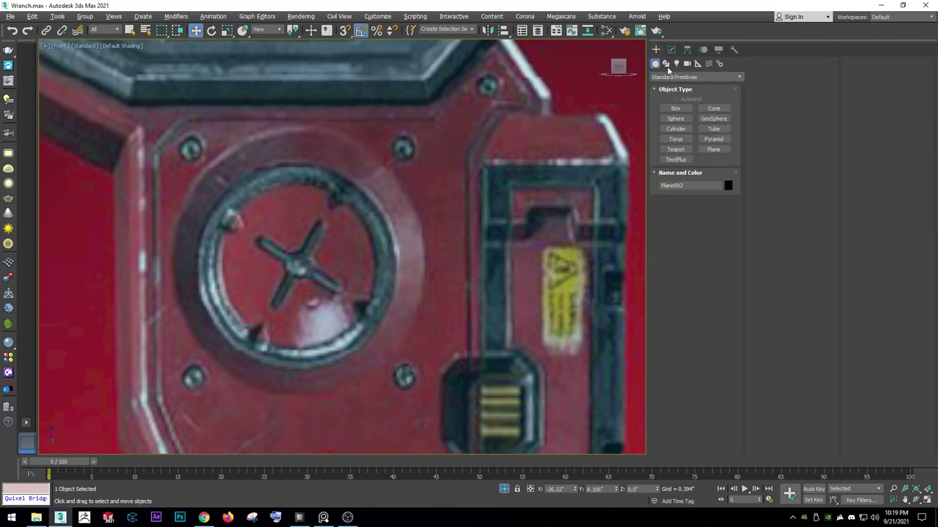
# Draw a new line spline from the vent rim across toward the cap's centre.
pyautogui.click(665, 63)
pyautogui.click(674, 116)
pyautogui.scroll(3, 185, 279)
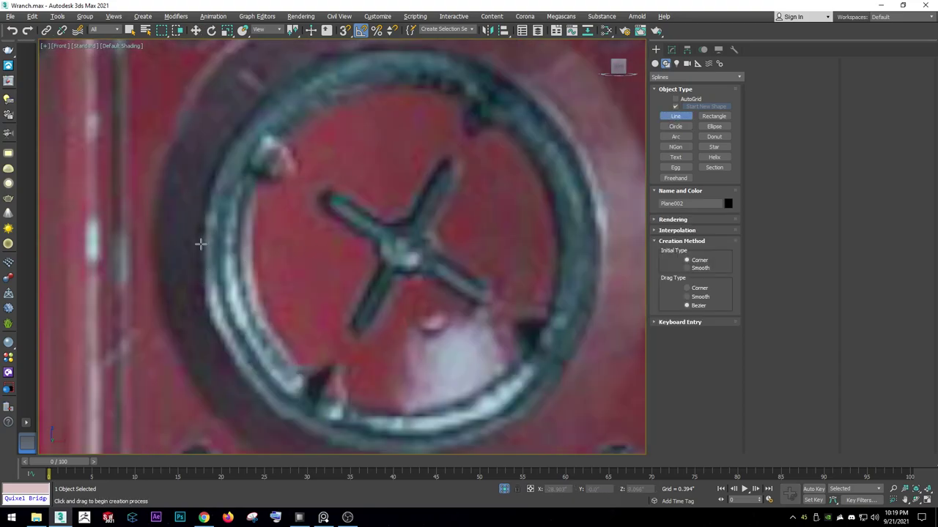
pyautogui.click(199, 246)
pyautogui.scroll(3, 206, 245)
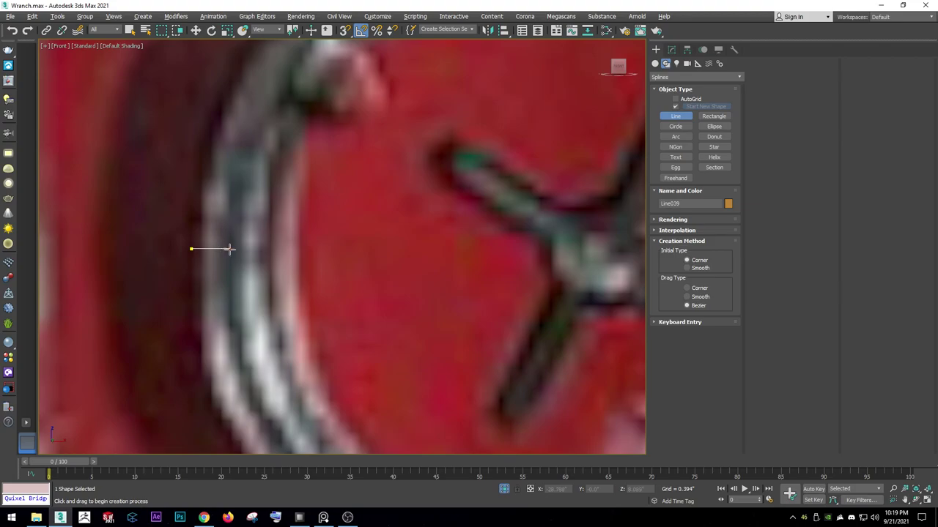
pyautogui.scroll(-3, 271, 251)
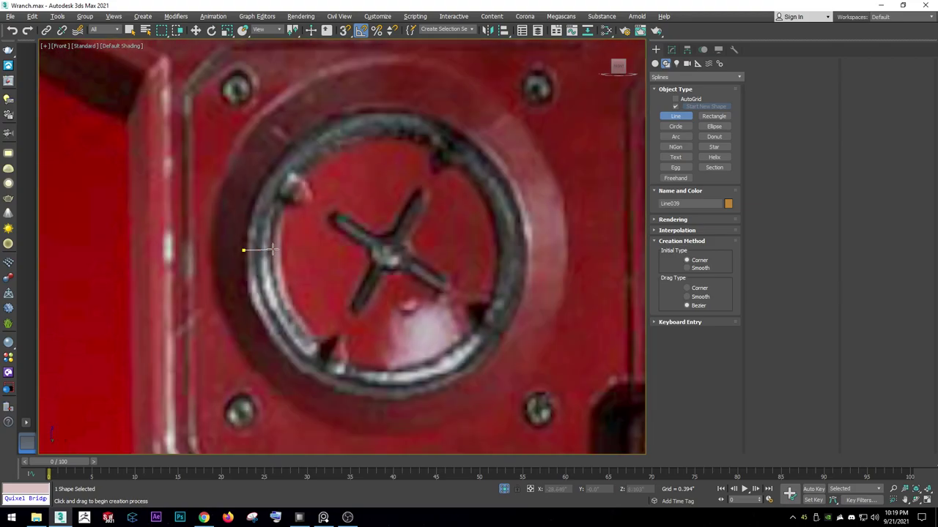
pyautogui.scroll(3, 272, 250)
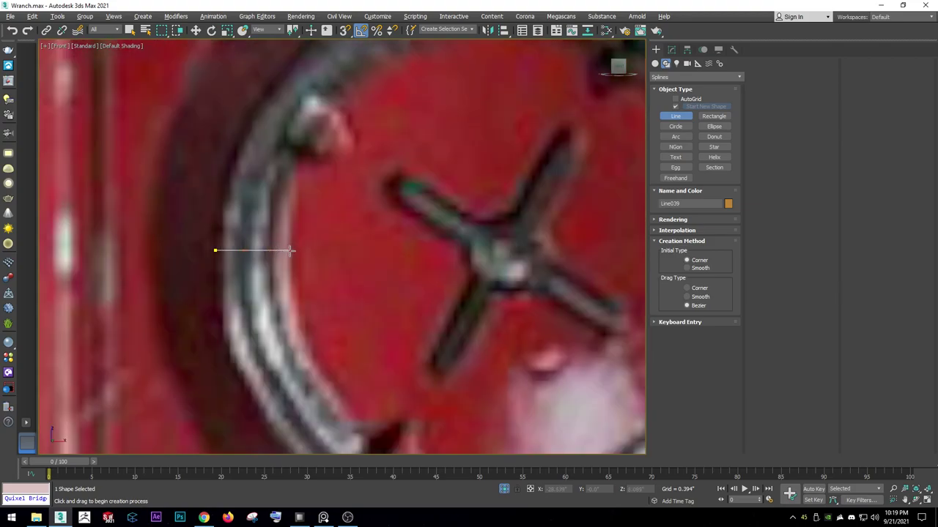
pyautogui.rightClick(494, 270)
pyautogui.rightClick(494, 270)
# Convert the spline's vertices to Bezier Corner and switch to moving them.
pyautogui.scroll(-3, 392, 263)
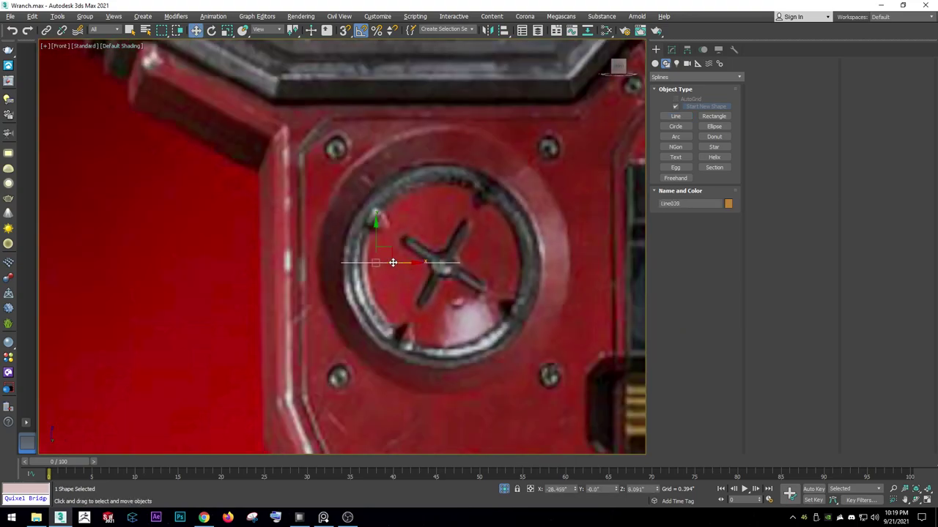
pyautogui.scroll(2, 392, 262)
pyautogui.scroll(2, 380, 283)
pyautogui.scroll(5, 379, 283)
pyautogui.rightClick(326, 257)
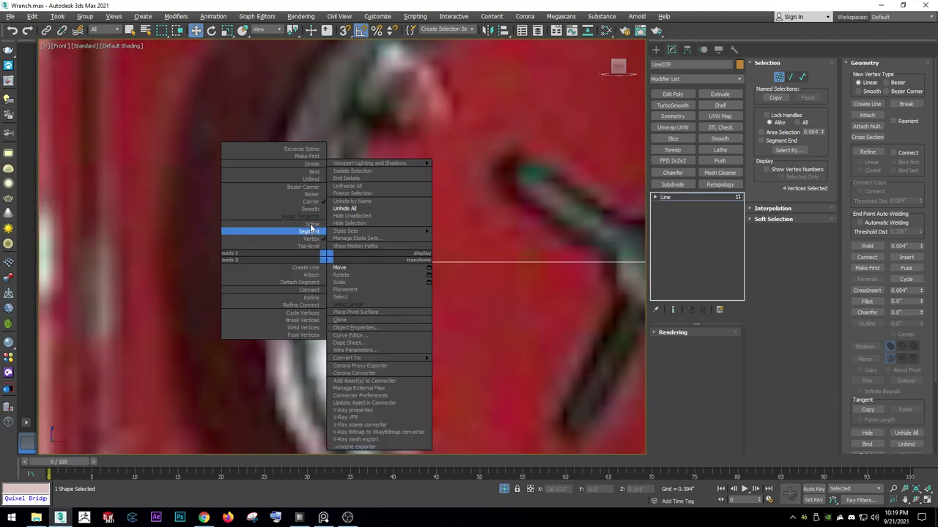
pyautogui.click(310, 187)
pyautogui.rightClick(308, 184)
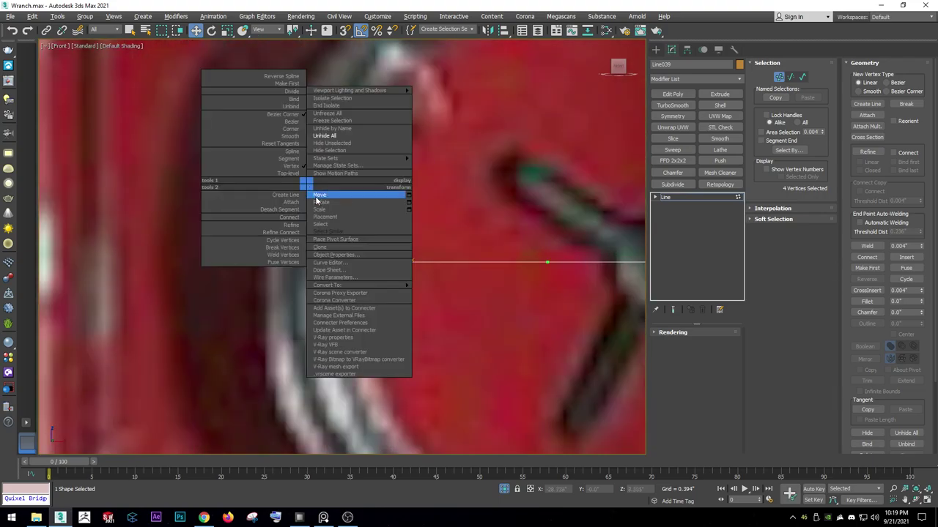
pyautogui.click(316, 196)
# Drag tangent handles to bend the rim end into three small rounded scallop arches.
pyautogui.scroll(3, 268, 260)
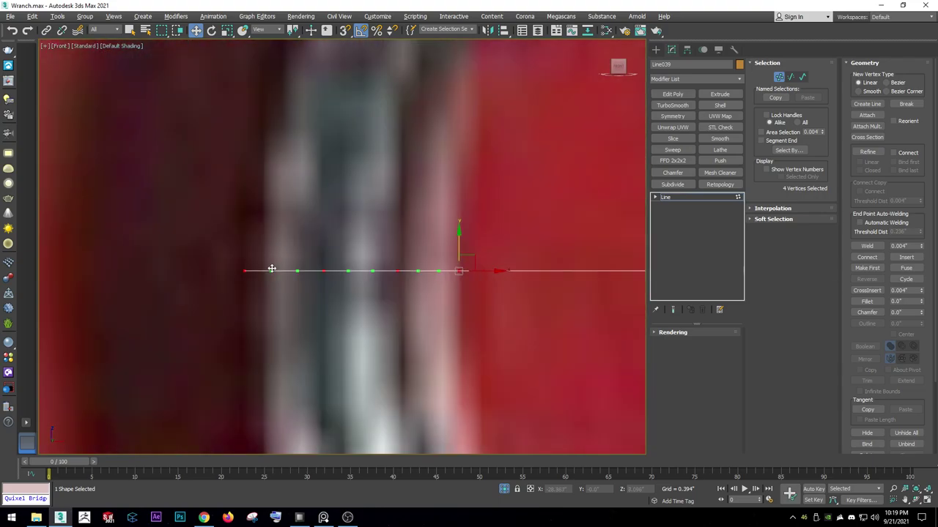
pyautogui.moveTo(271, 268); pyautogui.dragTo(281, 267)
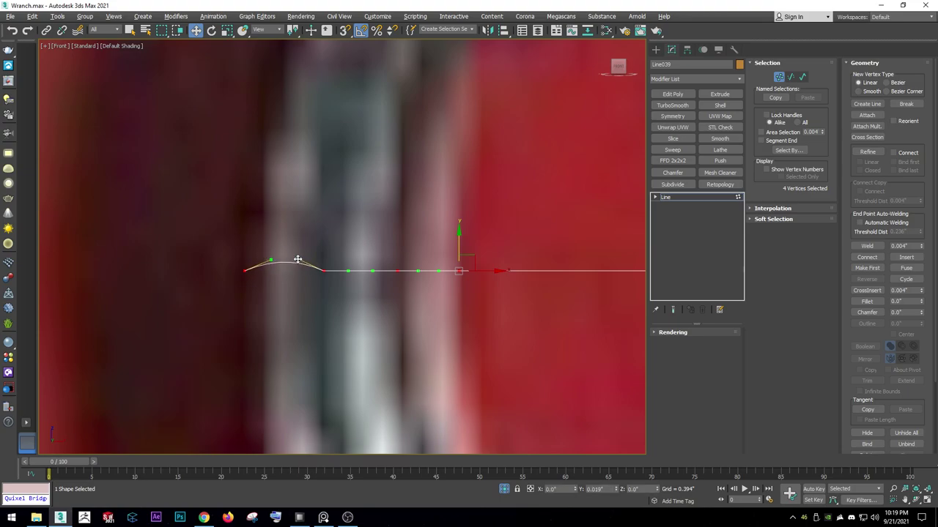
pyautogui.moveTo(467, 257); pyautogui.dragTo(405, 257)
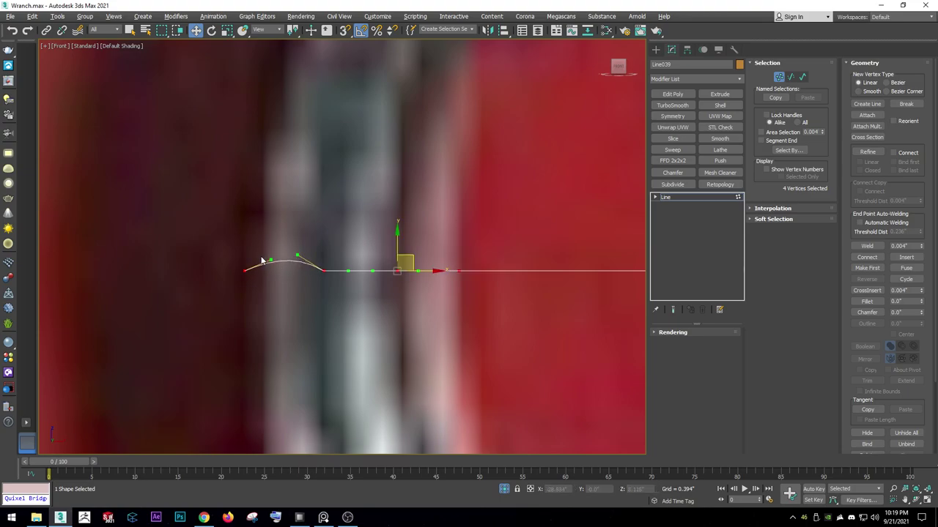
pyautogui.moveTo(296, 256); pyautogui.dragTo(344, 255)
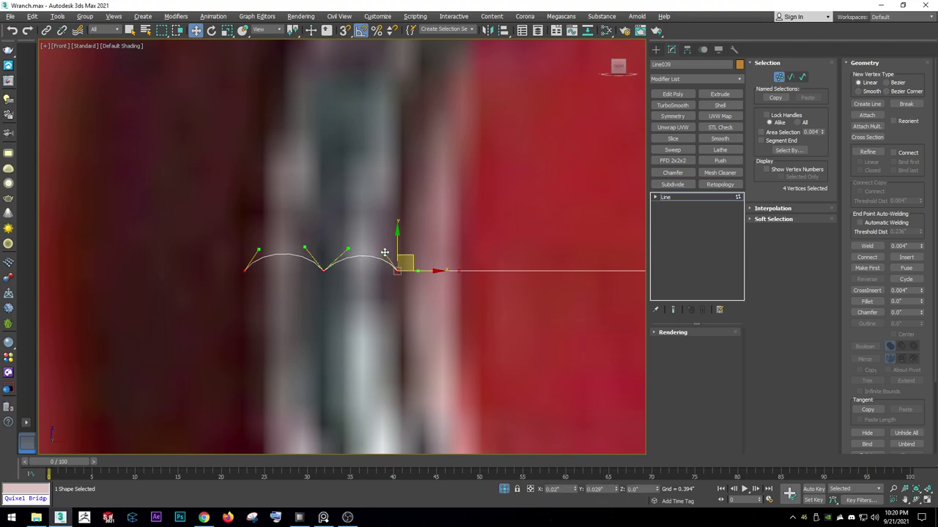
pyautogui.scroll(2, 433, 282)
pyautogui.moveTo(433, 282); pyautogui.dragTo(356, 277, button='middle')
pyautogui.scroll(3, 338, 272)
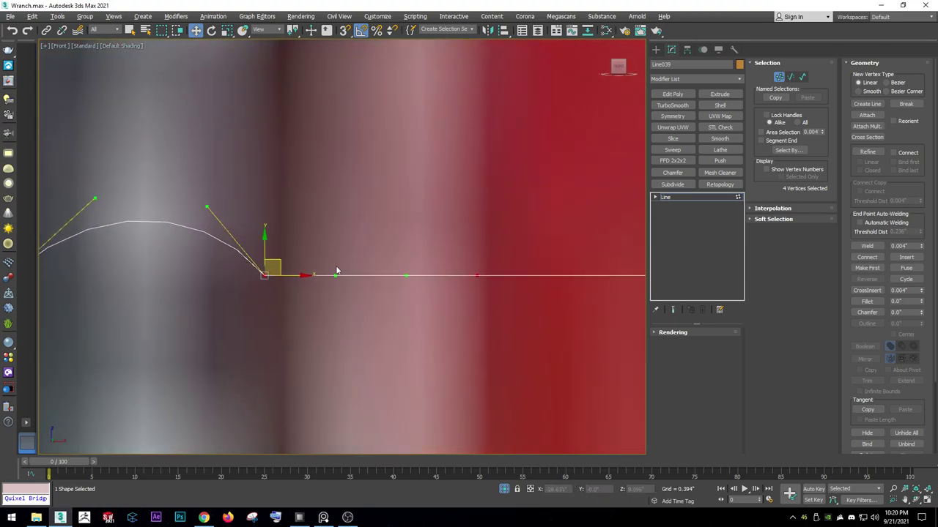
pyautogui.moveTo(337, 272); pyautogui.dragTo(342, 233)
pyautogui.moveTo(402, 274); pyautogui.dragTo(421, 225)
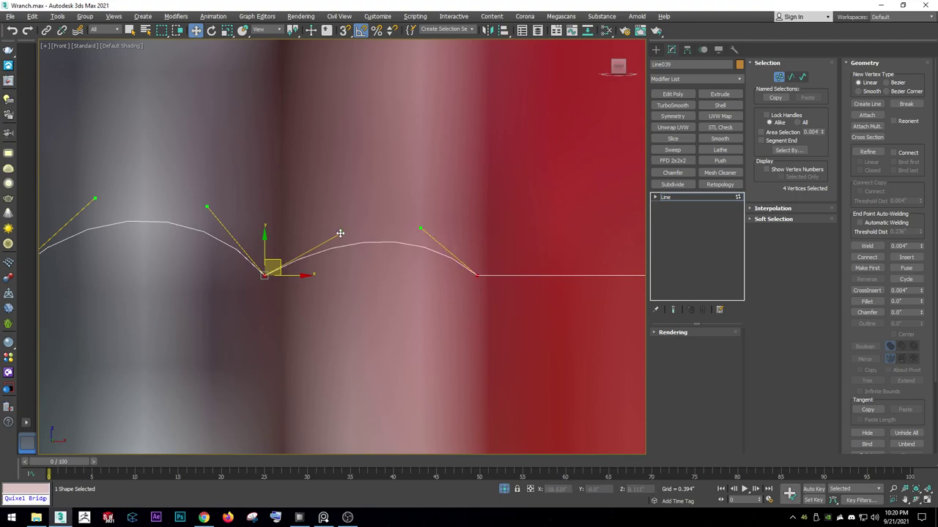
pyautogui.moveTo(343, 233); pyautogui.dragTo(336, 214)
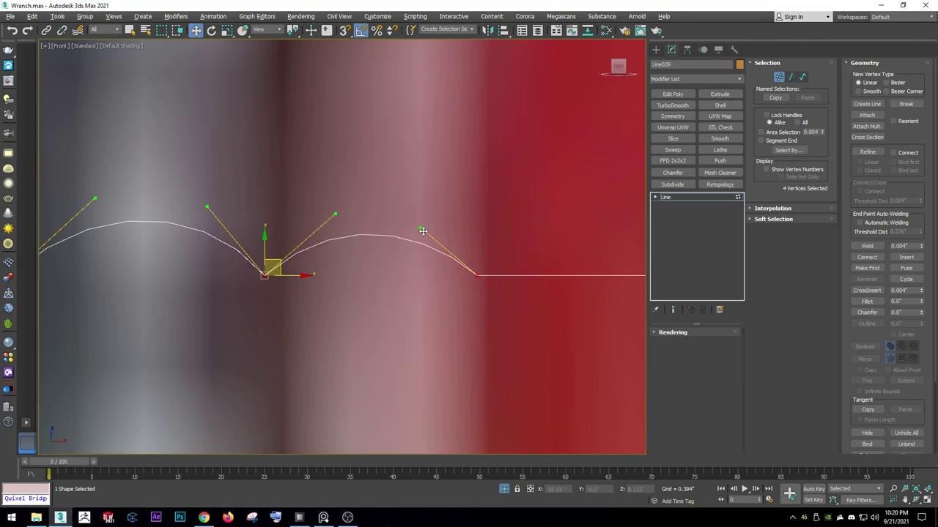
pyautogui.moveTo(423, 231); pyautogui.dragTo(429, 215)
pyautogui.scroll(-3, 446, 237)
pyautogui.scroll(-2, 220, 224)
# Raise the line's end vertex so the segment slopes up, and make it a sharp corner.
pyautogui.scroll(-2, 355, 218)
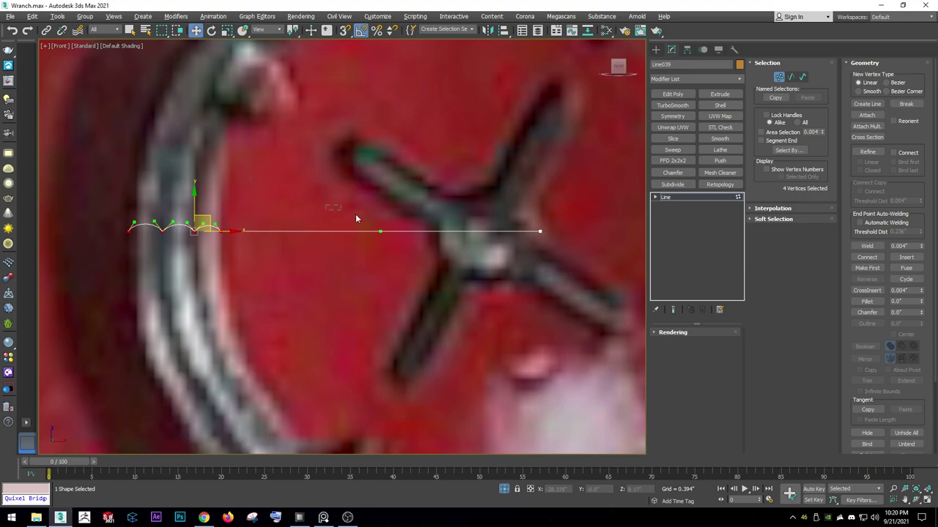
pyautogui.click(539, 232)
pyautogui.moveTo(540, 211); pyautogui.dragTo(540, 186)
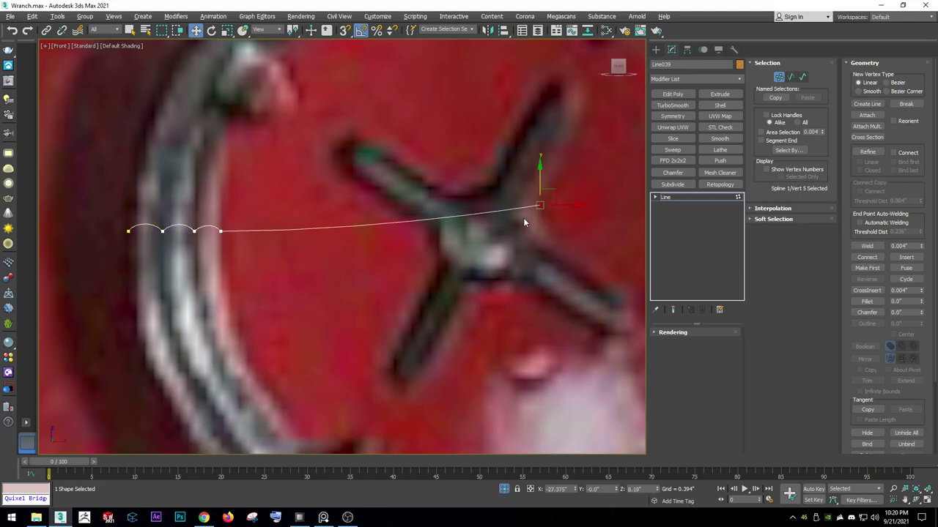
pyautogui.rightClick(524, 222)
pyautogui.click(444, 207)
pyautogui.rightClick(539, 205)
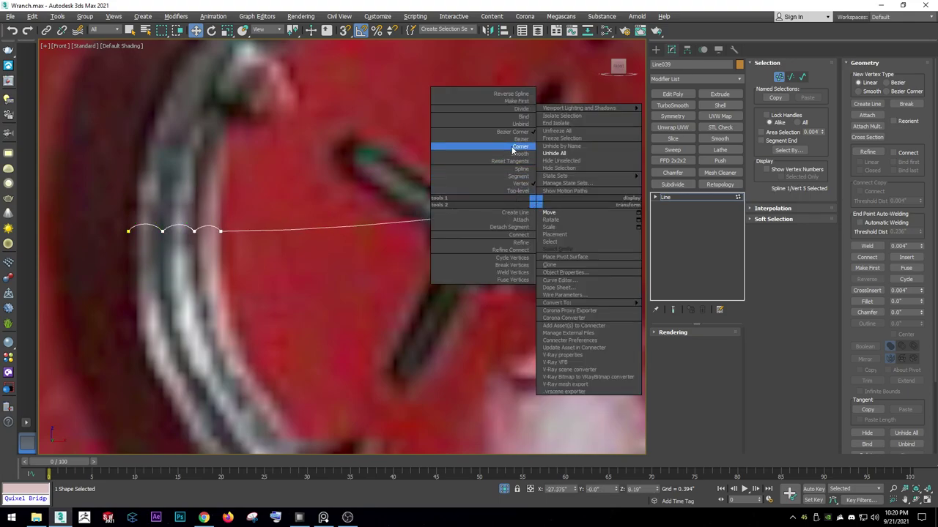
pyautogui.click(518, 142)
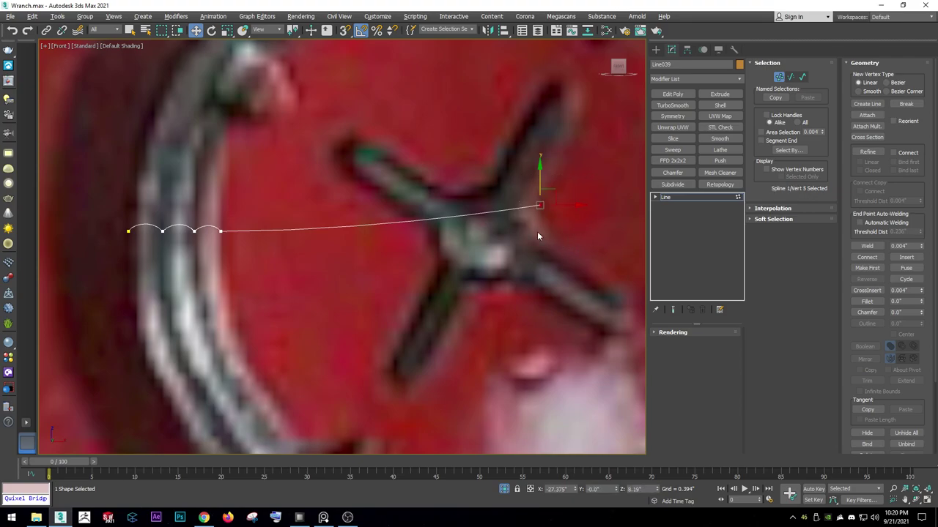
# Set the next vertex to Bezier Corner and lift its tangent handle to bend the segment.
pyautogui.scroll(2, 537, 236)
pyautogui.rightClick(512, 196)
pyautogui.click(499, 153)
pyautogui.scroll(-3, 498, 153)
pyautogui.rightClick(482, 191)
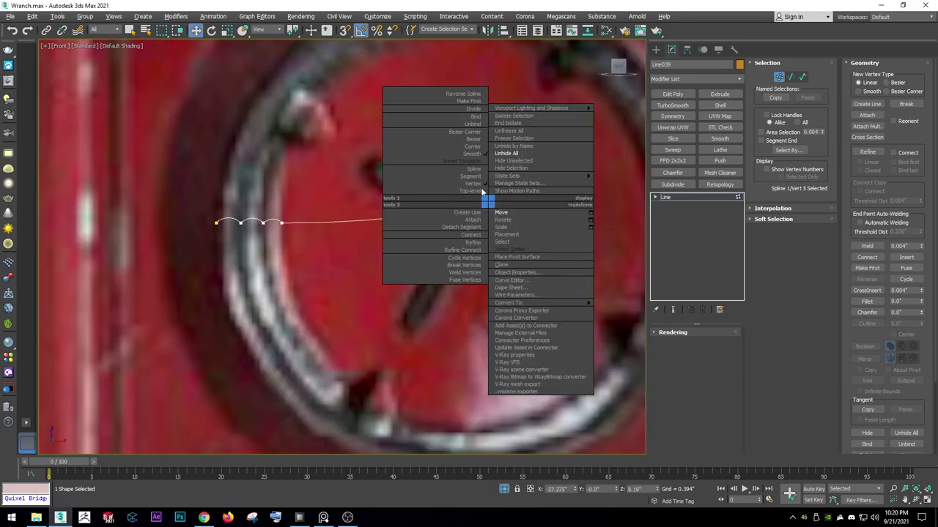
pyautogui.click(480, 138)
pyautogui.rightClick(484, 170)
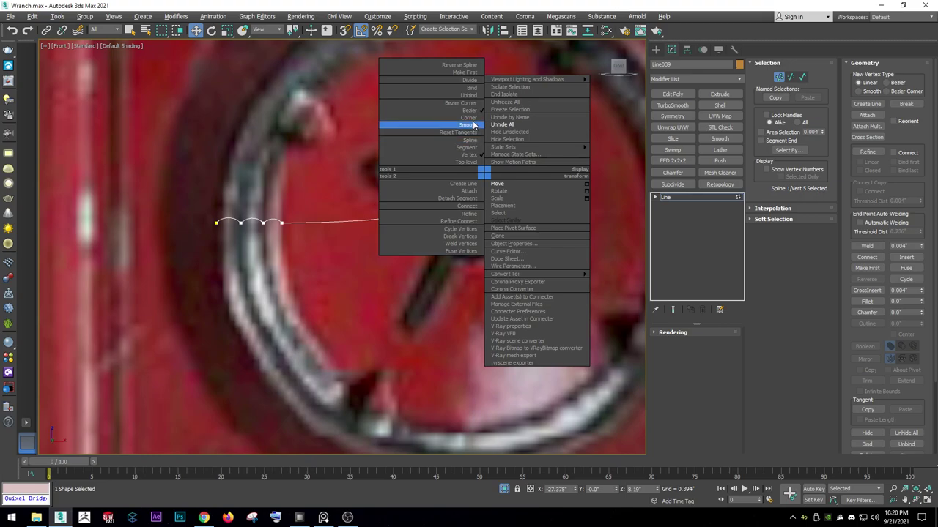
pyautogui.click(463, 103)
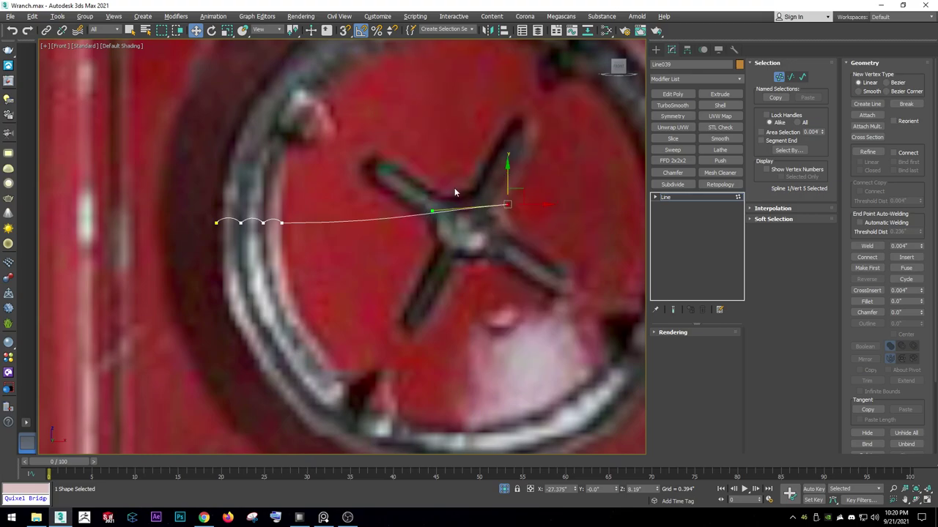
pyautogui.moveTo(433, 208); pyautogui.dragTo(431, 202)
# Pull the tangent handles, including vertex 4's, to curve the long segment smoothly.
pyautogui.click(280, 223)
pyautogui.scroll(3, 280, 224)
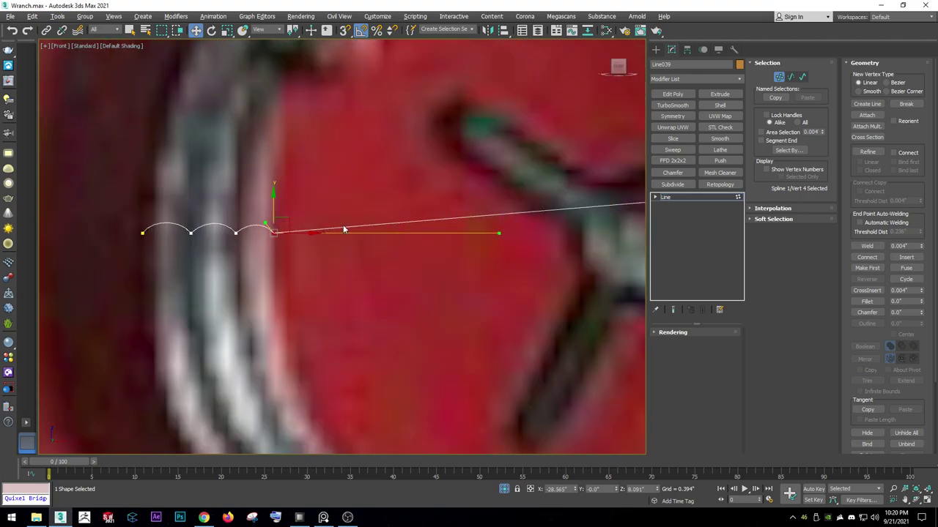
pyautogui.moveTo(497, 234); pyautogui.dragTo(502, 205)
pyautogui.scroll(-2, 488, 213)
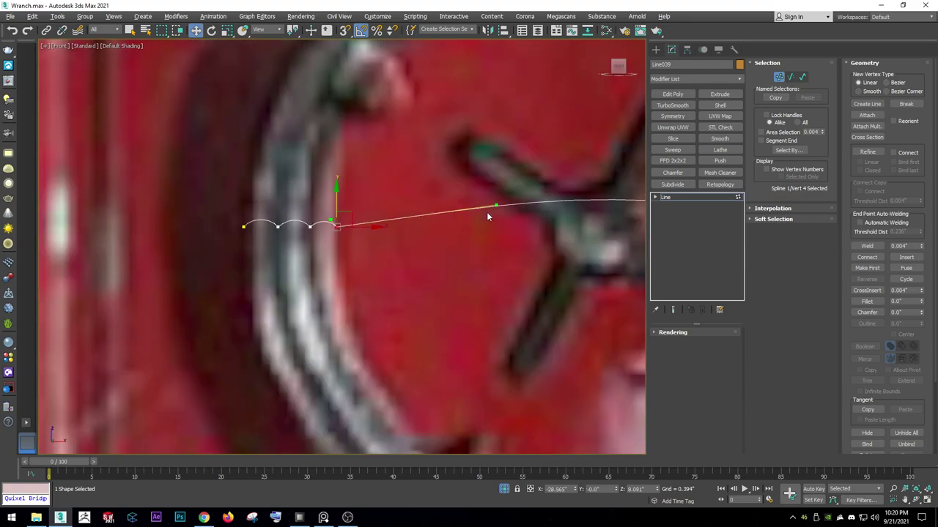
pyautogui.moveTo(488, 213); pyautogui.dragTo(370, 235, button='middle')
pyautogui.click(263, 189)
pyautogui.rightClick(226, 227)
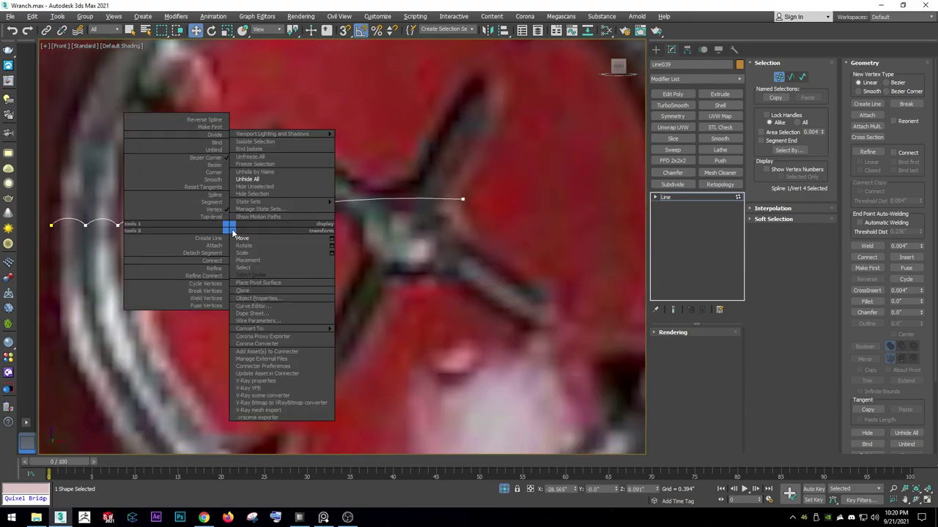
pyautogui.click(190, 167)
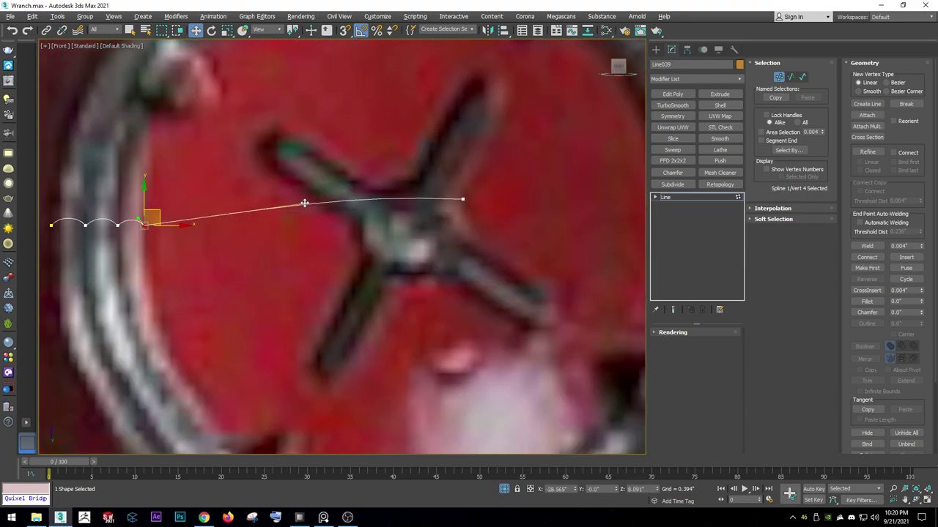
pyautogui.moveTo(304, 203); pyautogui.dragTo(195, 200)
# Nudge the end vertex slightly upward and hide the reference plane.
pyautogui.click(462, 199)
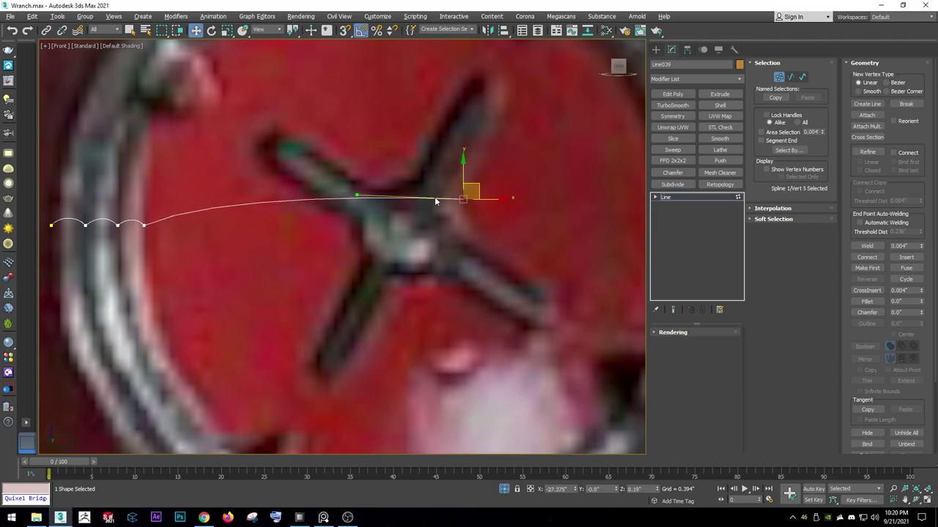
pyautogui.moveTo(476, 187); pyautogui.dragTo(469, 178)
pyautogui.scroll(-3, 429, 211)
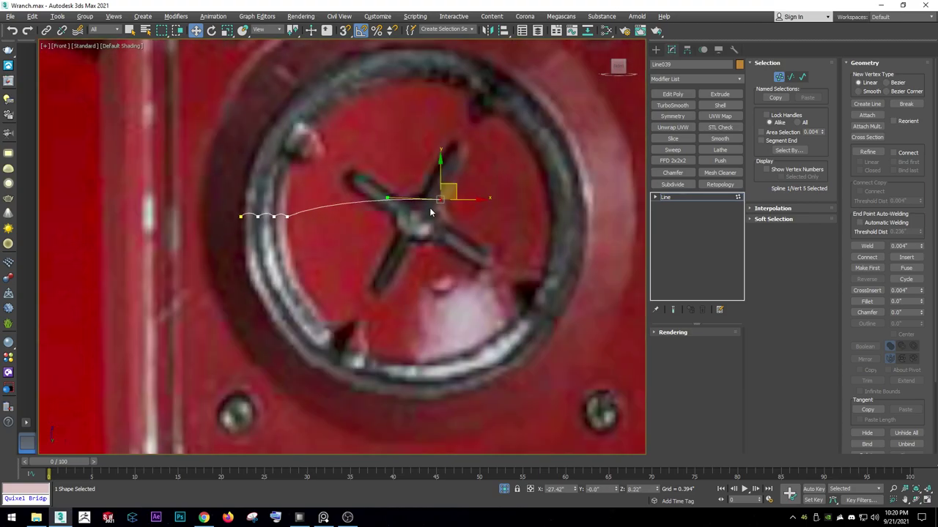
pyautogui.click(661, 199)
pyautogui.rightClick(383, 205)
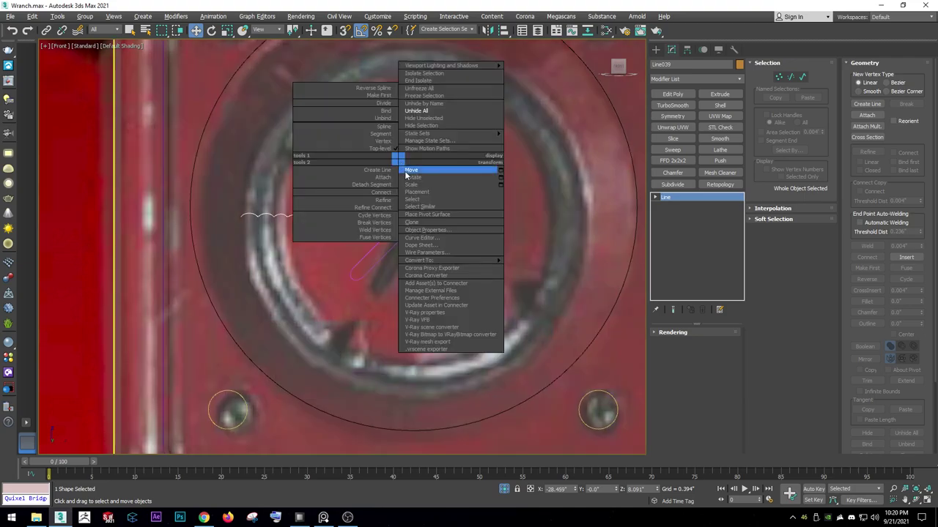
pyautogui.click(406, 171)
# Isolate Line024, clone its round vent-cap face as an element, and detach it as a disc.
pyautogui.hotkey('alt', 'q')
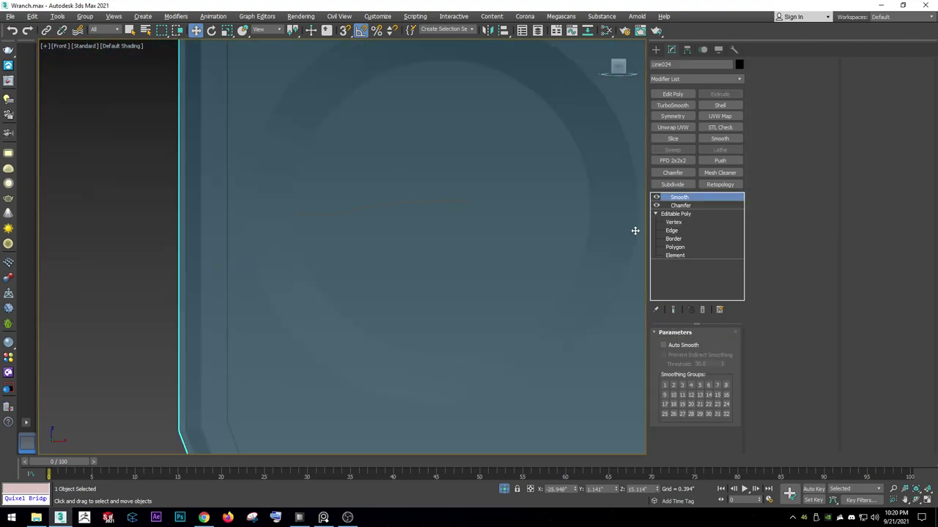
pyautogui.click(663, 247)
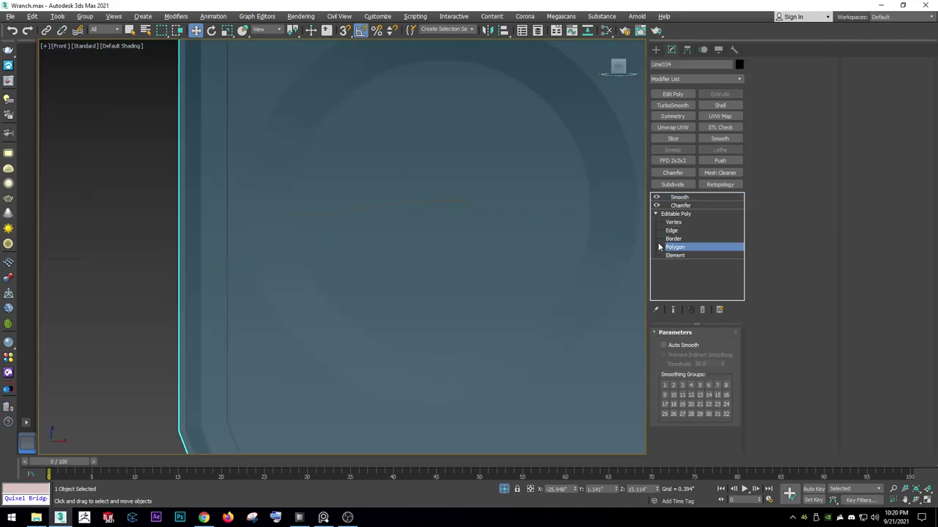
pyautogui.click(526, 232)
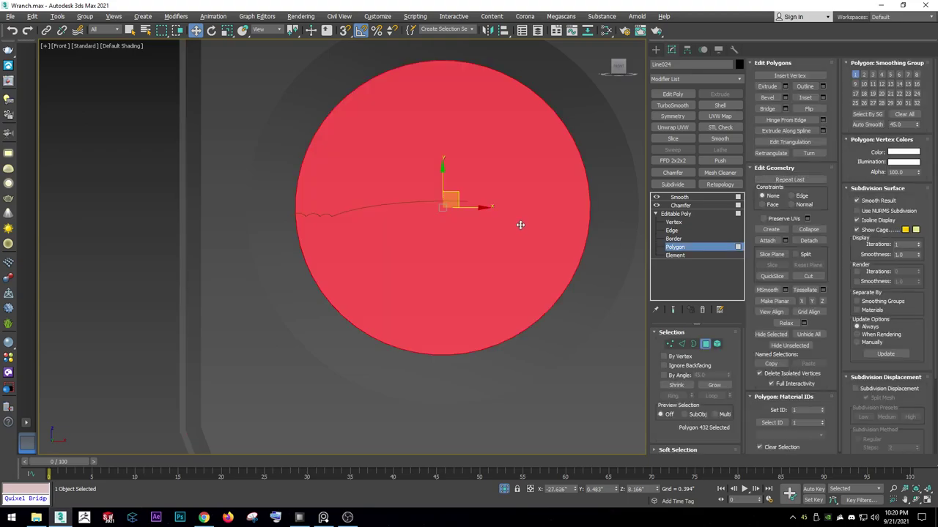
pyautogui.keyDown('alt'); pyautogui.moveTo(436, 241); pyautogui.dragTo(488, 192, button='middle'); pyautogui.keyUp('alt')
pyautogui.moveTo(424, 219); pyautogui.dragTo(579, 163)
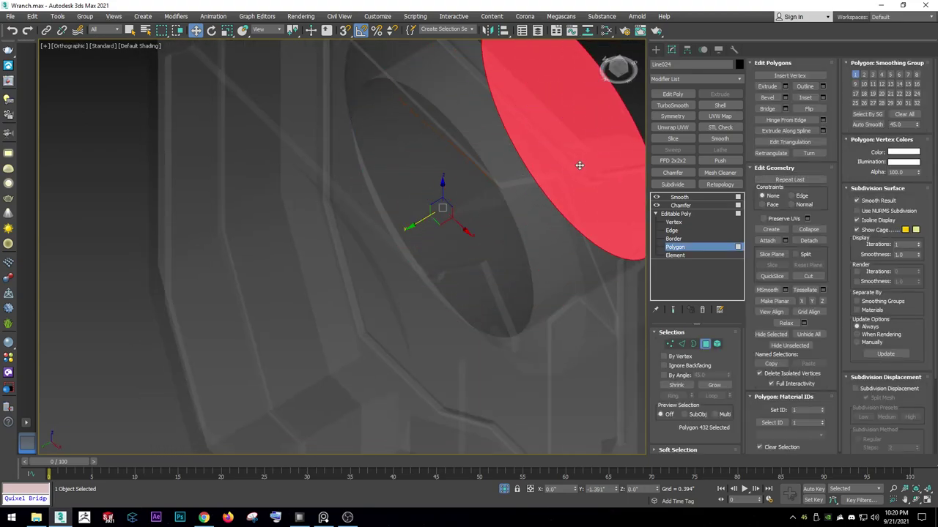
pyautogui.hotkey('ctrl', 'z')
pyautogui.moveTo(432, 214); pyautogui.dragTo(543, 150)
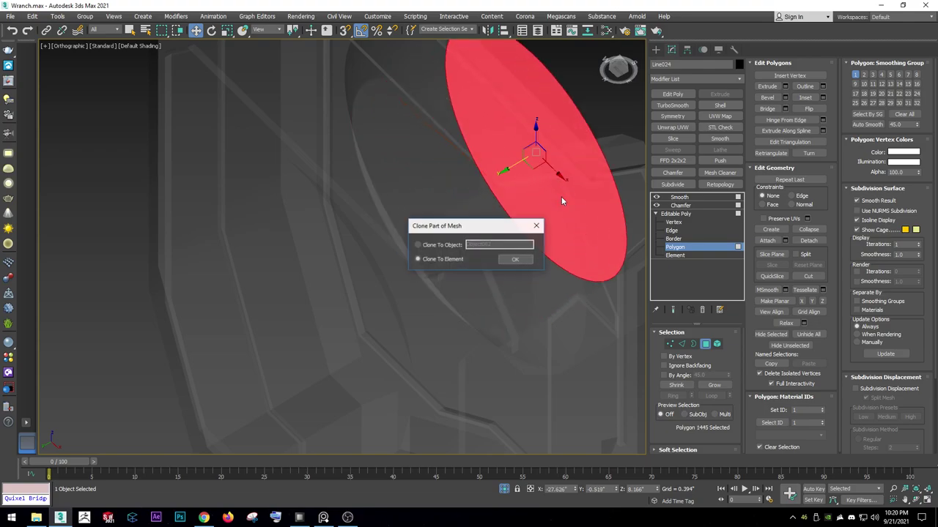
pyautogui.click(512, 259)
pyautogui.click(808, 240)
pyautogui.press('Return')
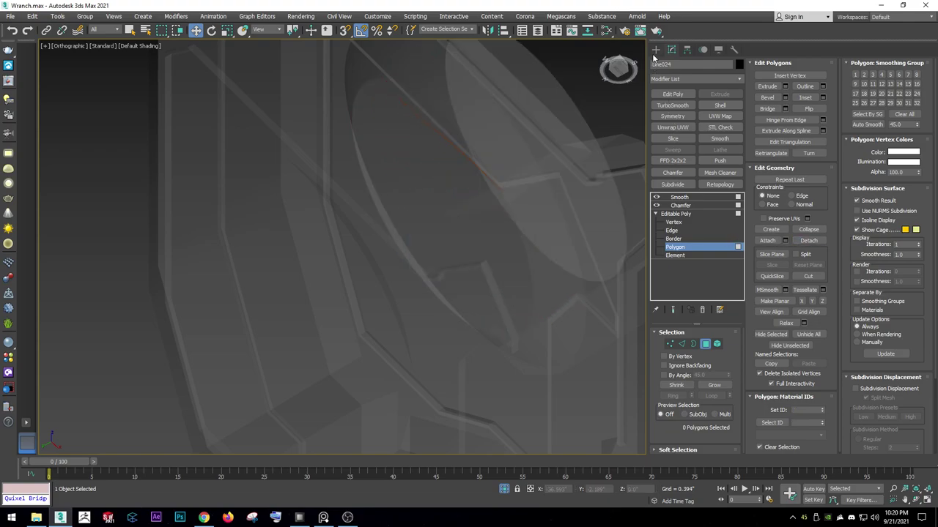
pyautogui.click(478, 192)
# Frame the disc in the front view and select Line039 with edged faces shown.
pyautogui.press('f')
pyautogui.press('z')
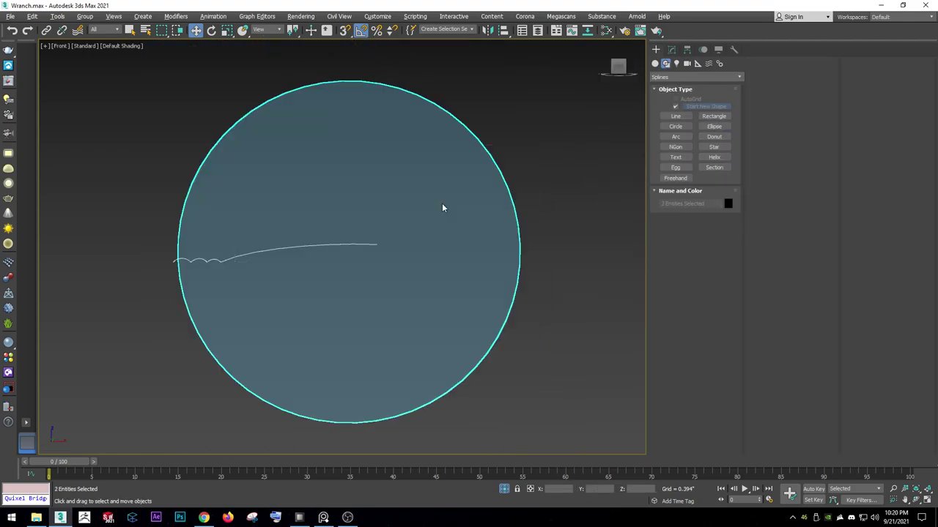
pyautogui.hotkey('ctrl', 'z')
pyautogui.rightClick(418, 203)
pyautogui.click(386, 217)
pyautogui.click(386, 217)
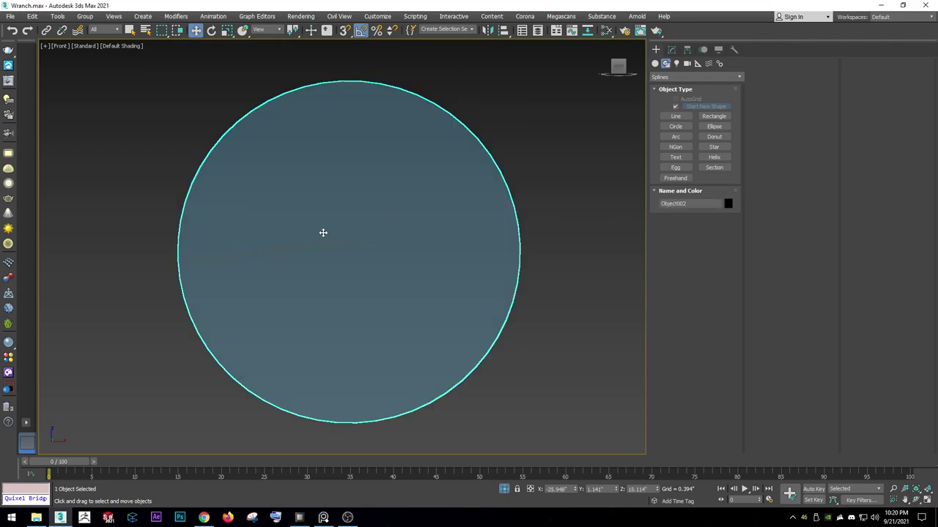
pyautogui.click(314, 246)
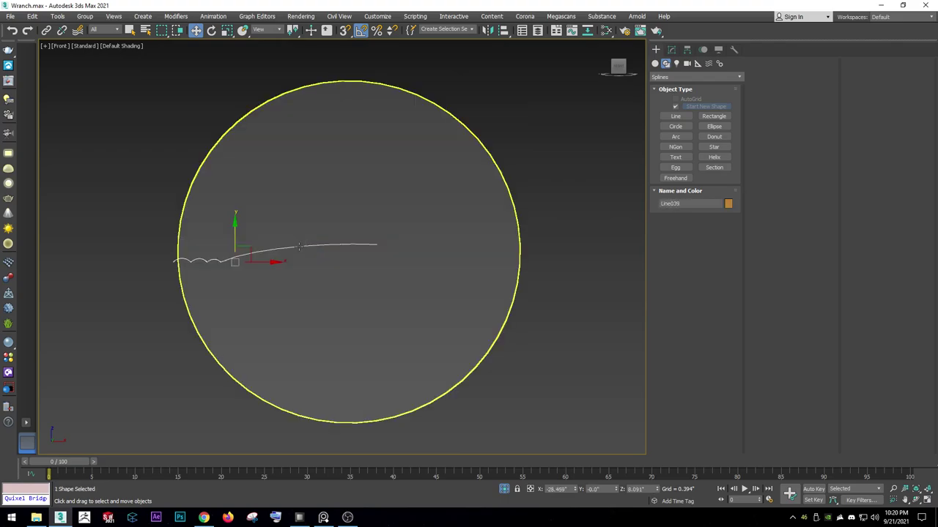
pyautogui.scroll(3, 304, 261)
pyautogui.scroll(1, 304, 261)
pyautogui.press('F4')
pyautogui.scroll(2, 209, 250)
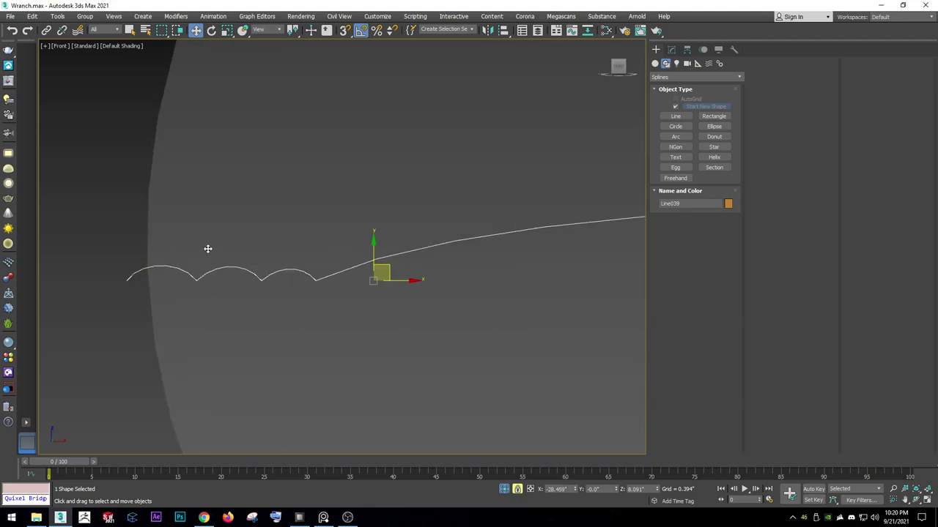
# Move Line039 over the disc and rotate it 85° about X to lie flat.
pyautogui.moveTo(207, 249)
pyautogui.mouseDown()
pyautogui.moveTo(250, 221)
pyautogui.moveTo(235, 213)
pyautogui.mouseUp()
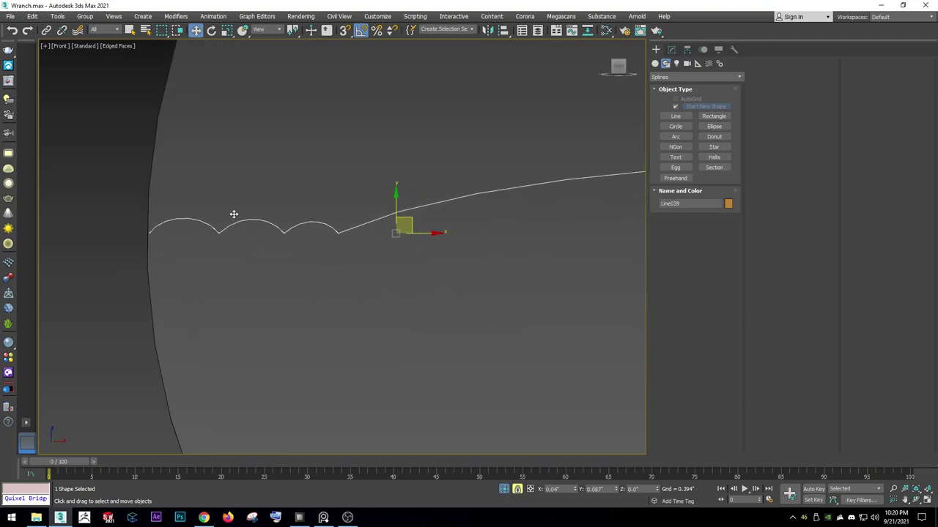
pyautogui.scroll(-3, 260, 226)
pyautogui.moveTo(260, 226); pyautogui.dragTo(358, 262, button='middle')
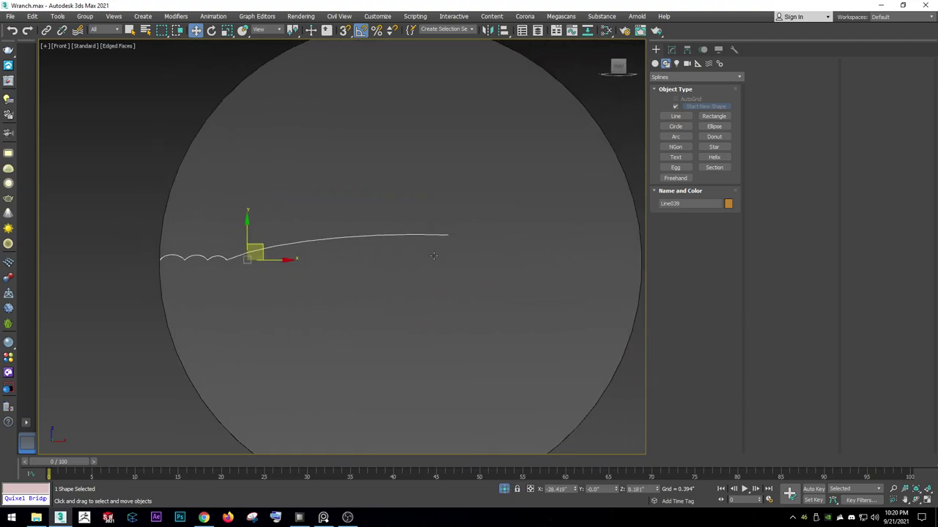
pyautogui.click(433, 256)
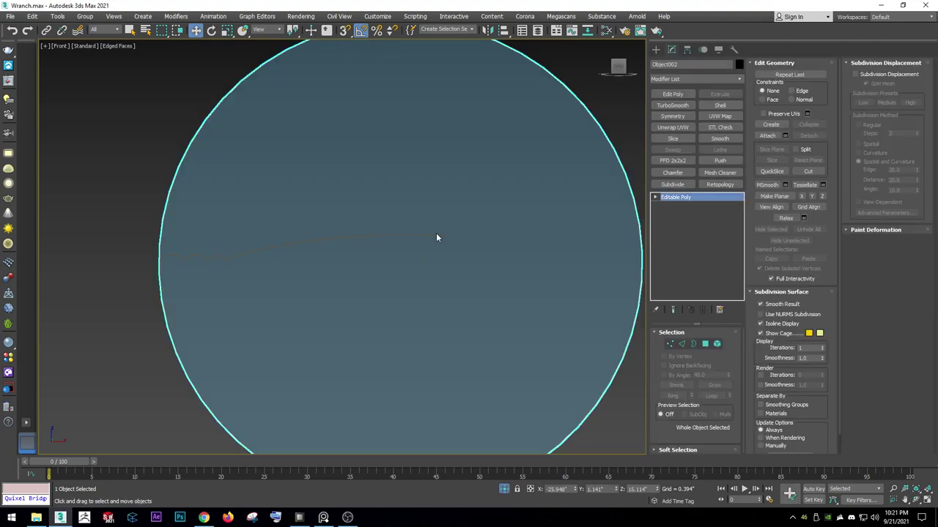
pyautogui.press('F3')
pyautogui.click(438, 236)
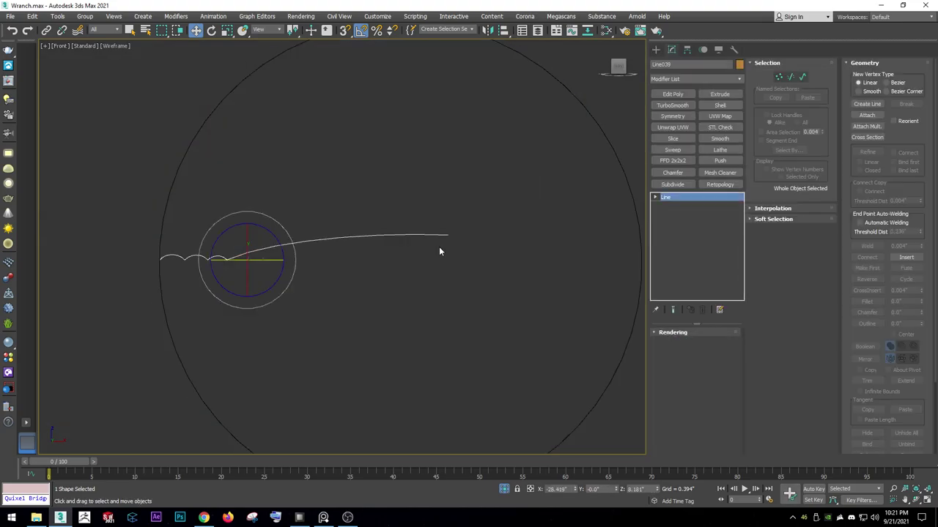
pyautogui.moveTo(246, 241); pyautogui.dragTo(244, 282)
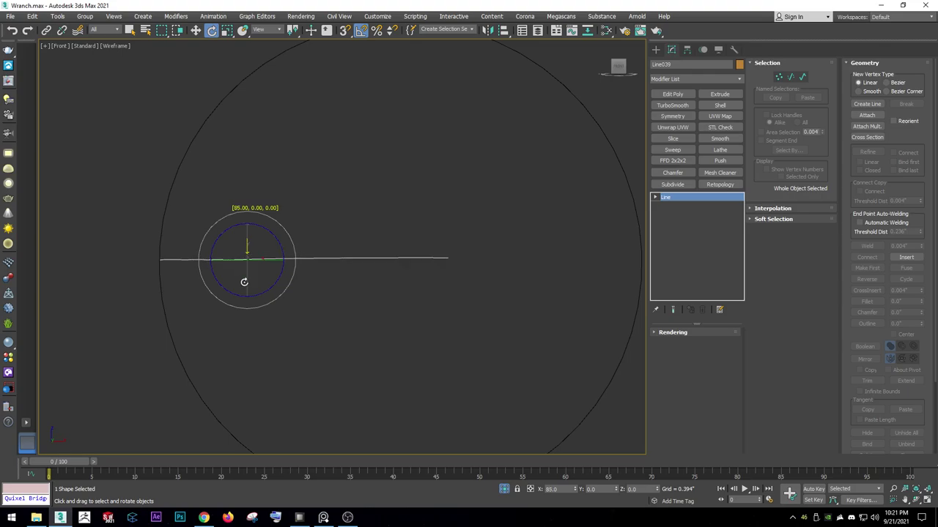
pyautogui.press('w')
pyautogui.rightClick(301, 268)
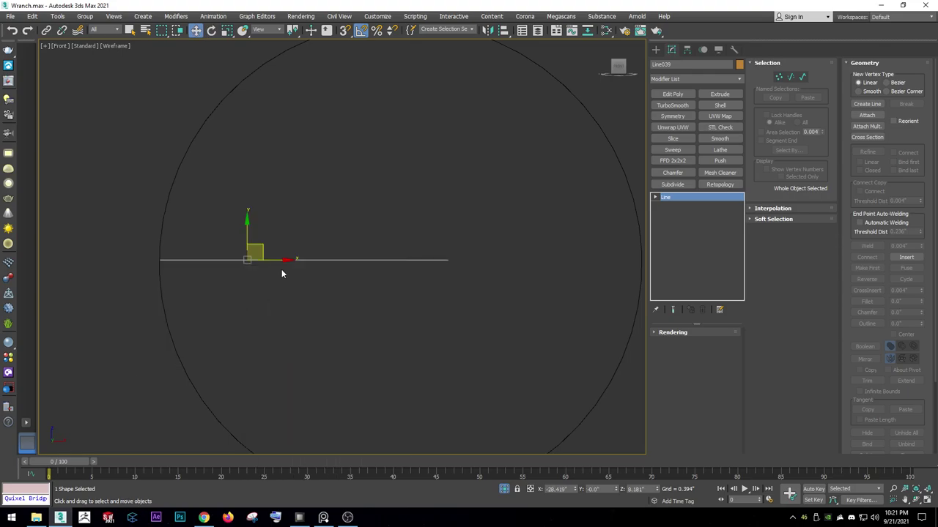
pyautogui.keyDown('alt'); pyautogui.moveTo(263, 286); pyautogui.dragTo(259, 220, button='middle'); pyautogui.keyUp('alt')
pyautogui.hotkey('shift', 'z')
pyautogui.scroll(-2, 461, 226)
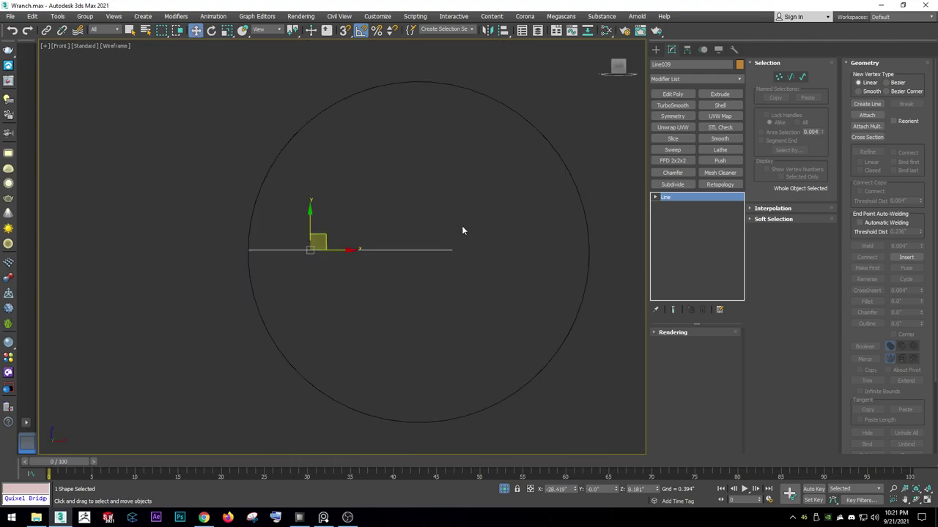
pyautogui.scroll(-1, 598, 197)
# Centre the pivots of both the disc and the spline on their objects.
pyautogui.click(686, 49)
pyautogui.hotkey('ctrl', 'a')
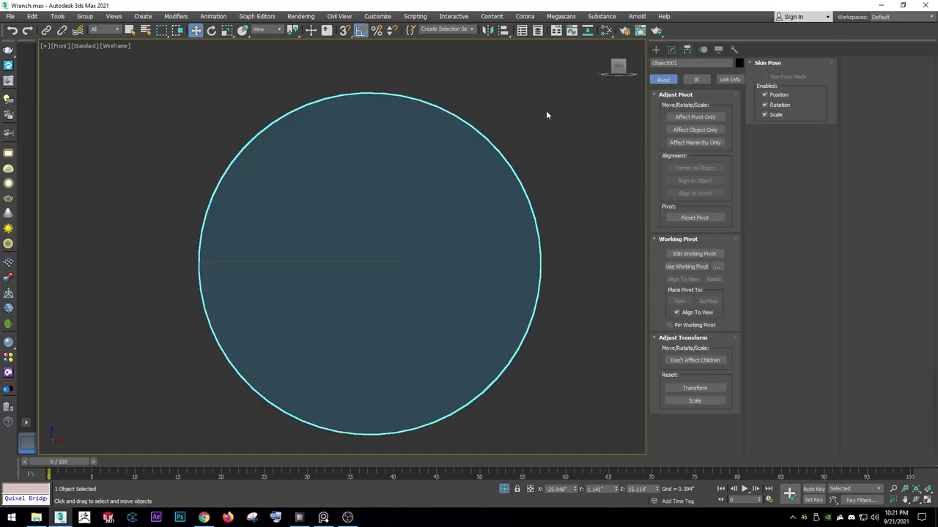
pyautogui.click(695, 117)
pyautogui.click(695, 168)
pyautogui.click(655, 49)
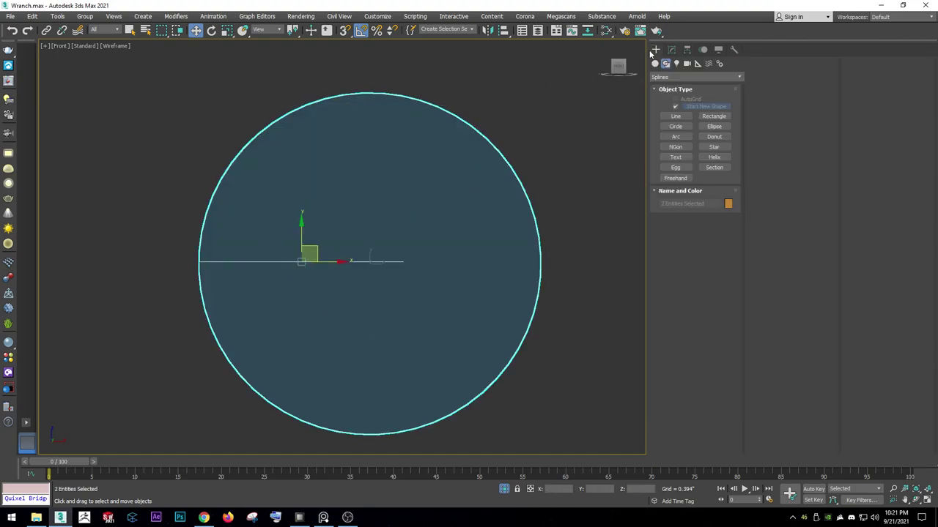
# Align Line039's pivot to the circle's centre, pivot point to pivot point.
pyautogui.keyDown('alt'); pyautogui.click(495, 148); pyautogui.keyUp('alt')
pyautogui.click(686, 49)
pyautogui.click(695, 117)
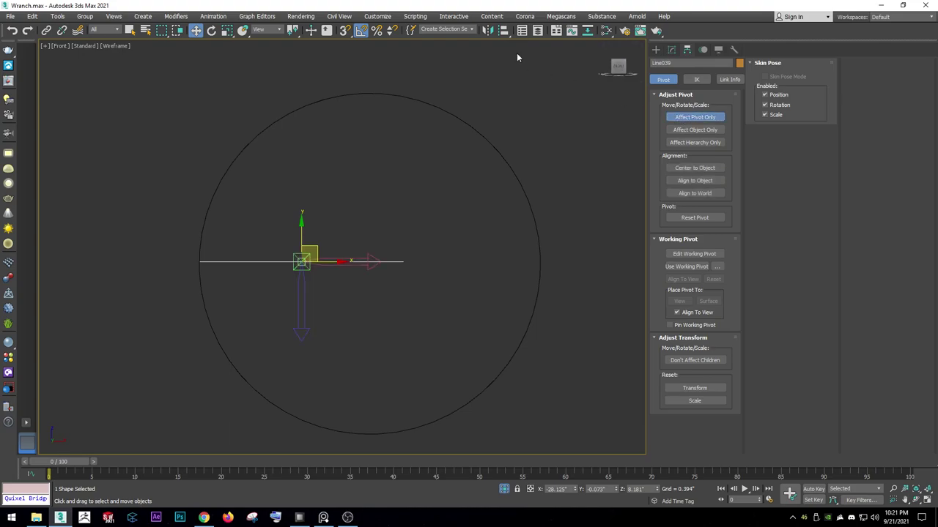
pyautogui.click(504, 30)
pyautogui.click(461, 126)
pyautogui.click(465, 340)
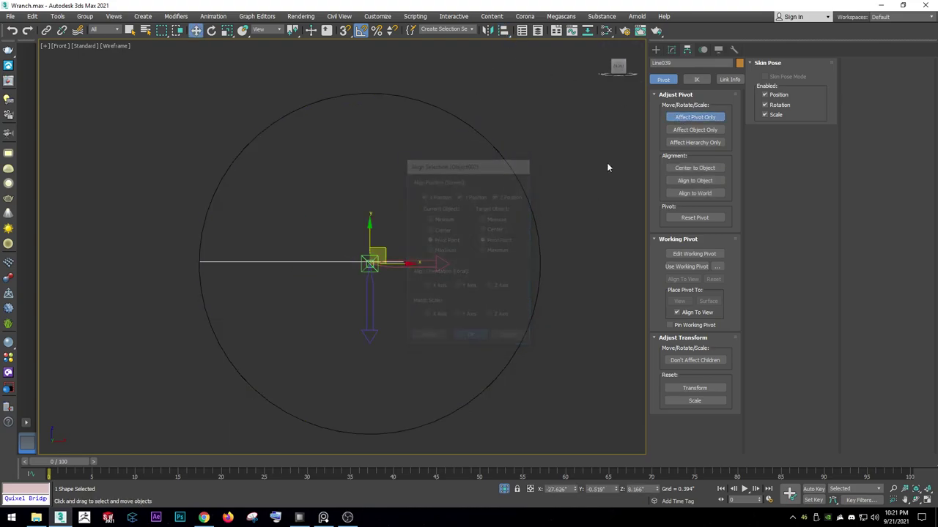
pyautogui.click(671, 49)
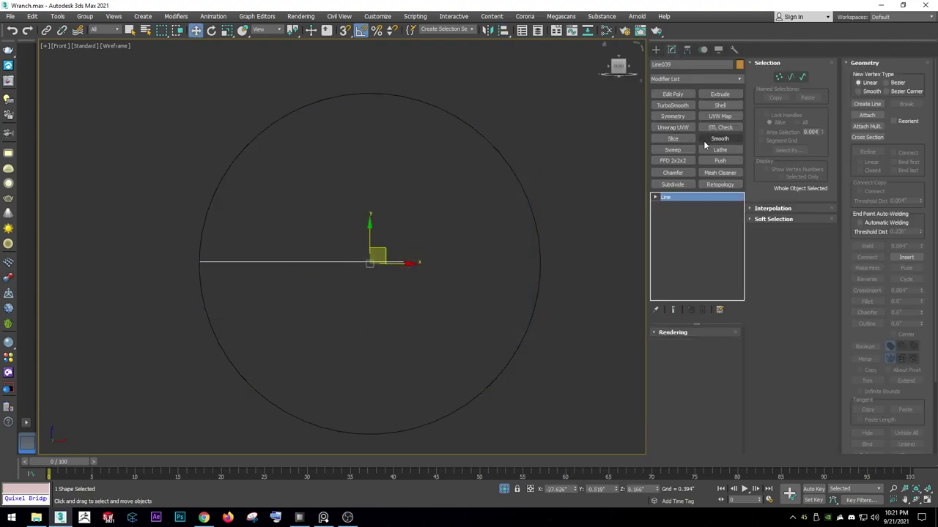
# Add a Lathe with 194 segments and set Line039's Interpolation Steps to 13.
pyautogui.click(719, 149)
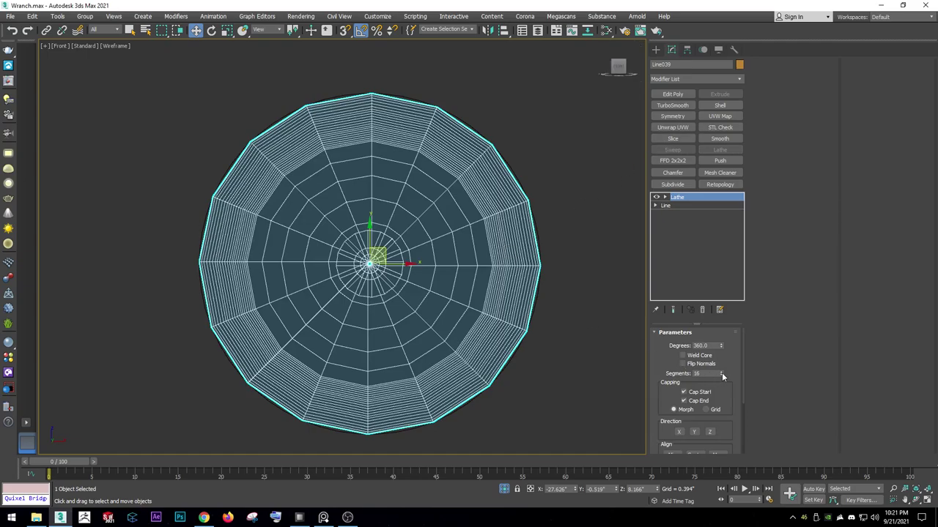
pyautogui.moveTo(721, 374); pyautogui.dragTo(724, 335)
pyautogui.scroll(-3, 725, 307)
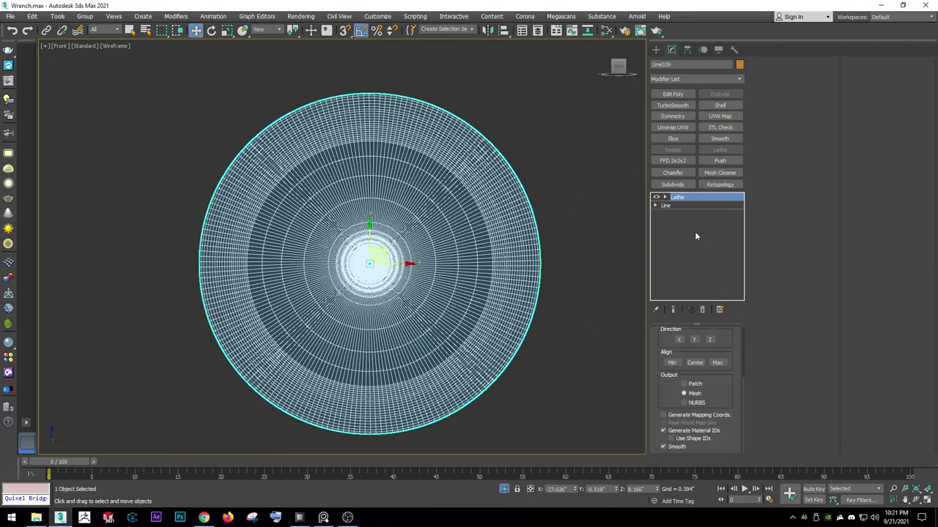
pyautogui.click(673, 206)
pyautogui.click(673, 310)
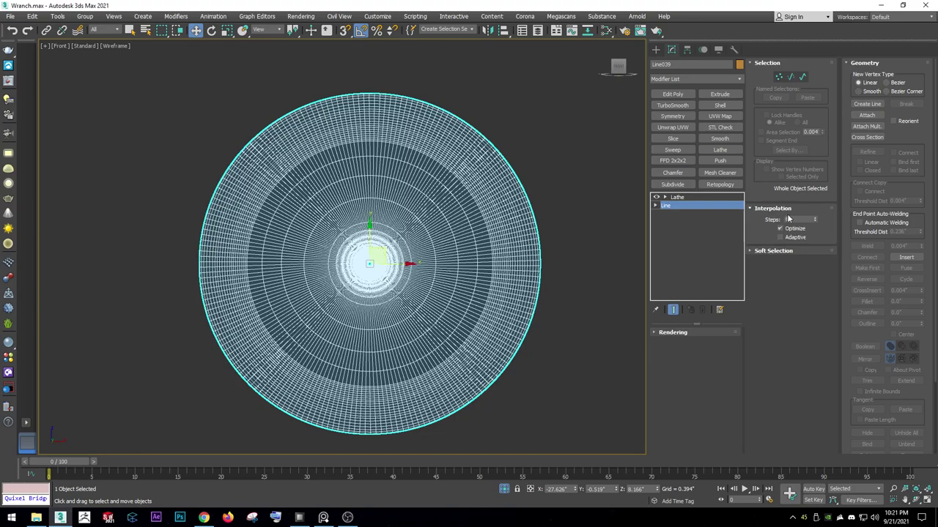
pyautogui.moveTo(814, 219); pyautogui.dragTo(816, 217)
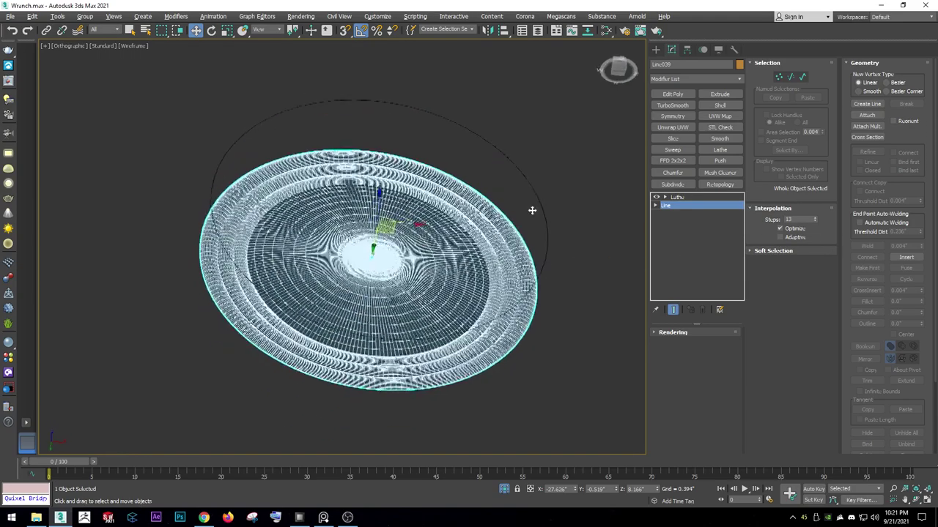
pyautogui.keyDown('alt'); pyautogui.moveTo(534, 210); pyautogui.dragTo(153, 71, button='middle'); pyautogui.keyUp('alt')
# Switch the viewport to Clay shading, inspect the ribbed dish, and enter Line039's vertex level.
pyautogui.click(141, 49)
pyautogui.click(136, 46)
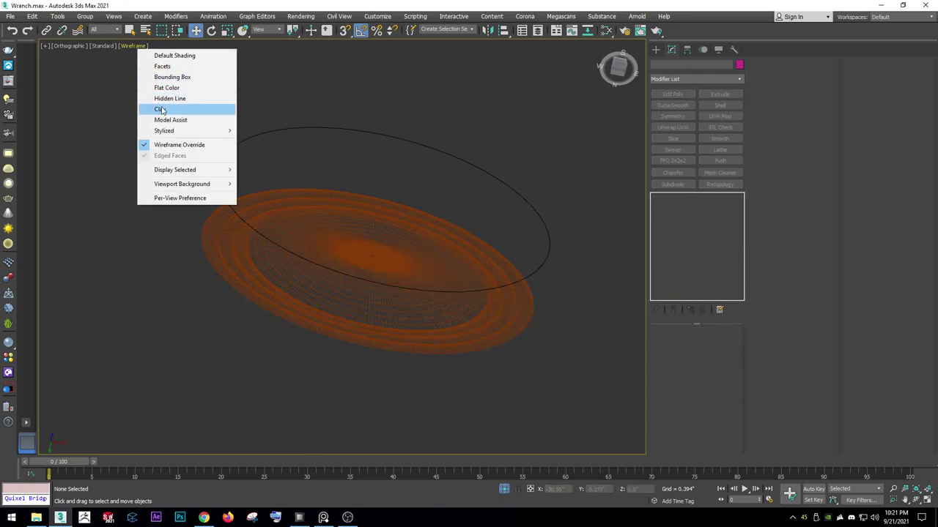
pyautogui.click(167, 108)
pyautogui.click(272, 253)
pyautogui.keyDown('alt'); pyautogui.moveTo(271, 257); pyautogui.dragTo(303, 237, button='middle'); pyautogui.keyUp('alt')
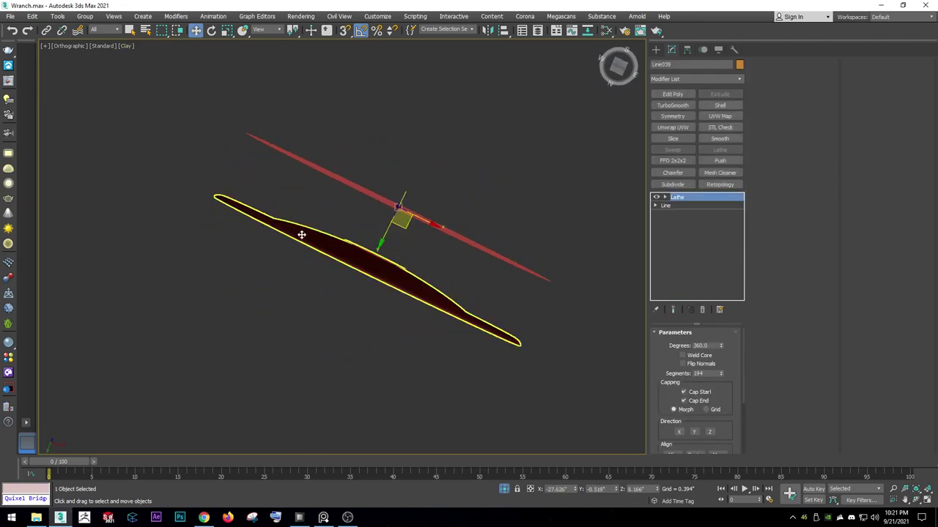
pyautogui.moveTo(385, 235); pyautogui.dragTo(416, 190)
pyautogui.keyDown('alt'); pyautogui.moveTo(417, 191); pyautogui.dragTo(402, 217, button='middle'); pyautogui.keyUp('alt')
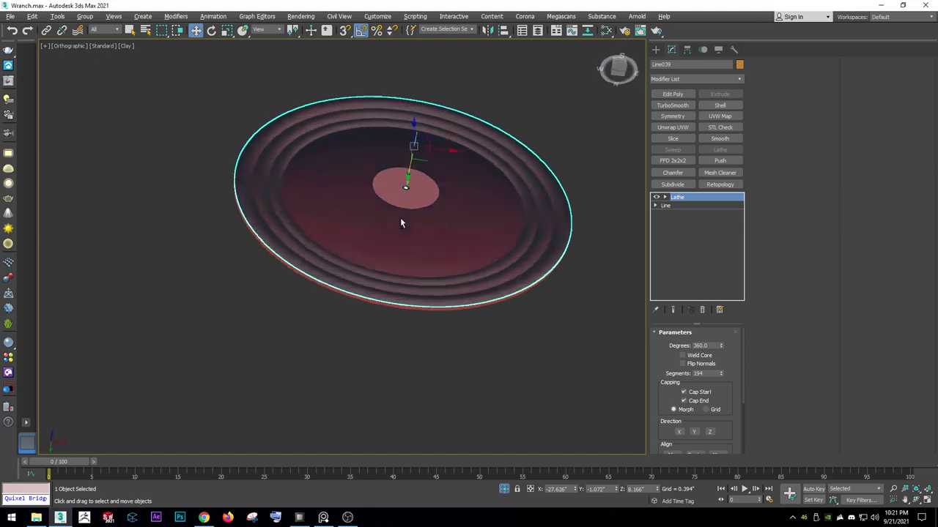
pyautogui.scroll(2, 402, 218)
pyautogui.click(656, 206)
pyautogui.click(673, 213)
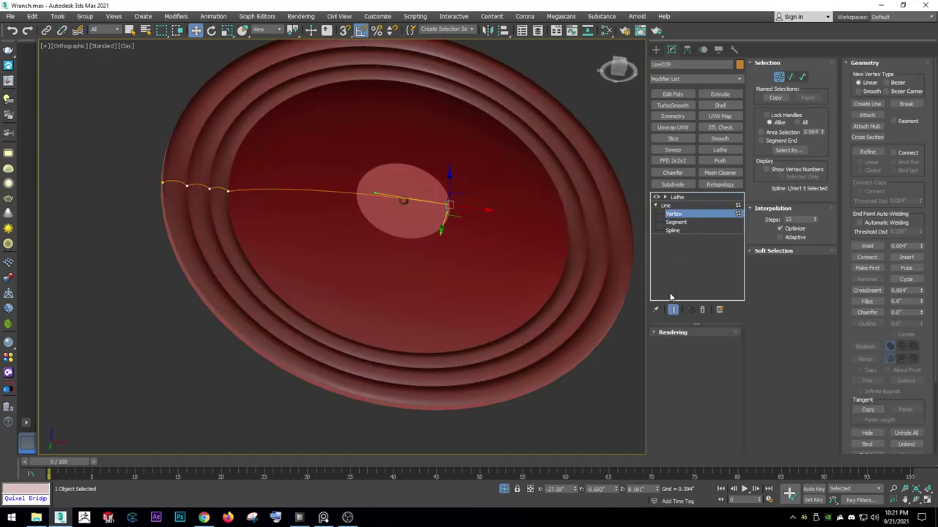
pyautogui.scroll(2, 456, 202)
pyautogui.scroll(2, 456, 202)
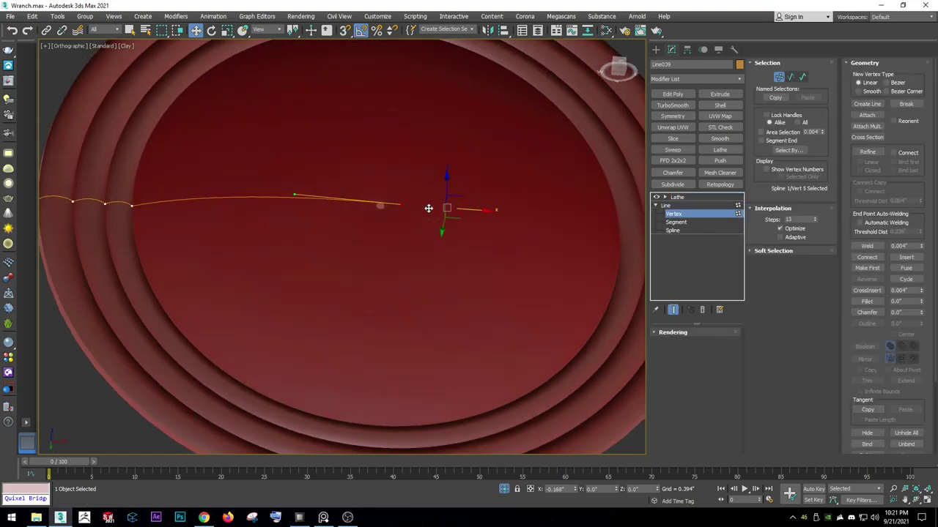
pyautogui.keyDown('alt'); pyautogui.moveTo(410, 211); pyautogui.dragTo(402, 221, button='middle'); pyautogui.keyUp('alt')
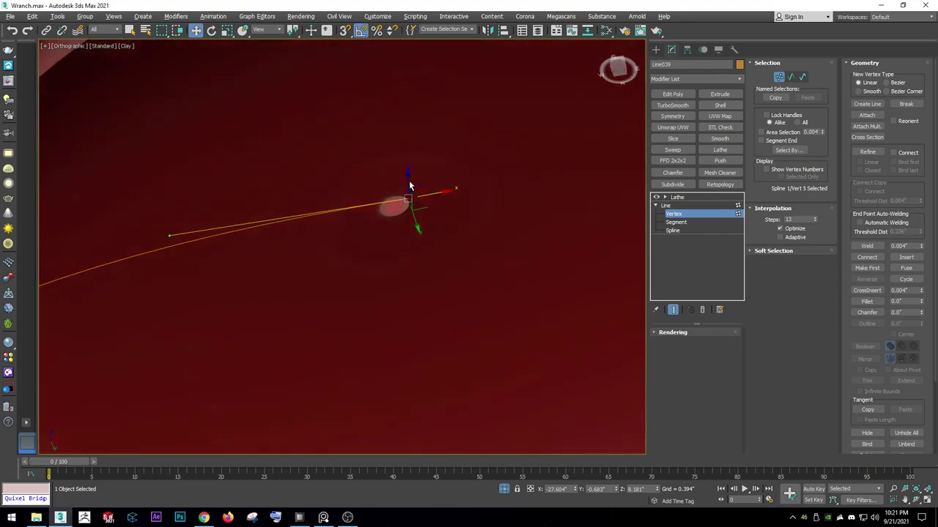
pyautogui.press('F4')
pyautogui.scroll(2, 434, 192)
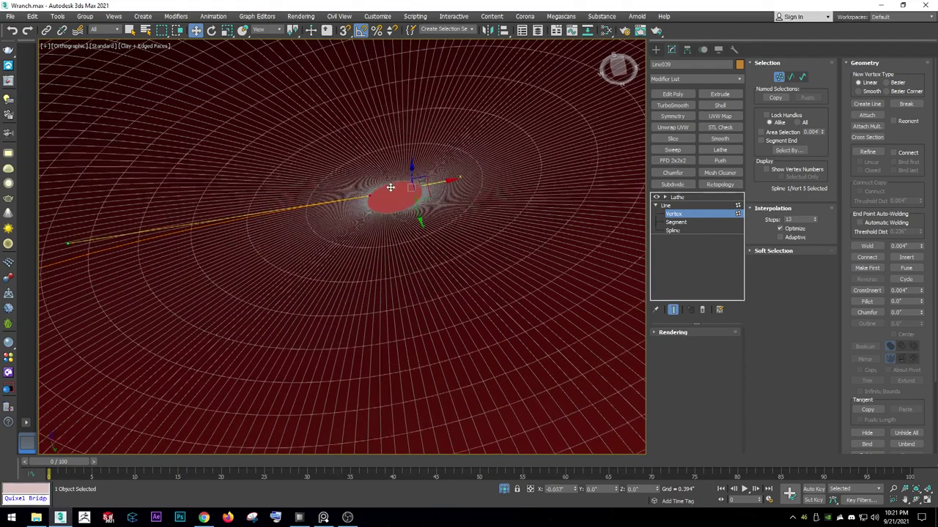
pyautogui.press('F4')
pyautogui.scroll(3, 411, 197)
pyautogui.scroll(-3, 389, 199)
pyautogui.moveTo(420, 248)
pyautogui.keyDown('alt'); pyautogui.mouseDown(button='middle')
pyautogui.moveTo(471, 304)
pyautogui.moveTo(373, 253)
pyautogui.moveTo(322, 262)
pyautogui.mouseUp(button='middle'); pyautogui.keyUp('alt')
pyautogui.scroll(2, 356, 237)
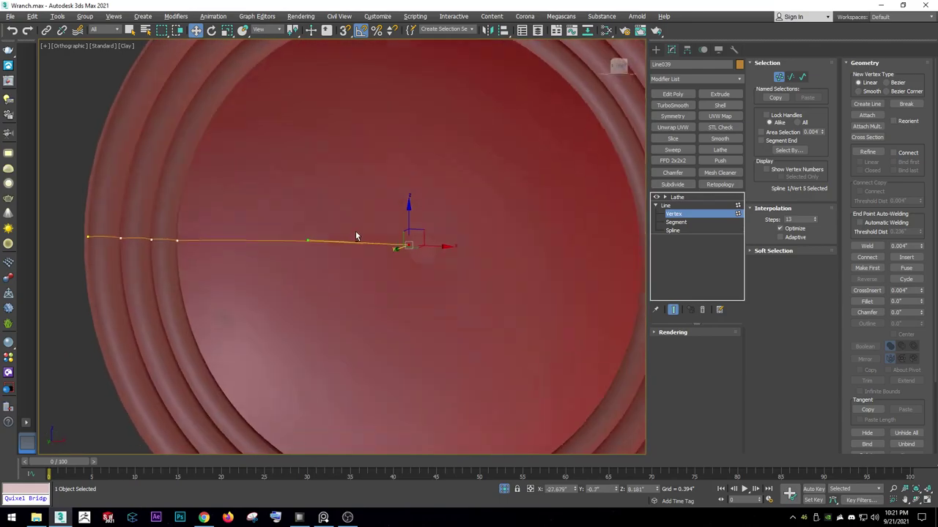
pyautogui.scroll(-4, 356, 237)
pyautogui.scroll(2, 330, 272)
pyautogui.scroll(-4, 411, 253)
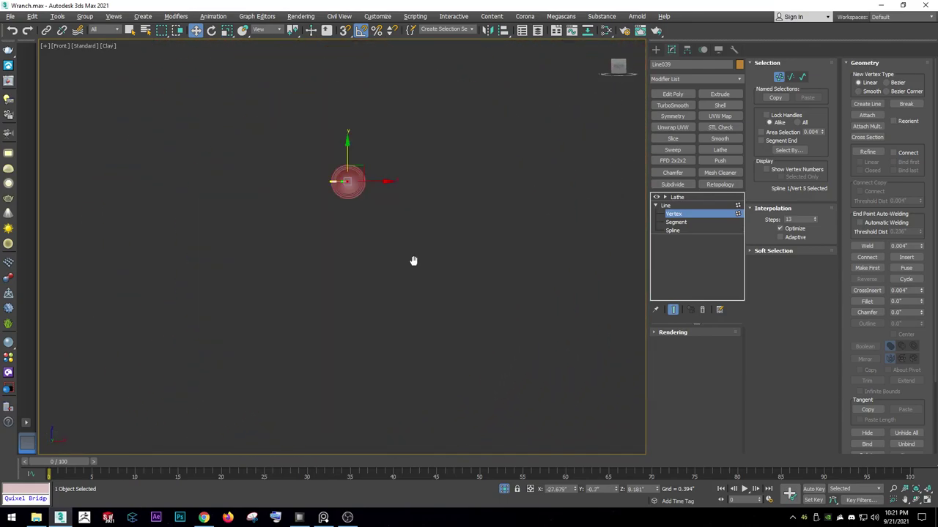
pyautogui.scroll(4, 415, 239)
pyautogui.keyDown('alt'); pyautogui.moveTo(413, 237); pyautogui.dragTo(393, 185, button='middle'); pyautogui.keyUp('alt')
pyautogui.scroll(2, 198, 273)
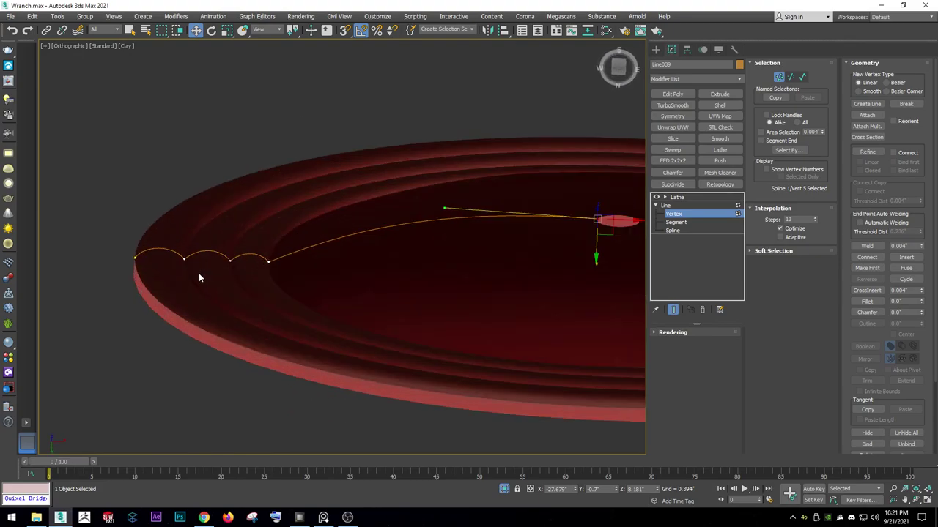
pyautogui.scroll(2, 171, 266)
pyautogui.scroll(-1, 167, 259)
pyautogui.moveTo(106, 232); pyautogui.dragTo(264, 267)
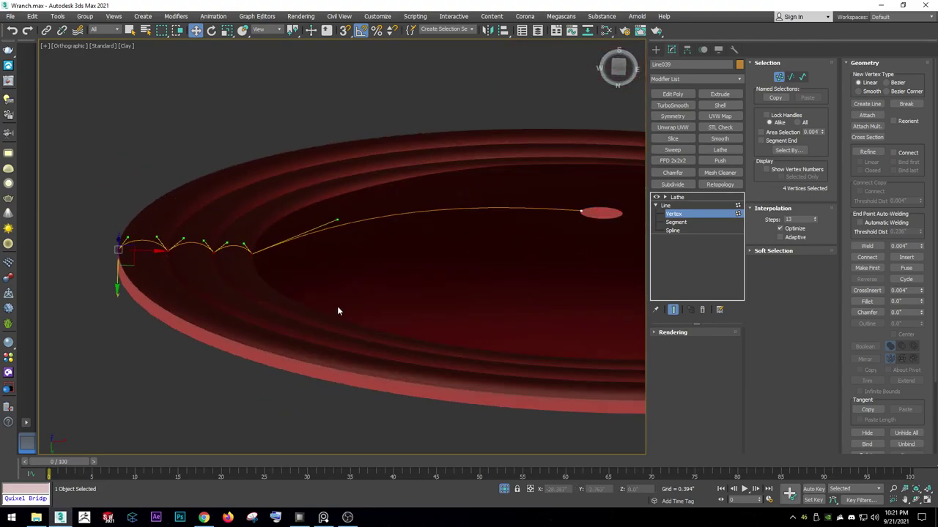
pyautogui.click(666, 159)
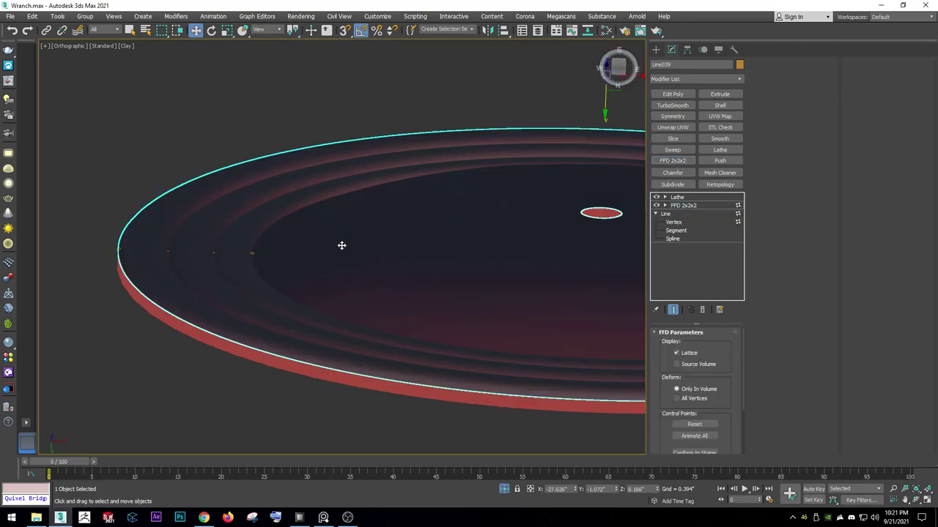
pyautogui.click(675, 222)
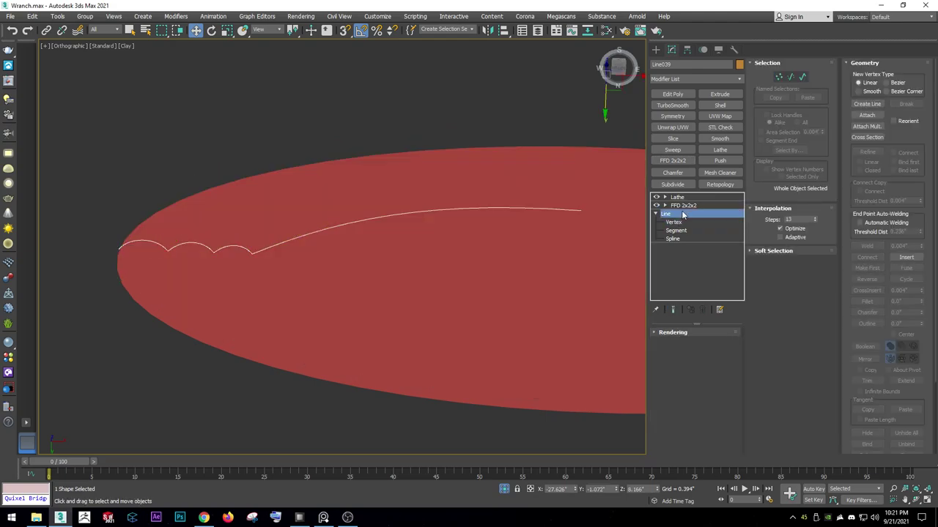
pyautogui.rightClick(681, 207)
pyautogui.click(705, 223)
pyautogui.rightClick(582, 219)
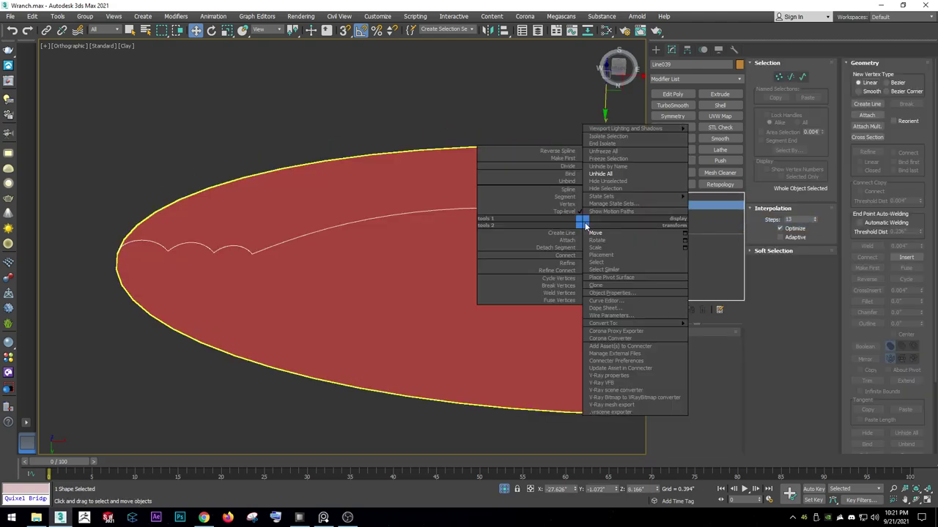
pyautogui.scroll(-3, 582, 220)
pyautogui.moveTo(516, 240)
pyautogui.mouseDown(button='middle')
pyautogui.moveTo(515, 186)
pyautogui.moveTo(519, 245)
pyautogui.moveTo(490, 277)
pyautogui.mouseUp(button='middle')
pyautogui.click(677, 197)
# Add an Edit Poly layer to the dish and unhide all scene objects.
pyautogui.scroll(-3, 440, 212)
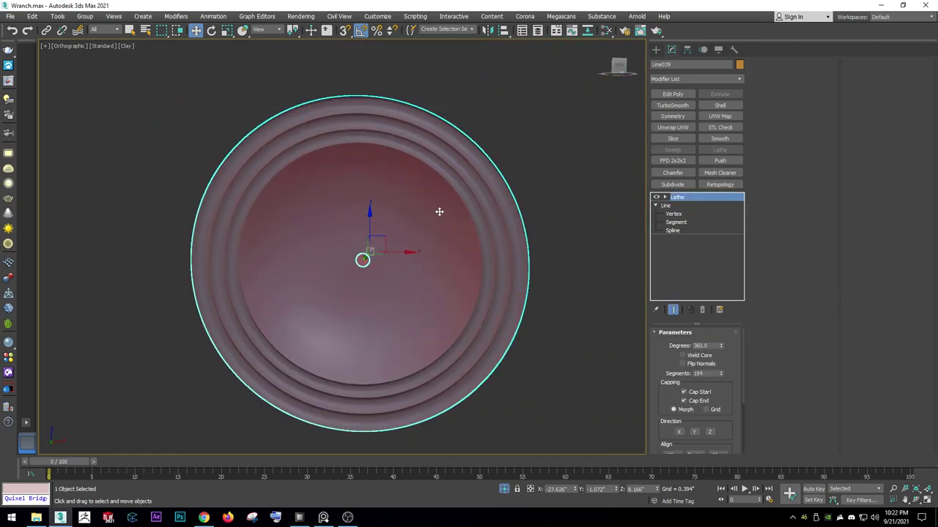
pyautogui.keyDown('alt'); pyautogui.moveTo(343, 247); pyautogui.dragTo(416, 231, button='middle'); pyautogui.keyUp('alt')
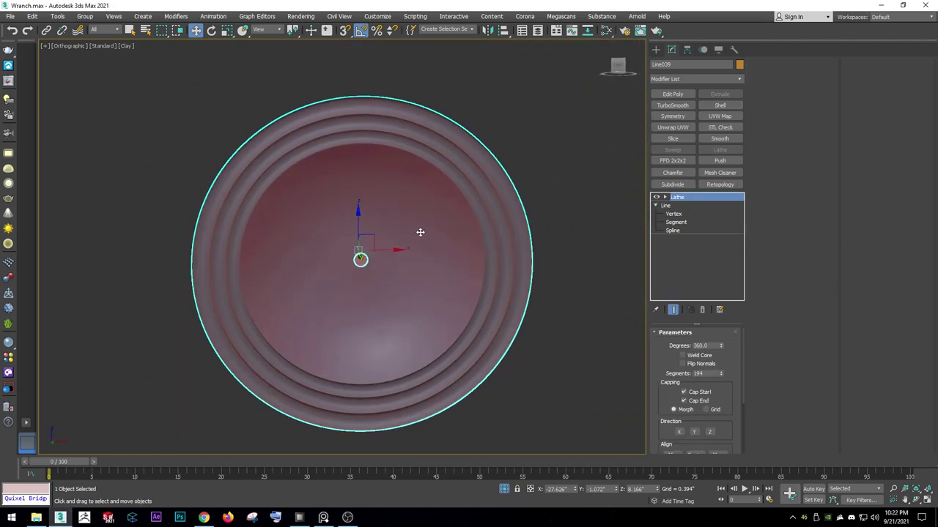
pyautogui.click(659, 96)
pyautogui.rightClick(429, 240)
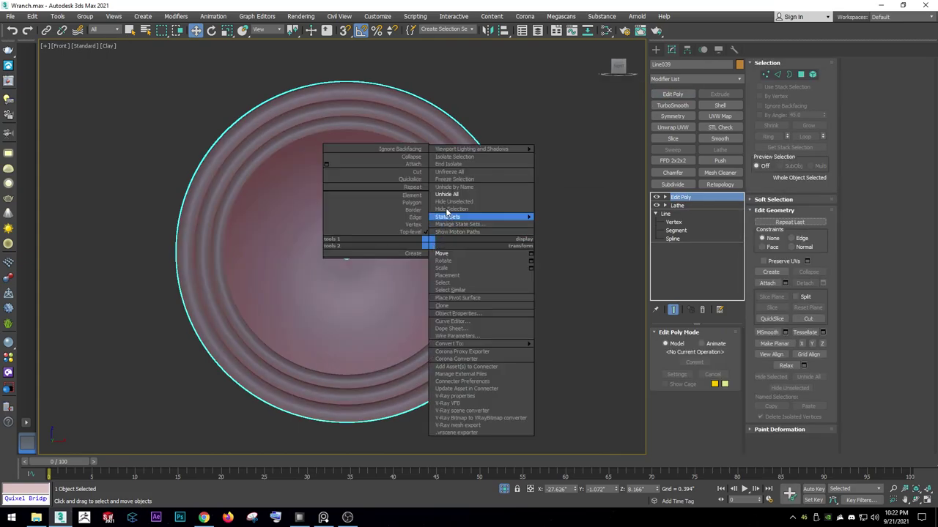
pyautogui.click(480, 214)
# Adjust object visibility and frame the dish in Front view.
pyautogui.keyDown('alt'); pyautogui.moveTo(410, 242); pyautogui.dragTo(285, 250, button='middle'); pyautogui.keyUp('alt')
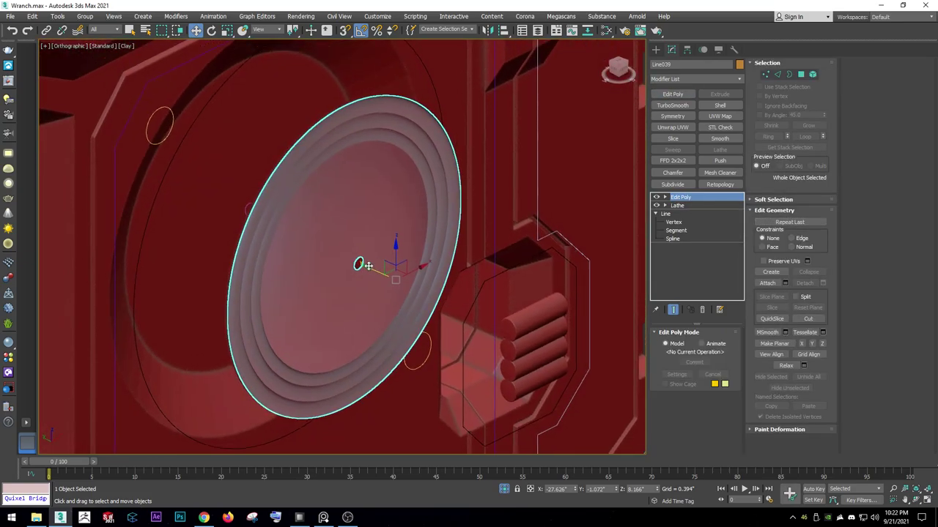
pyautogui.rightClick(359, 238)
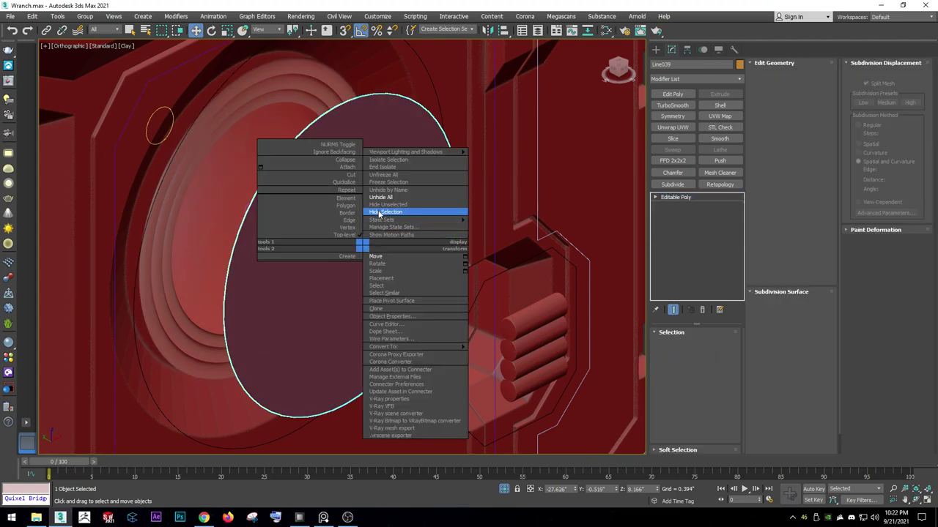
pyautogui.click(387, 212)
pyautogui.keyDown('alt'); pyautogui.moveTo(387, 211); pyautogui.dragTo(252, 183, button='middle'); pyautogui.keyUp('alt')
pyautogui.scroll(3, 318, 264)
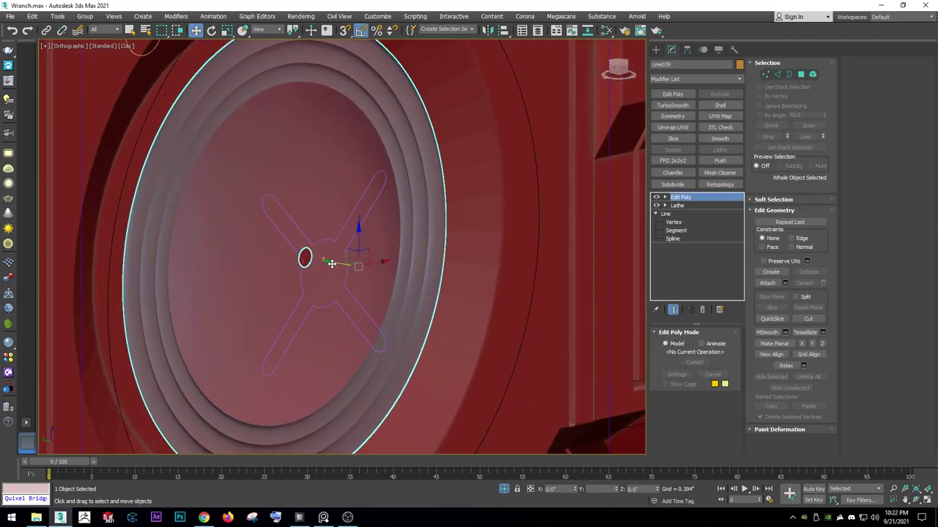
pyautogui.moveTo(318, 263)
pyautogui.keyDown('alt'); pyautogui.mouseDown(button='middle')
pyautogui.moveTo(292, 259)
pyautogui.moveTo(304, 258)
pyautogui.mouseUp(button='middle'); pyautogui.keyUp('alt')
pyautogui.press('f')
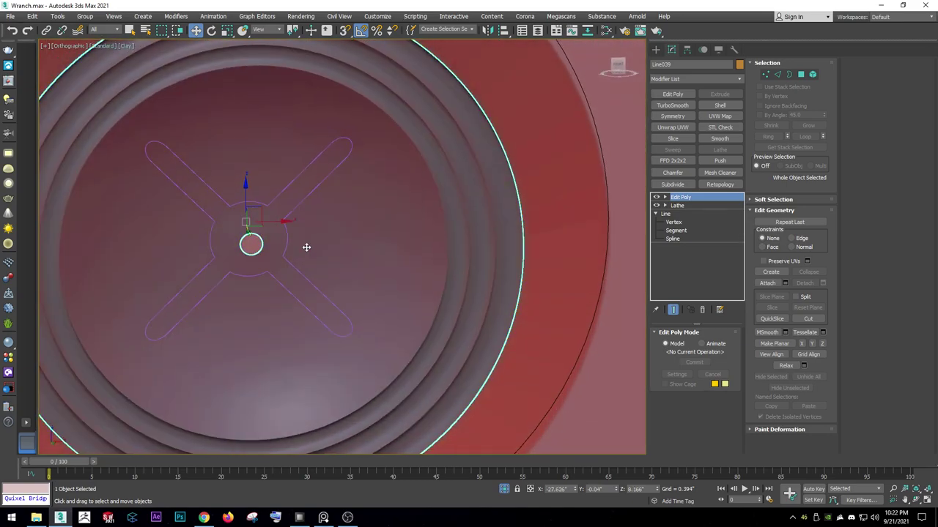
pyautogui.press('z')
# Scale the ribbed vent cap to 100.1 via the status bar.
pyautogui.rightClick(325, 242)
pyautogui.click(339, 264)
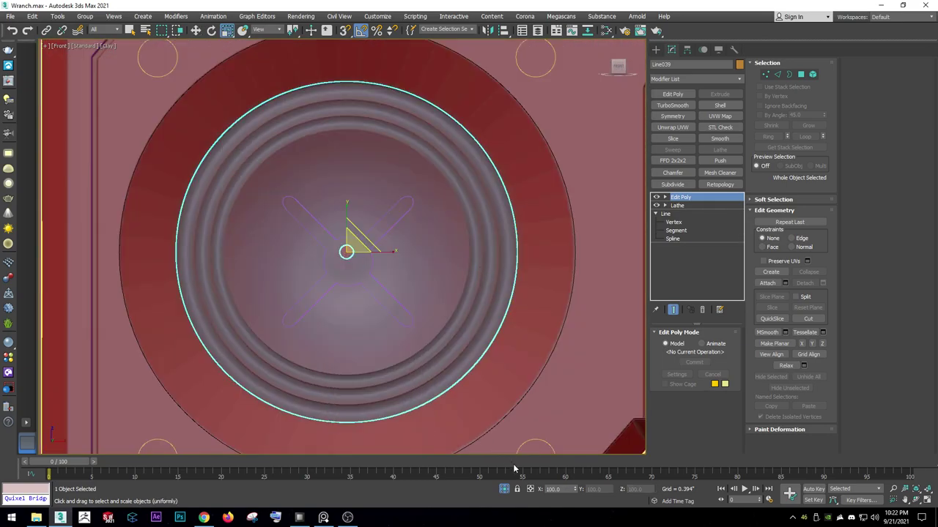
pyautogui.click(576, 489)
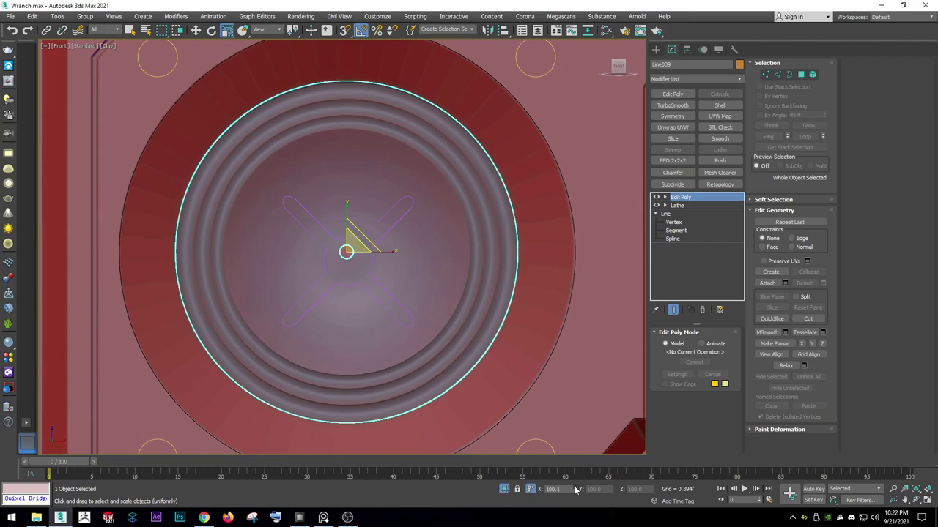
pyautogui.press('w')
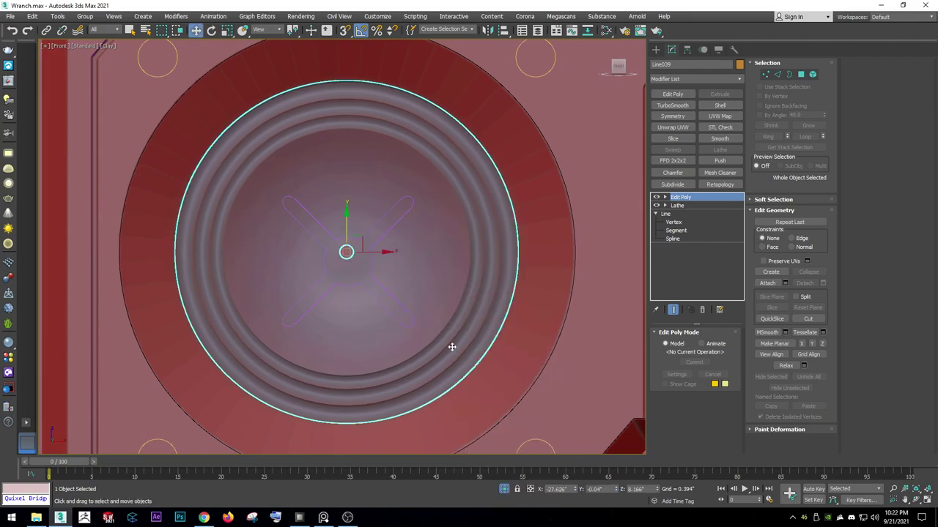
pyautogui.keyDown('alt'); pyautogui.moveTo(450, 345); pyautogui.dragTo(423, 251, button='middle'); pyautogui.keyUp('alt')
pyautogui.rightClick(412, 236)
# Convert the cap to Editable Poly and flip the normals of its border selection.
pyautogui.click(534, 346)
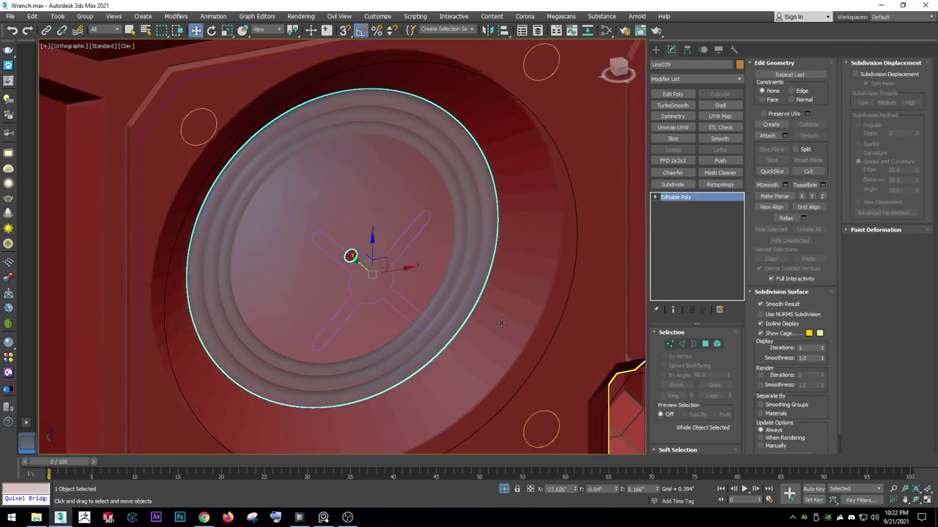
pyautogui.press('3')
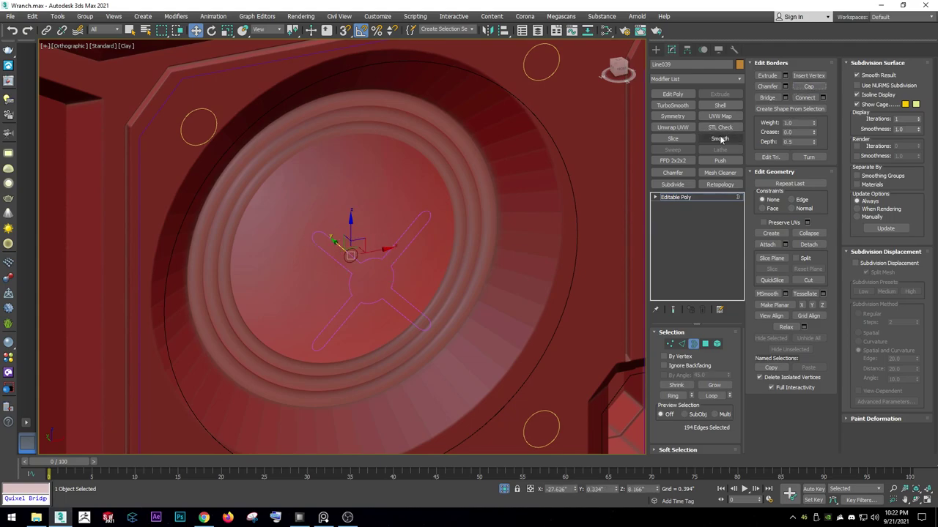
pyautogui.keyDown('alt'); pyautogui.moveTo(351, 249); pyautogui.dragTo(325, 250, button='middle'); pyautogui.keyUp('alt')
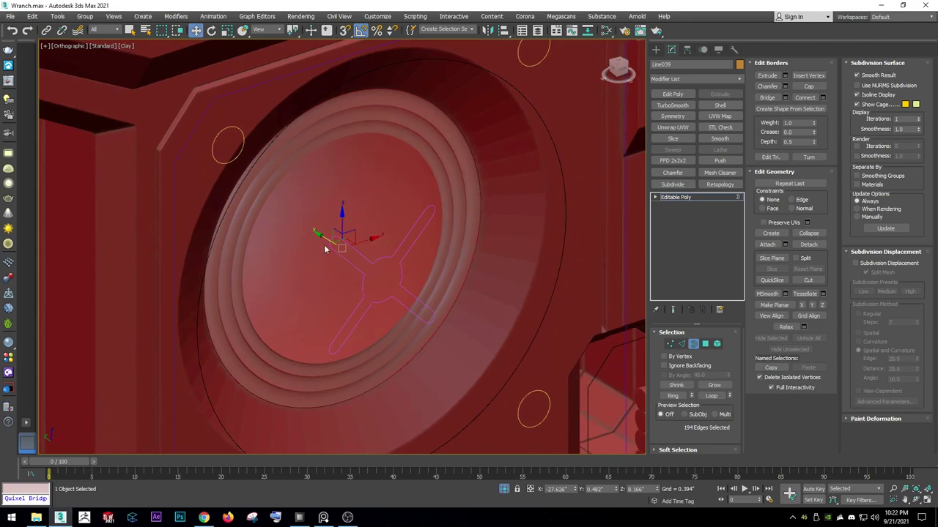
pyautogui.moveTo(317, 239); pyautogui.dragTo(324, 234)
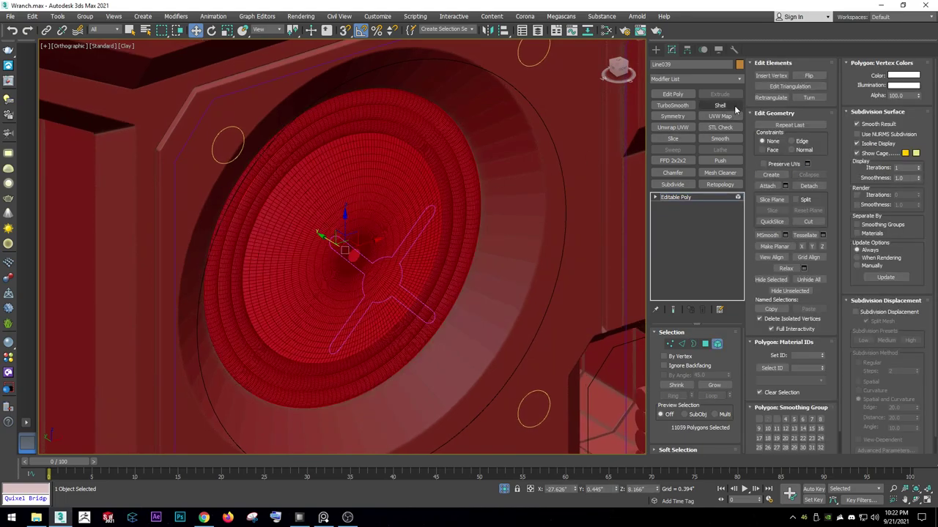
pyautogui.click(815, 77)
# Isolate the cap with the cross outline and view them face-on in Front view.
pyautogui.click(657, 51)
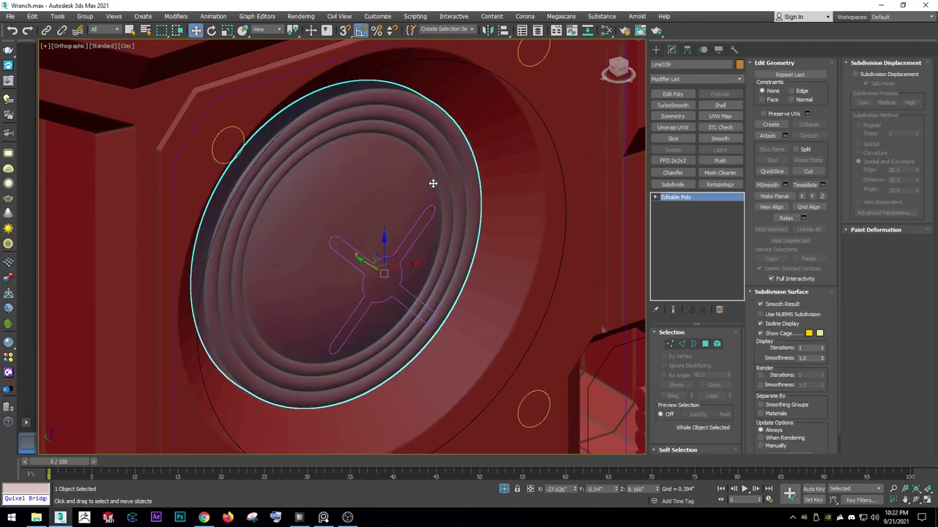
pyautogui.press('3')
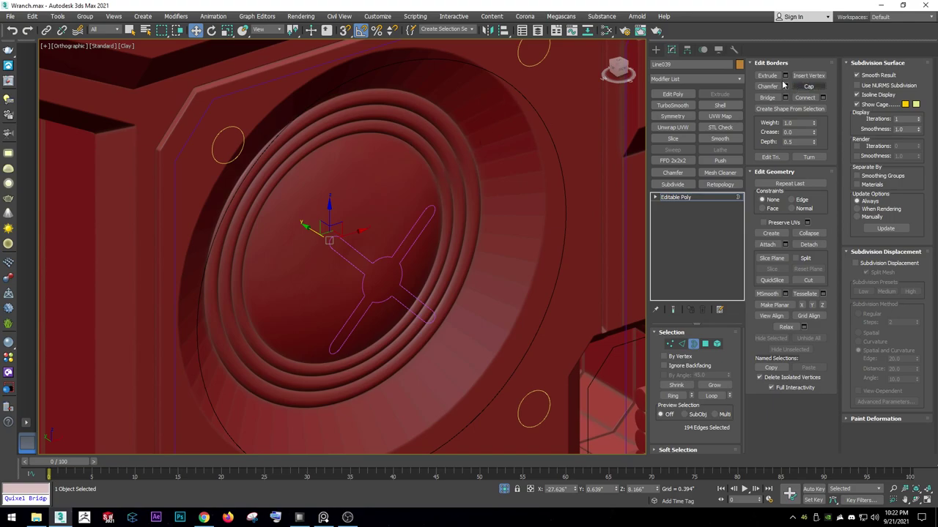
pyautogui.click(656, 50)
pyautogui.press('f')
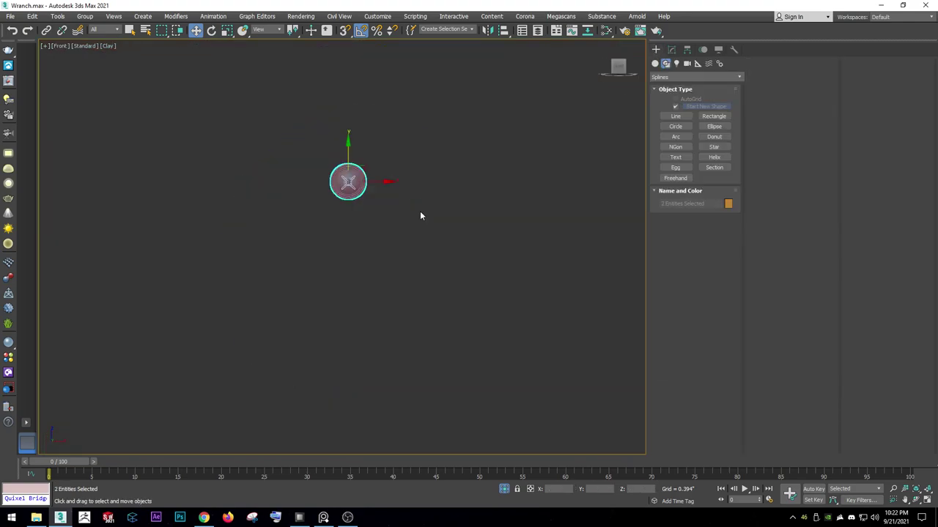
pyautogui.press('z')
pyautogui.hotkey('ctrl', 'd')
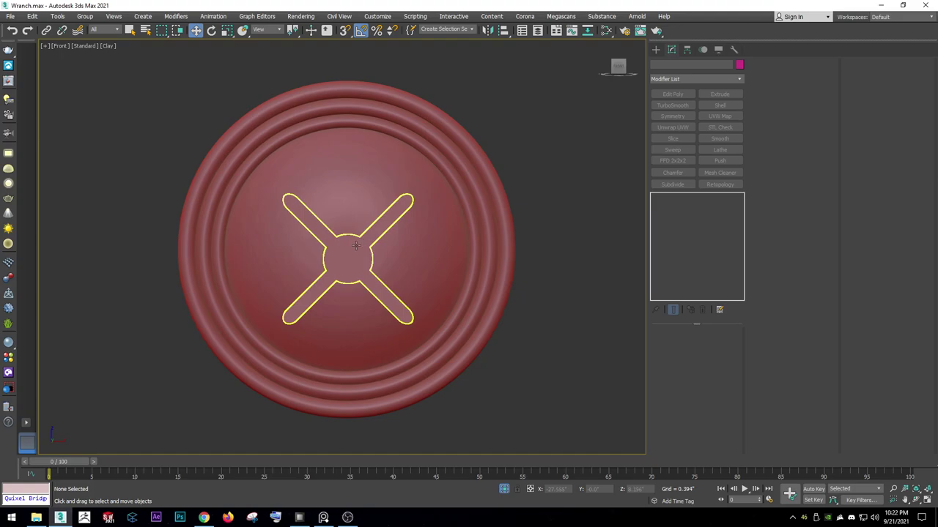
pyautogui.click(357, 247)
pyautogui.hotkey('ctrl', 'd')
# Give the cross spoke a Shell modifier with 0.086" outer thickness.
pyautogui.scroll(3, 358, 251)
pyautogui.click(355, 249)
pyautogui.keyDown('alt'); pyautogui.moveTo(354, 249); pyautogui.dragTo(437, 296, button='middle'); pyautogui.keyUp('alt')
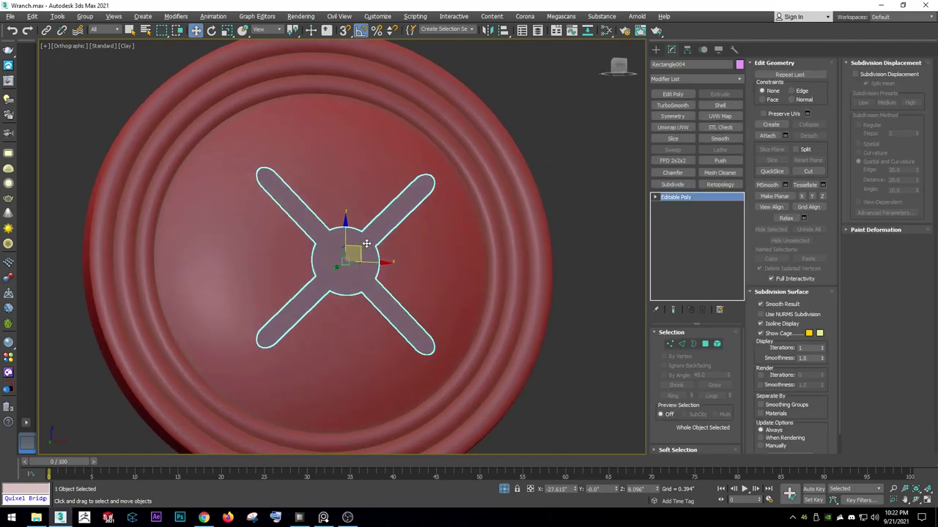
pyautogui.press('f')
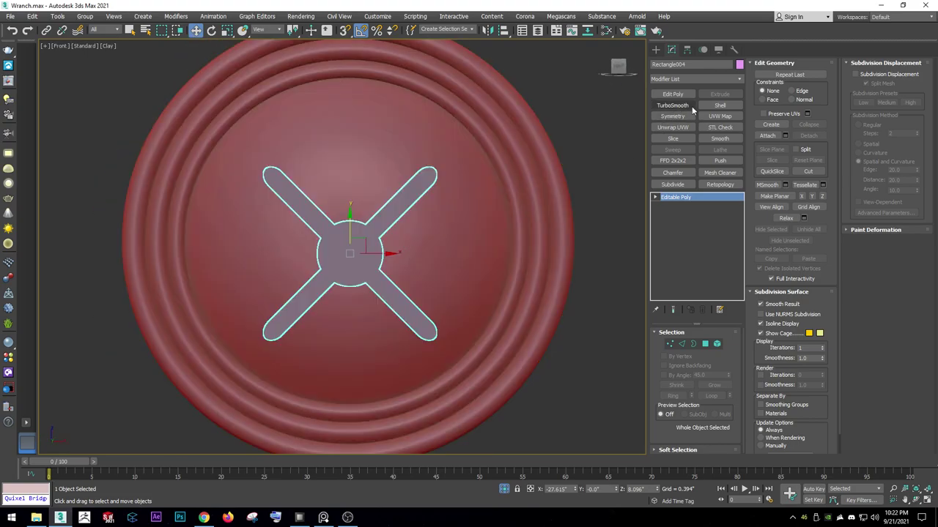
pyautogui.click(701, 105)
pyautogui.keyDown('alt'); pyautogui.moveTo(581, 201); pyautogui.dragTo(469, 220, button='middle'); pyautogui.keyUp('alt')
pyautogui.scroll(4, 352, 249)
pyautogui.press('F4')
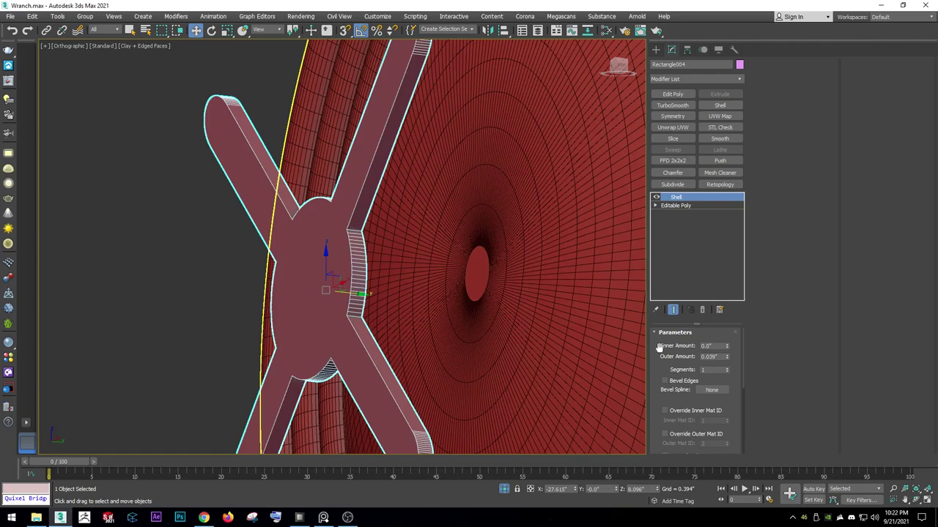
pyautogui.moveTo(729, 360); pyautogui.dragTo(728, 302)
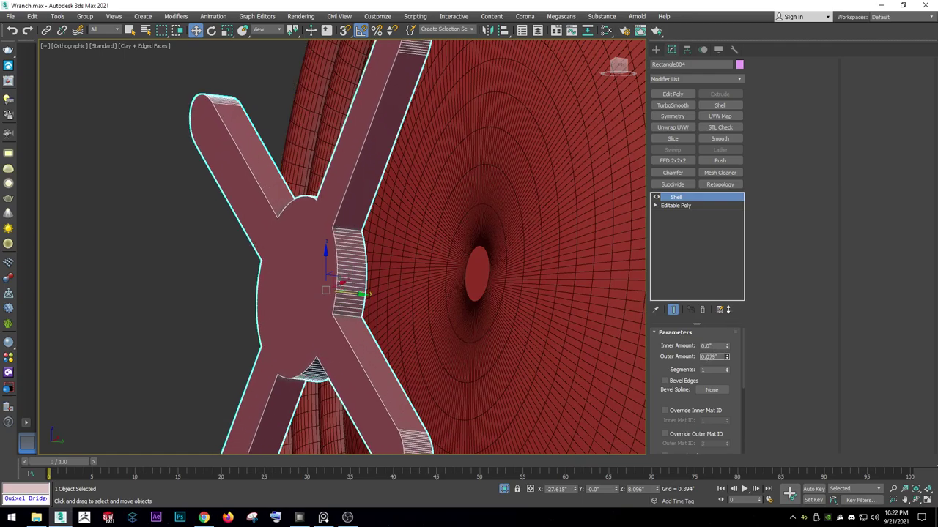
pyautogui.keyDown('alt'); pyautogui.moveTo(469, 278); pyautogui.dragTo(317, 242, button='middle'); pyautogui.keyUp('alt')
pyautogui.scroll(-5, 463, 276)
pyautogui.scroll(5, 317, 243)
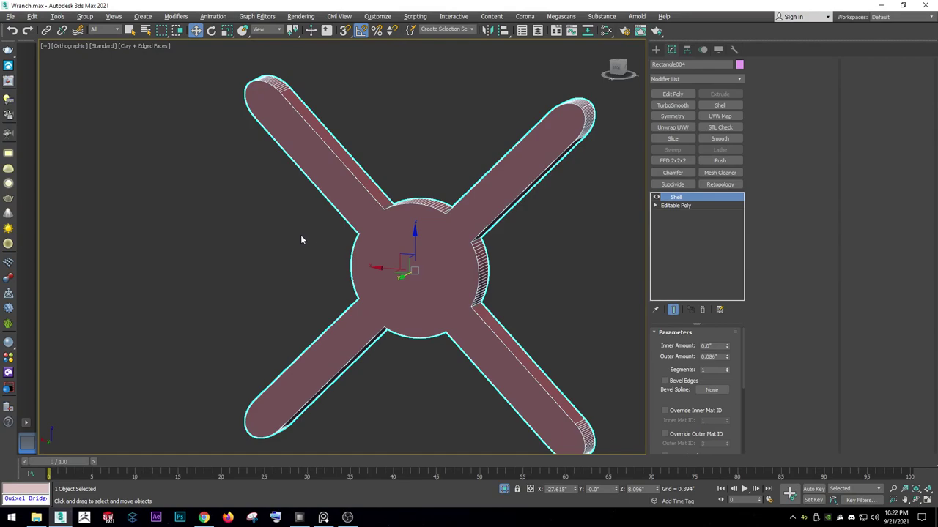
# Add Edit Poly, select the spoke's front-face edges, and apply a Chamfer modifier.
pyautogui.click(673, 93)
pyautogui.click(562, 131)
pyautogui.keyDown('alt'); pyautogui.moveTo(562, 130); pyautogui.dragTo(487, 234, button='middle'); pyautogui.keyUp('alt')
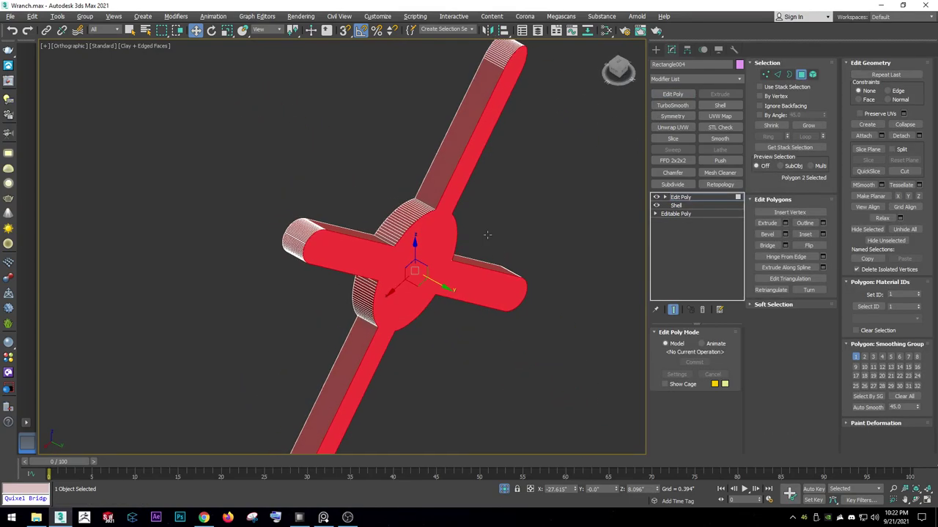
pyautogui.click(777, 76)
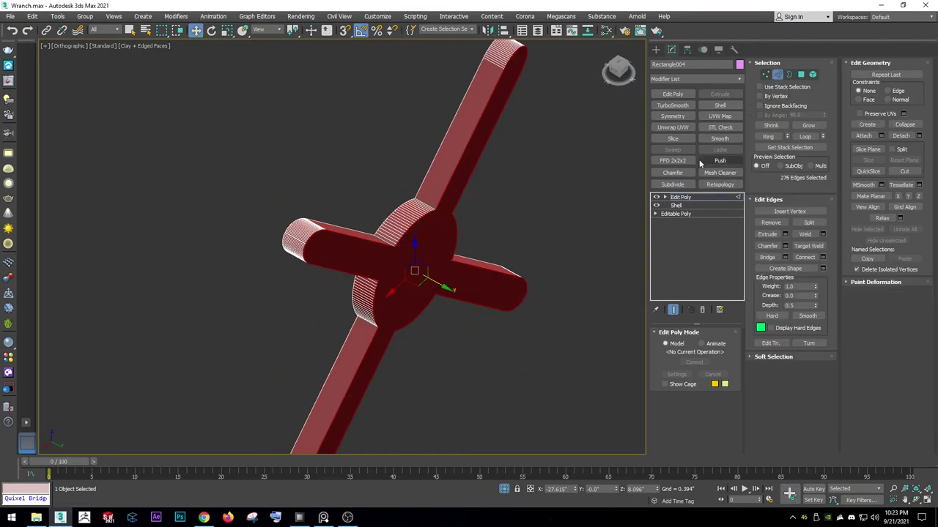
pyautogui.click(681, 172)
pyautogui.keyDown('alt'); pyautogui.moveTo(553, 290); pyautogui.dragTo(446, 310, button='middle'); pyautogui.keyUp('alt')
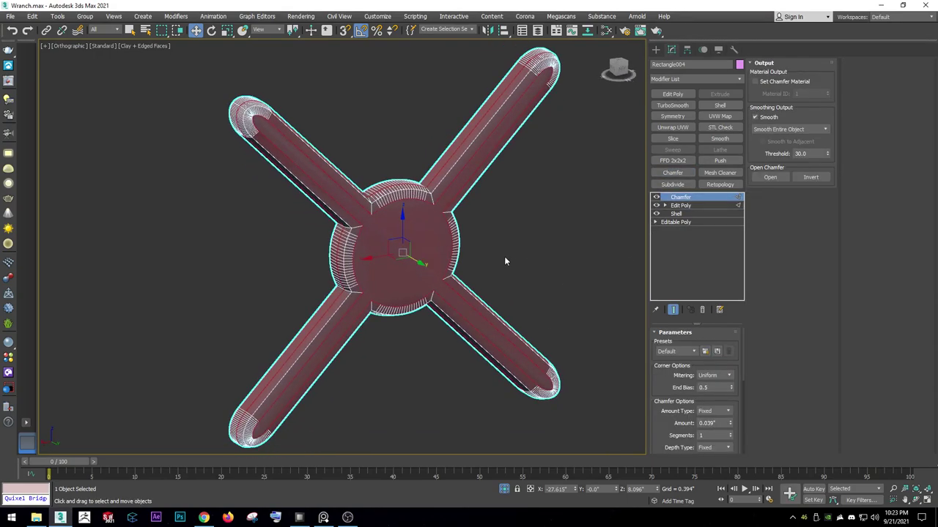
pyautogui.press('F4')
# Round the chamfer with 12 radial segments at 0.039".
pyautogui.moveTo(731, 435); pyautogui.dragTo(731, 411)
pyautogui.press('F4')
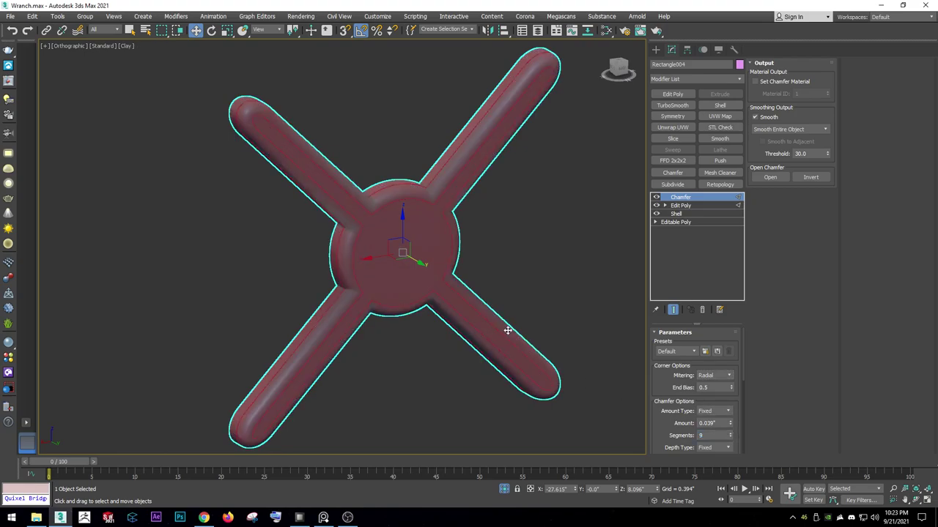
pyautogui.keyDown('alt'); pyautogui.moveTo(508, 330); pyautogui.dragTo(459, 272, button='middle'); pyautogui.keyUp('alt')
pyautogui.scroll(5, 355, 200)
pyautogui.press('F4')
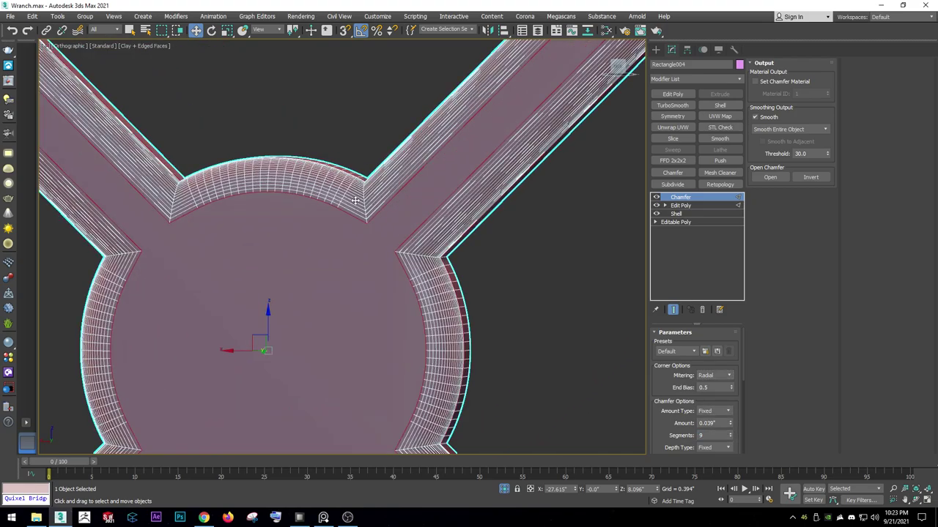
pyautogui.moveTo(730, 431); pyautogui.dragTo(731, 422)
pyautogui.scroll(-5, 503, 294)
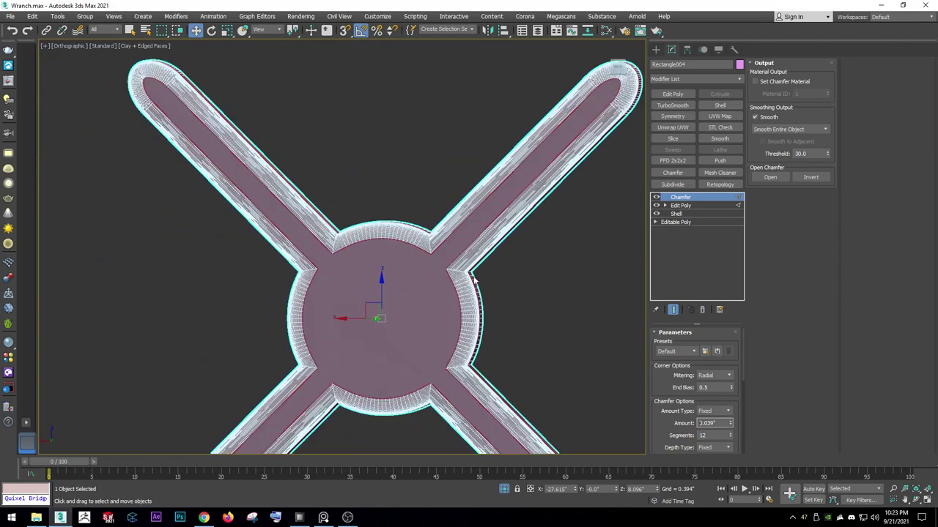
pyautogui.scroll(-3, 439, 257)
pyautogui.press('F4')
pyautogui.moveTo(440, 257)
pyautogui.keyDown('alt'); pyautogui.mouseDown(button='middle')
pyautogui.moveTo(498, 312)
pyautogui.moveTo(607, 293)
pyautogui.moveTo(496, 293)
pyautogui.mouseUp(button='middle'); pyautogui.keyUp('alt')
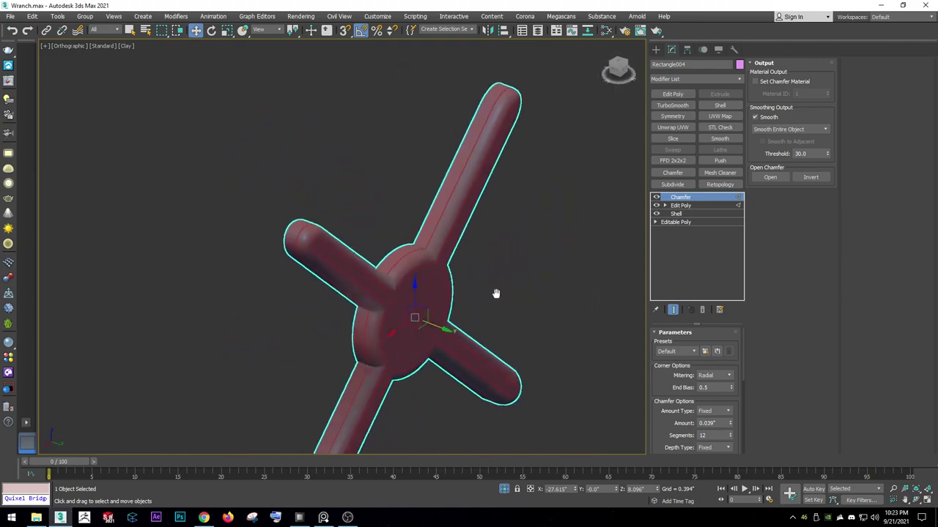
pyautogui.scroll(3, 412, 253)
pyautogui.rightClick(411, 251)
pyautogui.click(549, 359)
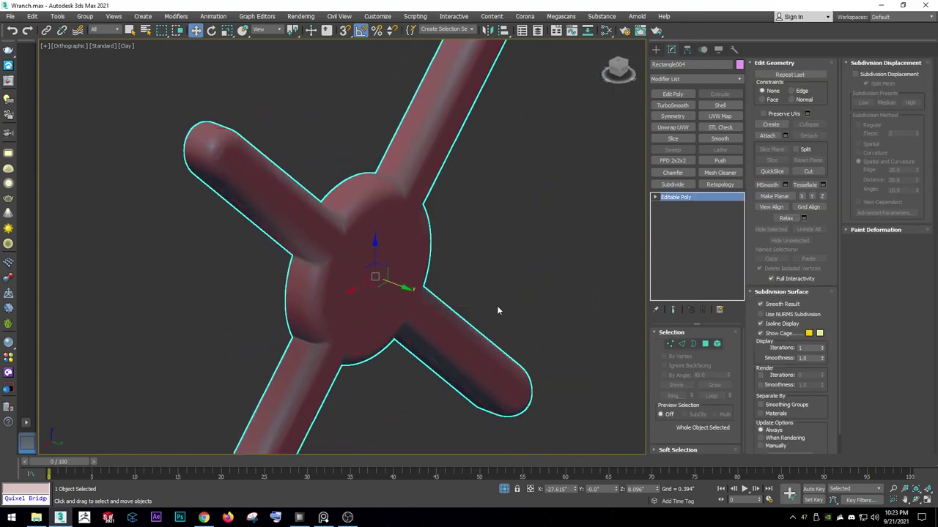
pyautogui.rightClick(432, 296)
pyautogui.click(442, 252)
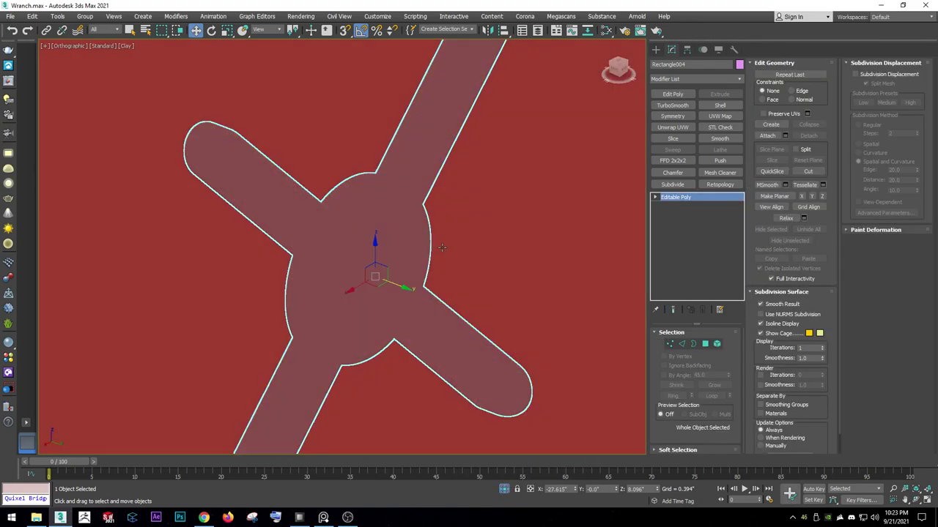
pyautogui.hotkey('ctrl', 'z')
pyautogui.hotkey('ctrl', 'z')
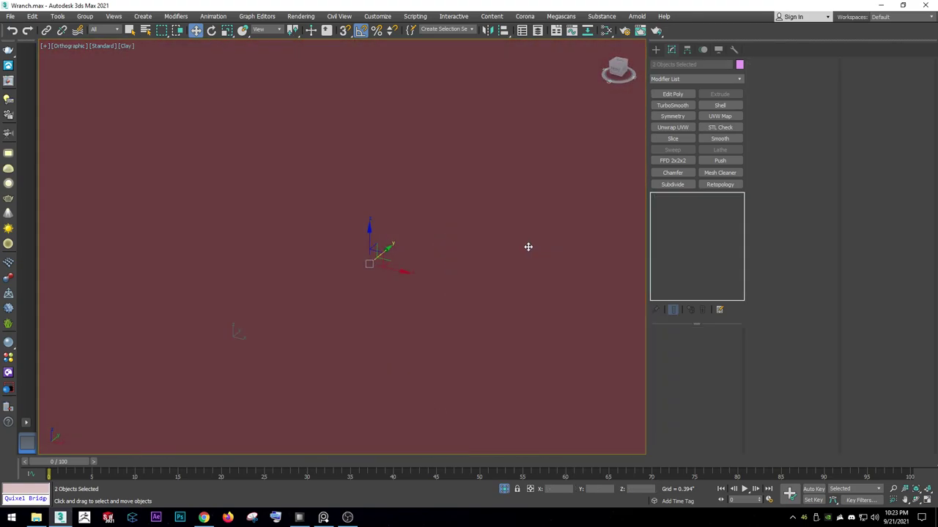
pyautogui.hotkey('ctrl', 'z')
pyautogui.scroll(3, 520, 244)
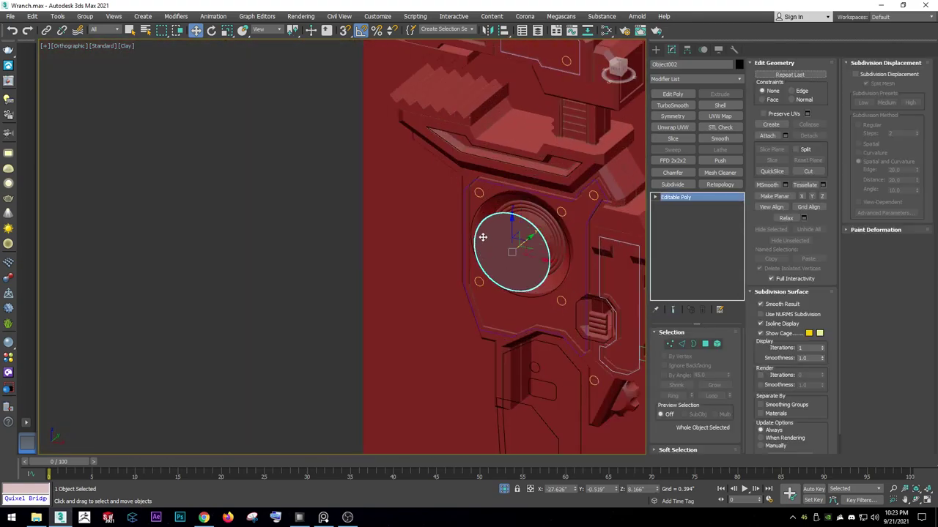
pyautogui.scroll(3, 487, 246)
pyautogui.scroll(3, 502, 219)
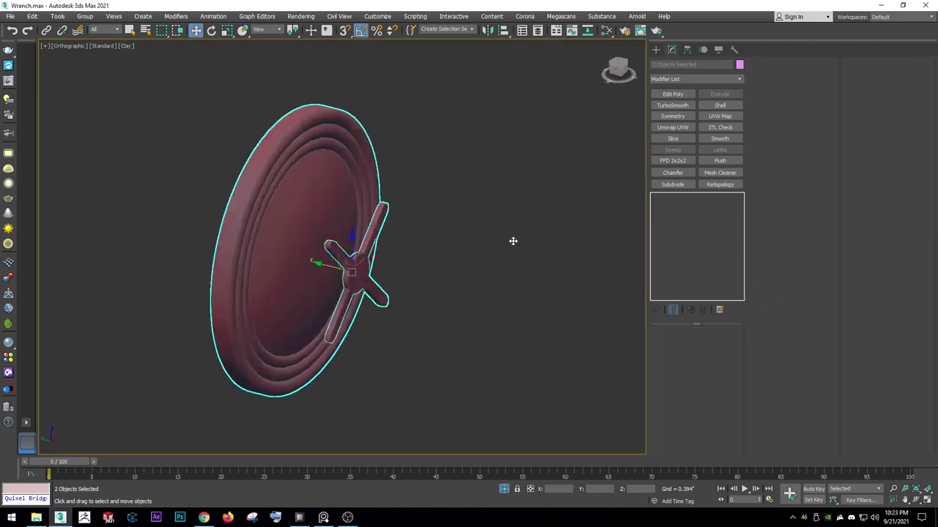
pyautogui.keyDown('alt'); pyautogui.moveTo(502, 218); pyautogui.dragTo(496, 251, button='middle'); pyautogui.keyUp('alt')
pyautogui.scroll(3, 343, 268)
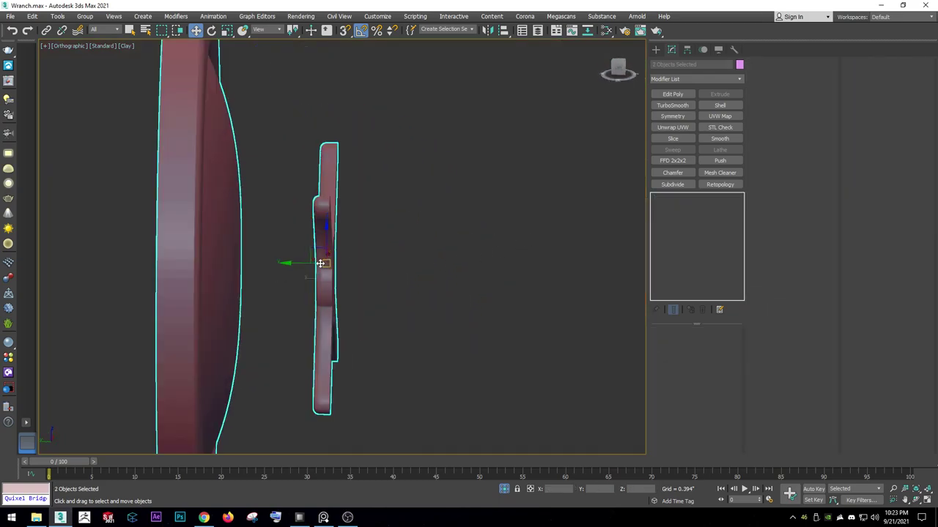
pyautogui.click(317, 275)
pyautogui.moveTo(308, 281); pyautogui.dragTo(209, 261)
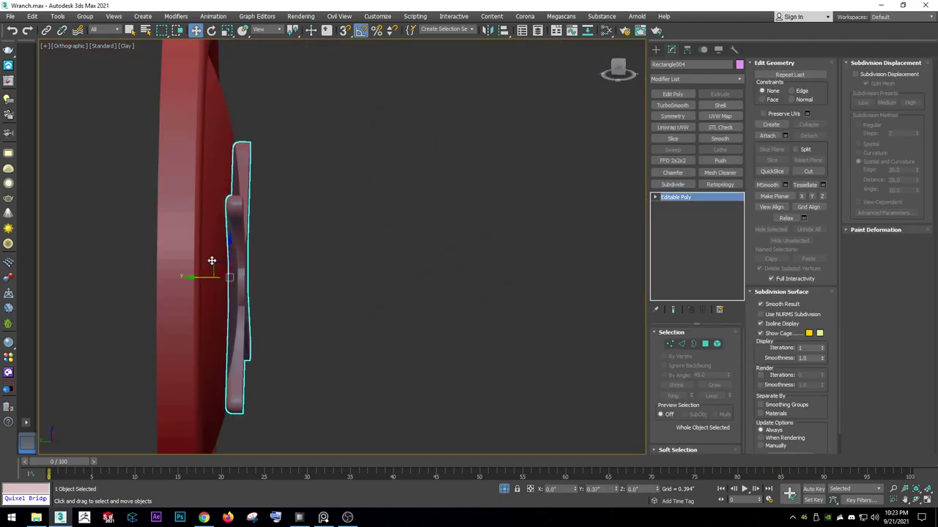
pyautogui.rightClick(215, 266)
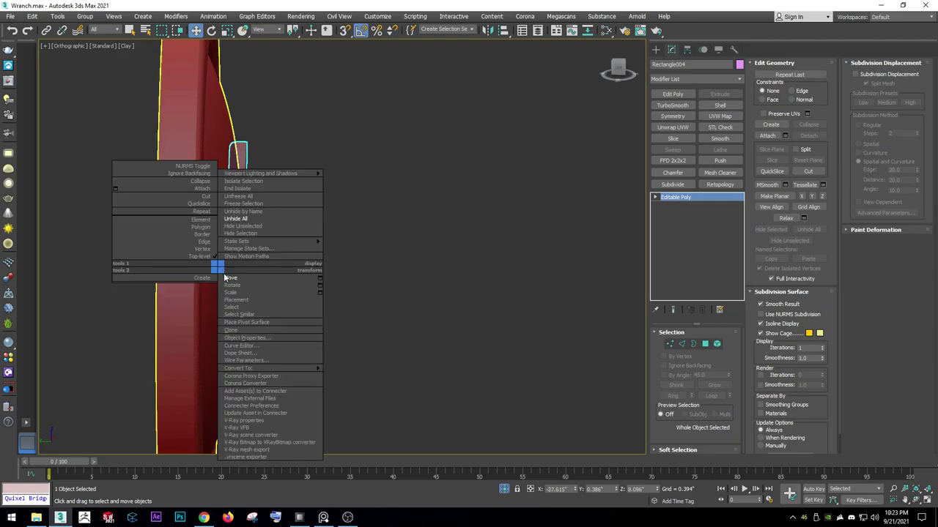
pyautogui.moveTo(215, 265)
pyautogui.keyDown('alt'); pyautogui.mouseDown(button='middle')
pyautogui.moveTo(295, 268)
pyautogui.moveTo(218, 213)
pyautogui.moveTo(266, 265)
pyautogui.mouseUp(button='middle'); pyautogui.keyUp('alt')
pyautogui.rightClick(218, 213)
pyautogui.press('F4')
pyautogui.press('F4')
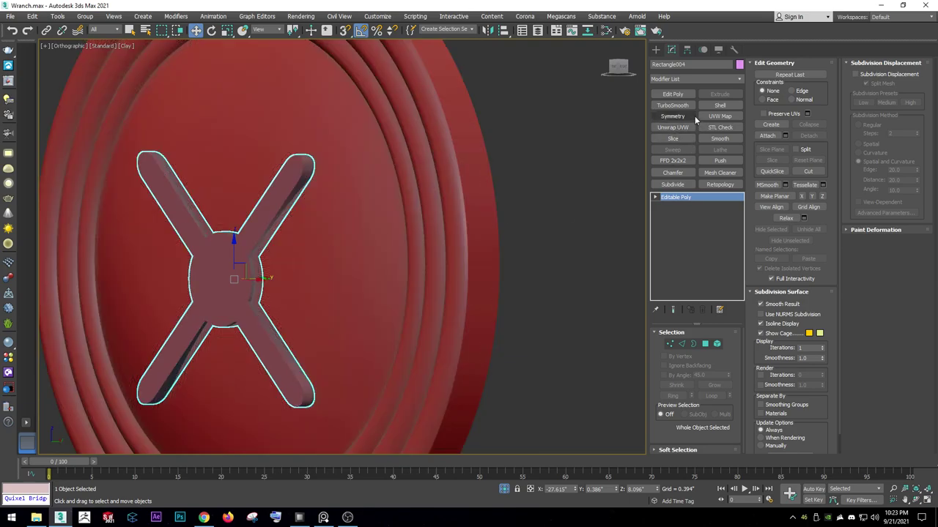
# Add Quadify Mesh to the spoke and set Quad Size to 2.0.
pyautogui.click(699, 80)
pyautogui.press('q')
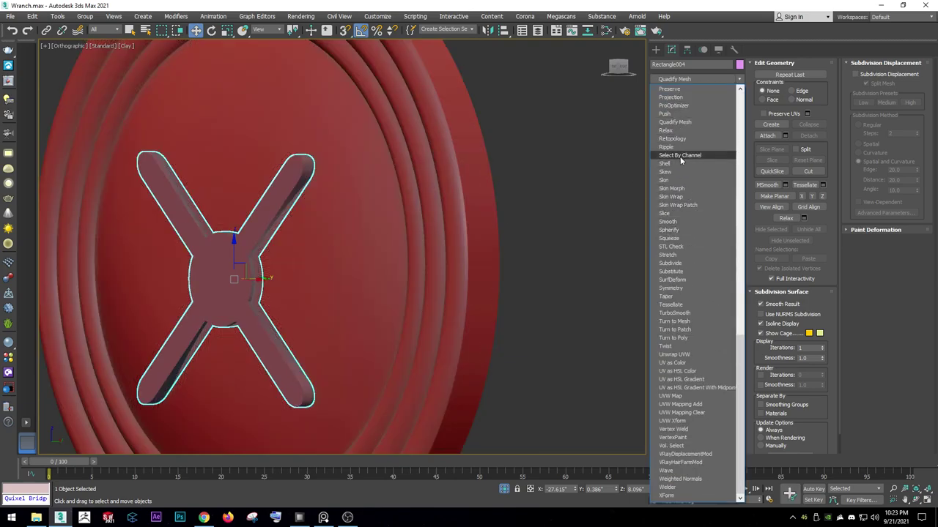
pyautogui.click(675, 126)
pyautogui.press('F4')
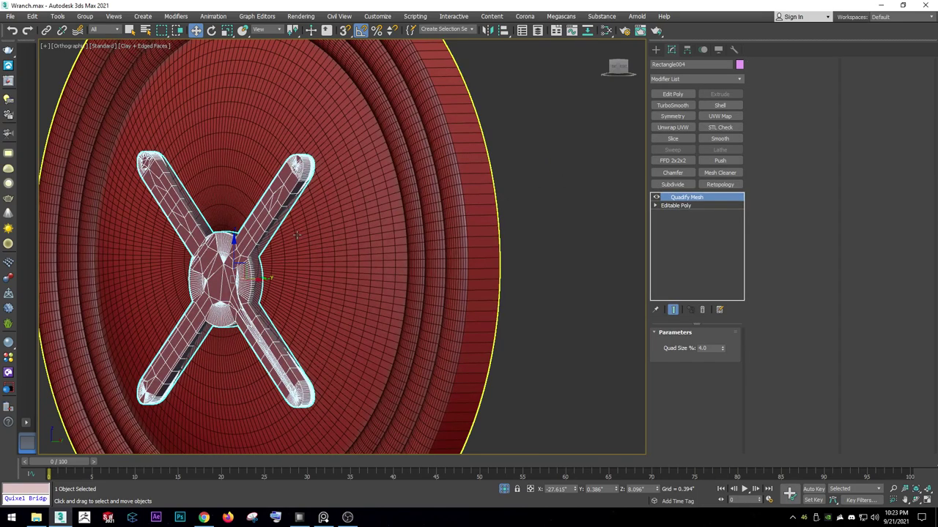
pyautogui.rightClick(307, 241)
pyautogui.press('Escape')
pyautogui.press('Return')
pyautogui.write('2')
pyautogui.press('Return')
# Dismiss a stray context menu and reopen the Modifier List, typing f.
pyautogui.scroll(2, 469, 239)
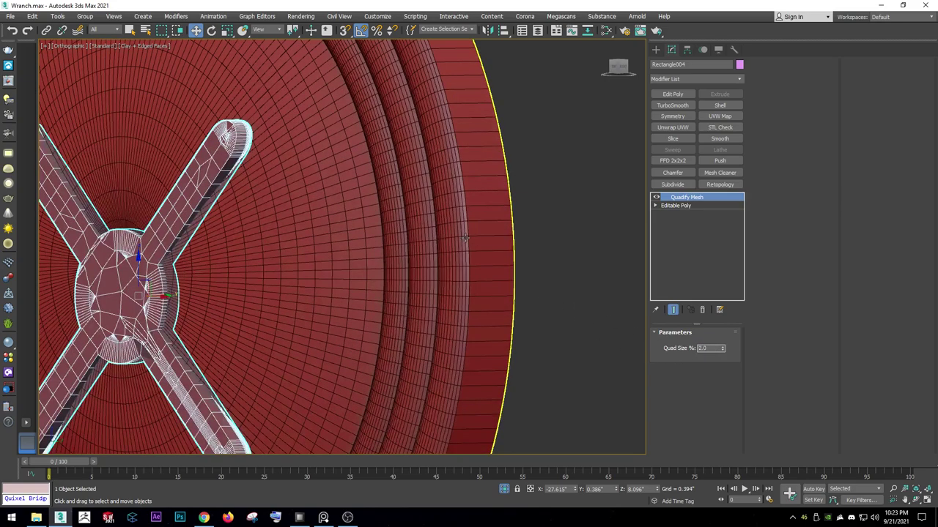
pyautogui.rightClick(469, 238)
pyautogui.click(474, 246)
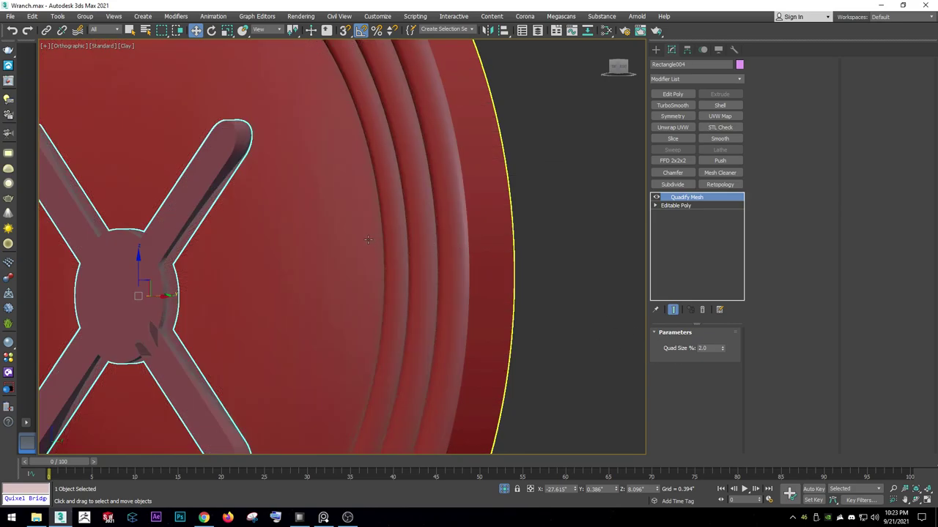
pyautogui.scroll(-4, 360, 228)
pyautogui.click(693, 78)
pyautogui.write('f')
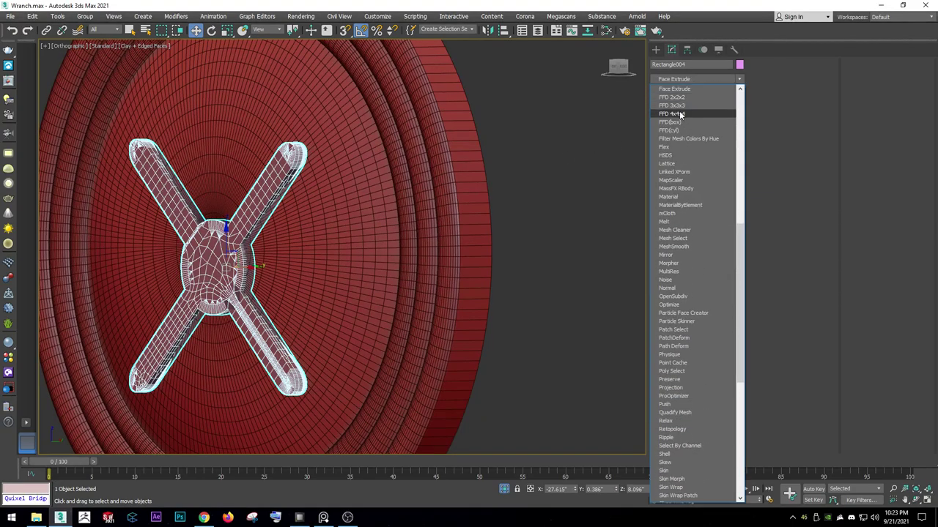
# Add an FFD 3x3x3 and push lattice points down to curve the spoke.
pyautogui.click(679, 106)
pyautogui.moveTo(628, 124)
pyautogui.keyDown('alt'); pyautogui.mouseDown(button='middle')
pyautogui.moveTo(376, 178)
pyautogui.moveTo(347, 197)
pyautogui.moveTo(245, 193)
pyautogui.mouseUp(button='middle'); pyautogui.keyUp('alt')
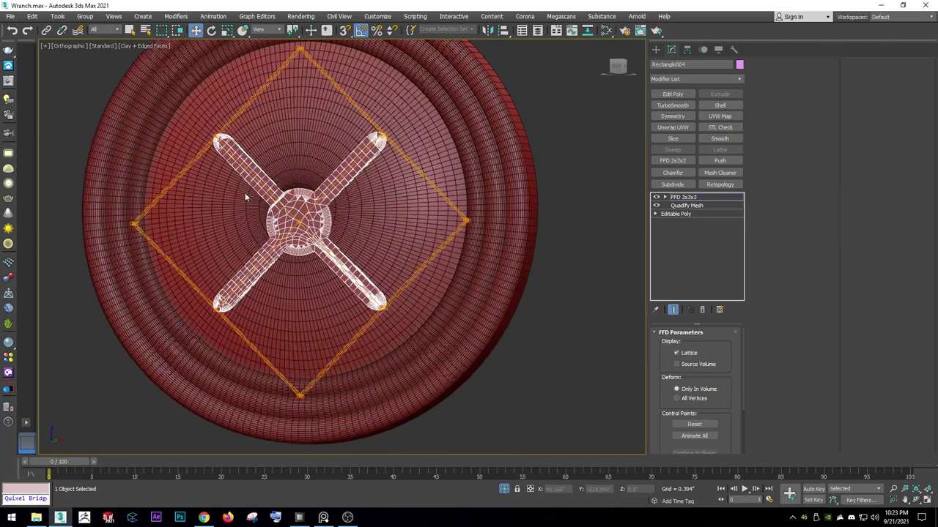
pyautogui.moveTo(342, 256)
pyautogui.keyDown('alt'); pyautogui.mouseDown(button='middle')
pyautogui.moveTo(286, 155)
pyautogui.moveTo(310, 235)
pyautogui.mouseUp(button='middle'); pyautogui.keyUp('alt')
pyautogui.moveTo(315, 244)
pyautogui.mouseDown()
pyautogui.moveTo(321, 260)
pyautogui.moveTo(284, 199)
pyautogui.mouseUp()
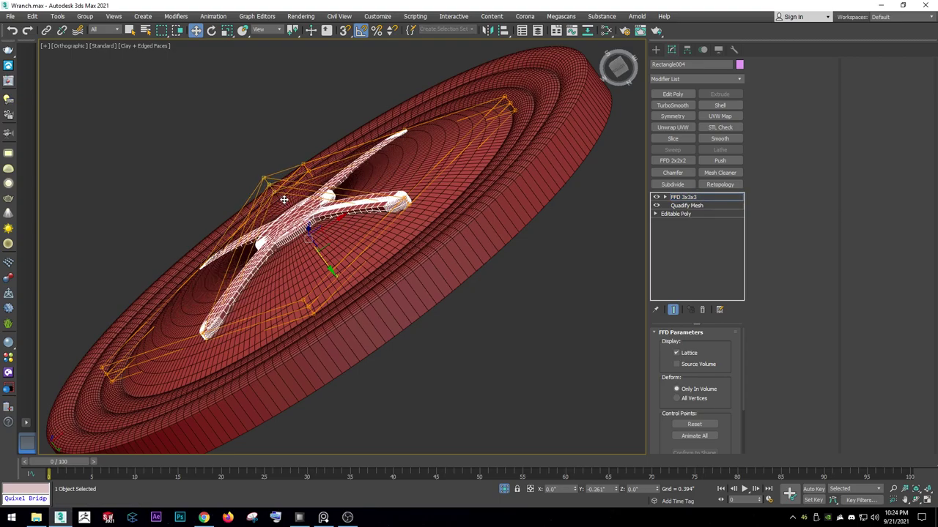
pyautogui.moveTo(284, 200)
pyautogui.keyDown('alt'); pyautogui.mouseDown(button='middle')
pyautogui.moveTo(382, 300)
pyautogui.moveTo(402, 292)
pyautogui.mouseUp(button='middle'); pyautogui.keyUp('alt')
# Align the spoke to the red disc in Front view.
pyautogui.click(655, 49)
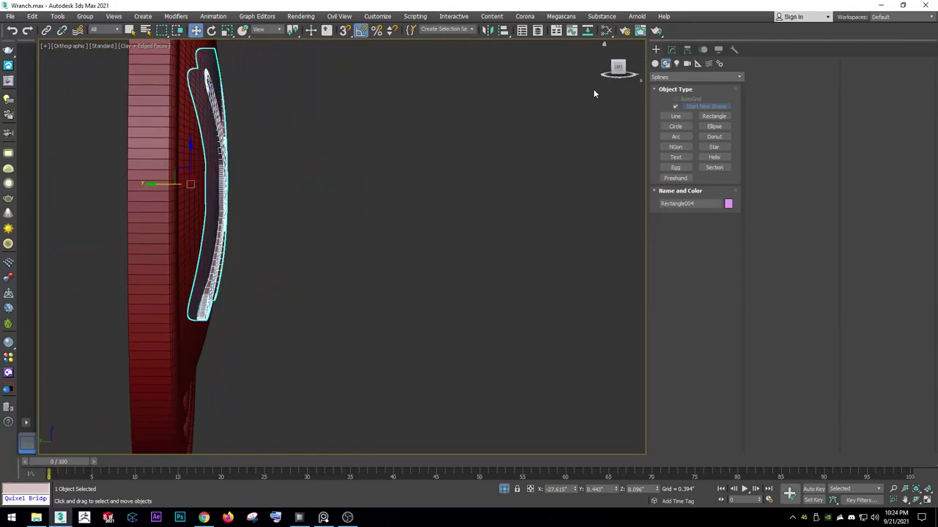
pyautogui.press('f')
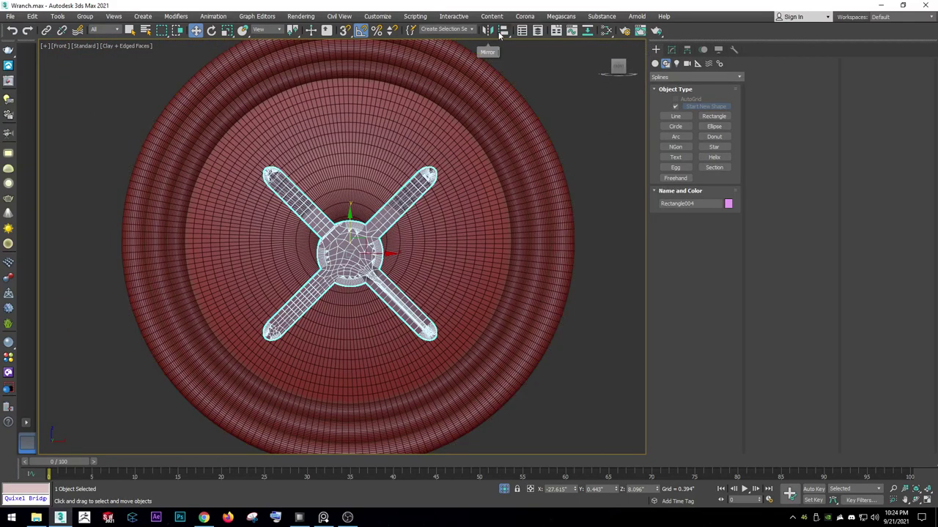
pyautogui.hotkey('alt', 'a')
pyautogui.click(499, 90)
pyautogui.click(471, 338)
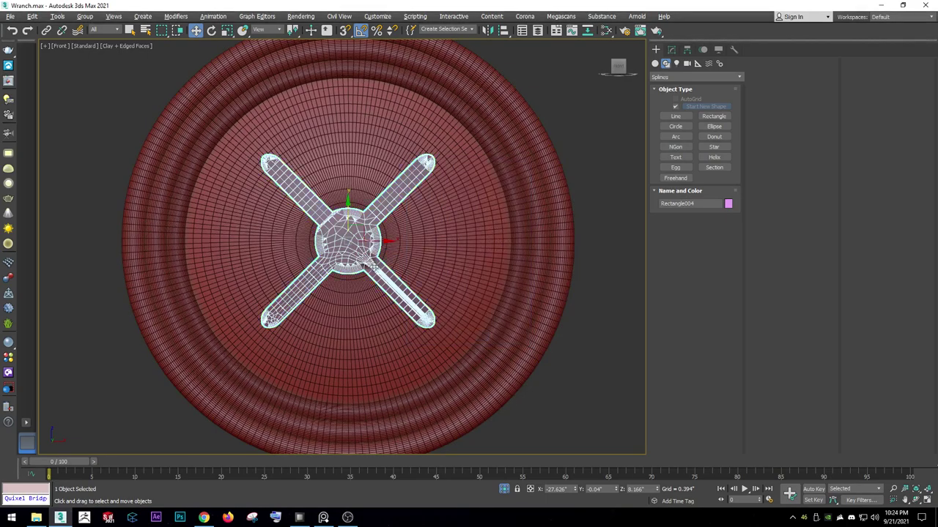
# Nudge the spoke and pull a lattice point down to refine its bend.
pyautogui.moveTo(478, 336)
pyautogui.keyDown('alt'); pyautogui.mouseDown(button='middle')
pyautogui.moveTo(375, 270)
pyautogui.moveTo(474, 342)
pyautogui.mouseUp(button='middle'); pyautogui.keyUp('alt')
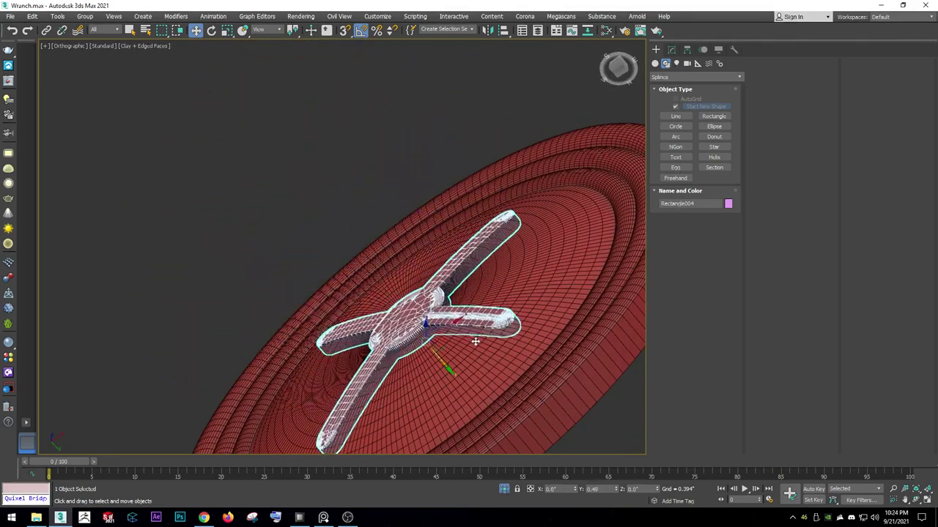
pyautogui.press('F4')
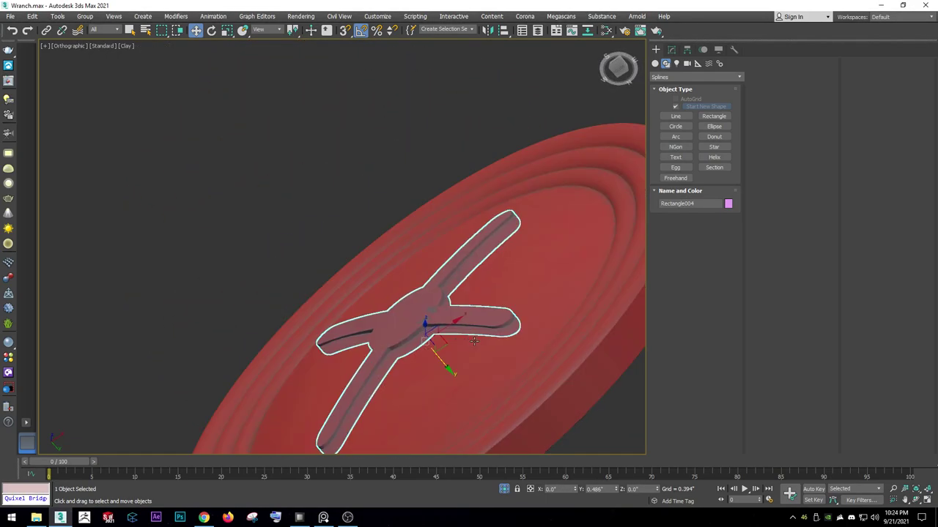
pyautogui.scroll(4, 509, 314)
pyautogui.moveTo(358, 390); pyautogui.dragTo(355, 385)
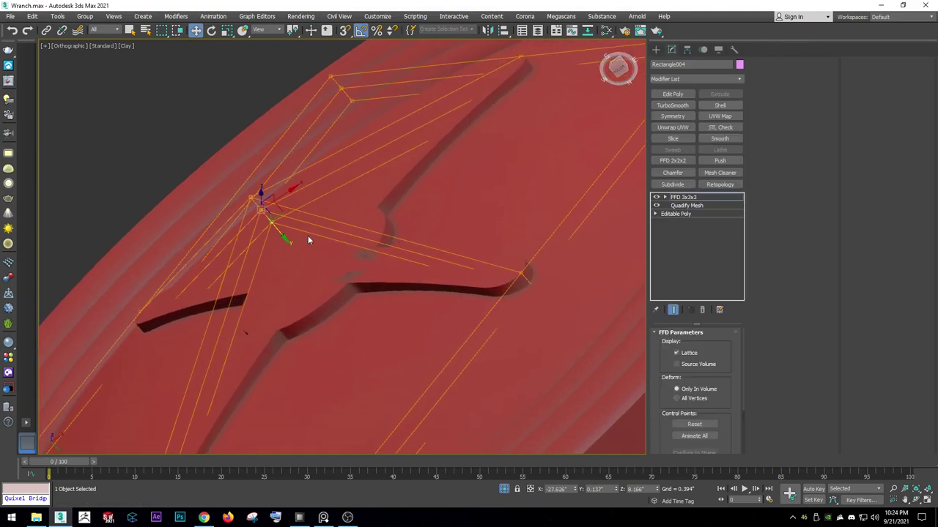
pyautogui.moveTo(271, 226); pyautogui.dragTo(281, 236)
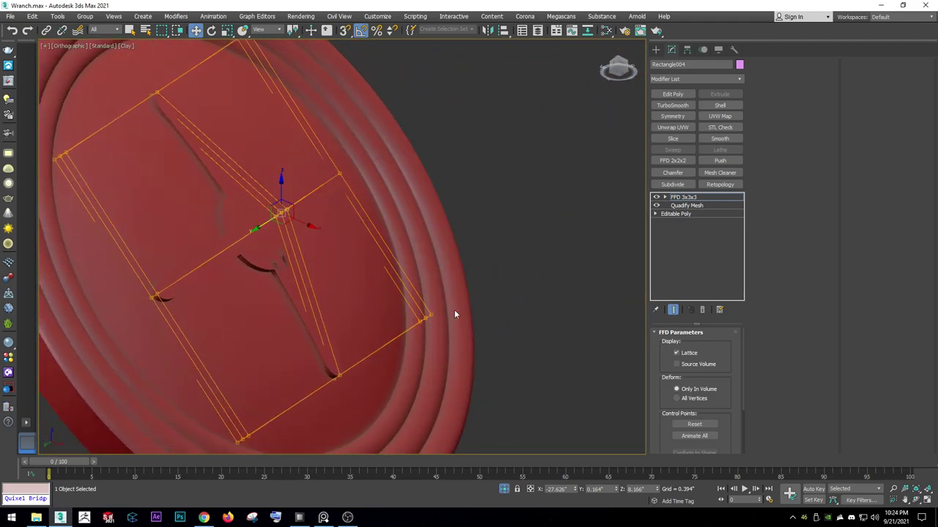
# Collapse the curved spoke to Editable Poly and frame it in Front view.
pyautogui.rightClick(432, 212)
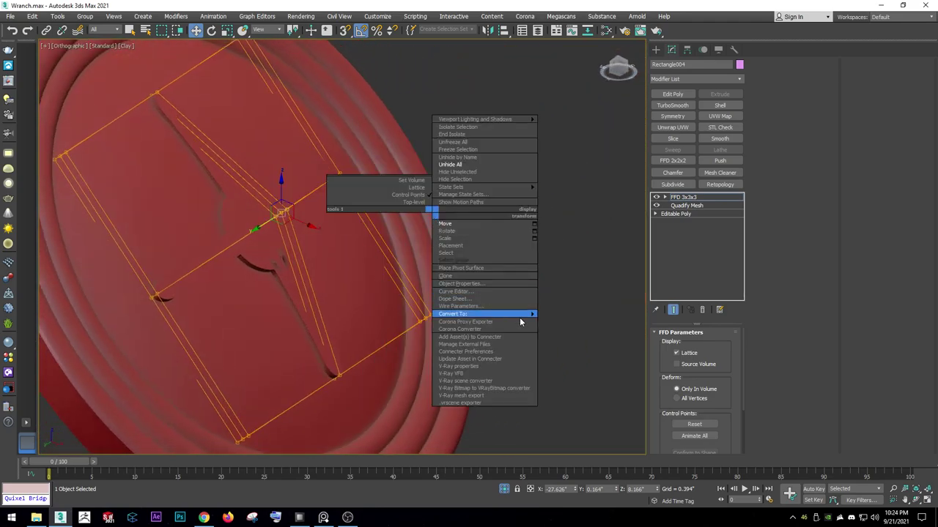
pyautogui.click(546, 321)
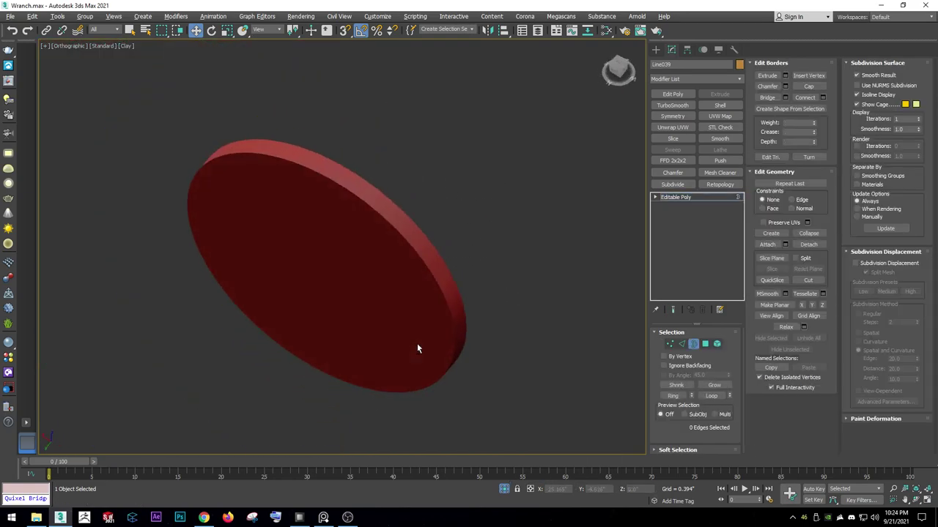
pyautogui.click(681, 197)
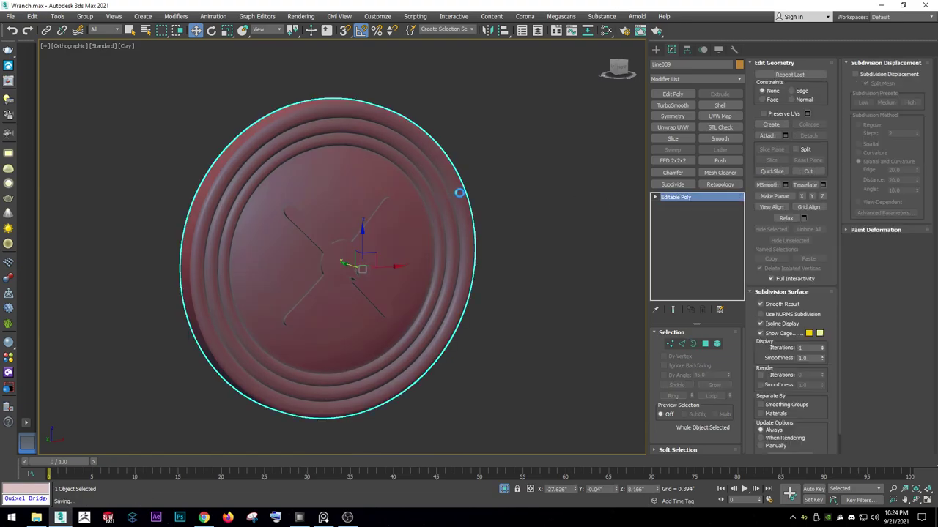
pyautogui.scroll(2, 404, 215)
pyautogui.scroll(2, 403, 208)
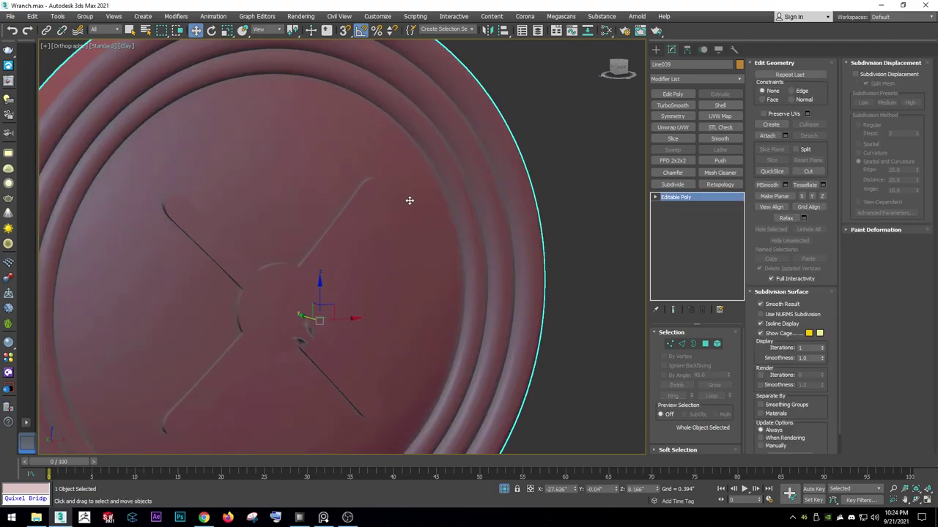
pyautogui.click(655, 49)
pyautogui.press('z')
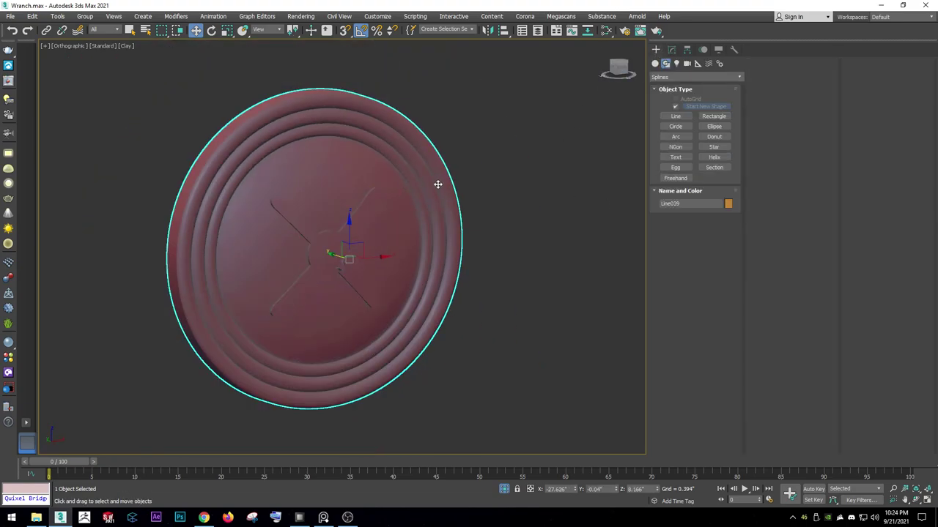
pyautogui.press('f')
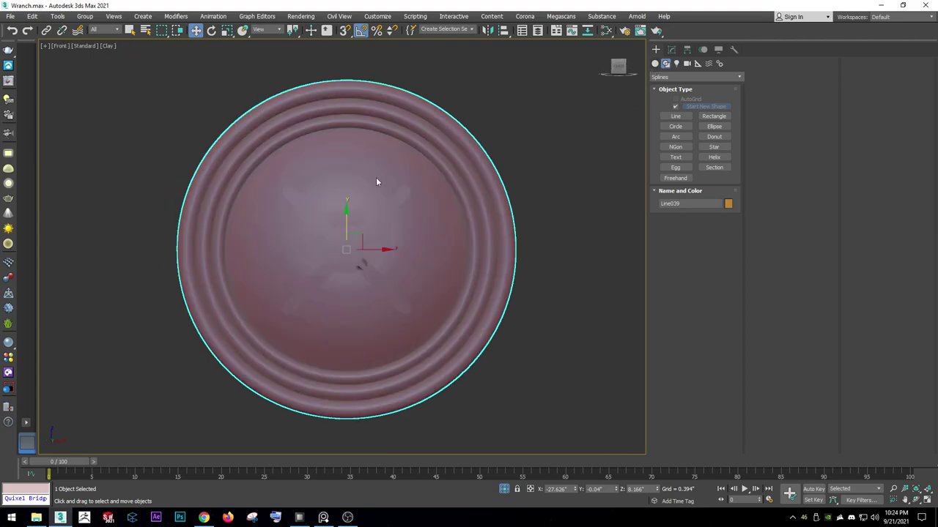
# End isolation and use Default Shading to zoom into the reference photo's vent.
pyautogui.rightClick(375, 176)
pyautogui.click(385, 131)
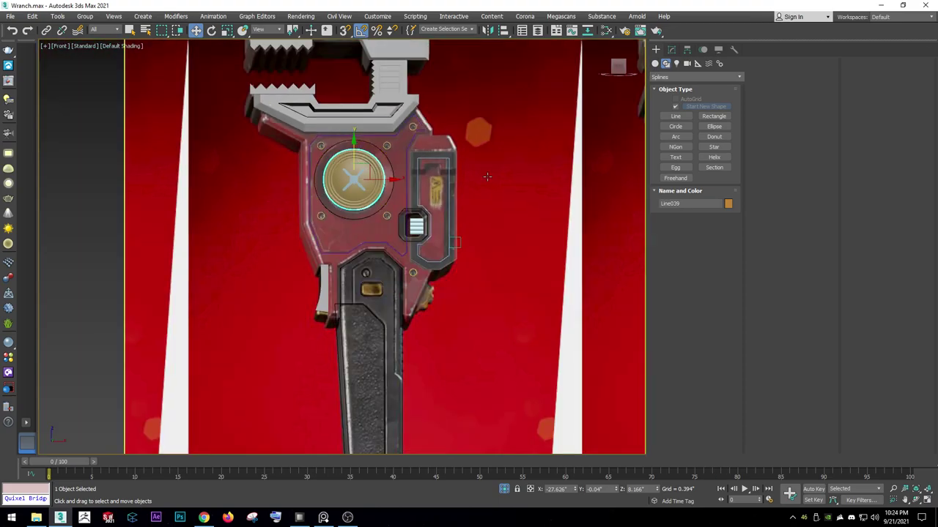
pyautogui.click(488, 181)
pyautogui.press('z')
pyautogui.scroll(5, 338, 167)
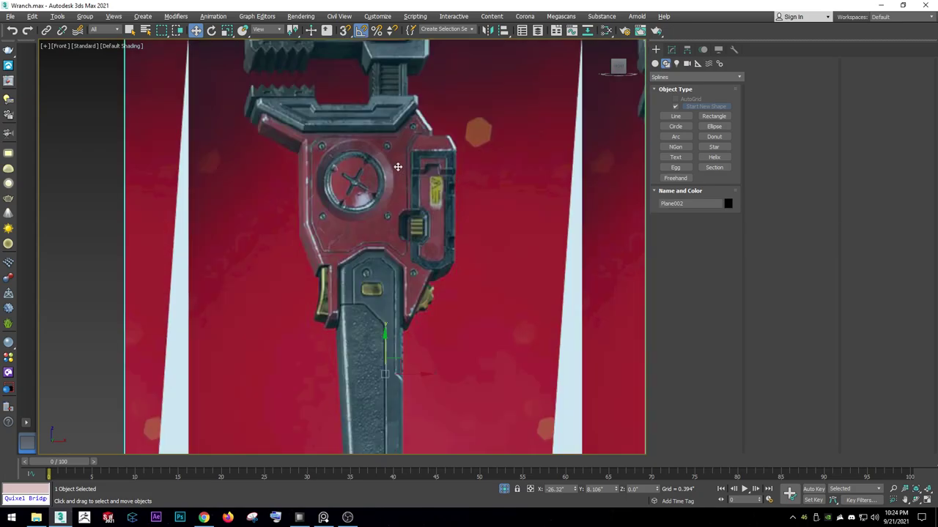
pyautogui.scroll(5, 339, 168)
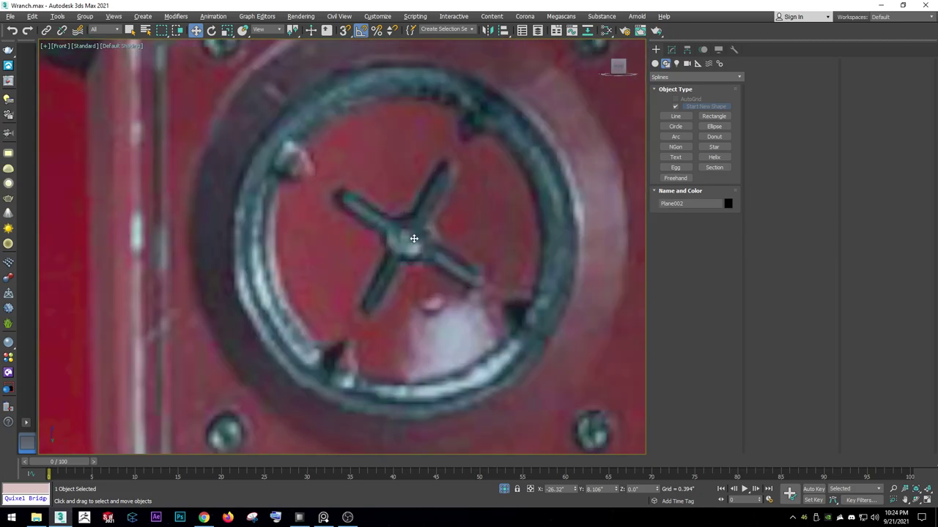
pyautogui.scroll(-3, 300, 168)
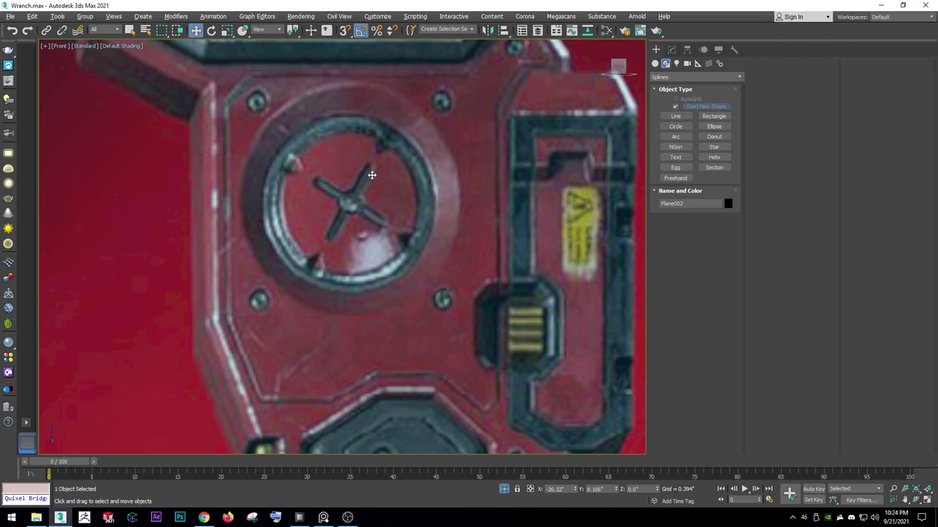
# Create a small sphere on the hatch rim.
pyautogui.click(655, 65)
pyautogui.click(675, 119)
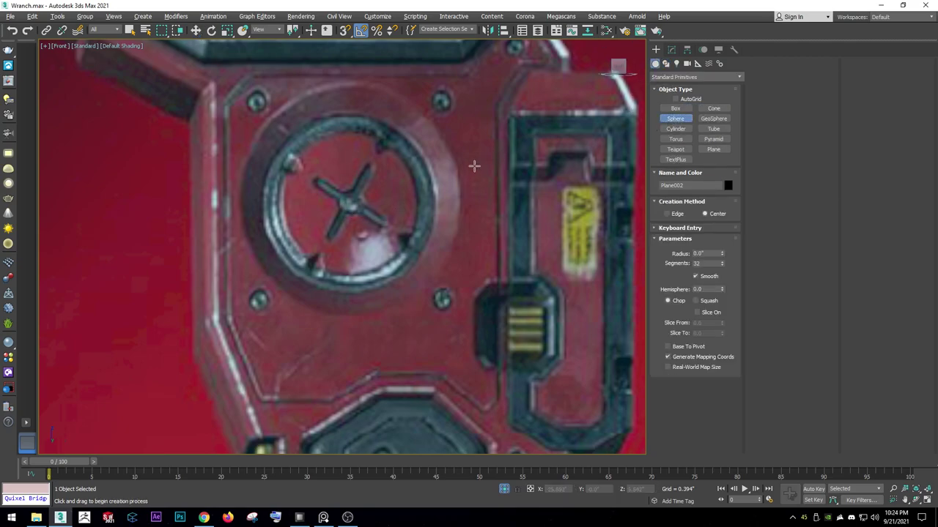
pyautogui.scroll(2, 412, 235)
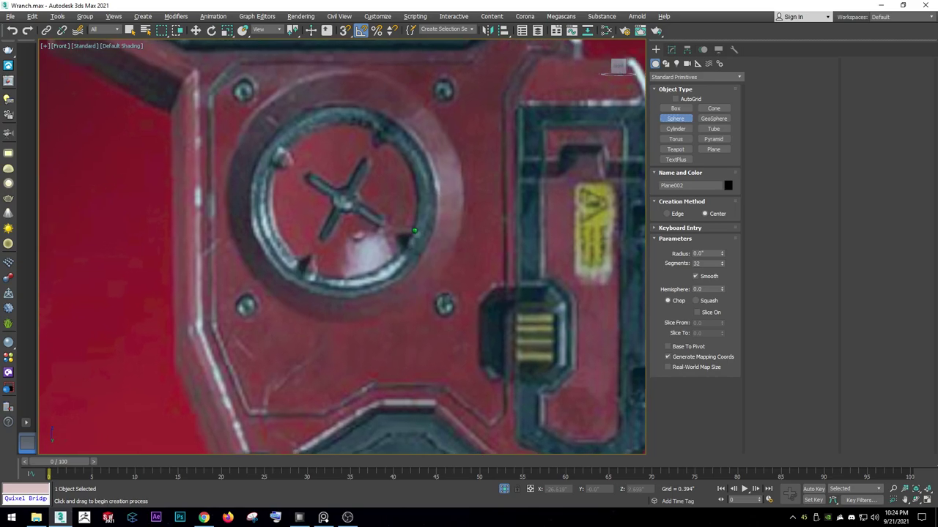
pyautogui.scroll(2, 413, 235)
pyautogui.scroll(2, 412, 235)
pyautogui.moveTo(382, 265); pyautogui.dragTo(416, 265)
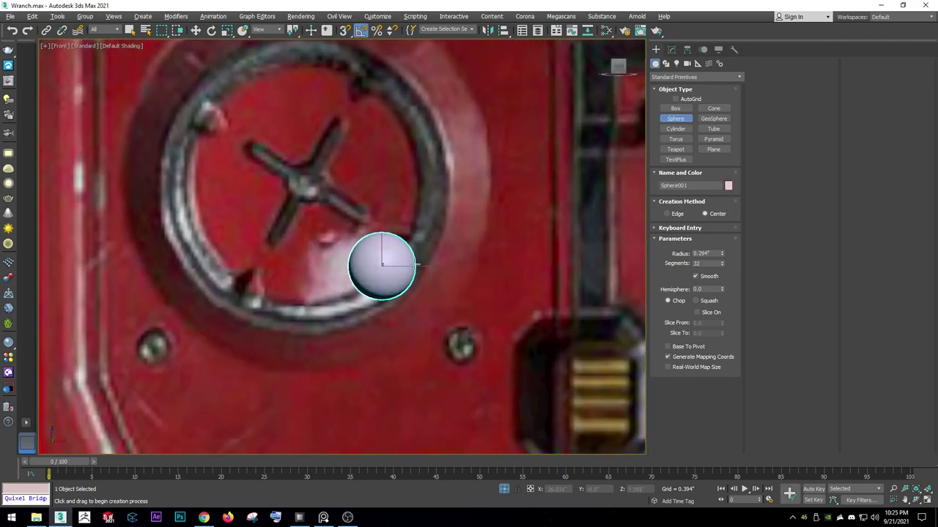
# Scale the sphere vertically so it stretches into a taller oval.
pyautogui.rightClick(399, 245)
pyautogui.click(439, 251)
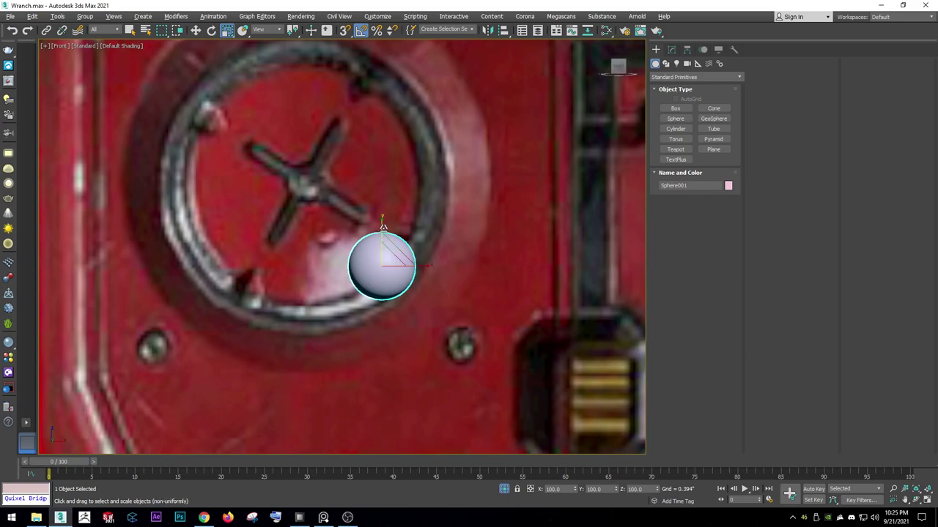
pyautogui.moveTo(382, 226); pyautogui.dragTo(383, 203)
pyautogui.rightClick(382, 209)
pyautogui.click(395, 219)
# Raise the sphere's segment count to 51, viewing it with edged faces.
pyautogui.click(675, 50)
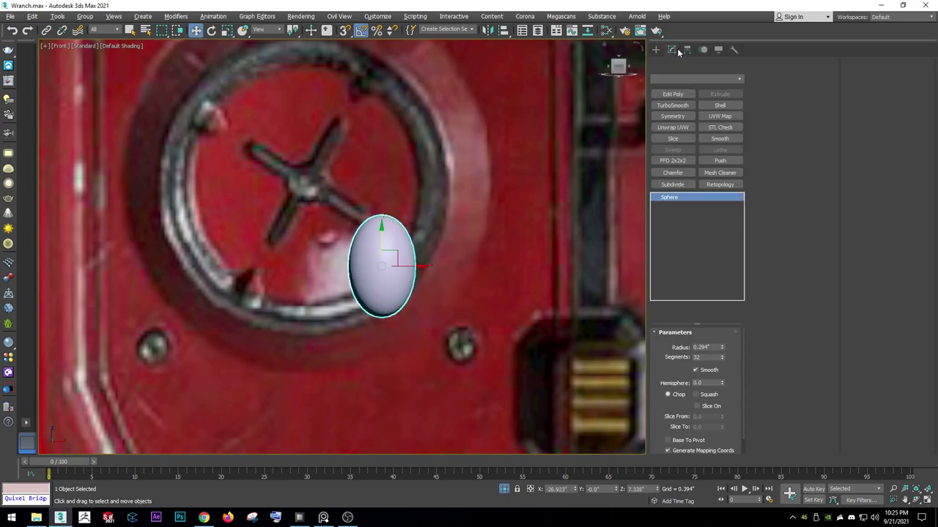
pyautogui.keyDown('alt'); pyautogui.moveTo(454, 256); pyautogui.dragTo(513, 264, button='middle'); pyautogui.keyUp('alt')
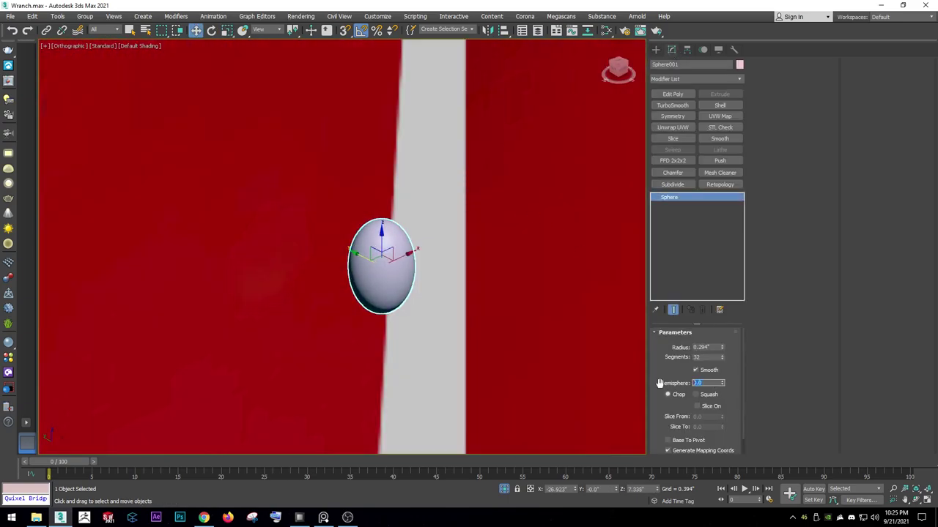
pyautogui.write('0.5')
pyautogui.keyDown('alt'); pyautogui.moveTo(445, 274); pyautogui.dragTo(427, 237, button='middle'); pyautogui.keyUp('alt')
pyautogui.scroll(3, 392, 266)
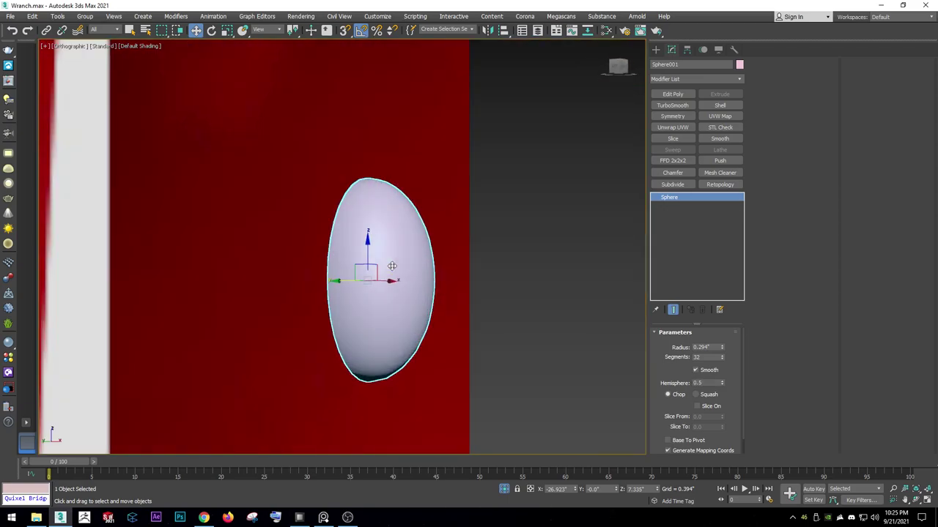
pyautogui.rightClick(389, 258)
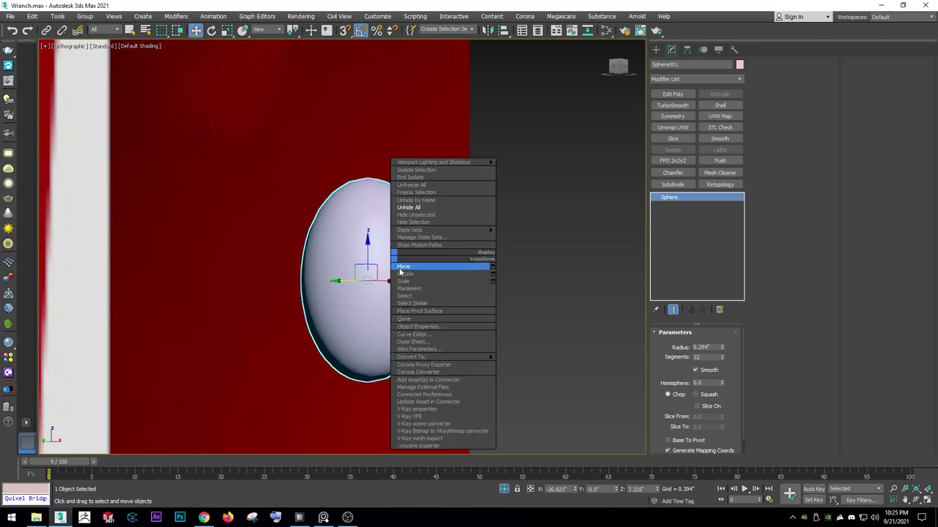
pyautogui.keyDown('alt'); pyautogui.moveTo(393, 264); pyautogui.dragTo(440, 265, button='middle'); pyautogui.keyUp('alt')
pyautogui.press('F4')
pyautogui.moveTo(721, 358); pyautogui.dragTo(724, 344)
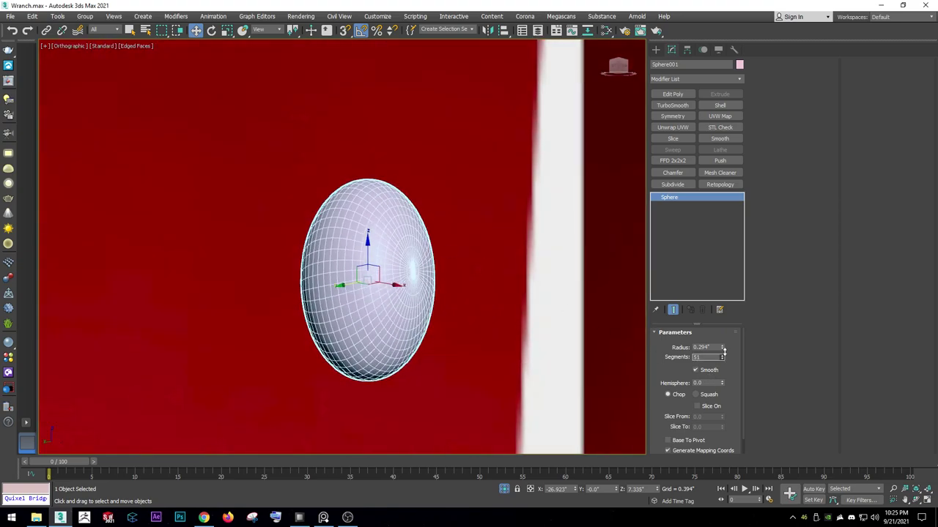
# Convert Sphere001 to an Editable Poly and switch to the Front view.
pyautogui.rightClick(677, 255)
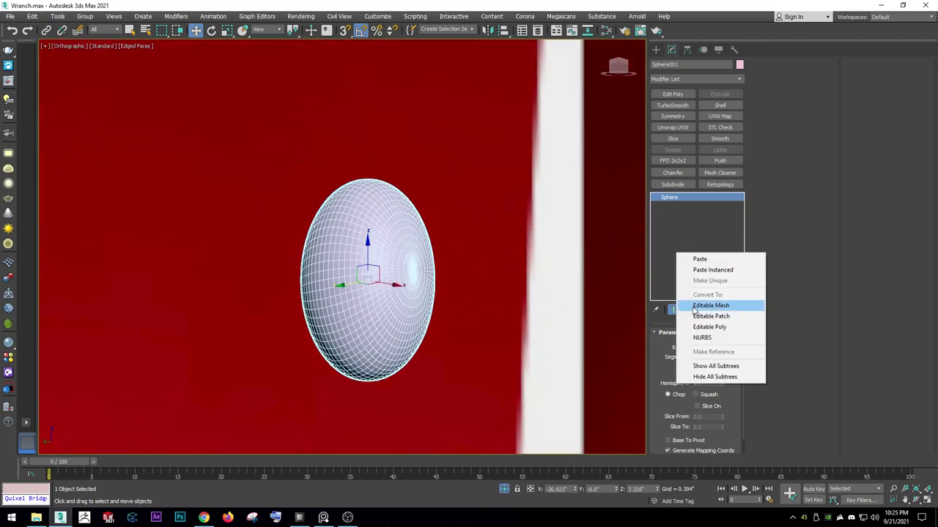
pyautogui.click(704, 309)
pyautogui.rightClick(493, 278)
pyautogui.moveTo(501, 287)
pyautogui.keyDown('alt'); pyautogui.mouseDown(button='middle')
pyautogui.moveTo(420, 263)
pyautogui.moveTo(399, 202)
pyautogui.moveTo(398, 212)
pyautogui.mouseUp(button='middle'); pyautogui.keyUp('alt')
pyautogui.rightClick(397, 196)
pyautogui.press('f')
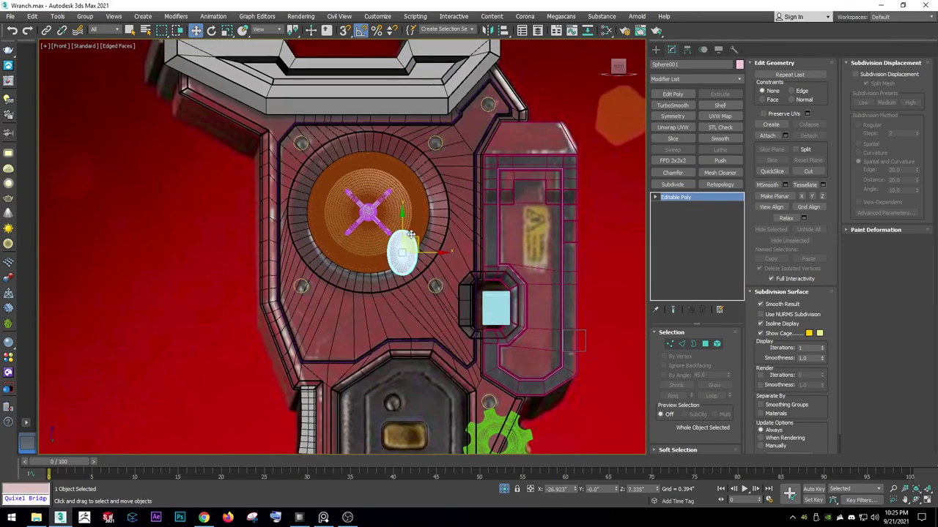
pyautogui.scroll(5, 362, 194)
# Isolate the sphere with the cross and orange disc, then rotate the sphere 90°.
pyautogui.keyDown('ctrl'); pyautogui.click(395, 194); pyautogui.keyUp('ctrl')
pyautogui.keyDown('ctrl'); pyautogui.click(449, 215); pyautogui.keyUp('ctrl')
pyautogui.hotkey('alt', 'q')
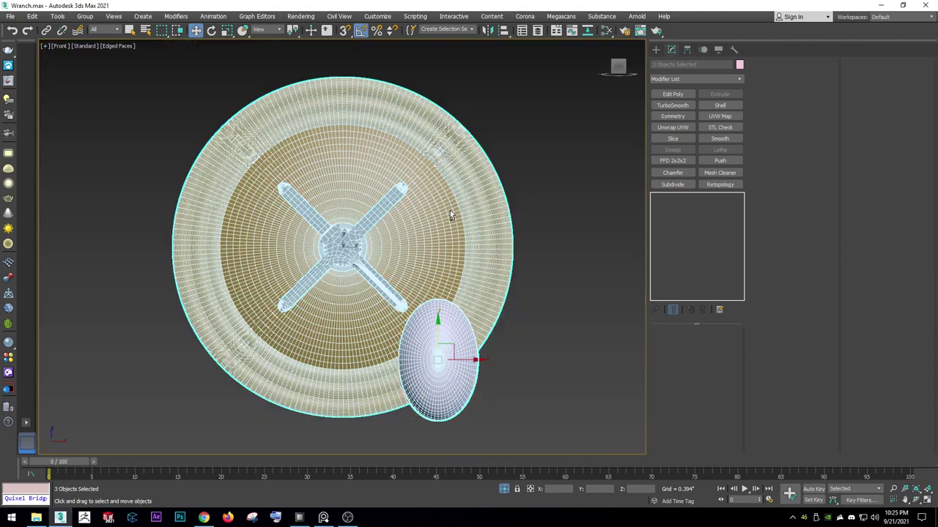
pyautogui.keyDown('alt'); pyautogui.click(403, 214); pyautogui.keyUp('alt')
pyautogui.click(442, 326)
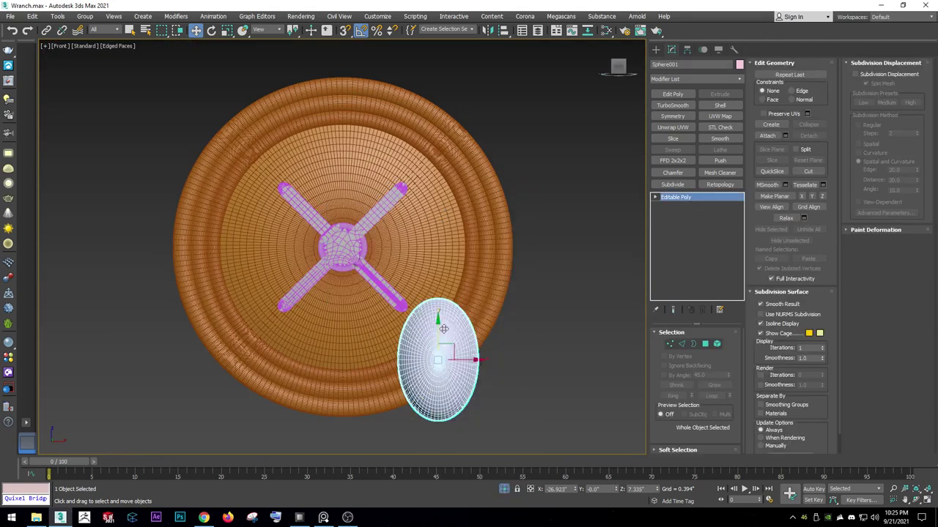
pyautogui.moveTo(455, 328); pyautogui.dragTo(413, 314)
pyautogui.rightClick(414, 314)
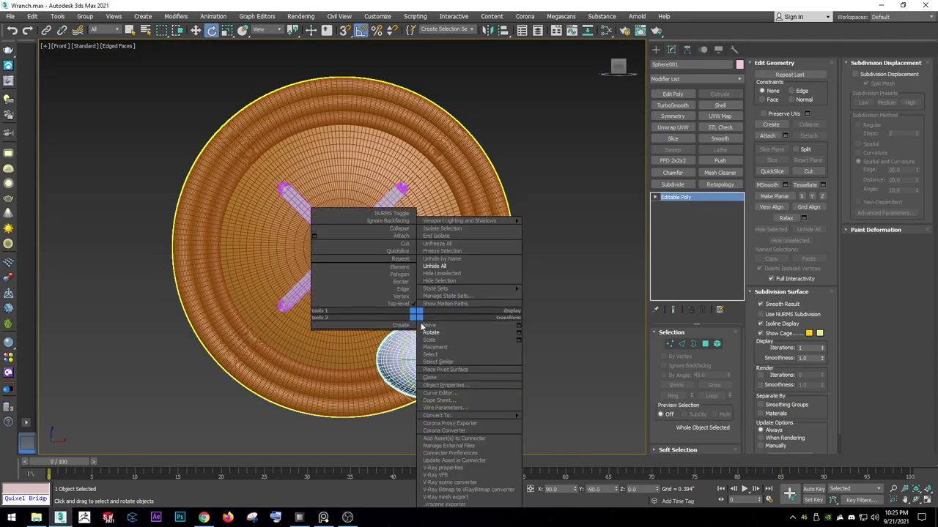
pyautogui.click(433, 335)
# Scale the flattened sphere down and nudge it slightly right.
pyautogui.rightClick(455, 262)
pyautogui.click(472, 244)
pyautogui.scroll(-3, 472, 244)
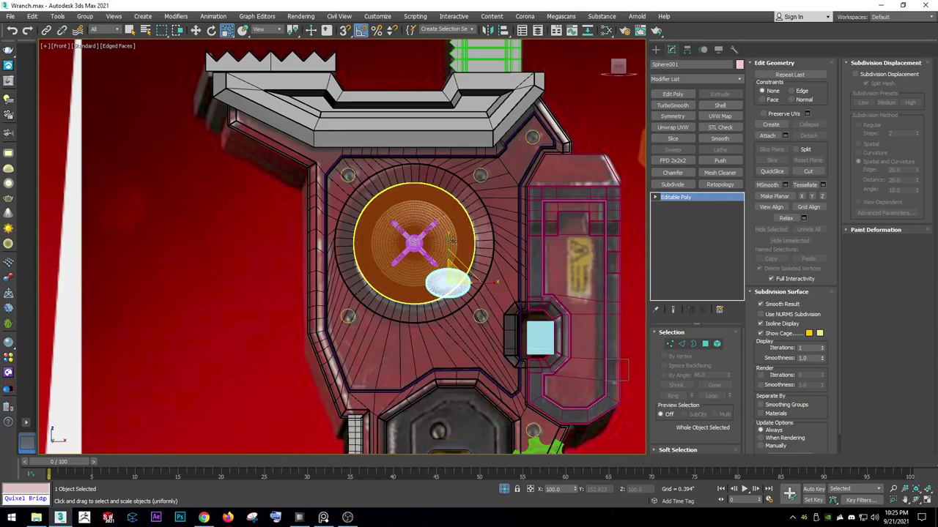
pyautogui.scroll(-4, 268, 217)
pyautogui.press('z')
pyautogui.press('w')
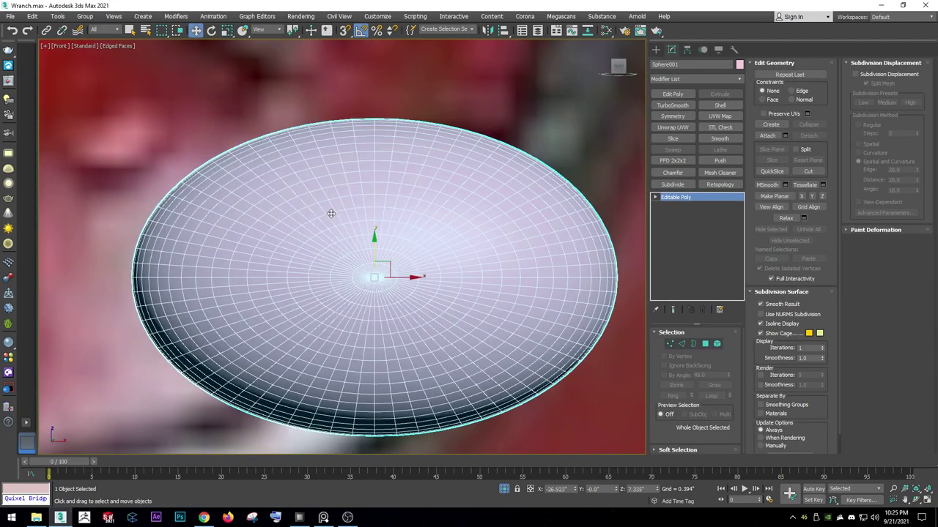
pyautogui.scroll(-5, 329, 212)
pyautogui.moveTo(354, 215)
pyautogui.mouseDown()
pyautogui.moveTo(472, 245)
pyautogui.moveTo(392, 210)
pyautogui.moveTo(393, 239)
pyautogui.moveTo(390, 205)
pyautogui.mouseUp()
pyautogui.rightClick(392, 209)
pyautogui.click(411, 231)
pyautogui.press('r')
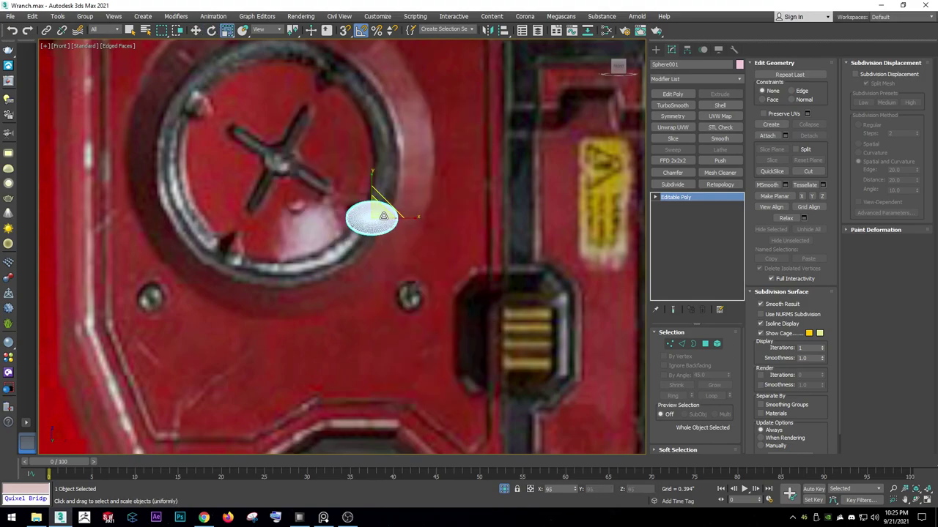
# Unhide the scene, isolate the sphere with the orange disc, and return to Front view.
pyautogui.rightClick(383, 216)
pyautogui.click(366, 188)
pyautogui.keyDown('ctrl'); pyautogui.click(359, 174); pyautogui.keyUp('ctrl')
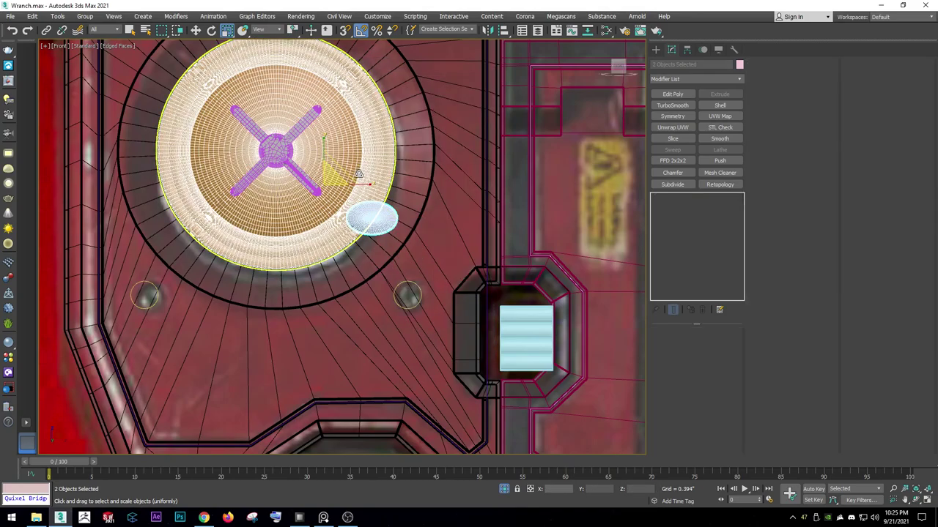
pyautogui.hotkey('alt', 'q')
pyautogui.rightClick(361, 189)
pyautogui.click(364, 187)
pyautogui.hotkey('shift', 'z')
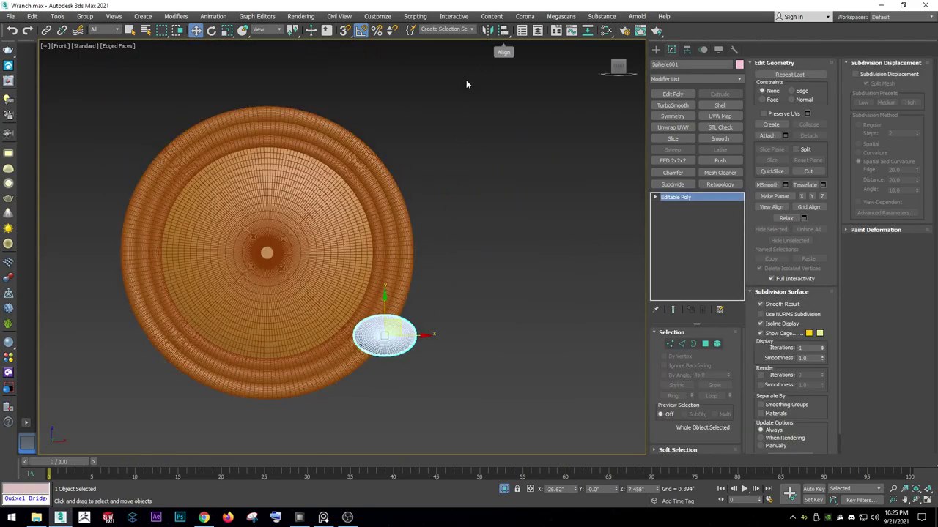
# Align the sphere to the orange disc's centre and move it to the disc's right edge.
pyautogui.click(505, 34)
pyautogui.click(314, 167)
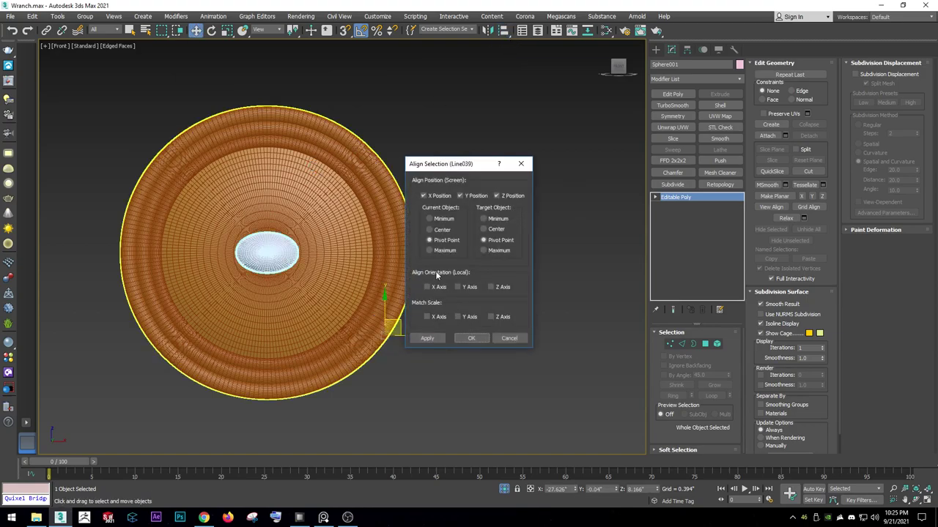
pyautogui.click(473, 339)
pyautogui.moveTo(295, 255); pyautogui.dragTo(436, 266)
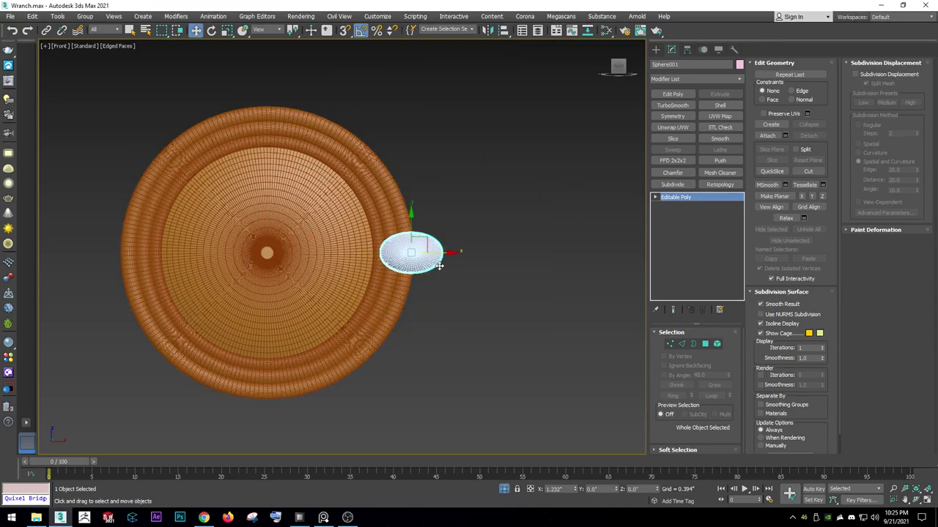
pyautogui.rightClick(439, 267)
pyautogui.click(444, 269)
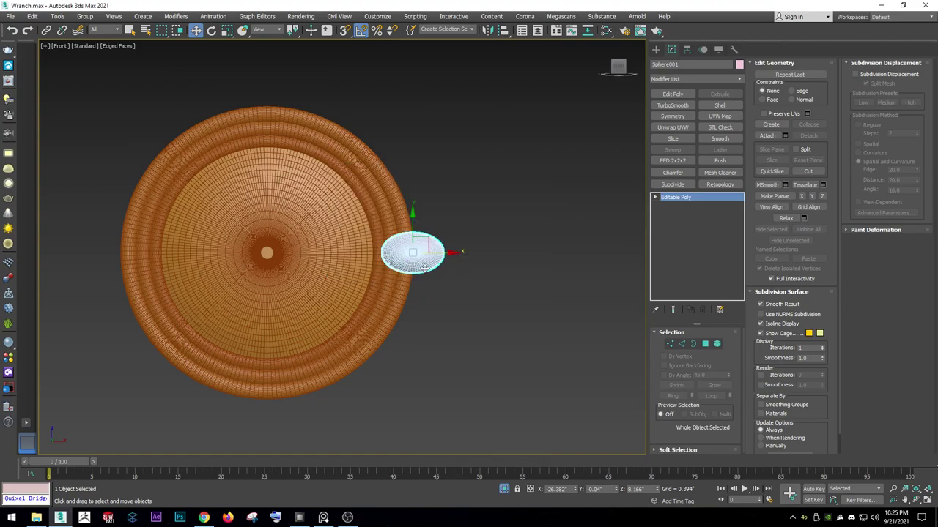
# Adjust the sphere's depth so it sits against the disc rim, then return to Front view.
pyautogui.moveTo(444, 269)
pyautogui.keyDown('alt'); pyautogui.mouseDown(button='middle')
pyautogui.moveTo(359, 192)
pyautogui.moveTo(367, 237)
pyautogui.mouseUp(button='middle'); pyautogui.keyUp('alt')
pyautogui.press('F4')
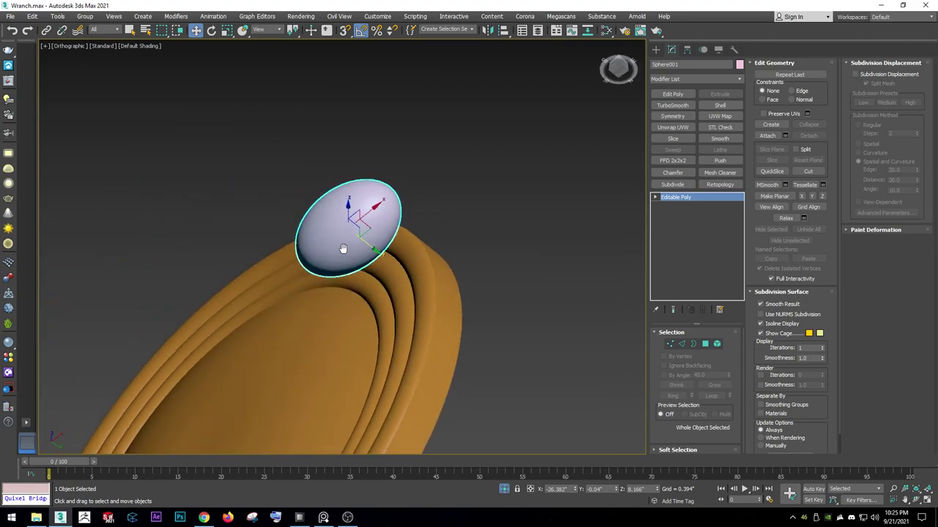
pyautogui.moveTo(367, 237); pyautogui.dragTo(459, 288)
pyautogui.keyDown('alt'); pyautogui.moveTo(457, 292); pyautogui.dragTo(477, 261, button='middle'); pyautogui.keyUp('alt')
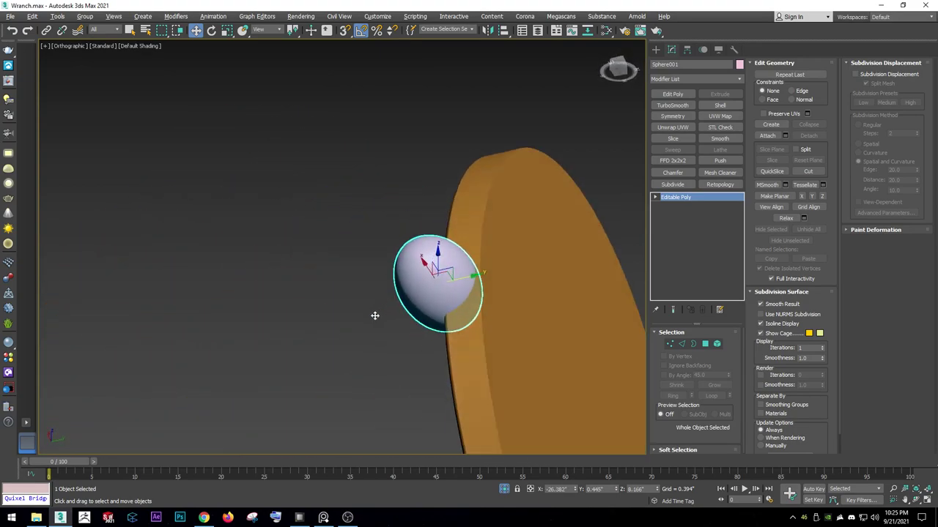
pyautogui.rightClick(477, 261)
pyautogui.click(527, 285)
pyautogui.moveTo(460, 299)
pyautogui.keyDown('alt'); pyautogui.mouseDown(button='middle')
pyautogui.moveTo(432, 254)
pyautogui.moveTo(475, 321)
pyautogui.moveTo(424, 314)
pyautogui.mouseUp(button='middle'); pyautogui.keyUp('alt')
pyautogui.press('w')
pyautogui.scroll(3, 425, 314)
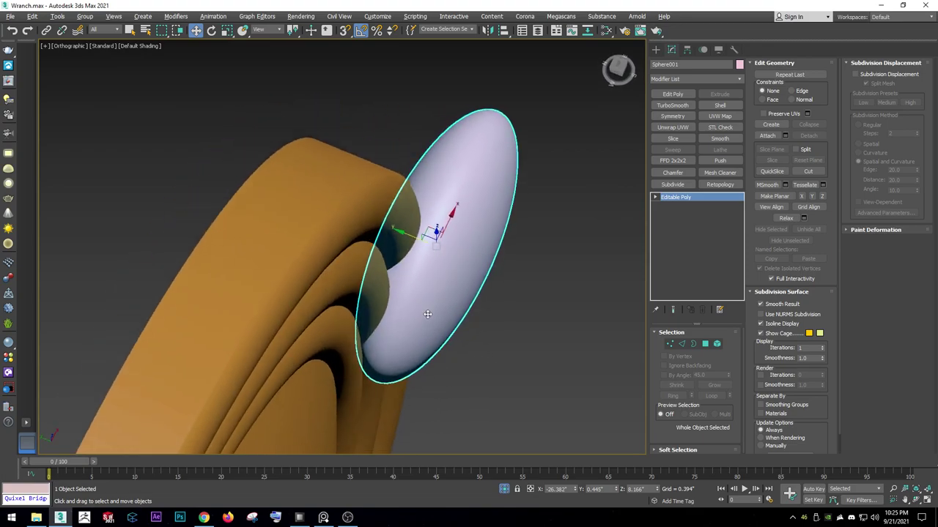
pyautogui.press('f')
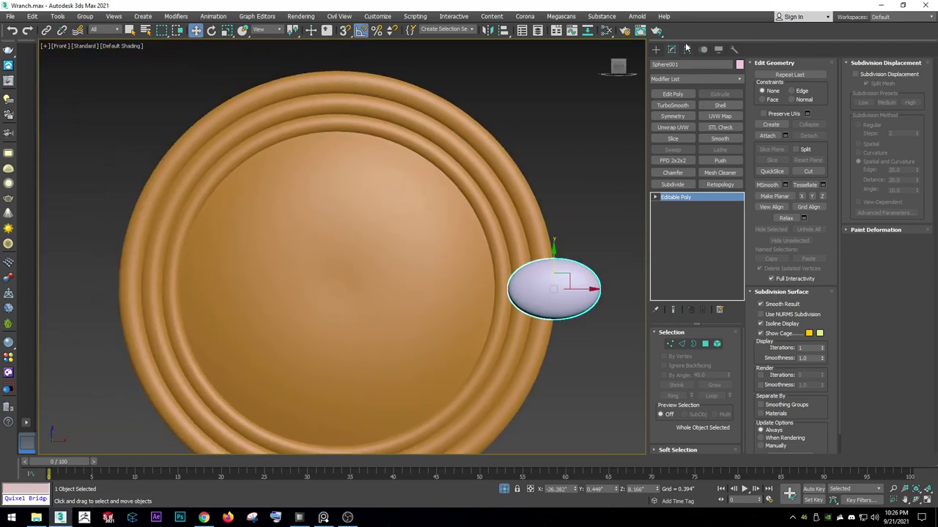
# Align the sphere's pivot to the orange disc's centre.
pyautogui.click(687, 48)
pyautogui.click(696, 119)
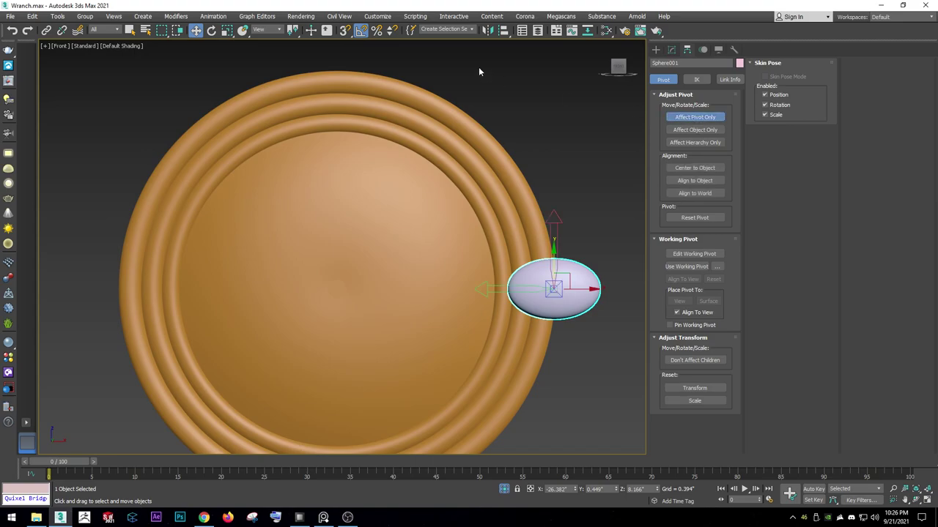
pyautogui.click(504, 34)
pyautogui.click(441, 156)
pyautogui.click(472, 335)
# Shift-rotate the sphere 45° around the disc to make 2 copies.
pyautogui.rightClick(471, 322)
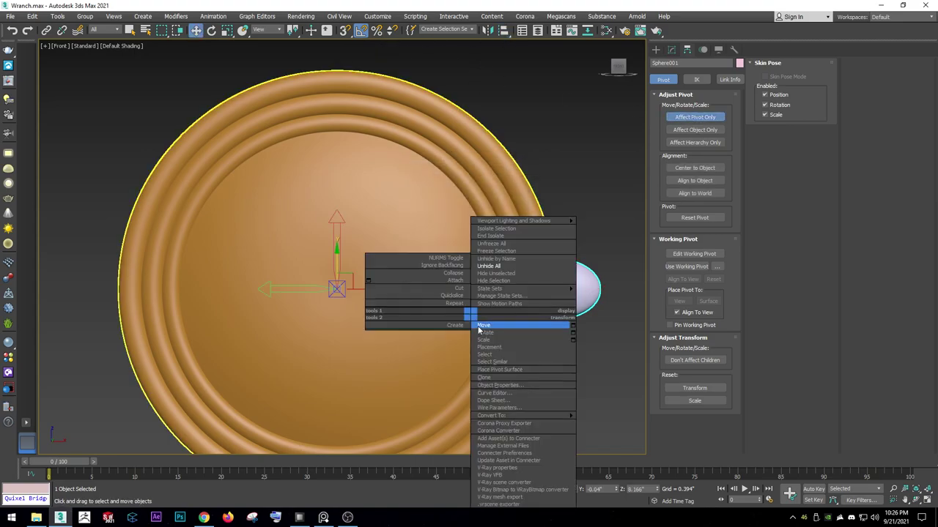
pyautogui.click(484, 332)
pyautogui.scroll(-3, 344, 212)
pyautogui.rightClick(346, 211)
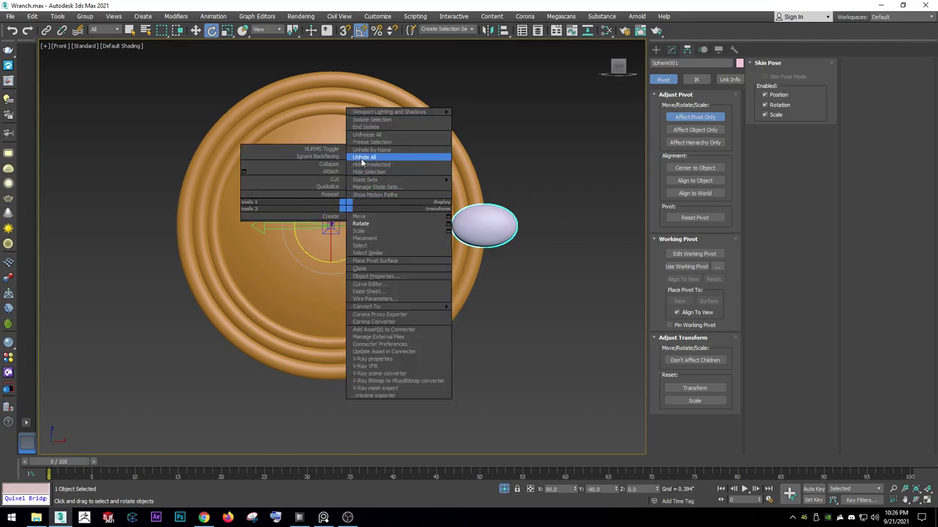
pyautogui.click(362, 158)
pyautogui.click(656, 49)
pyautogui.rightClick(386, 188)
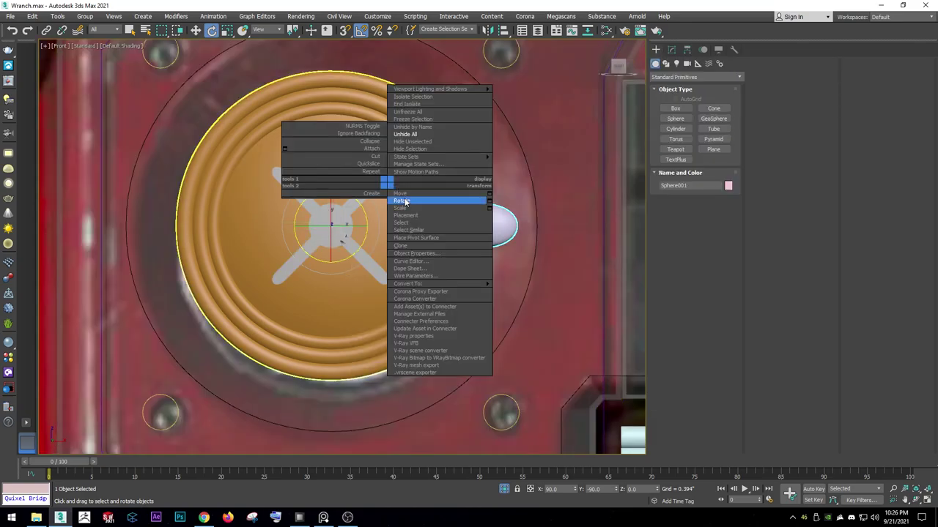
pyautogui.click(403, 202)
pyautogui.moveTo(365, 207)
pyautogui.mouseDown()
pyautogui.moveTo(348, 181)
pyautogui.moveTo(384, 223)
pyautogui.mouseUp()
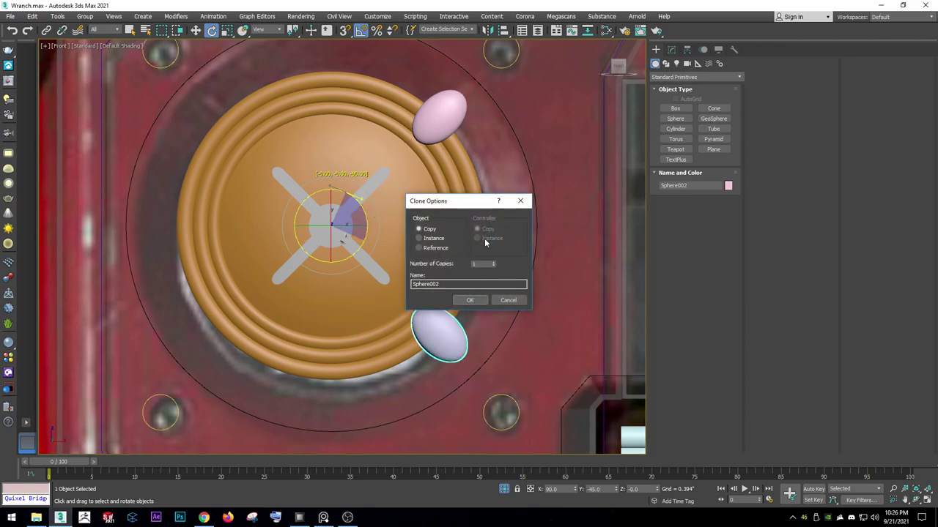
pyautogui.click(469, 300)
# Select the ellipsoids, disc and cross together and isolate the dial parts.
pyautogui.rightClick(461, 287)
pyautogui.click(476, 293)
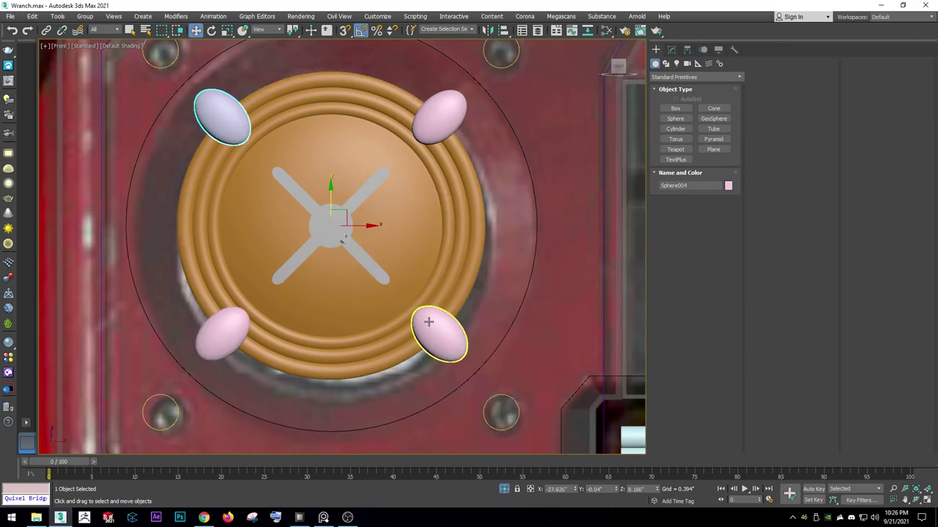
pyautogui.keyDown('ctrl'); pyautogui.click(443, 139); pyautogui.keyUp('ctrl')
pyautogui.keyDown('ctrl'); pyautogui.click(262, 318); pyautogui.keyUp('ctrl')
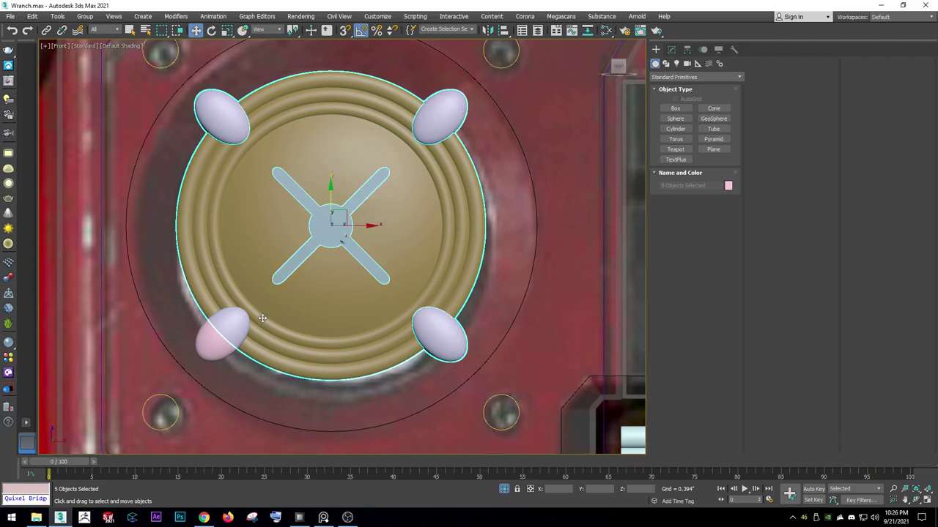
pyautogui.rightClick(281, 276)
pyautogui.click(290, 279)
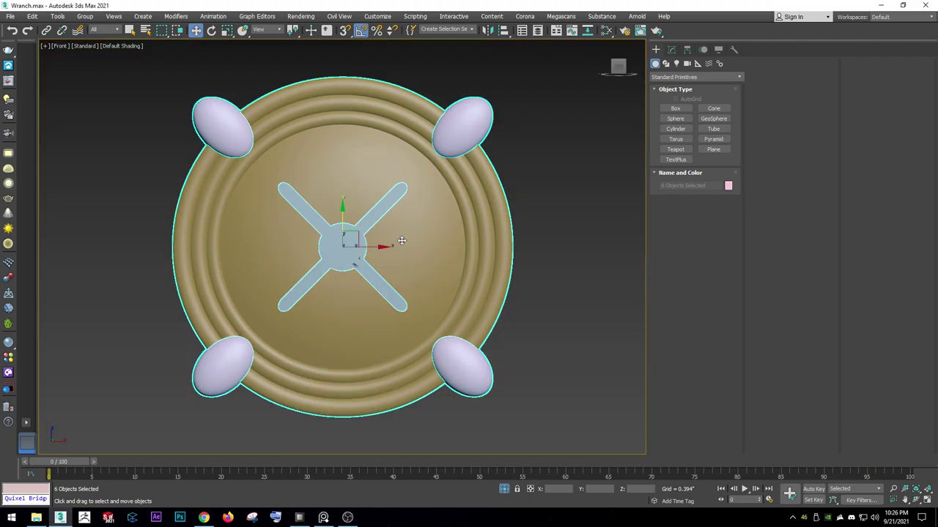
pyautogui.rightClick(402, 241)
pyautogui.click(413, 254)
pyautogui.scroll(-5, 399, 231)
# Undo the last rotation, end isolation, and pan so the wrench references sit higher.
pyautogui.hotkey('ctrl', 'z')
pyautogui.rightClick(403, 201)
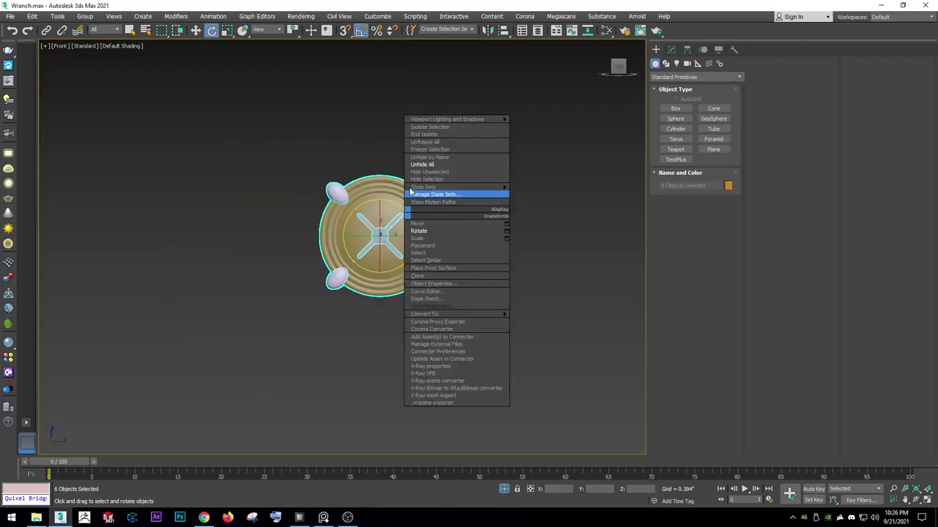
pyautogui.click(422, 195)
pyautogui.press('w')
pyautogui.scroll(-5, 402, 169)
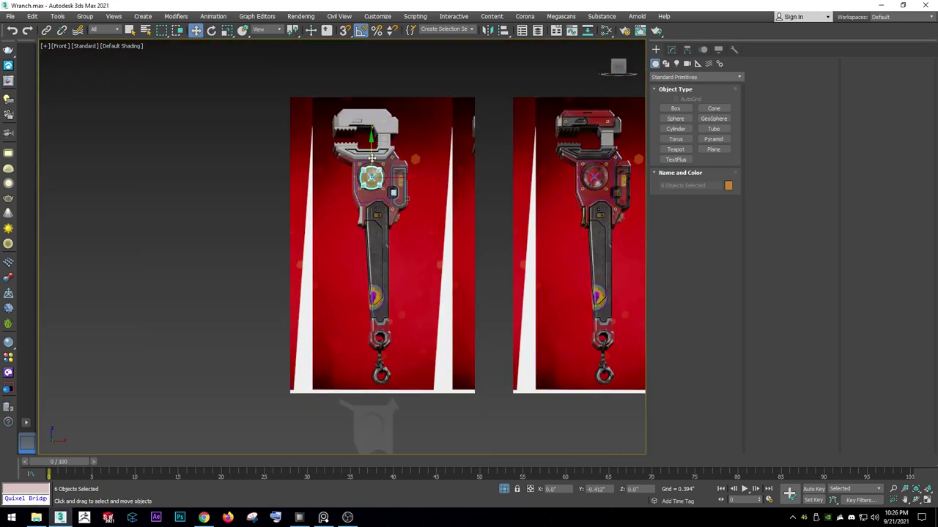
pyautogui.moveTo(395, 348); pyautogui.dragTo(389, 294, button='middle')
pyautogui.scroll(-3, 389, 294)
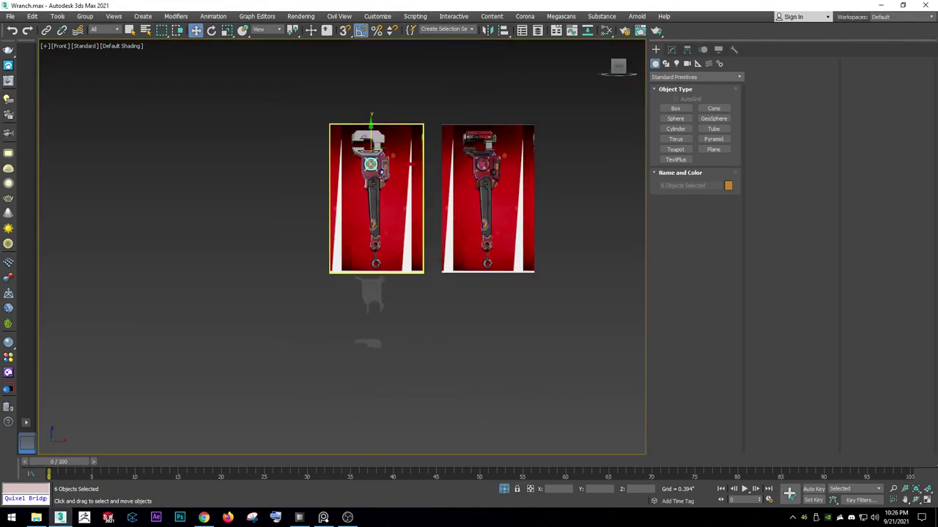
pyautogui.scroll(5, 370, 166)
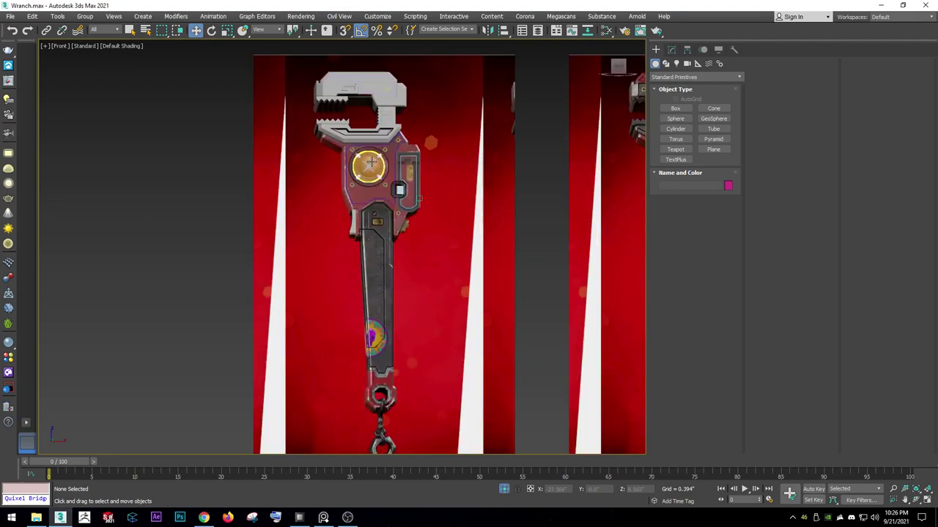
pyautogui.scroll(5, 366, 168)
# Isolate the dial with its four ellipsoids and open the Modify panel.
pyautogui.click(397, 141)
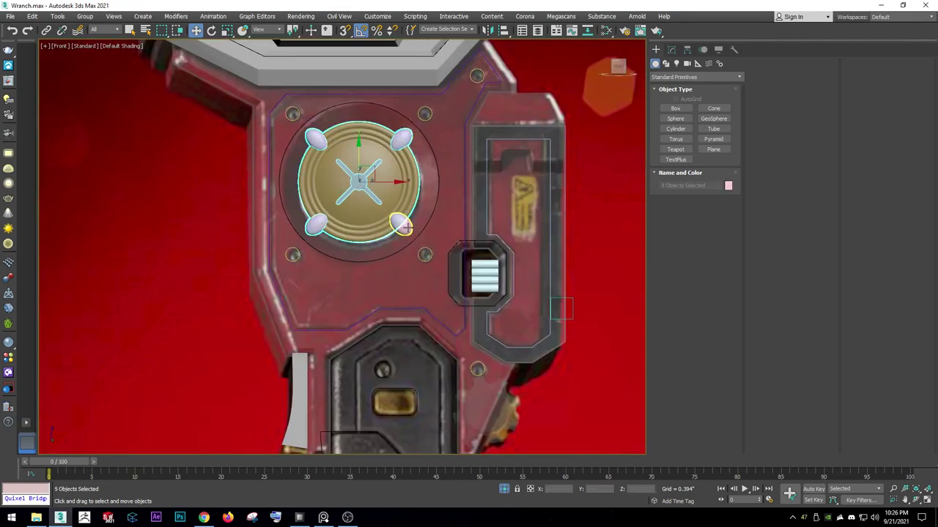
pyautogui.hotkey('alt', 'q')
pyautogui.click(502, 225)
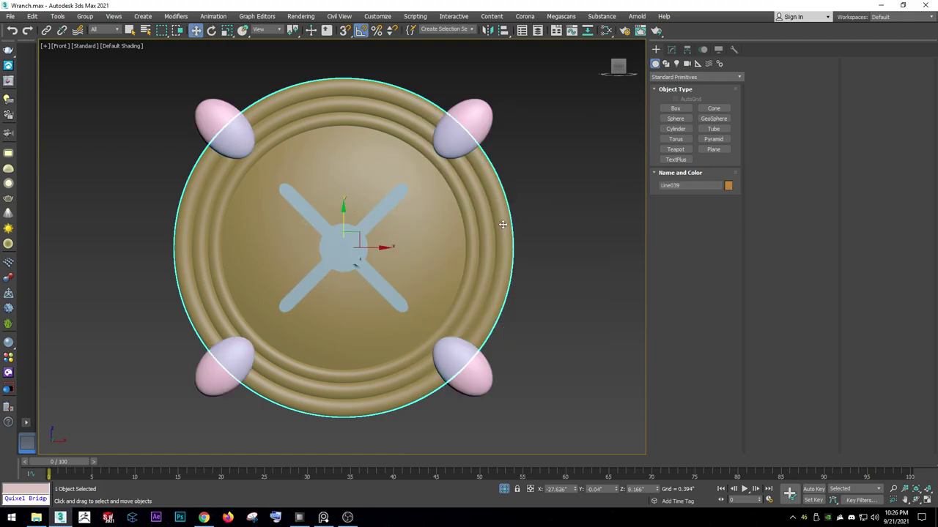
pyautogui.click(671, 49)
pyautogui.keyDown('alt'); pyautogui.moveTo(513, 190); pyautogui.dragTo(465, 141, button='middle'); pyautogui.keyUp('alt')
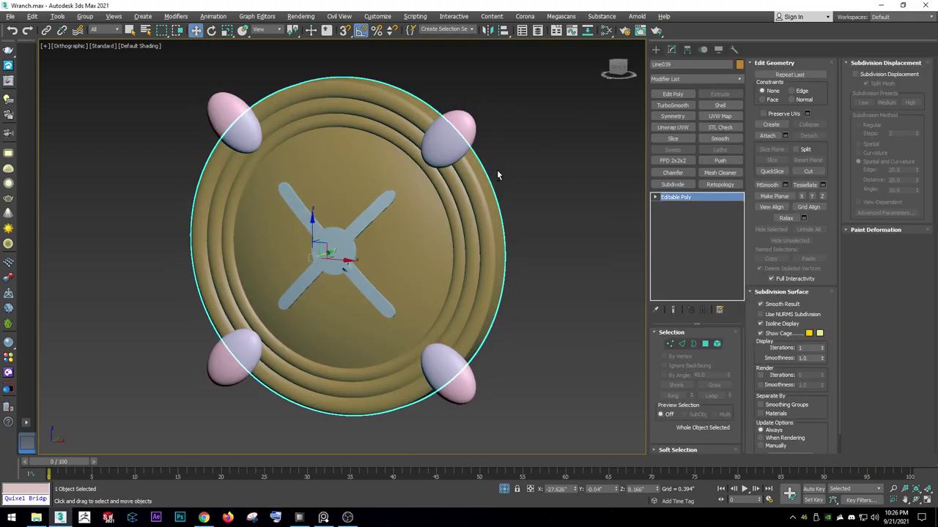
# Attach the other three ellipsoids and the X cross to the top-right ellipsoid.
pyautogui.click(462, 139)
pyautogui.click(767, 135)
pyautogui.click(428, 374)
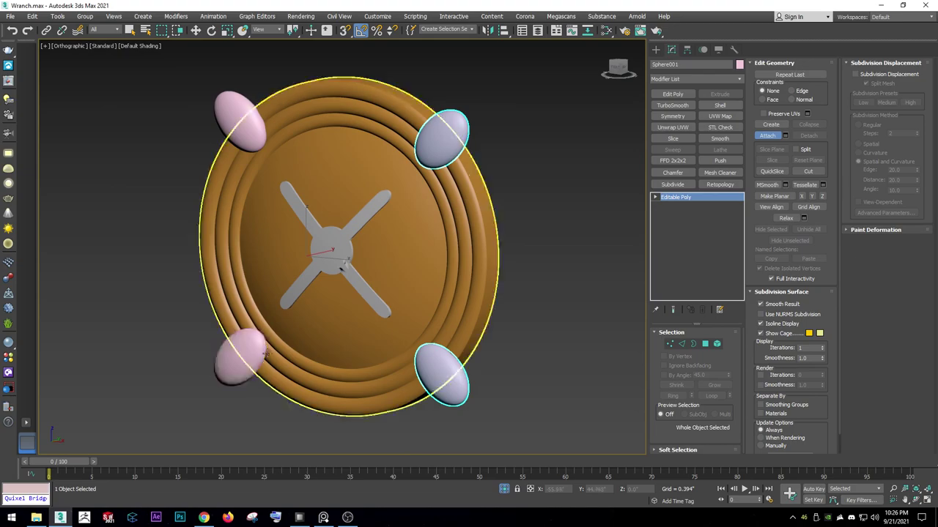
pyautogui.click(253, 357)
pyautogui.click(336, 238)
pyautogui.click(245, 121)
# In Vertex mode, pull the stray hub vertex back to remove the spike.
pyautogui.press('w')
pyautogui.scroll(10, 333, 242)
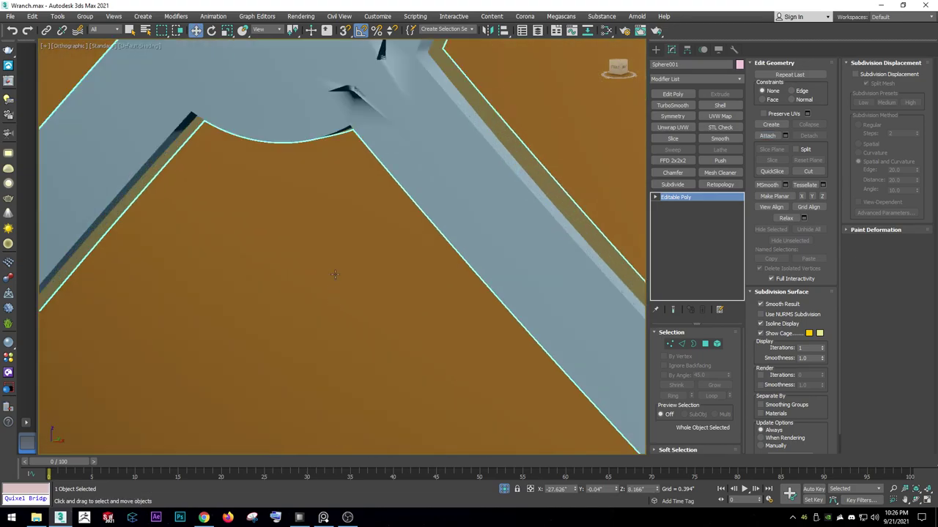
pyautogui.press('1')
pyautogui.moveTo(333, 241); pyautogui.dragTo(352, 230, button='middle')
pyautogui.scroll(-3, 352, 230)
pyautogui.scroll(8, 386, 200)
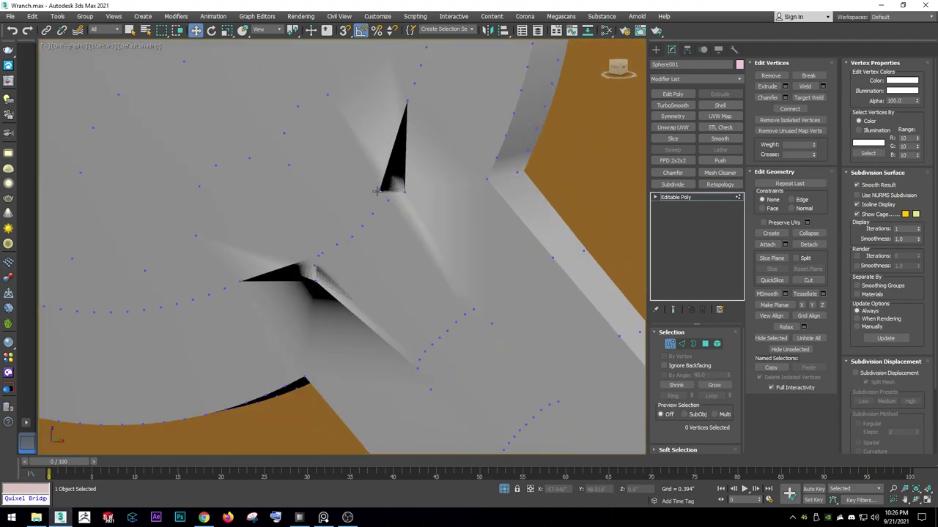
pyautogui.moveTo(395, 178); pyautogui.dragTo(428, 159)
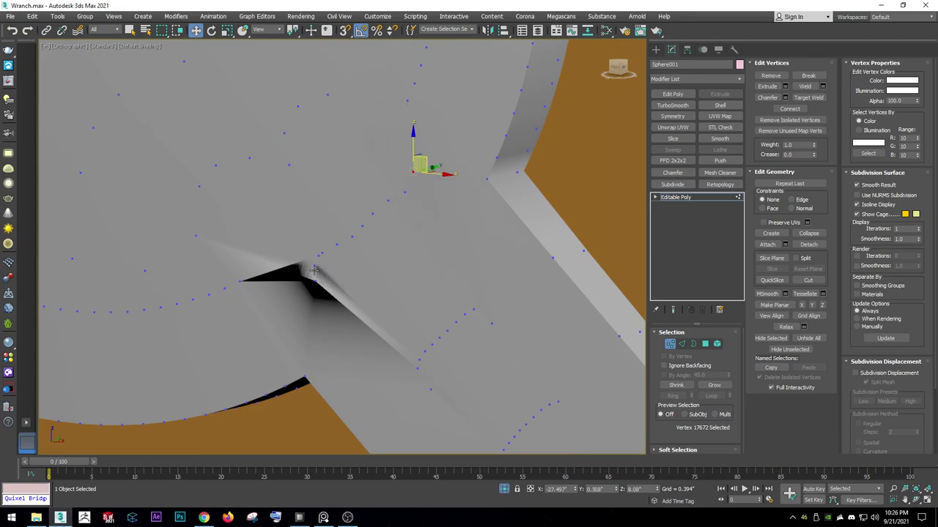
# Check the mesh with edged faces, exit vertex editing, and select the dial disc.
pyautogui.press('F4')
pyautogui.scroll(3, 320, 257)
pyautogui.scroll(-3, 337, 240)
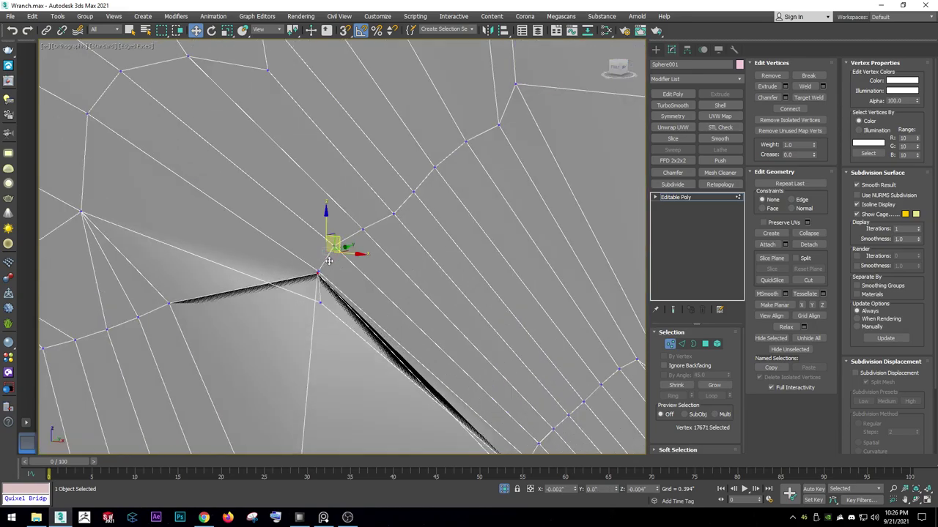
pyautogui.scroll(-3, 366, 291)
pyautogui.press('F4')
pyautogui.scroll(-3, 477, 288)
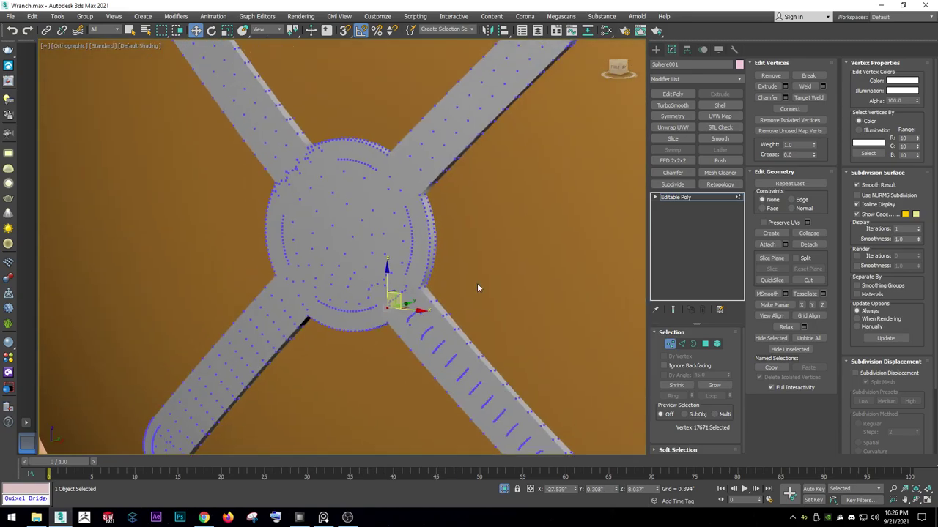
pyautogui.click(684, 200)
pyautogui.scroll(-3, 544, 244)
pyautogui.scroll(-3, 545, 245)
pyautogui.click(564, 220)
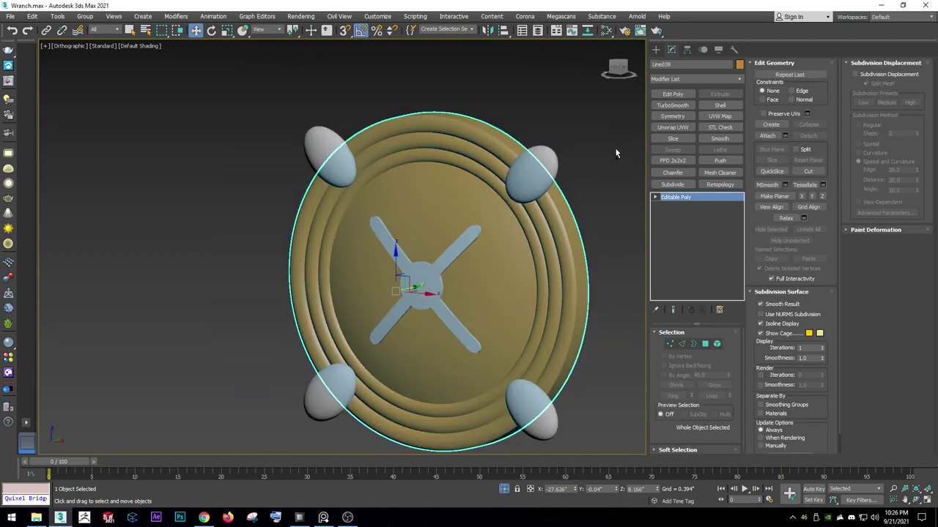
# Boolean-subtract Sphere001, the X cross and four ellipsoids, from the hatch disc.
pyautogui.click(656, 49)
pyautogui.click(670, 77)
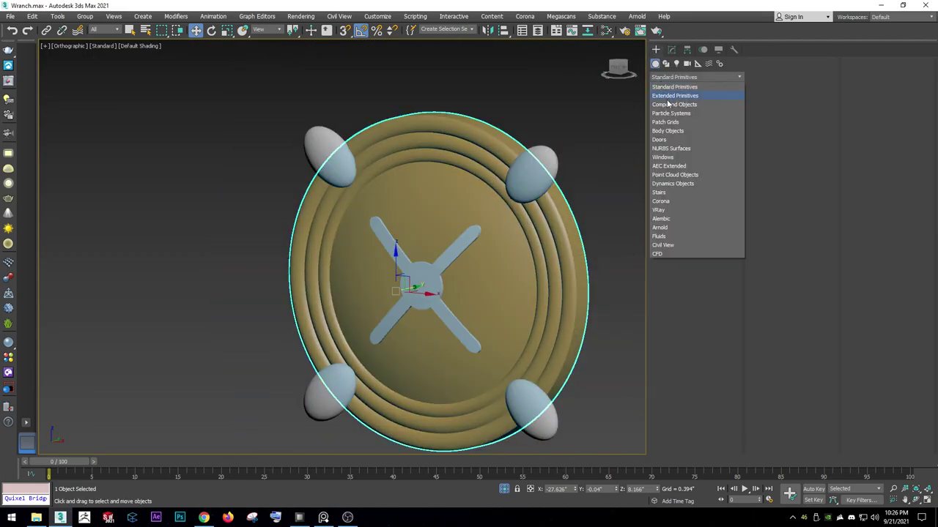
pyautogui.click(671, 112)
pyautogui.click(670, 77)
pyautogui.click(670, 103)
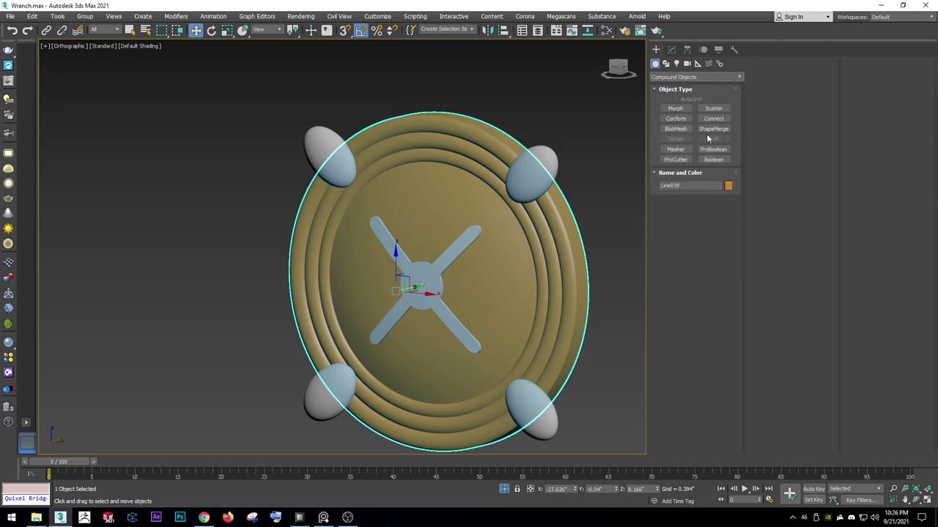
pyautogui.click(548, 179)
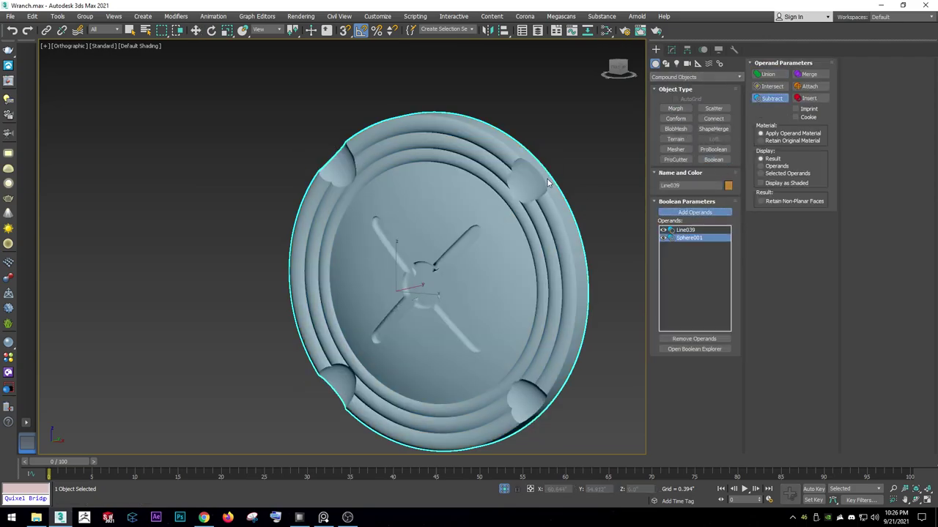
pyautogui.rightClick(546, 177)
# Convert the carved disc to an Editable Mesh.
pyautogui.moveTo(547, 177)
pyautogui.keyDown('alt'); pyautogui.mouseDown(button='middle')
pyautogui.moveTo(535, 240)
pyautogui.moveTo(432, 256)
pyautogui.mouseUp(button='middle'); pyautogui.keyUp('alt')
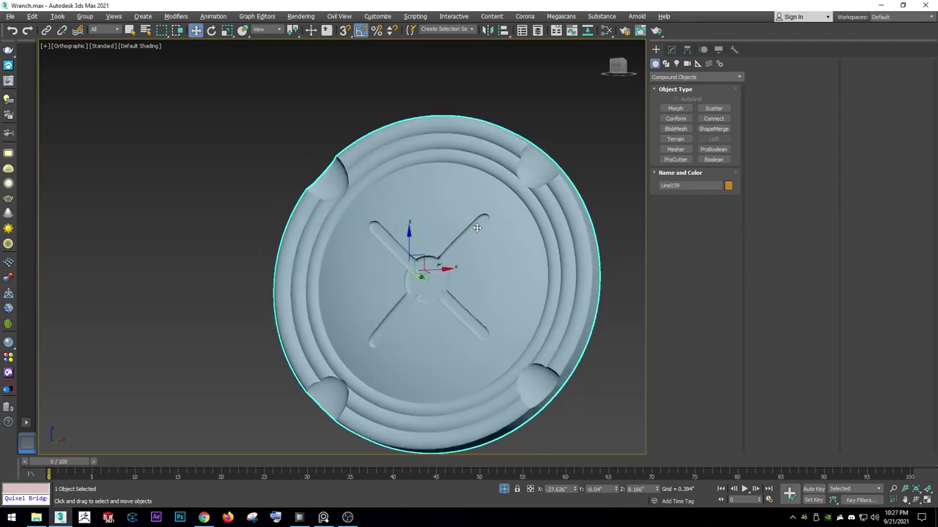
pyautogui.scroll(5, 432, 256)
pyautogui.press('F4')
pyautogui.scroll(3, 417, 255)
pyautogui.scroll(2, 413, 254)
pyautogui.scroll(2, 414, 253)
pyautogui.rightClick(412, 255)
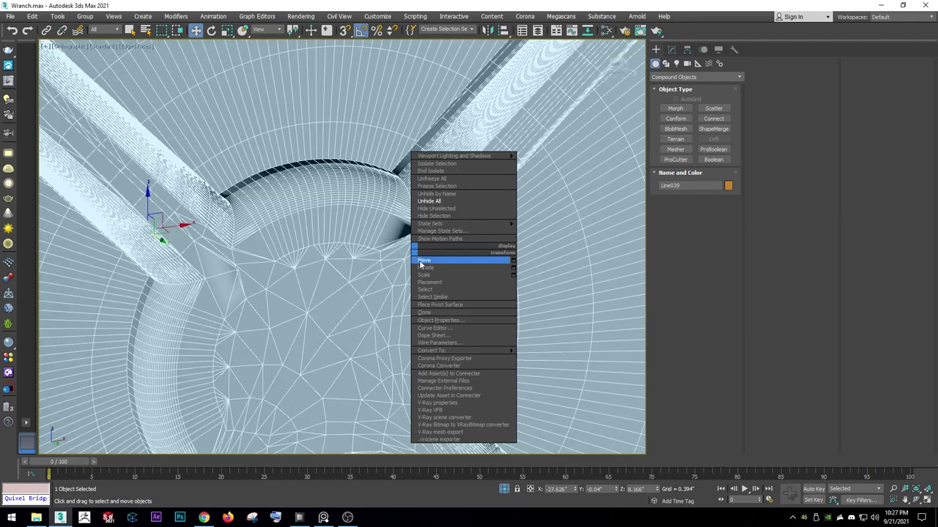
pyautogui.click(553, 354)
pyautogui.rightClick(531, 287)
pyautogui.click(540, 295)
# Add a Smooth modifier to the disc and view it head-on.
pyautogui.press('F4')
pyautogui.scroll(-3, 539, 293)
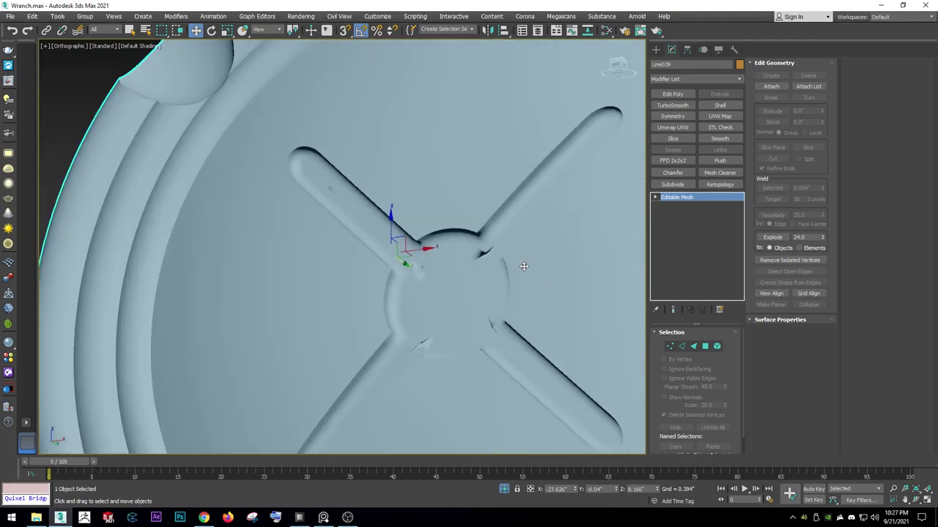
pyautogui.scroll(-3, 527, 261)
pyautogui.click(719, 138)
pyautogui.press('F4')
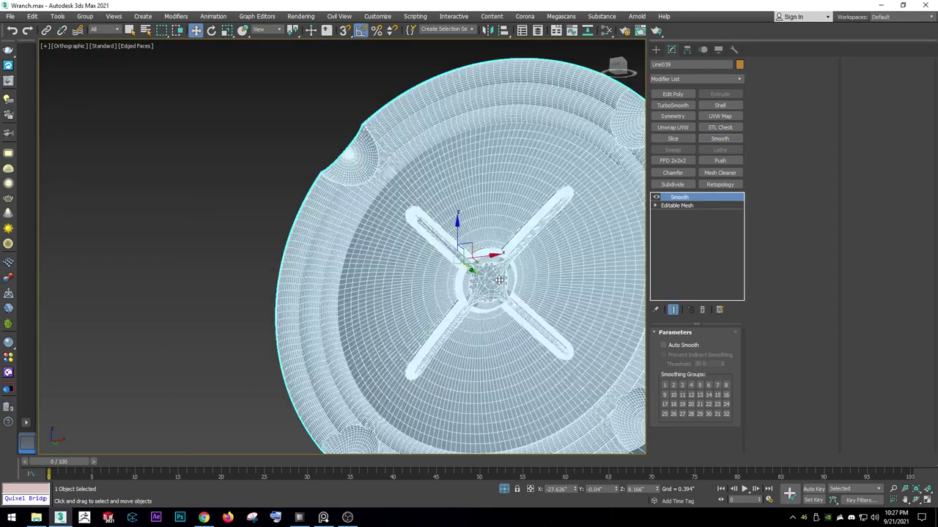
pyautogui.press('F4')
pyautogui.moveTo(455, 207)
pyautogui.keyDown('alt'); pyautogui.mouseDown(button='middle')
pyautogui.moveTo(479, 240)
pyautogui.moveTo(477, 225)
pyautogui.moveTo(461, 221)
pyautogui.mouseUp(button='middle'); pyautogui.keyUp('alt')
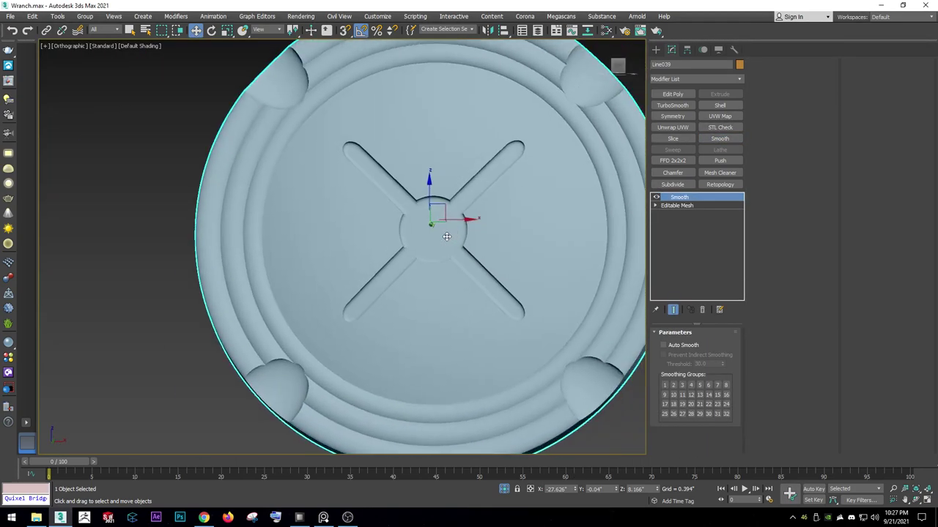
# In the front view, unhide all objects and convert the disc to an editable poly.
pyautogui.press('f')
pyautogui.rightClick(419, 233)
pyautogui.click(433, 184)
pyautogui.rightClick(373, 200)
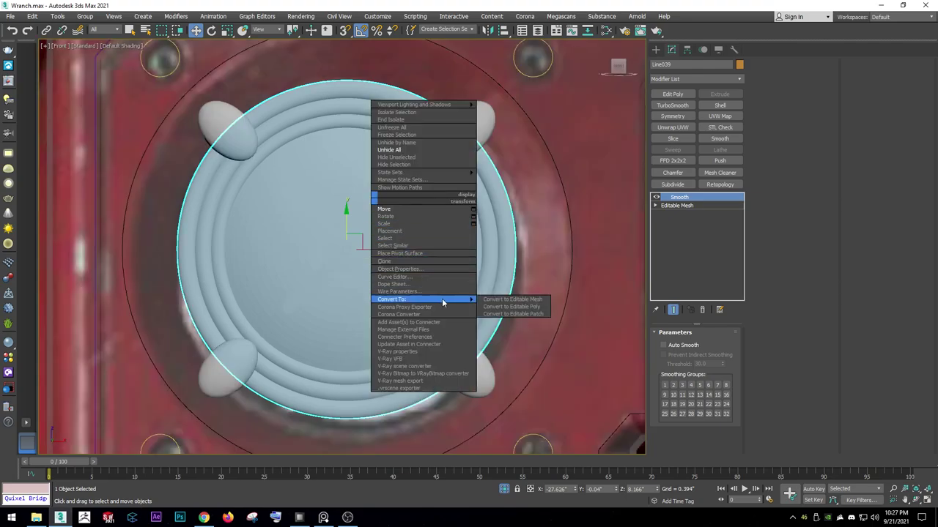
pyautogui.click(492, 306)
pyautogui.rightClick(481, 270)
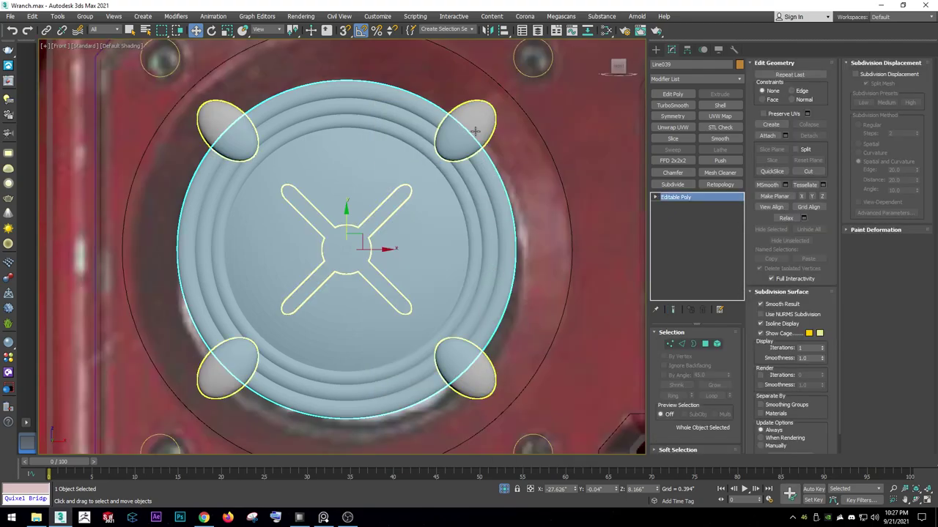
pyautogui.click(458, 138)
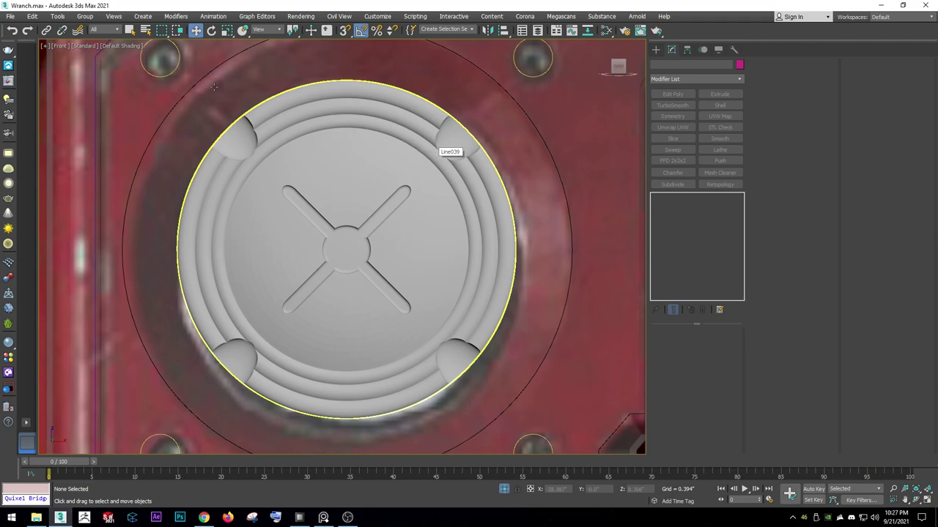
# Switch the viewport to Clay shading and select the dial disc.
pyautogui.click(122, 45)
pyautogui.click(172, 108)
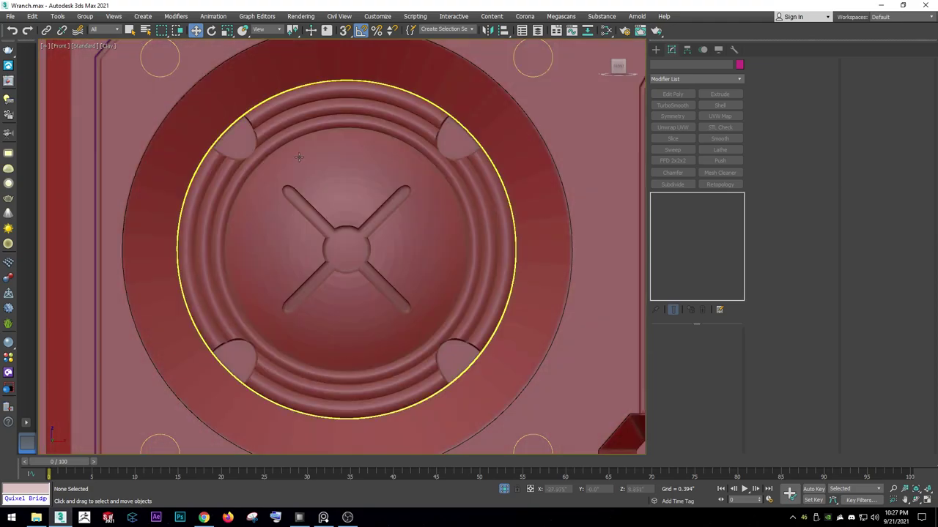
pyautogui.rightClick(299, 157)
pyautogui.click(301, 162)
pyautogui.scroll(-5, 301, 162)
pyautogui.keyDown('alt'); pyautogui.moveTo(301, 161); pyautogui.dragTo(347, 209, button='middle'); pyautogui.keyUp('alt')
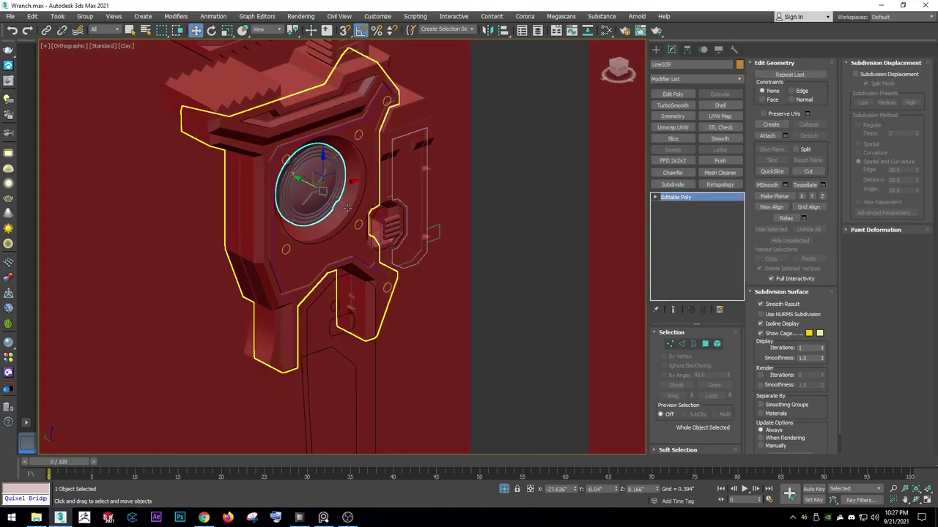
pyautogui.scroll(5, 347, 208)
# Select the dial circle outline together with the wrench head panel.
pyautogui.click(373, 152)
pyautogui.rightClick(375, 154)
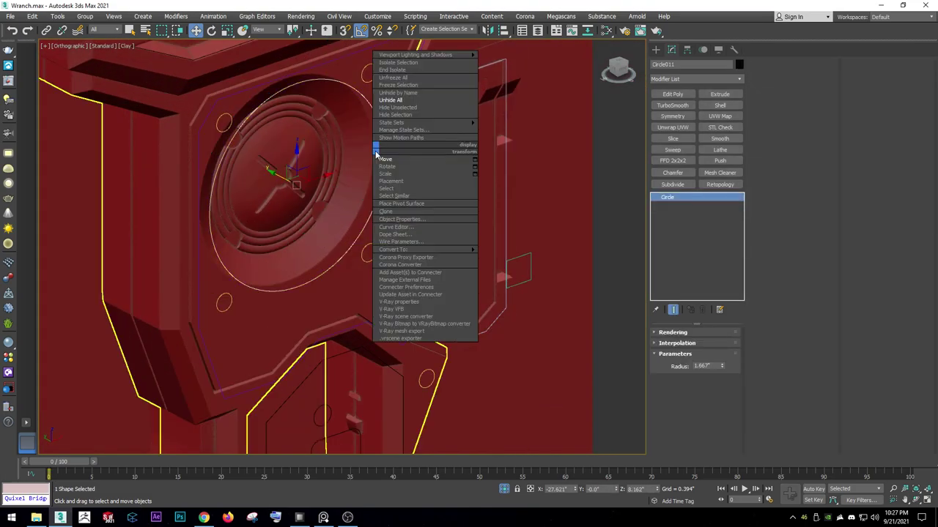
pyautogui.keyDown('alt'); pyautogui.moveTo(375, 154); pyautogui.dragTo(334, 187, button='middle'); pyautogui.keyUp('alt')
pyautogui.click(334, 188)
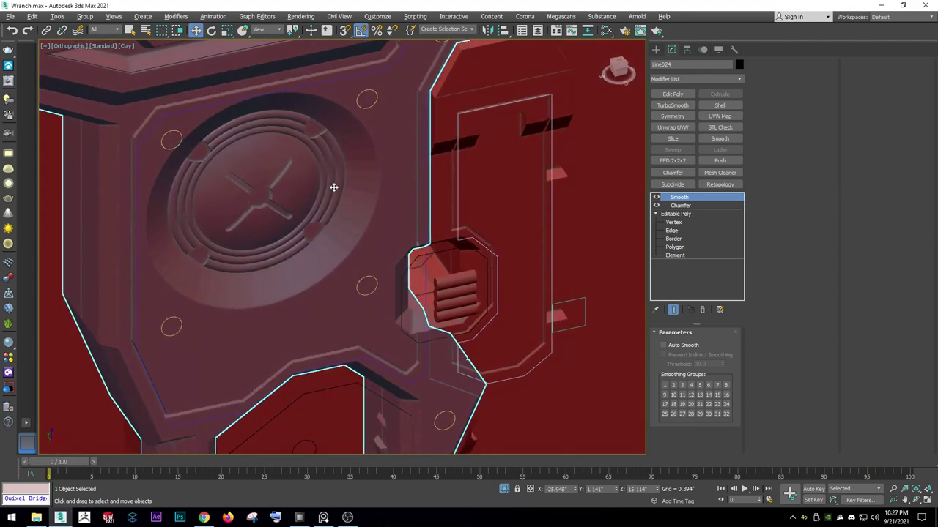
pyautogui.scroll(-2, 334, 188)
pyautogui.click(310, 171)
pyautogui.scroll(-3, 272, 182)
pyautogui.keyDown('ctrl'); pyautogui.click(203, 177); pyautogui.keyUp('ctrl')
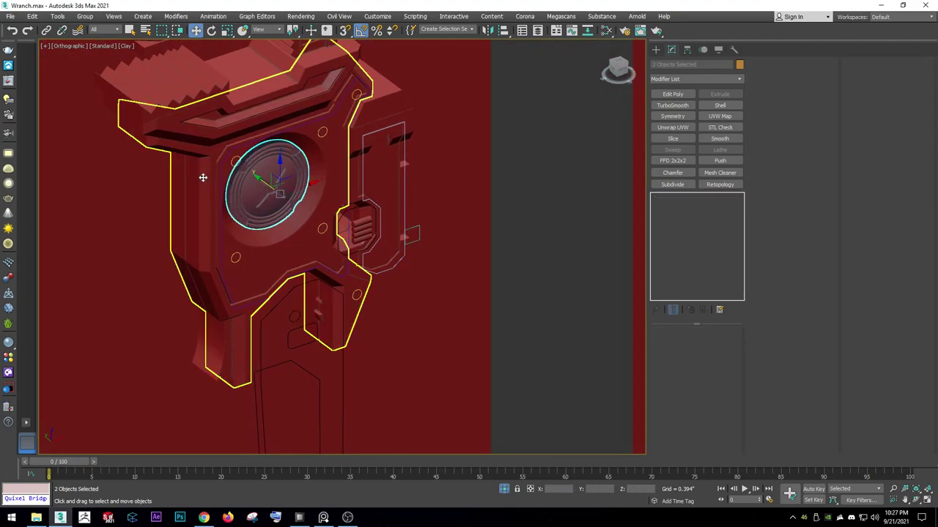
# Select body part Line024 and isolate it with Alt+Q.
pyautogui.scroll(-5, 303, 195)
pyautogui.click(328, 200)
pyautogui.keyDown('alt'); pyautogui.moveTo(329, 201); pyautogui.dragTo(335, 209, button='middle'); pyautogui.keyUp('alt')
pyautogui.click(341, 219)
pyautogui.hotkey('alt', 'q')
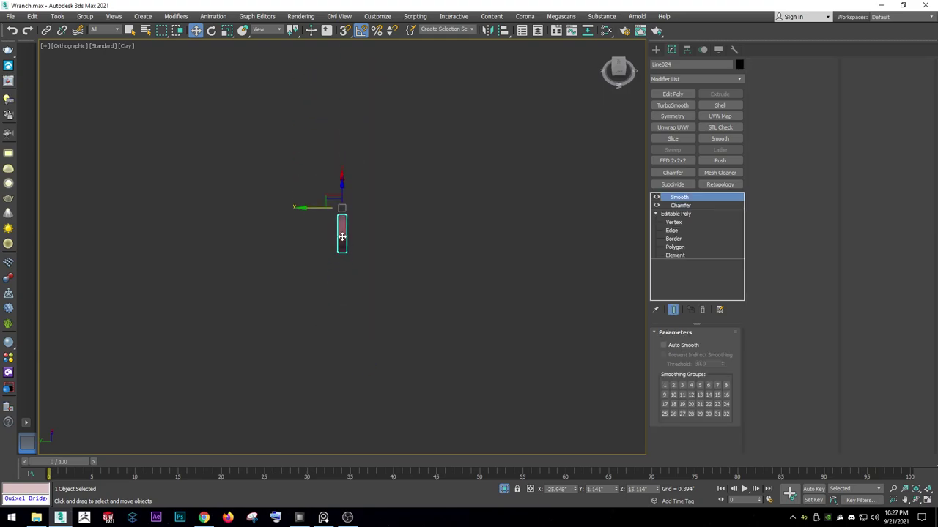
pyautogui.moveTo(343, 268)
pyautogui.mouseDown(button='middle')
pyautogui.moveTo(342, 429)
pyautogui.moveTo(300, 334)
pyautogui.mouseUp(button='middle')
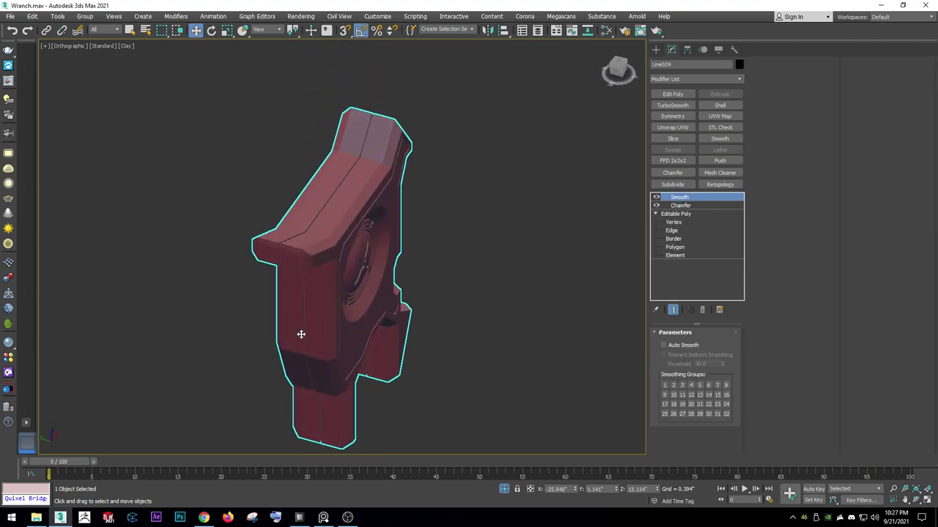
# Align Line039's pivot to Line024's pivot using Affect Pivot Only.
pyautogui.click(362, 268)
pyautogui.click(686, 49)
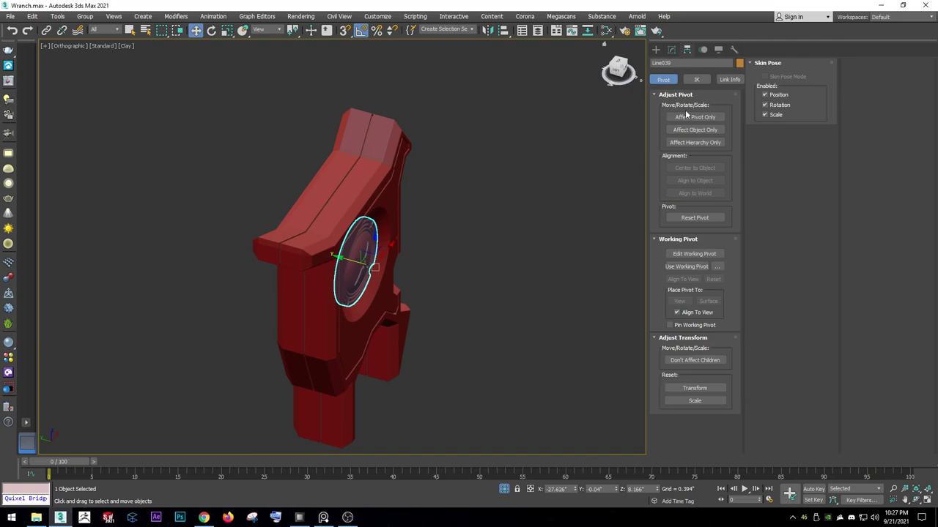
pyautogui.click(694, 118)
pyautogui.click(503, 30)
pyautogui.click(366, 149)
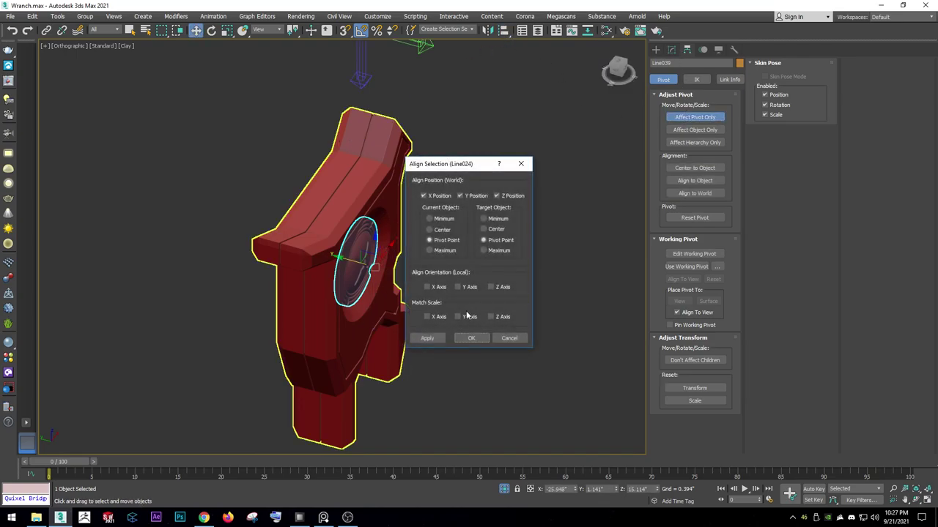
pyautogui.click(473, 339)
# Add a Symmetry modifier to Line039 with the mirror axis set to Y.
pyautogui.click(671, 49)
pyautogui.click(671, 117)
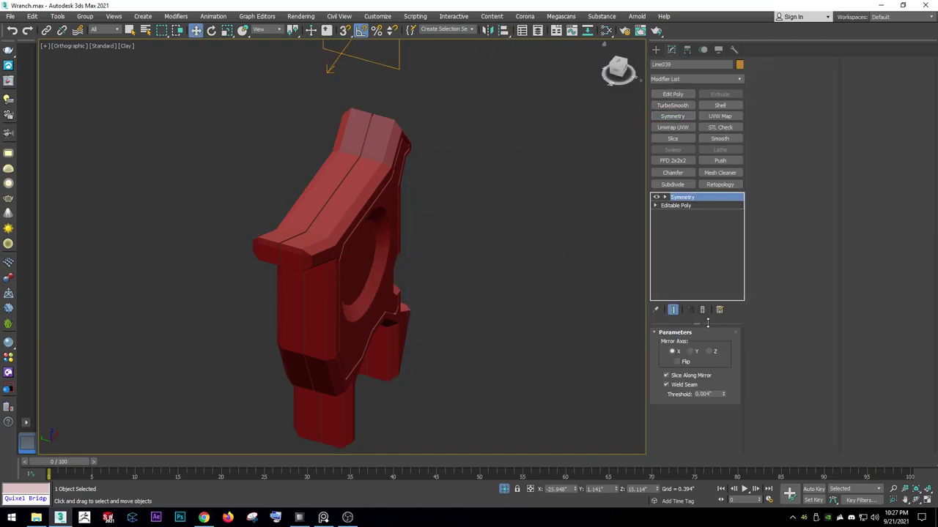
pyautogui.click(710, 352)
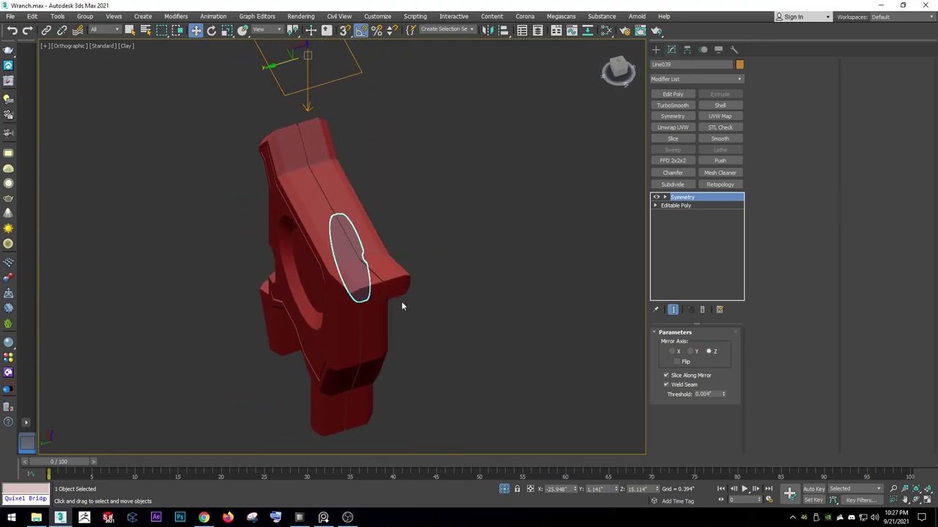
pyautogui.click(690, 352)
pyautogui.keyDown('alt'); pyautogui.moveTo(416, 315); pyautogui.dragTo(378, 115, button='middle'); pyautogui.keyUp('alt')
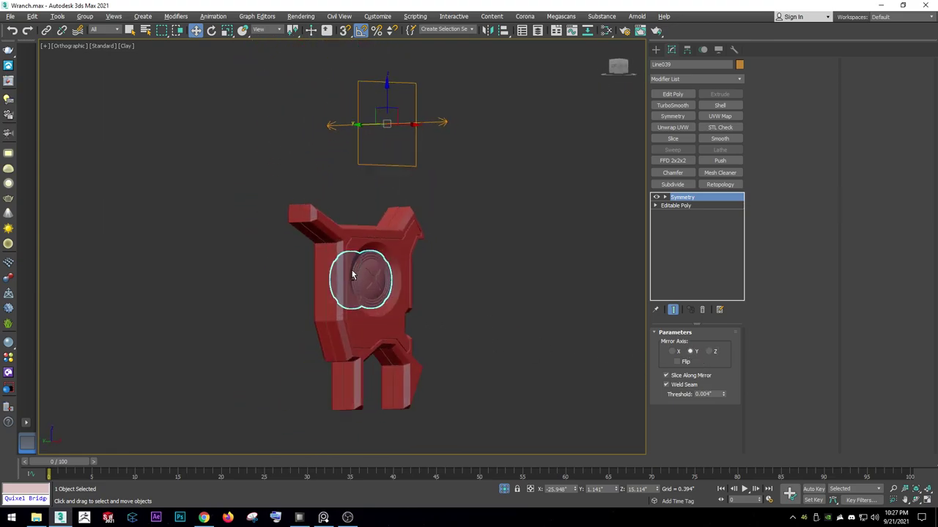
pyautogui.click(385, 107)
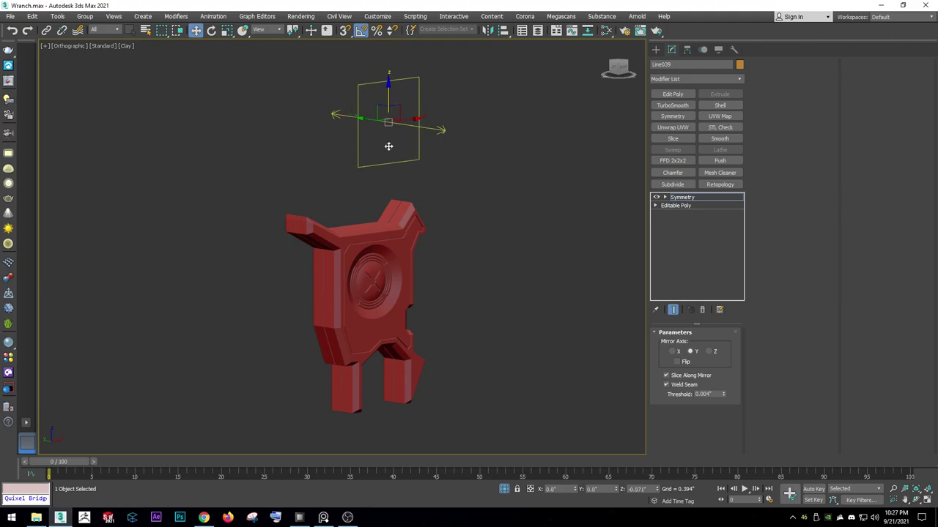
pyautogui.click(360, 275)
pyautogui.keyDown('alt'); pyautogui.moveTo(359, 276); pyautogui.dragTo(392, 261, button='middle'); pyautogui.keyUp('alt')
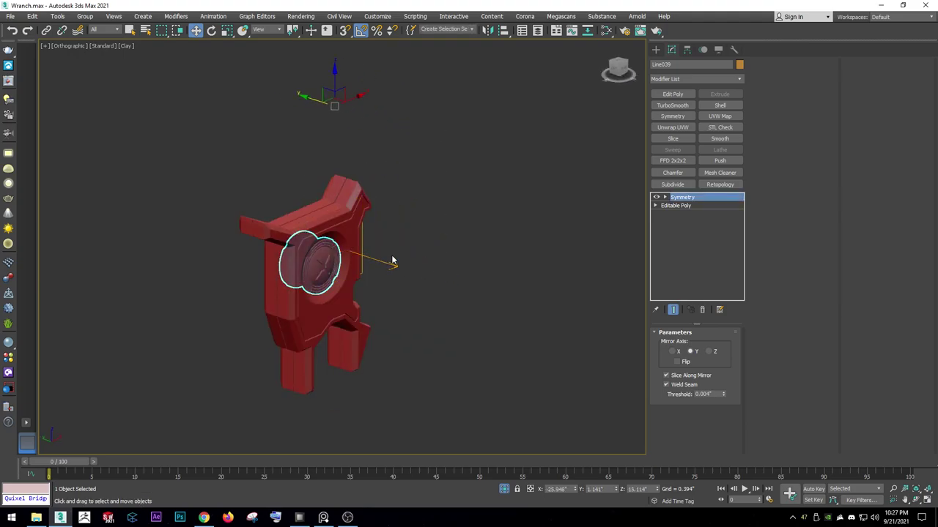
# Unhide all objects in the scene.
pyautogui.rightClick(392, 262)
pyautogui.click(395, 216)
pyautogui.press('h')
pyautogui.click(197, 273)
pyautogui.rightClick(211, 277)
pyautogui.click(253, 227)
pyautogui.click(657, 50)
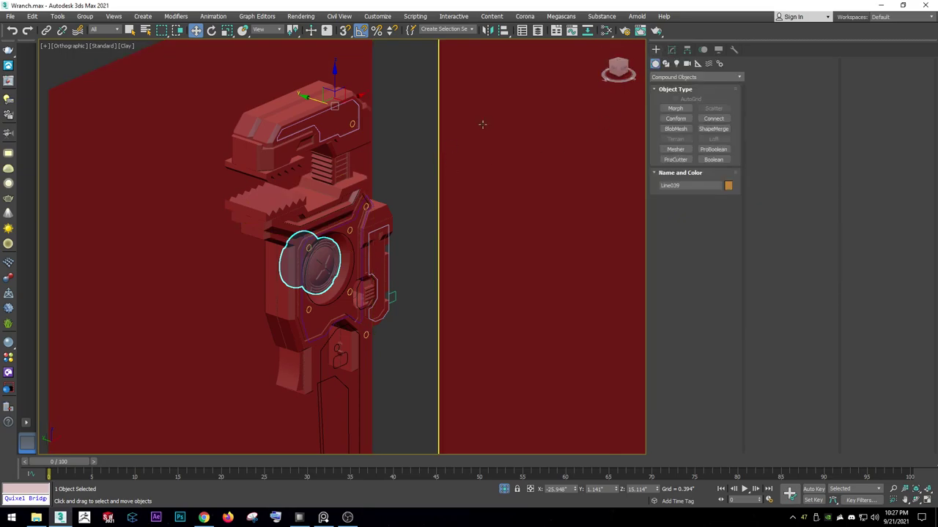
# In the front view, select and frame the wrench's upper jaw.
pyautogui.press('f')
pyautogui.press('z')
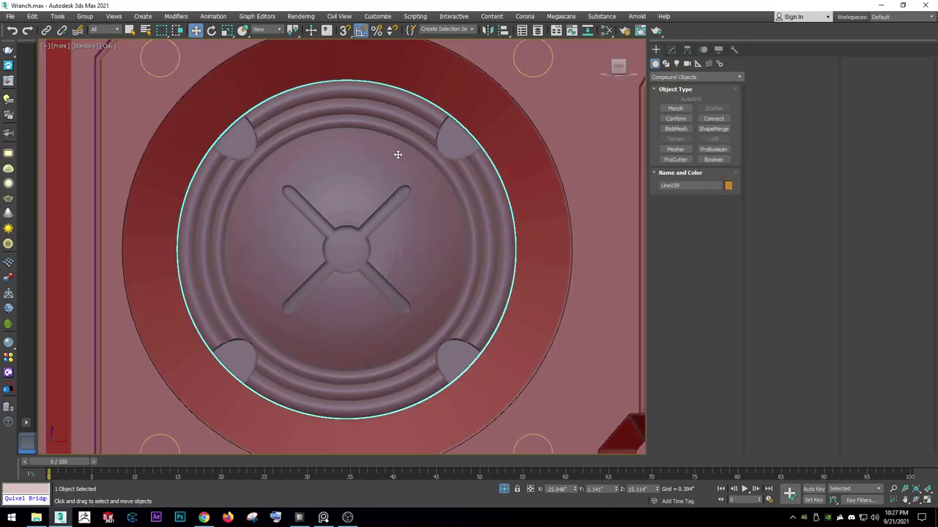
pyautogui.scroll(-5, 395, 154)
pyautogui.scroll(3, 370, 134)
pyautogui.moveTo(370, 134); pyautogui.dragTo(352, 242, button='middle')
pyautogui.press('F3')
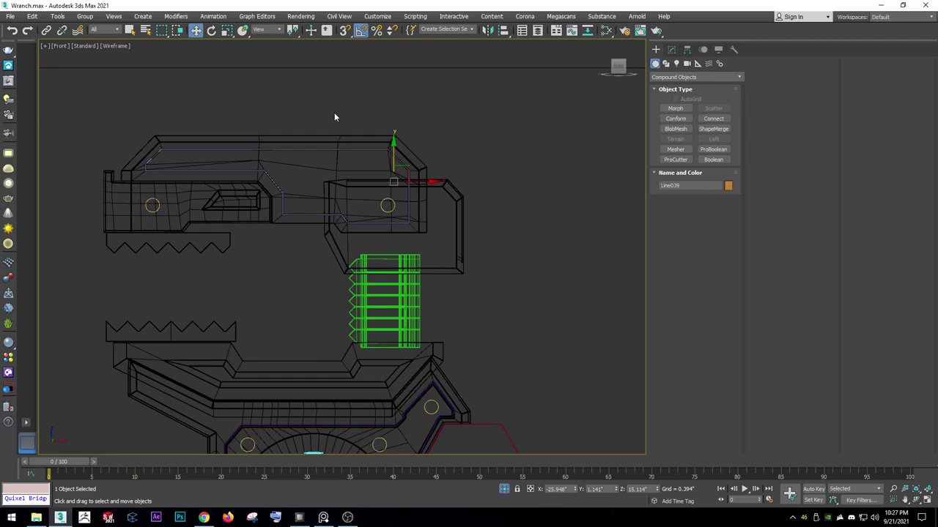
pyautogui.click(334, 112)
pyautogui.press('F3')
pyautogui.click(250, 152)
pyautogui.press('z')
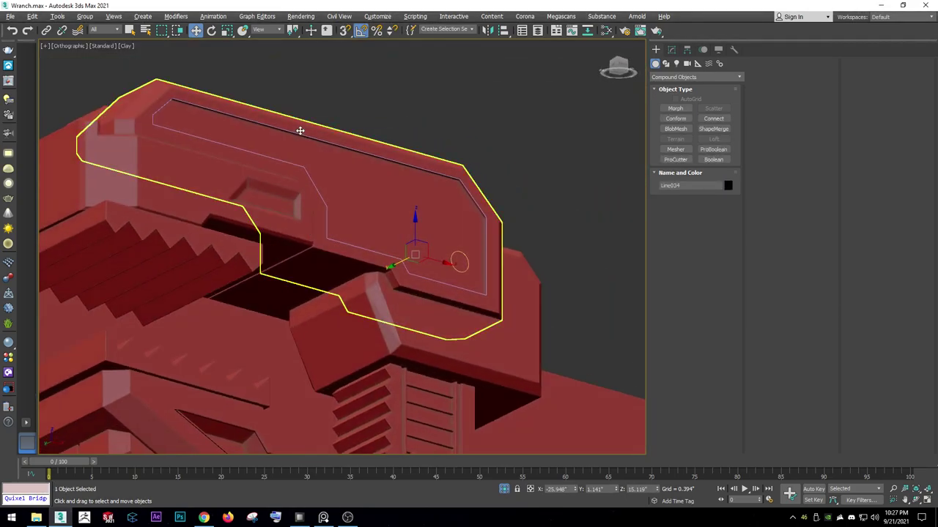
pyautogui.scroll(-5, 301, 140)
pyautogui.scroll(3, 322, 147)
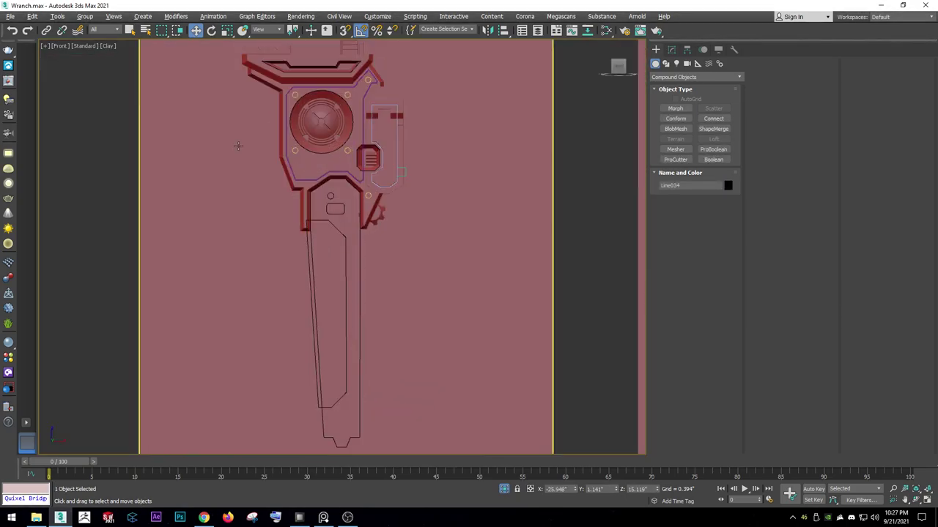
# Switch to Default Shading, select Line026 and pan to the wrench's lower end.
pyautogui.click(108, 46)
pyautogui.click(114, 56)
pyautogui.click(262, 246)
pyautogui.scroll(2, 293, 257)
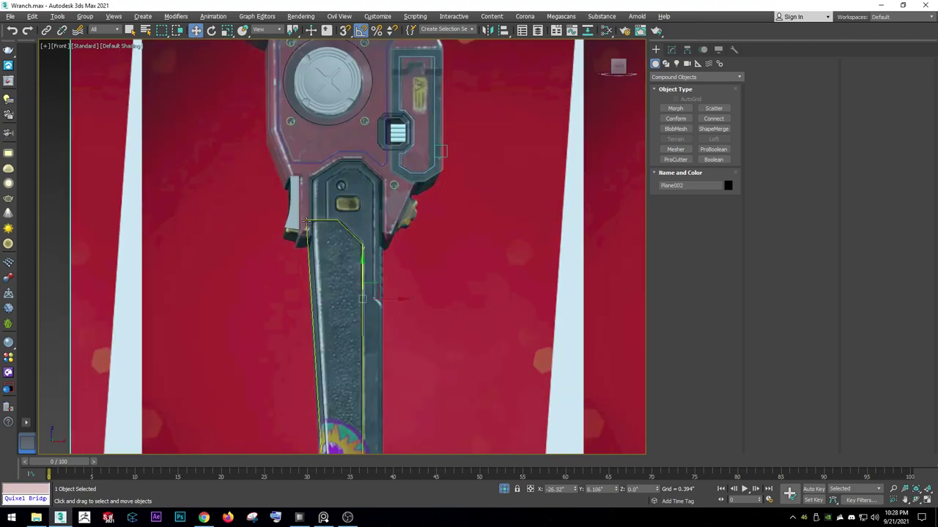
pyautogui.moveTo(323, 273); pyautogui.dragTo(279, 218, button='middle')
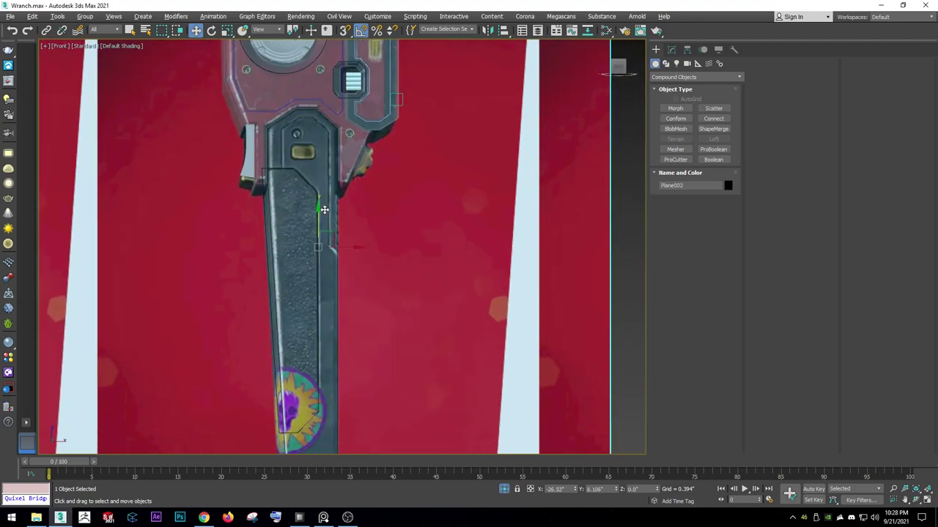
pyautogui.click(336, 209)
pyautogui.moveTo(335, 210); pyautogui.dragTo(347, 82, button='middle')
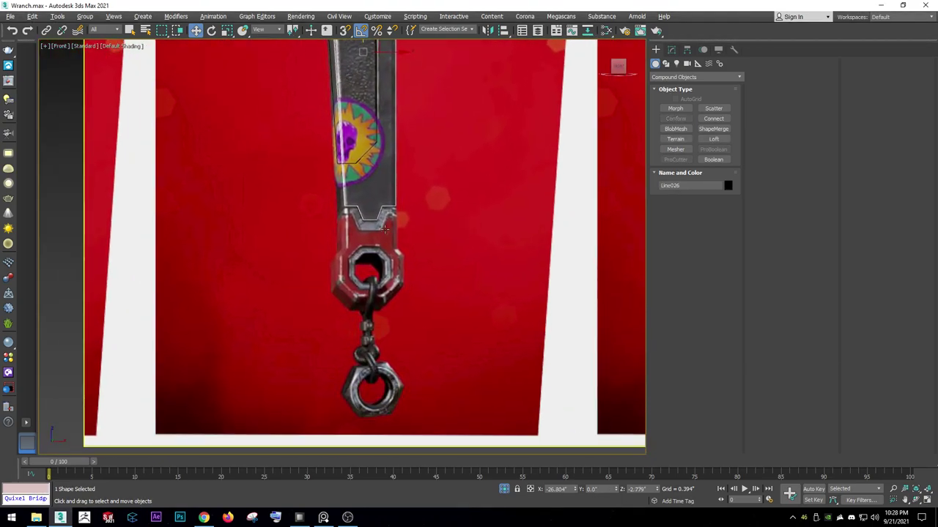
pyautogui.scroll(3, 385, 229)
# Start a Line spline at the notch corner, then cancel it.
pyautogui.click(666, 63)
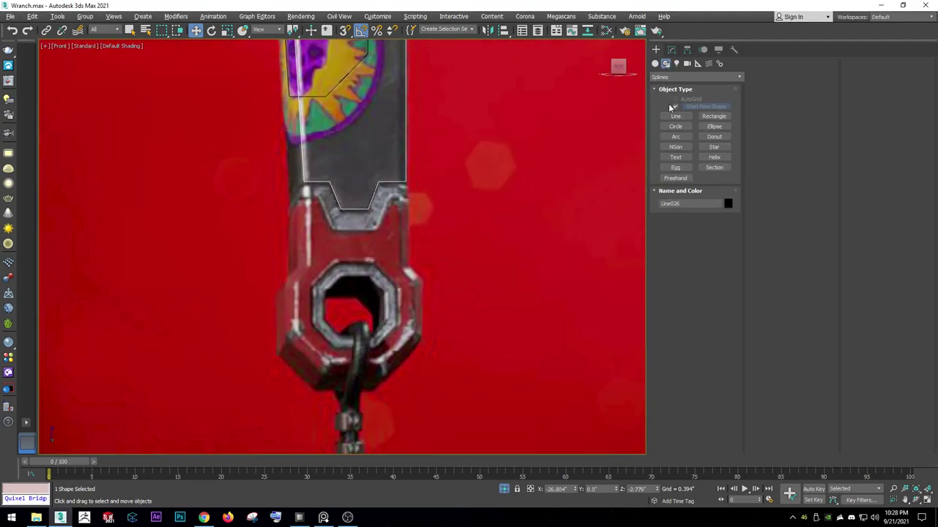
pyautogui.click(675, 115)
pyautogui.scroll(3, 409, 194)
pyautogui.click(400, 177)
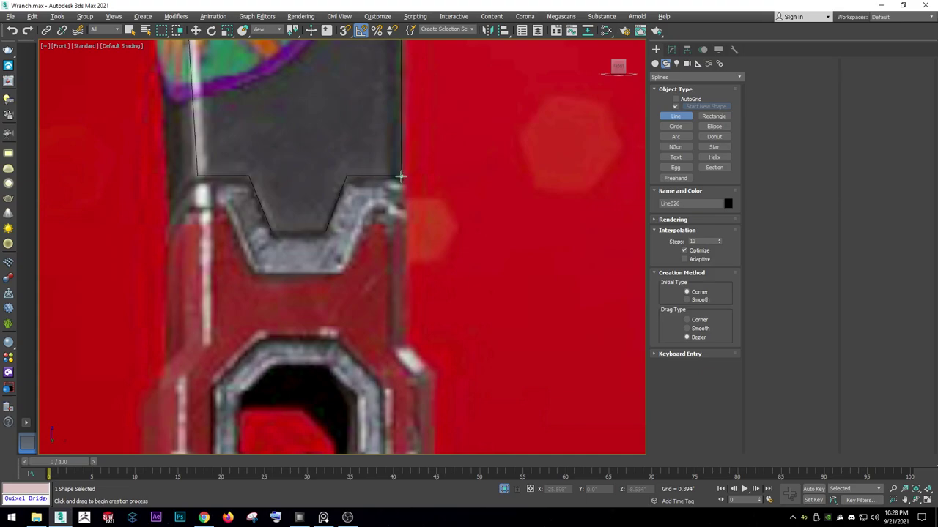
pyautogui.scroll(-2, 407, 169)
pyautogui.scroll(2, 412, 248)
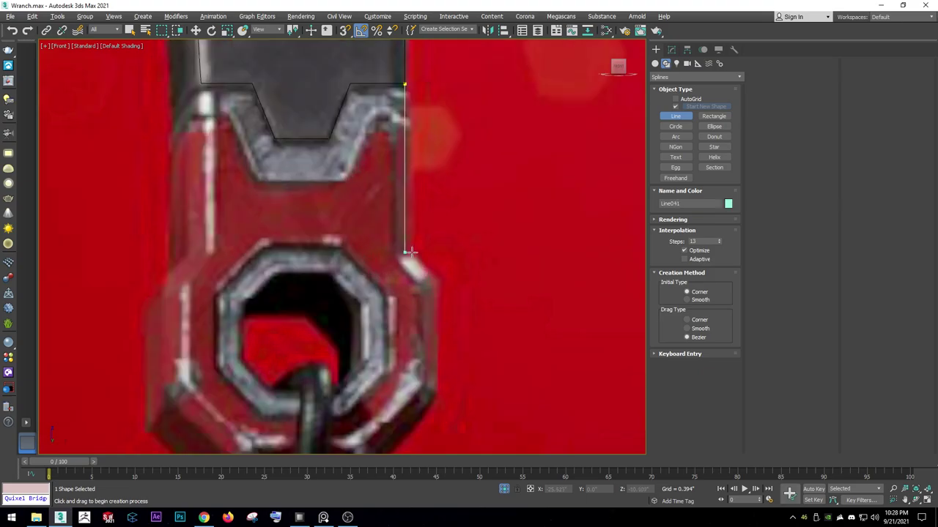
pyautogui.rightClick(530, 214)
# Draw a six-sided NGon centred on the reference's octagonal hole.
pyautogui.click(675, 147)
pyautogui.scroll(-1, 388, 266)
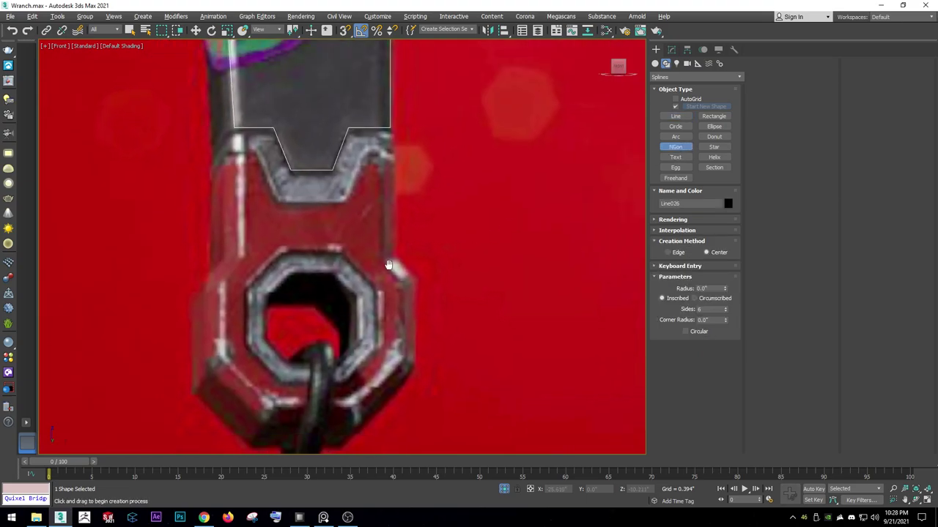
pyautogui.moveTo(310, 323); pyautogui.dragTo(423, 309)
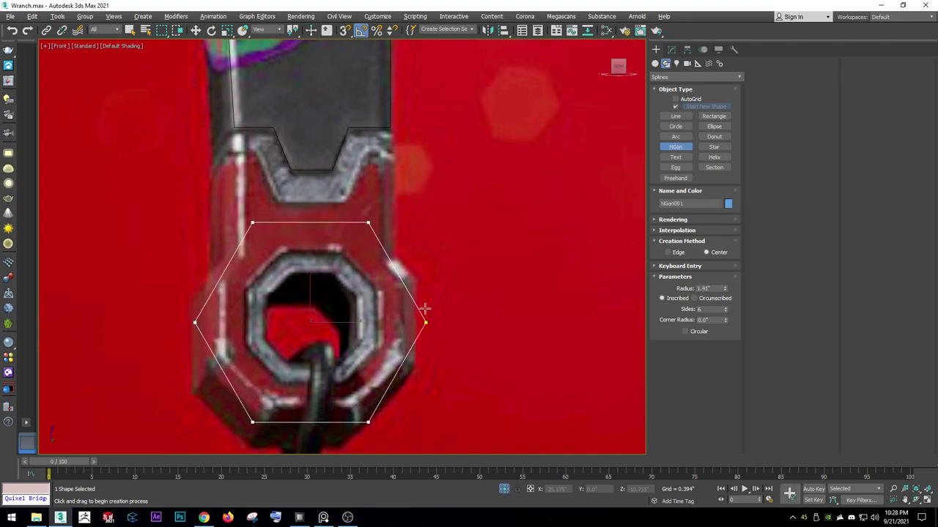
# Size the NGon around the handle end and raise it to 8 sides.
pyautogui.moveTo(423, 309); pyautogui.dragTo(432, 310)
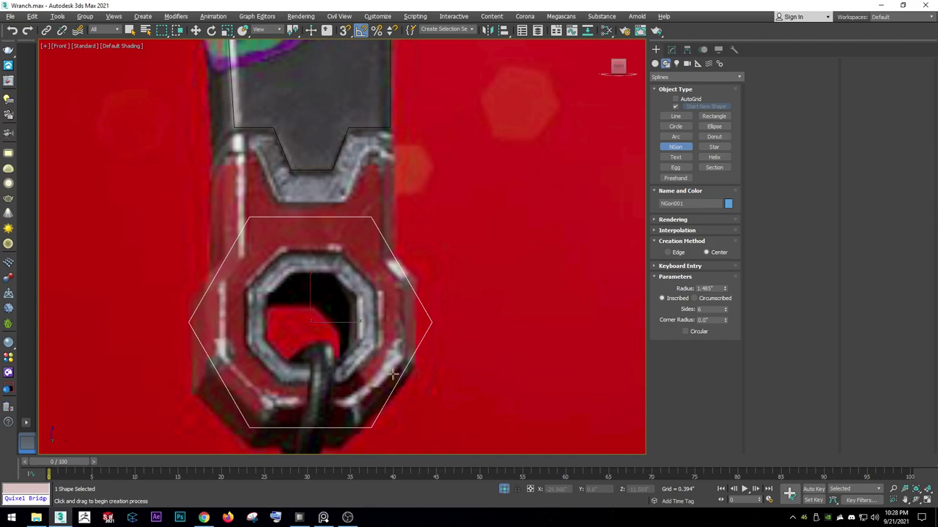
pyautogui.rightClick(397, 294)
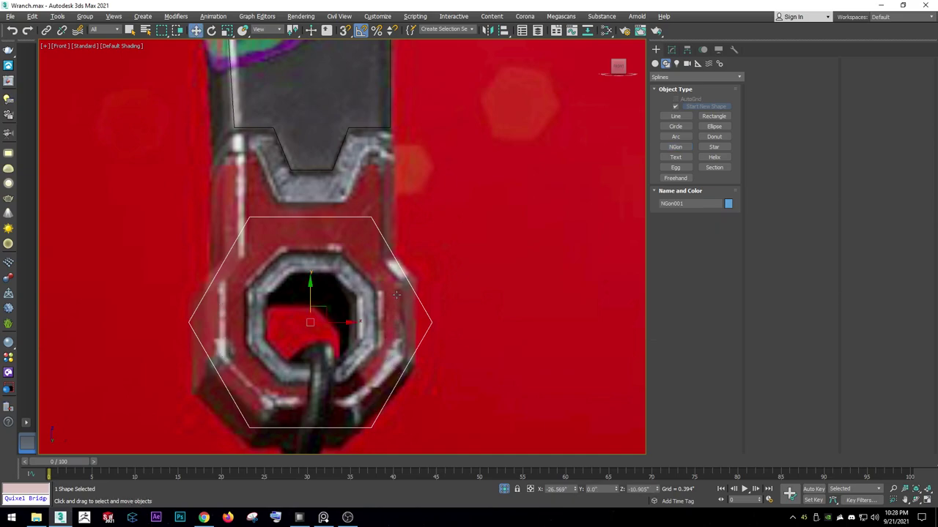
pyautogui.click(671, 50)
pyautogui.click(726, 385)
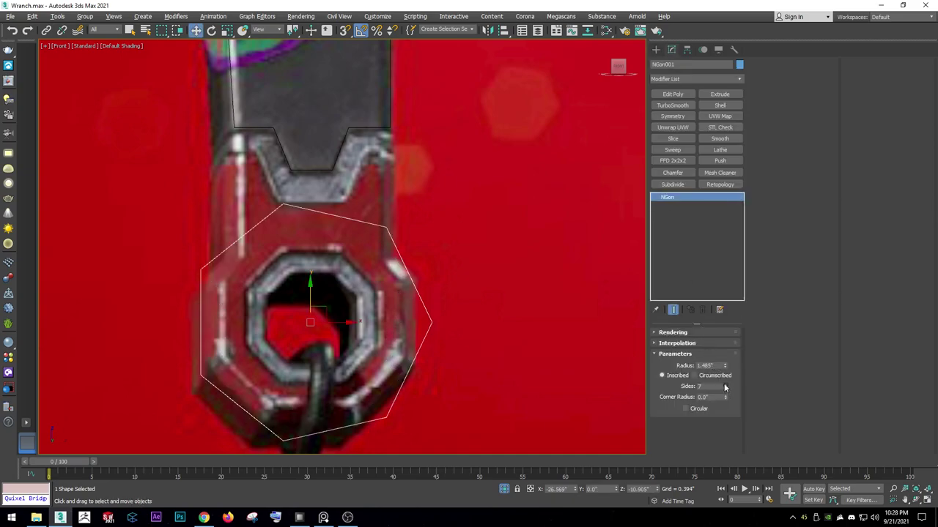
pyautogui.click(725, 386)
# Move the octagon over the hole and scale it slightly to fit the outline.
pyautogui.rightClick(319, 316)
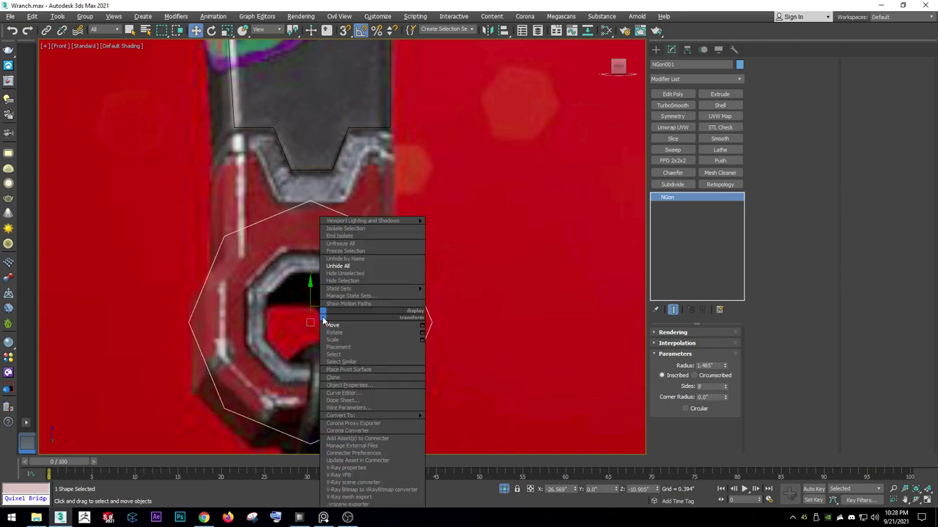
pyautogui.click(338, 336)
pyautogui.moveTo(328, 295); pyautogui.dragTo(346, 301)
pyautogui.hotkey('ctrl', 'z')
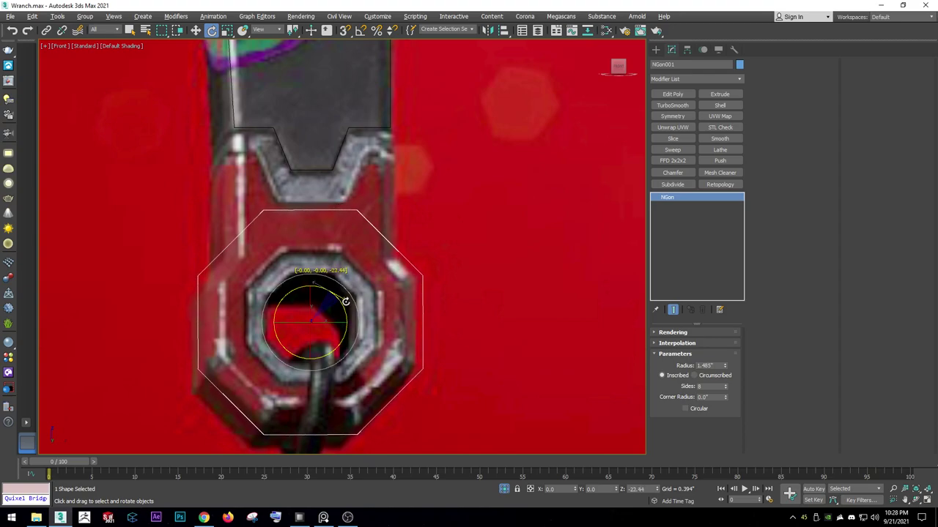
pyautogui.rightClick(345, 301)
pyautogui.click(352, 310)
pyautogui.moveTo(333, 315); pyautogui.dragTo(324, 258, button='middle')
pyautogui.moveTo(324, 258); pyautogui.dragTo(319, 255)
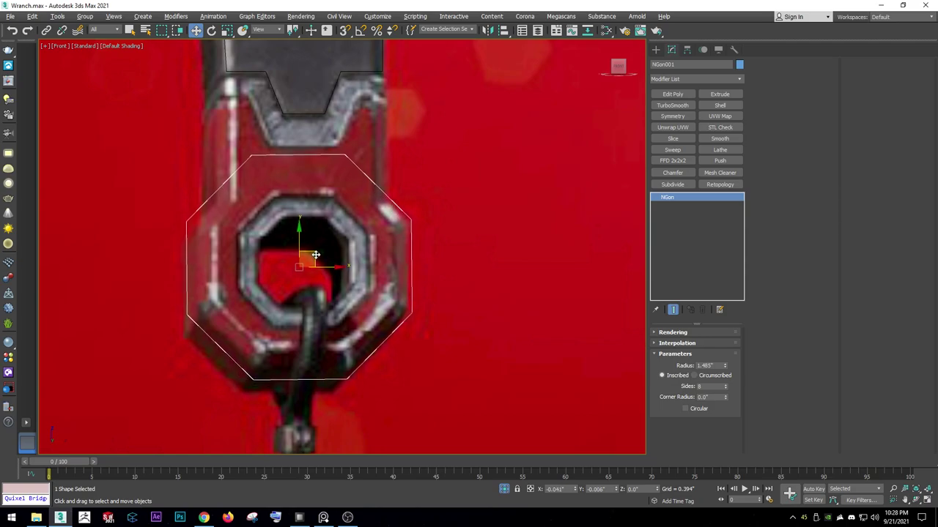
pyautogui.rightClick(312, 254)
pyautogui.click(321, 275)
pyautogui.moveTo(321, 275); pyautogui.dragTo(320, 254)
# Rotate the octagon 22.5° so its edges match the reference, then zoom out.
pyautogui.rightClick(317, 264)
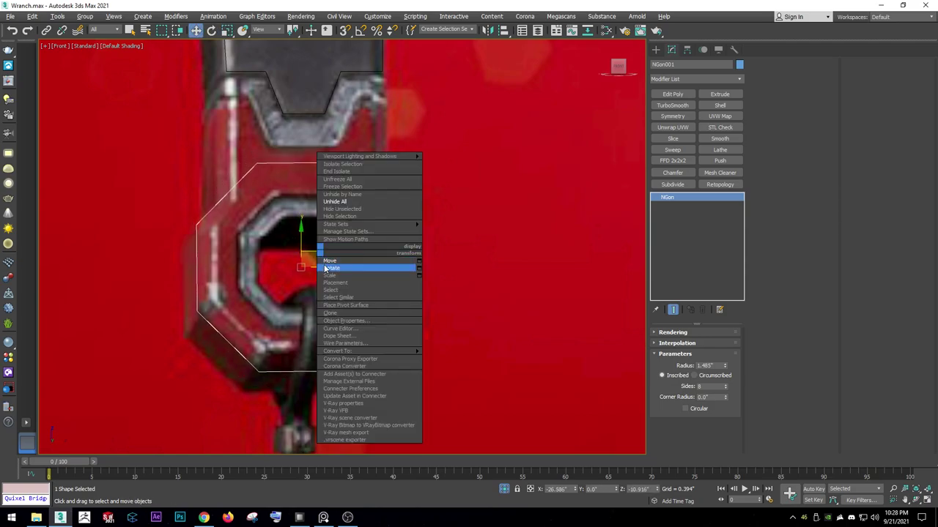
pyautogui.click(334, 282)
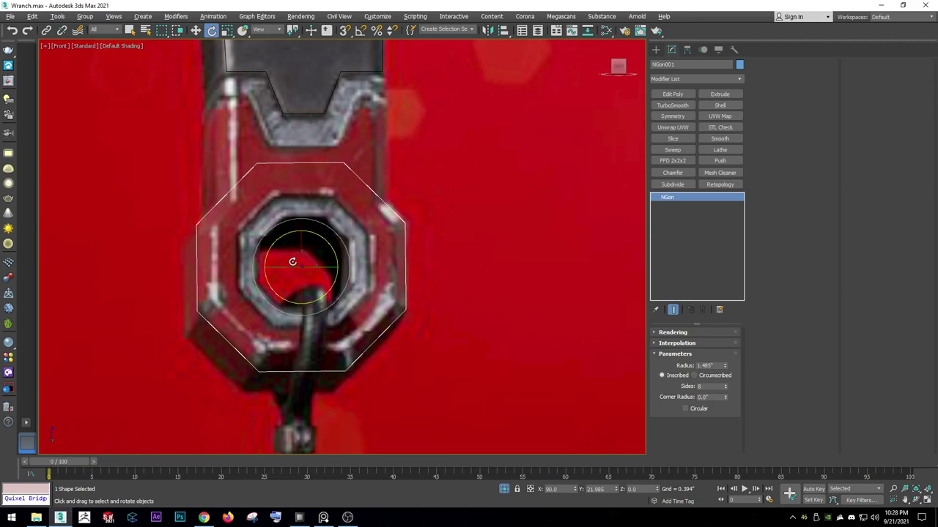
pyautogui.scroll(2, 292, 262)
pyautogui.scroll(3, 293, 264)
pyautogui.moveTo(297, 237); pyautogui.dragTo(290, 238, button='middle')
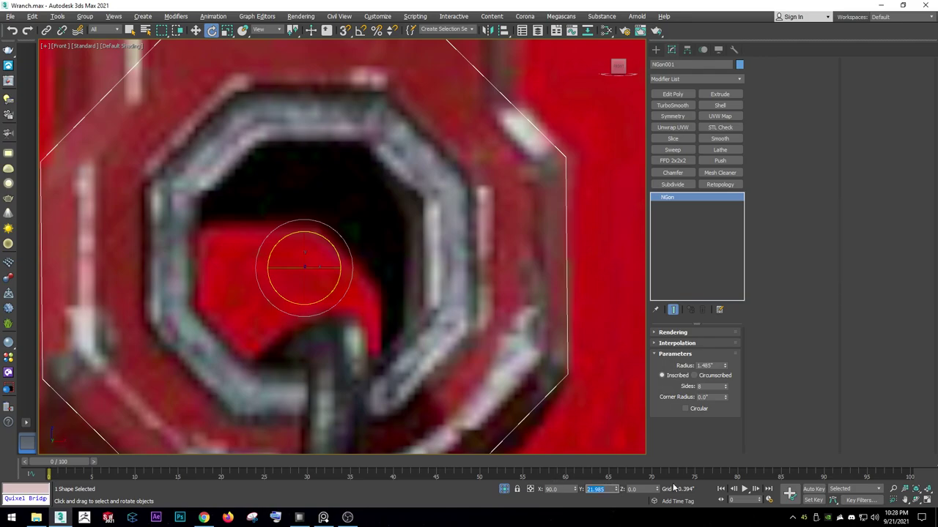
pyautogui.doubleClick(592, 488)
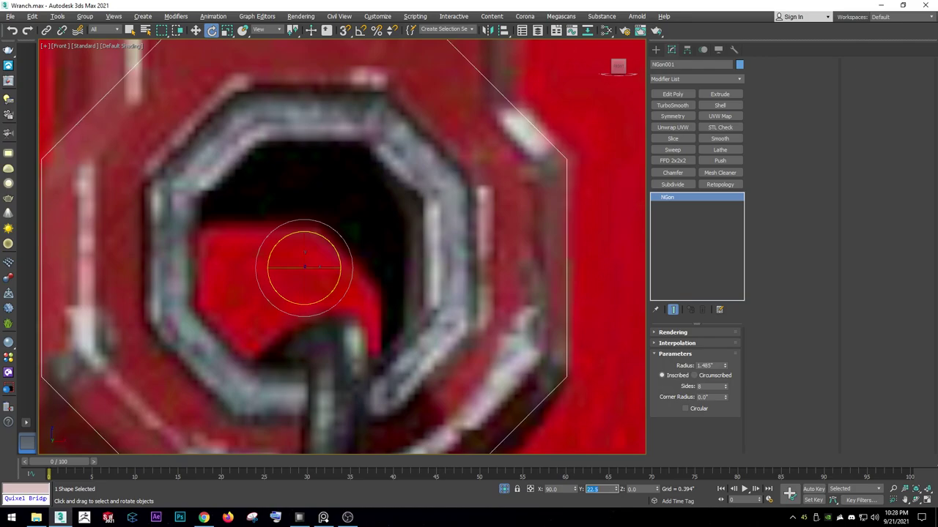
pyautogui.rightClick(399, 269)
pyautogui.click(410, 273)
pyautogui.scroll(-5, 399, 293)
pyautogui.scroll(-1, 400, 309)
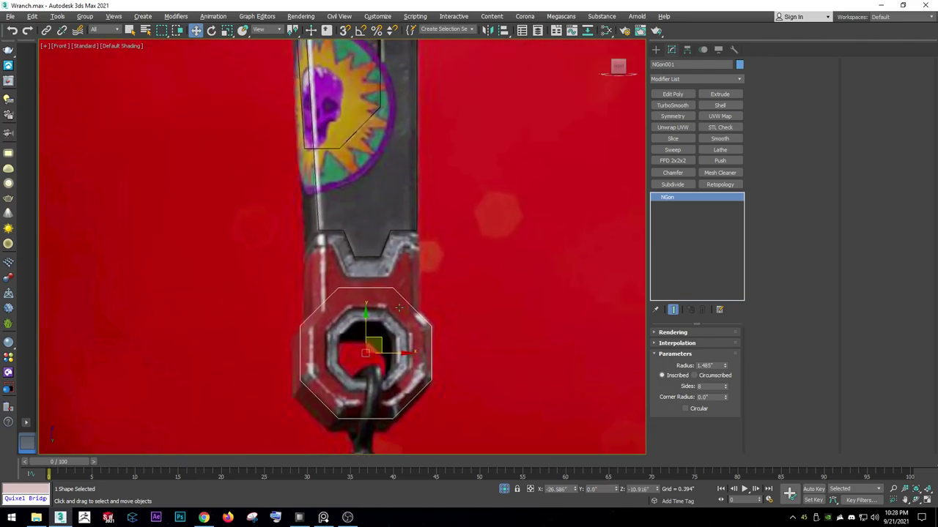
pyautogui.click(656, 49)
pyautogui.click(675, 116)
# Draw a line spline along the left side of the wrench head.
pyautogui.scroll(1, 415, 328)
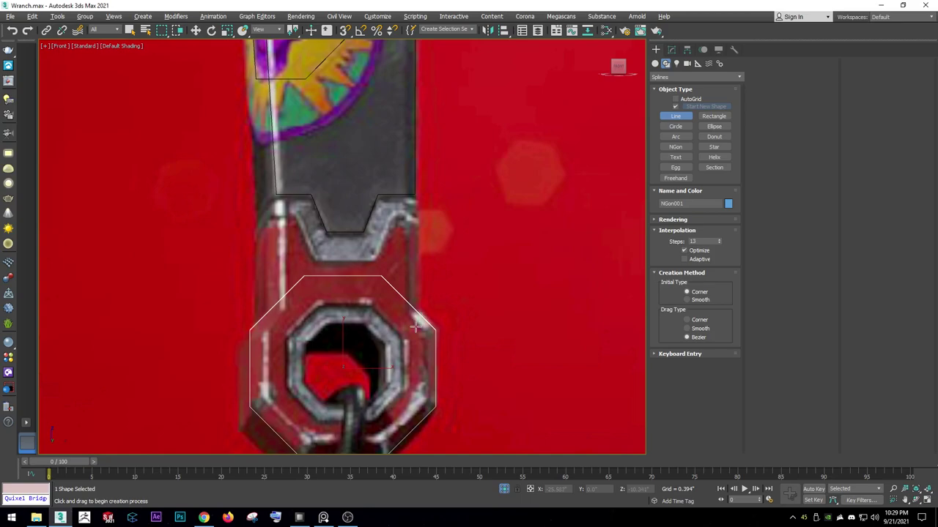
pyautogui.click(414, 194)
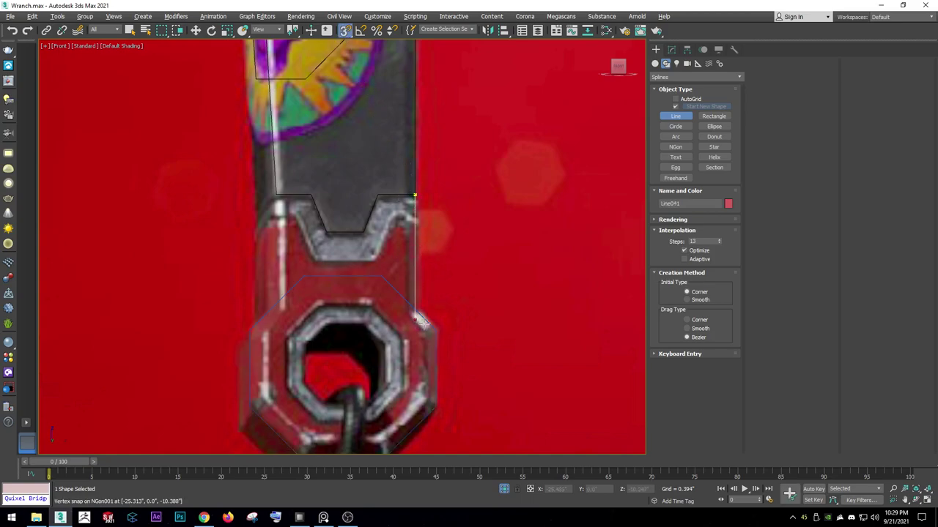
pyautogui.rightClick(265, 330)
pyautogui.rightClick(357, 311)
pyautogui.click(383, 308)
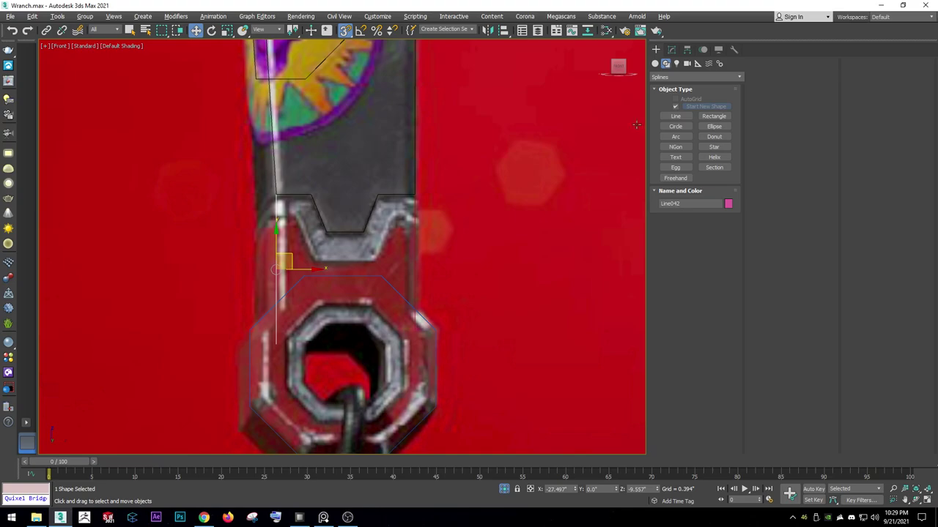
# Trace the notched top edge through its four corners with a new line, then switch to wireframe.
pyautogui.click(663, 117)
pyautogui.scroll(4, 422, 192)
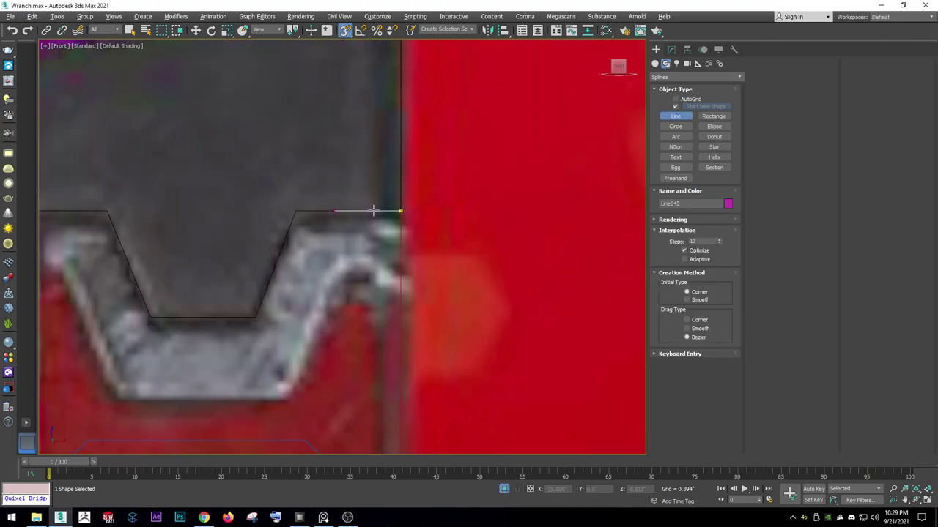
pyautogui.click(511, 213)
pyautogui.click(294, 212)
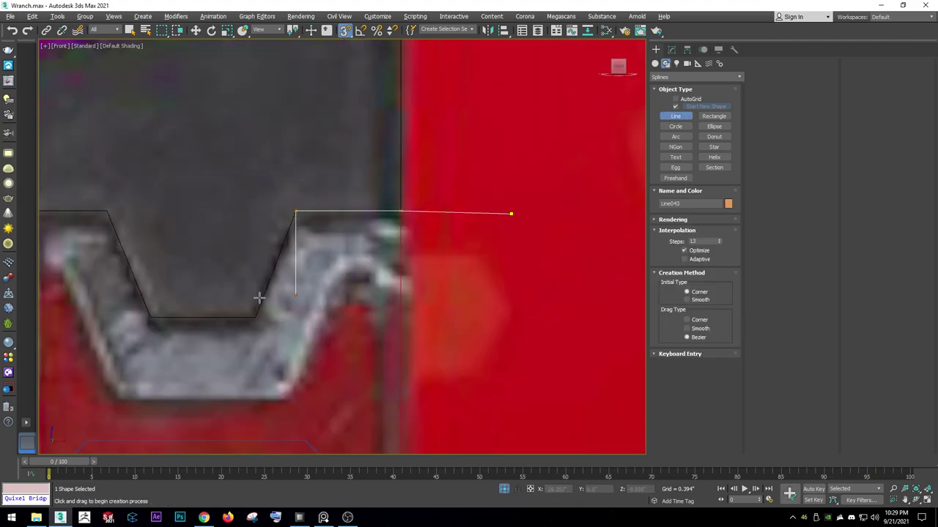
pyautogui.click(255, 317)
pyautogui.click(150, 317)
pyautogui.click(110, 212)
pyautogui.scroll(-2, 110, 212)
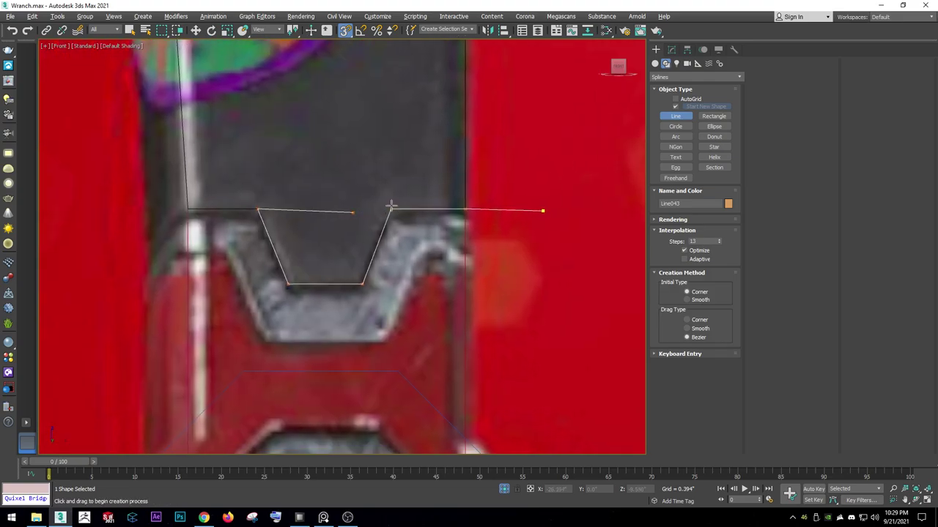
pyautogui.click(134, 208)
pyautogui.rightClick(255, 222)
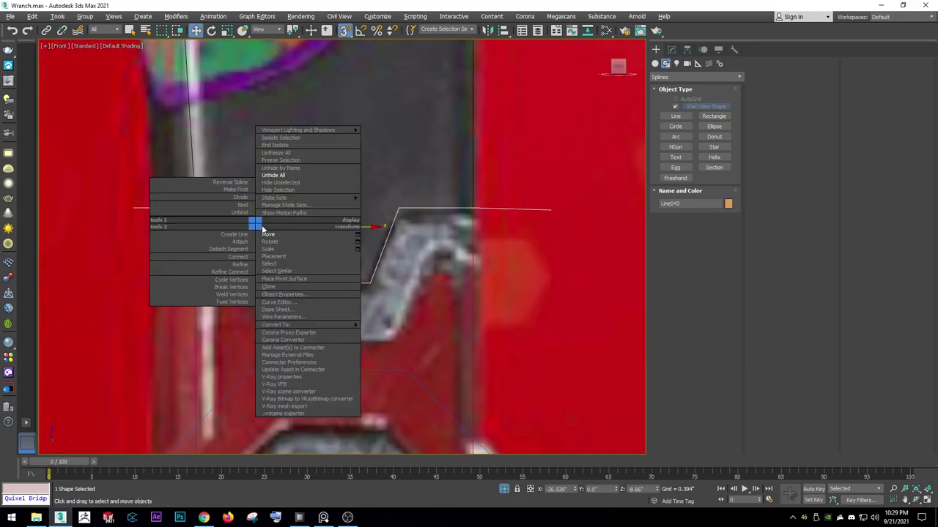
pyautogui.click(273, 231)
pyautogui.press('F3')
pyautogui.scroll(-2, 283, 257)
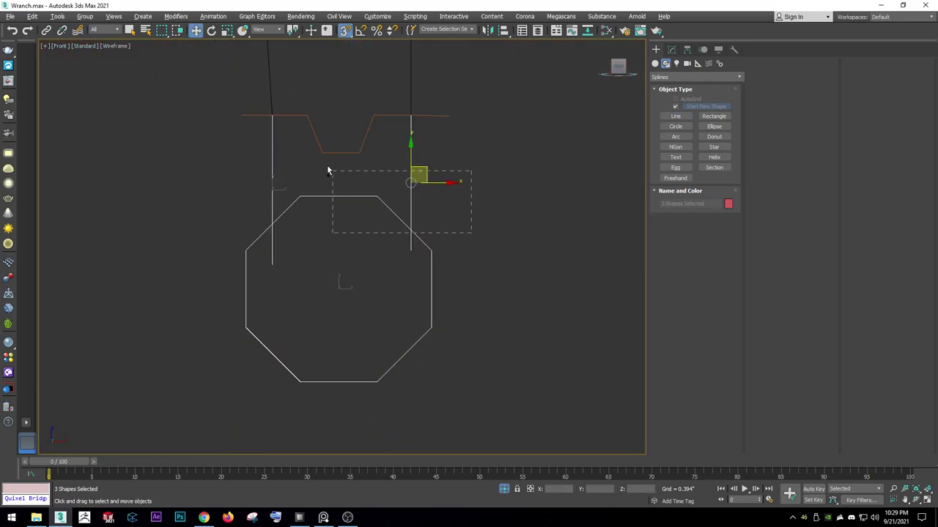
# Convert the octagon NGon001 into an Editable Spline.
pyautogui.moveTo(473, 230); pyautogui.dragTo(323, 167)
pyautogui.press('z')
pyautogui.scroll(5, 350, 255)
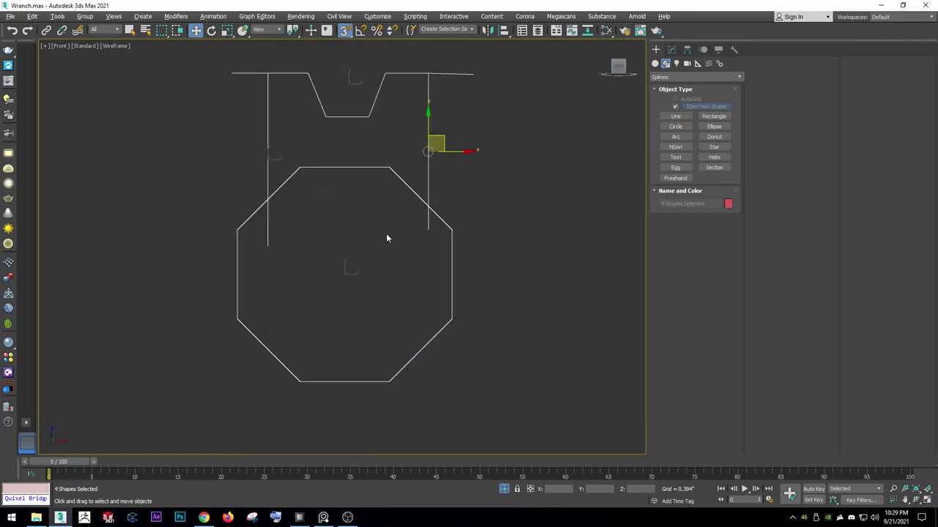
pyautogui.click(481, 209)
pyautogui.click(452, 236)
pyautogui.click(671, 50)
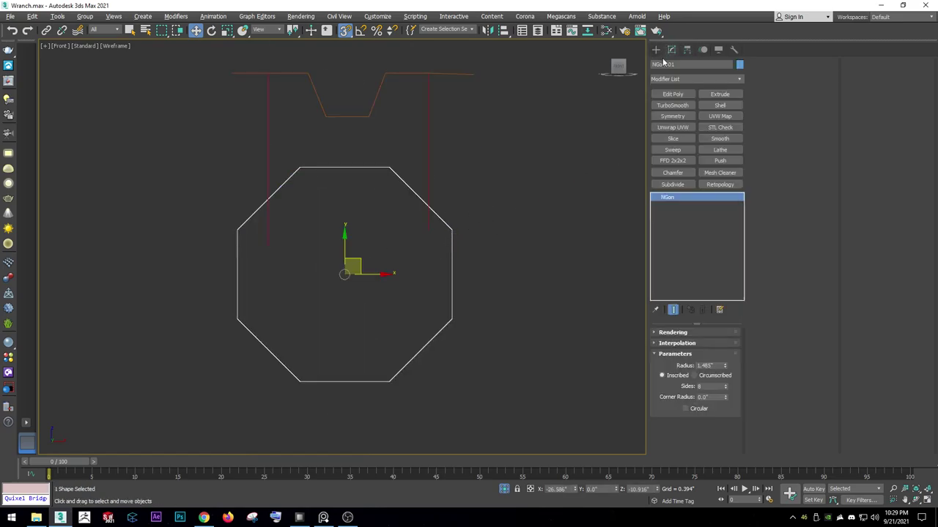
pyautogui.rightClick(705, 249)
pyautogui.click(765, 301)
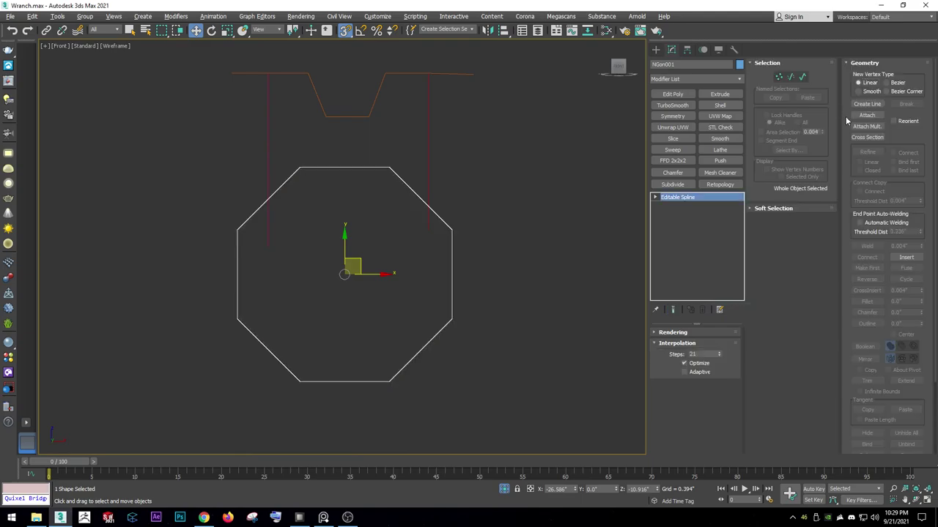
# Attach the notched top profile and left vertical line to the octagon spline.
pyautogui.click(865, 115)
pyautogui.click(367, 117)
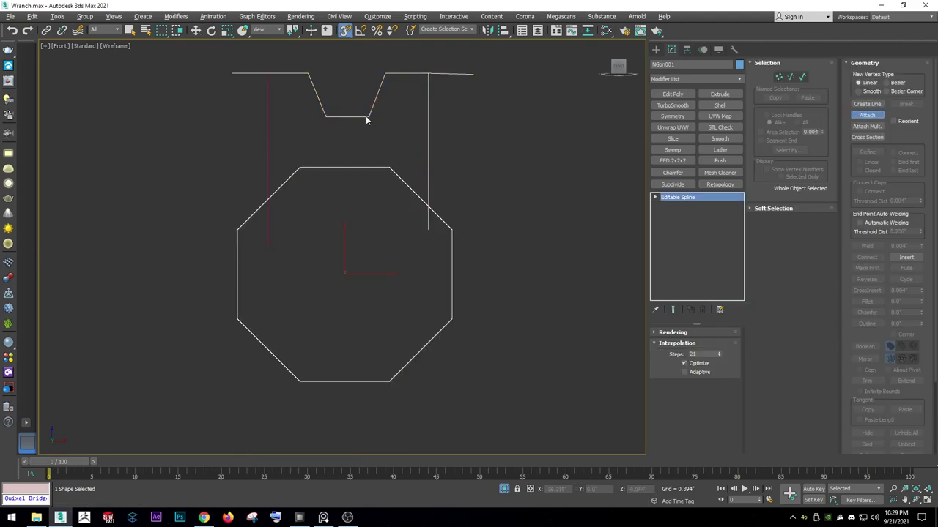
pyautogui.click(268, 126)
pyautogui.press('1')
pyautogui.click(268, 73)
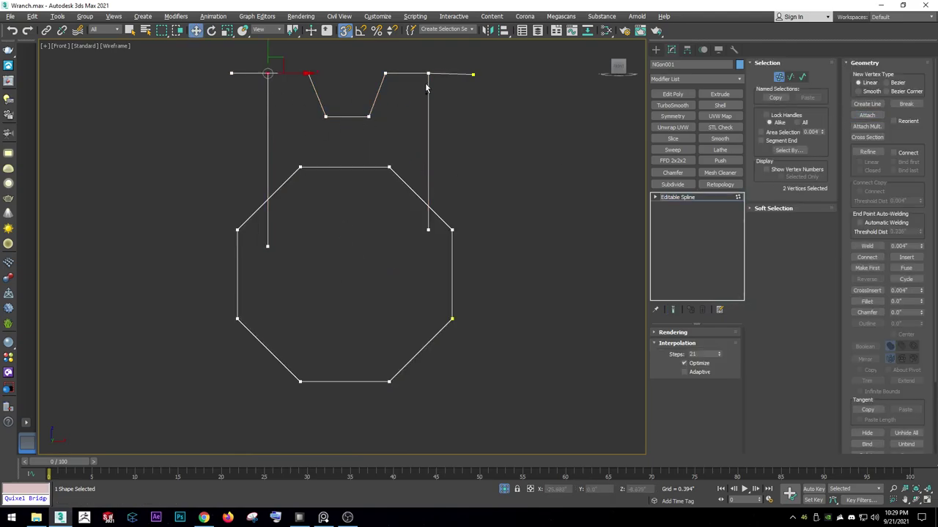
pyautogui.keyDown('ctrl'); pyautogui.click(429, 73); pyautogui.keyUp('ctrl')
pyautogui.moveTo(429, 73); pyautogui.dragTo(425, 102, button='middle')
pyautogui.moveTo(425, 101); pyautogui.dragTo(427, 65)
pyautogui.hotkey('ctrl', 'z')
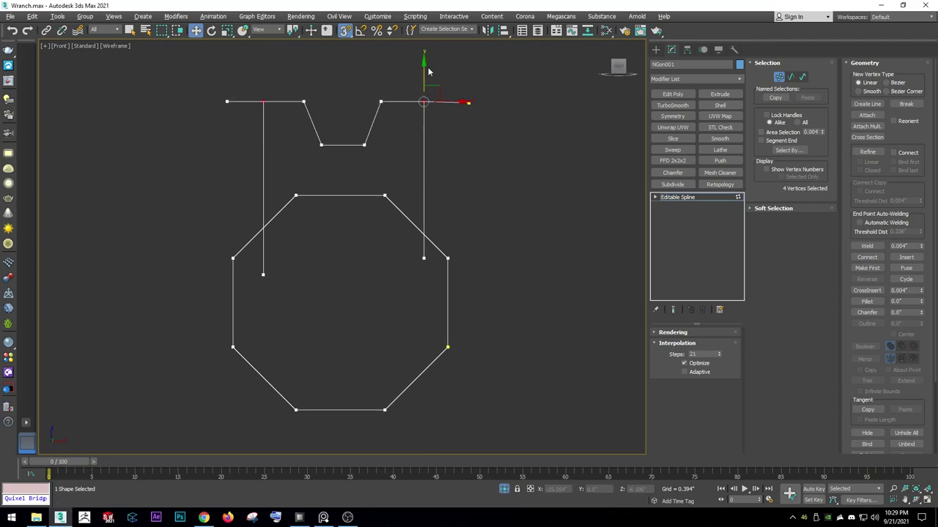
pyautogui.hotkey('ctrl', 'y')
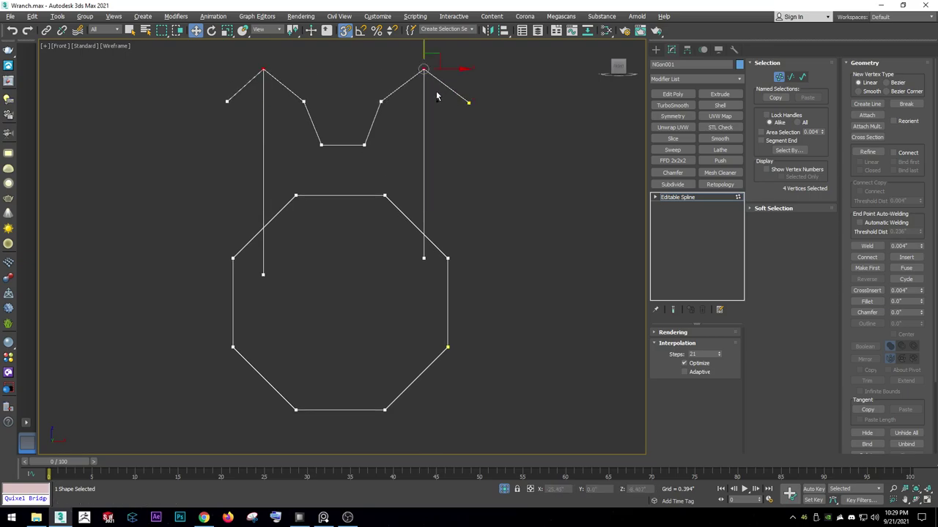
pyautogui.hotkey('ctrl', 'z')
# Raise the top vertices of both side lines above the notched top edge.
pyautogui.scroll(3, 438, 94)
pyautogui.scroll(3, 439, 92)
pyautogui.moveTo(377, 137); pyautogui.dragTo(390, 105)
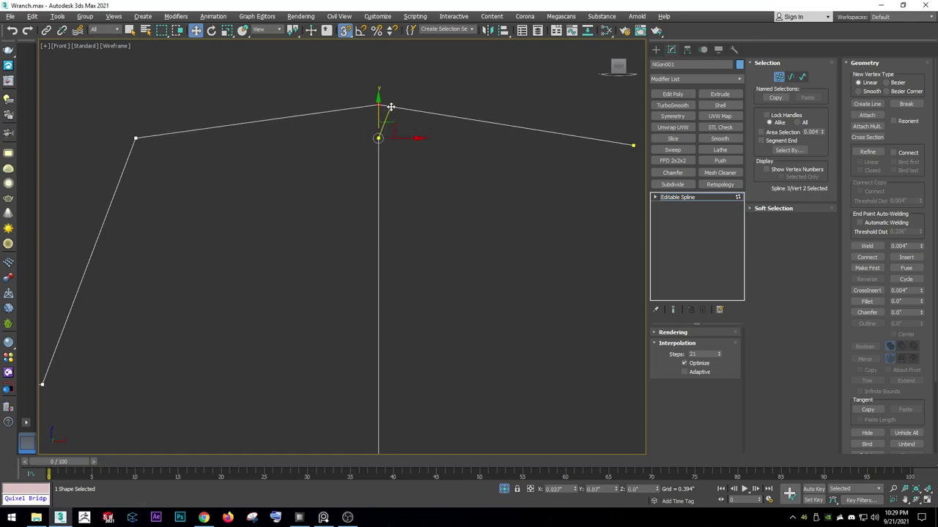
pyautogui.rightClick(389, 117)
pyautogui.rightClick(389, 123)
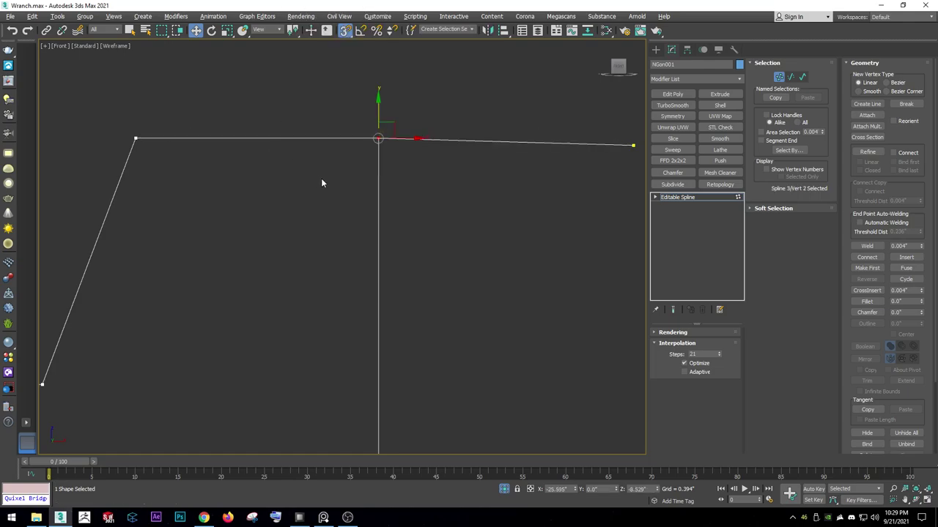
pyautogui.click(376, 139)
pyautogui.scroll(-2, 373, 134)
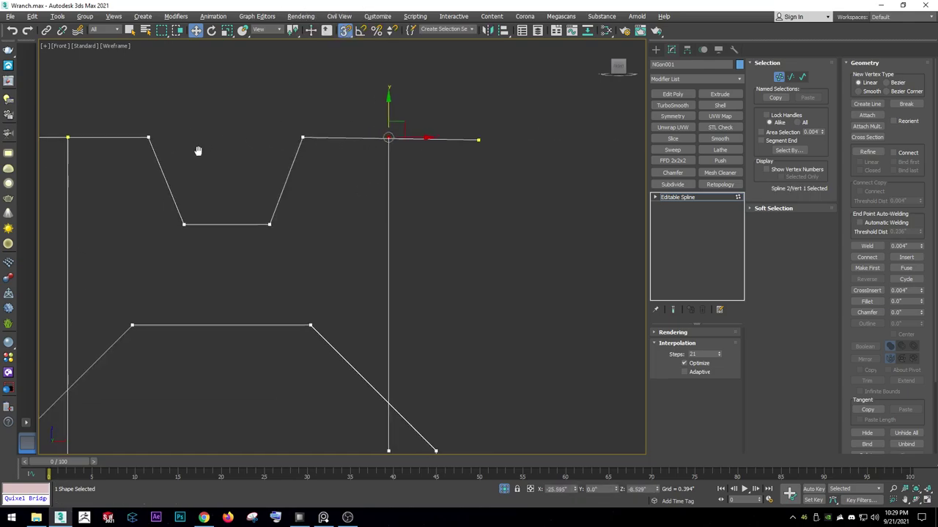
pyautogui.moveTo(187, 148); pyautogui.dragTo(334, 169, button='middle')
pyautogui.moveTo(651, 150); pyautogui.dragTo(649, 151)
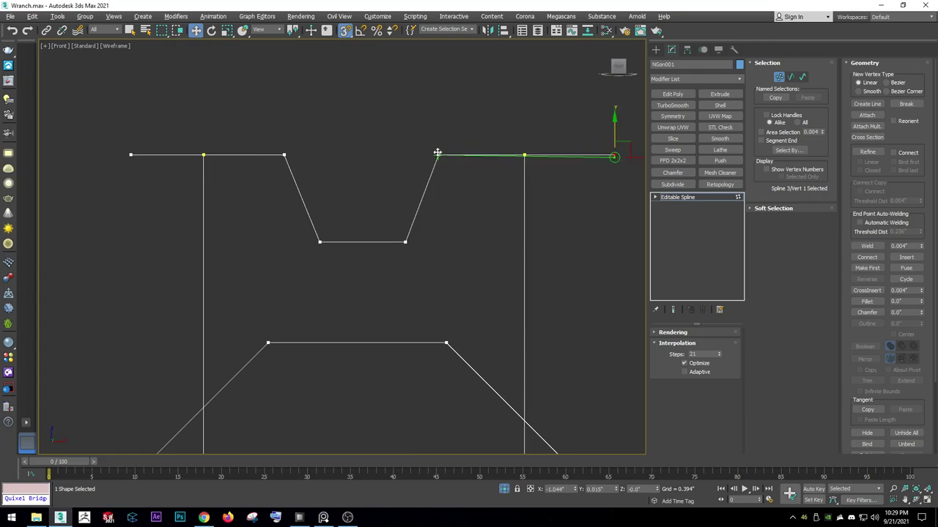
pyautogui.click(525, 155)
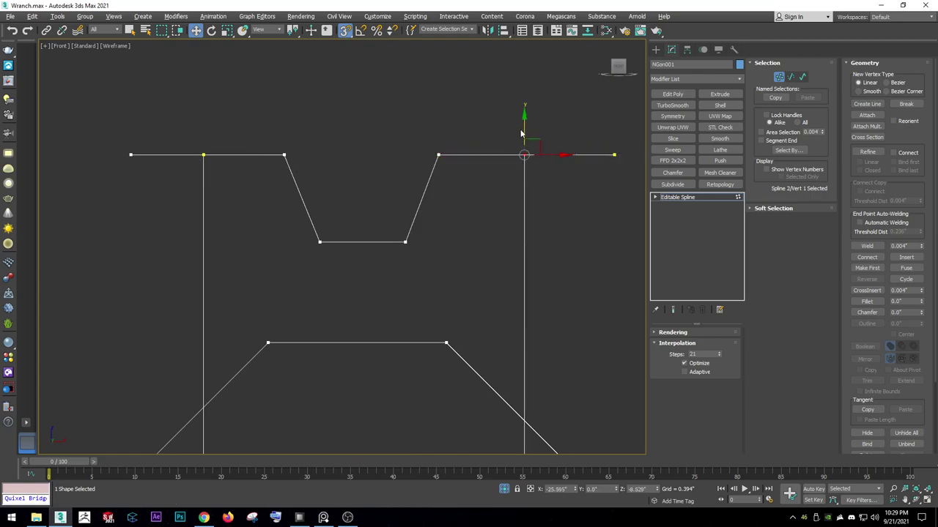
pyautogui.moveTo(521, 134); pyautogui.dragTo(523, 82)
pyautogui.click(203, 155)
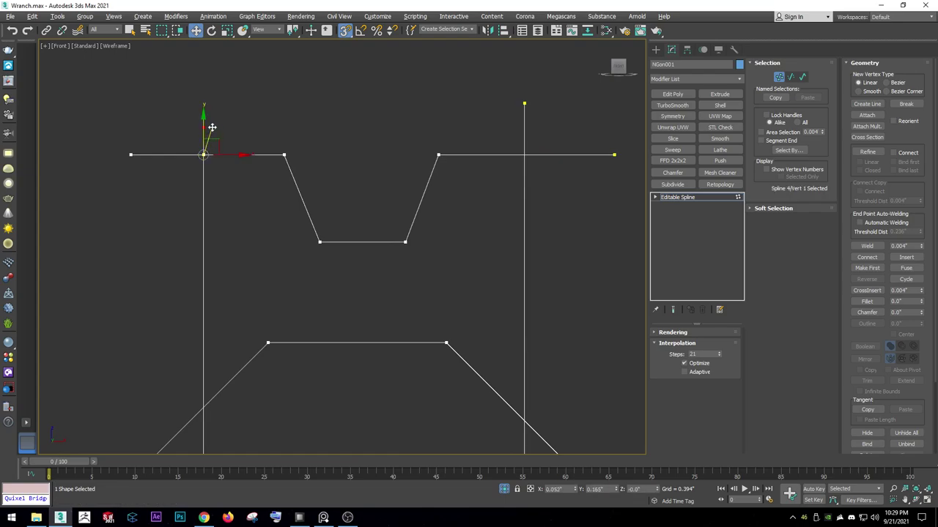
pyautogui.moveTo(217, 122); pyautogui.dragTo(216, 84)
# Return to object level, restore the shaded view, and unhide the reference image plane.
pyautogui.click(392, 209)
pyautogui.click(680, 198)
pyautogui.scroll(-2, 569, 222)
pyautogui.scroll(-3, 488, 230)
pyautogui.press('F3')
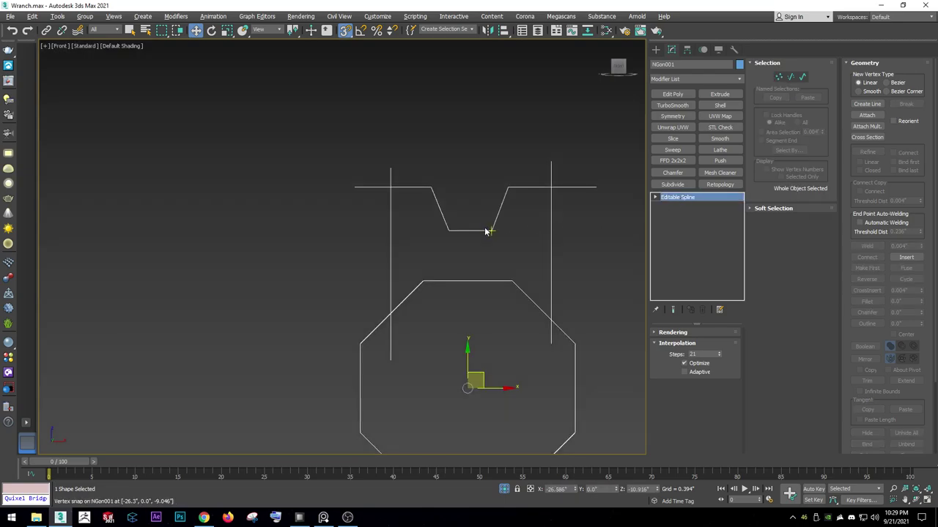
pyautogui.rightClick(430, 170)
pyautogui.click(431, 168)
# Trim the top line's overhang, the octagon's top between the sides, and the left stub.
pyautogui.scroll(1, 424, 214)
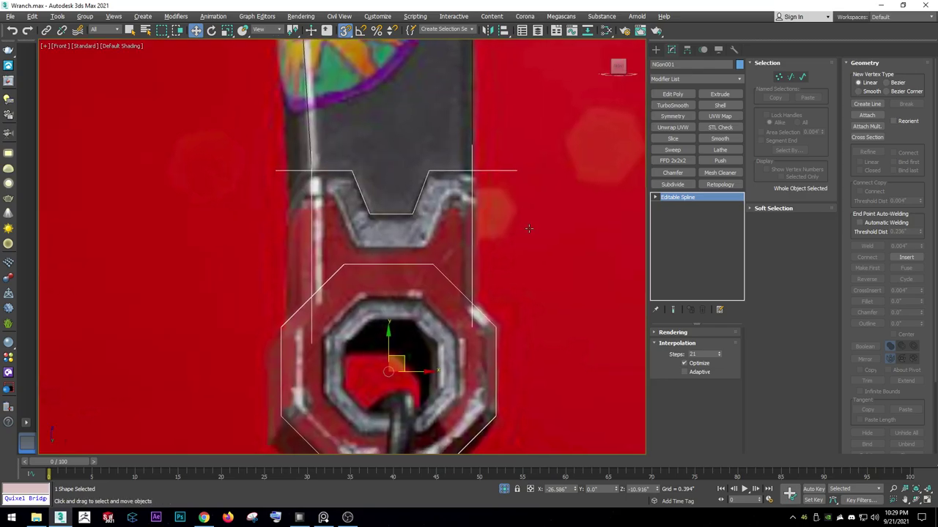
pyautogui.press('3')
pyautogui.click(867, 381)
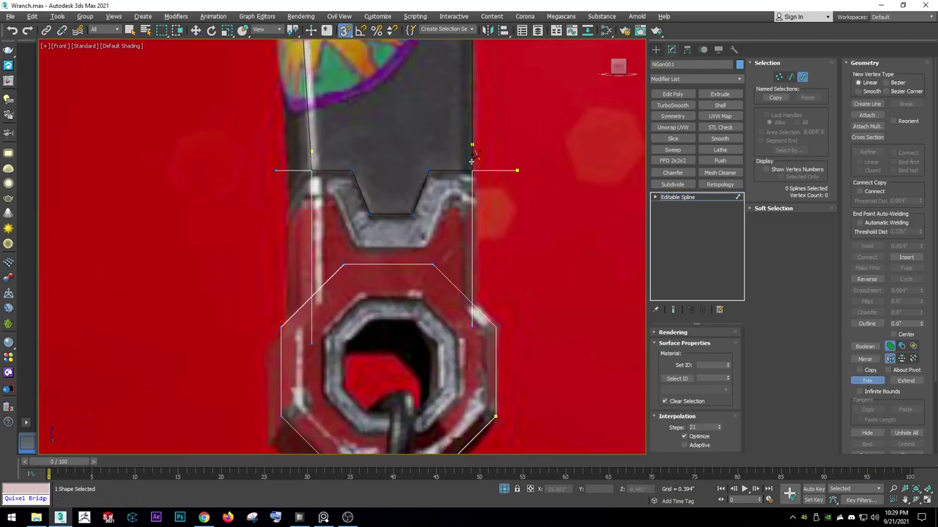
pyautogui.click(472, 159)
pyautogui.click(419, 266)
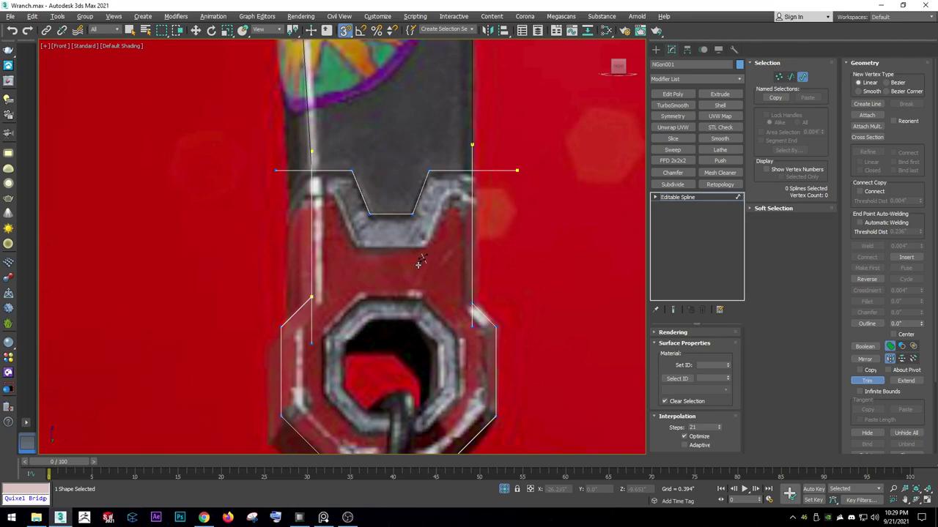
pyautogui.click(310, 316)
# Select all of the spline's vertices and weld the overlapping ones together.
pyautogui.press('w')
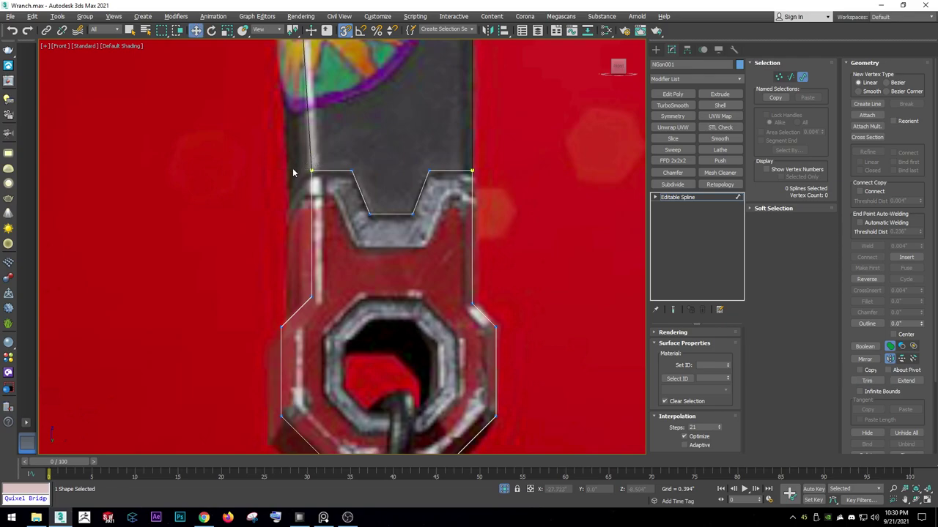
pyautogui.scroll(-2, 292, 170)
pyautogui.press('1')
pyautogui.rightClick(430, 242)
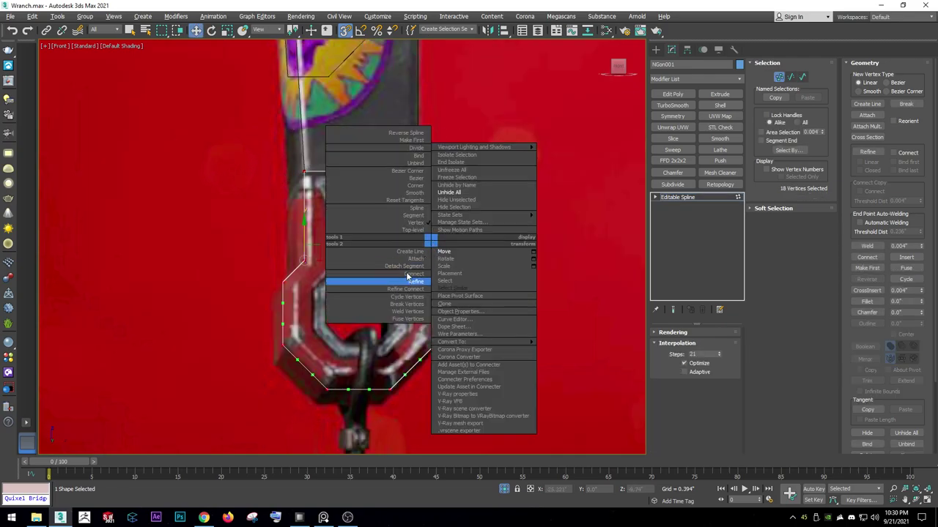
pyautogui.click(407, 182)
pyautogui.rightClick(431, 210)
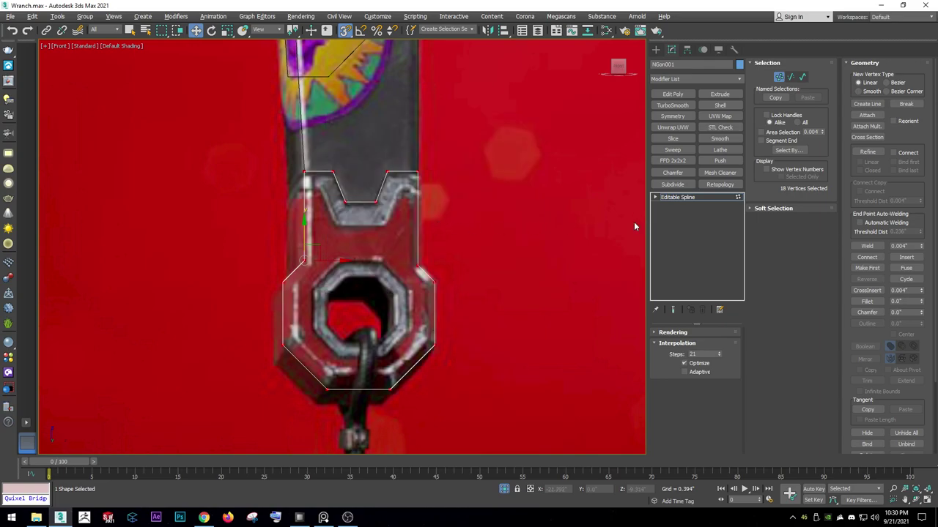
pyautogui.rightClick(520, 211)
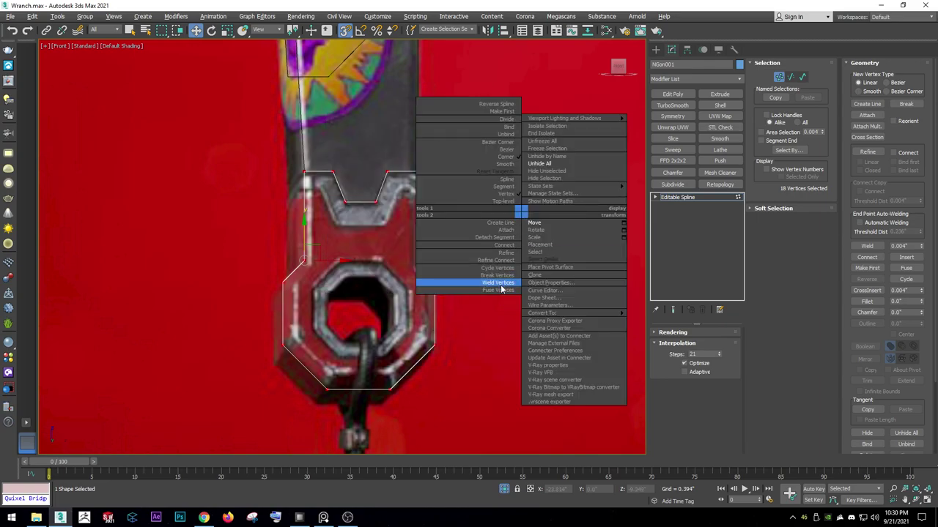
pyautogui.click(501, 291)
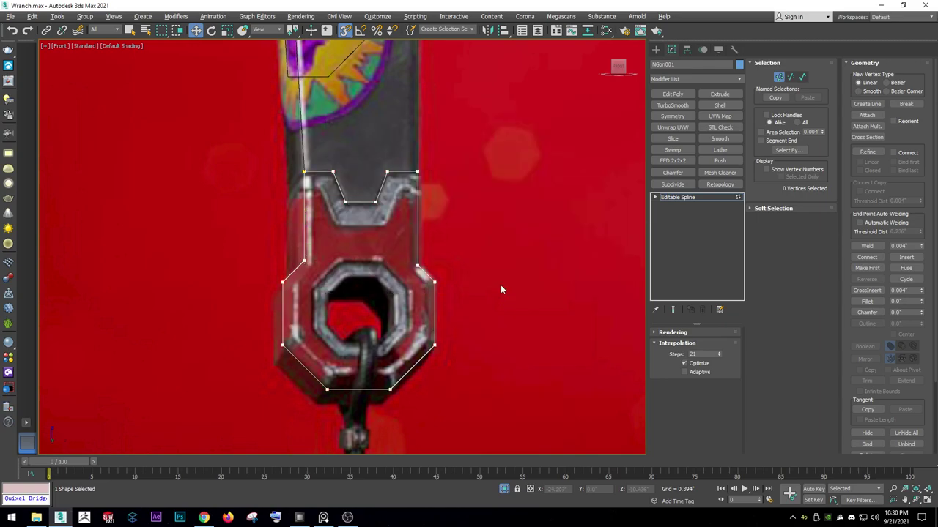
# Create a second octagon NGon002 on the ring and move it down below the wrench.
pyautogui.click(718, 105)
pyautogui.hotkey('ctrl', 'z')
pyautogui.rightClick(462, 232)
pyautogui.click(475, 244)
pyautogui.rightClick(394, 282)
pyautogui.click(394, 283)
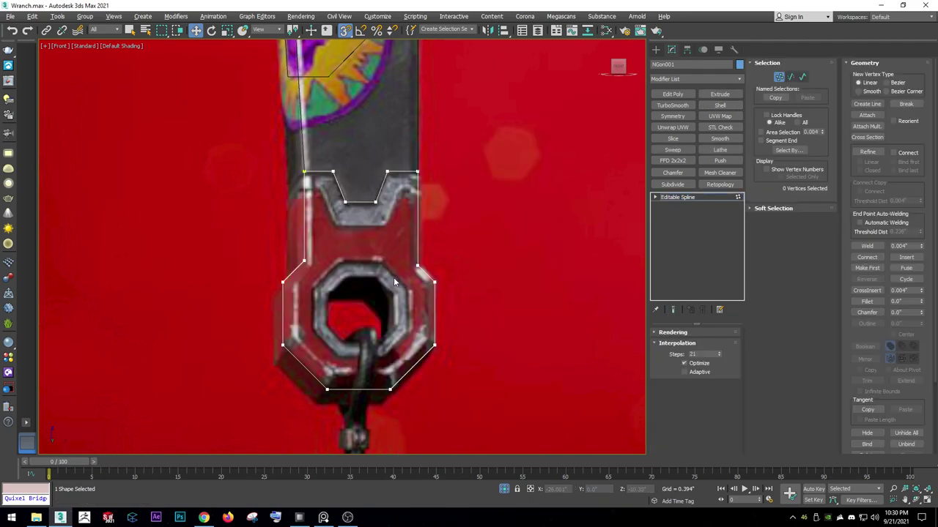
pyautogui.click(655, 49)
pyautogui.scroll(-5, 461, 221)
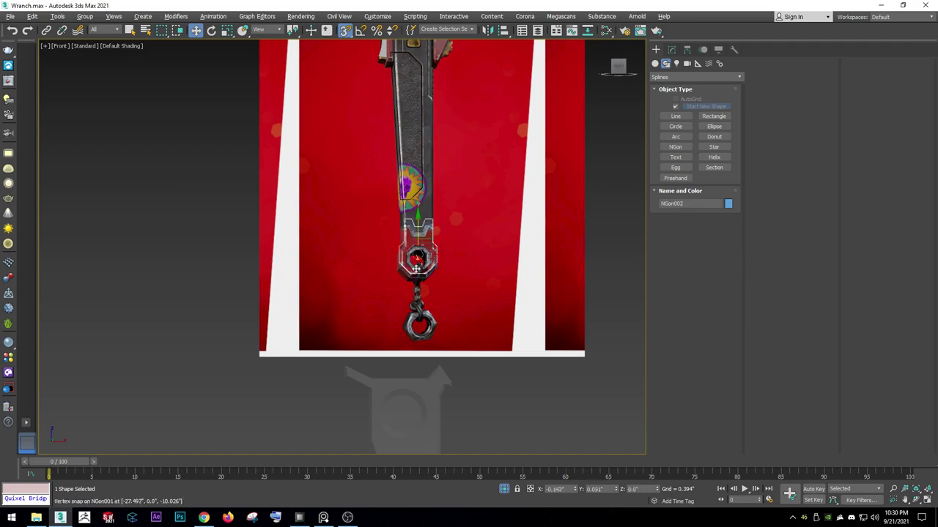
pyautogui.moveTo(432, 229); pyautogui.dragTo(504, 441)
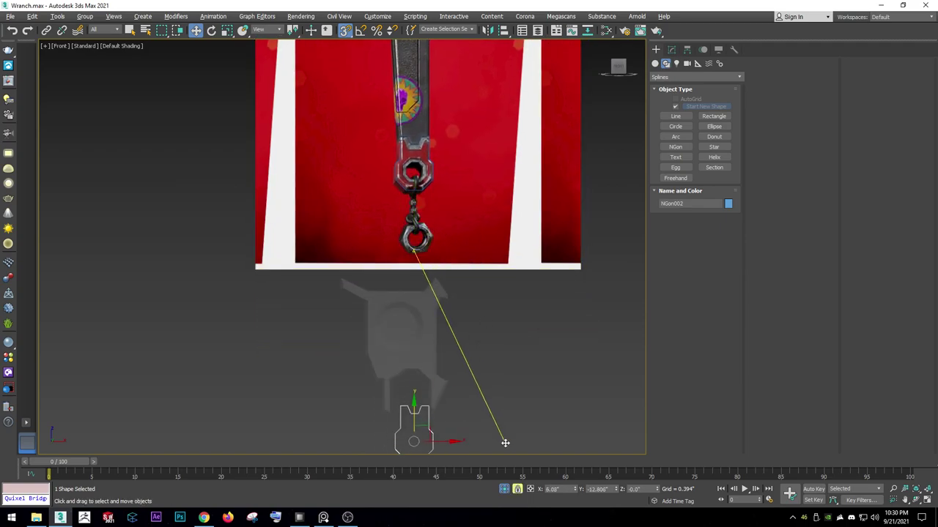
# Convert the NGon001 wrench-head outline into an Editable Poly.
pyautogui.scroll(6, 399, 159)
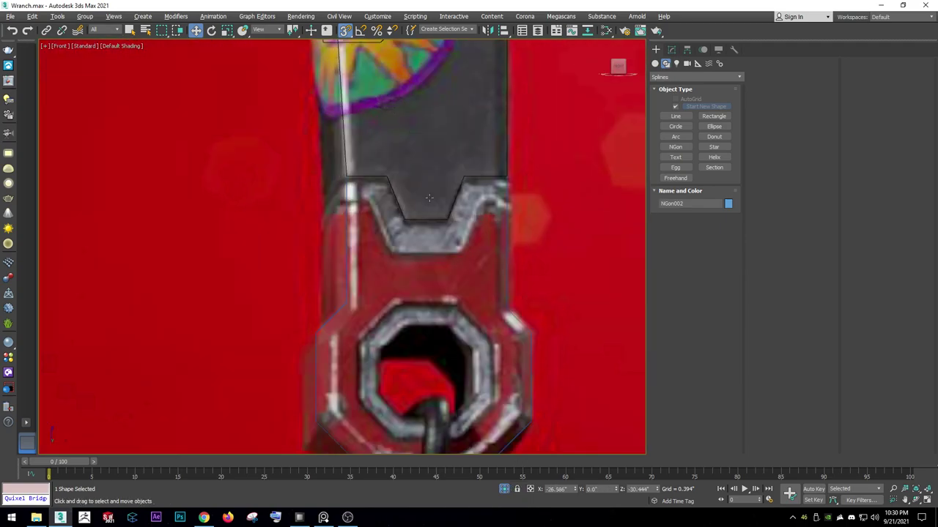
pyautogui.click(506, 208)
pyautogui.scroll(-3, 506, 215)
pyautogui.scroll(2, 524, 210)
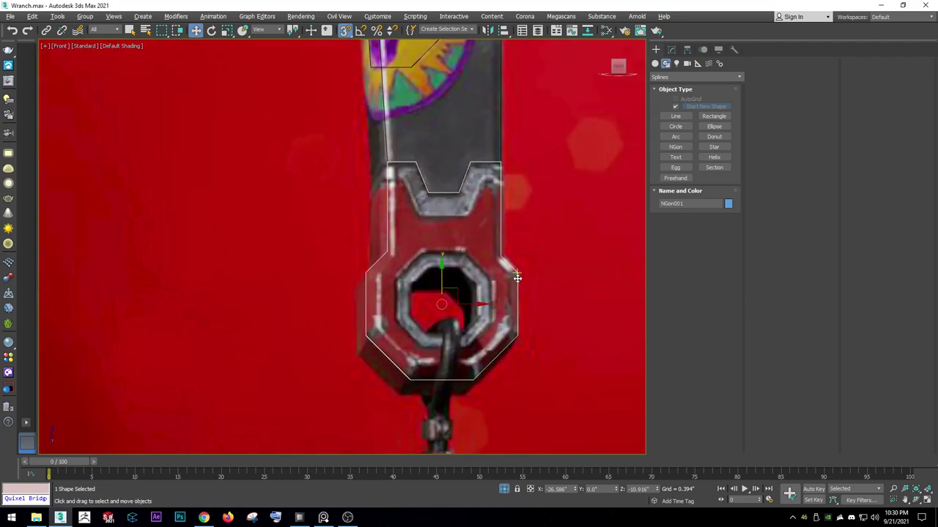
pyautogui.scroll(1, 529, 208)
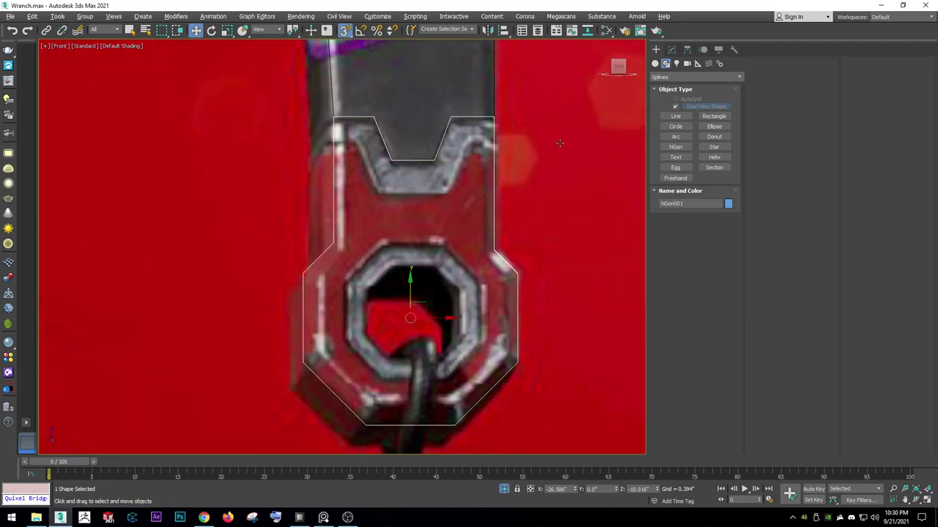
pyautogui.click(676, 51)
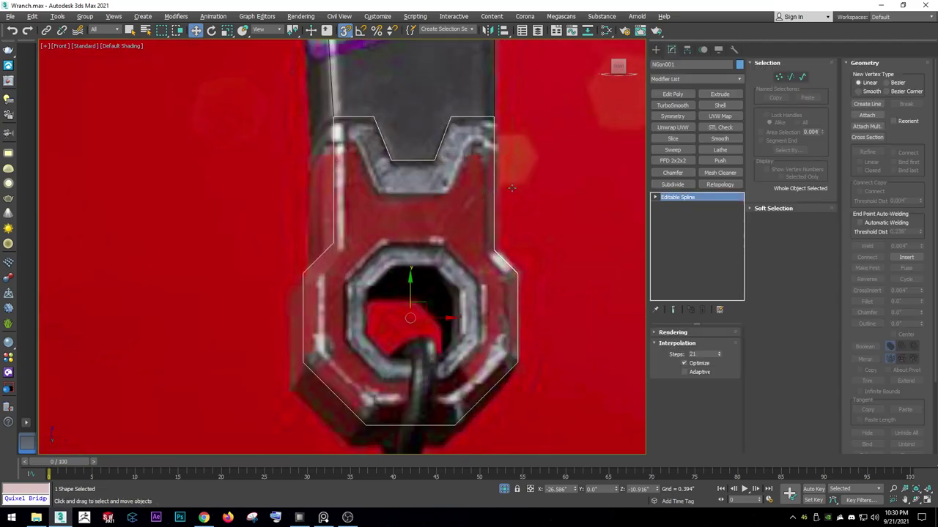
pyautogui.rightClick(699, 244)
pyautogui.click(722, 328)
# Close the Slate Material Editor and recentre the view on the wrench head.
pyautogui.press('m')
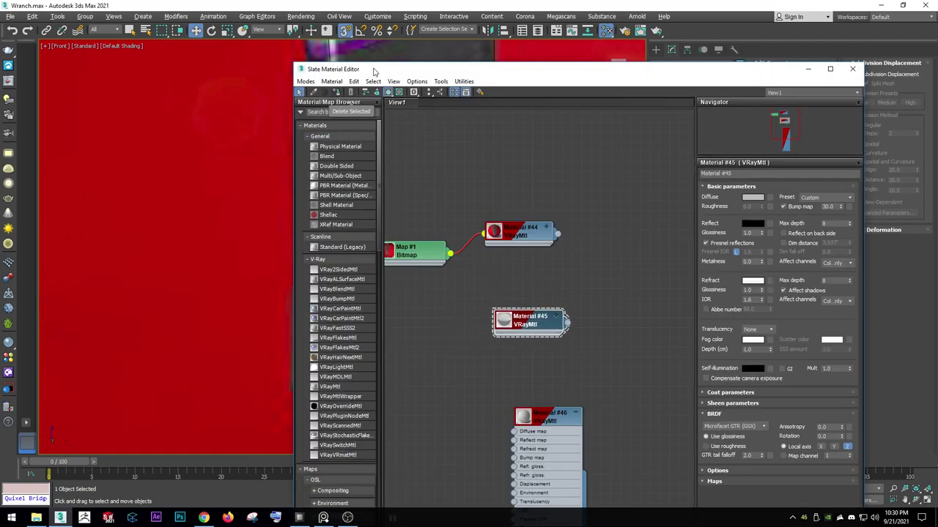
pyautogui.moveTo(377, 74); pyautogui.dragTo(534, 76)
pyautogui.rightClick(535, 76)
pyautogui.click(551, 144)
pyautogui.moveTo(547, 210); pyautogui.dragTo(529, 194, button='middle')
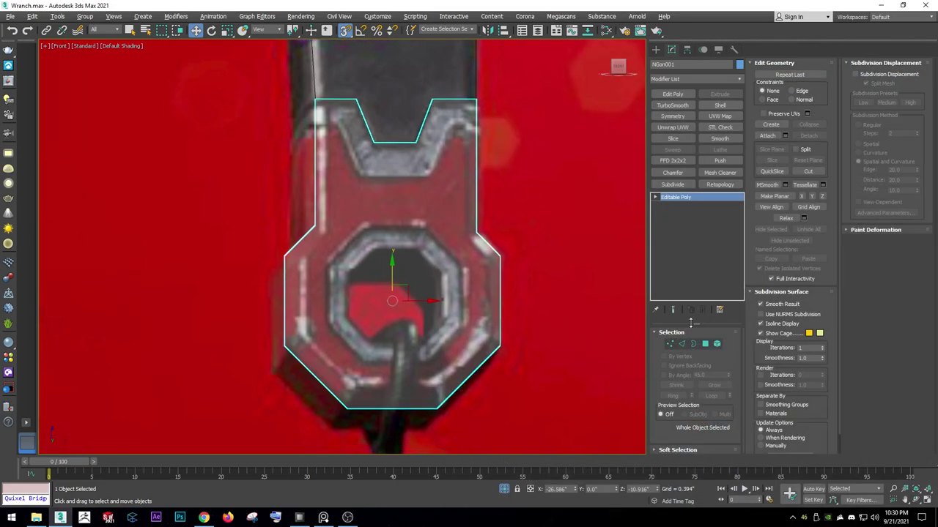
# Show the poly's edges and test selecting and moving the right corner vertices.
pyautogui.click(682, 344)
pyautogui.press('F4')
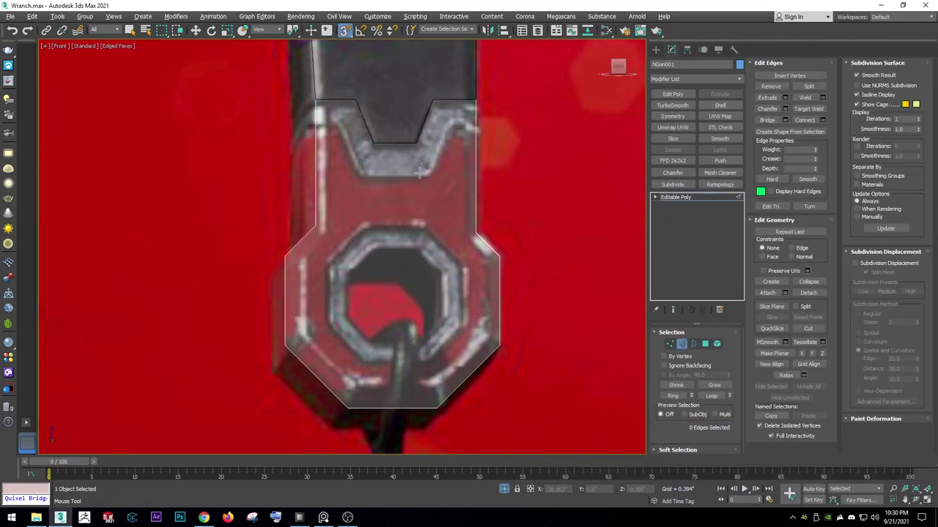
pyautogui.press('w')
pyautogui.press('1')
pyautogui.moveTo(322, 237); pyautogui.dragTo(320, 237)
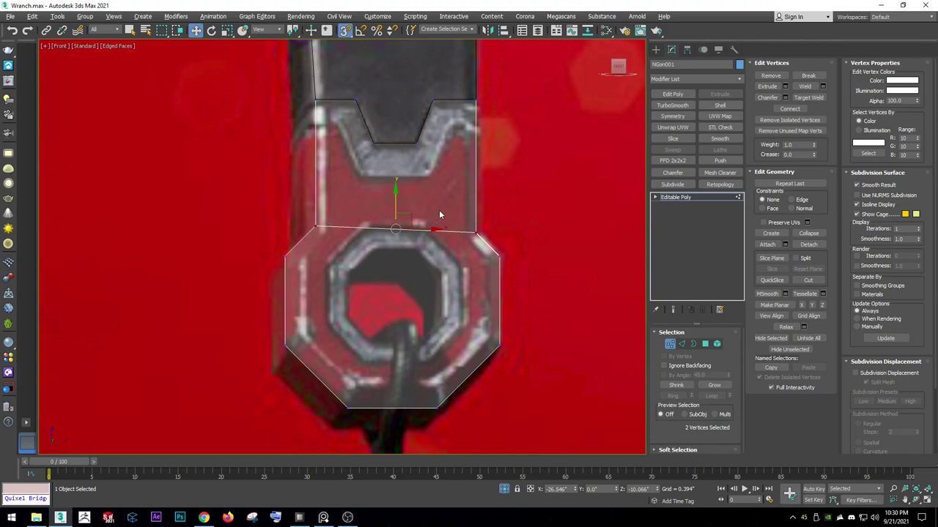
pyautogui.press('F3')
pyautogui.moveTo(462, 218); pyautogui.dragTo(509, 264)
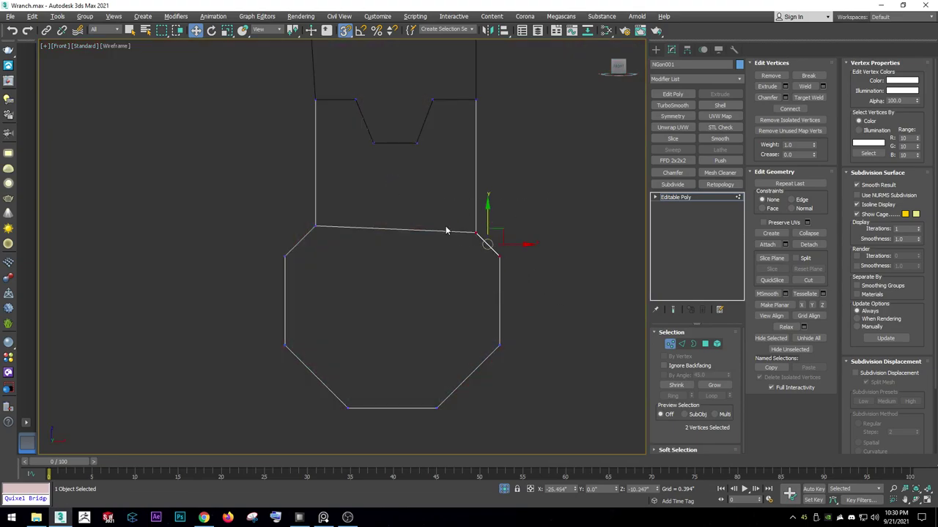
pyautogui.moveTo(430, 210)
pyautogui.mouseDown()
pyautogui.moveTo(503, 247)
pyautogui.moveTo(320, 222)
pyautogui.mouseUp()
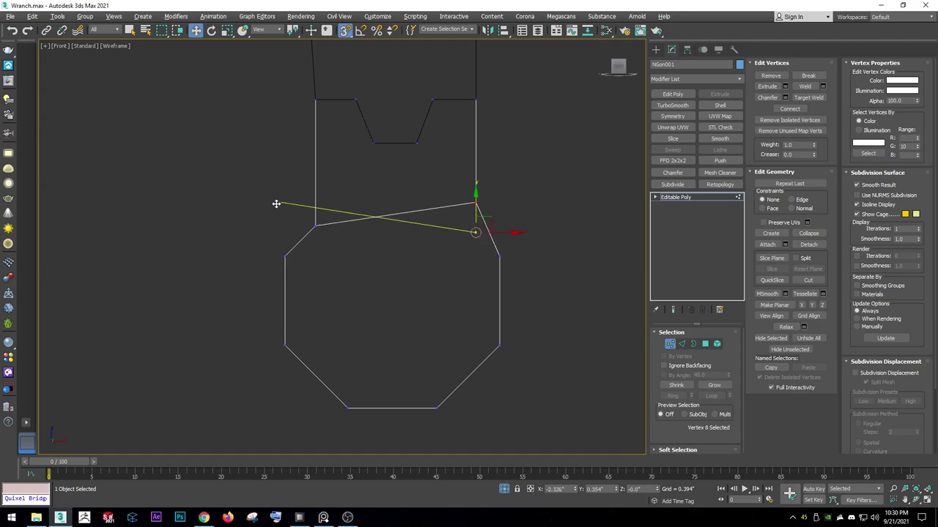
pyautogui.rightClick(321, 222)
# Centre NGon001's pivot on the object.
pyautogui.click(680, 198)
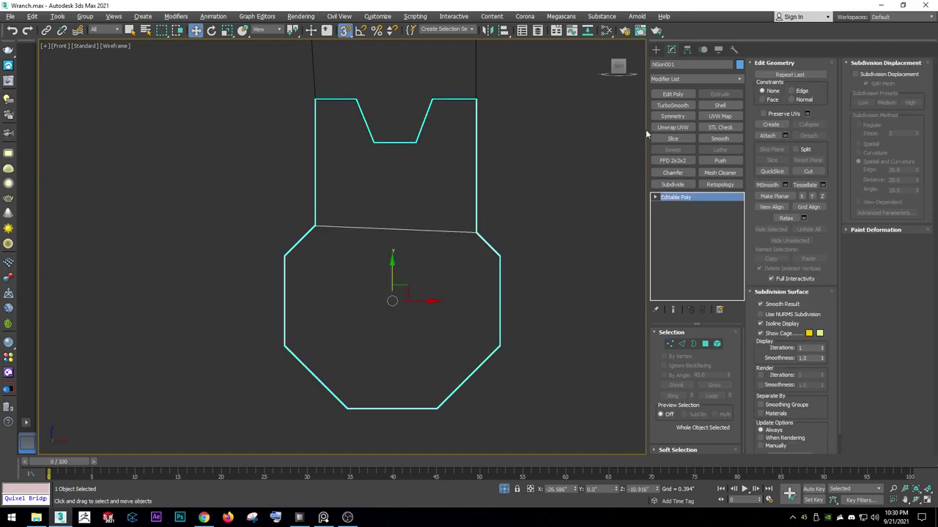
pyautogui.click(686, 50)
pyautogui.click(693, 123)
pyautogui.click(694, 171)
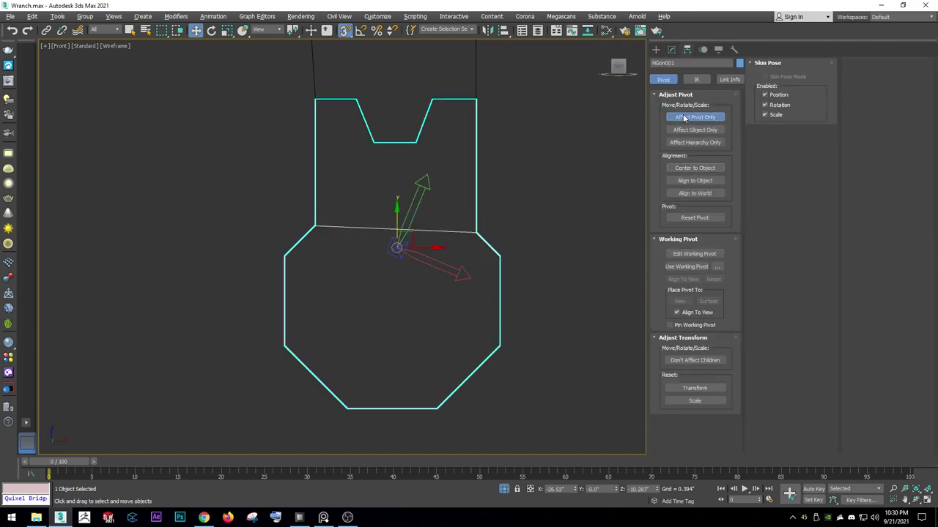
pyautogui.click(670, 51)
pyautogui.rightClick(540, 185)
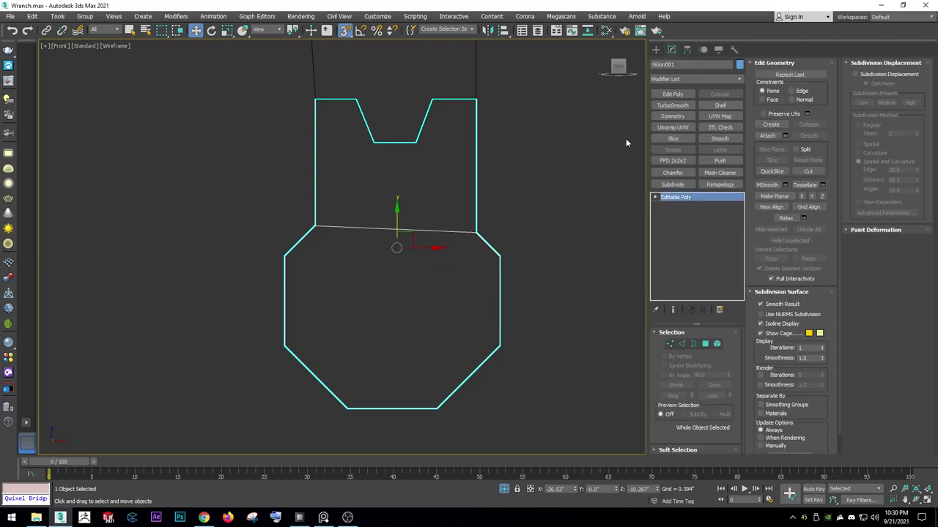
pyautogui.click(676, 117)
pyautogui.hotkey('ctrl', 'z')
# Apply Reset XForm to NGon001 and collapse the stack into the poly.
pyautogui.click(734, 50)
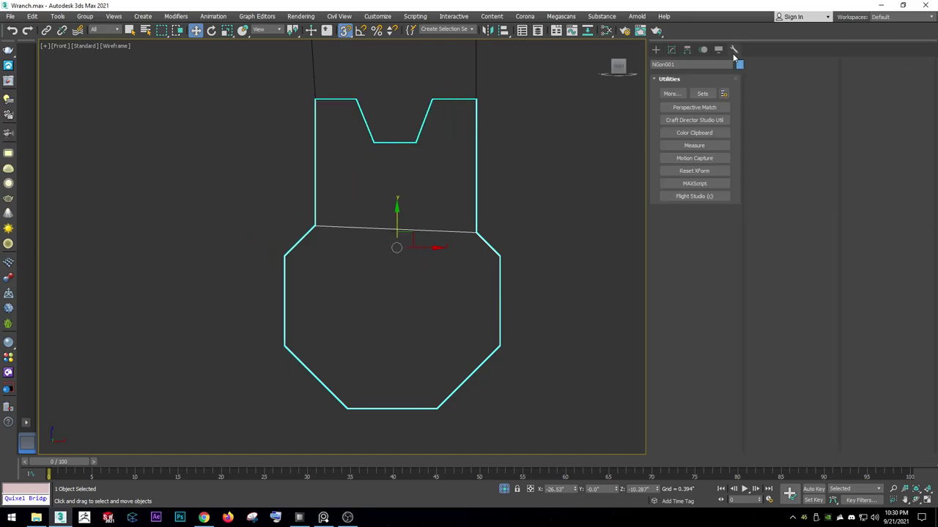
pyautogui.click(700, 172)
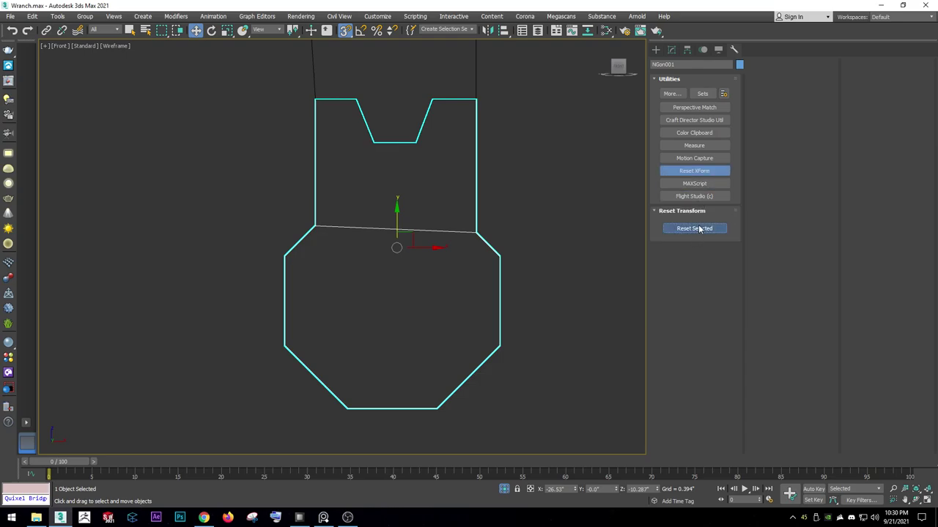
pyautogui.click(671, 49)
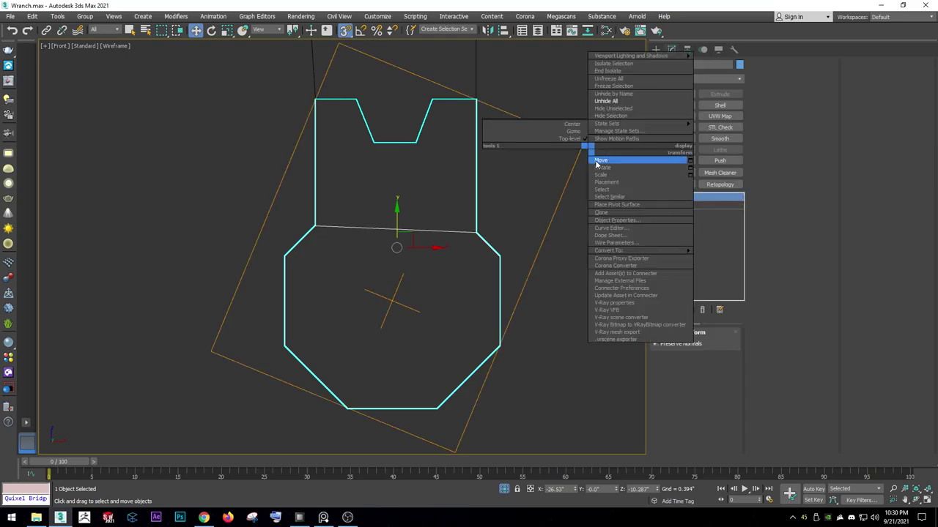
pyautogui.click(734, 50)
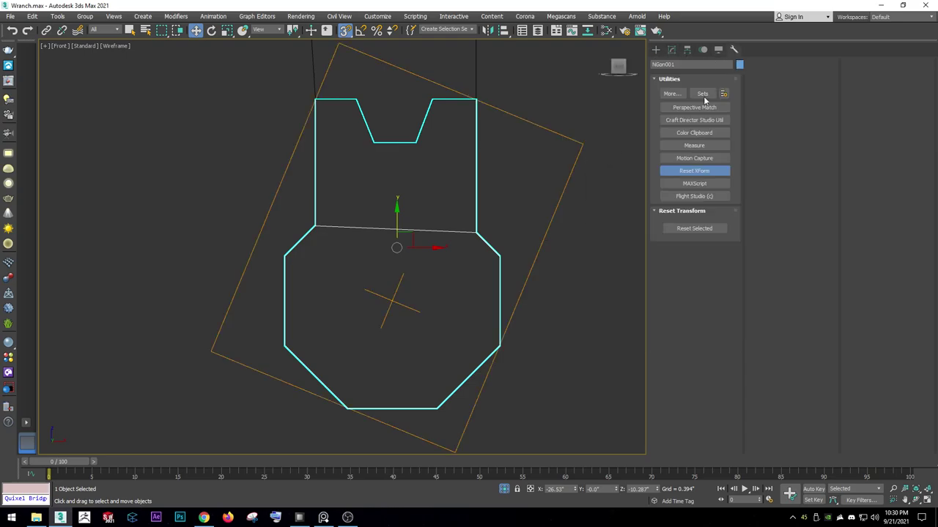
pyautogui.click(693, 229)
pyautogui.click(693, 229)
pyautogui.click(671, 49)
pyautogui.rightClick(678, 205)
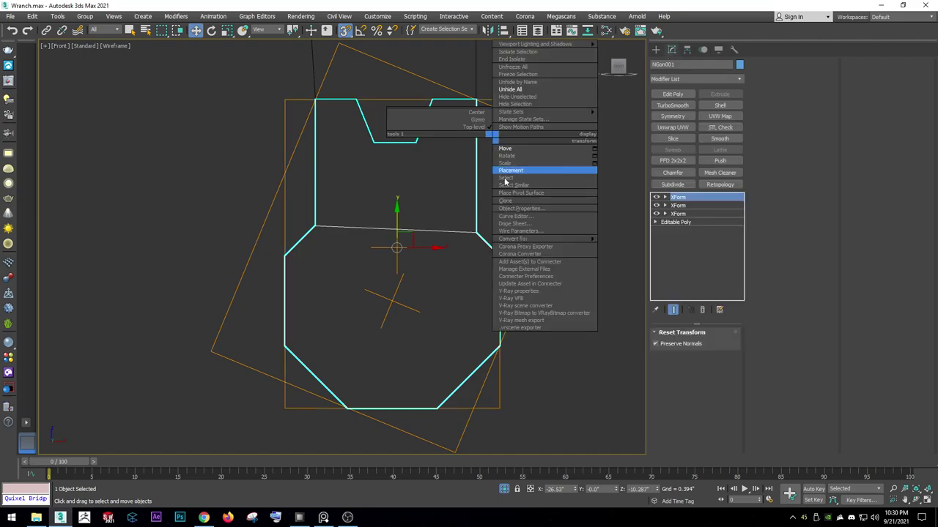
pyautogui.click(622, 244)
# Add a Symmetry modifier with Flip enabled and convert the result to Editable Poly.
pyautogui.click(673, 117)
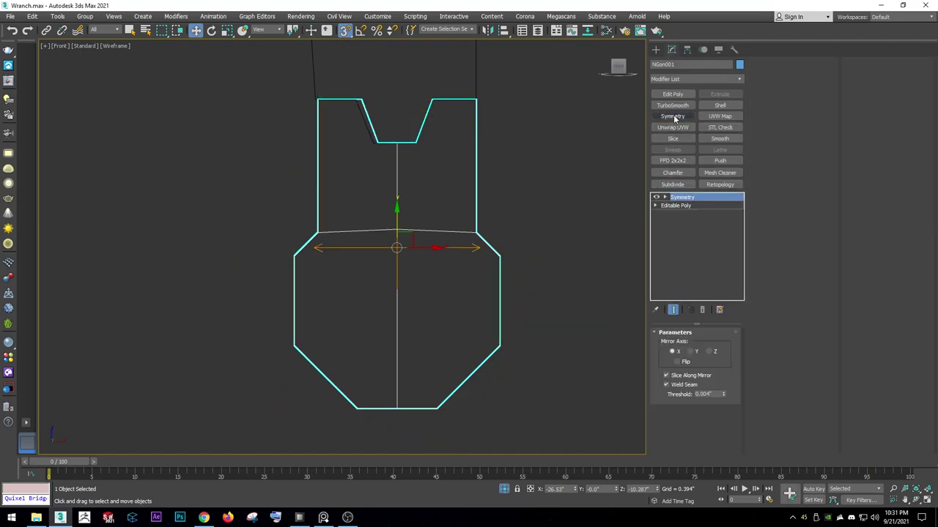
pyautogui.click(678, 362)
pyautogui.press('F3')
pyautogui.press('F3')
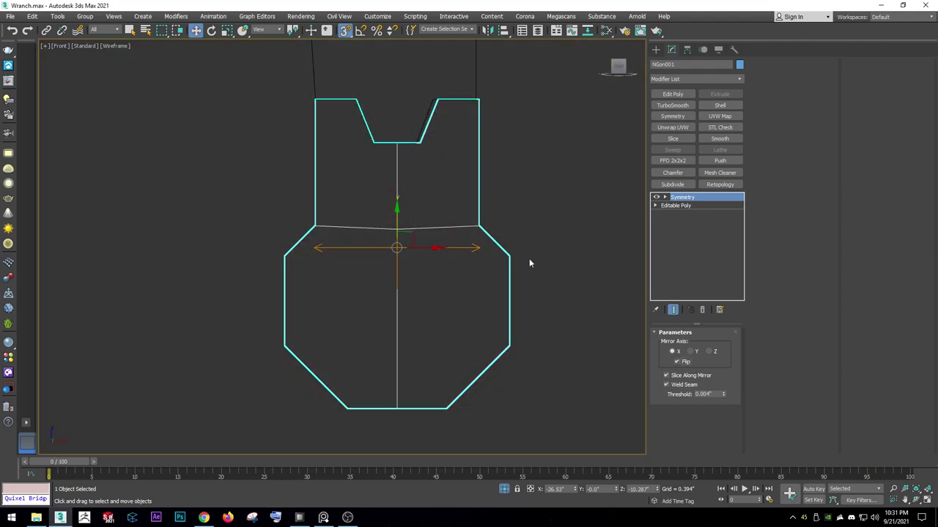
pyautogui.rightClick(496, 241)
pyautogui.click(619, 341)
# Snap the notch's right-side vertices onto the reference corner.
pyautogui.press('1')
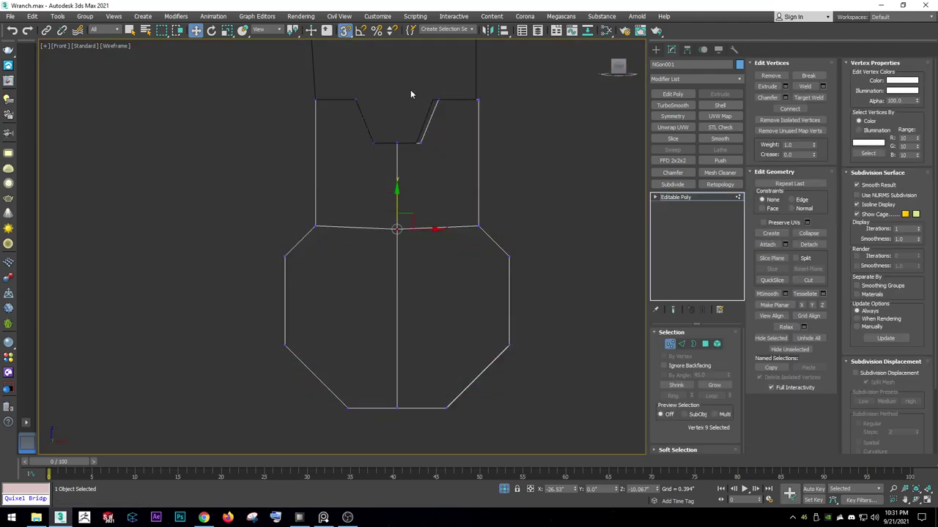
pyautogui.moveTo(410, 89); pyautogui.dragTo(588, 434)
pyautogui.press('F3')
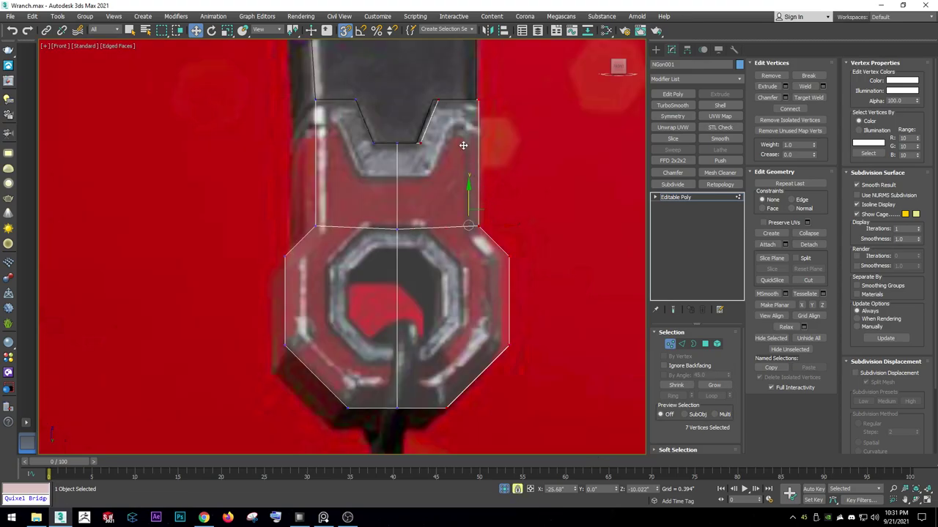
pyautogui.scroll(5, 425, 79)
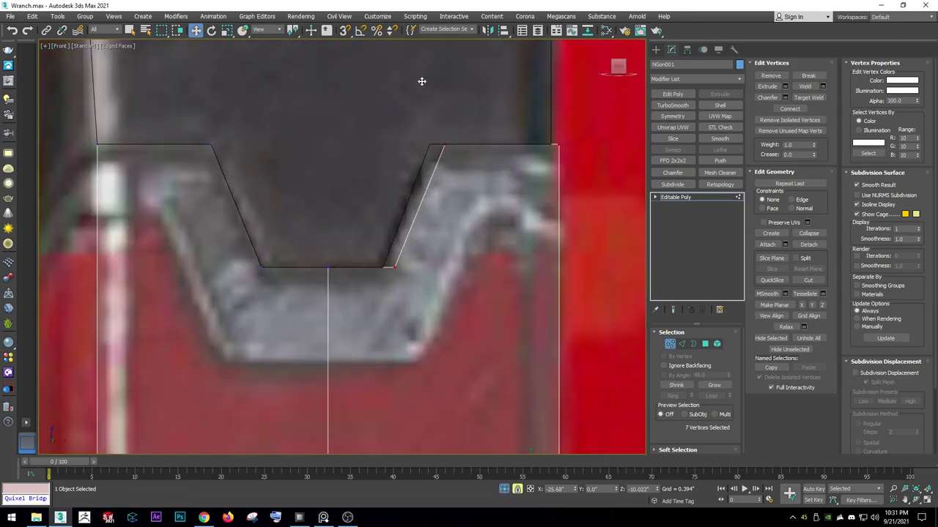
pyautogui.scroll(5, 473, 216)
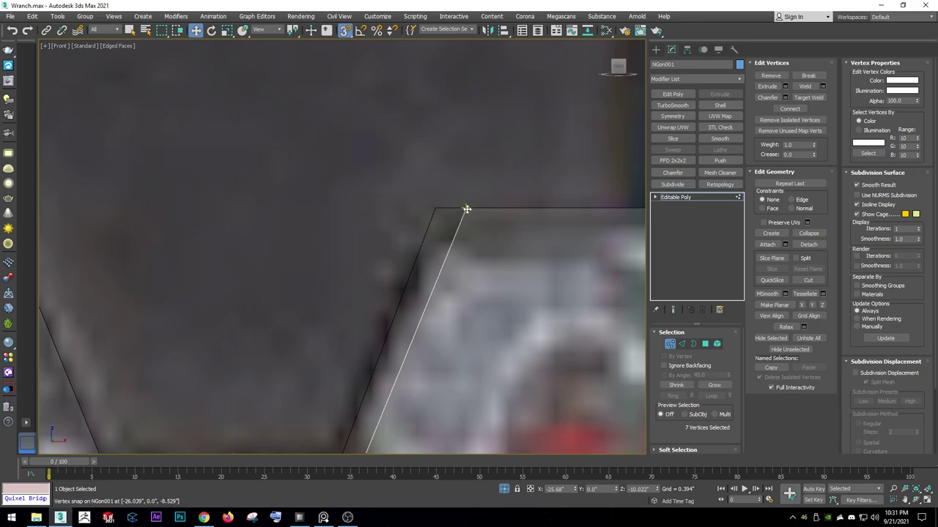
pyautogui.moveTo(464, 208); pyautogui.dragTo(438, 209)
pyautogui.scroll(-3, 445, 180)
pyautogui.press('1')
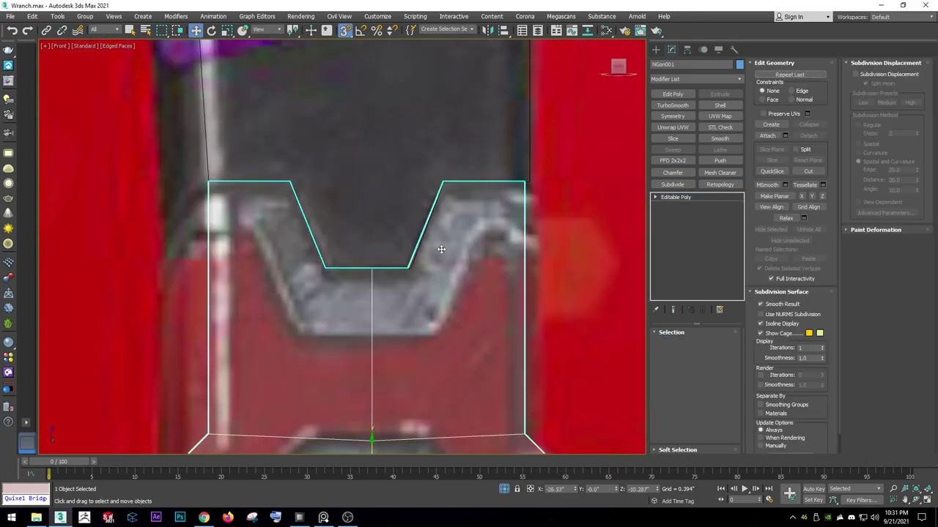
# Inspect the notch outline Line026's vertices, then reselect the NGon001 poly.
pyautogui.click(528, 155)
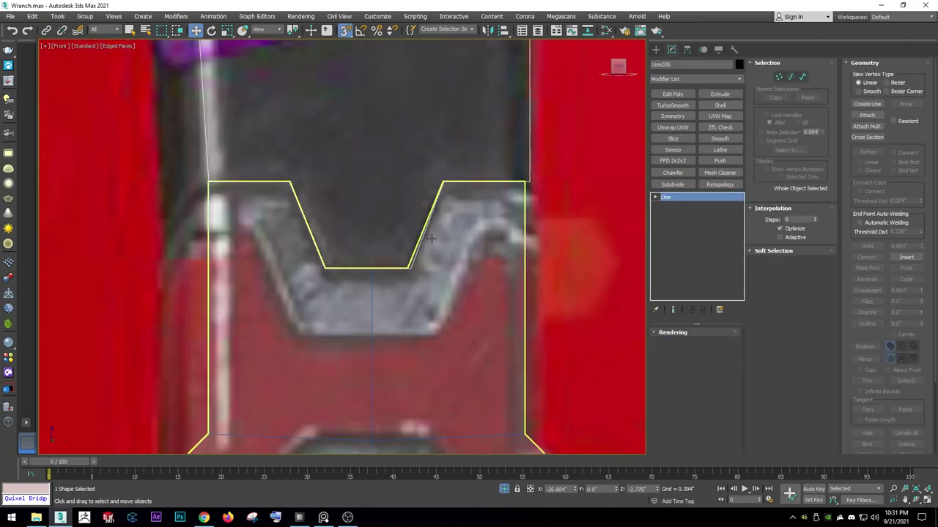
pyautogui.press('1')
pyautogui.scroll(4, 429, 236)
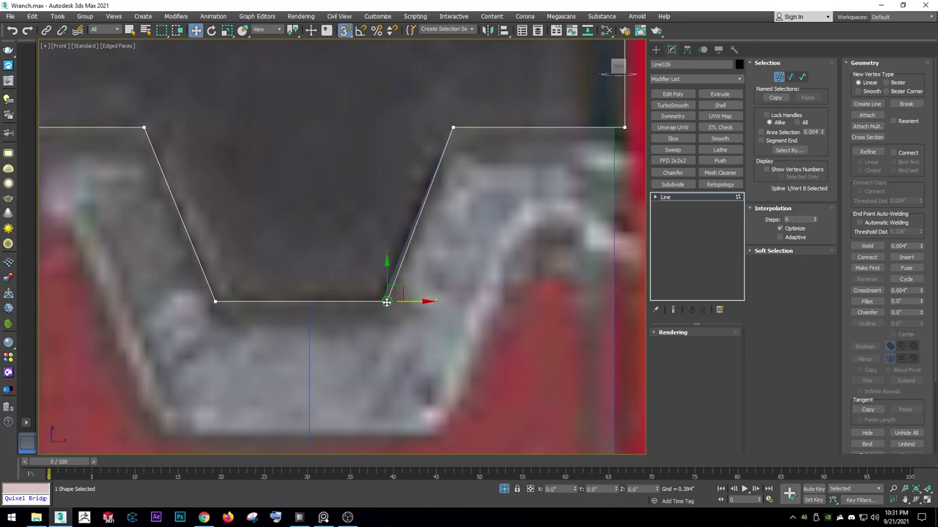
pyautogui.scroll(3, 386, 301)
pyautogui.press('1')
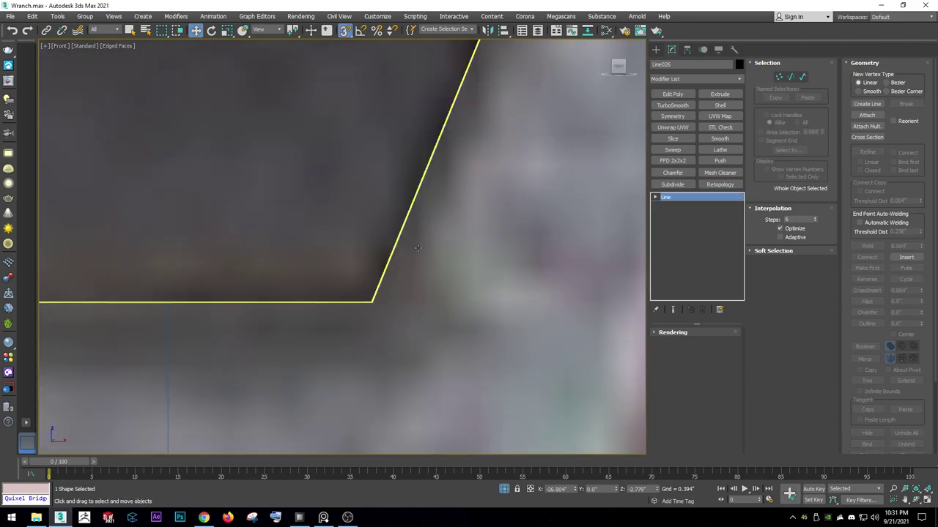
pyautogui.scroll(-5, 417, 248)
pyautogui.click(448, 277)
pyautogui.scroll(-1, 450, 289)
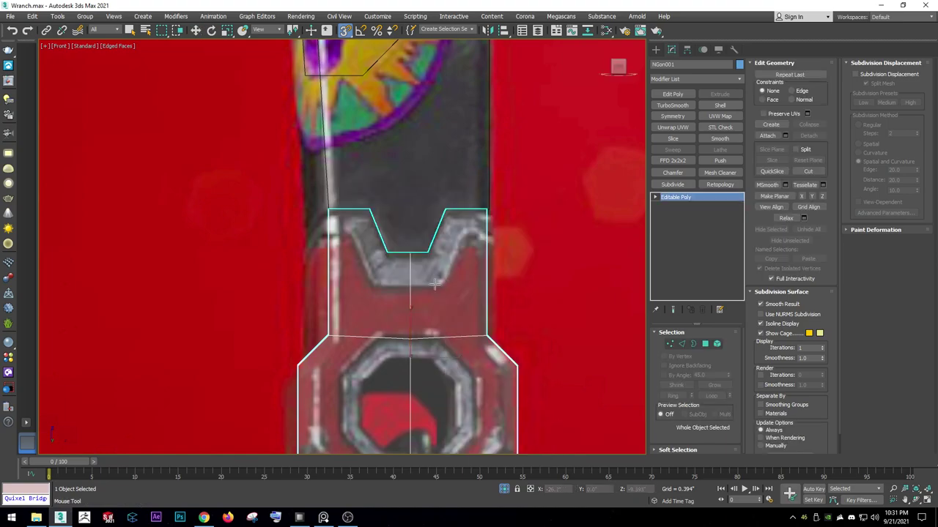
# Cut a new edge downward from the notch corner vertex.
pyautogui.rightClick(415, 297)
pyautogui.click(401, 228)
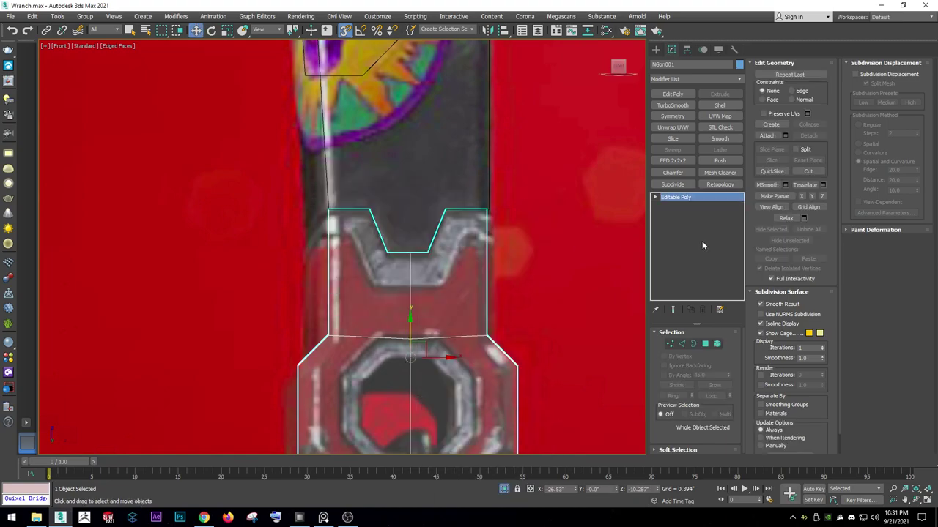
pyautogui.press('1')
pyautogui.rightClick(433, 272)
pyautogui.click(381, 293)
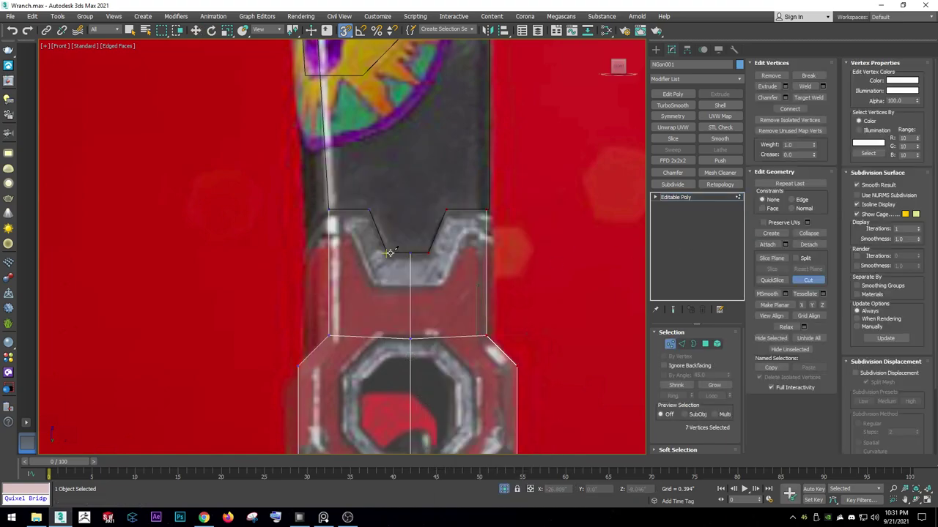
pyautogui.moveTo(391, 250); pyautogui.dragTo(390, 191, button='middle')
pyautogui.click(388, 192)
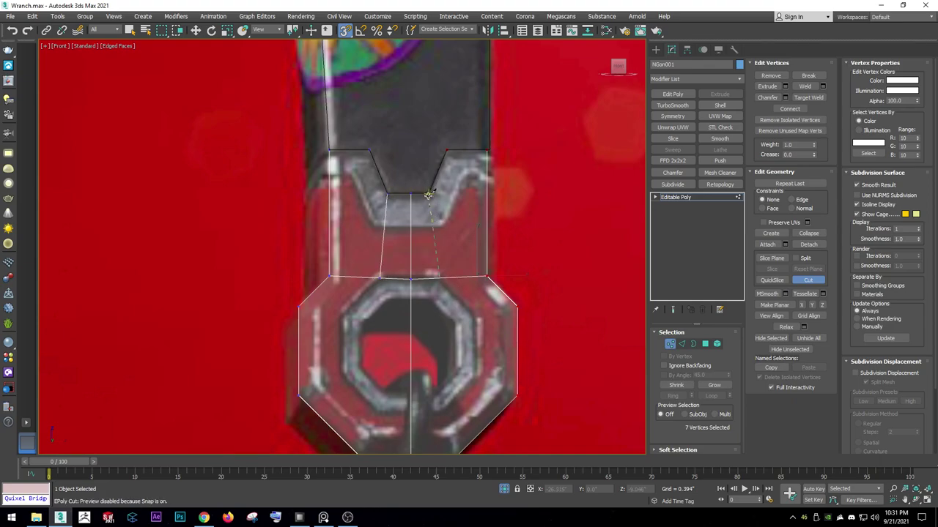
pyautogui.rightClick(440, 187)
pyautogui.press('1')
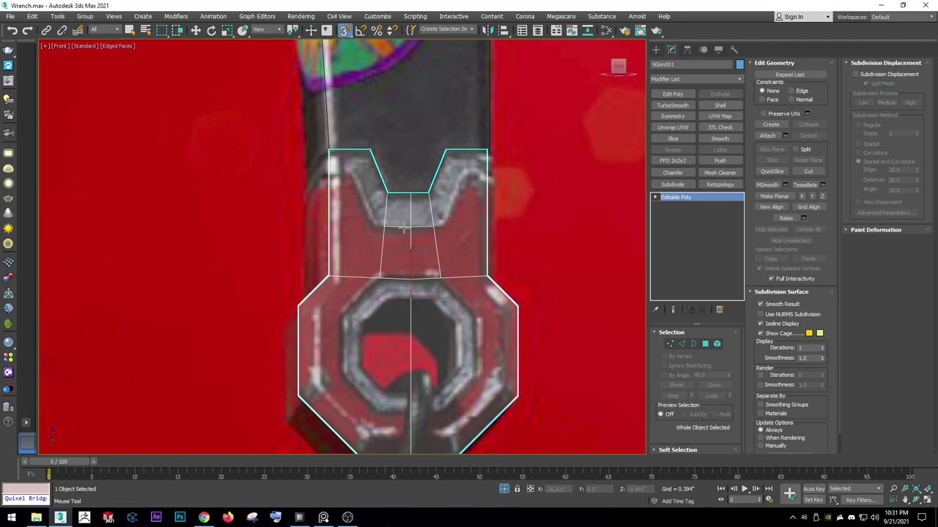
# Cut a second edge down from the other notch corner.
pyautogui.press('2')
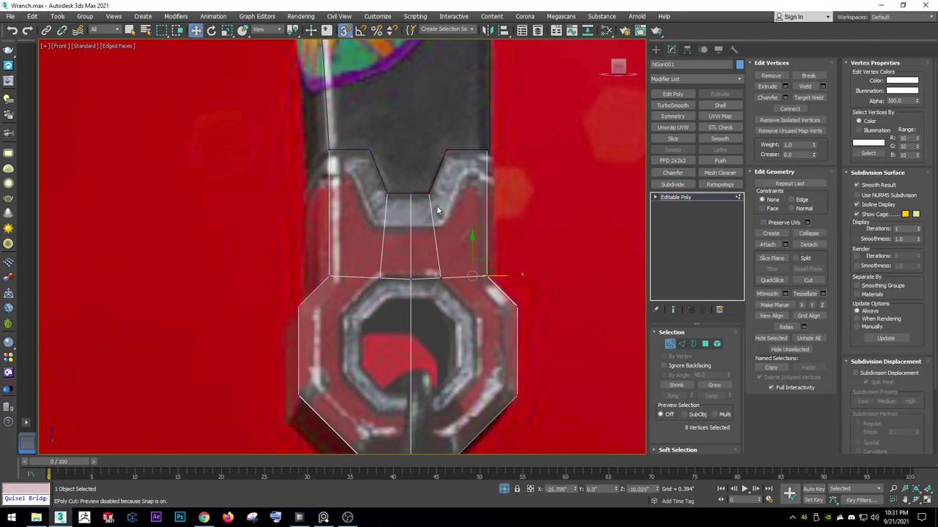
pyautogui.doubleClick(437, 206)
pyautogui.rightClick(450, 210)
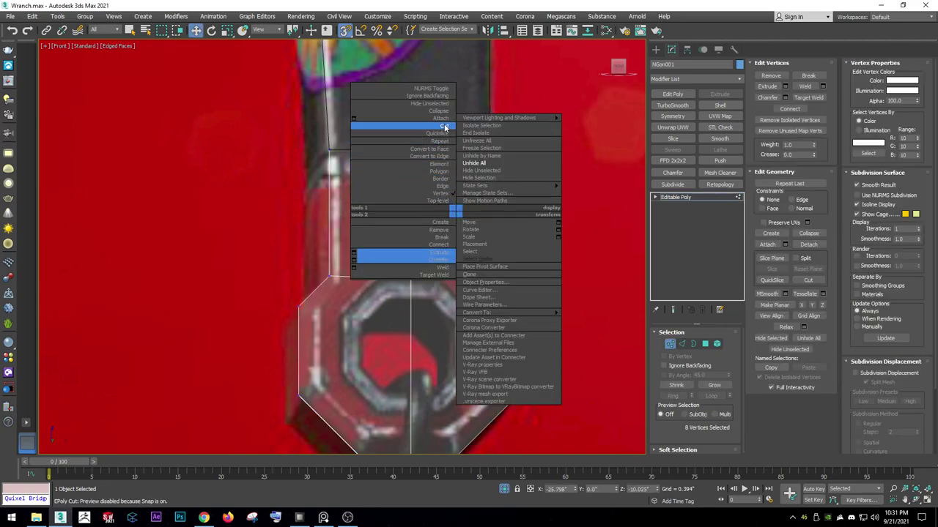
pyautogui.click(447, 150)
pyautogui.click(469, 277)
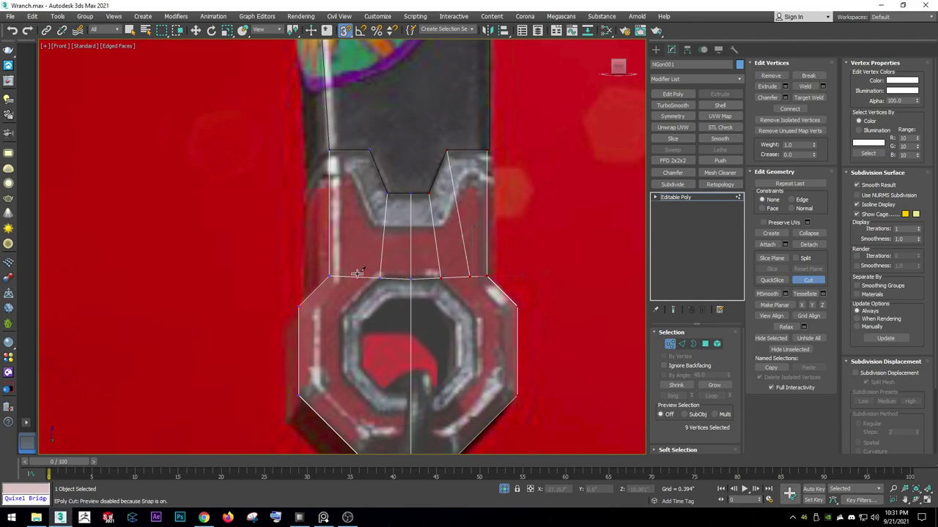
pyautogui.rightClick(367, 201)
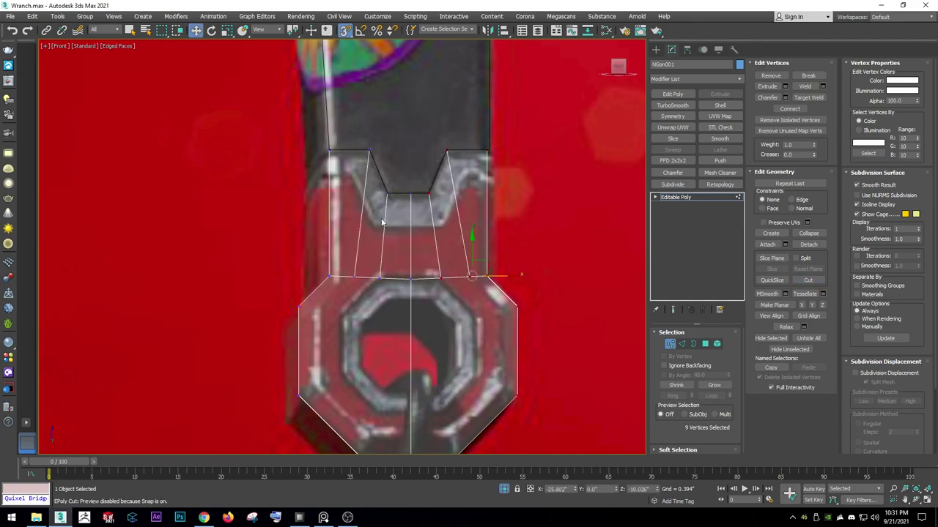
# Slide the left notch vertices along X so the edges follow the bevelled sides.
pyautogui.press('w')
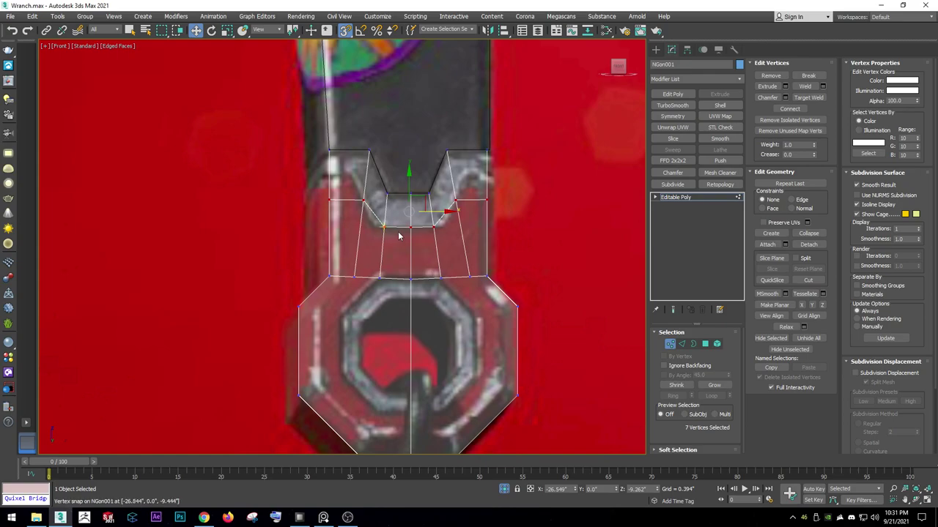
pyautogui.press('1')
pyautogui.press('1')
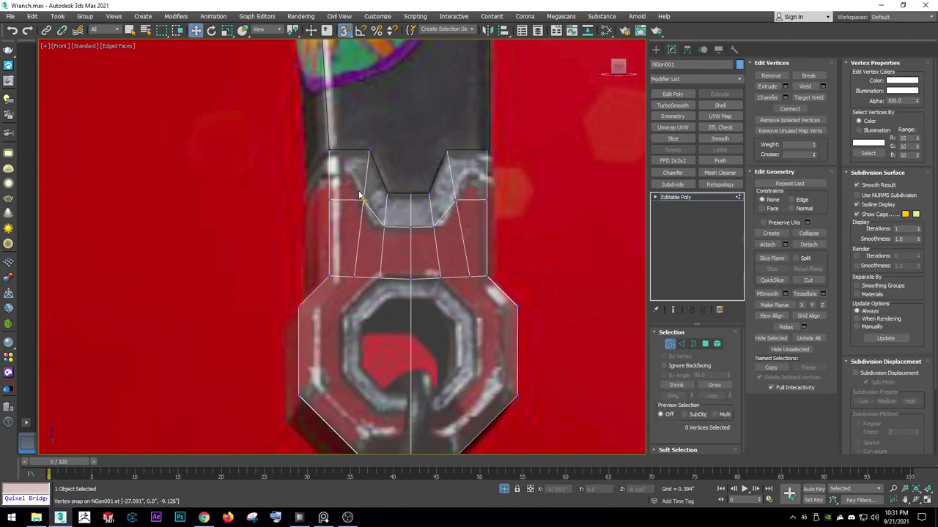
pyautogui.scroll(5, 383, 230)
pyautogui.moveTo(351, 203)
pyautogui.mouseDown()
pyautogui.moveTo(290, 170)
pyautogui.moveTo(323, 160)
pyautogui.mouseUp()
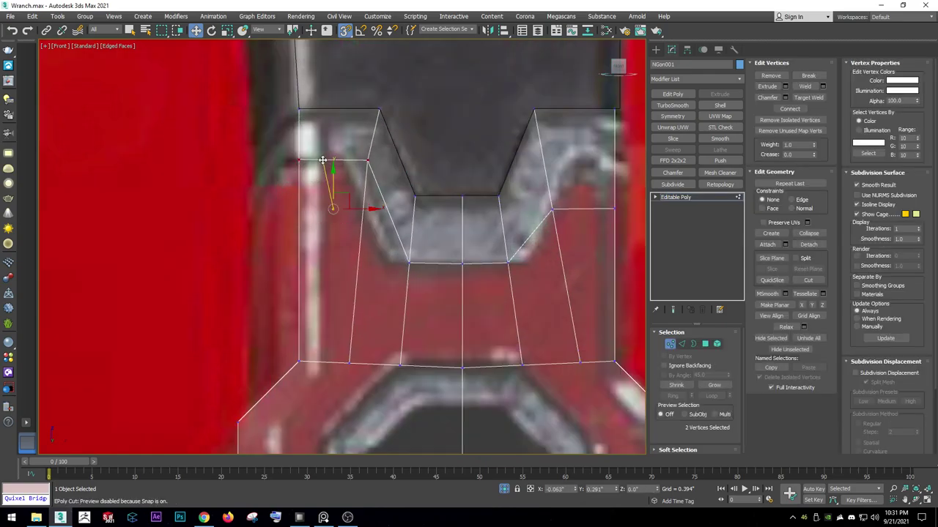
pyautogui.click(367, 158)
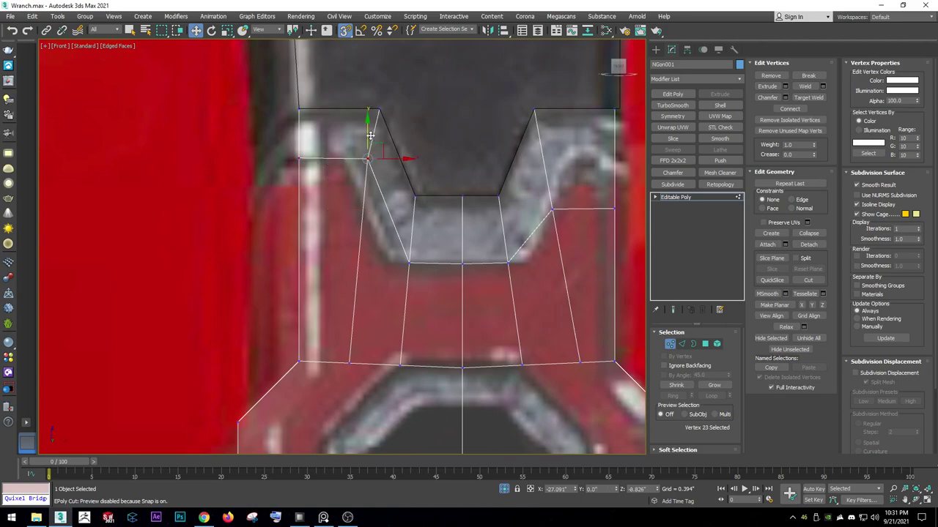
pyautogui.click(409, 261)
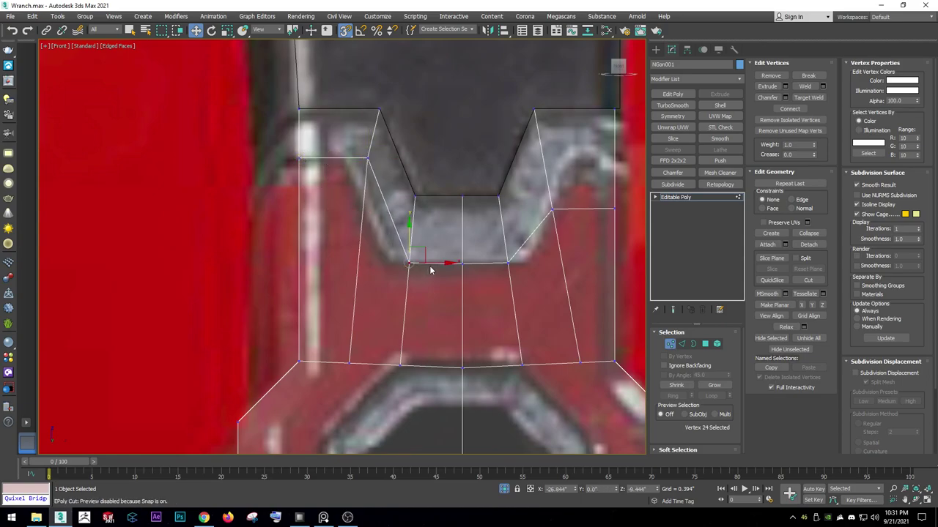
pyautogui.moveTo(408, 262); pyautogui.dragTo(391, 262)
pyautogui.click(366, 159)
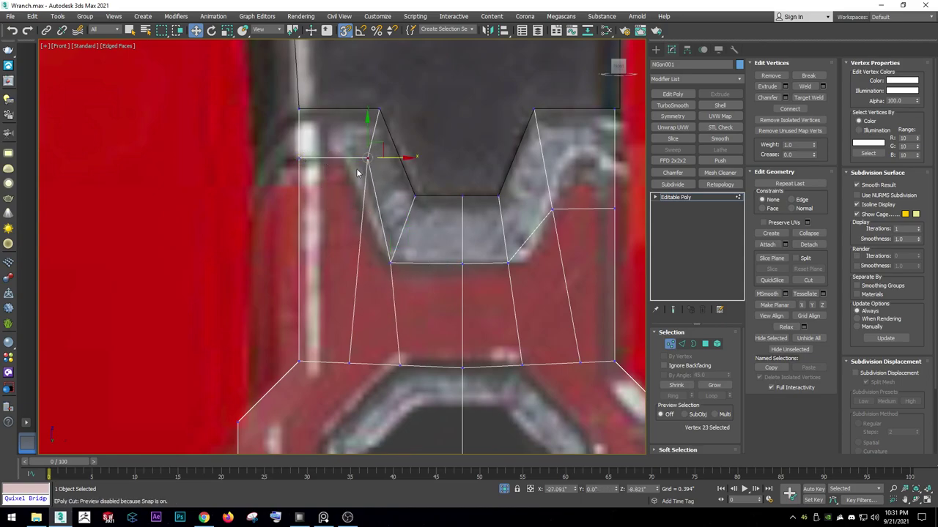
pyautogui.moveTo(394, 158); pyautogui.dragTo(345, 160)
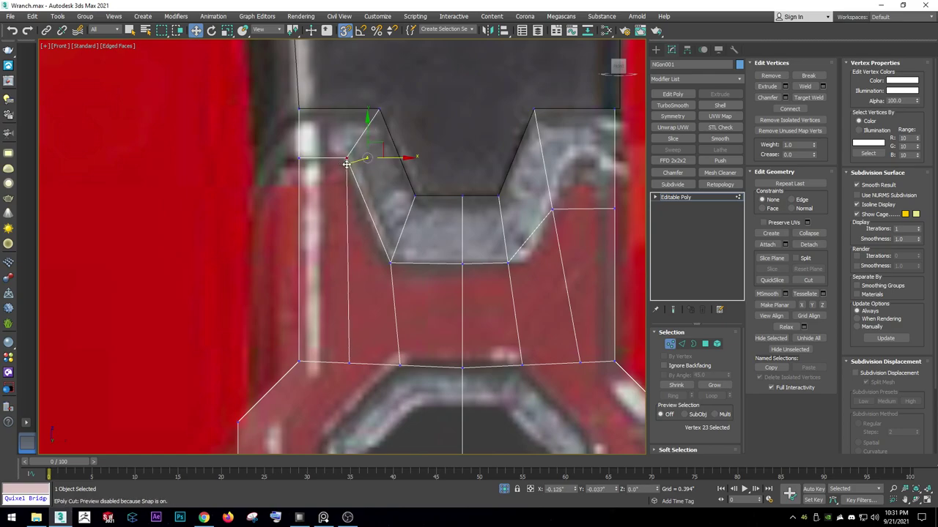
# Check the new edges in wireframe, deselect, and restore shaded display.
pyautogui.press('F3')
pyautogui.click(328, 196)
pyautogui.scroll(-2, 326, 196)
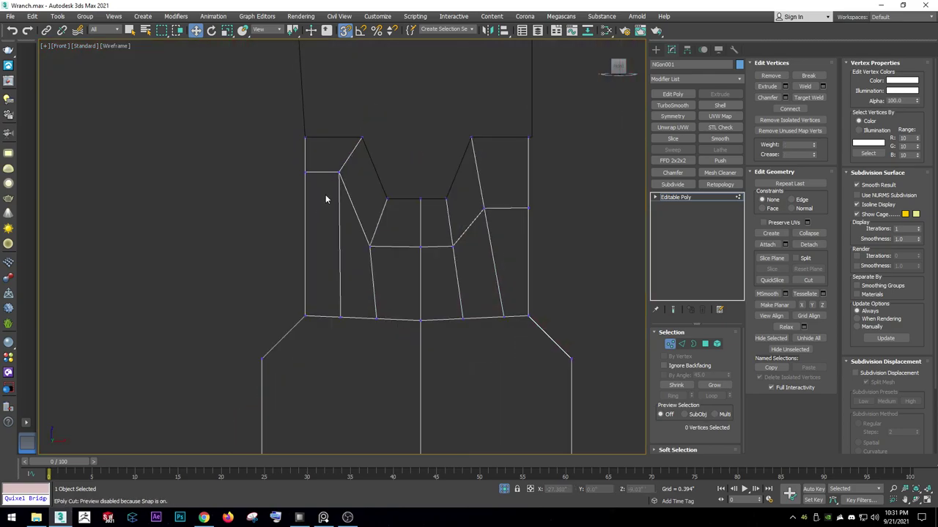
pyautogui.press('F3')
# Add a Symmetry modifier to NGon001 with Flip enabled.
pyautogui.click(677, 198)
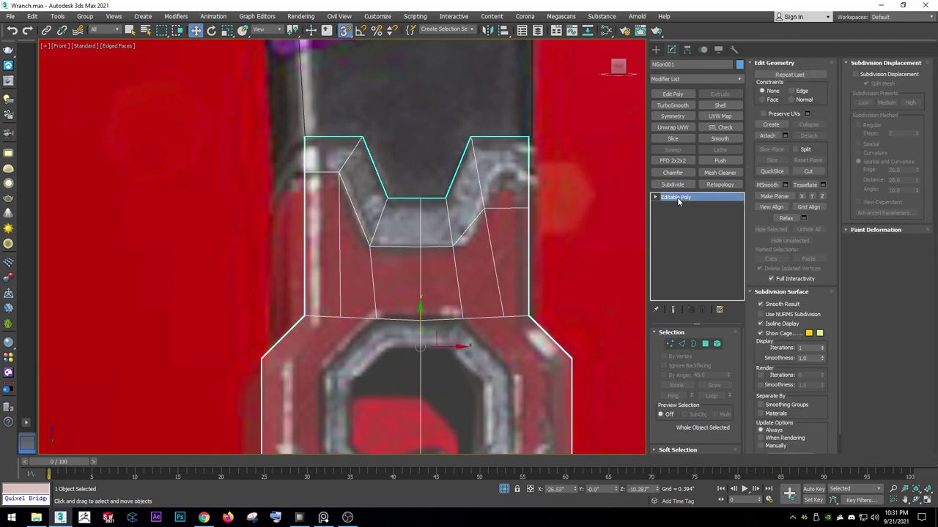
pyautogui.click(673, 117)
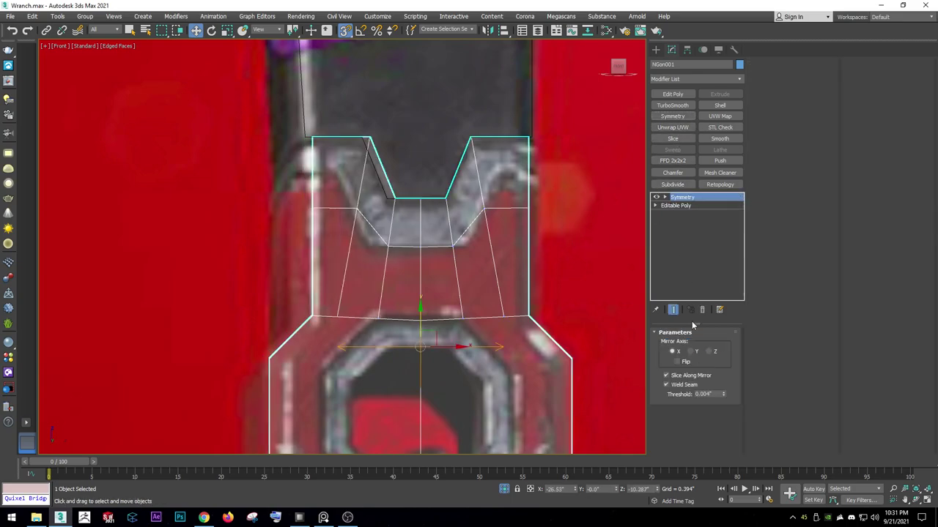
pyautogui.click(683, 364)
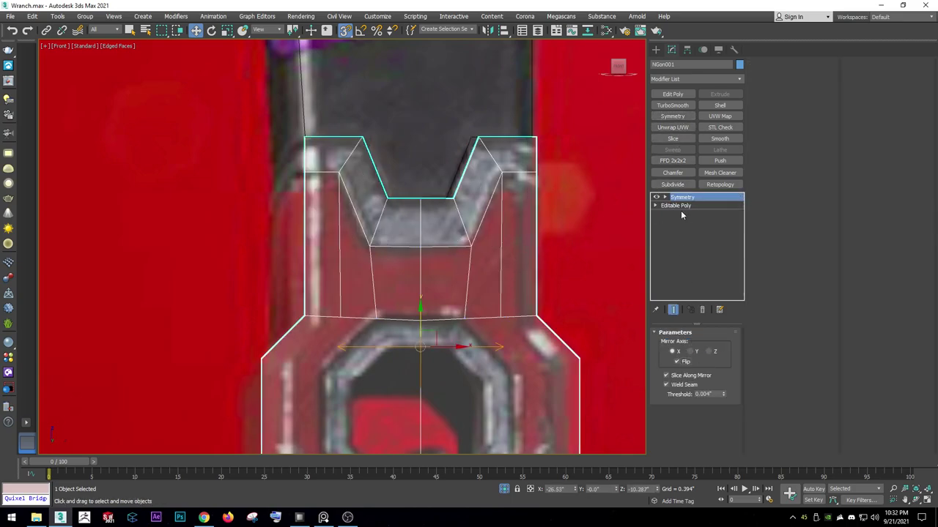
# Move the Symmetry mirror plane left to centre it on the notch.
pyautogui.click(655, 206)
pyautogui.click(665, 198)
pyautogui.press('1')
pyautogui.scroll(-4, 507, 225)
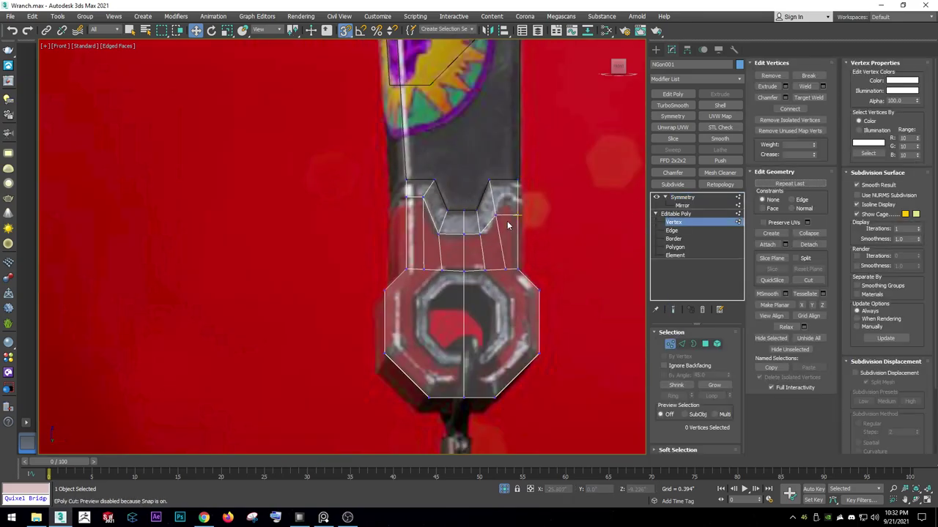
pyautogui.click(683, 206)
pyautogui.click(681, 222)
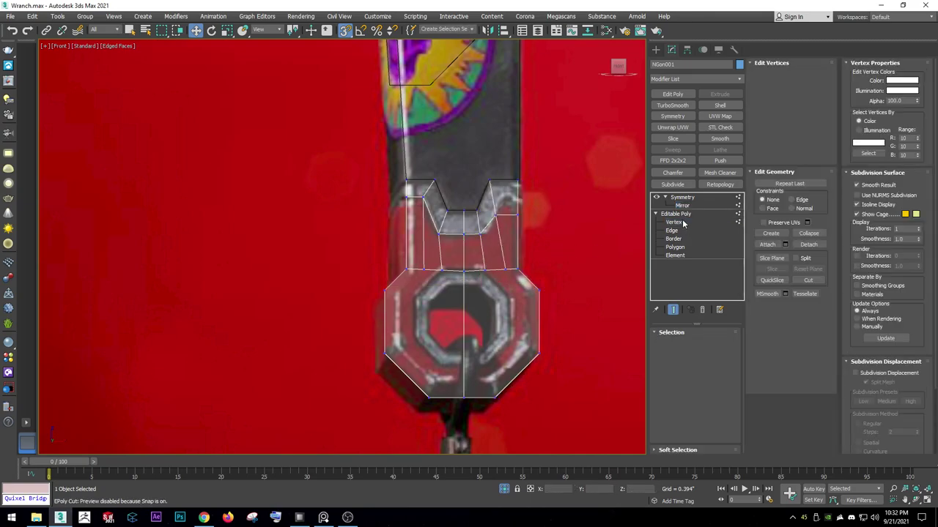
pyautogui.click(685, 213)
pyautogui.click(682, 206)
pyautogui.click(680, 223)
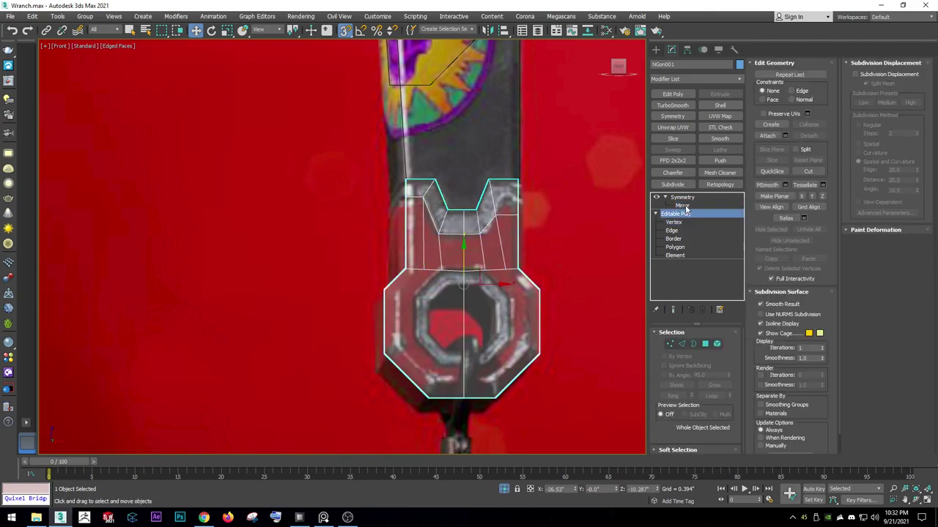
pyautogui.click(683, 206)
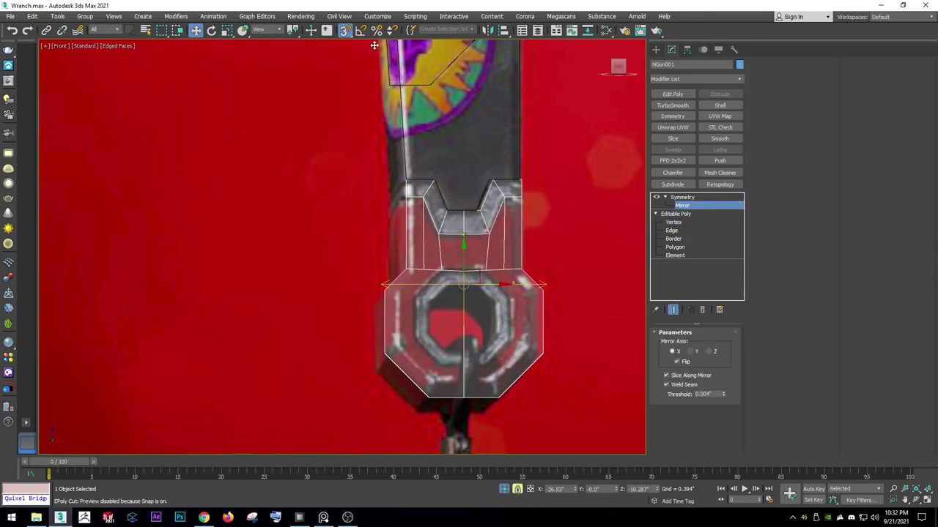
pyautogui.scroll(3, 469, 187)
pyautogui.moveTo(547, 228); pyautogui.dragTo(539, 233)
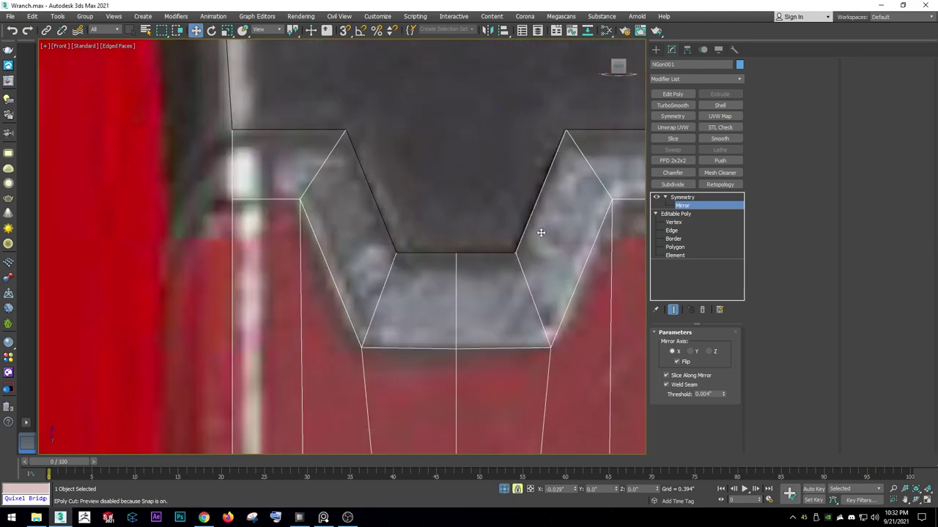
pyautogui.scroll(-3, 479, 201)
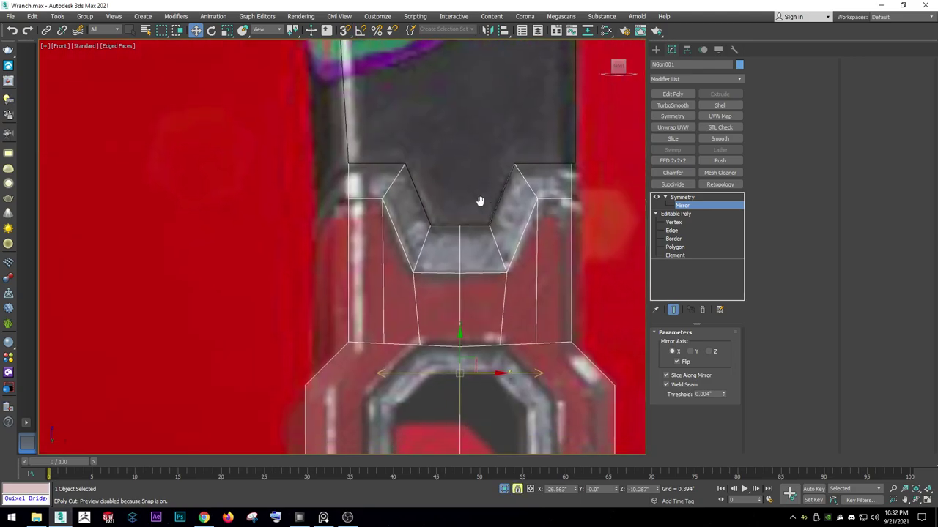
# Collapse the mirrored model into a single Editable Poly.
pyautogui.rightClick(453, 180)
pyautogui.click(578, 291)
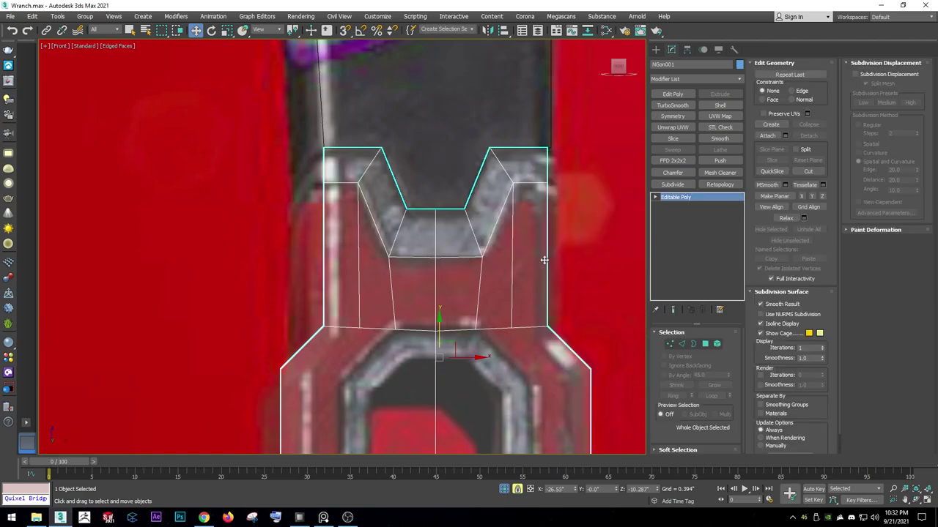
pyautogui.scroll(-2, 524, 241)
# Select and delete the right half of the mesh.
pyautogui.press('1')
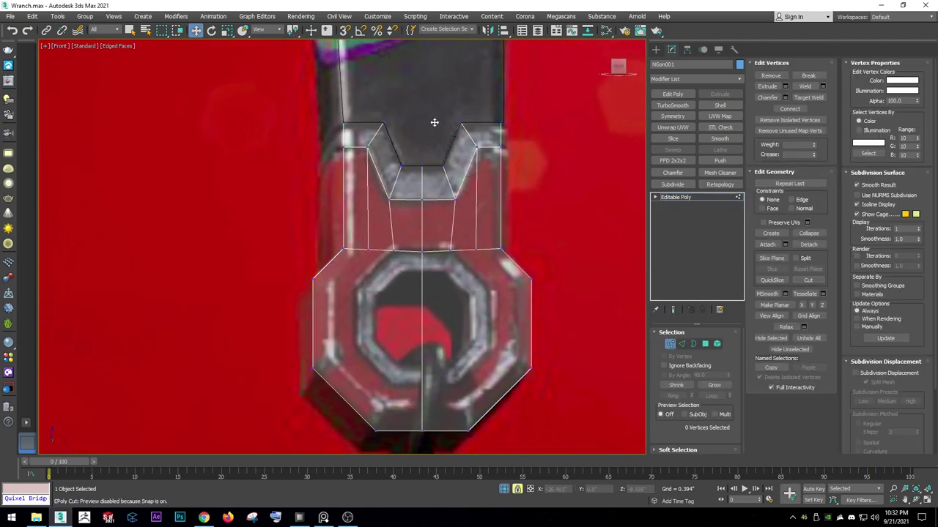
pyautogui.press('3')
pyautogui.press('1')
pyautogui.moveTo(628, 466); pyautogui.dragTo(582, 298)
pyautogui.rightClick(425, 160)
pyautogui.click(421, 187)
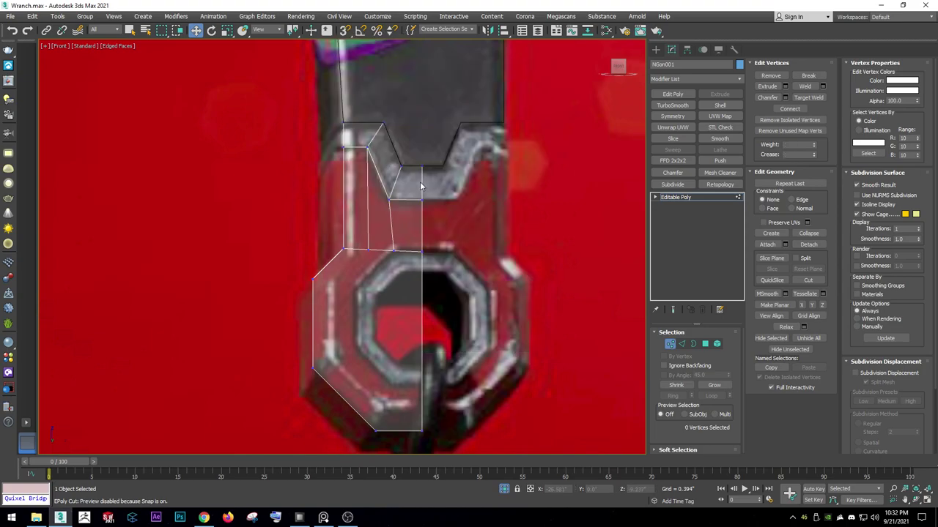
# Select the open border along the centre seam.
pyautogui.scroll(2, 420, 187)
pyautogui.press('3')
pyautogui.click(400, 172)
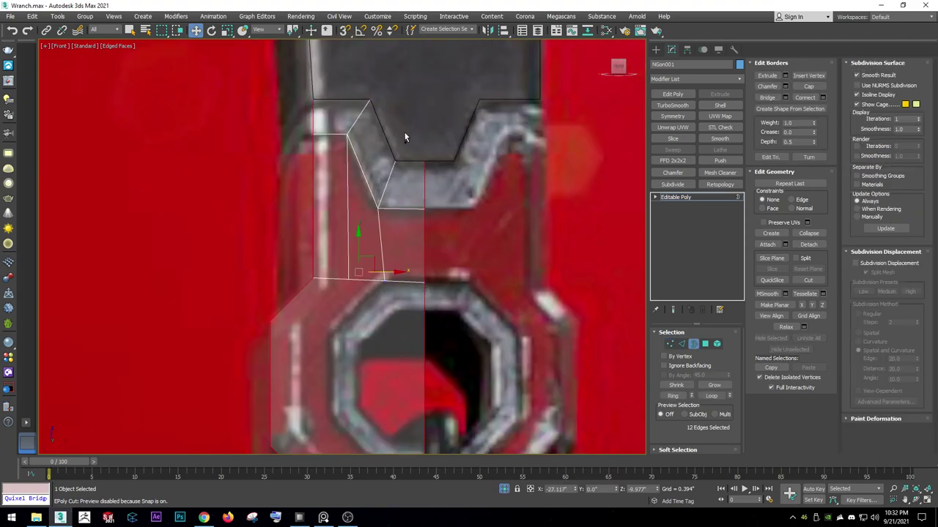
# Cut new edges across the notch's slanted bevel face on the left half.
pyautogui.press('4')
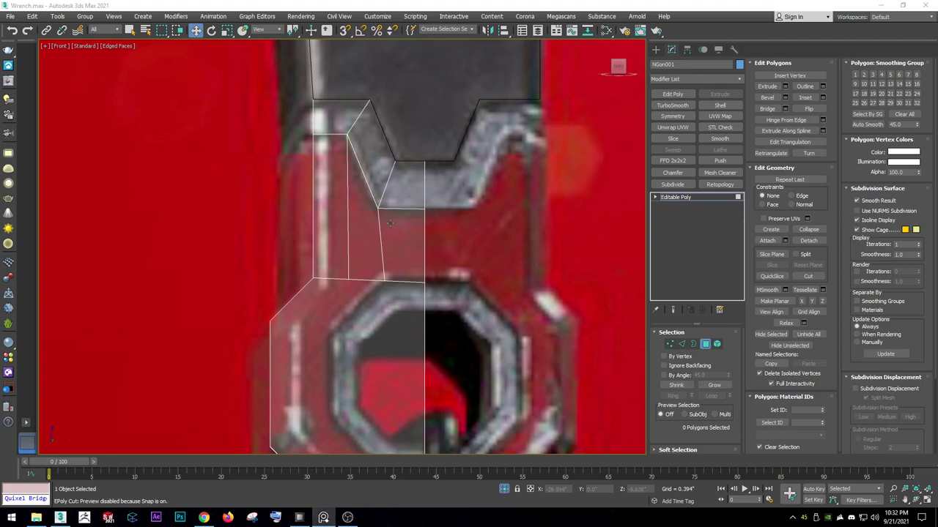
pyautogui.moveTo(390, 223); pyautogui.dragTo(361, 247, button='middle')
pyautogui.moveTo(350, 208); pyautogui.dragTo(349, 209)
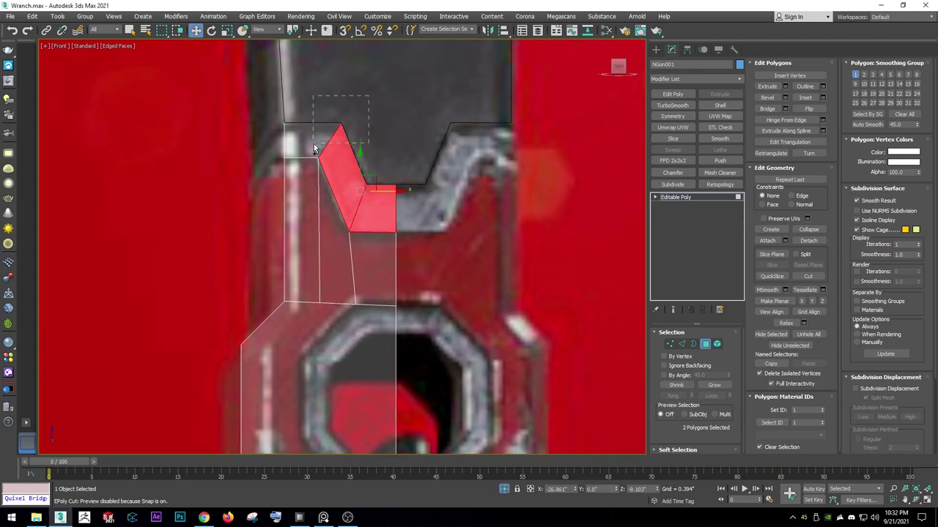
pyautogui.keyDown('ctrl'); pyautogui.click(307, 159); pyautogui.keyUp('ctrl')
pyautogui.click(368, 137)
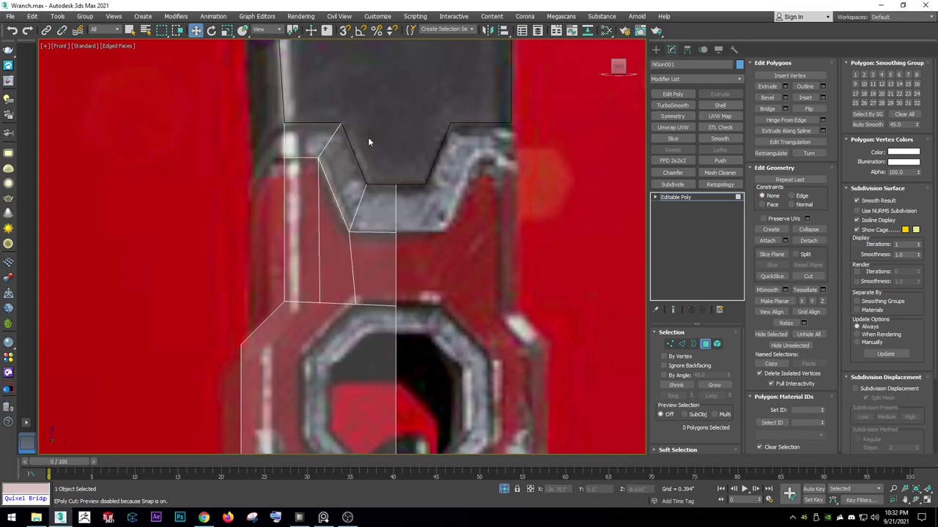
pyautogui.scroll(3, 374, 176)
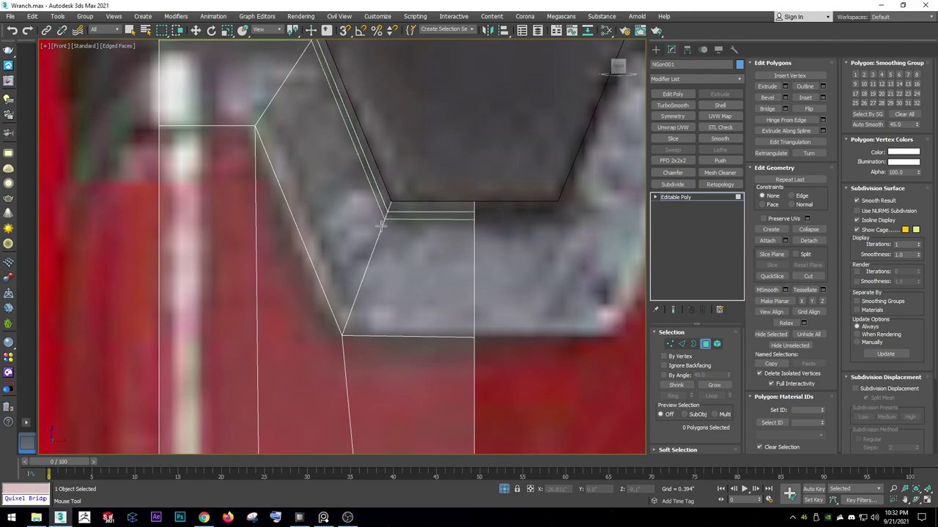
pyautogui.rightClick(345, 324)
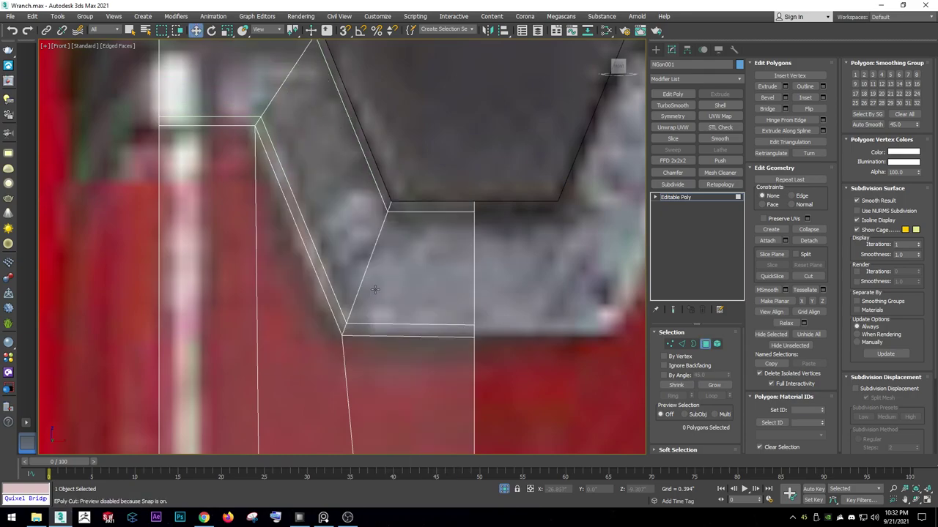
pyautogui.scroll(-2, 337, 279)
pyautogui.scroll(2, 336, 218)
pyautogui.scroll(-2, 311, 226)
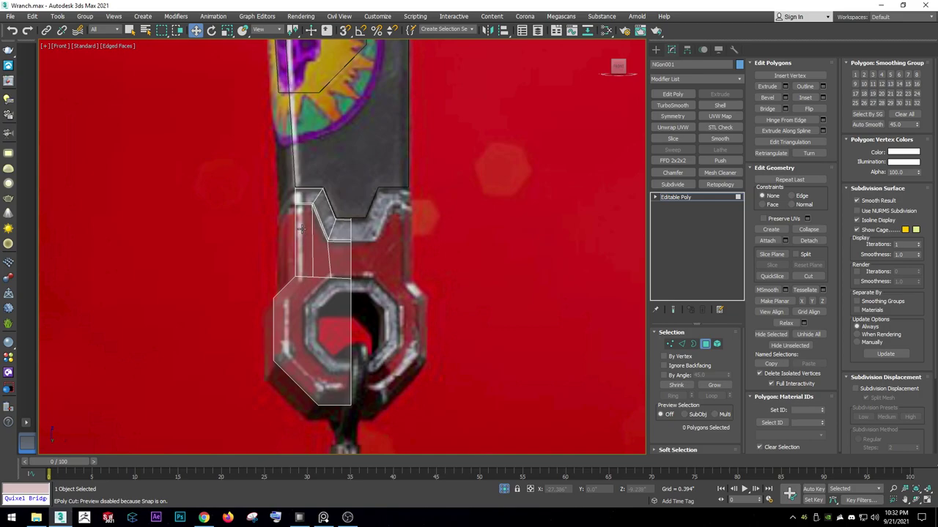
# Cut a new edge between the left and lower outline vertices.
pyautogui.rightClick(310, 249)
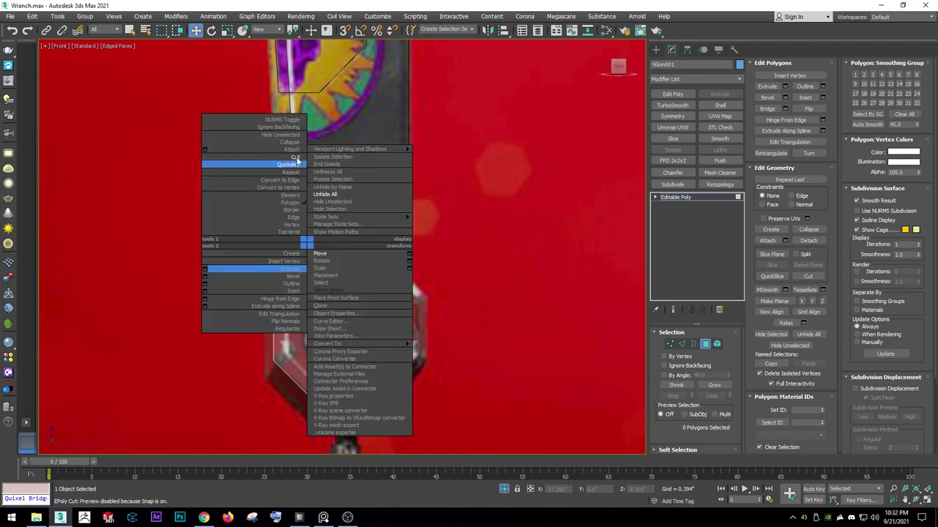
pyautogui.scroll(3, 308, 220)
pyautogui.moveTo(308, 217); pyautogui.dragTo(311, 6, button='middle')
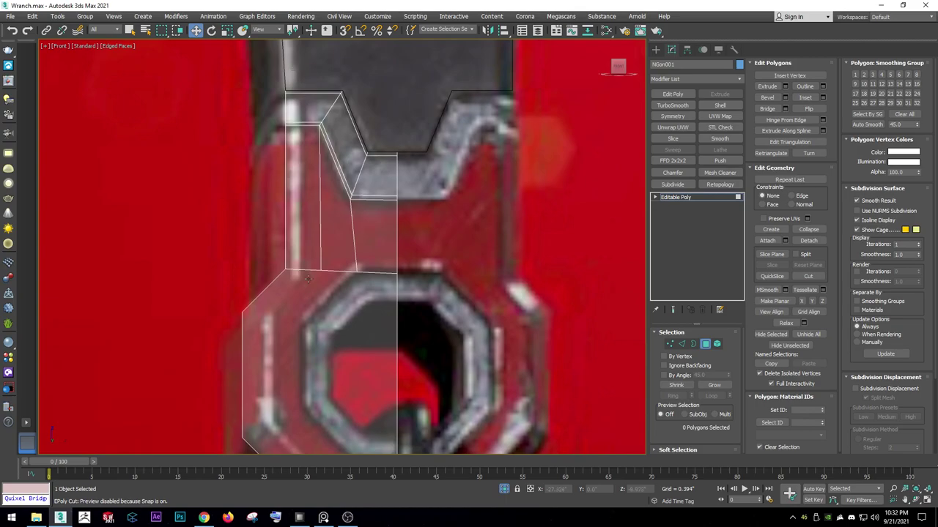
pyautogui.rightClick(345, 249)
pyautogui.click(293, 200)
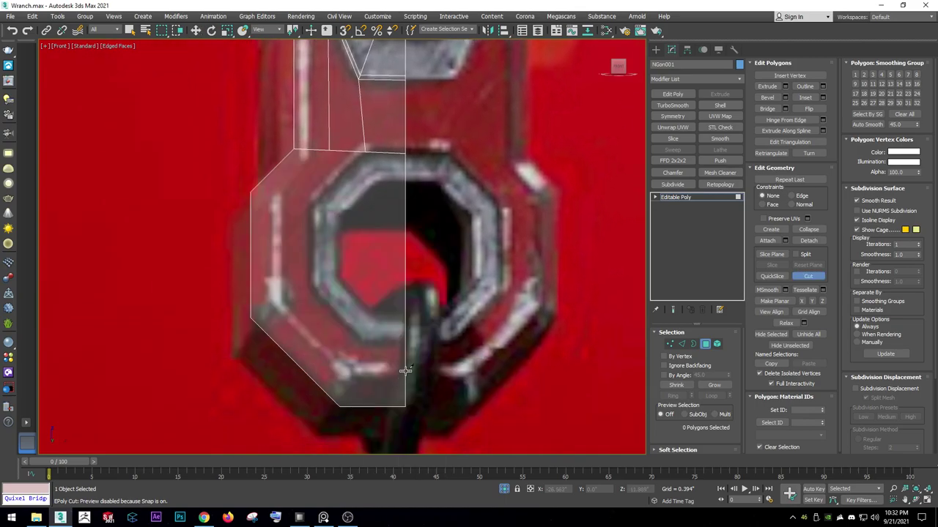
pyautogui.click(250, 318)
pyautogui.click(352, 371)
# Cut a vertical edge from the ring section up to the top edge.
pyautogui.click(281, 304)
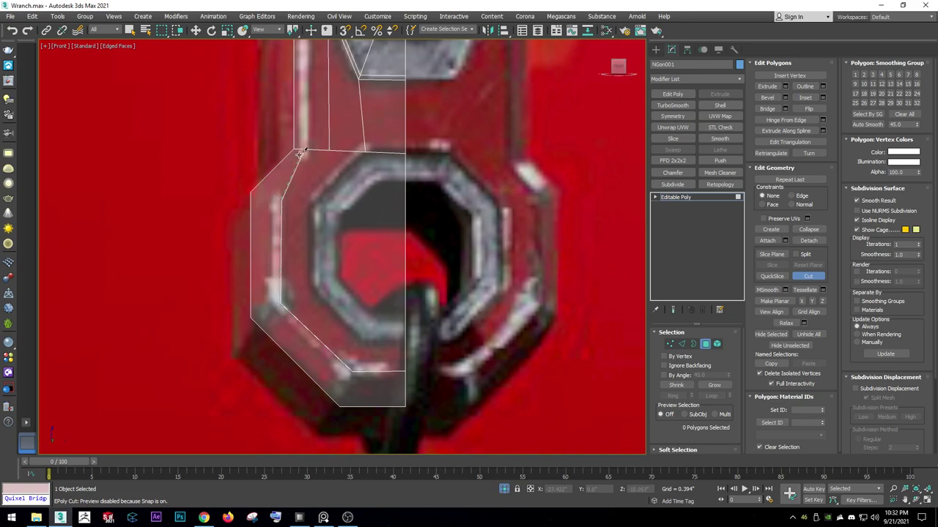
pyautogui.moveTo(299, 154); pyautogui.dragTo(282, 325, button='middle')
pyautogui.scroll(-2, 283, 325)
pyautogui.scroll(4, 303, 322)
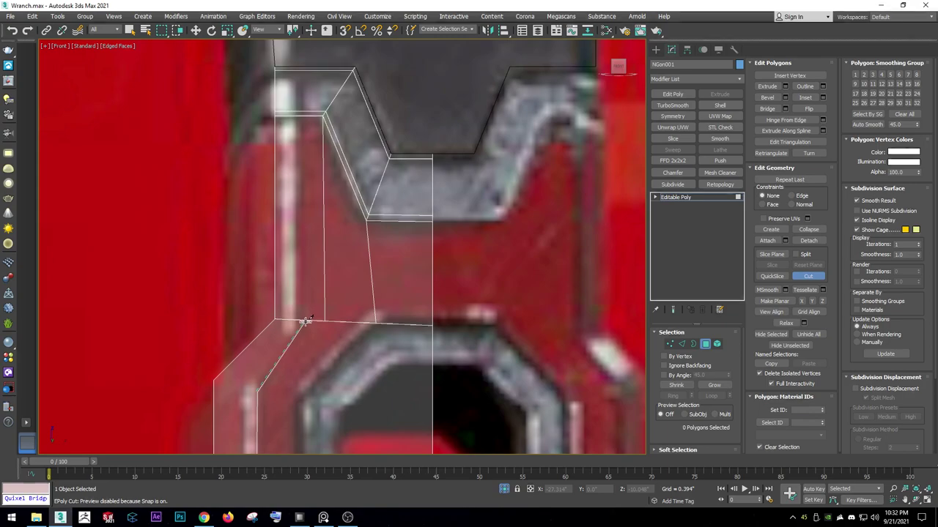
pyautogui.click(303, 321)
pyautogui.click(299, 70)
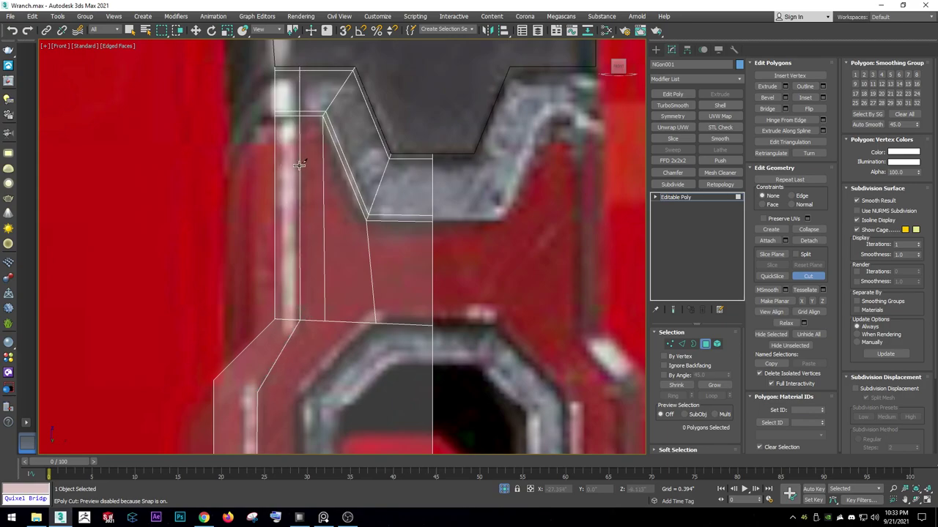
# Line up the top vertices directly above the lower cut vertex.
pyautogui.press('w')
pyautogui.press('1')
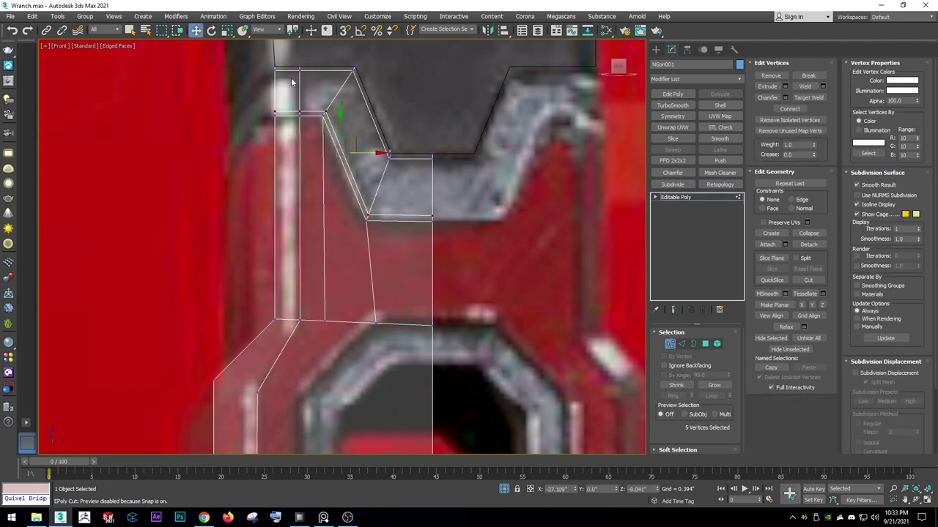
pyautogui.press('2')
pyautogui.press('1')
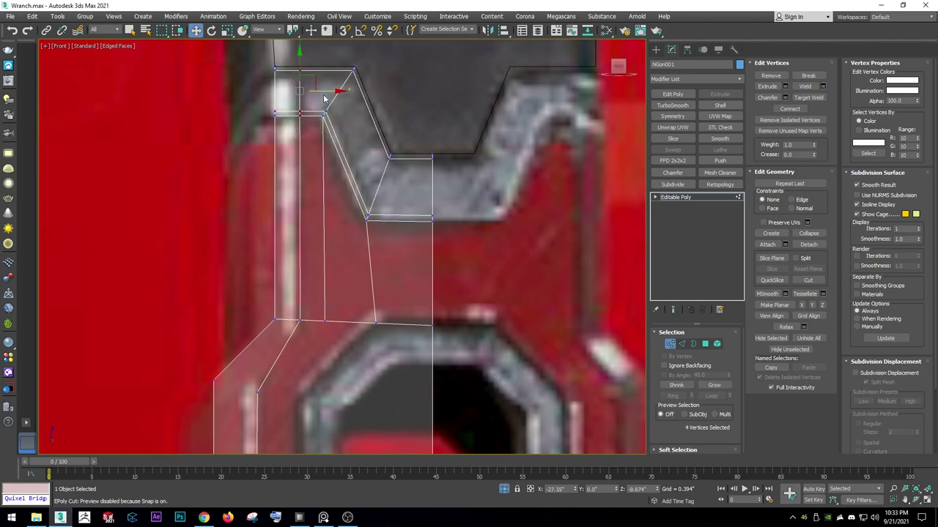
pyautogui.moveTo(332, 88); pyautogui.dragTo(322, 90)
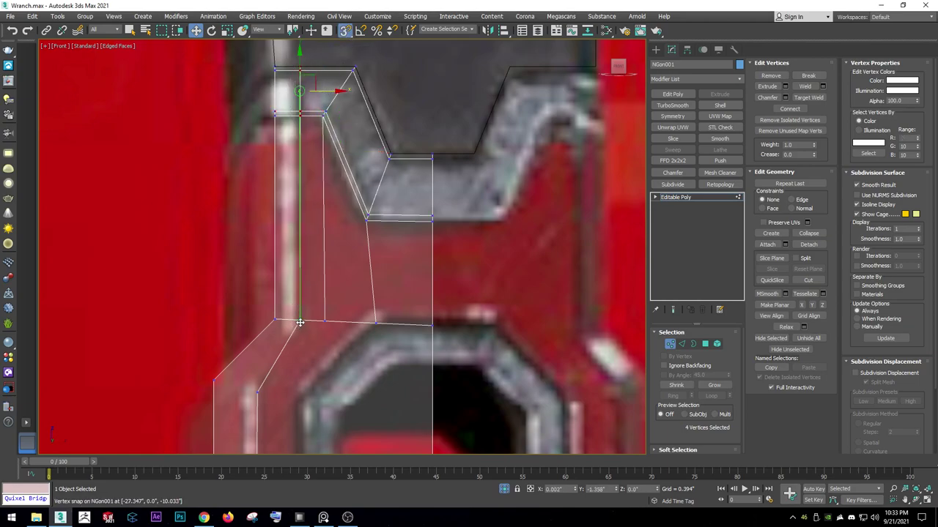
# Move the left outline vertices left to straighten the inset left edge.
pyautogui.moveTo(322, 90); pyautogui.dragTo(342, 255, button='middle')
pyautogui.click(326, 276)
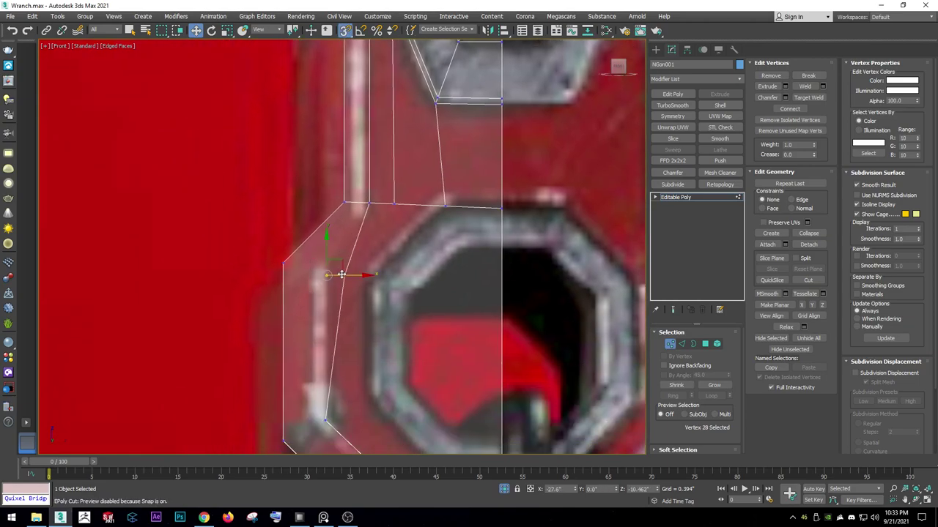
pyautogui.moveTo(330, 274); pyautogui.dragTo(309, 265)
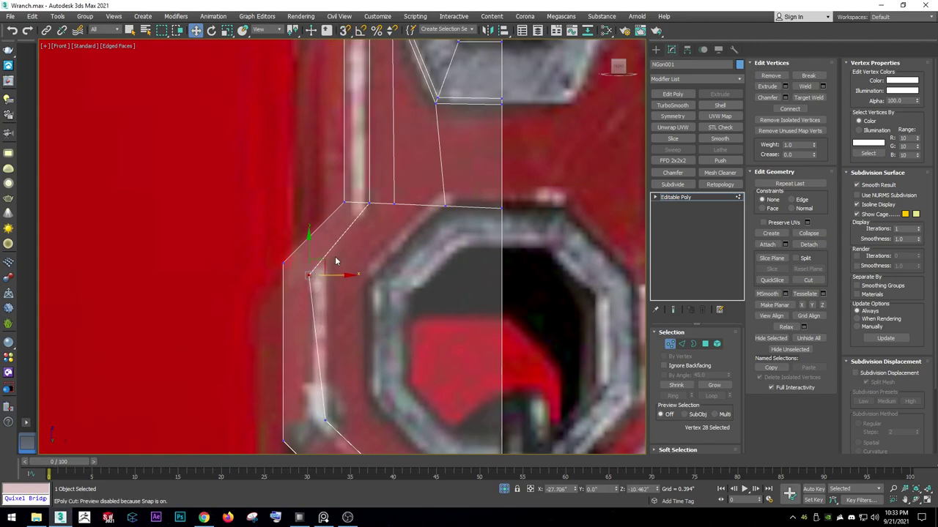
pyautogui.keyDown('ctrl'); pyautogui.click(285, 262); pyautogui.keyUp('ctrl')
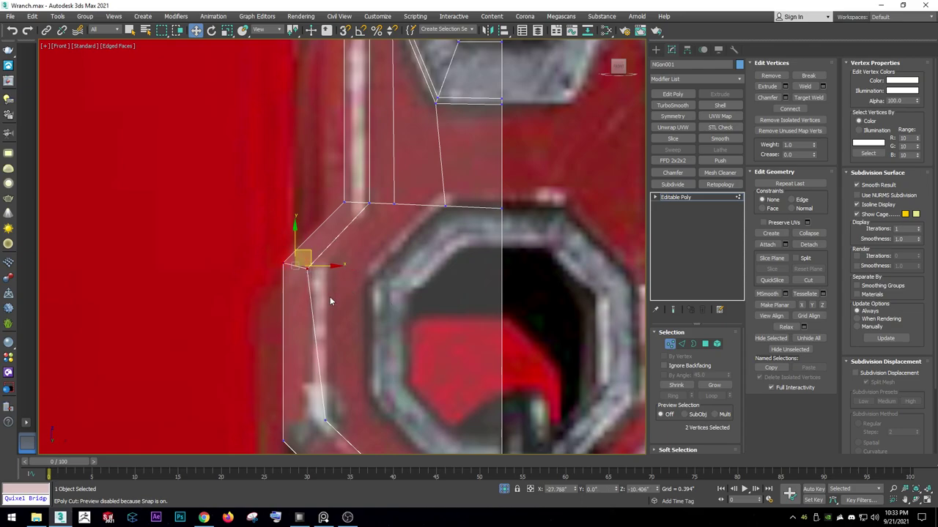
pyautogui.moveTo(329, 297); pyautogui.dragTo(276, 195, button='middle')
pyautogui.moveTo(305, 315); pyautogui.dragTo(301, 300)
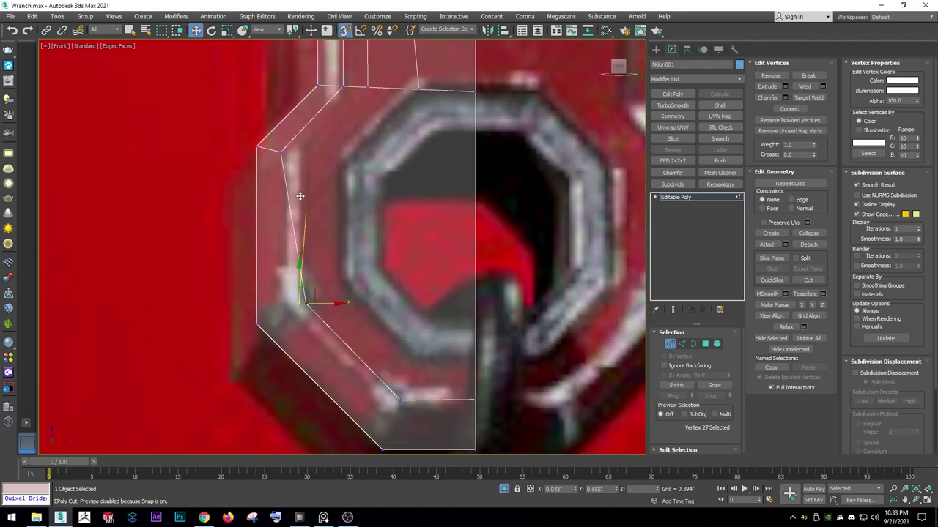
pyautogui.moveTo(279, 273); pyautogui.dragTo(277, 235, button='middle')
pyautogui.moveTo(279, 246); pyautogui.dragTo(279, 271)
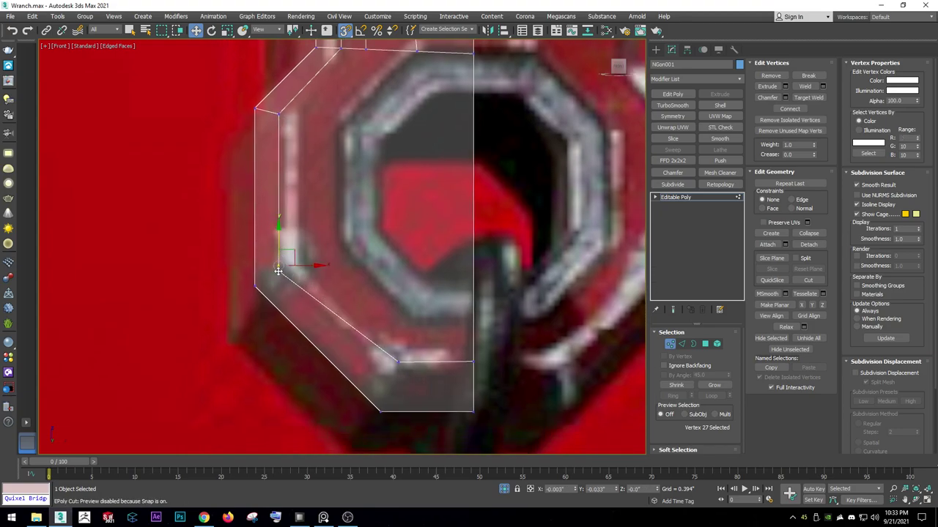
# Lower the bottom and inner-bottom vertices onto the reference outline.
pyautogui.click(398, 361)
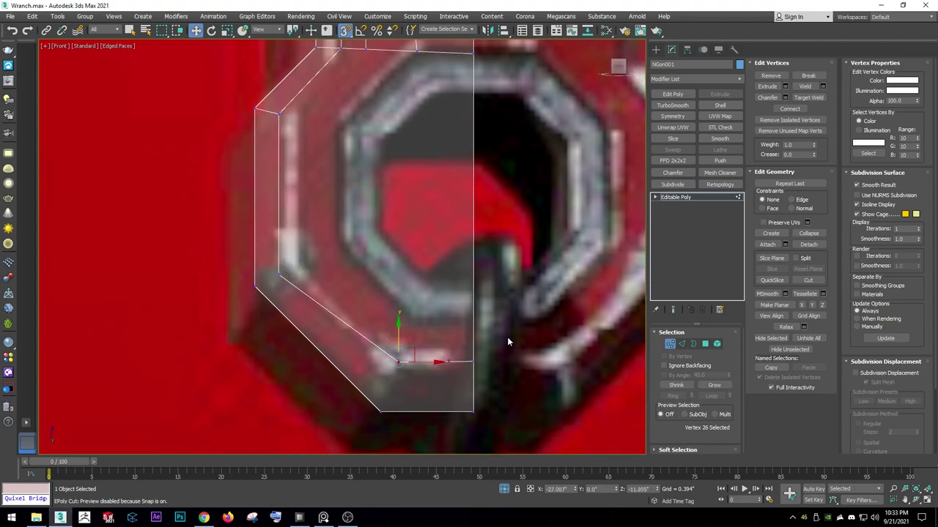
pyautogui.keyDown('ctrl'); pyautogui.click(473, 361); pyautogui.keyUp('ctrl')
pyautogui.moveTo(433, 342)
pyautogui.mouseDown()
pyautogui.moveTo(457, 389)
pyautogui.moveTo(436, 362)
pyautogui.mouseUp()
pyautogui.press('F3')
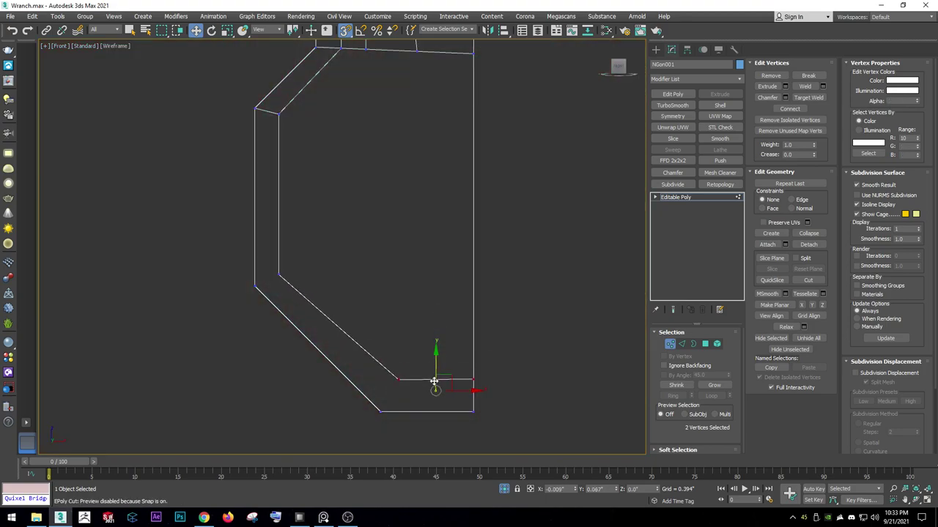
pyautogui.click(398, 382)
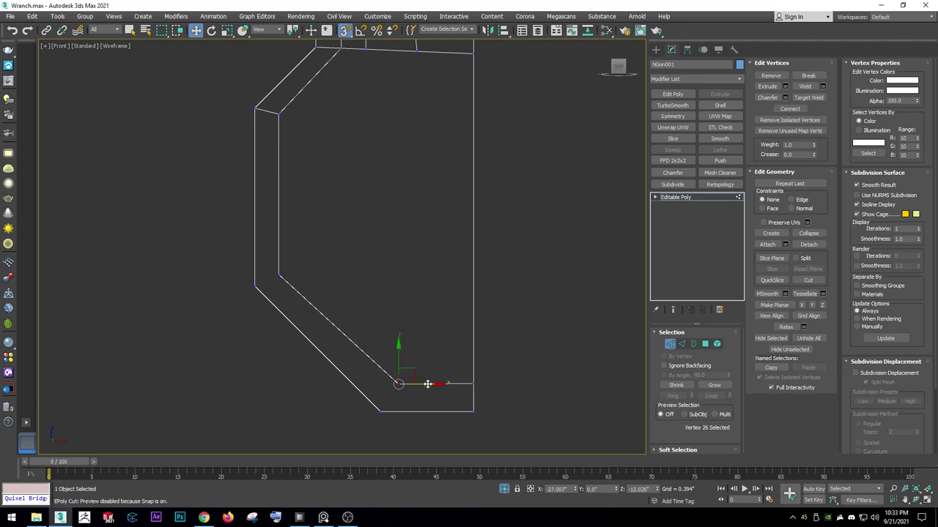
pyautogui.moveTo(398, 382); pyautogui.dragTo(383, 379)
pyautogui.moveTo(546, 421); pyautogui.dragTo(536, 396)
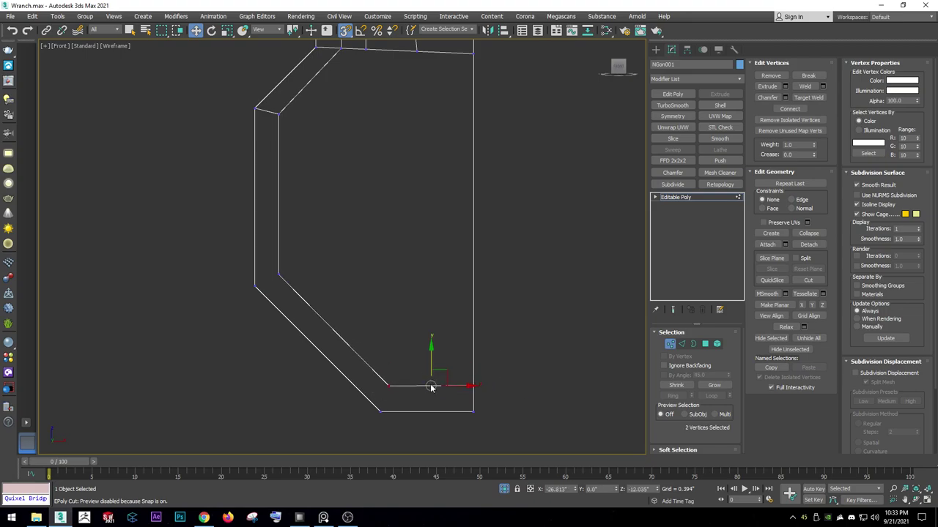
pyautogui.moveTo(431, 358); pyautogui.dragTo(349, 405)
# Restore shaded display and switch to Edge level for a side view.
pyautogui.press('F3')
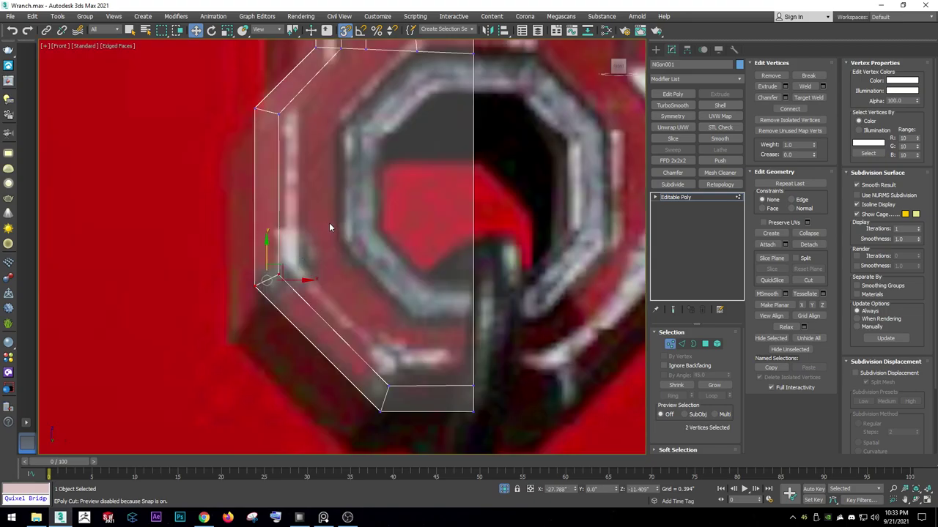
pyautogui.moveTo(329, 223); pyautogui.dragTo(326, 268, button='middle')
pyautogui.scroll(-2, 321, 273)
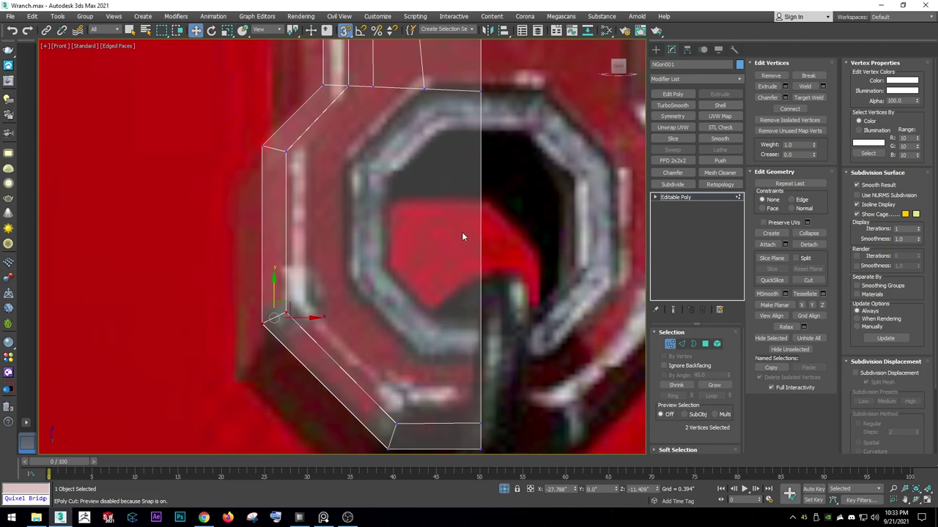
pyautogui.scroll(-2, 463, 235)
pyautogui.scroll(2, 379, 239)
pyautogui.press('2')
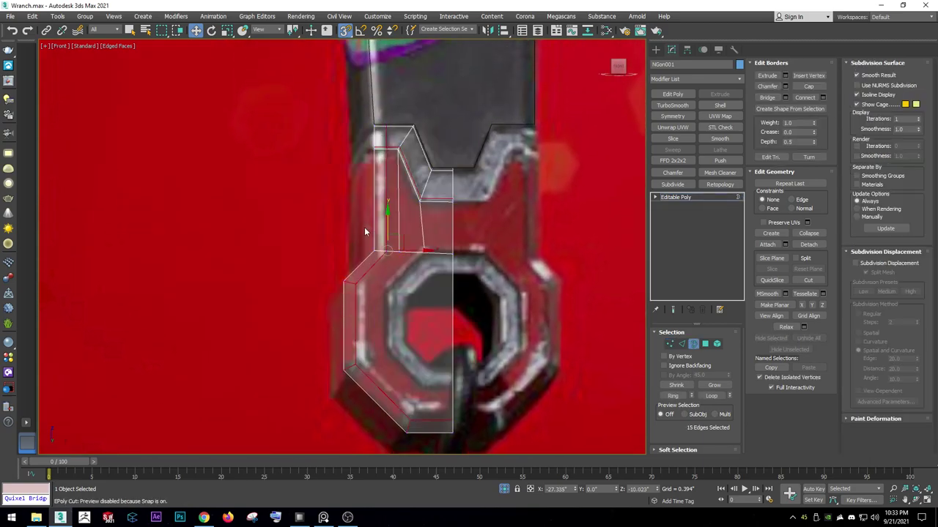
pyautogui.moveTo(350, 221)
pyautogui.keyDown('alt'); pyautogui.mouseDown(button='middle')
pyautogui.moveTo(419, 264)
pyautogui.moveTo(376, 258)
pyautogui.mouseUp(button='middle'); pyautogui.keyUp('alt')
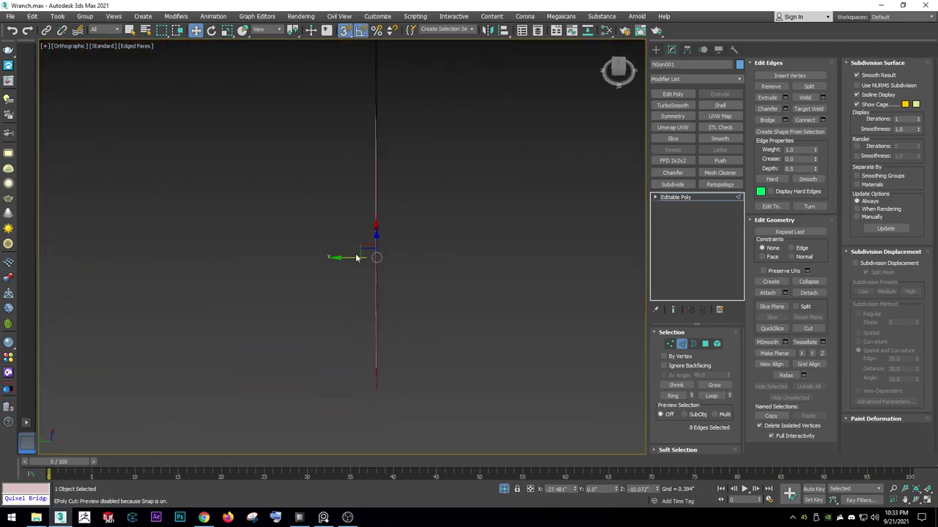
# Push the selected edges back for depth, then select an edge in Front view.
pyautogui.moveTo(354, 260); pyautogui.dragTo(339, 257)
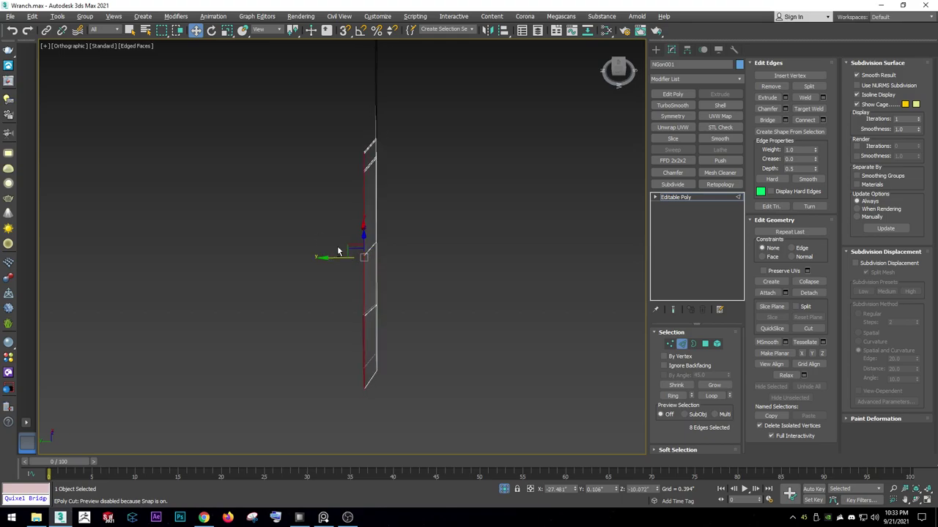
pyautogui.press('f')
pyautogui.scroll(3, 279, 210)
pyautogui.rightClick(277, 219)
pyautogui.click(290, 226)
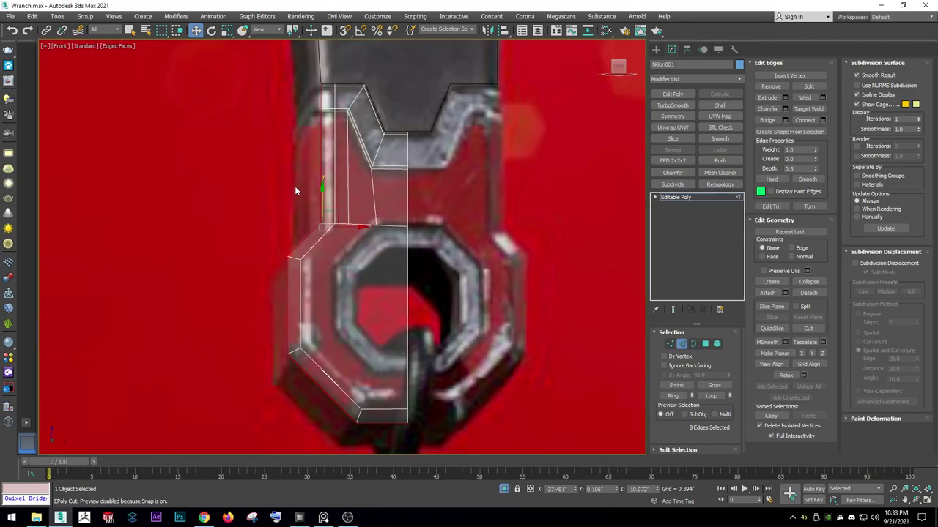
pyautogui.moveTo(295, 186)
pyautogui.mouseDown(button='middle')
pyautogui.moveTo(288, 207)
pyautogui.moveTo(288, 161)
pyautogui.moveTo(281, 178)
pyautogui.moveTo(316, 171)
pyautogui.moveTo(343, 195)
pyautogui.moveTo(318, 215)
pyautogui.moveTo(351, 184)
pyautogui.moveTo(377, 218)
pyautogui.mouseUp(button='middle')
pyautogui.click(316, 157)
# Detach the 12 polygons of the upper strip from the mesh.
pyautogui.press('4')
pyautogui.click(376, 218)
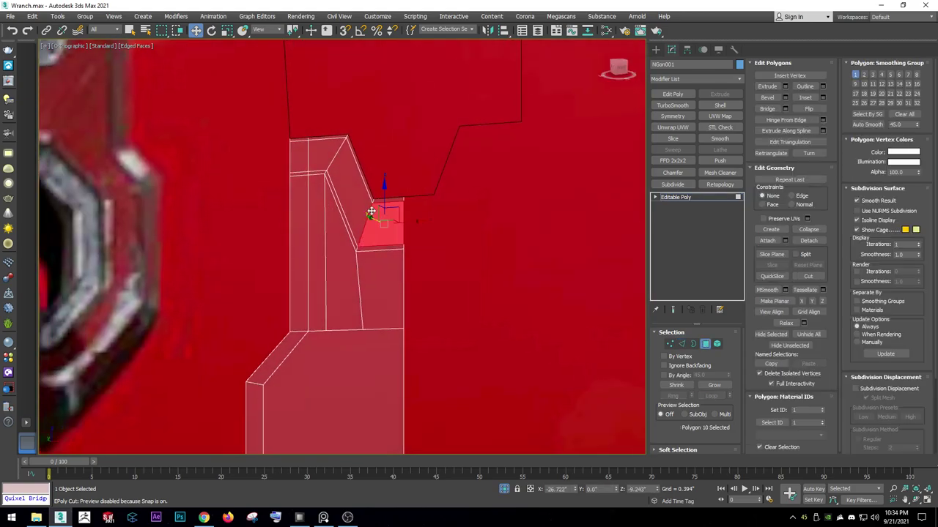
pyautogui.keyDown('shift'); pyautogui.click(344, 187); pyautogui.keyUp('shift')
pyautogui.click(714, 385)
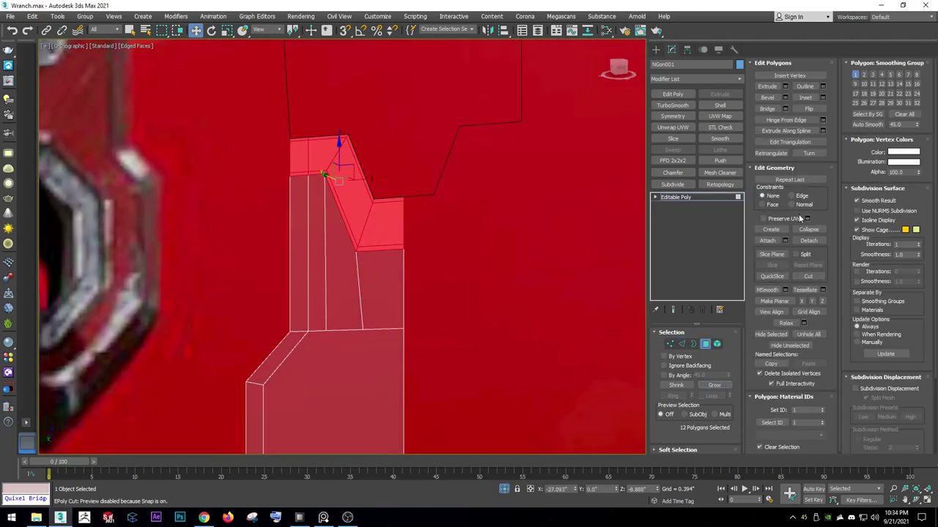
pyautogui.click(809, 240)
pyautogui.click(498, 270)
# Select a 5-edge loop and check it edge-on against the reference.
pyautogui.press('2')
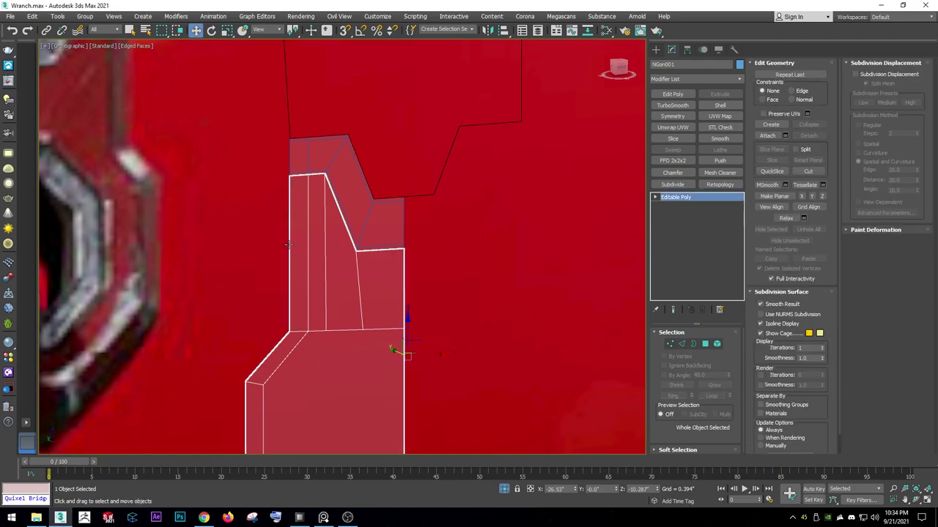
pyautogui.doubleClick(289, 241)
pyautogui.scroll(-3, 288, 242)
pyautogui.moveTo(308, 245); pyautogui.dragTo(350, 255, button='middle')
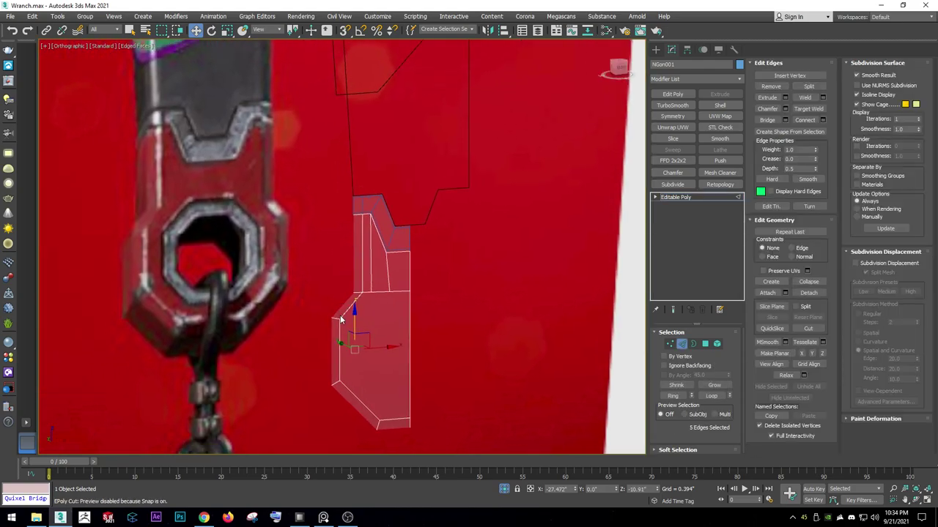
pyautogui.keyDown('alt'); pyautogui.moveTo(340, 315); pyautogui.dragTo(351, 396, button='middle'); pyautogui.keyUp('alt')
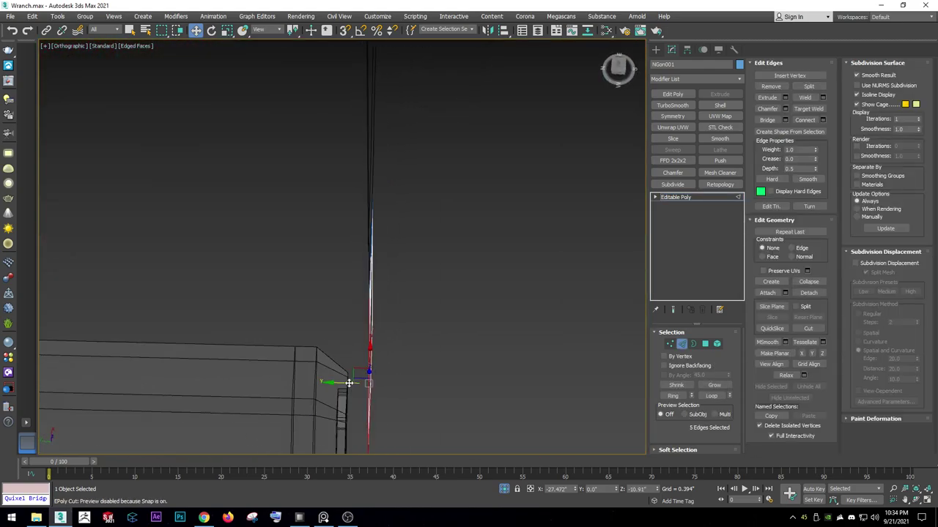
pyautogui.keyDown('alt'); pyautogui.moveTo(349, 382); pyautogui.dragTo(283, 268, button='middle'); pyautogui.keyUp('alt')
pyautogui.scroll(2, 261, 259)
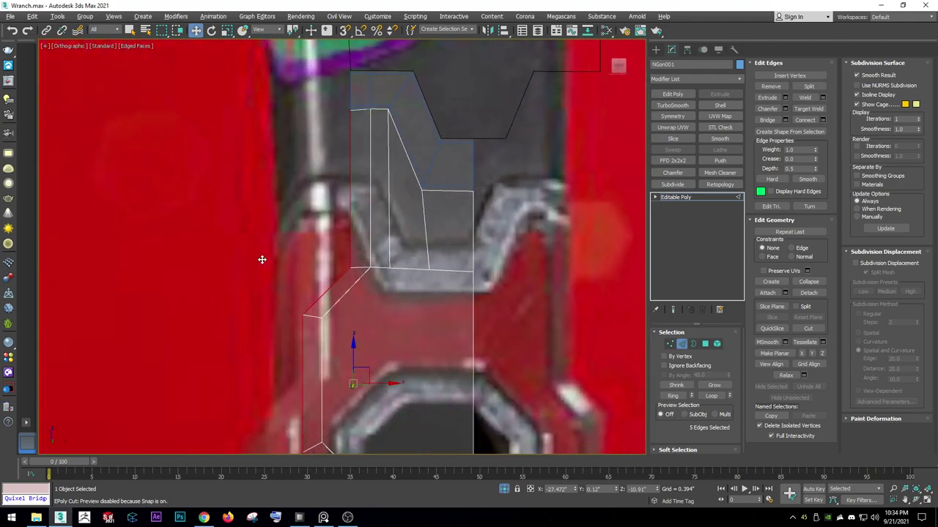
pyautogui.scroll(-3, 262, 259)
pyautogui.moveTo(241, 241); pyautogui.dragTo(379, 321, button='middle')
# Select the half mesh's open border, framed in Front view, and show Spline creation types.
pyautogui.press('2')
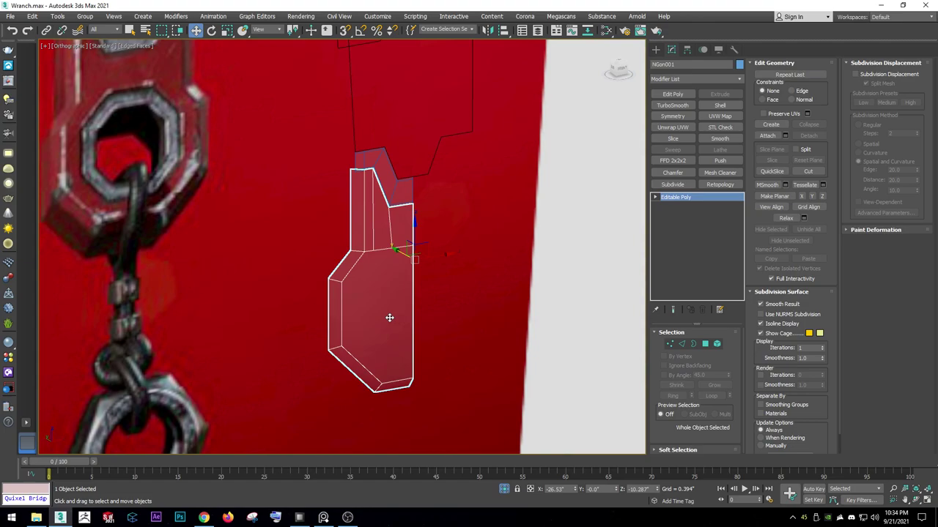
pyautogui.press('3')
pyautogui.press('f')
pyautogui.press('z')
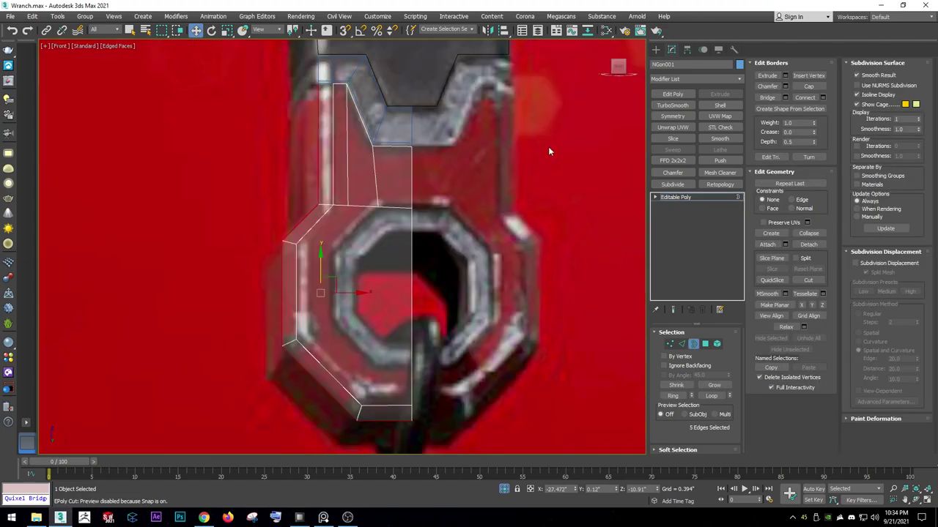
pyautogui.click(657, 50)
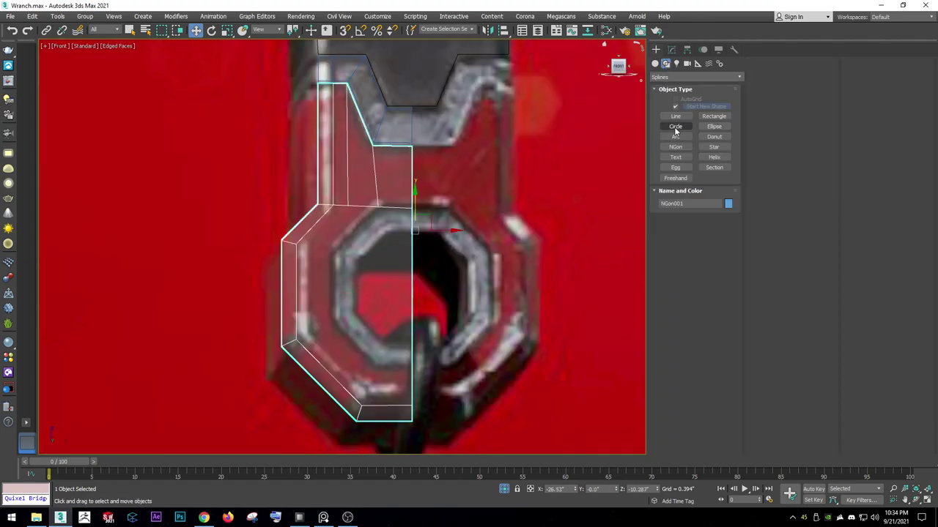
# Unhide all hidden objects and bring the wrench head back into view.
pyautogui.rightClick(522, 164)
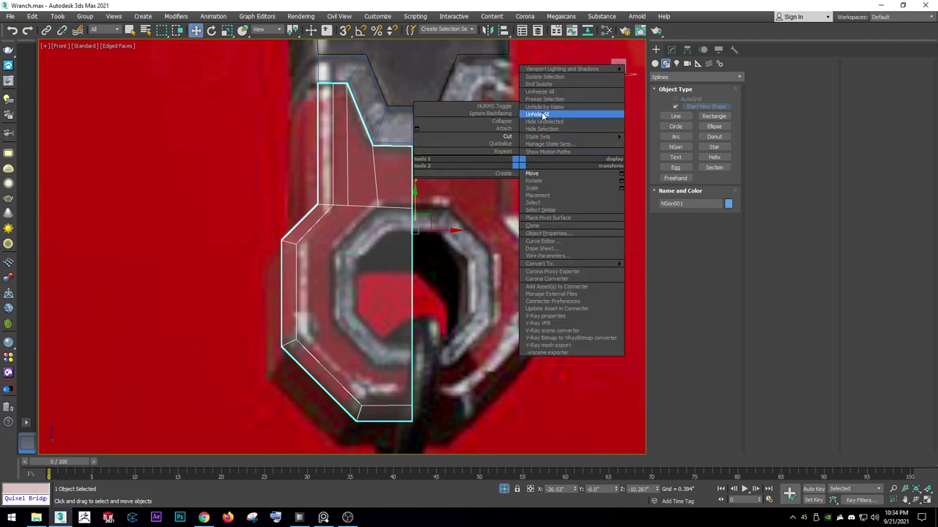
pyautogui.click(592, 115)
pyautogui.scroll(-2, 439, 410)
pyautogui.press('F3')
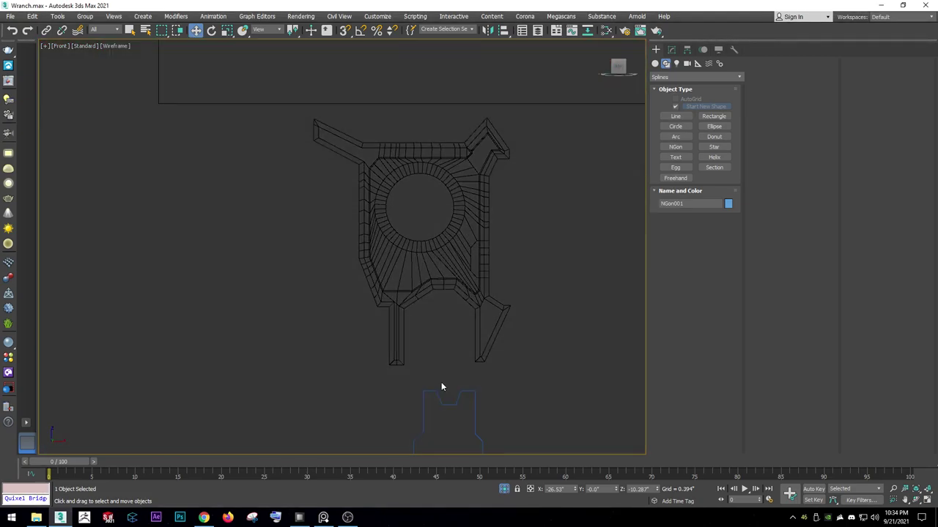
pyautogui.scroll(-3, 442, 385)
pyautogui.moveTo(408, 215); pyautogui.dragTo(420, 285, button='middle')
pyautogui.scroll(5, 421, 285)
pyautogui.press('F3')
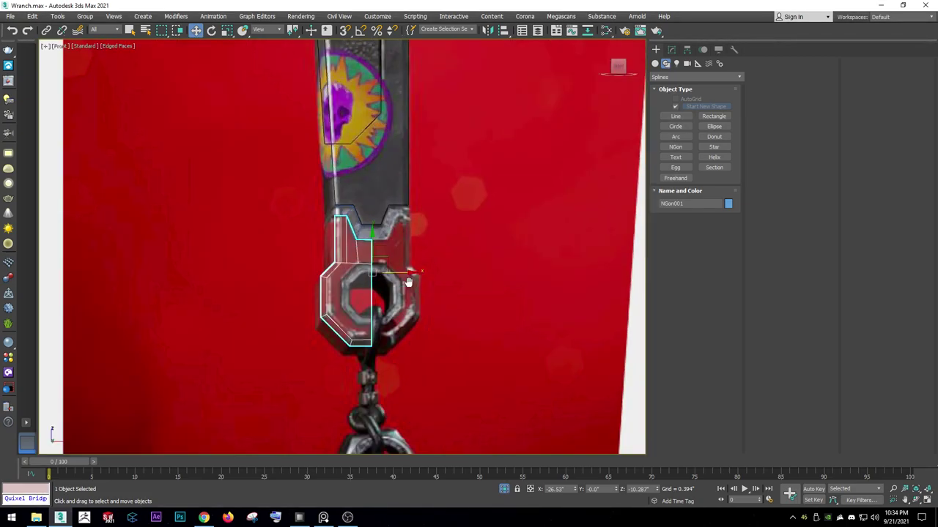
# Draw an 8-sided NGon centred on the reference hole.
pyautogui.click(676, 157)
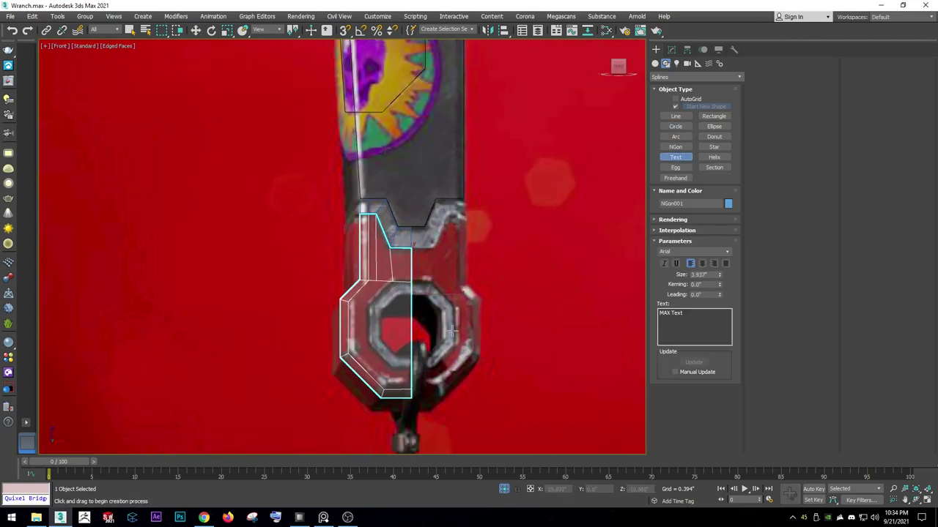
pyautogui.scroll(2, 400, 250)
pyautogui.scroll(3, 399, 250)
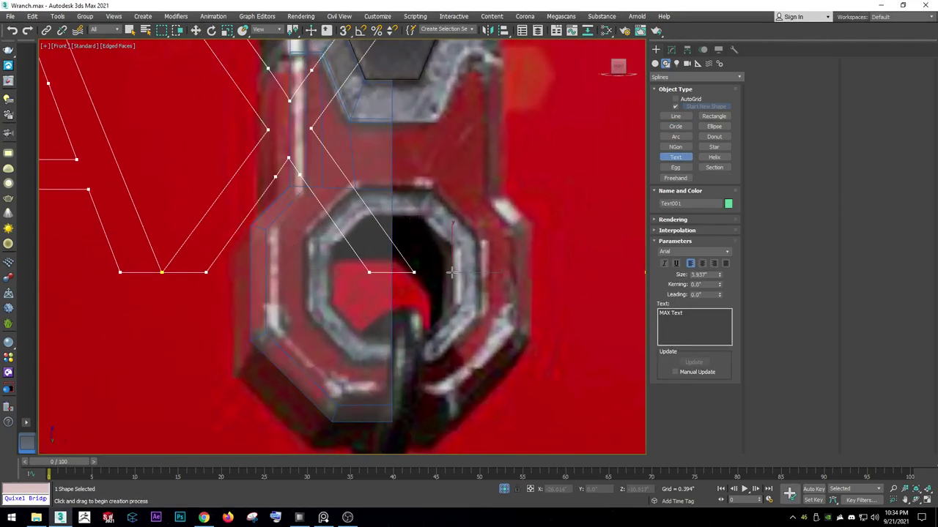
pyautogui.click(676, 146)
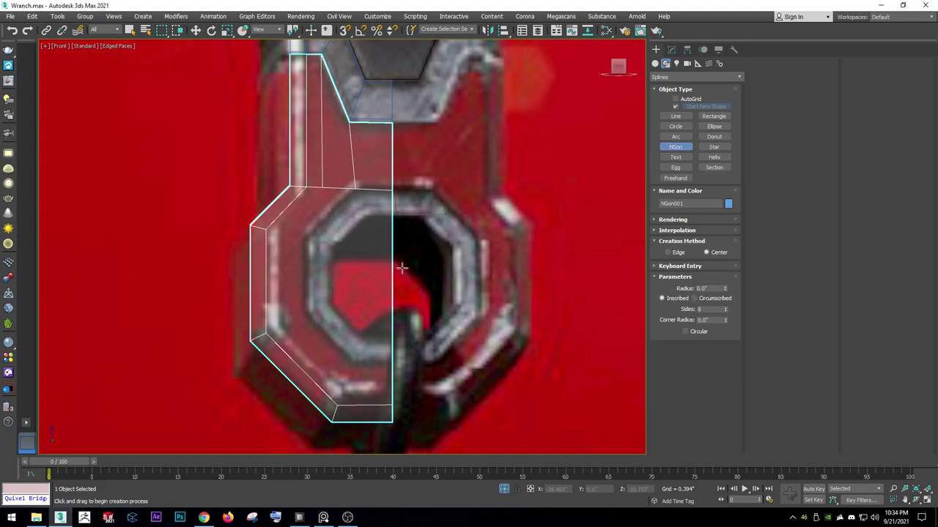
pyautogui.moveTo(392, 271); pyautogui.dragTo(484, 271)
pyautogui.rightClick(462, 286)
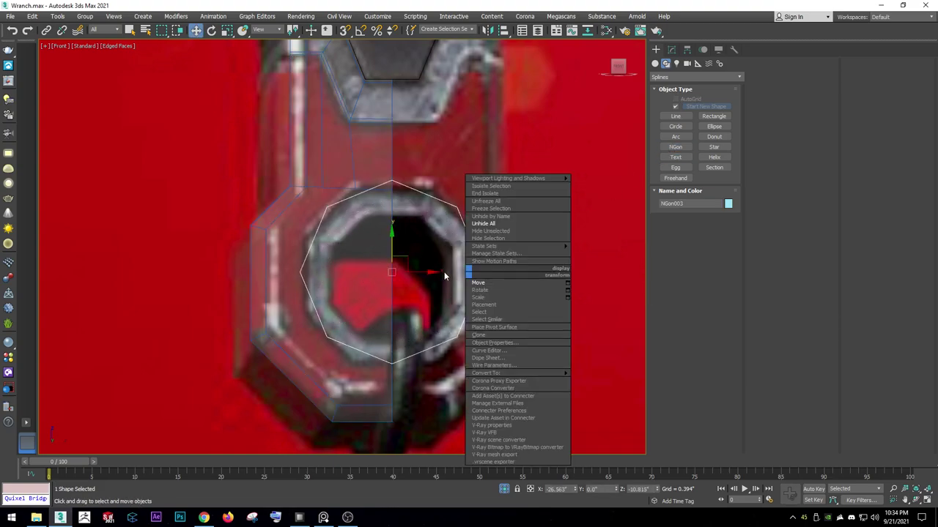
# Rotate the octagon 22.5 degrees so its top edge lies level.
pyautogui.rightClick(455, 285)
pyautogui.click(469, 303)
pyautogui.moveTo(419, 255); pyautogui.dragTo(430, 277)
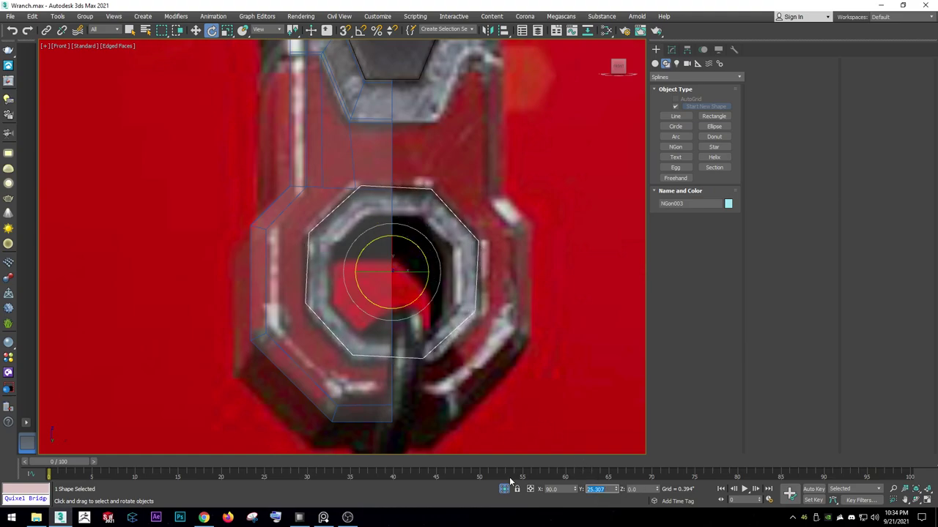
pyautogui.write('.5')
pyautogui.press('Return')
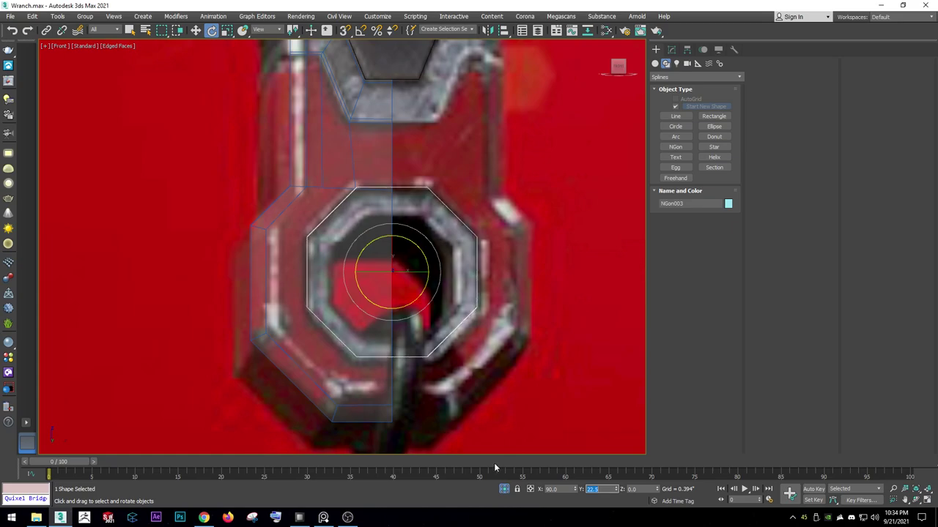
pyautogui.rightClick(386, 262)
pyautogui.click(399, 268)
# Add a Symmetry modifier with Flip checked to the left half of the wrench head.
pyautogui.click(375, 195)
pyautogui.rightClick(375, 194)
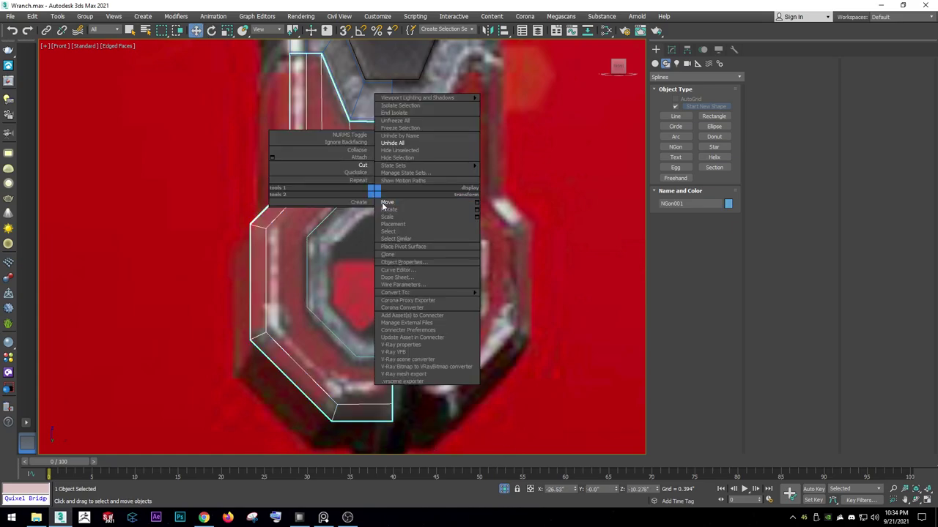
pyautogui.click(389, 195)
pyautogui.click(673, 116)
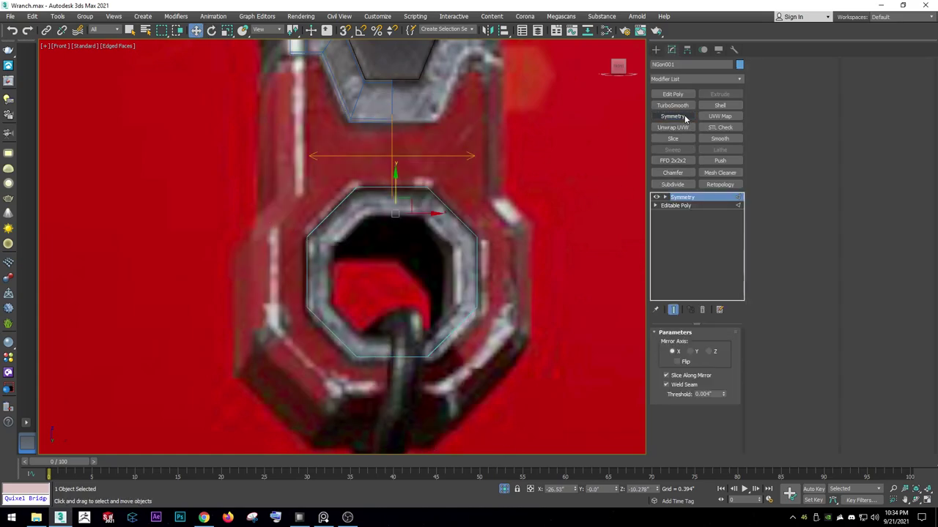
pyautogui.click(676, 362)
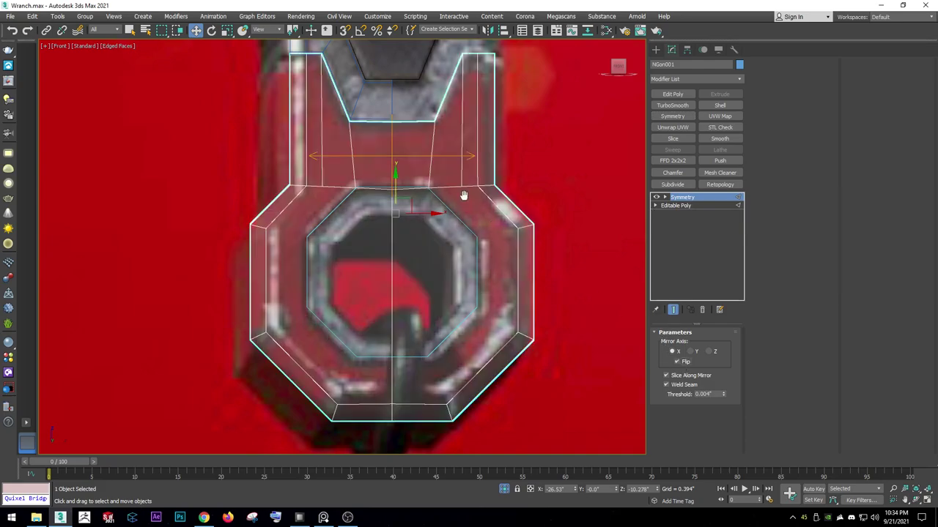
pyautogui.moveTo(463, 196); pyautogui.dragTo(475, 310, button='middle')
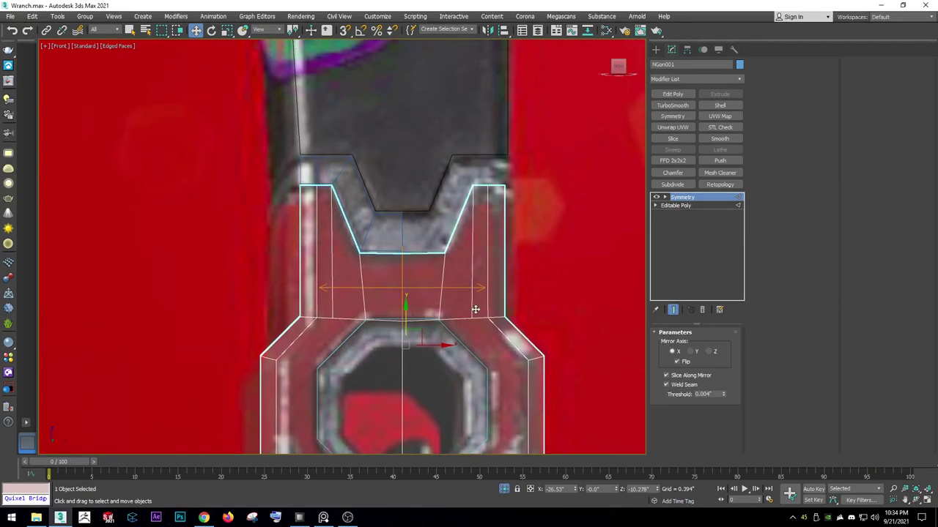
# Add an Edit Poly modifier and move the top-right corner vertex into place.
pyautogui.click(671, 94)
pyautogui.press('1')
pyautogui.moveTo(487, 189); pyautogui.dragTo(505, 144)
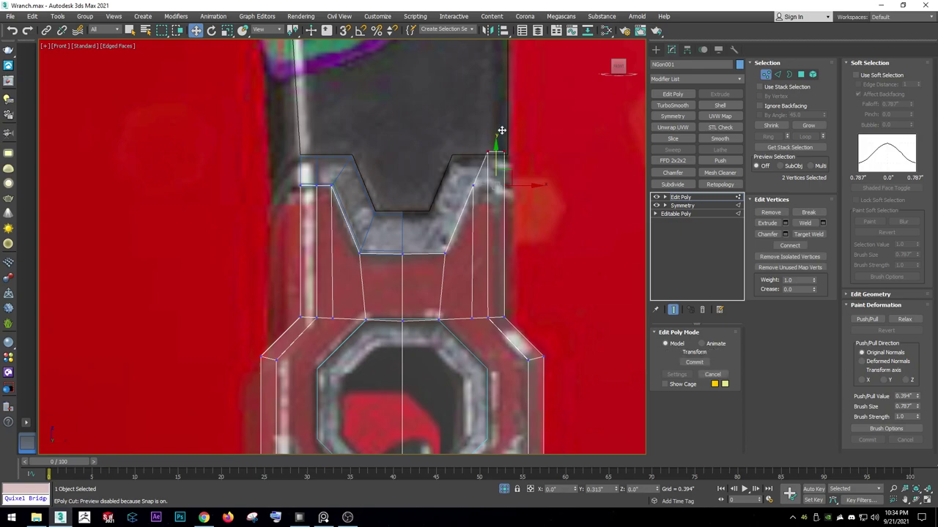
pyautogui.scroll(-2, 472, 194)
pyautogui.scroll(2, 463, 180)
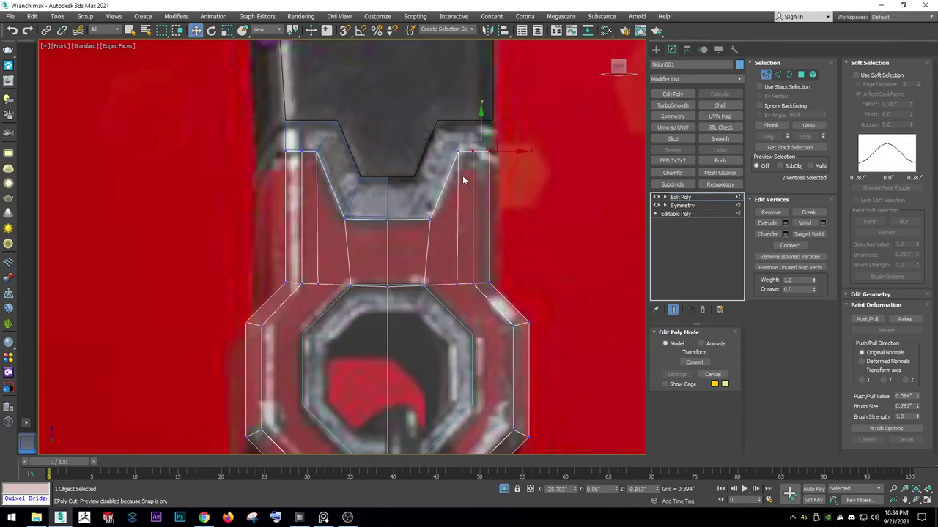
# Select the right-side and lower-right vertices, adjust them with Move, then deselect.
pyautogui.moveTo(534, 338); pyautogui.dragTo(557, 150, button='middle')
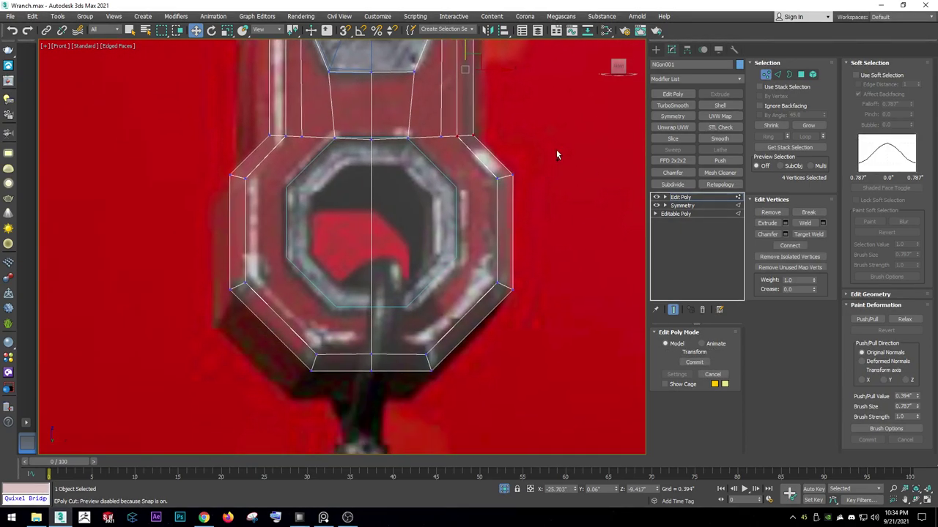
pyautogui.keyDown('ctrl'); pyautogui.moveTo(419, 346); pyautogui.dragTo(442, 377); pyautogui.keyUp('ctrl')
pyautogui.scroll(3, 490, 164)
pyautogui.scroll(3, 443, 207)
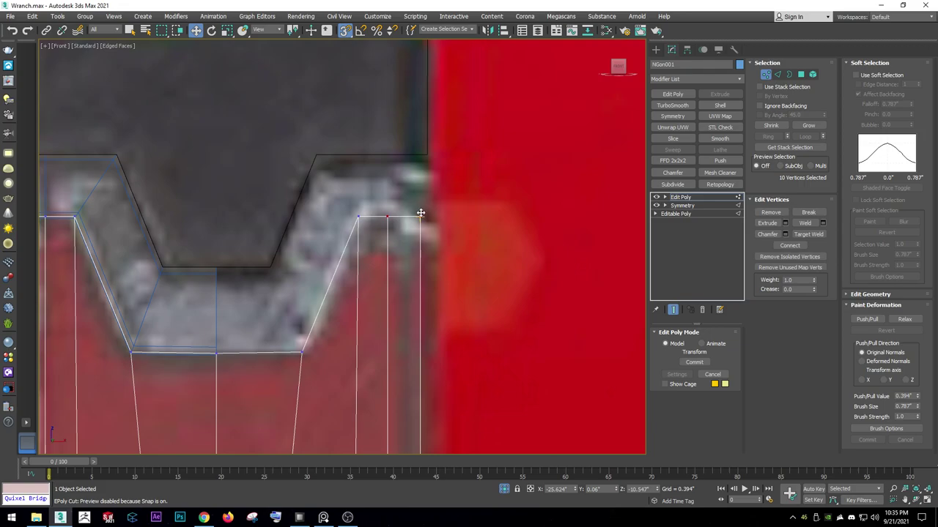
pyautogui.rightClick(432, 176)
pyautogui.click(438, 186)
pyautogui.scroll(-2, 447, 213)
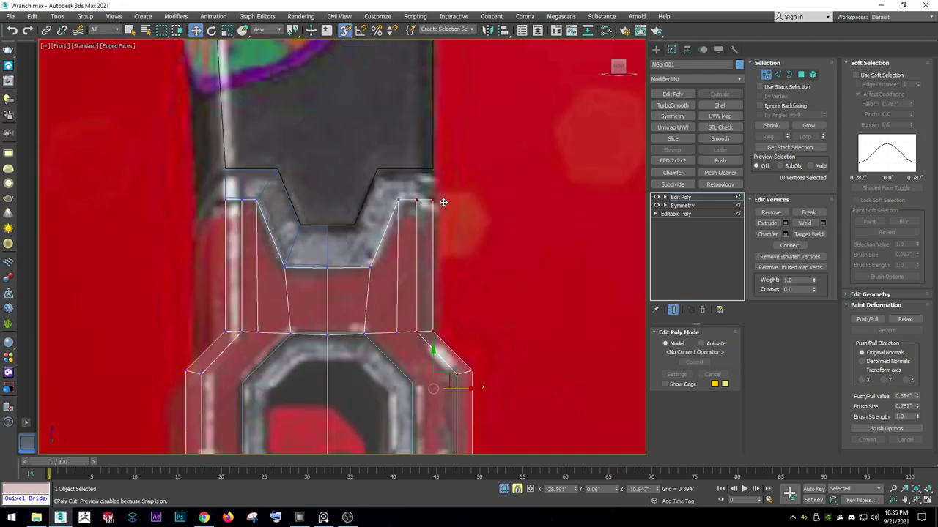
pyautogui.scroll(-1, 457, 224)
pyautogui.click(563, 227)
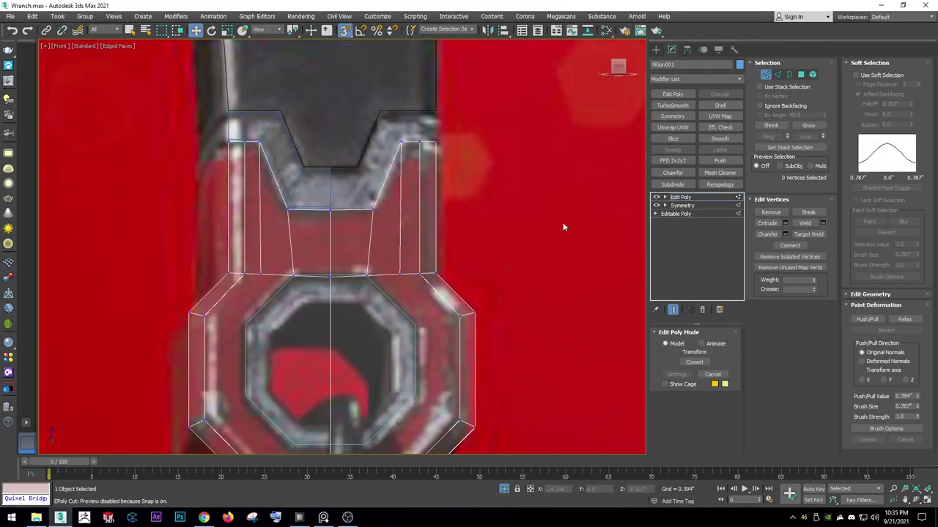
# Leave sub-object mode and toggle Affect Pivot Only in the Hierarchy panel.
pyautogui.click(675, 200)
pyautogui.click(687, 50)
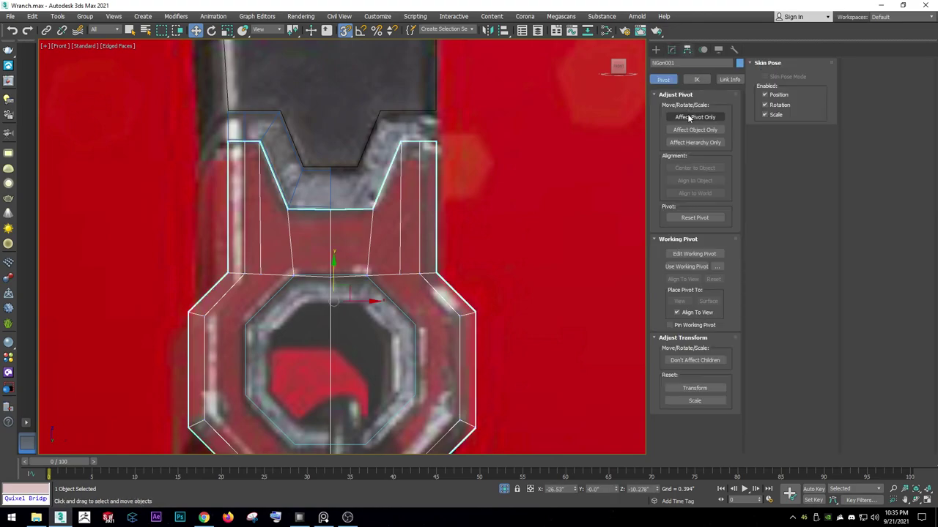
pyautogui.click(695, 117)
pyautogui.click(656, 50)
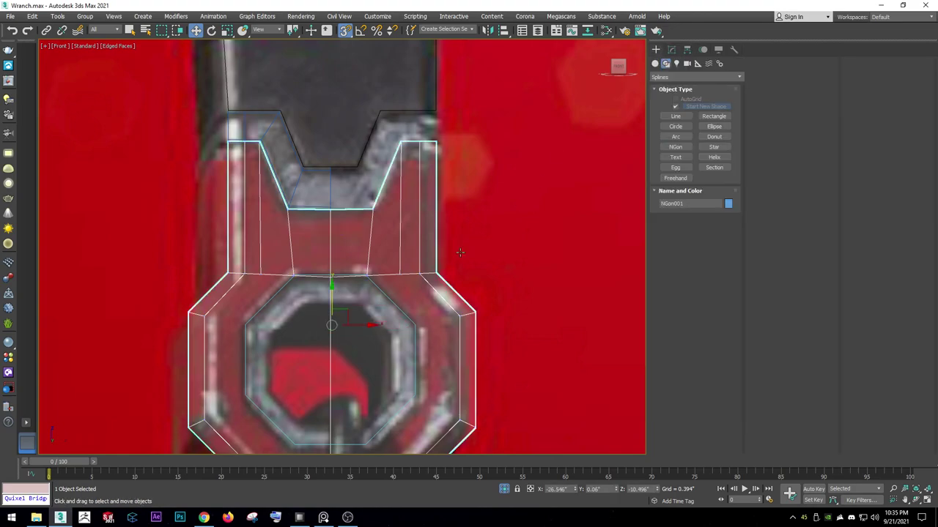
# Align NGon003 to the wrench head mesh on X Position only, pivot to pivot.
pyautogui.click(395, 305)
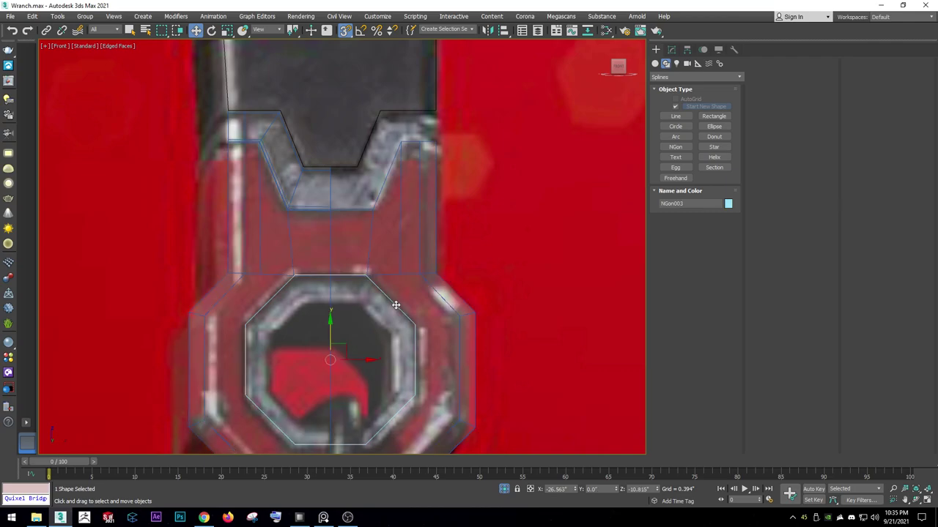
pyautogui.click(504, 30)
pyautogui.click(414, 155)
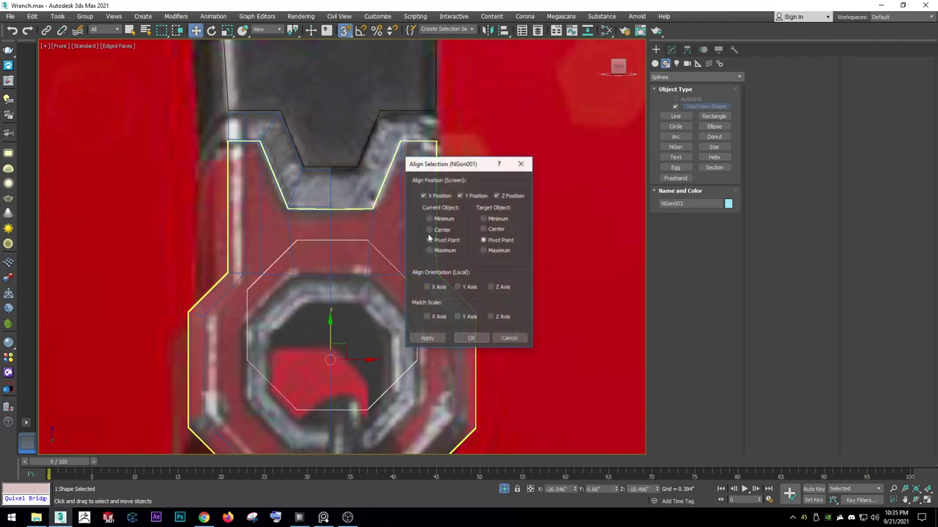
pyautogui.click(460, 195)
pyautogui.click(424, 196)
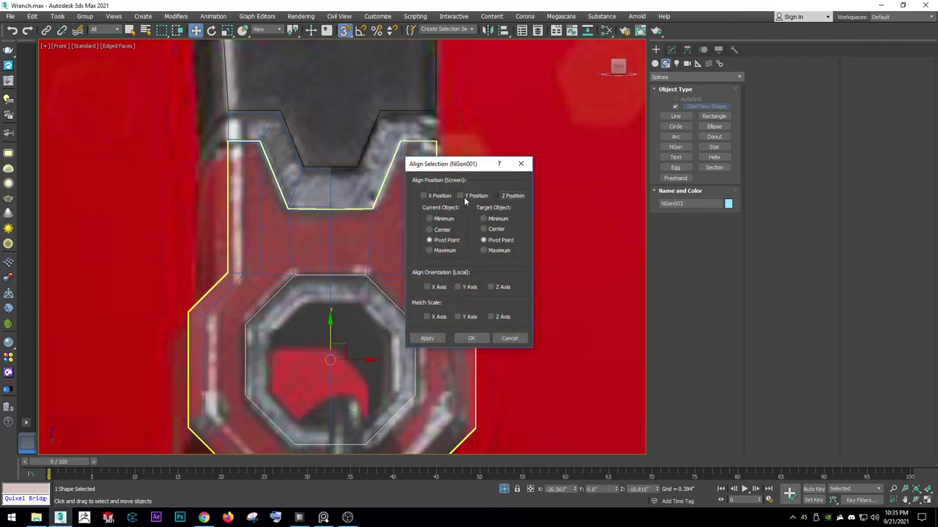
pyautogui.click(438, 195)
pyautogui.click(472, 338)
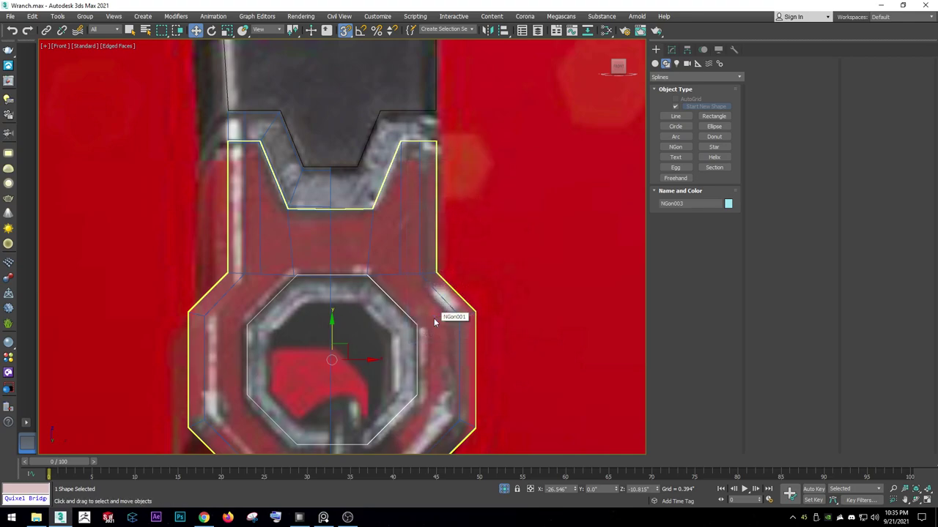
pyautogui.click(371, 315)
pyautogui.click(340, 517)
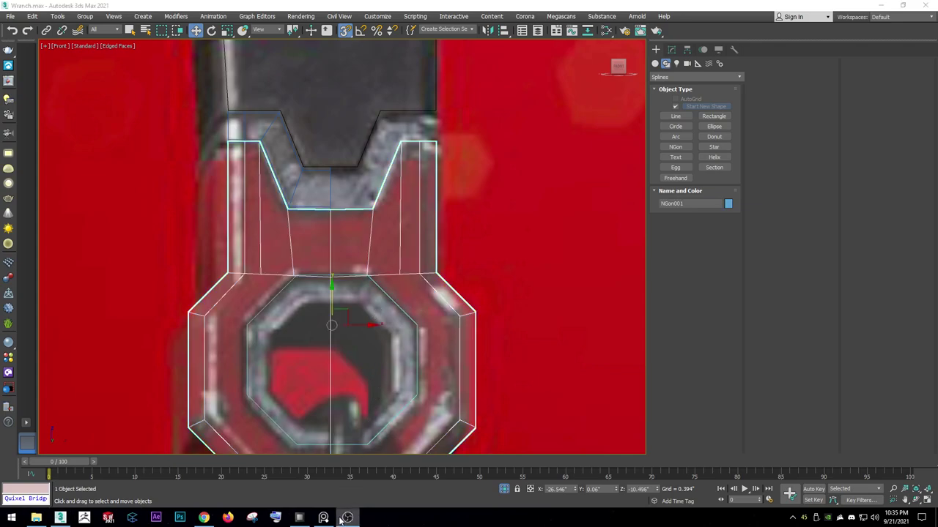